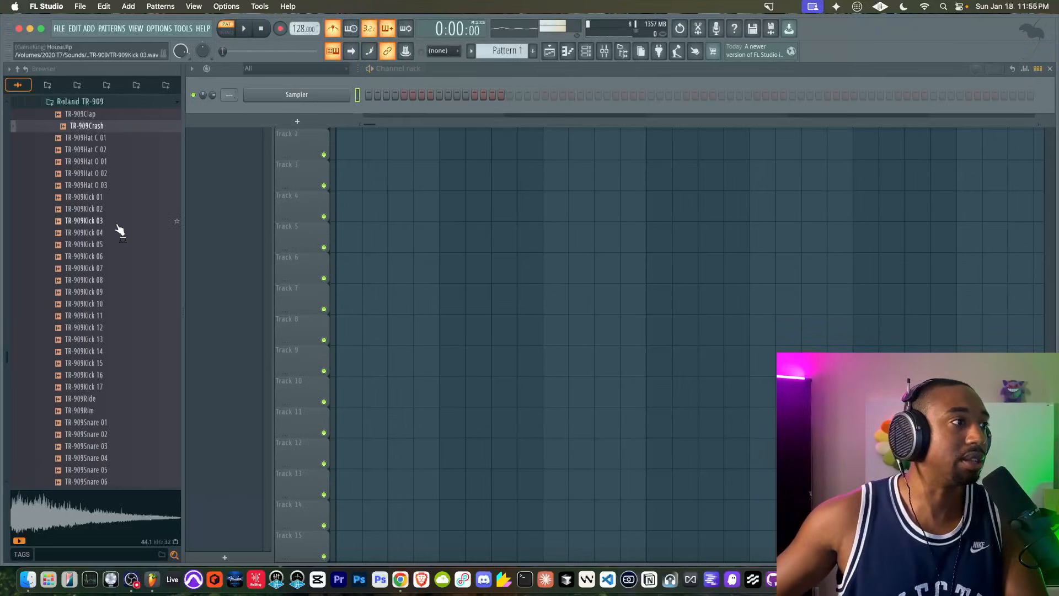
# - Load the TR-909Crash sample into a new channel and close its sampler window
pyautogui.rightClick(107, 131)
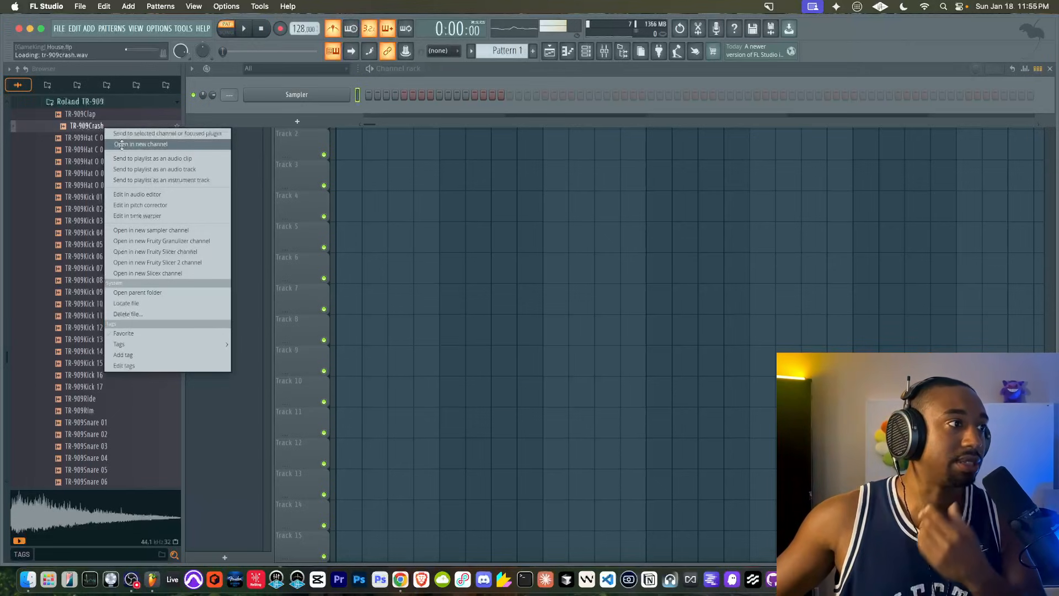
pyautogui.click(126, 145)
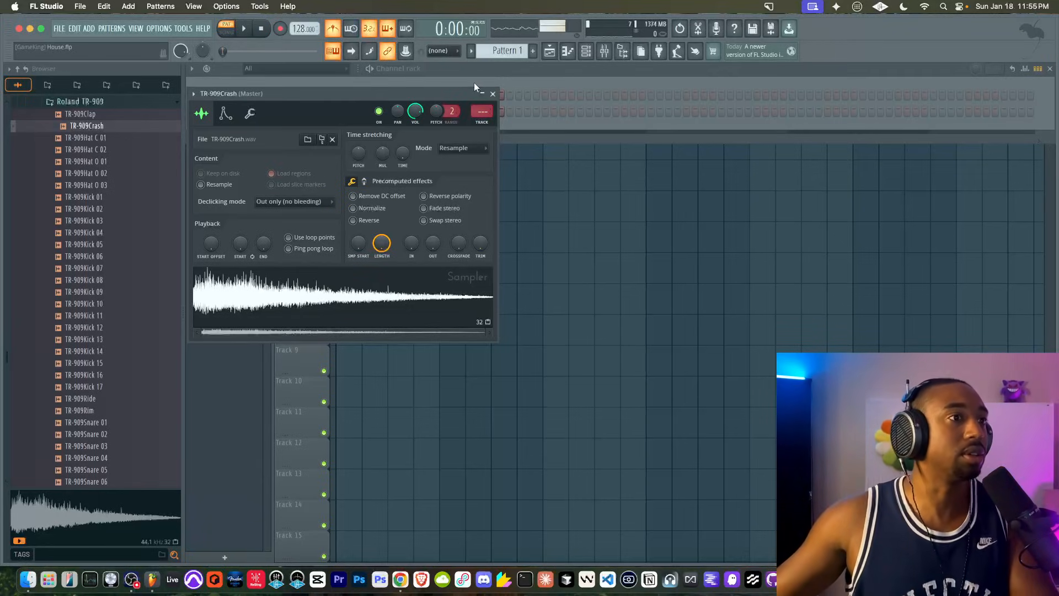
pyautogui.click(493, 94)
# - Audition the TR-909 hi-hat samples and load TR-909Hat O 02 into a new channel
pyautogui.click(101, 159)
pyautogui.click(101, 151)
pyautogui.click(101, 142)
pyautogui.press('Down')
pyautogui.press('Down')
pyautogui.press('Down')
pyautogui.rightClick(101, 177)
pyautogui.click(132, 189)
pyautogui.click(105, 139)
pyautogui.click(106, 127)
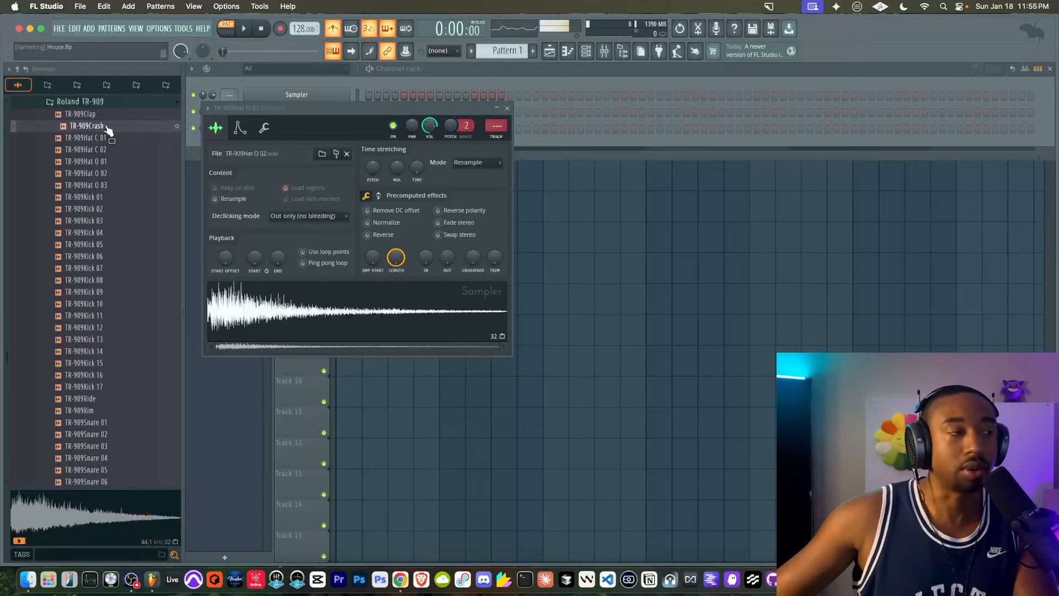
# - Delete the default Sampler channel, then audition TR-909 kicks and load TR-909Kick 12 into a new channel
pyautogui.click(352, 90)
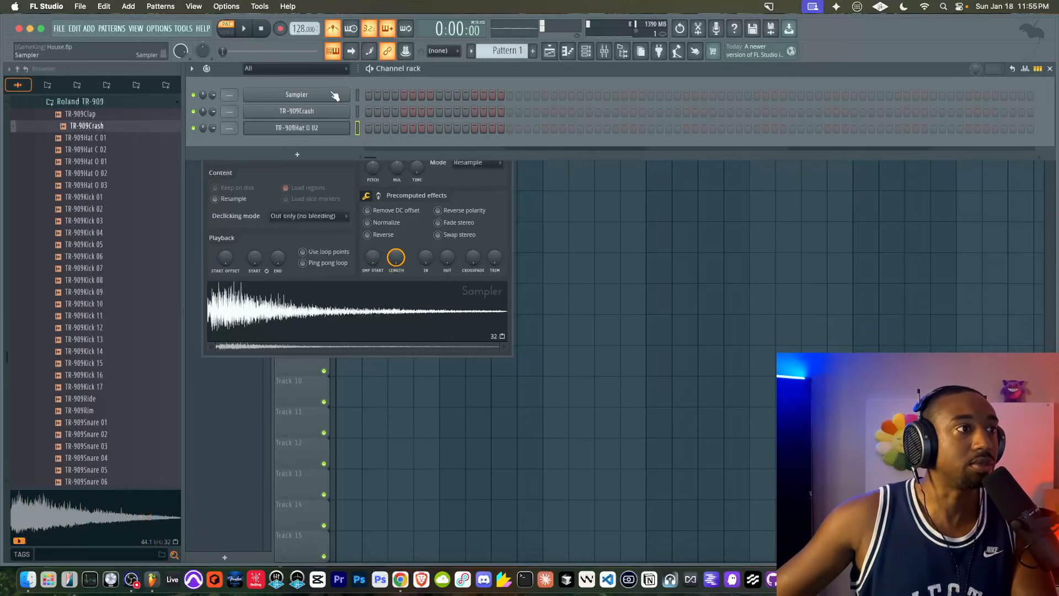
pyautogui.scroll(-4, 110, 204)
pyautogui.click(106, 188)
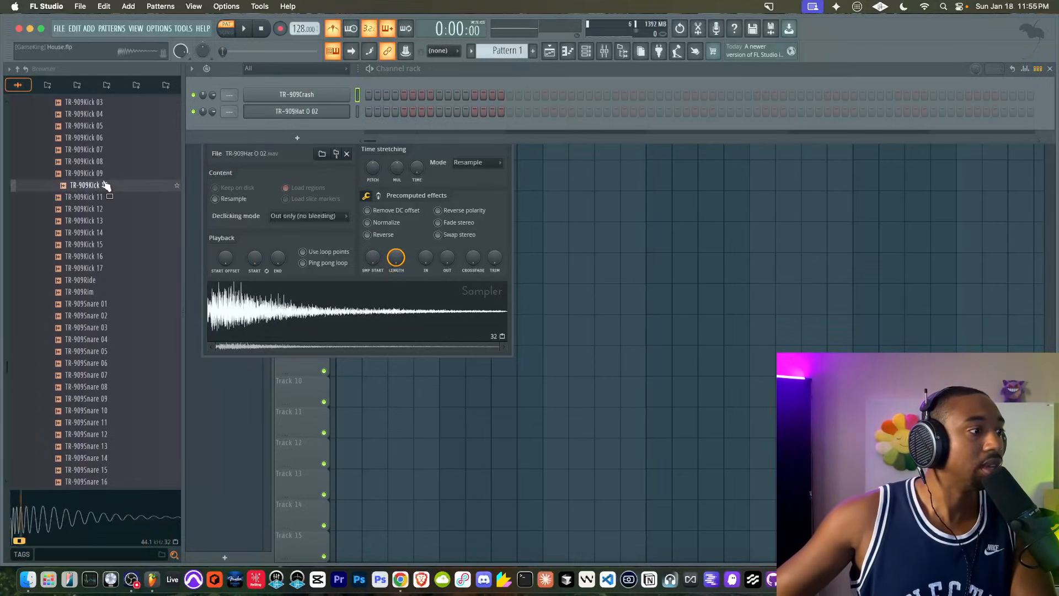
pyautogui.click(105, 196)
pyautogui.click(100, 209)
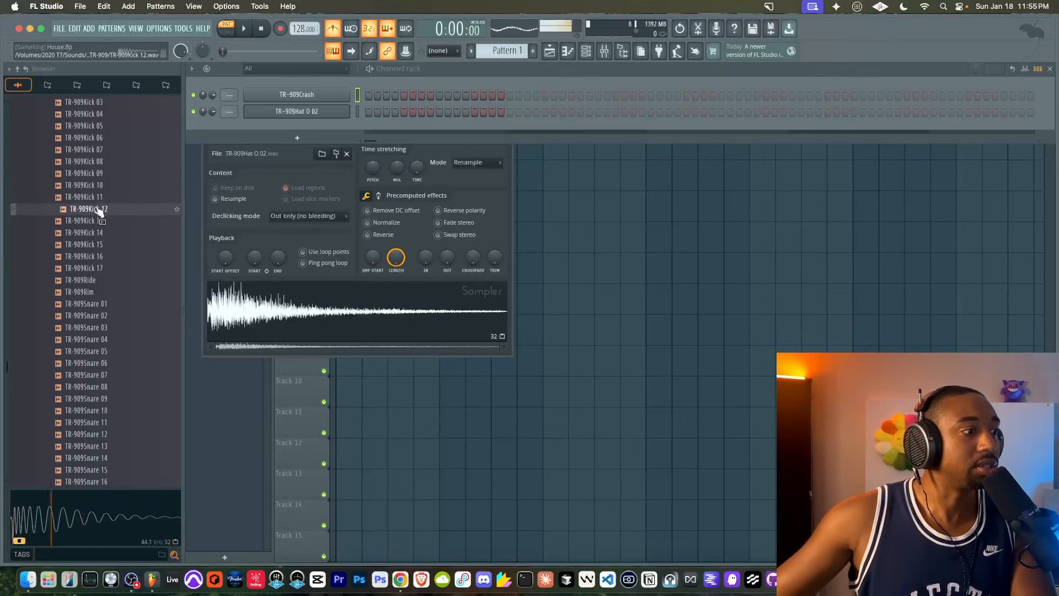
pyautogui.rightClick(100, 210)
pyautogui.click(122, 220)
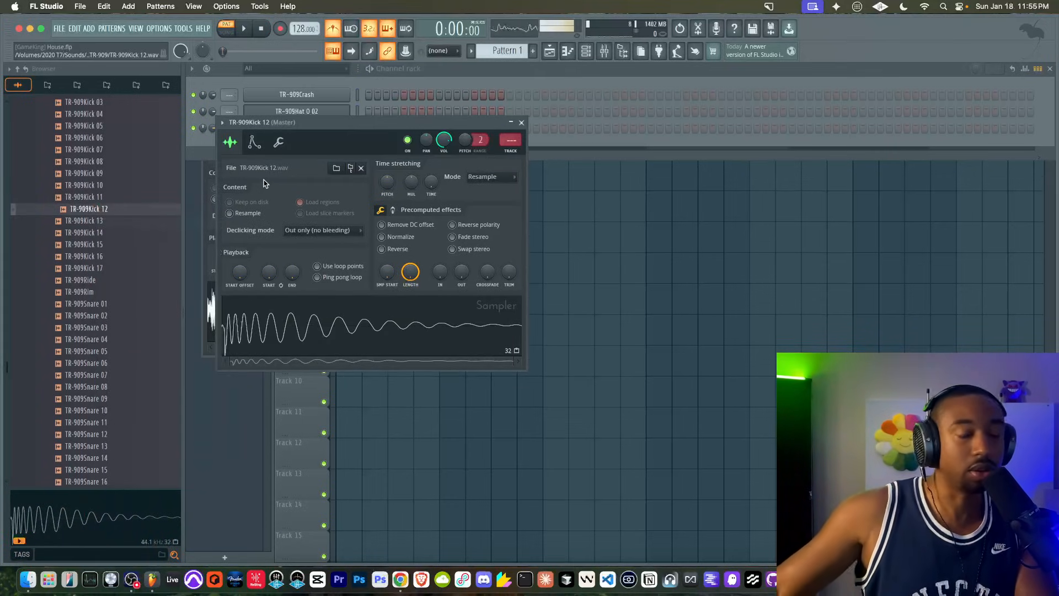
# - Route the TR-909Kick 12 channel to mixer track 1 and fill its sequence on every fourth step
pyautogui.press('F9')
pyautogui.click(426, 68)
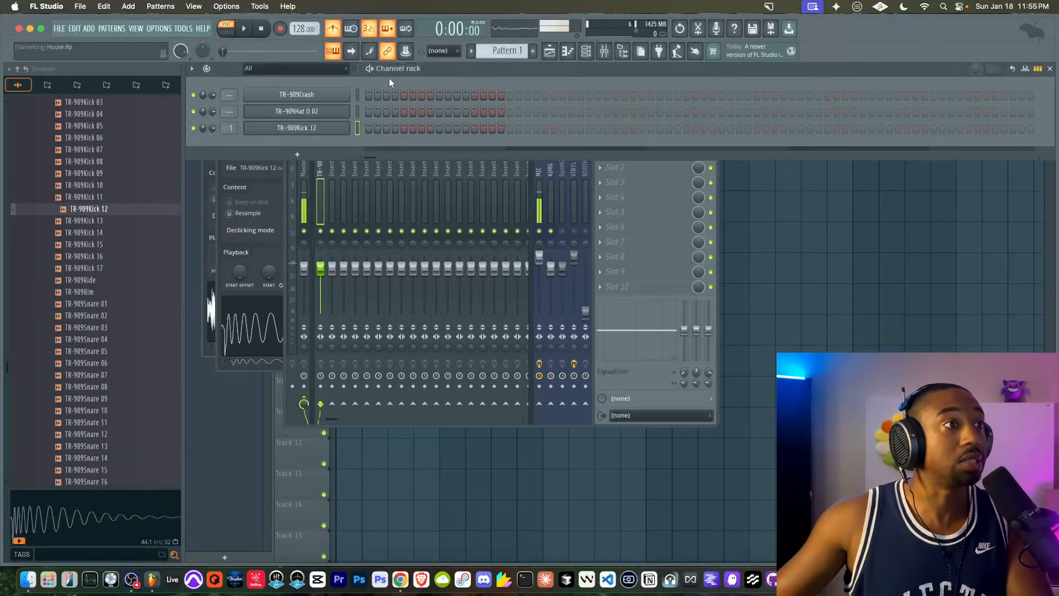
pyautogui.rightClick(326, 127)
pyautogui.click(465, 174)
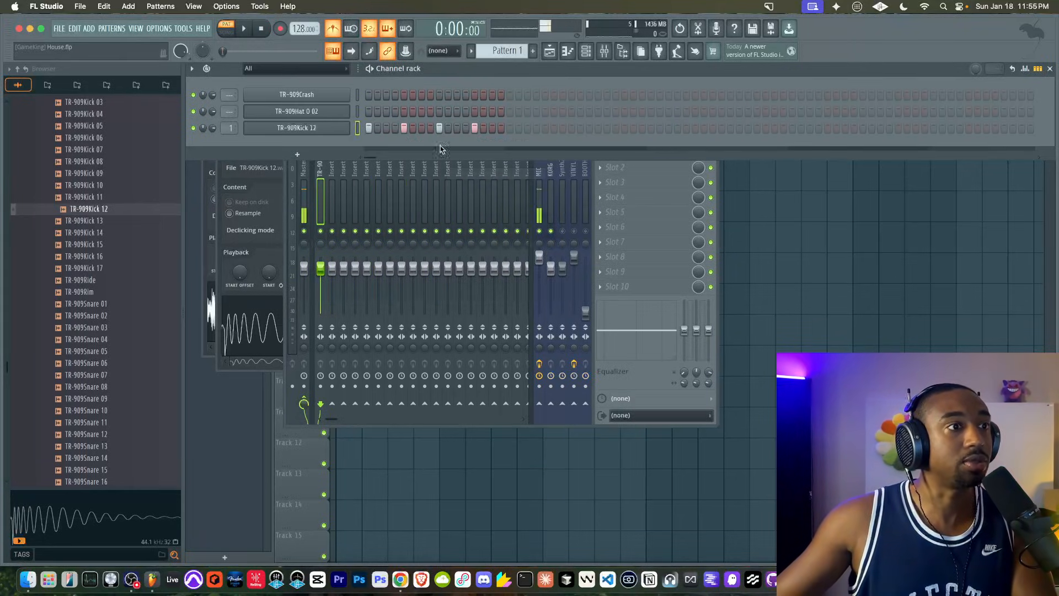
# - Paint Pattern 1 across bars 1 to 16 of playlist Track 2 and switch playback to song mode
pyautogui.click(767, 217)
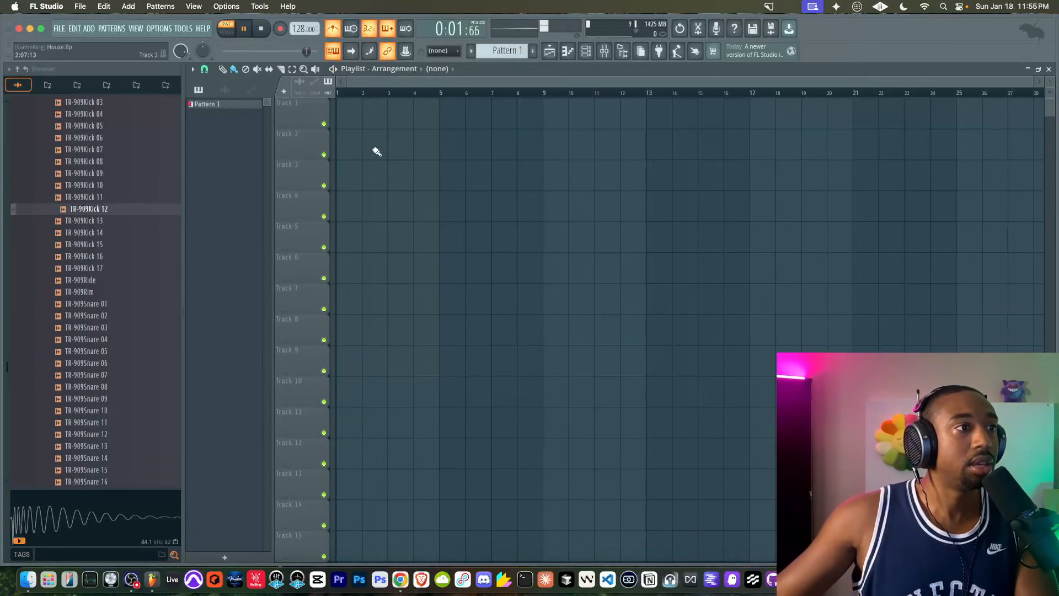
pyautogui.moveTo(343, 135); pyautogui.dragTo(766, 151)
pyautogui.click(227, 31)
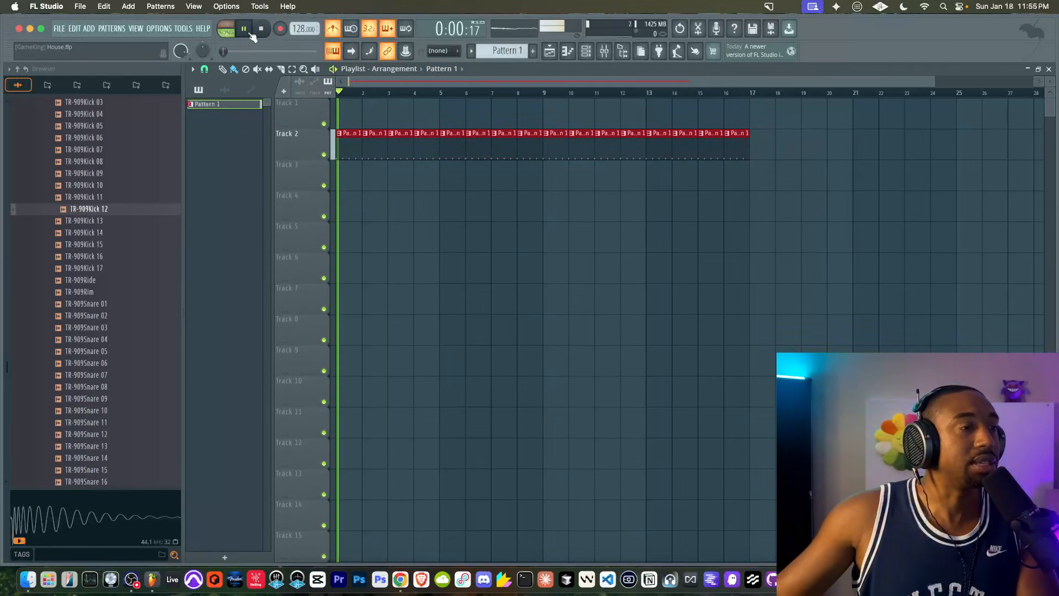
# - Set the project tempo to 120 BPM, create an empty Pattern 2 and stop playback
pyautogui.click(586, 51)
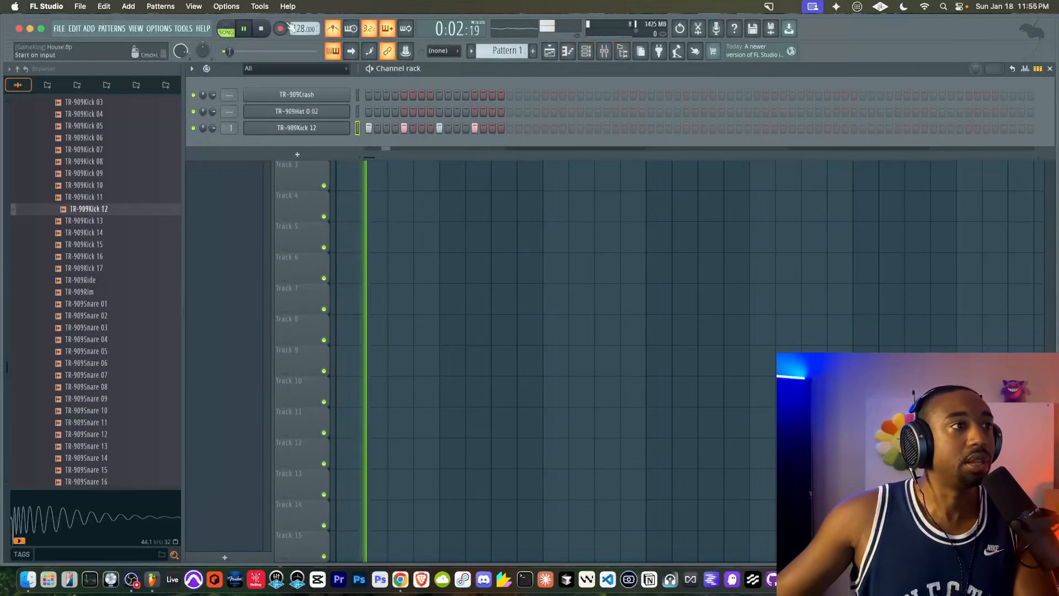
pyautogui.moveTo(300, 28); pyautogui.dragTo(300, 43)
pyautogui.click(533, 51)
pyautogui.press('space')
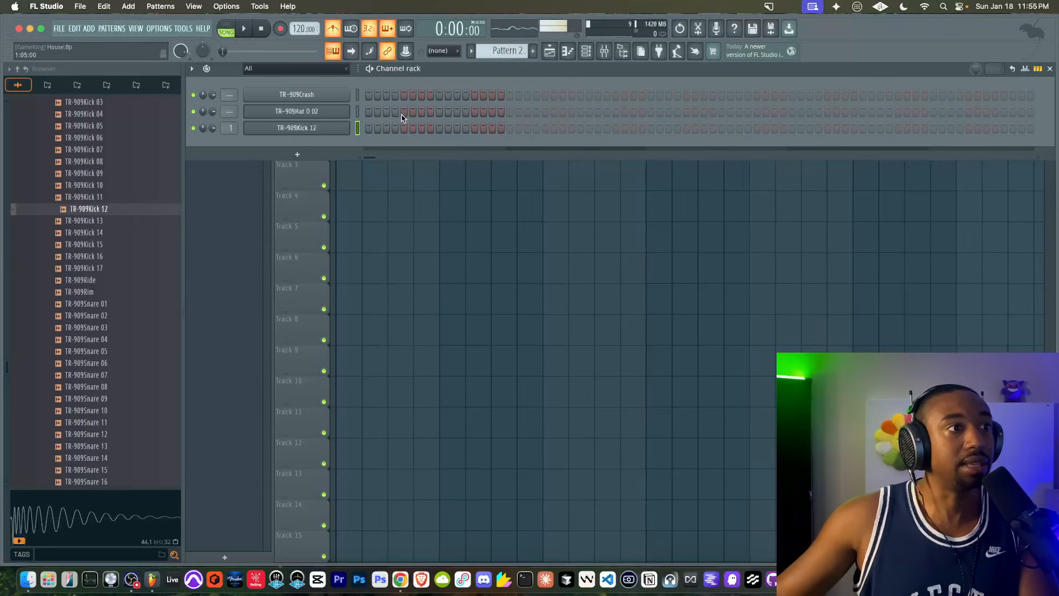
# - Place Pattern 2 at bar 1 of Track 3 and program TR-909Hat O 02 on steps 3, 7, 11 and 15
pyautogui.press('F5')
pyautogui.click(352, 178)
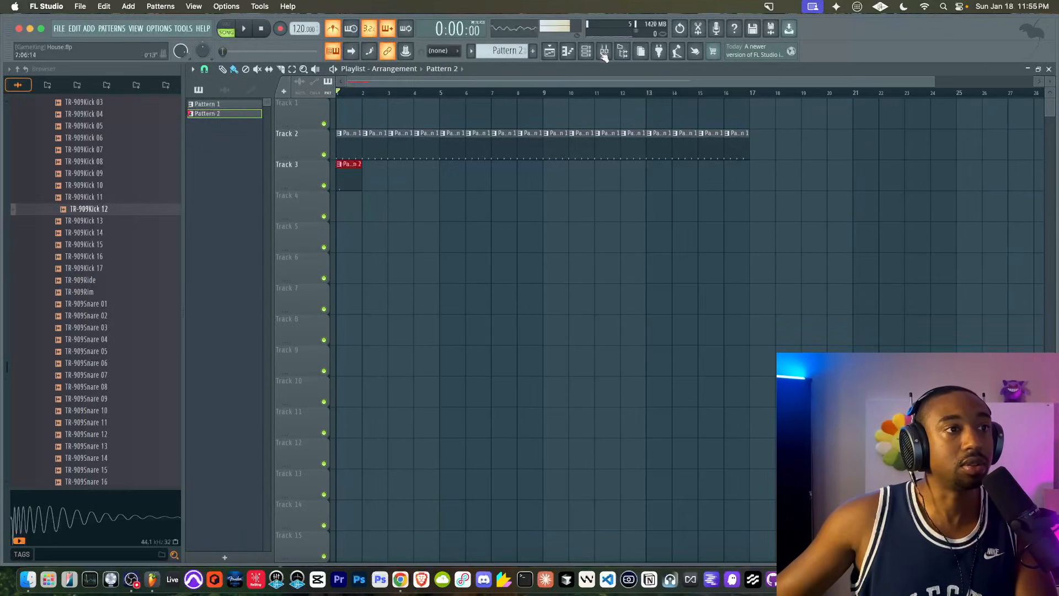
pyautogui.click(583, 53)
pyautogui.click(421, 111)
pyautogui.click(457, 112)
pyautogui.press('space')
pyautogui.click(492, 112)
# - Paint Pattern 2 along Track 3 from bar 2 through bar 16
pyautogui.click(426, 170)
pyautogui.moveTo(374, 177); pyautogui.dragTo(723, 180)
pyautogui.press('space')
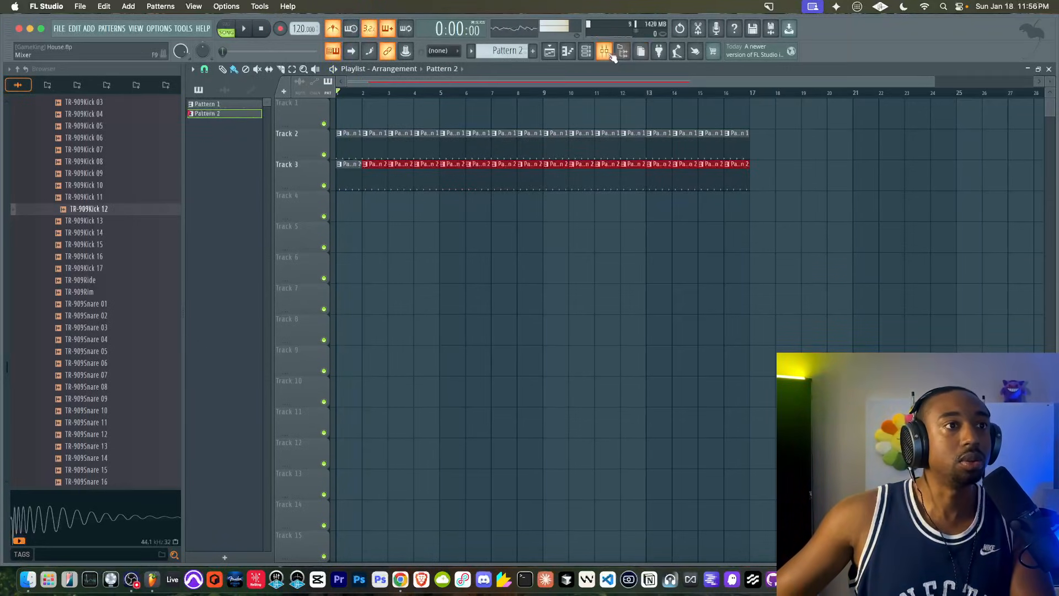
# - Return to Pattern 1 and set the TR-909Kick 12 channel's time shift to 0:01 while playing the song
pyautogui.click(588, 54)
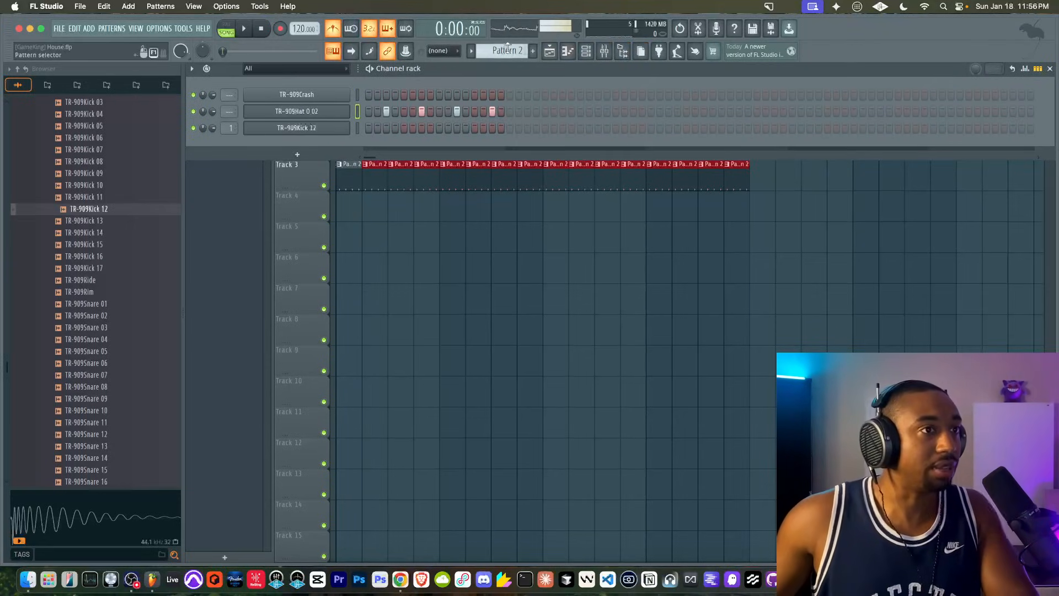
pyautogui.scroll(1, 507, 47)
pyautogui.press('space')
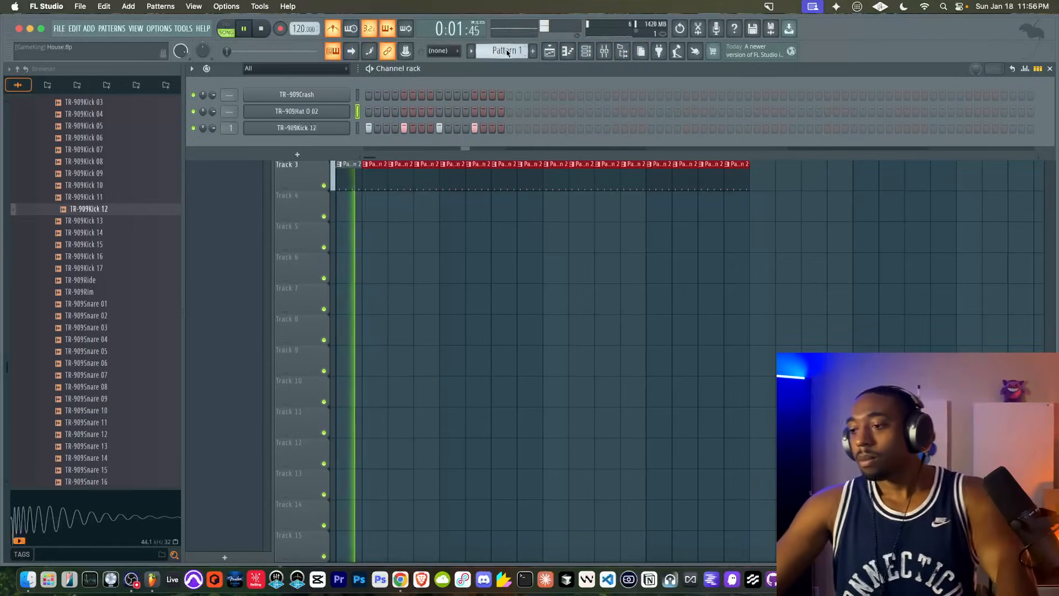
pyautogui.click(311, 128)
pyautogui.press('space')
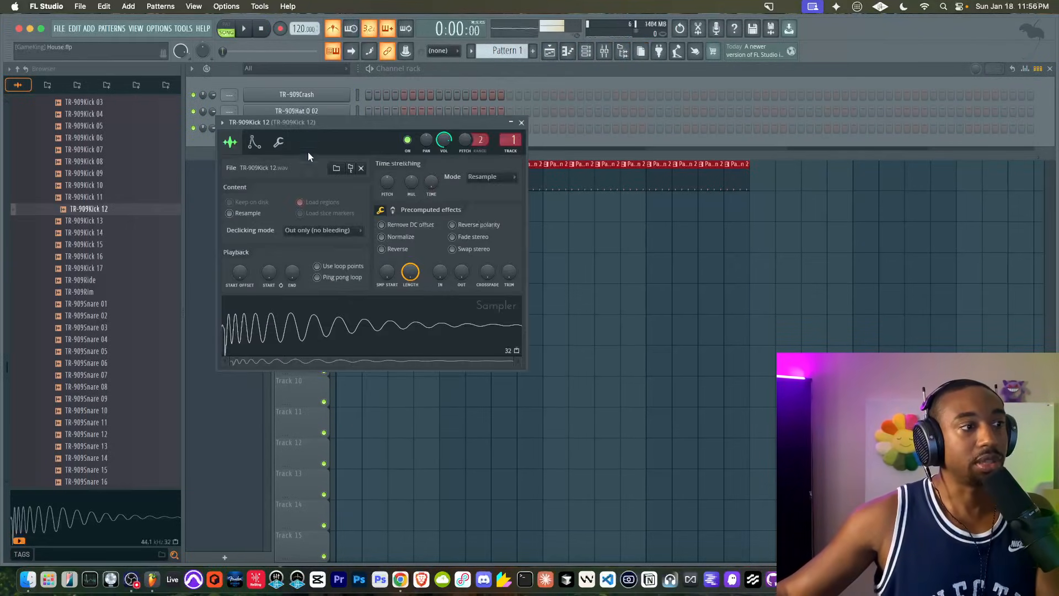
pyautogui.click(279, 144)
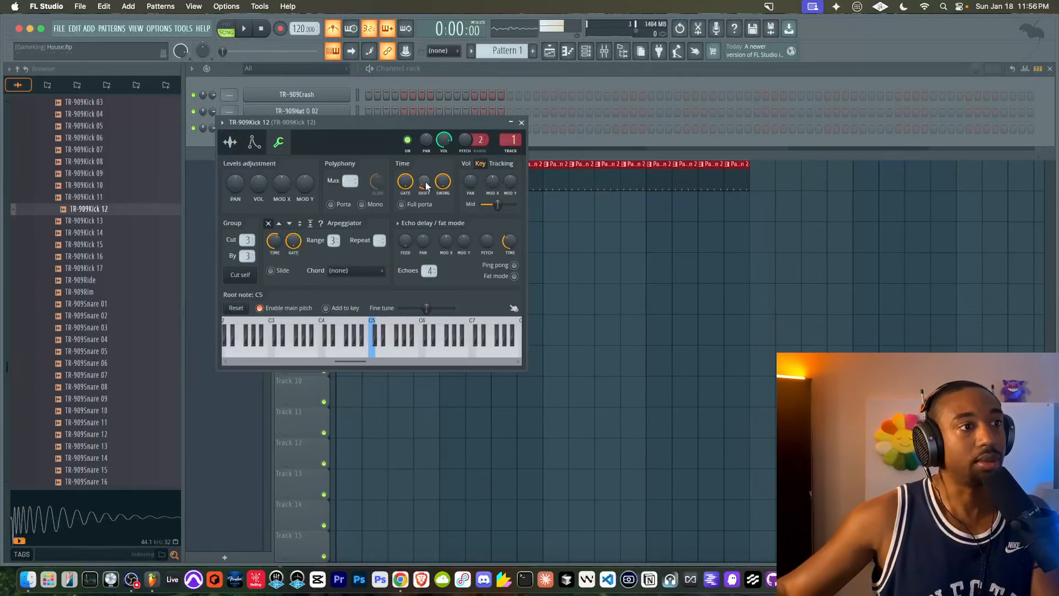
pyautogui.moveTo(426, 187); pyautogui.dragTo(426, 183)
pyautogui.press('space')
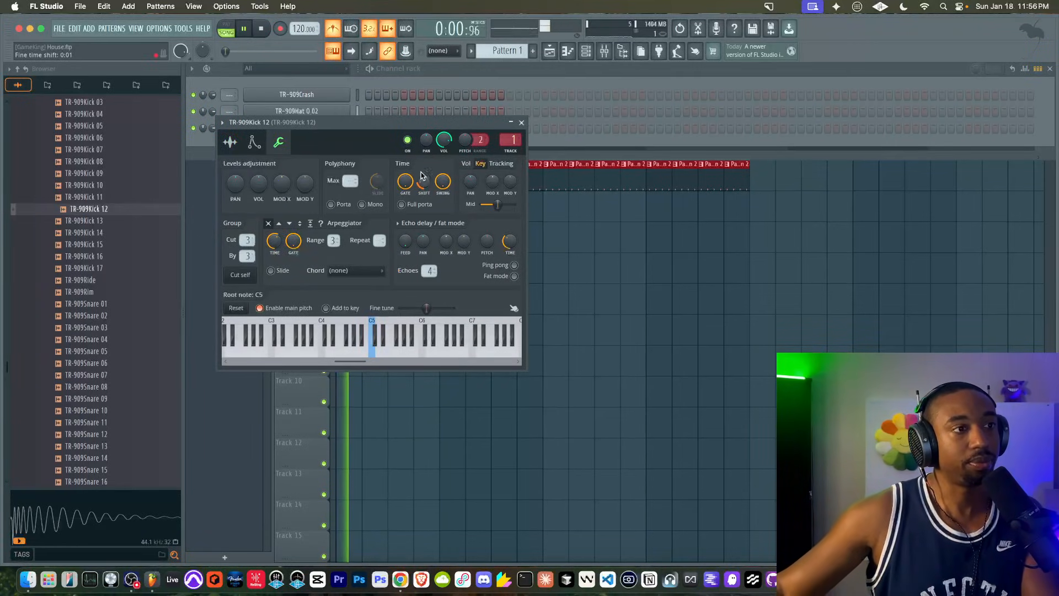
pyautogui.click(522, 122)
# - Raise the TR-909Hat O 02 channel's time shift slightly and lower its volume, then close its window
pyautogui.click(301, 111)
pyautogui.click(264, 128)
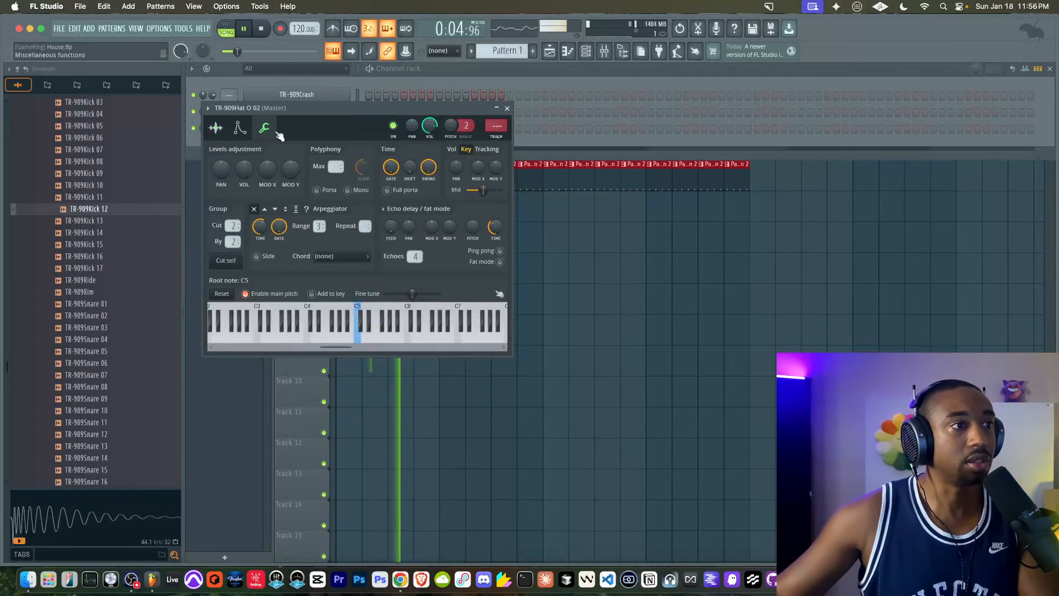
pyautogui.moveTo(410, 170); pyautogui.dragTo(410, 166)
pyautogui.moveTo(429, 127); pyautogui.dragTo(429, 132)
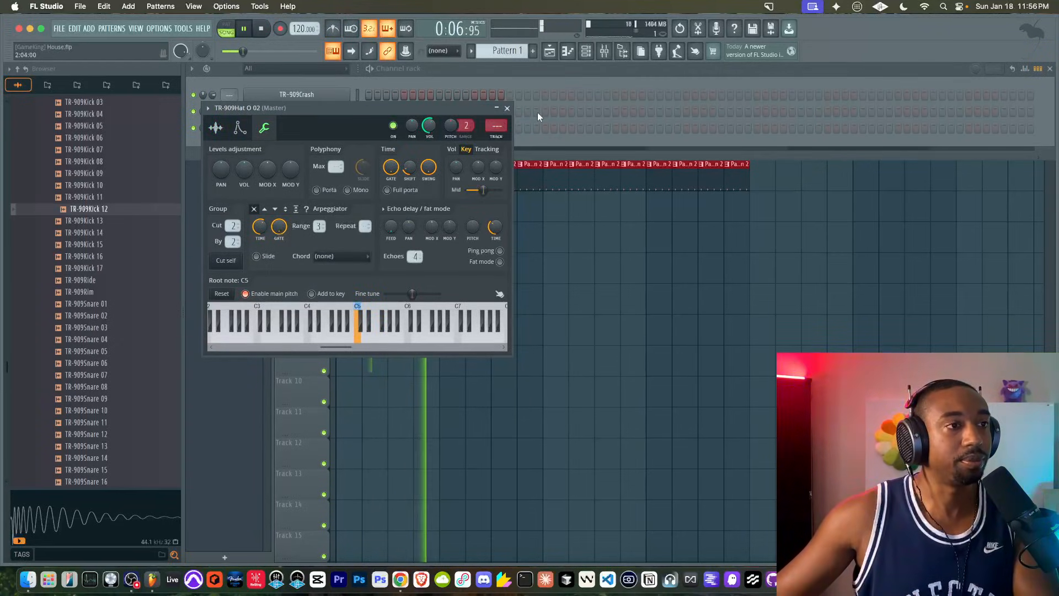
pyautogui.click(511, 111)
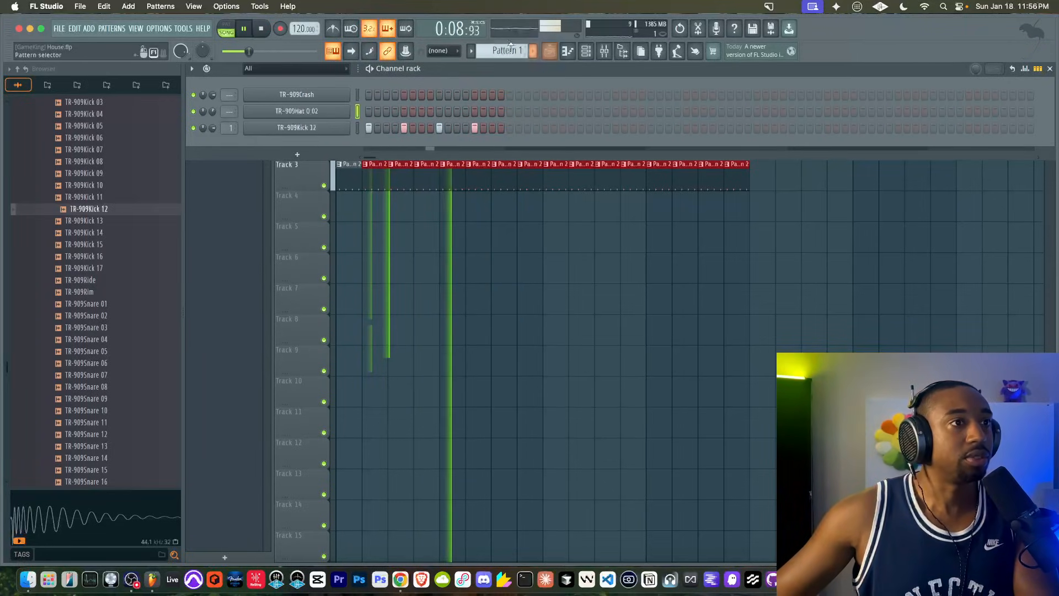
# - Create Pattern 3 with TR-909Crash on step 1 and place it on Track 4 at bars 1, 5, 9 and 13
pyautogui.scroll(-1, 506, 49)
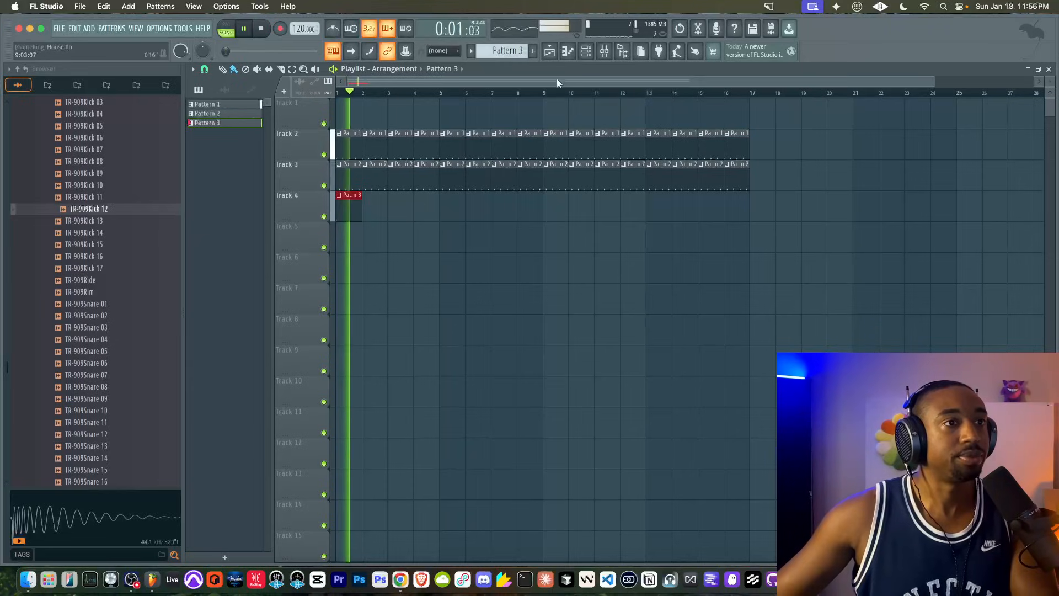
pyautogui.click(586, 51)
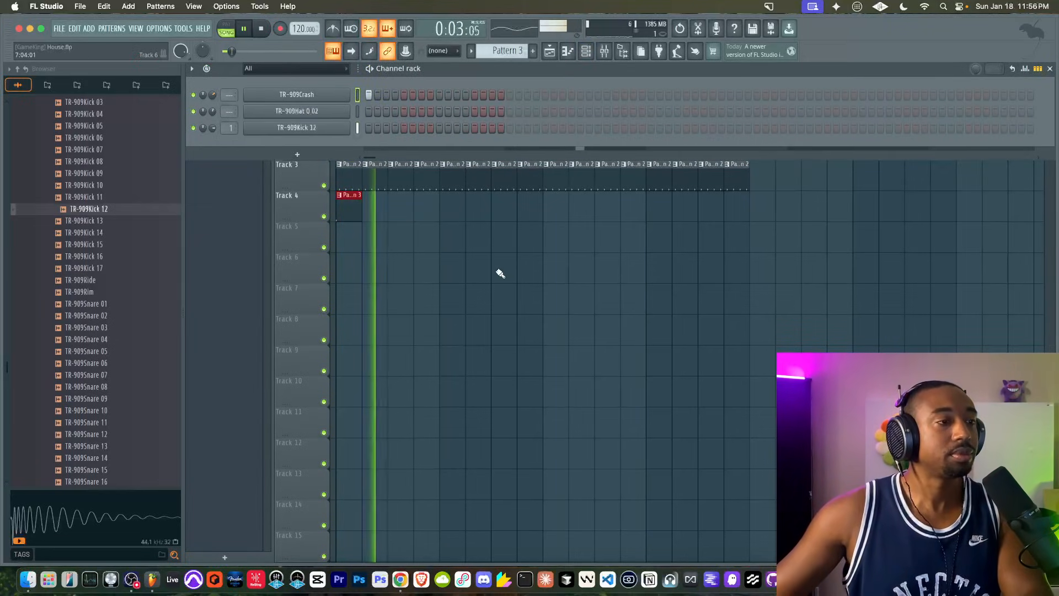
pyautogui.press('F6')
pyautogui.click(447, 207)
pyautogui.click(556, 208)
pyautogui.click(677, 208)
pyautogui.moveTo(676, 208); pyautogui.dragTo(653, 210)
# - Create an empty Pattern 4 and load the TR-909Clap sample into a new channel
pyautogui.click(586, 51)
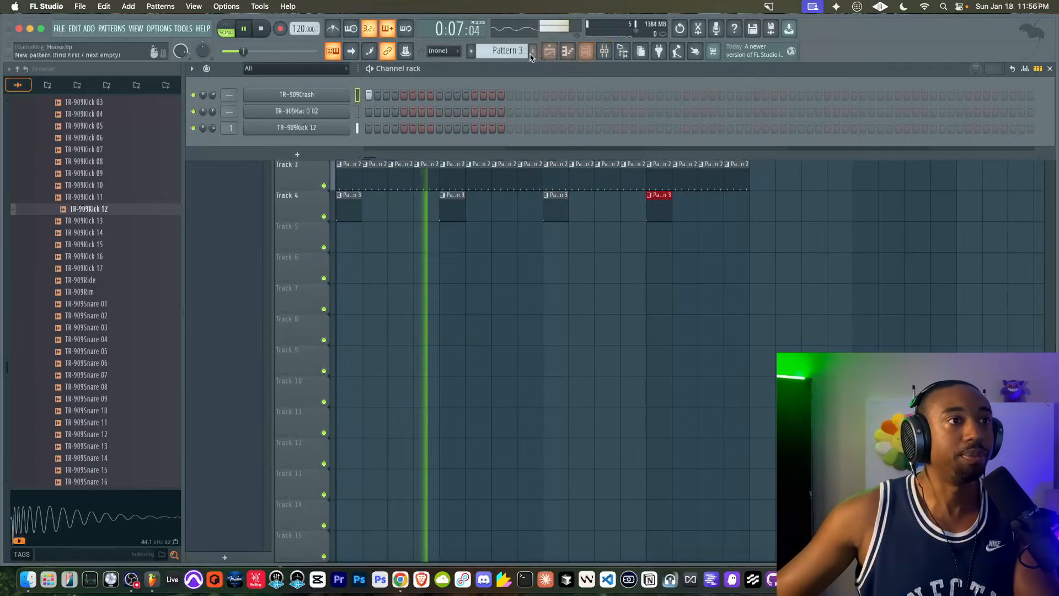
pyautogui.click(533, 51)
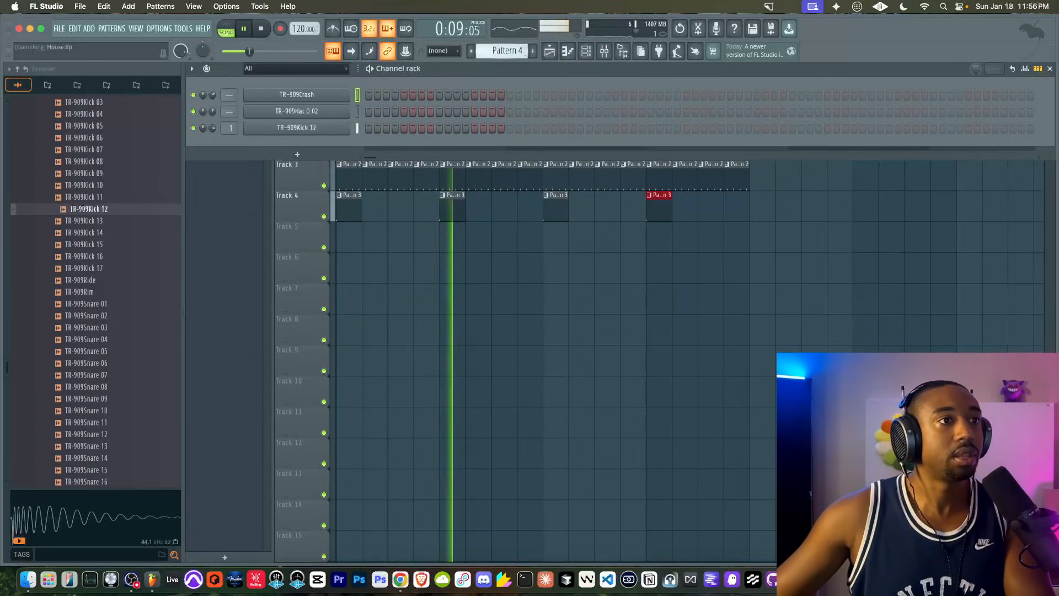
pyautogui.scroll(5, 121, 237)
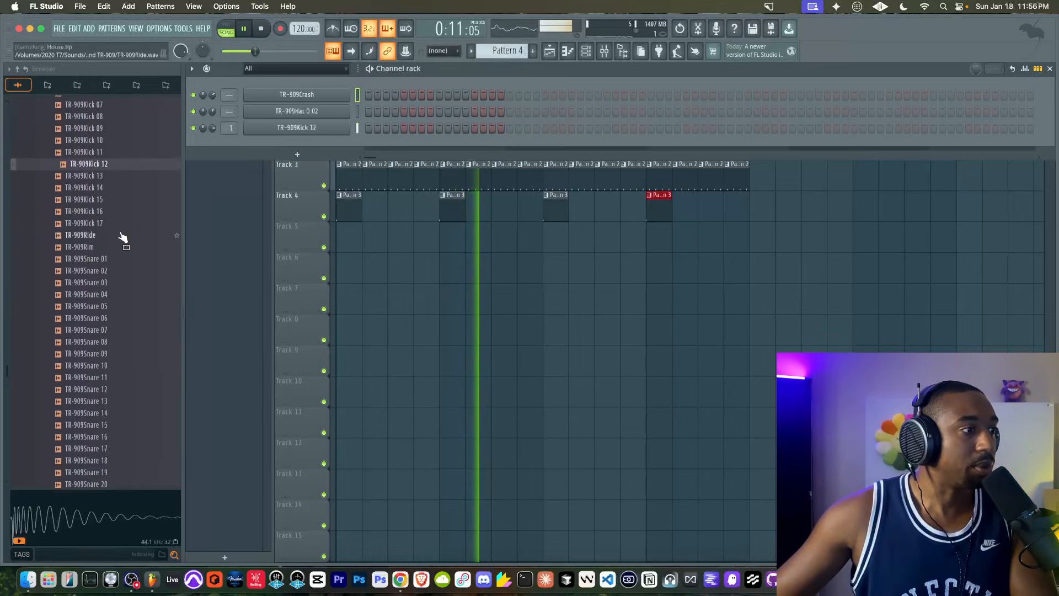
pyautogui.scroll(10, 106, 243)
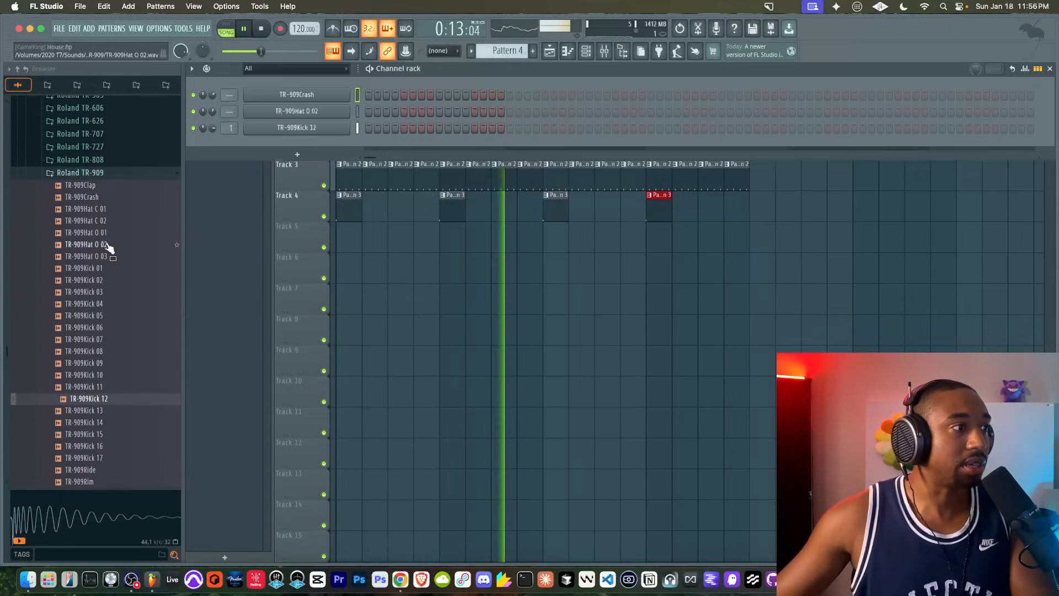
pyautogui.click(102, 196)
pyautogui.rightClick(102, 187)
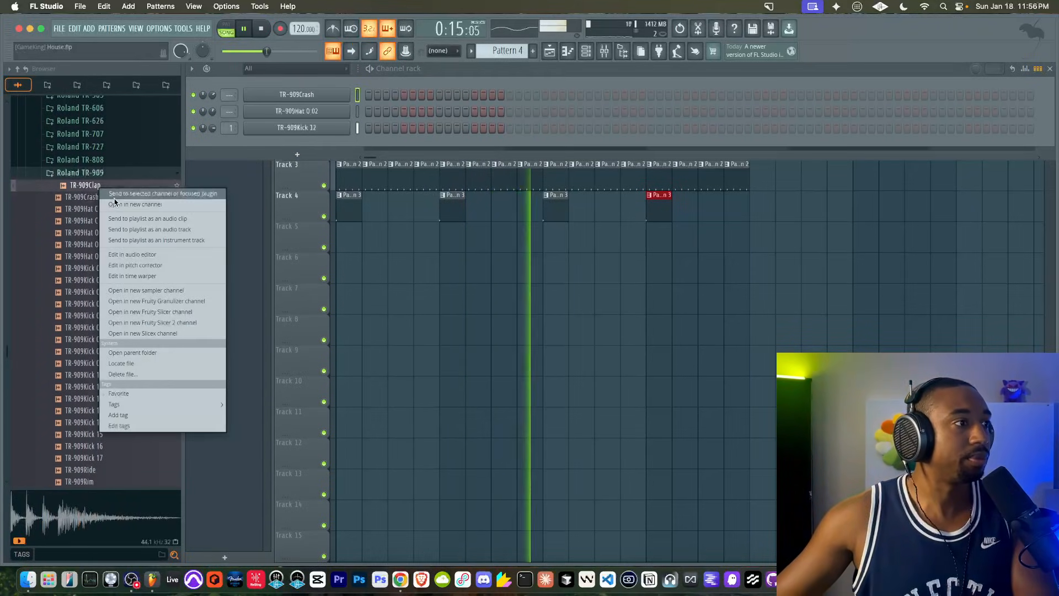
pyautogui.click(110, 203)
# - Program TR-909Clap on steps 5 and 13 and paint Pattern 4 across bars 1 to 16 of Track 5
pyautogui.click(391, 87)
pyautogui.click(404, 144)
pyautogui.click(475, 144)
pyautogui.click(607, 235)
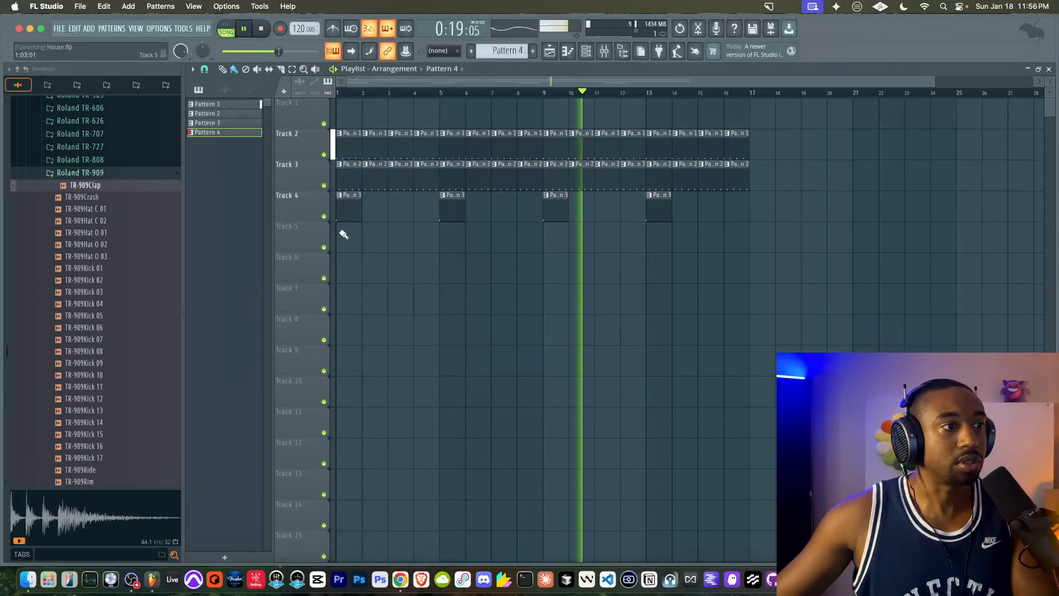
pyautogui.moveTo(343, 234); pyautogui.dragTo(759, 234)
pyautogui.rightClick(753, 232)
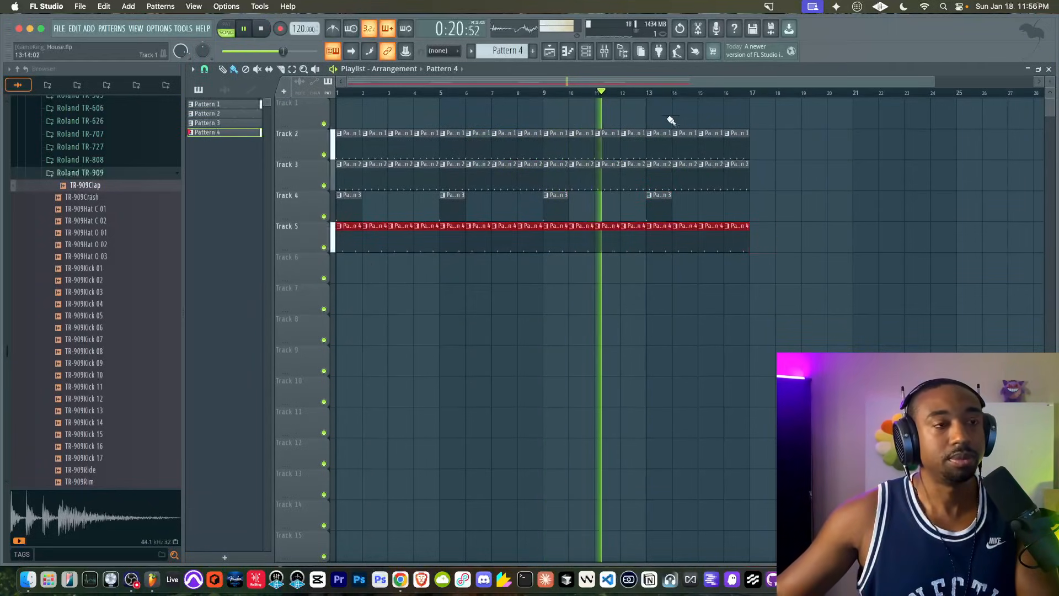
# - Create an empty Pattern 5 and load the TR-909Rim sample into a new channel
pyautogui.click(586, 51)
pyautogui.moveTo(508, 51); pyautogui.dragTo(508, 46)
pyautogui.scroll(-15, 105, 331)
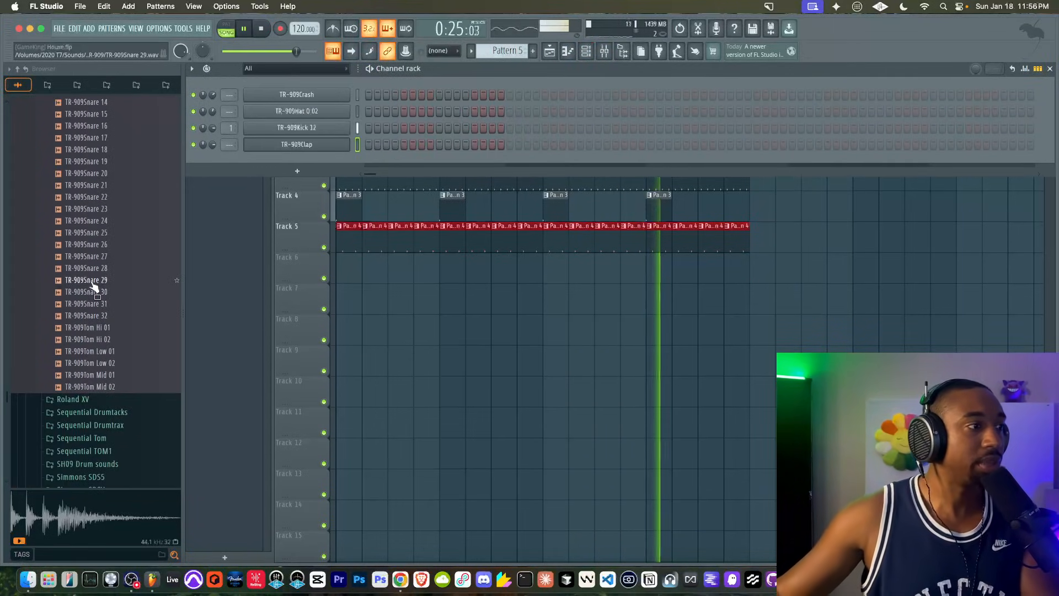
pyautogui.scroll(8, 103, 331)
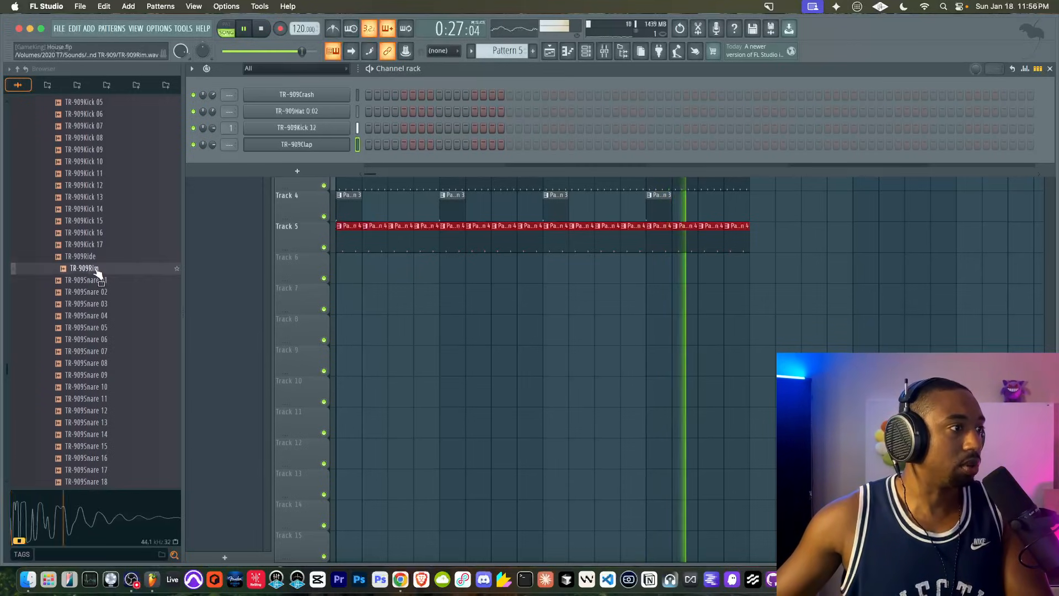
pyautogui.scroll(4, 101, 276)
pyautogui.click(99, 268)
pyautogui.rightClick(95, 268)
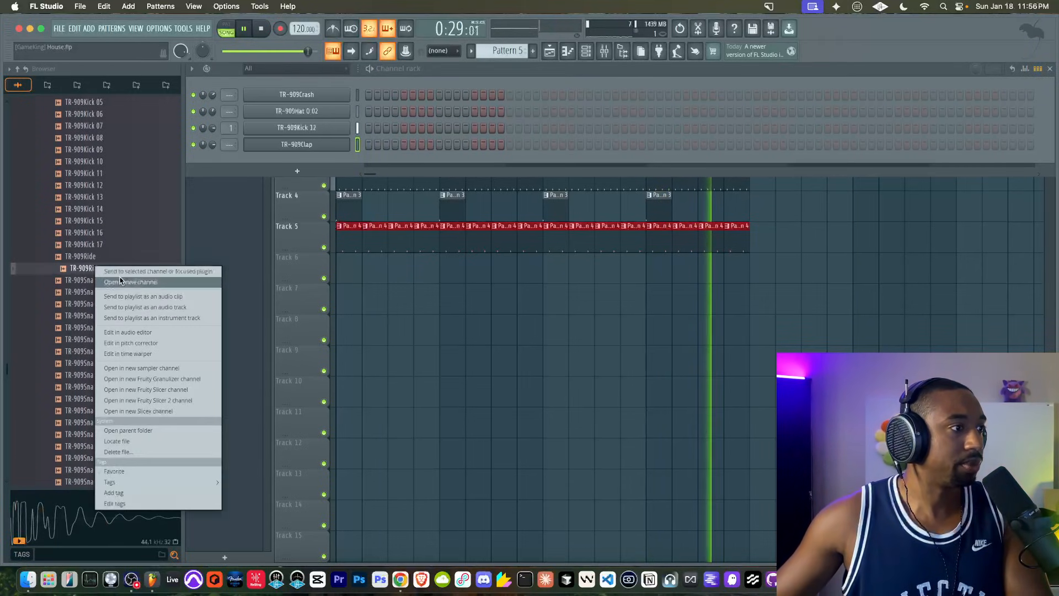
pyautogui.click(116, 282)
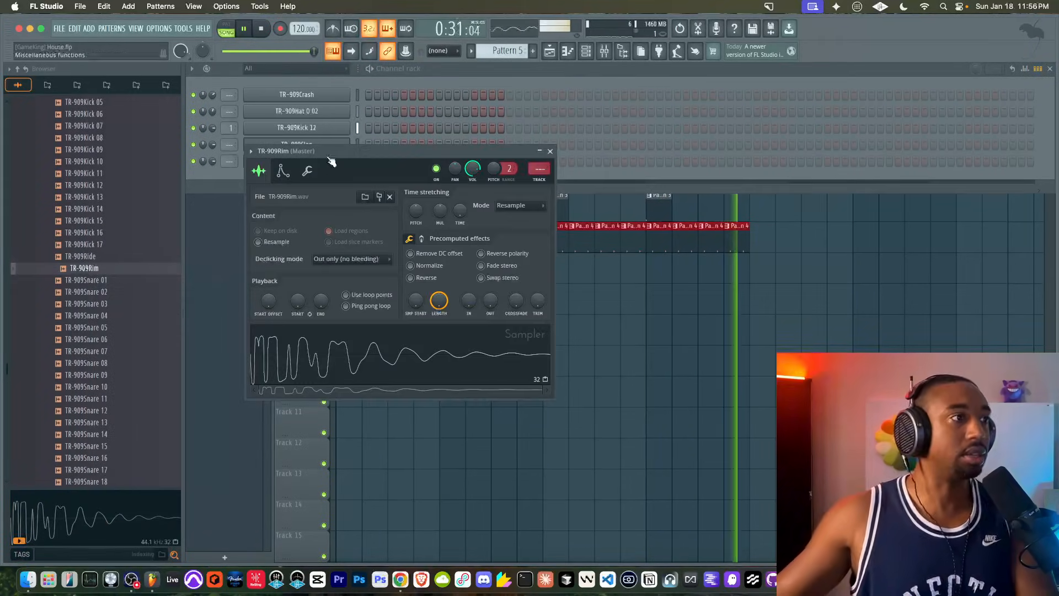
# - Move TR-909Kick 12 to the top of the channel order and route all five channels to mixer tracks 1 to 5
pyautogui.click(358, 145)
pyautogui.hotkey('alt', 'Up')
pyautogui.hotkey('alt', 'Up')
pyautogui.moveTo(357, 112); pyautogui.dragTo(354, 181)
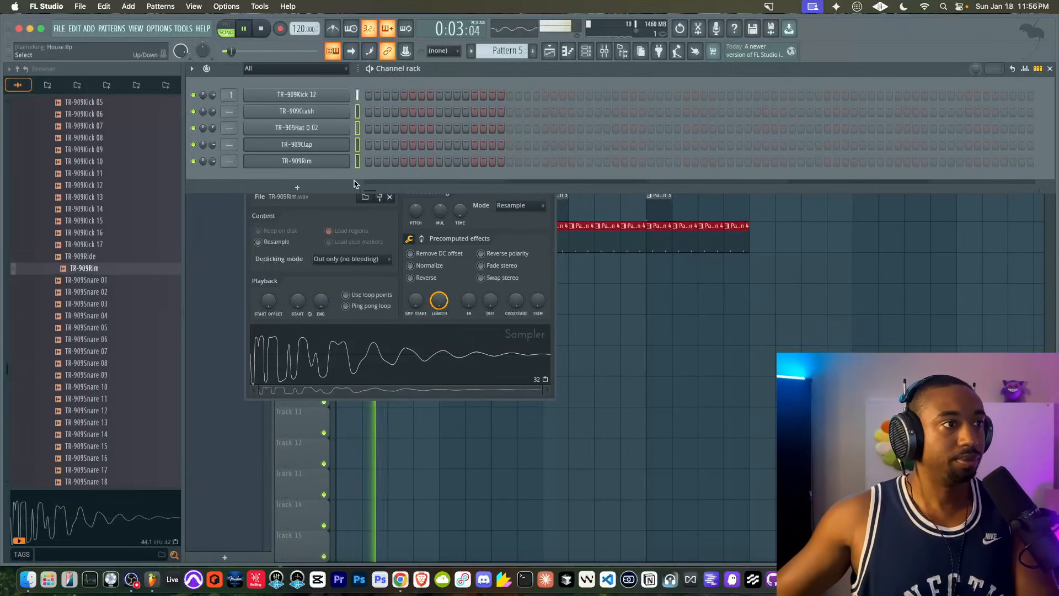
pyautogui.hotkey('ctrl', 'l')
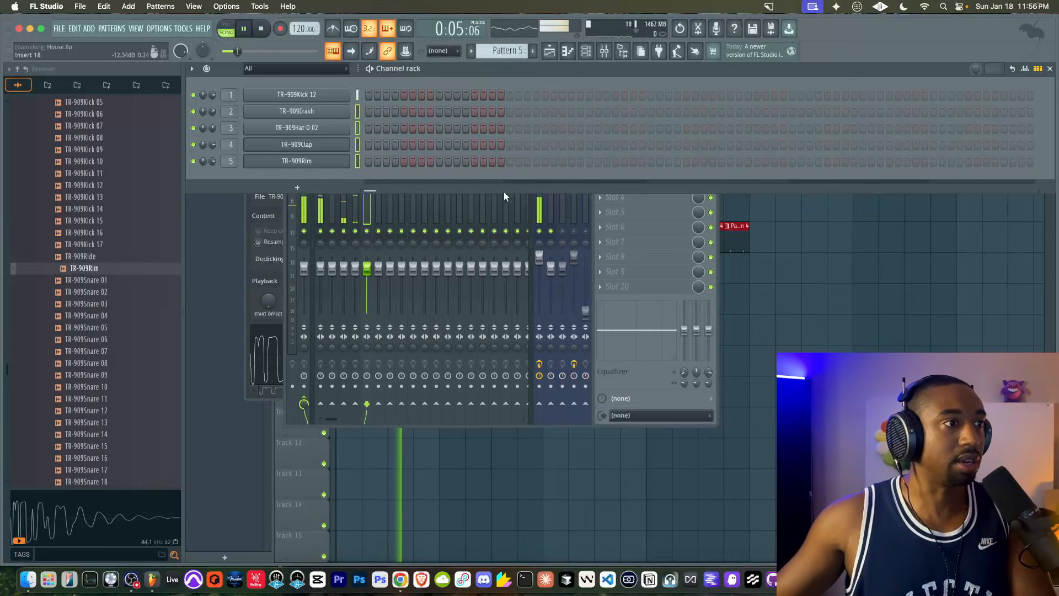
pyautogui.click(368, 161)
pyautogui.rightClick(368, 161)
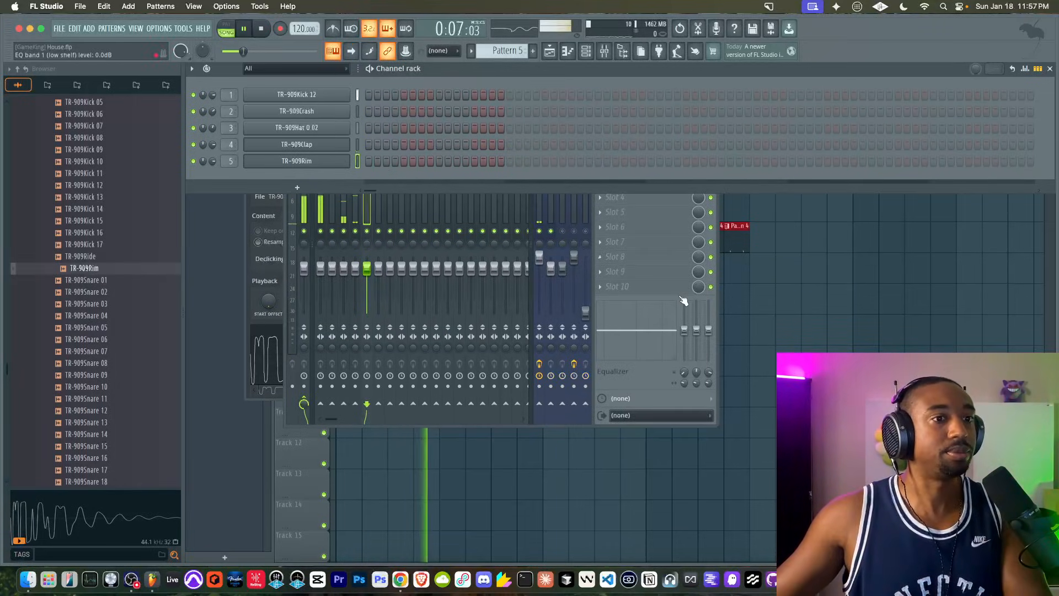
pyautogui.rightClick(766, 298)
# - Place Pattern 5 on Track 6 at bar 6 and program TR-909Rim on steps 12 and 13
pyautogui.click(472, 271)
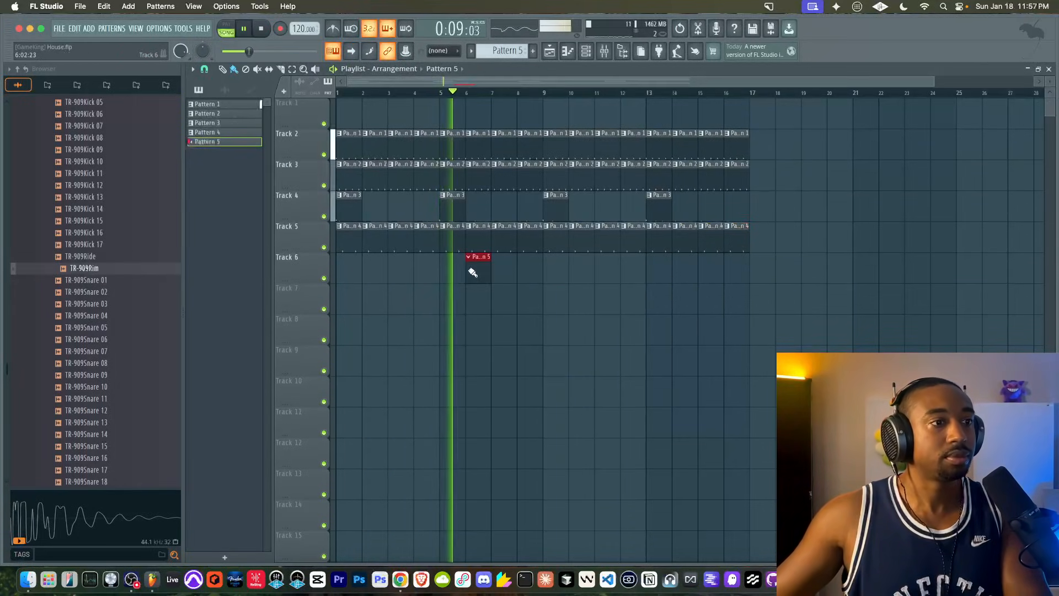
pyautogui.click(604, 53)
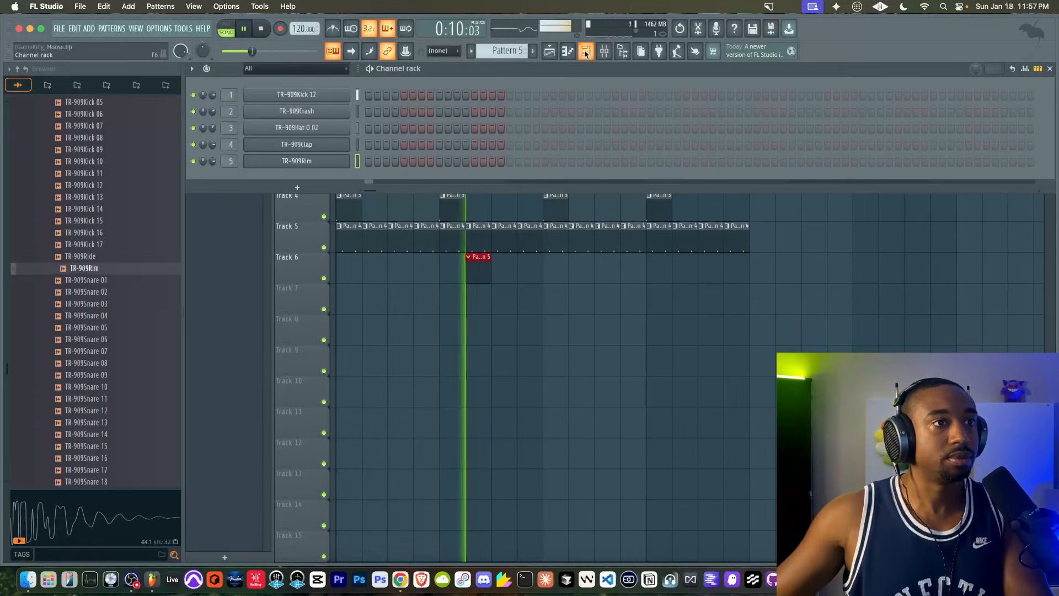
pyautogui.click(466, 161)
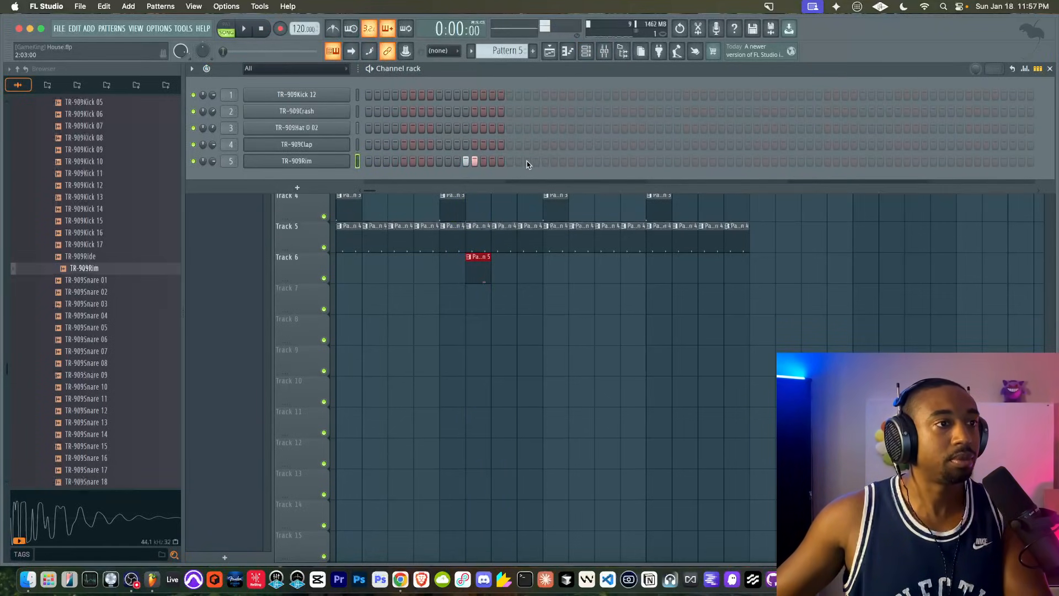
# - Fill bars 1 to 16 of Track 6 with Pattern 5, removing the extra clip at bar 17
pyautogui.click(344, 279)
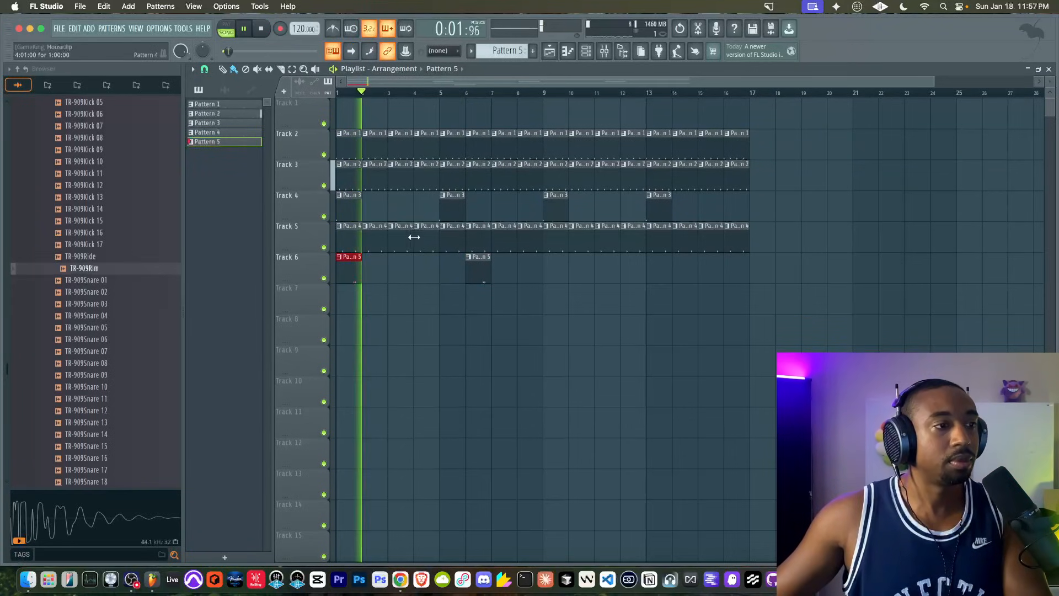
pyautogui.click(373, 278)
pyautogui.moveTo(372, 279); pyautogui.dragTo(744, 270)
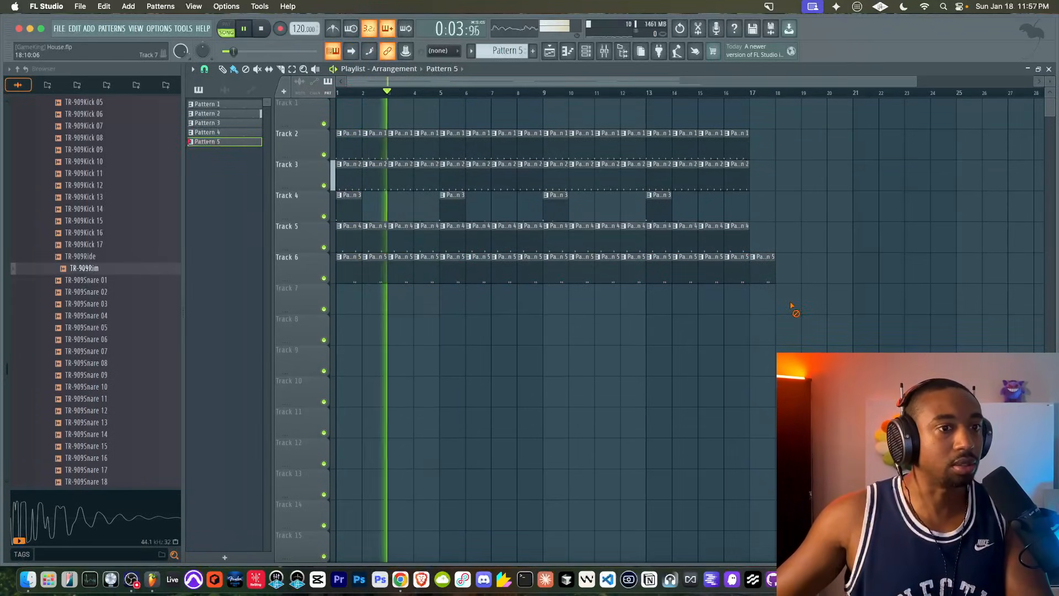
pyautogui.rightClick(764, 270)
# - Raise the TR-909Rim channel's time shift slightly and lower its volume, closing its window when done
pyautogui.click(586, 51)
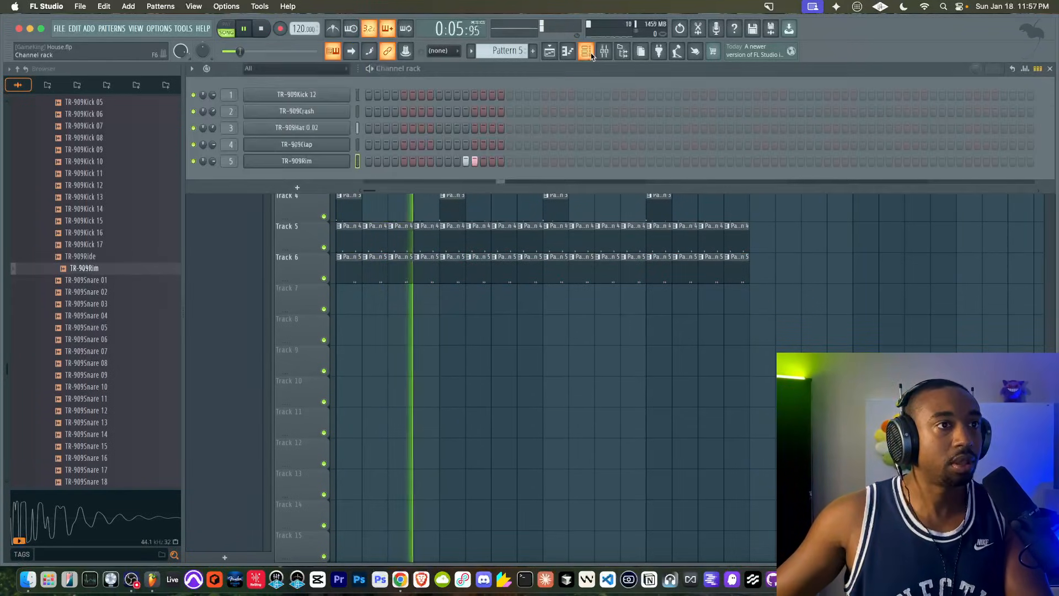
pyautogui.click(276, 160)
pyautogui.click(307, 171)
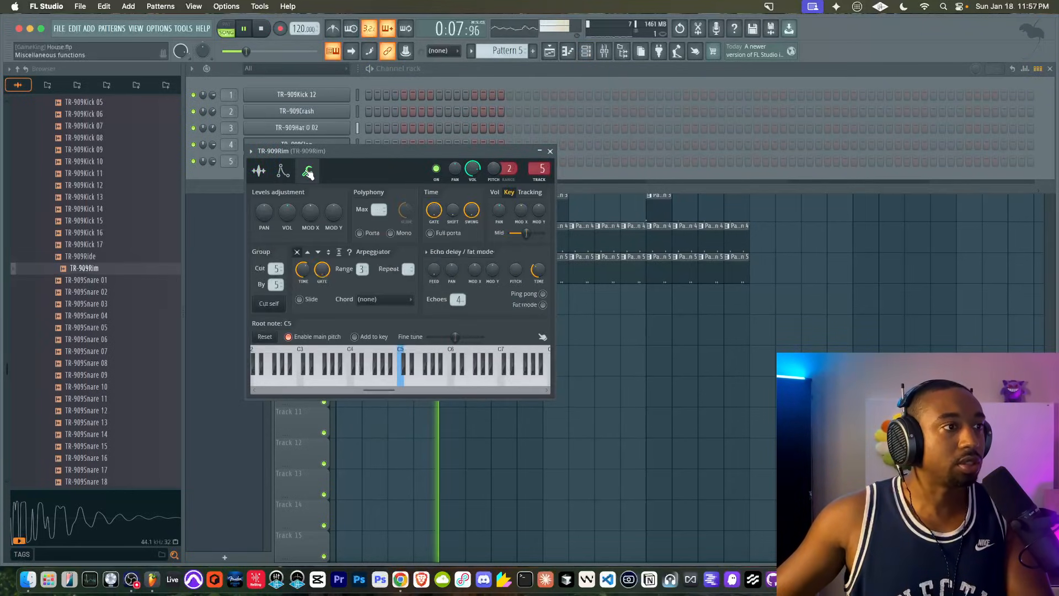
pyautogui.moveTo(453, 212); pyautogui.dragTo(452, 207)
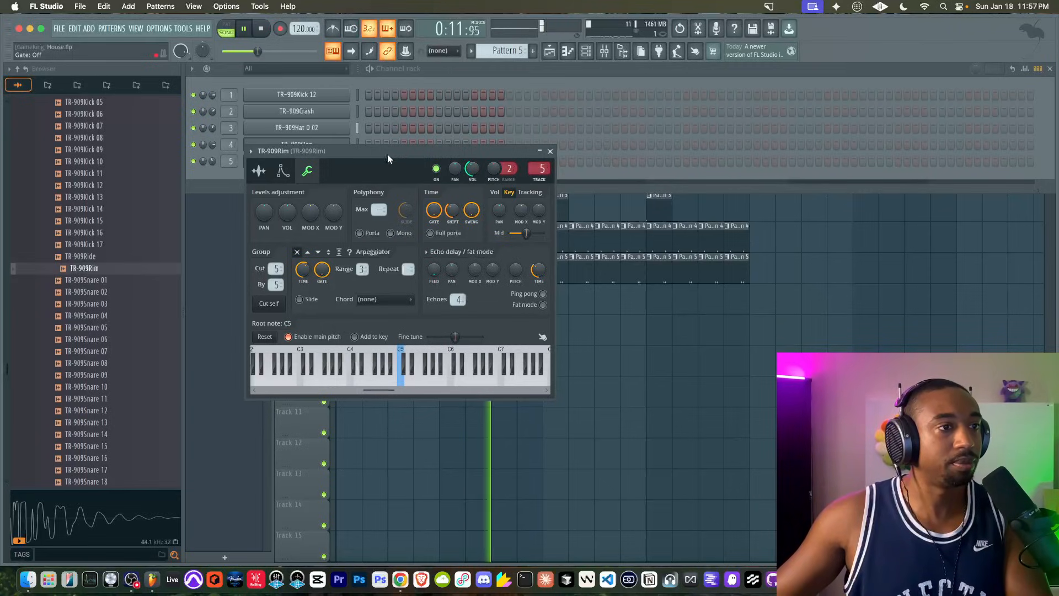
pyautogui.click(550, 151)
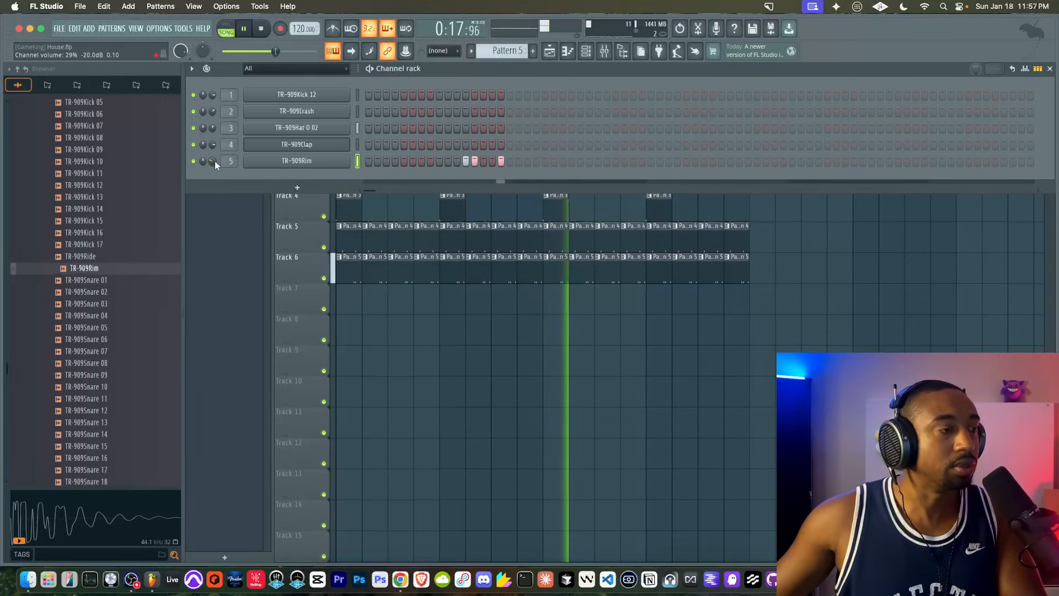
# - Add a TR-909Rim hit on step 16 and remove the Pattern 5 clips from every odd bar of Track 6
pyautogui.press('F6')
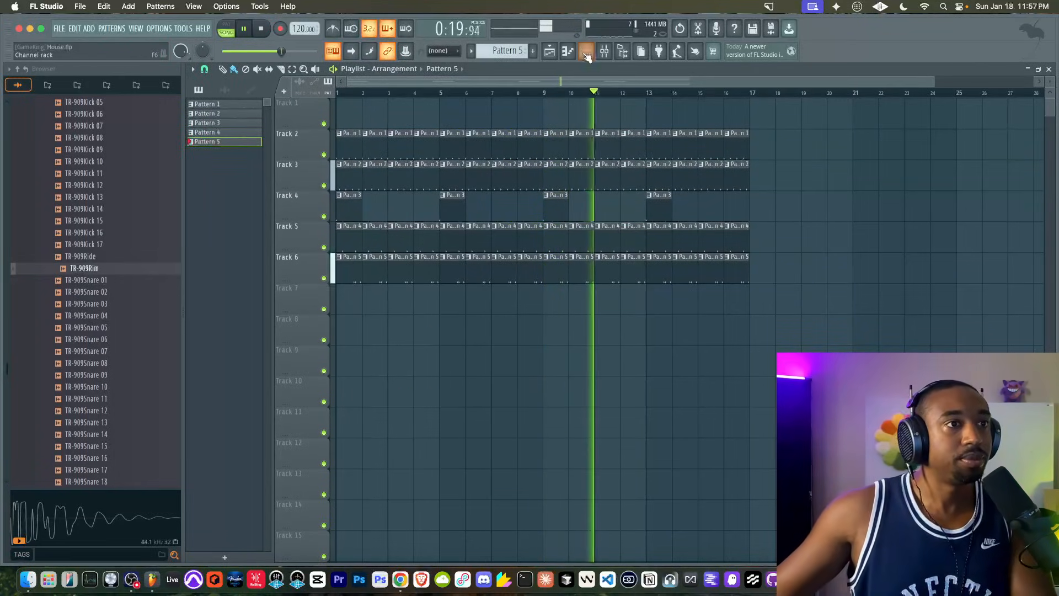
pyautogui.press('space')
pyautogui.press('space')
pyautogui.rightClick(354, 270)
pyautogui.rightClick(407, 269)
pyautogui.rightClick(448, 276)
pyautogui.rightClick(503, 269)
pyautogui.rightClick(563, 272)
pyautogui.rightClick(610, 273)
pyautogui.rightClick(661, 272)
pyautogui.rightClick(713, 273)
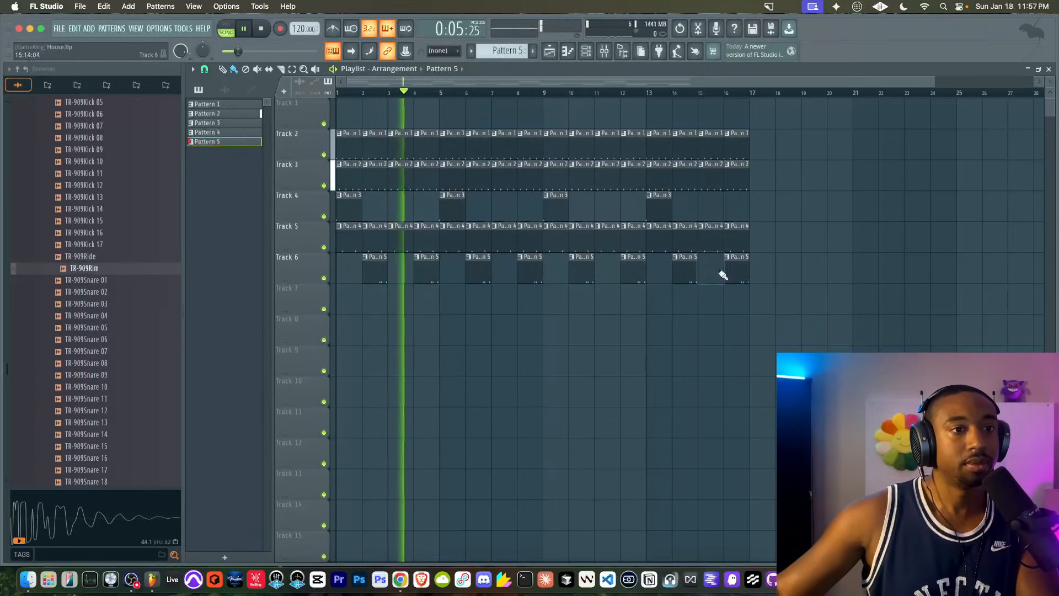
# - Create an empty Pattern 6, stop playback and save the project
pyautogui.click(586, 51)
pyautogui.click(533, 51)
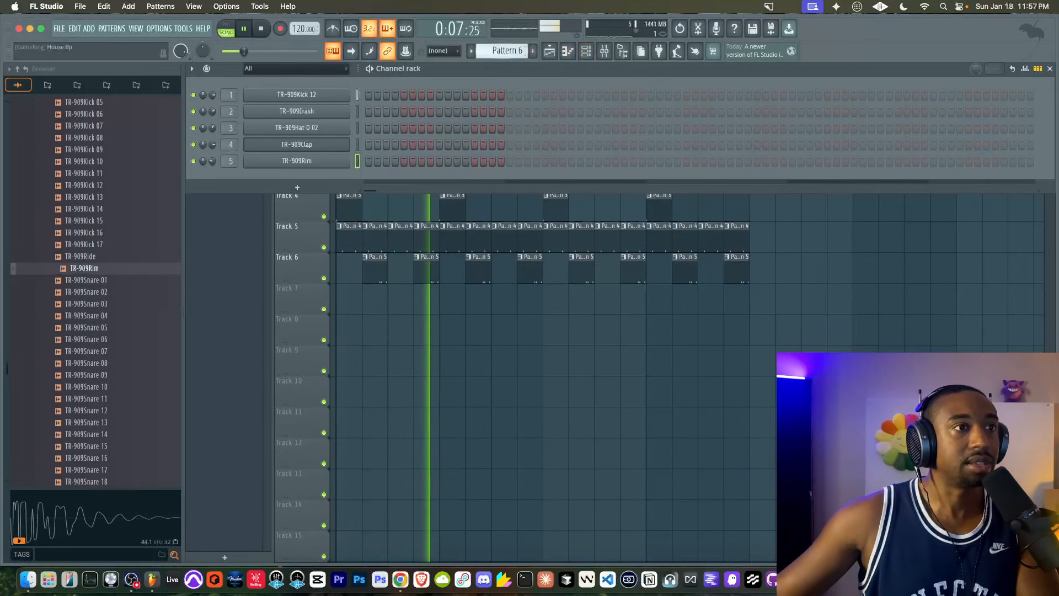
pyautogui.press('space')
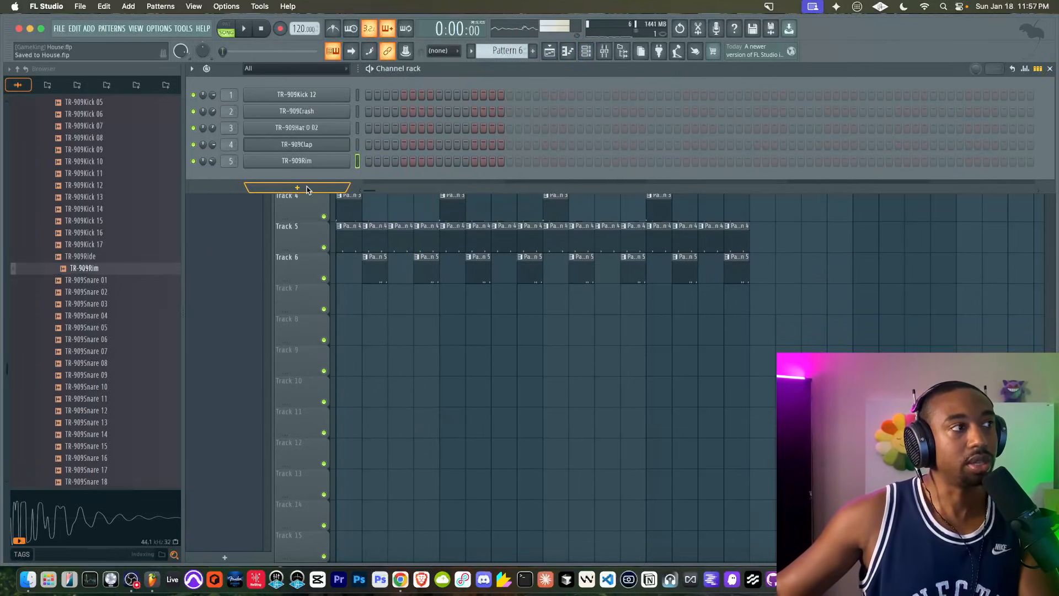
# - Add Omnisphere as a new instrument channel with the beat playing
pyautogui.click(307, 188)
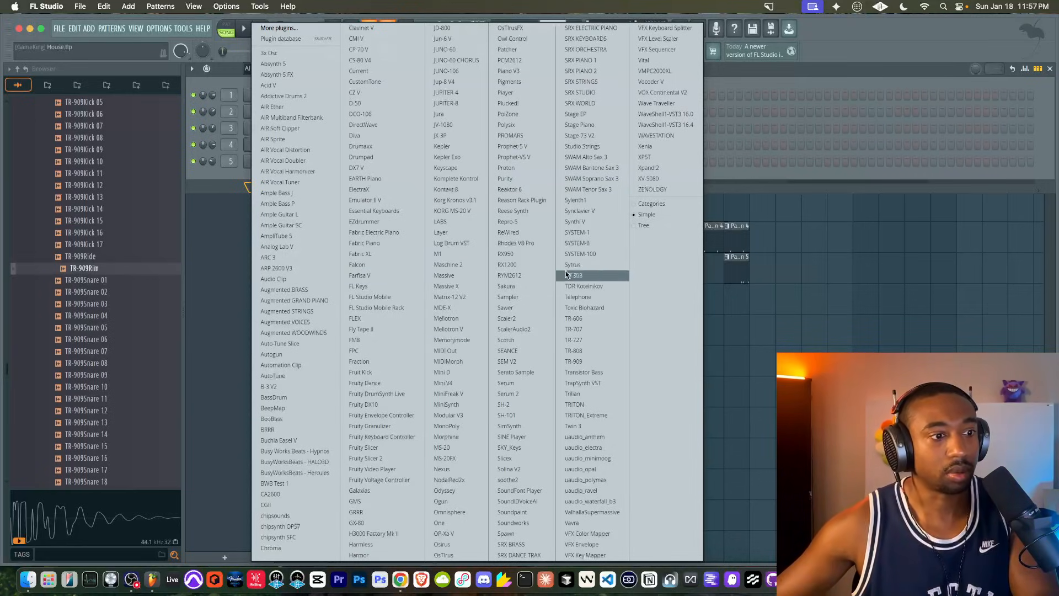
pyautogui.click(724, 166)
pyautogui.press('space')
pyautogui.click(313, 190)
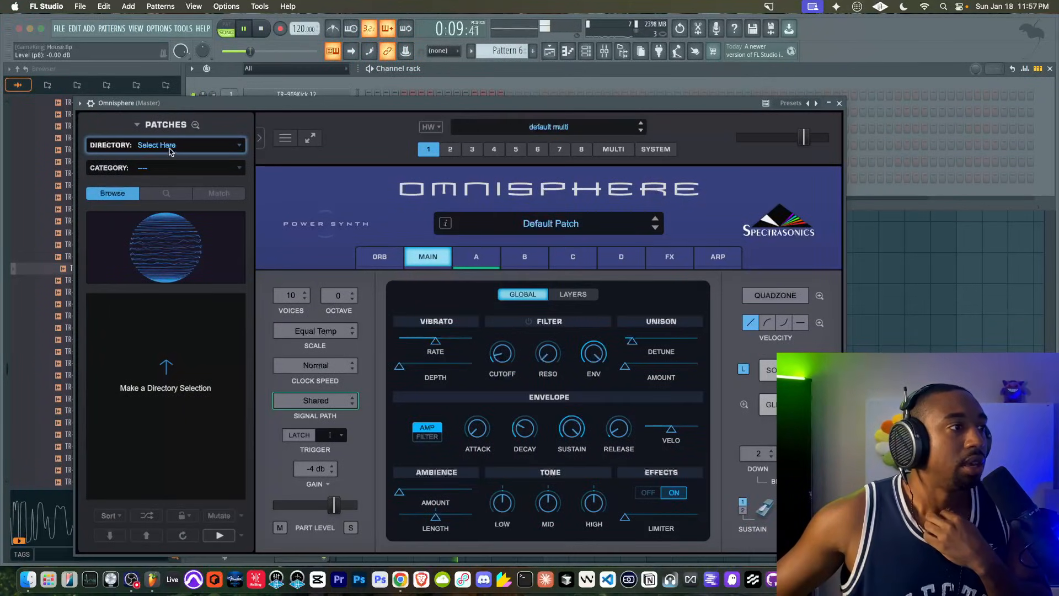
# - Load the Double Felt Grand patch from all categories of Omnisphere's Keyscape Library
pyautogui.click(166, 144)
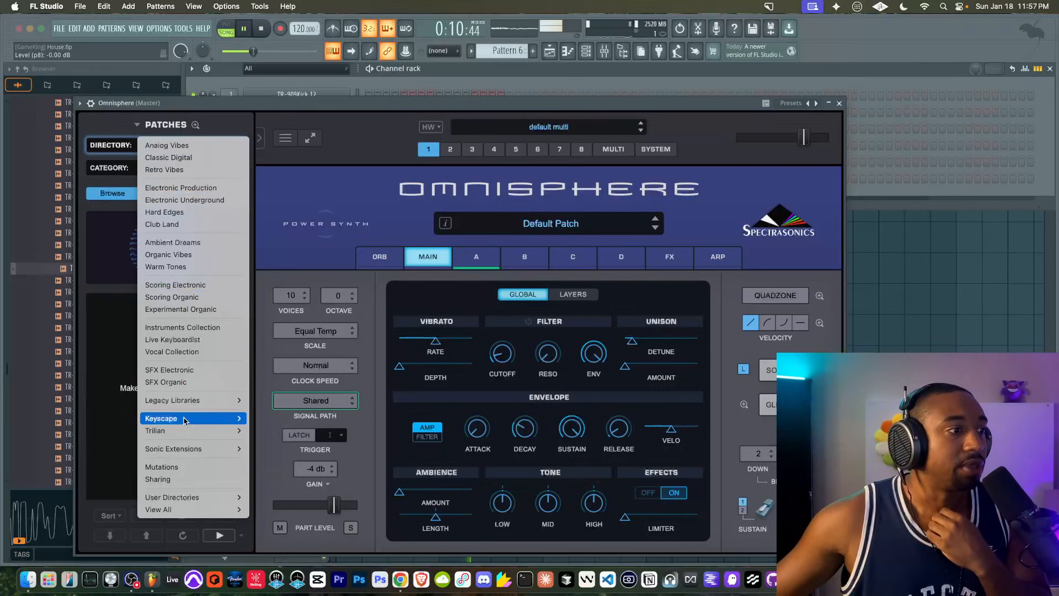
pyautogui.click(252, 420)
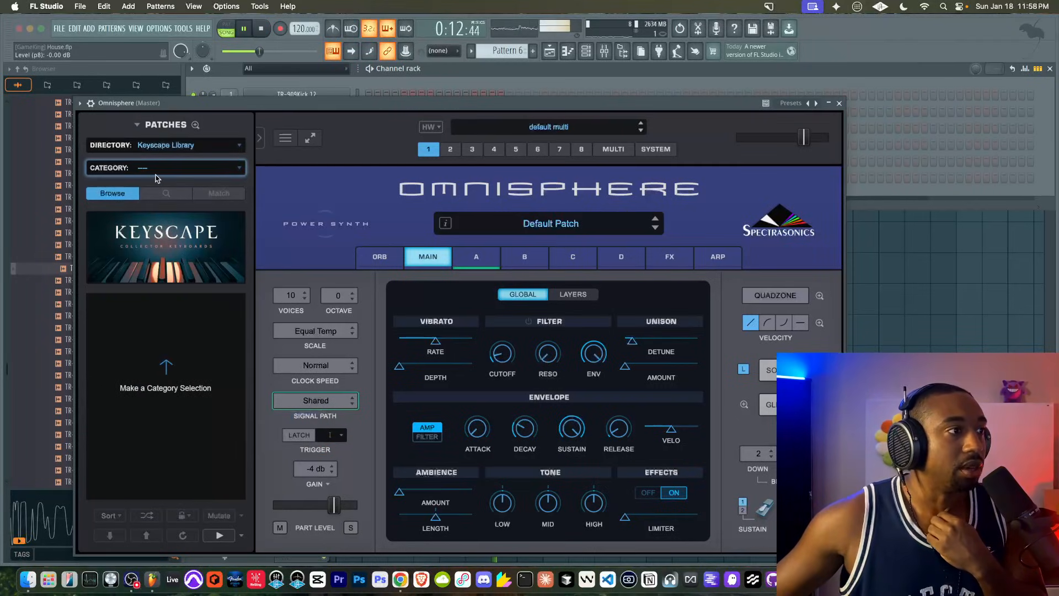
pyautogui.click(156, 171)
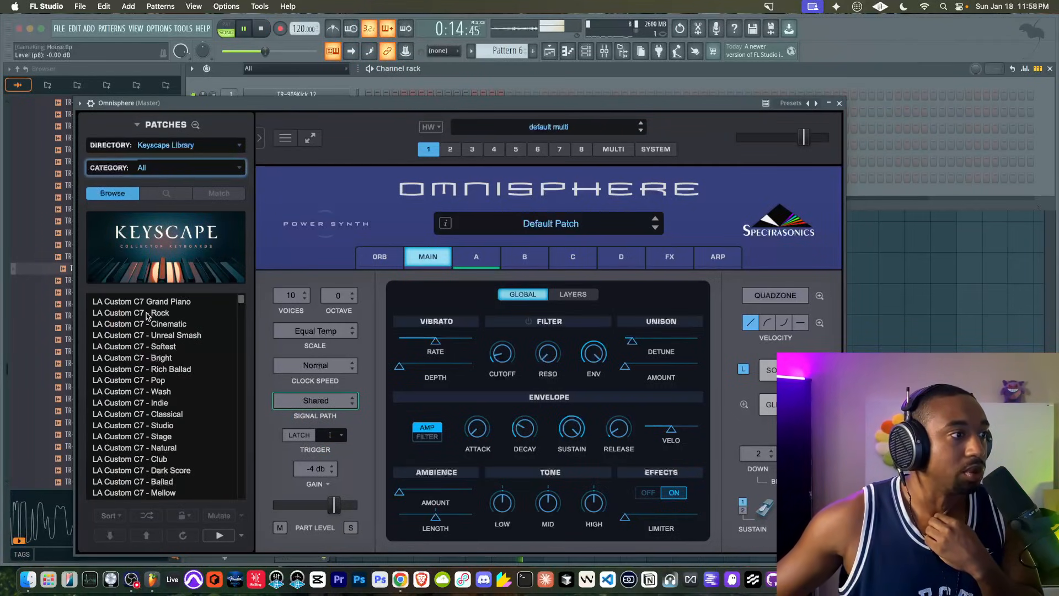
pyautogui.scroll(-5, 146, 315)
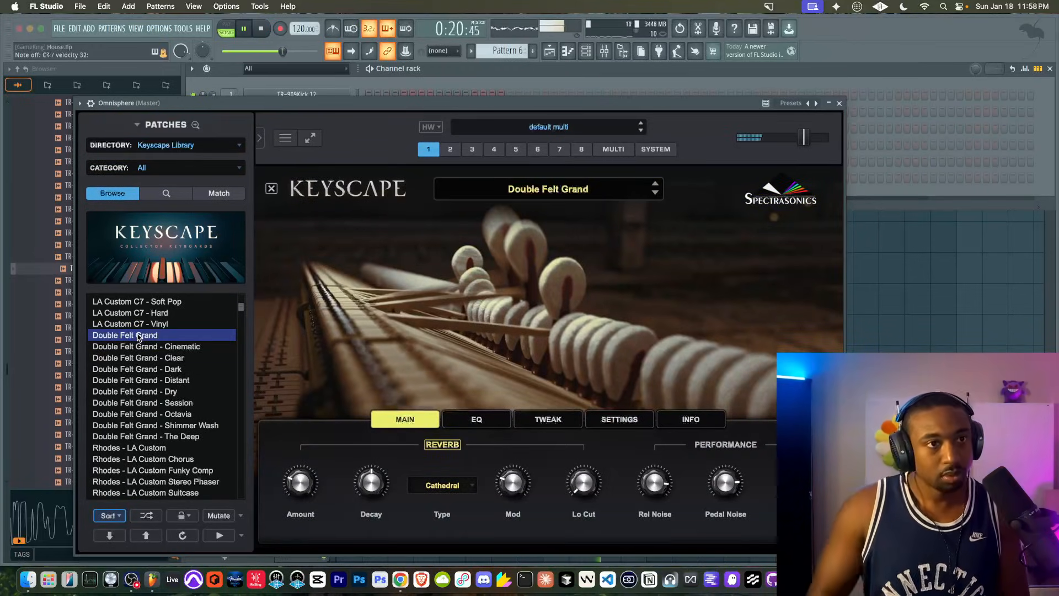
# - Route the Omnisphere channel to mixer track 6 and save the project with playback stopped
pyautogui.click(618, 53)
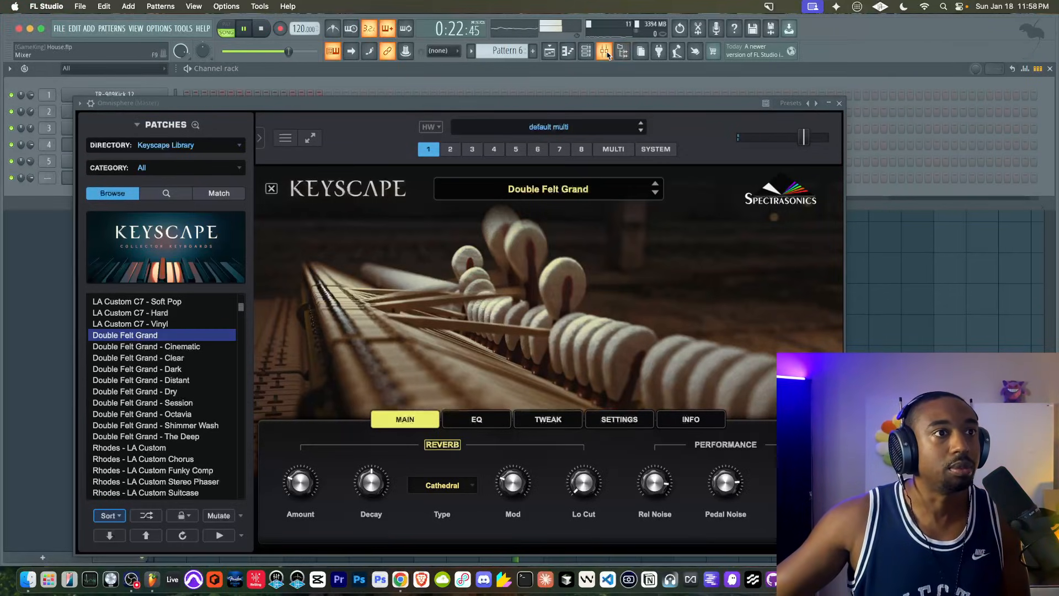
pyautogui.moveTo(728, 109); pyautogui.dragTo(518, 315)
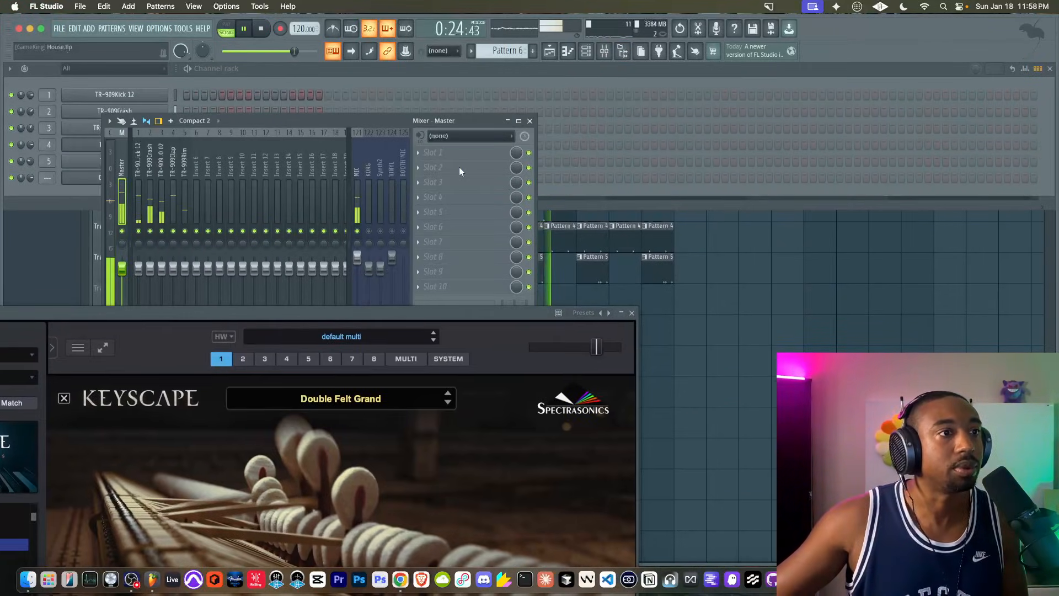
pyautogui.press('F9')
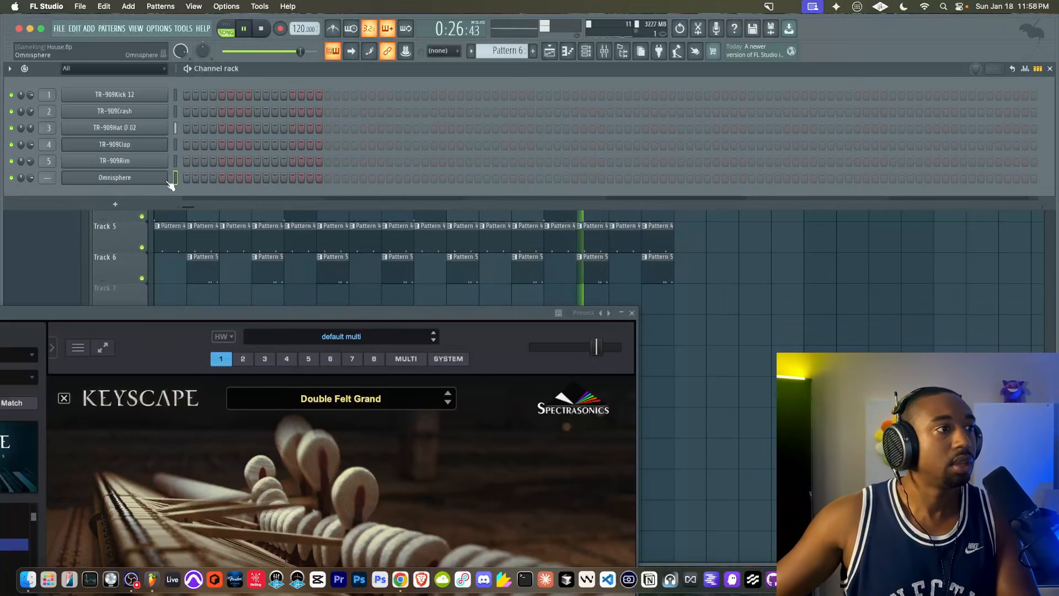
pyautogui.press('space')
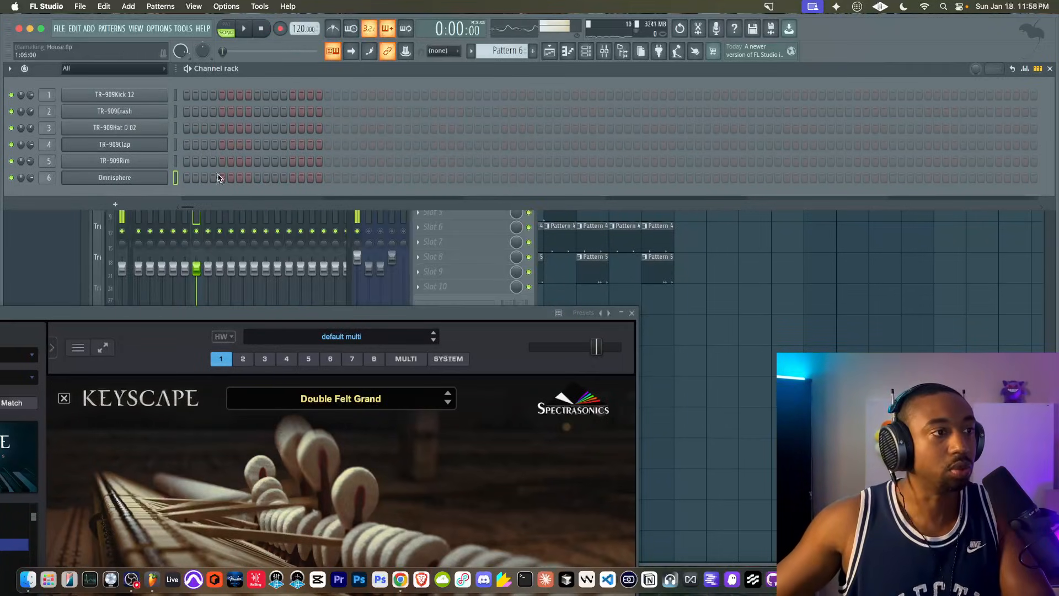
pyautogui.rightClick(751, 289)
pyautogui.press('super+s')
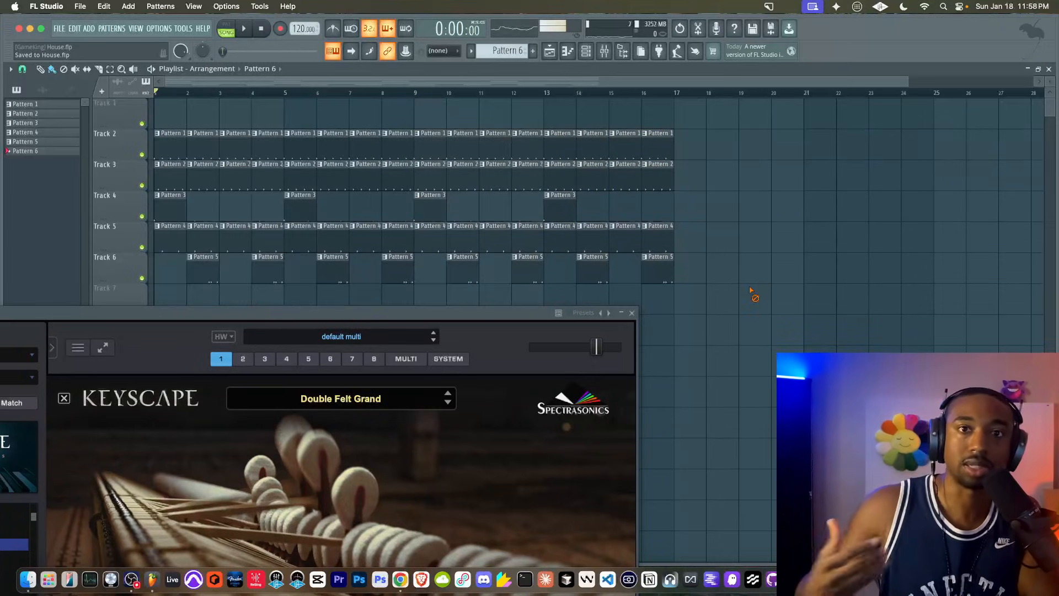
# - Bring the Omnisphere window back fully into view and close it
pyautogui.moveTo(495, 313); pyautogui.dragTo(601, 102)
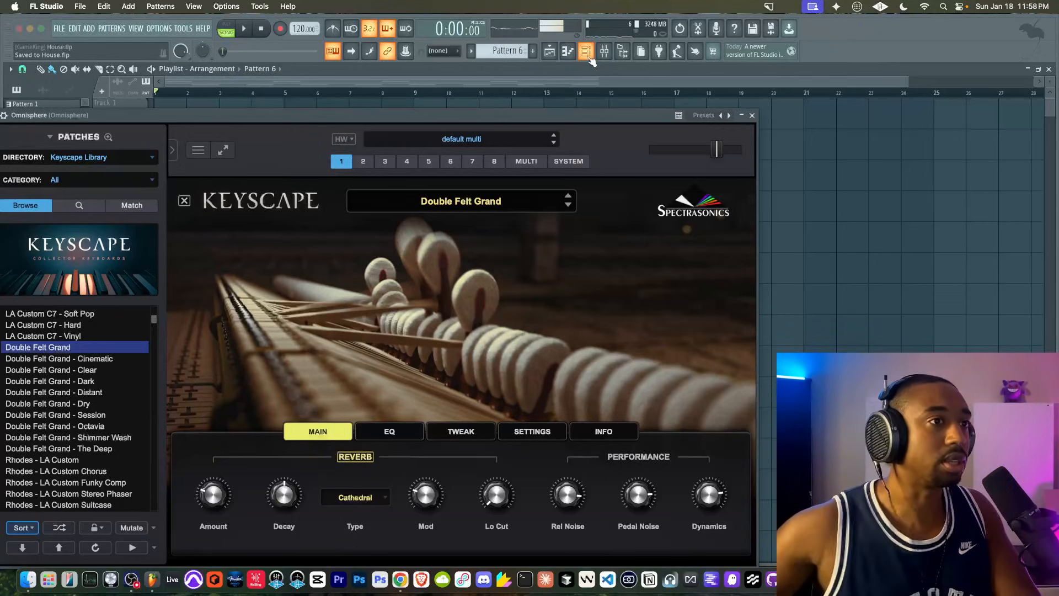
pyautogui.moveTo(572, 114); pyautogui.dragTo(661, 86)
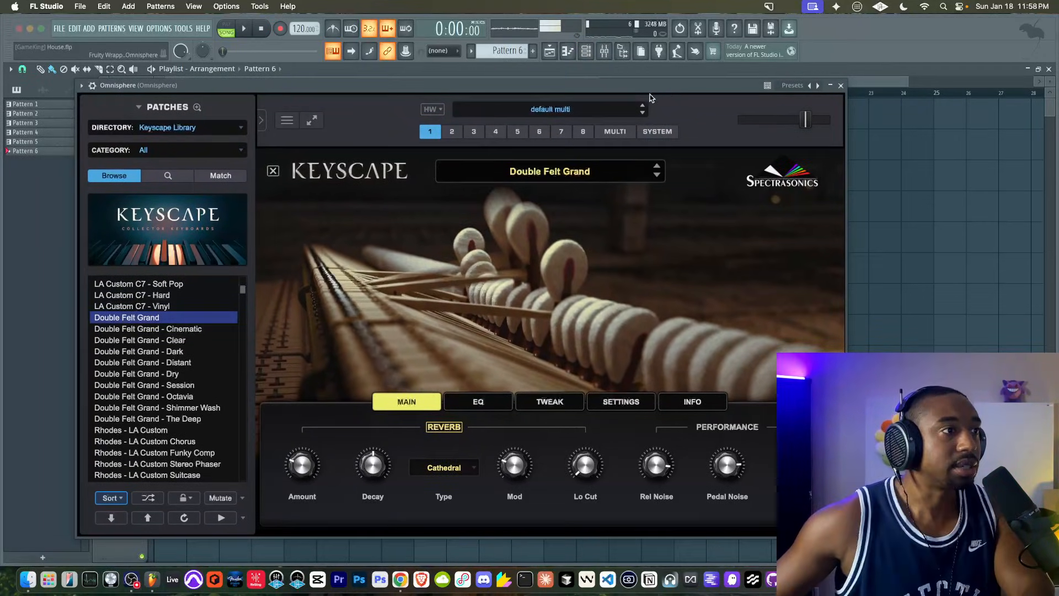
pyautogui.click(841, 86)
# - Lower the threshold of the Pro-G gate on the MIC mixer track, then close the plugin and the mixer
pyautogui.click(604, 50)
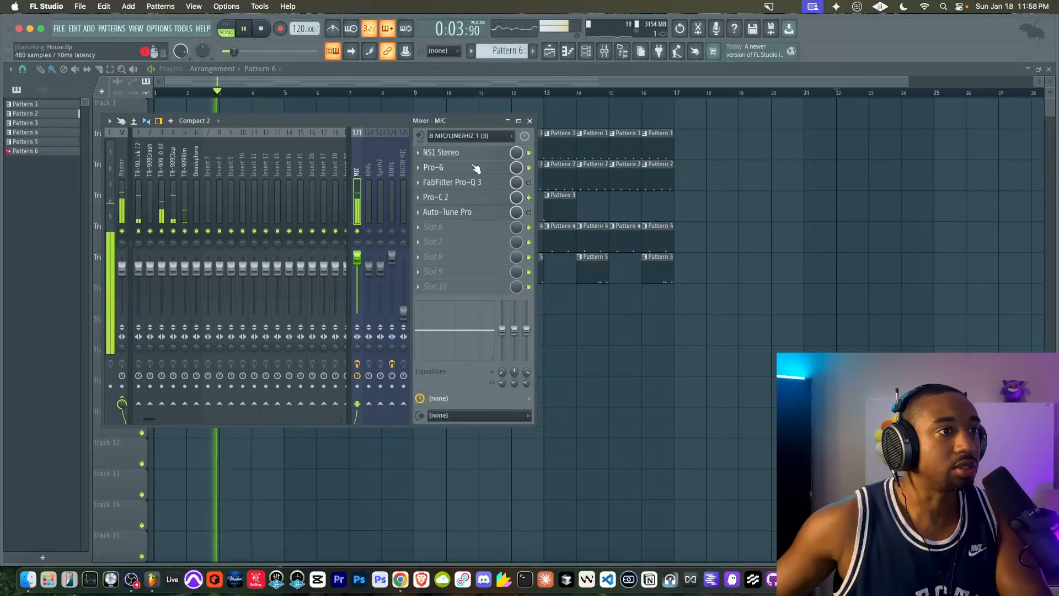
pyautogui.click(473, 168)
pyautogui.moveTo(154, 200); pyautogui.dragTo(155, 208)
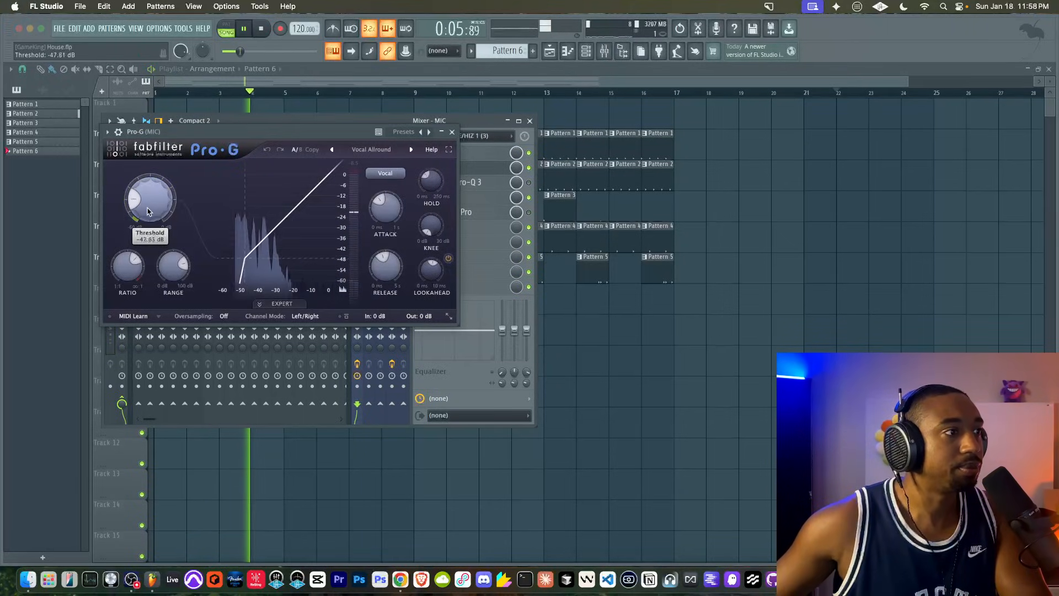
pyautogui.click(452, 132)
pyautogui.click(530, 120)
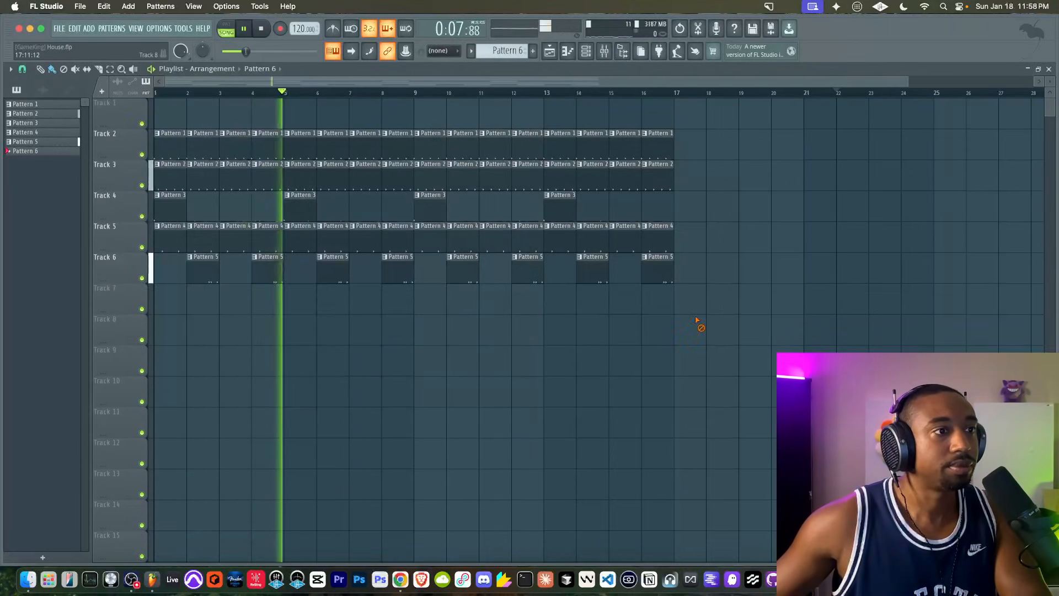
# - Save the project from the playlist, stop playback and arm recording
pyautogui.click(586, 52)
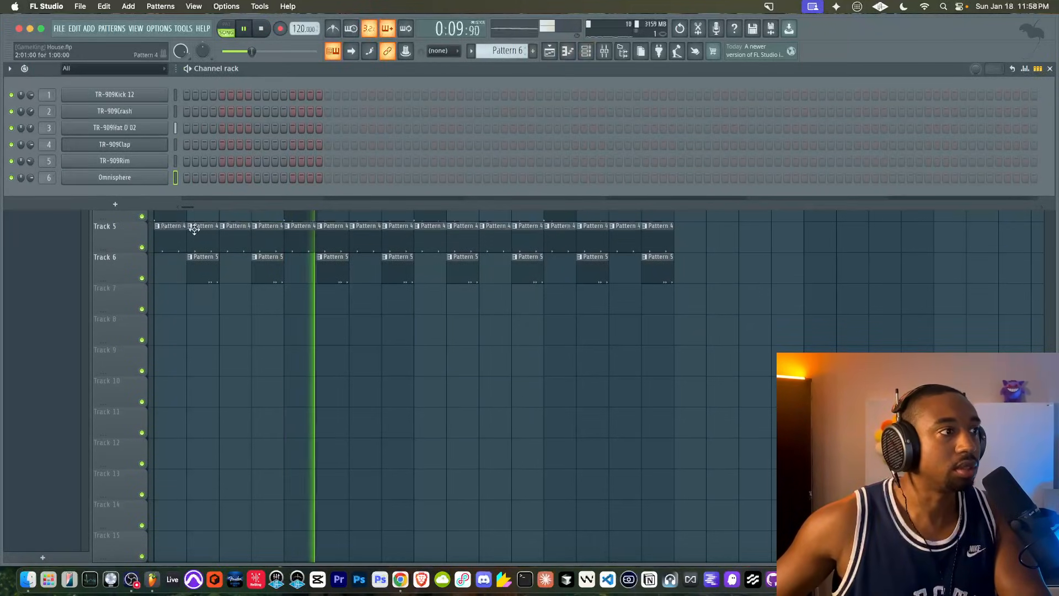
pyautogui.click(258, 354)
pyautogui.press('super+s')
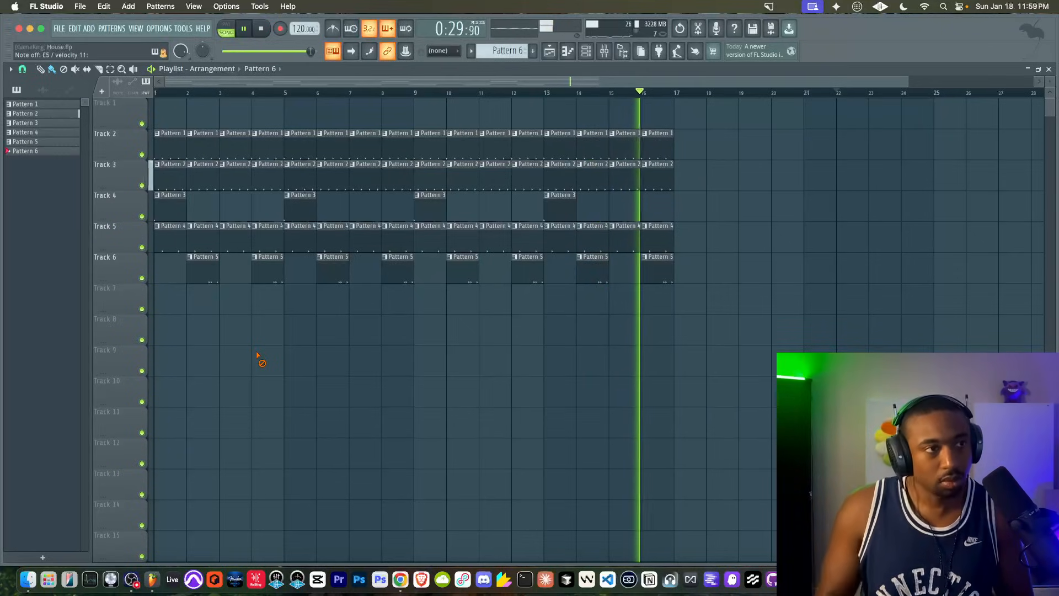
pyautogui.press('space')
pyautogui.press('space')
pyautogui.press('space')
pyautogui.click(280, 30)
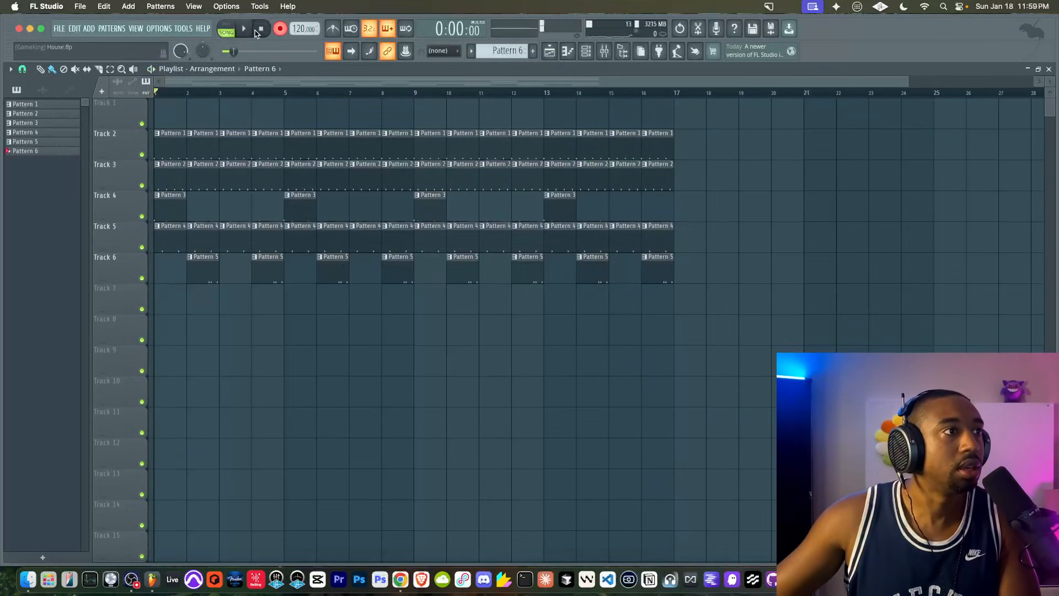
# - Try to record an Omnisphere piano take into Pattern 6 and delete its clip from playlist track 1
pyautogui.click(586, 51)
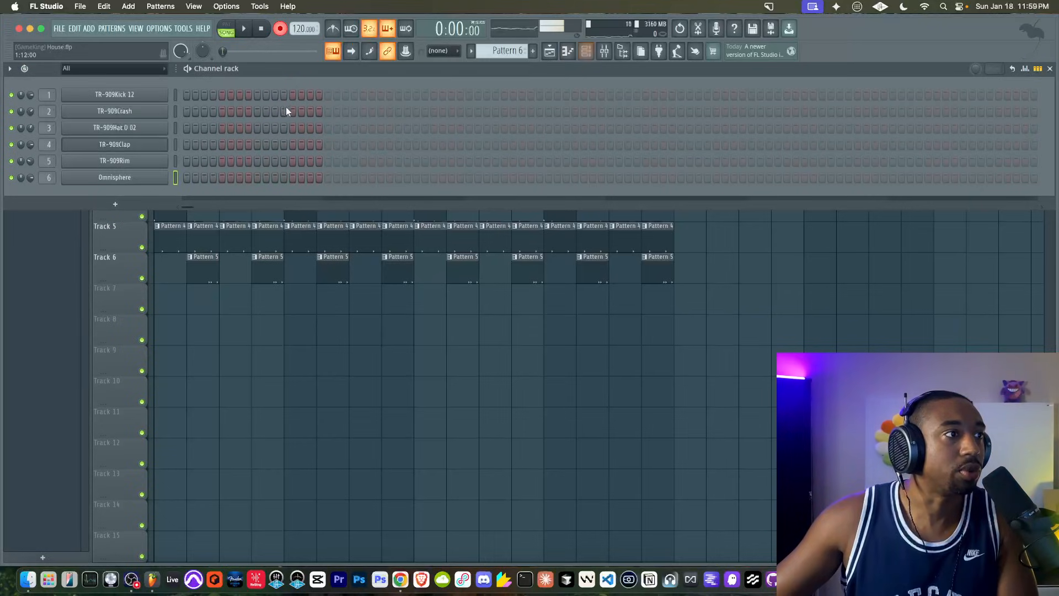
pyautogui.press('F6')
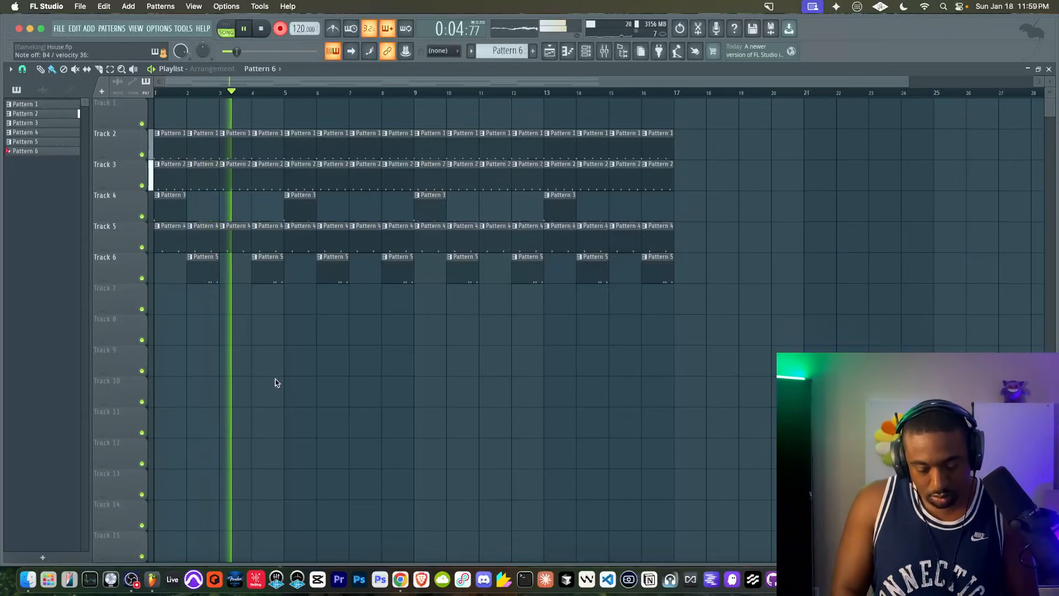
pyautogui.press('space')
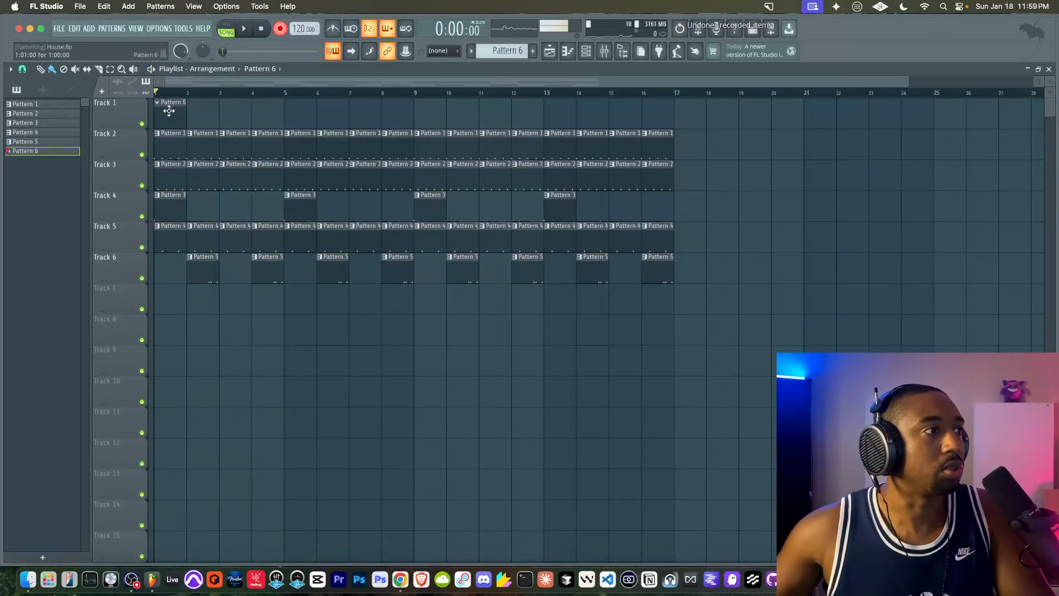
pyautogui.rightClick(167, 107)
# - Record the Omnisphere piano chords into Pattern 6 over the full 16 bars of the beat
pyautogui.press('space')
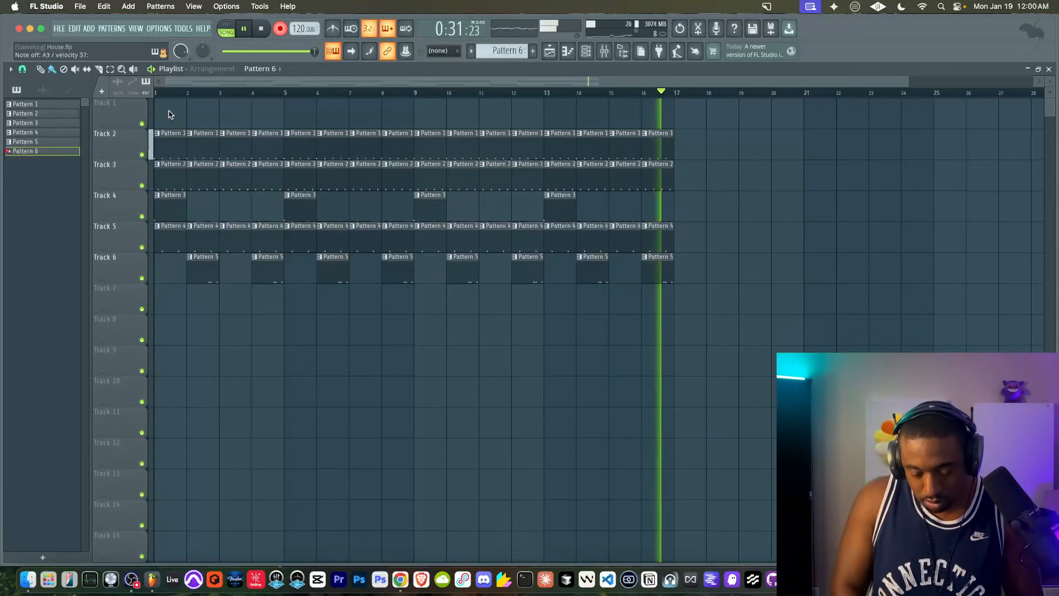
pyautogui.press('space')
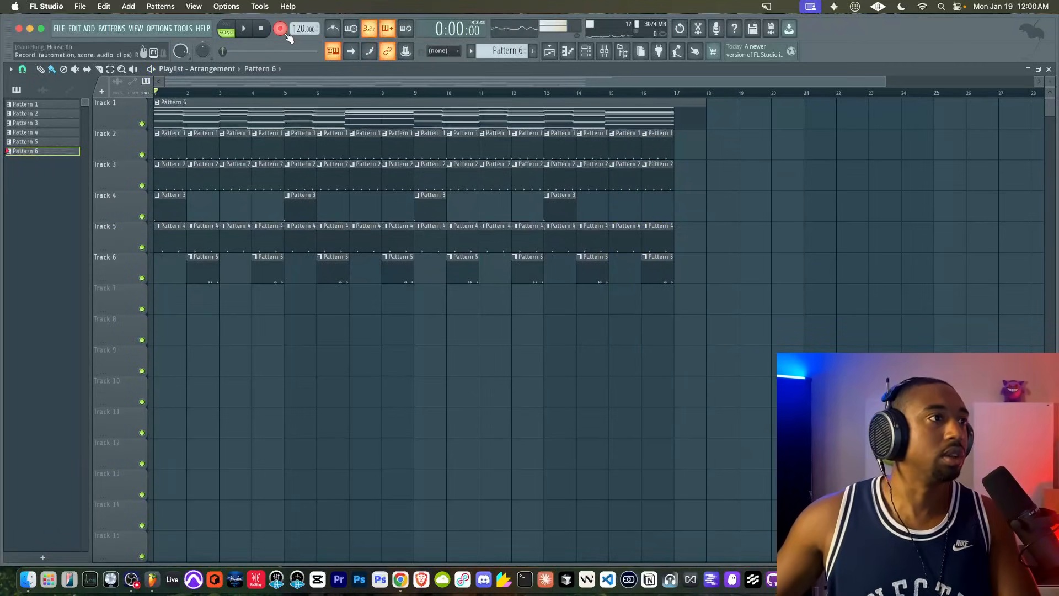
# - Slice the last piano chord's notes at bar 17 in the piano roll and remove the parts that overhang
pyautogui.doubleClick(325, 117)
pyautogui.hscroll(-1, 265, 204)
pyautogui.scroll(-5, 265, 205)
pyautogui.scroll(2, 267, 207)
pyautogui.moveTo(884, 139); pyautogui.dragTo(869, 344)
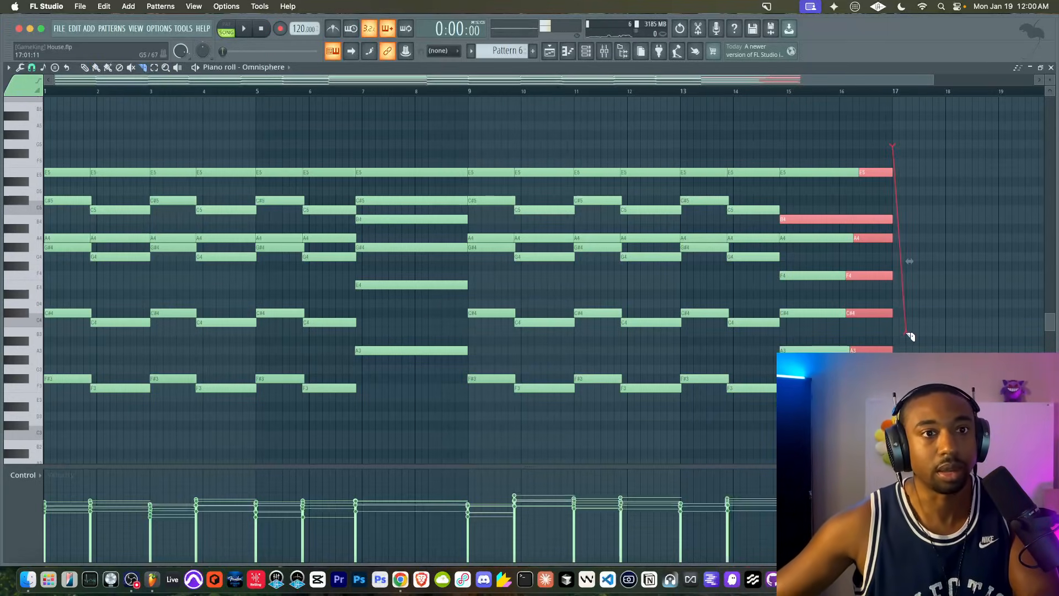
pyautogui.moveTo(892, 146); pyautogui.dragTo(892, 376)
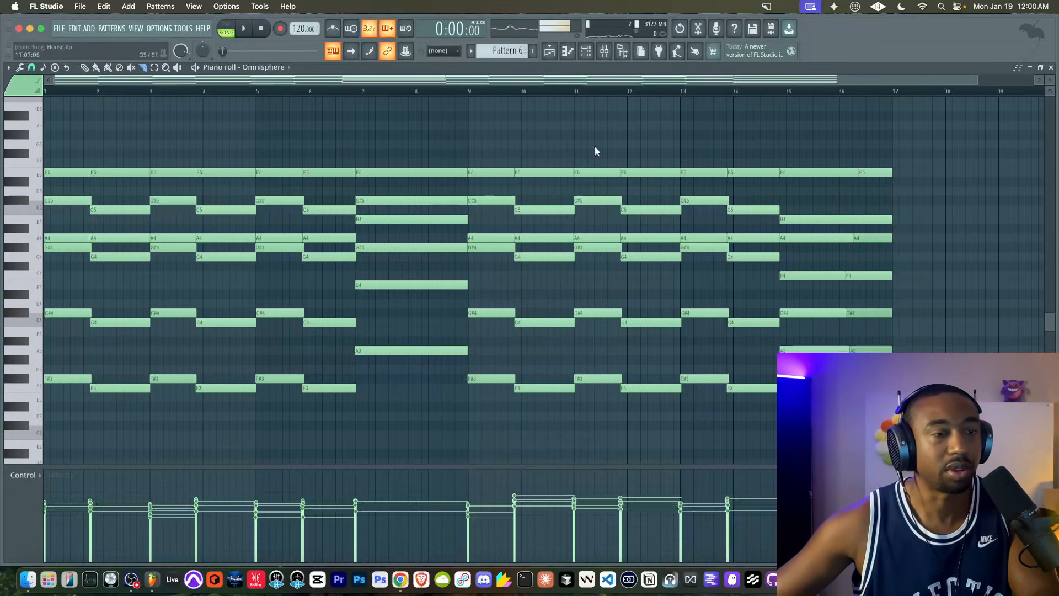
# - Quantize the recorded piano chords in the piano roll and check where the second chord starts before bar 2
pyautogui.press('space')
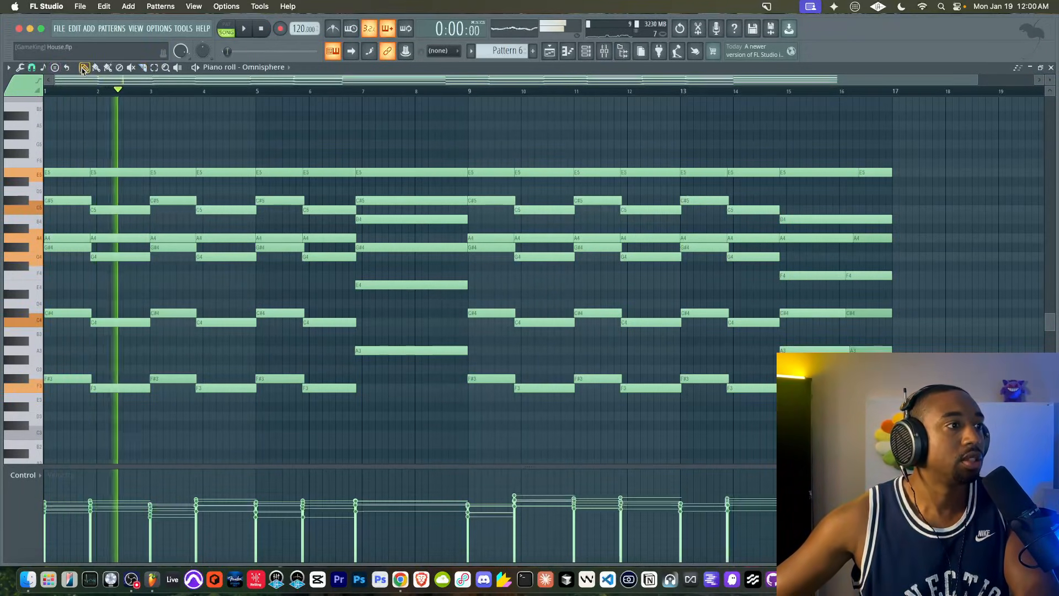
pyautogui.press('space')
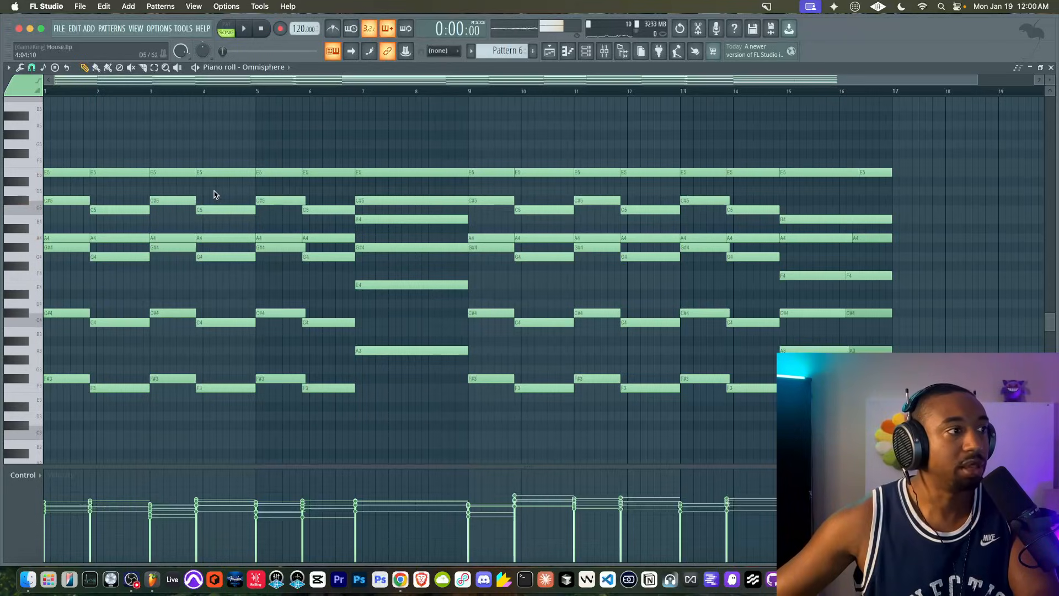
pyautogui.scroll(5, 111, 205)
pyautogui.scroll(3, 112, 204)
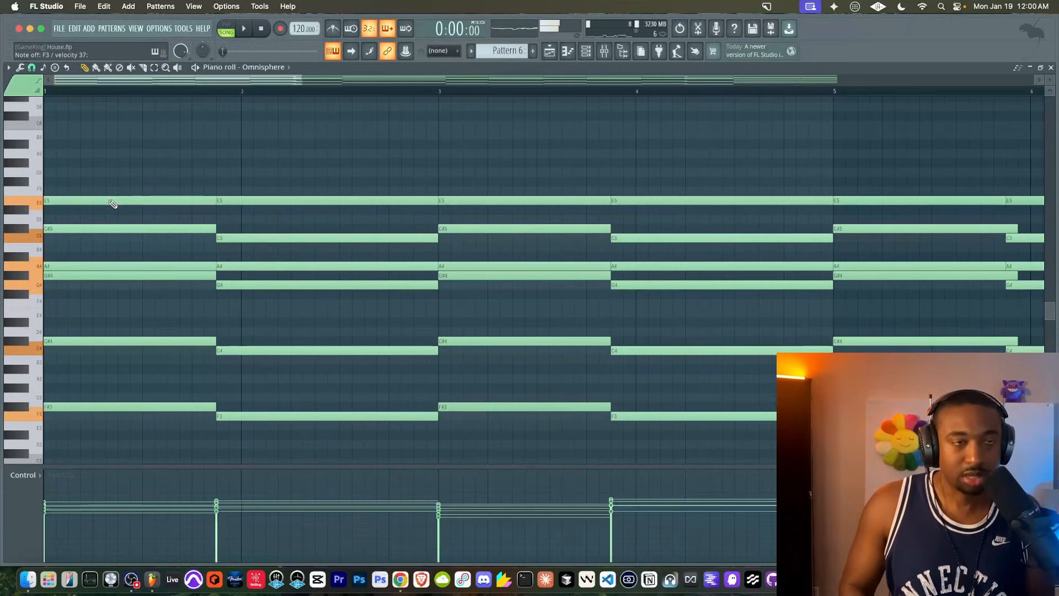
pyautogui.moveTo(232, 178); pyautogui.dragTo(231, 424)
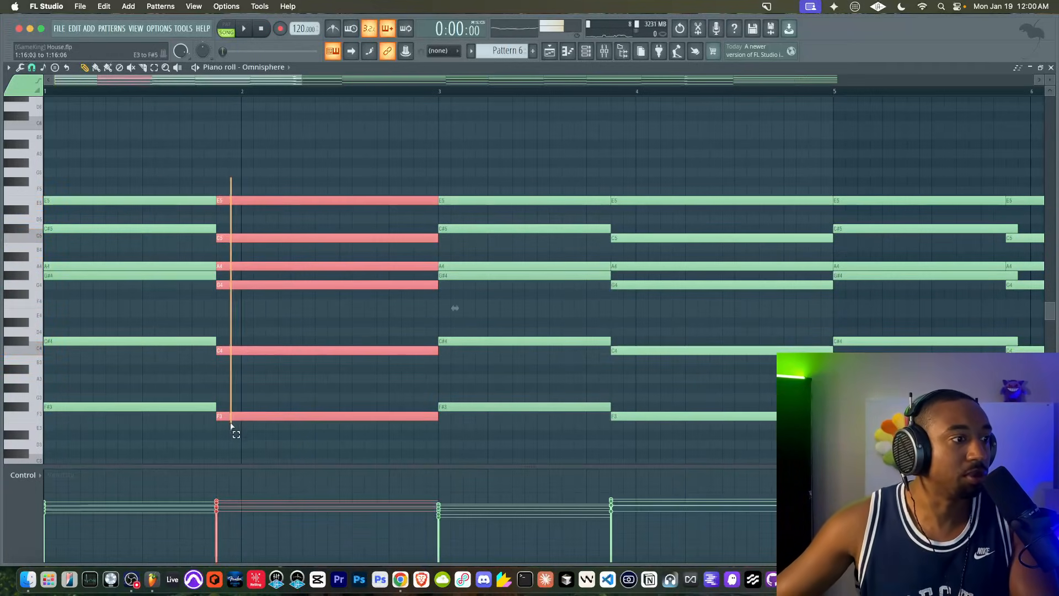
pyautogui.click(231, 436)
# - Set the Omnisphere channel volume to about 65% during playback and return to the playlist
pyautogui.press('space')
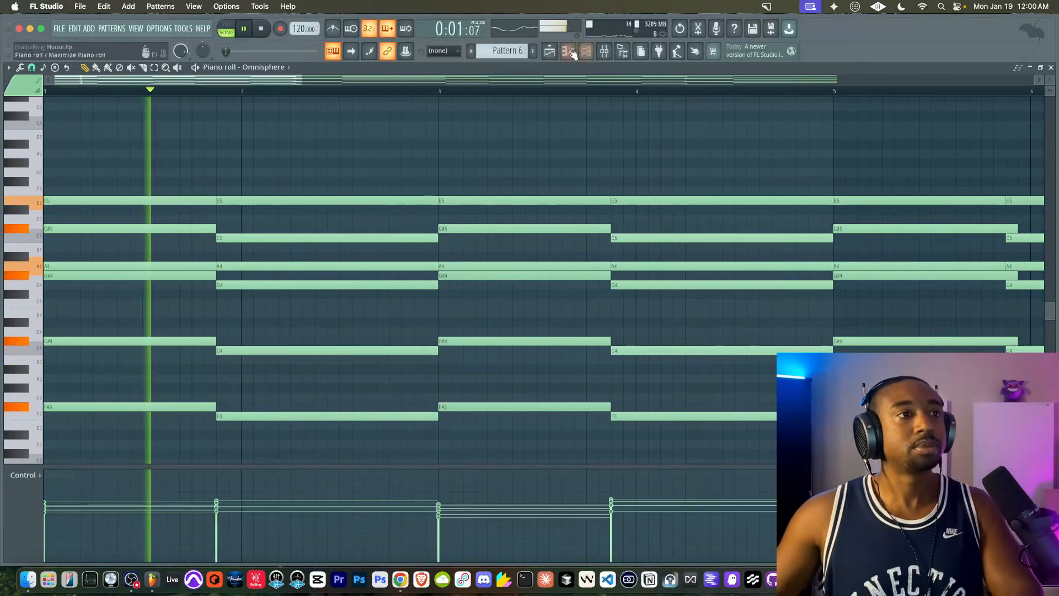
pyautogui.click(586, 53)
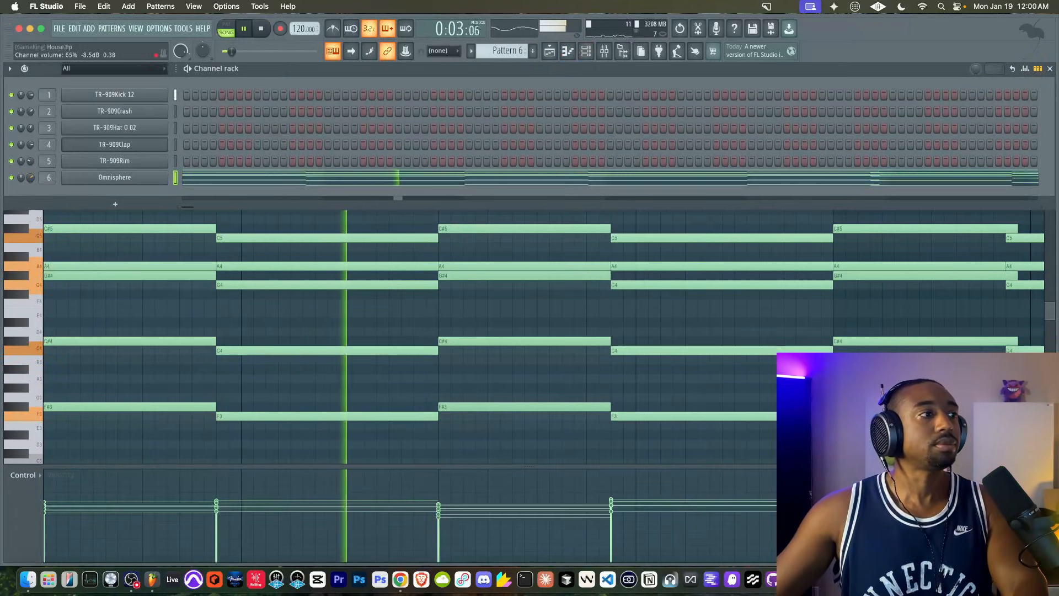
pyautogui.click(549, 51)
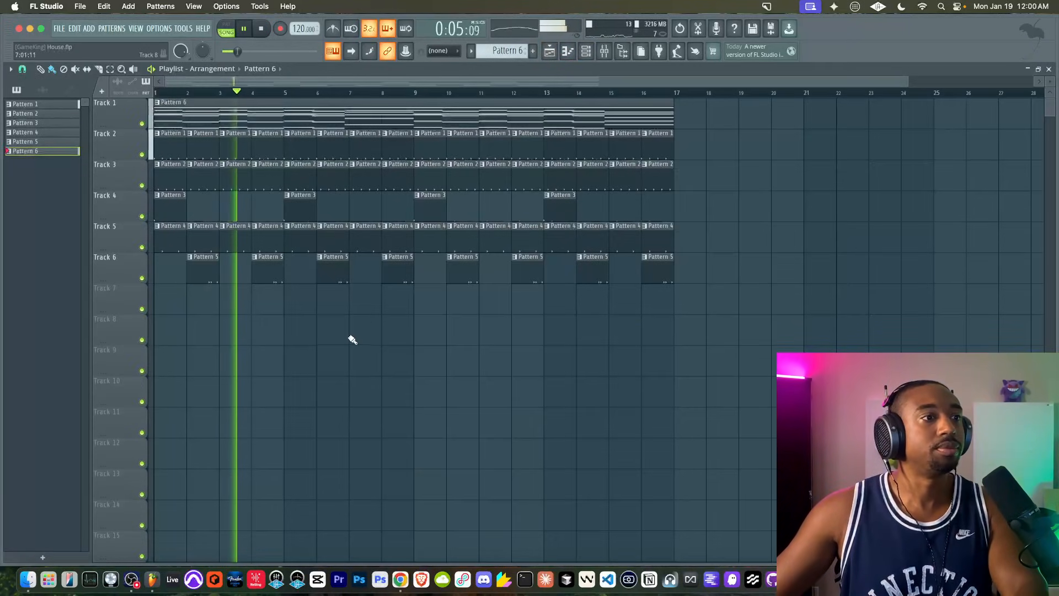
# - Switch to the empty Pattern 7 and close the channel rack
pyautogui.click(587, 53)
pyautogui.click(533, 51)
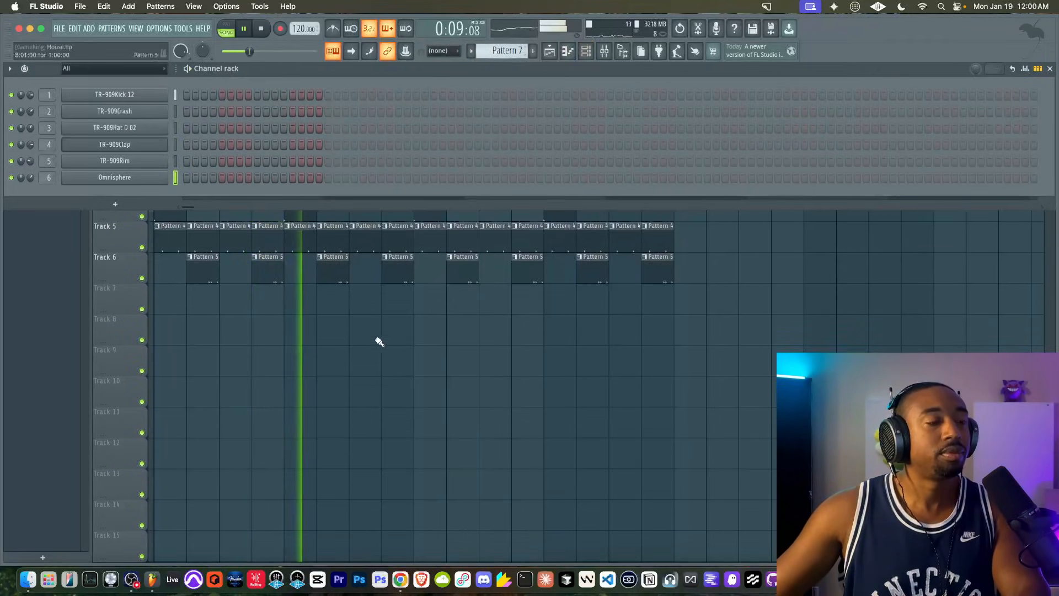
pyautogui.rightClick(364, 400)
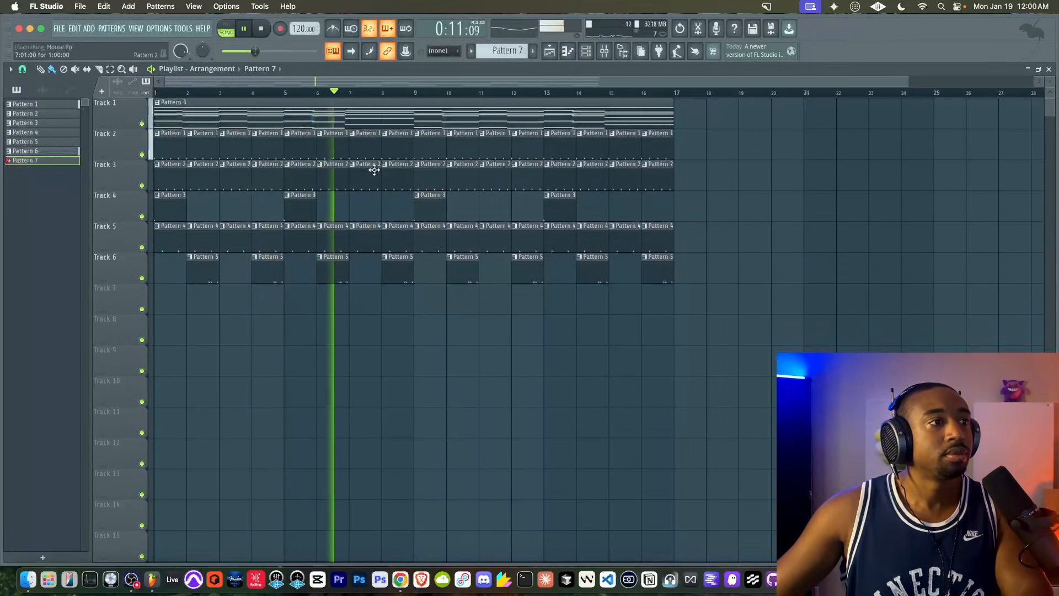
# - Add Nexus as a new instrument channel and filter its presets to the Bass type with the search "house"
pyautogui.click(585, 53)
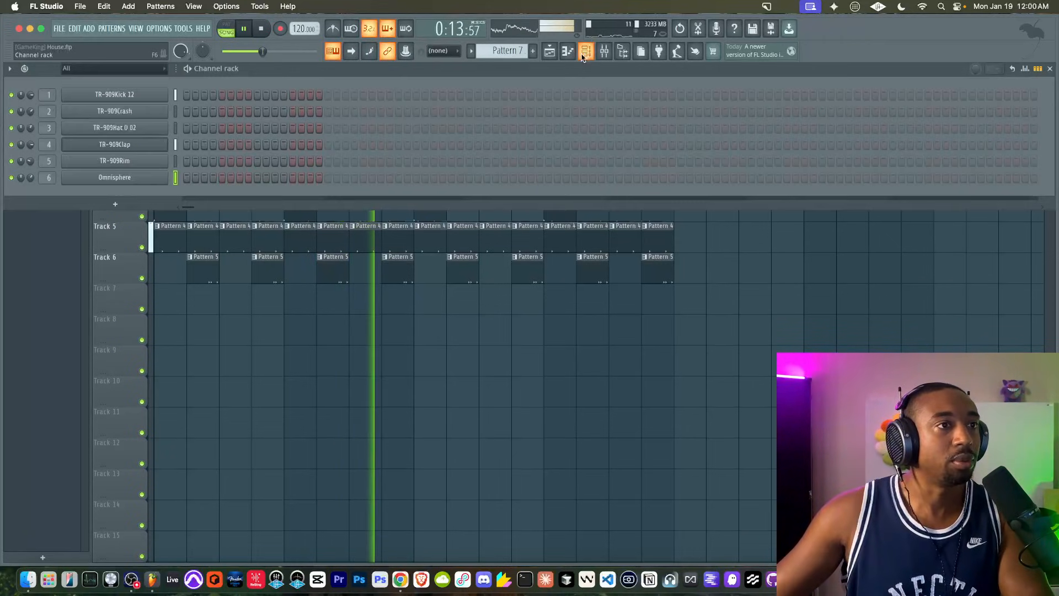
pyautogui.click(115, 205)
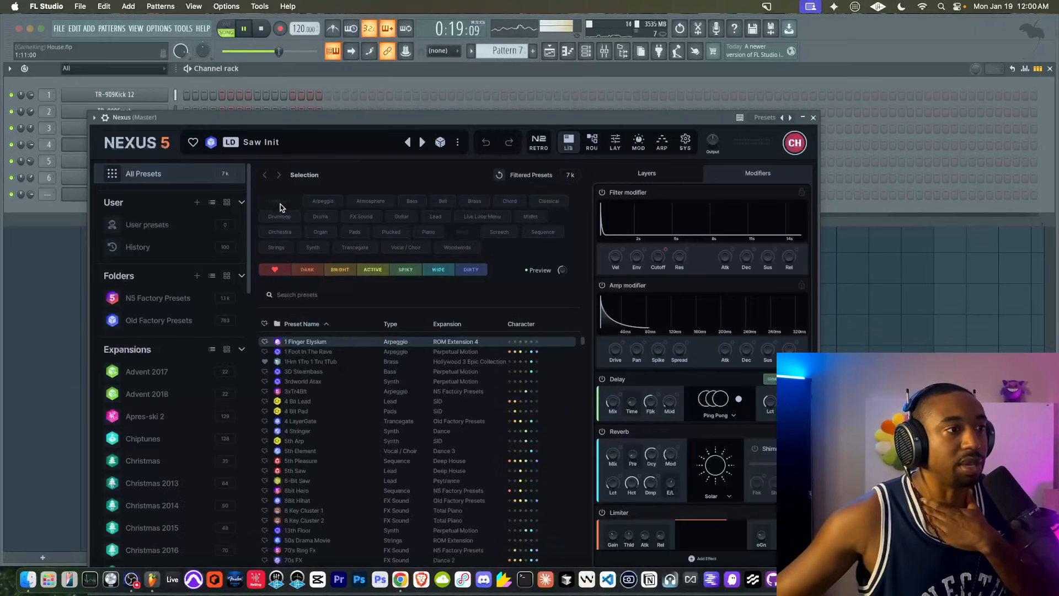
pyautogui.click(412, 201)
pyautogui.moveTo(374, 117); pyautogui.dragTo(364, 68)
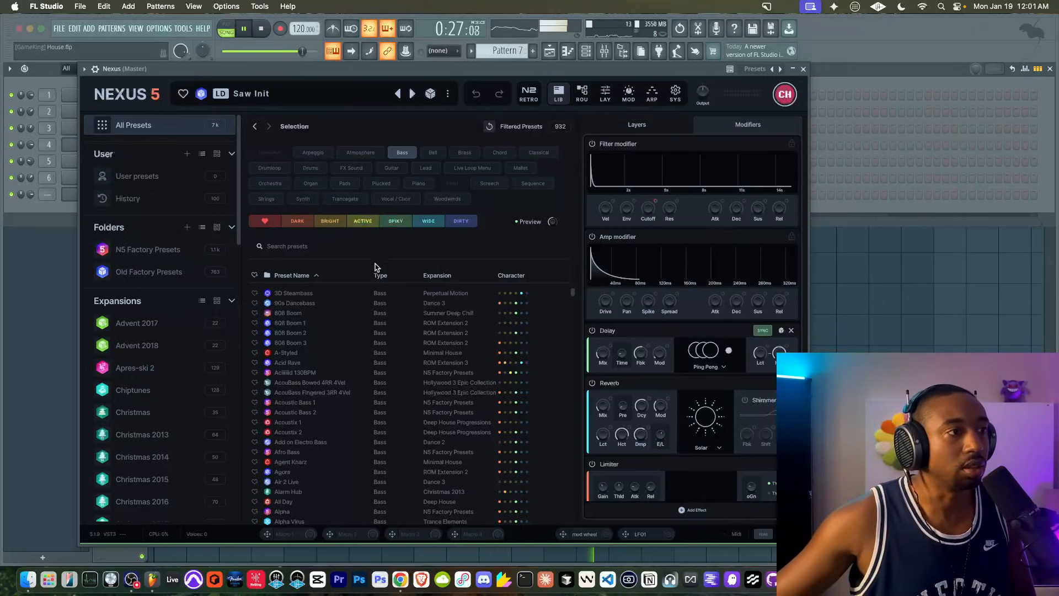
pyautogui.click(340, 247)
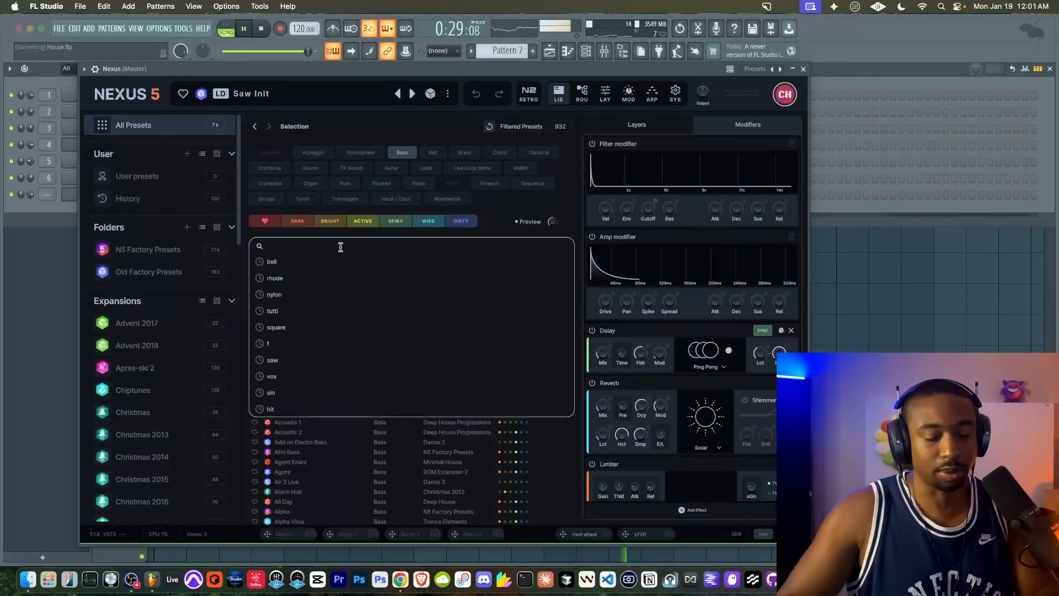
pyautogui.write('house')
# - Audition the house bass presets over the beat, including Deep House Sub, Future House 1 to 3, Hithouse One and House 808
pyautogui.click(307, 294)
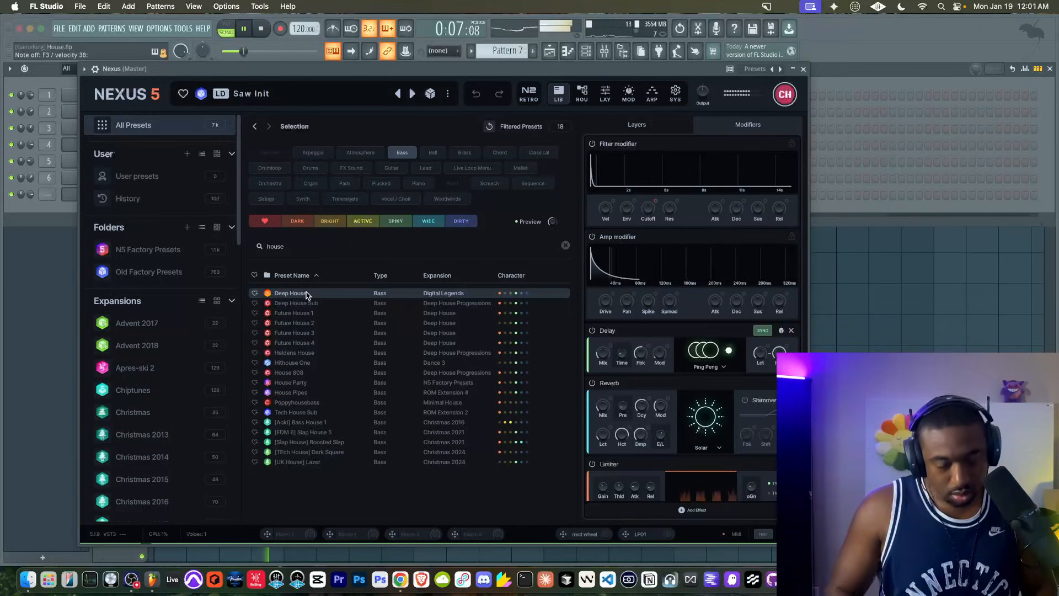
pyautogui.click(308, 303)
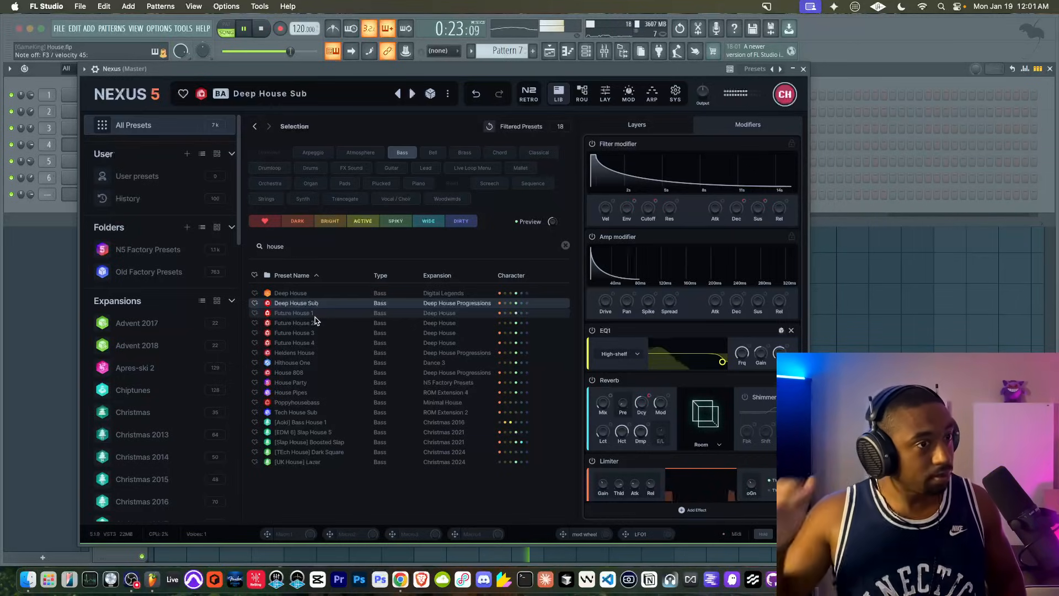
pyautogui.click(315, 322)
pyautogui.click(307, 313)
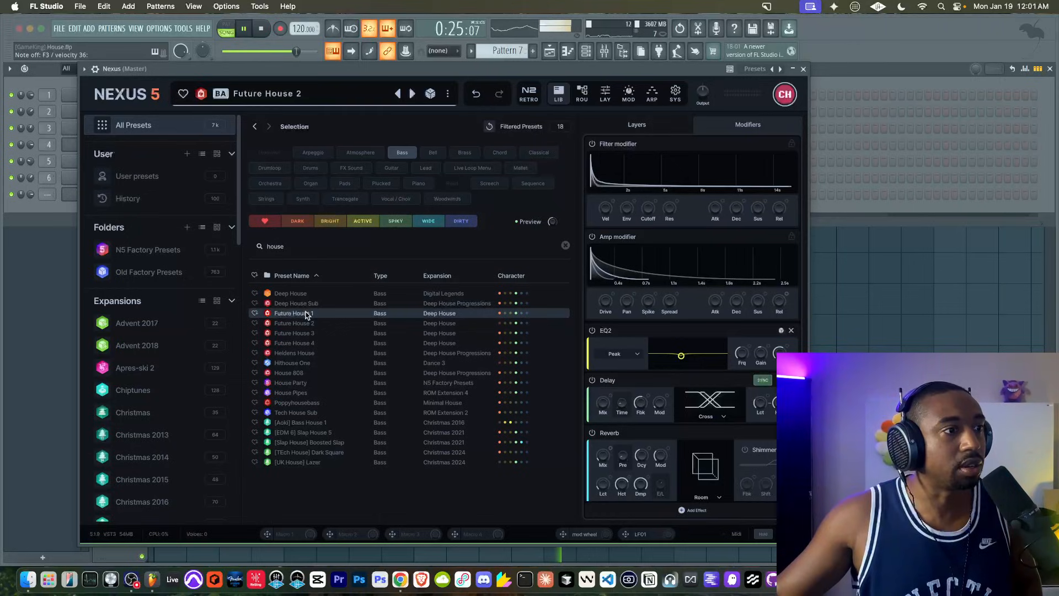
pyautogui.click(307, 334)
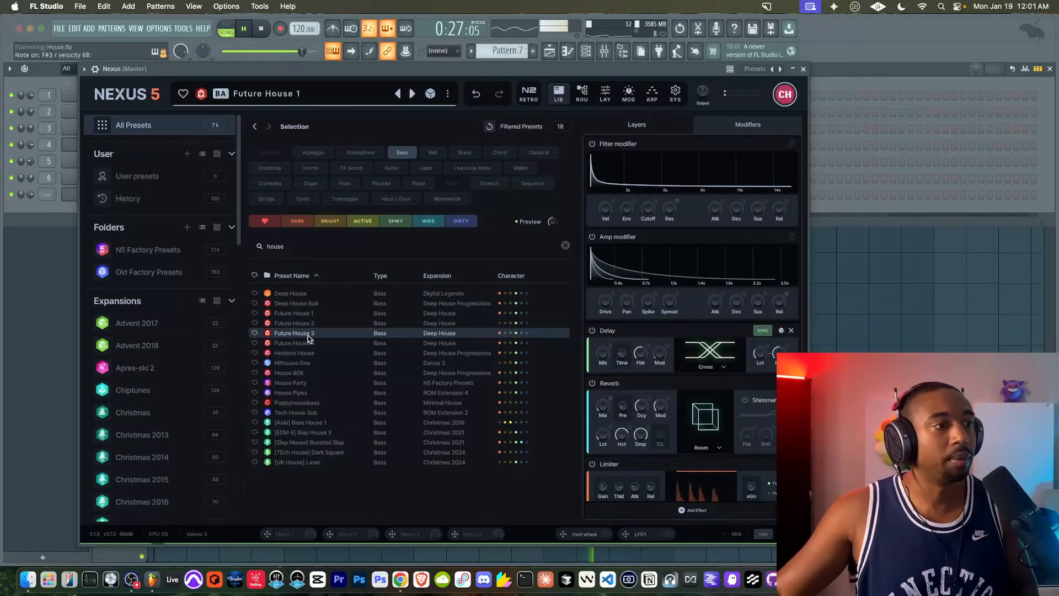
pyautogui.click(298, 303)
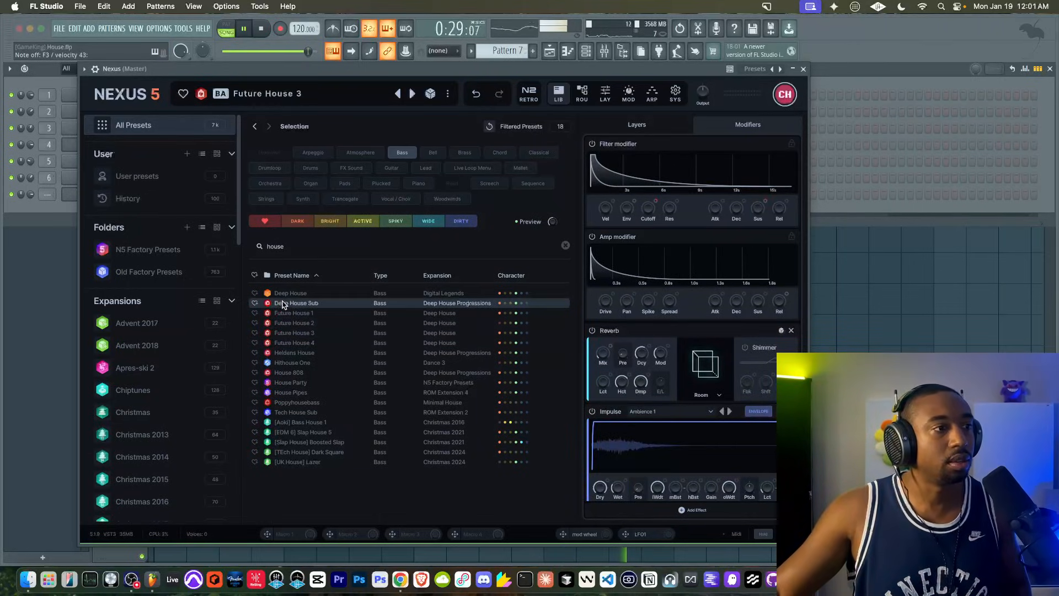
pyautogui.click(310, 362)
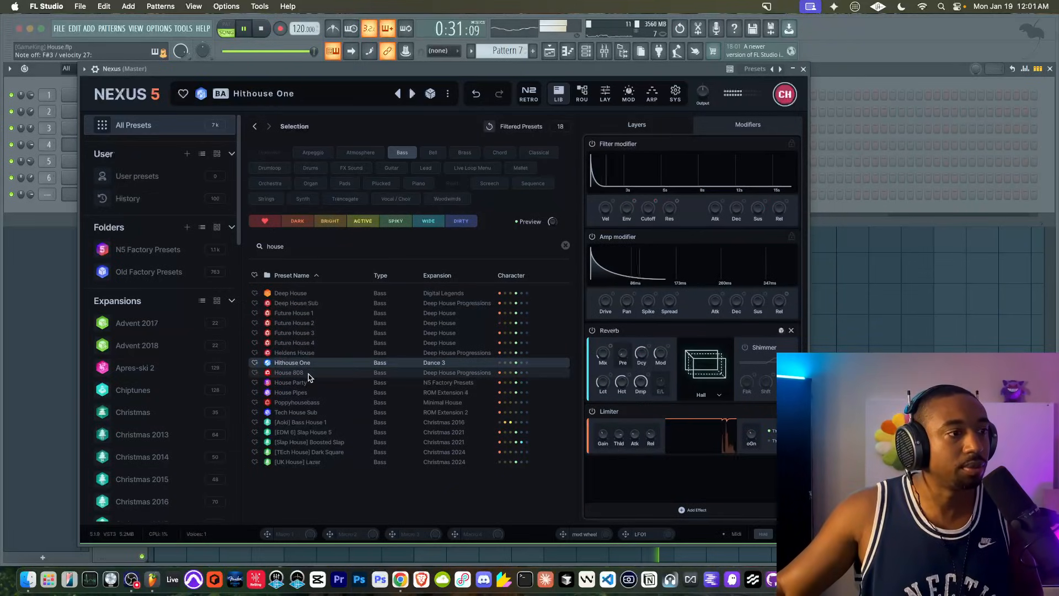
pyautogui.click(306, 373)
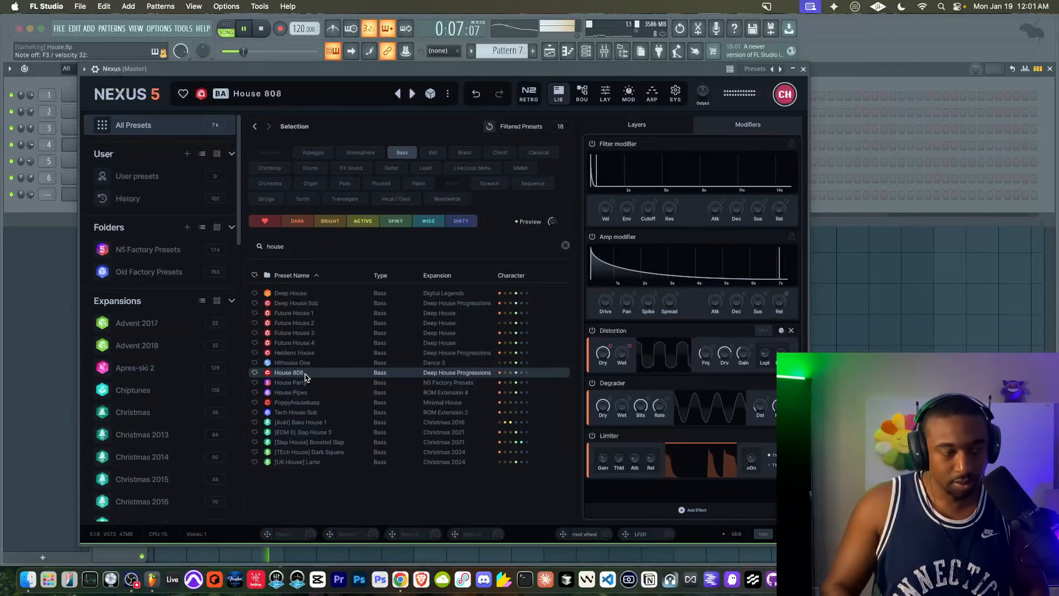
# - Load the Deep House Sub bass preset and close the Nexus window
pyautogui.click(306, 304)
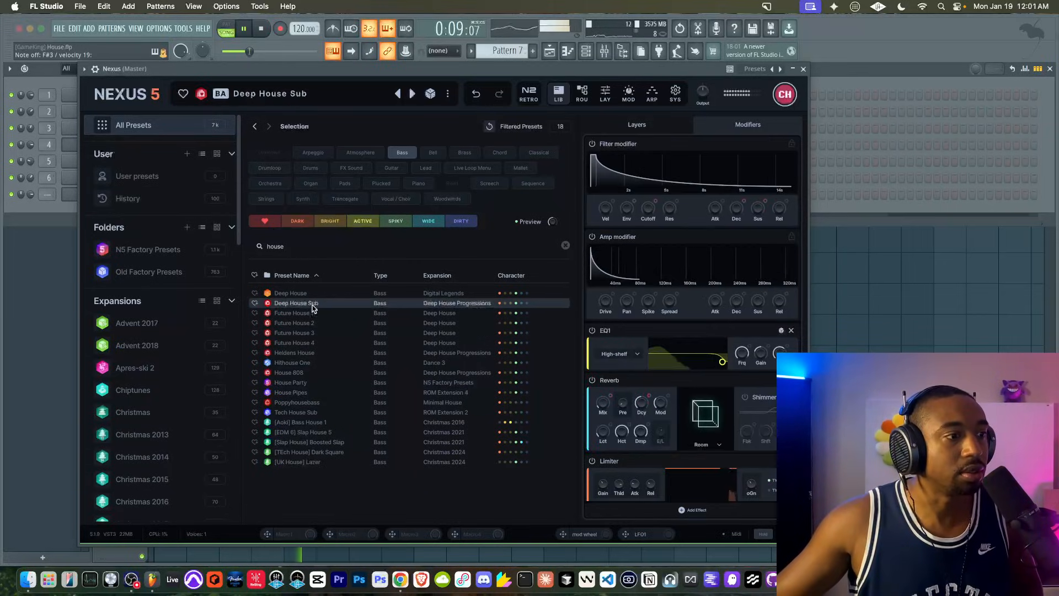
pyautogui.click(803, 69)
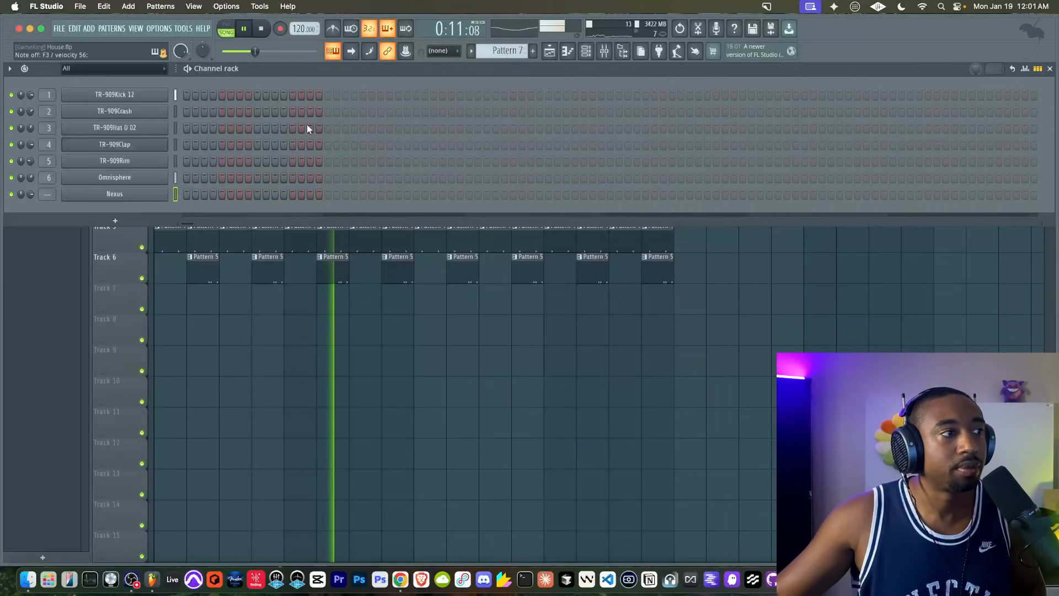
# - Route Nexus to mixer track 7 and record the bass line into Pattern 7 across all 16 bars
pyautogui.press('F9')
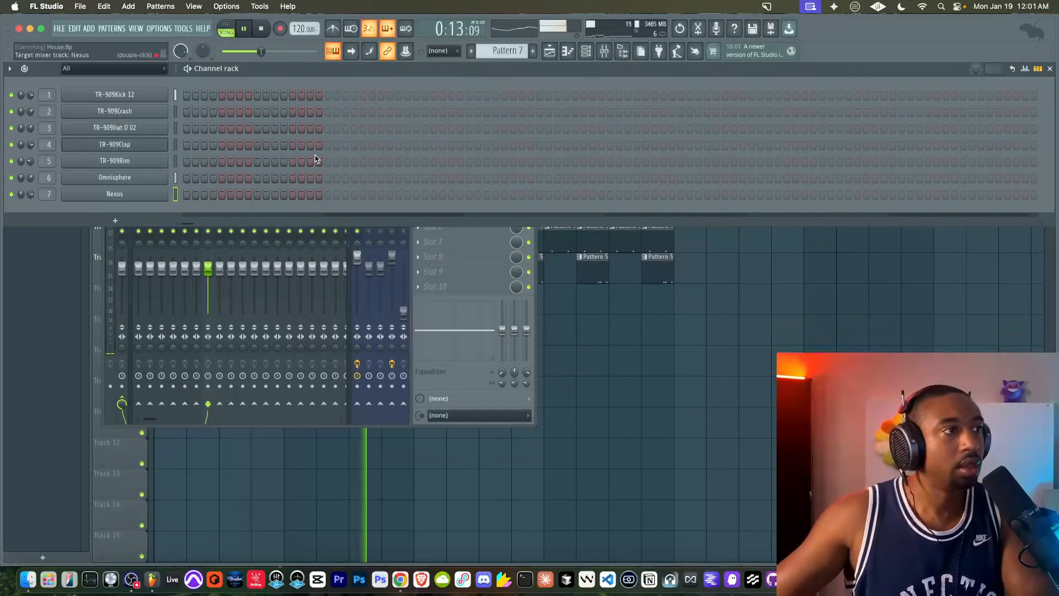
pyautogui.press('F5')
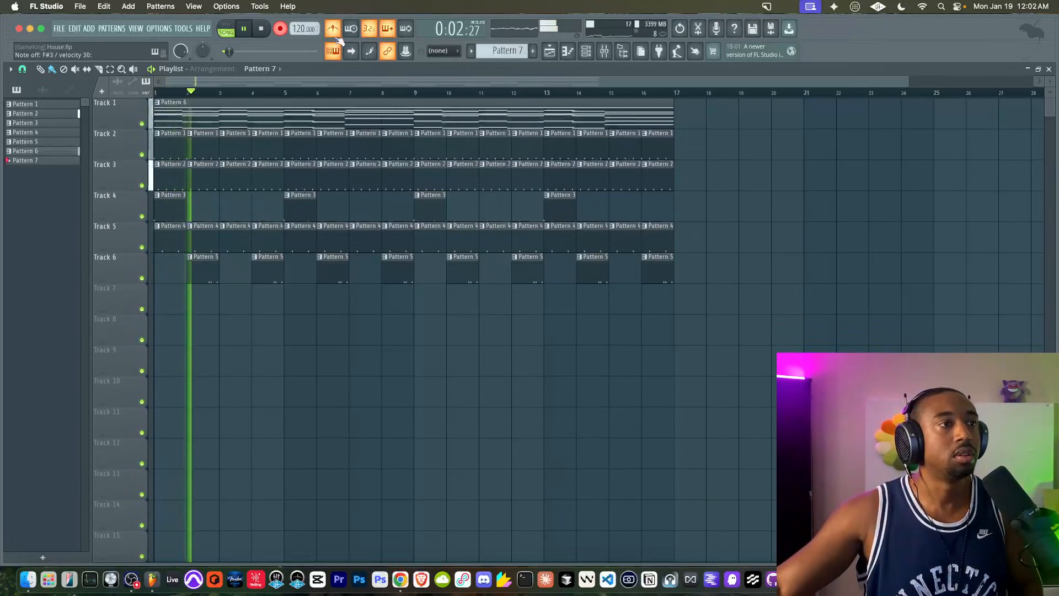
pyautogui.press('space')
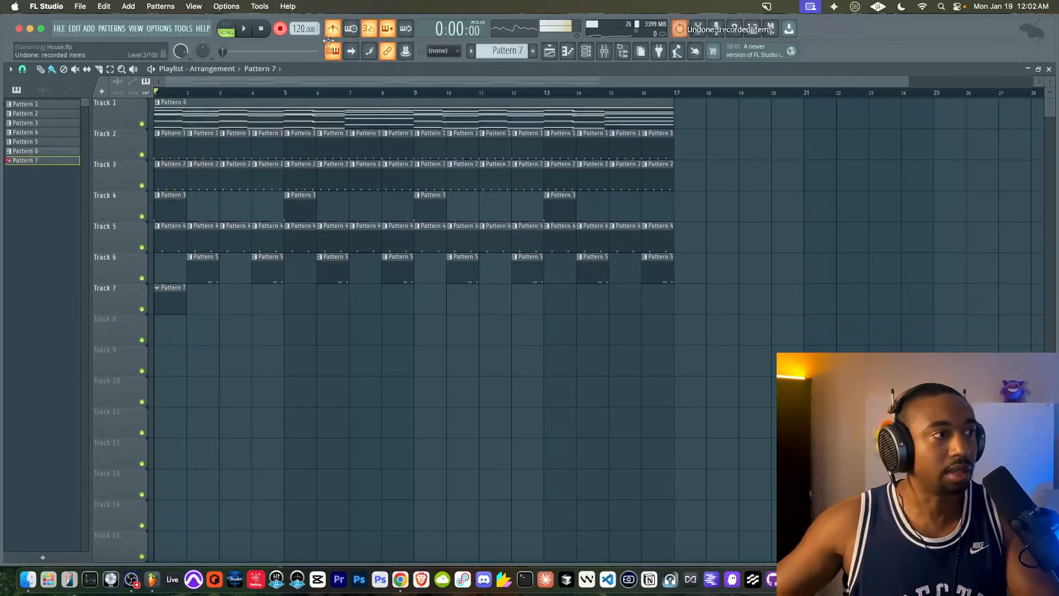
pyautogui.rightClick(185, 307)
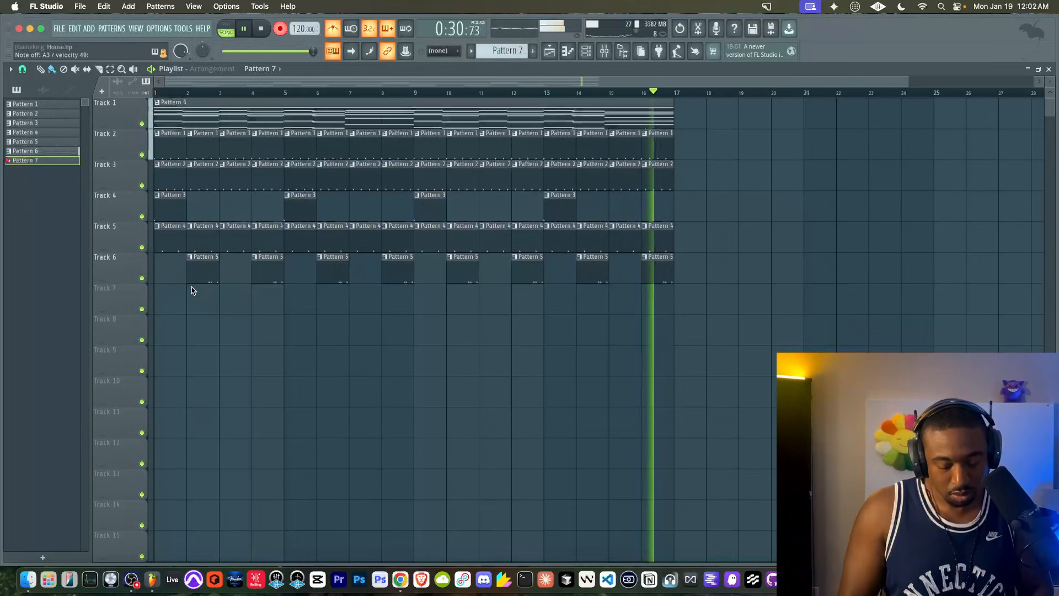
pyautogui.press('space')
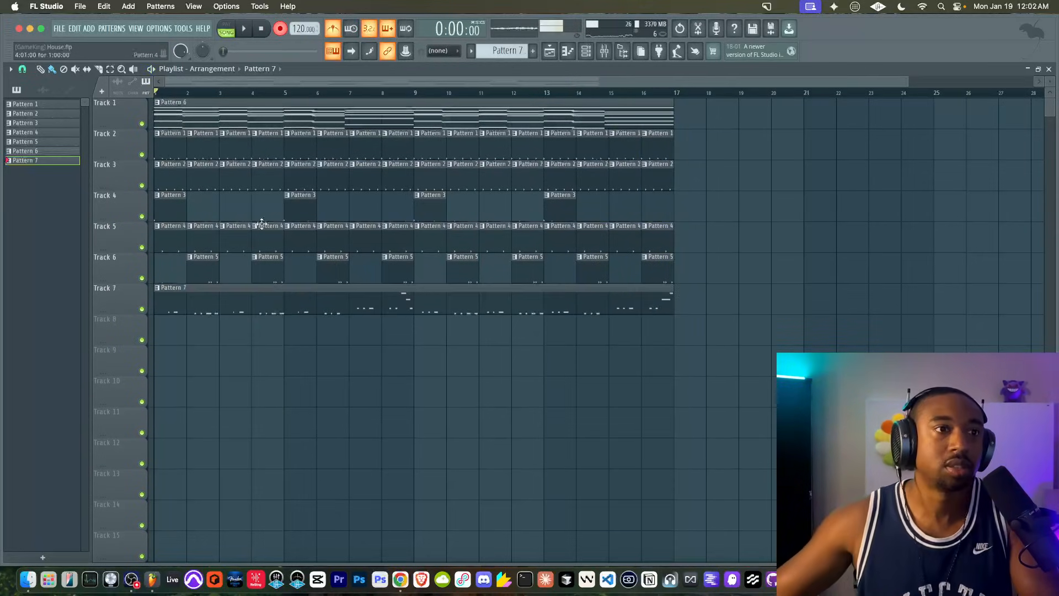
# - Review the recorded bass notes of Pattern 7 in the piano roll and turn off recording and the metronome
pyautogui.doubleClick(336, 288)
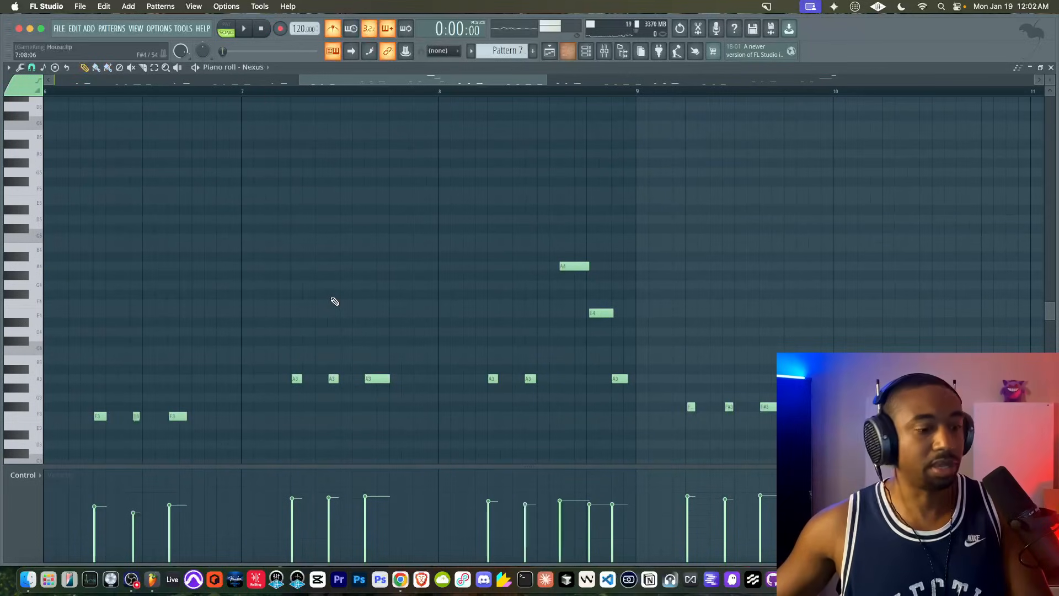
pyautogui.hscroll(2, 386, 281)
pyautogui.press('space')
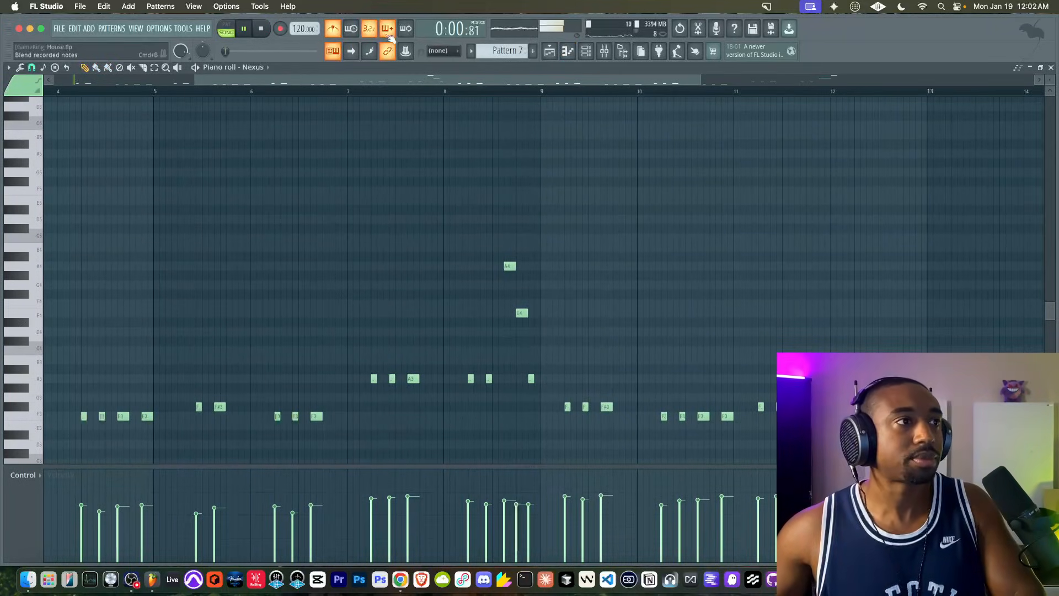
pyautogui.press('space')
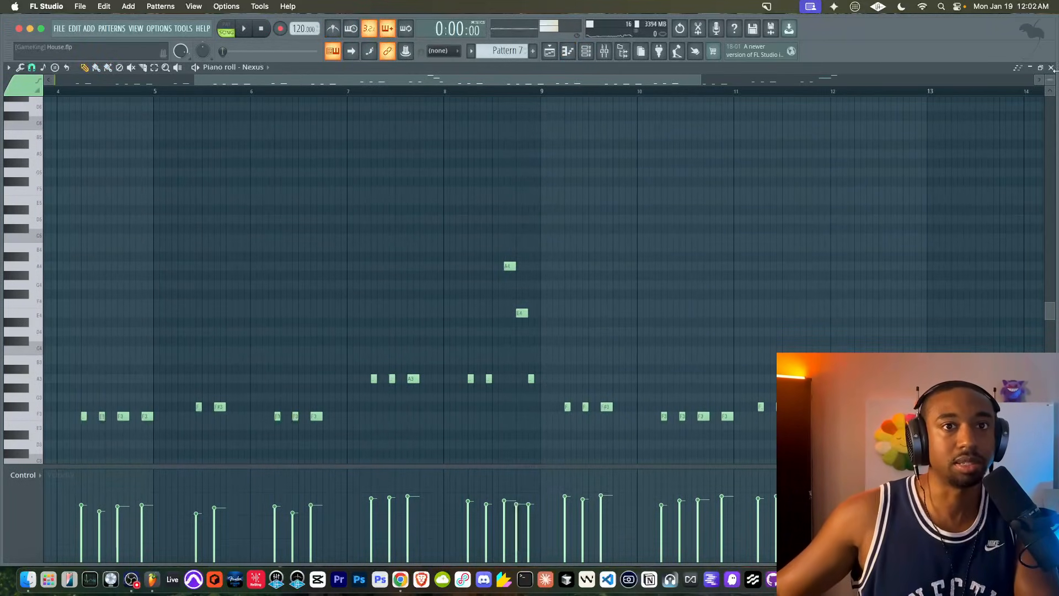
pyautogui.click(1052, 68)
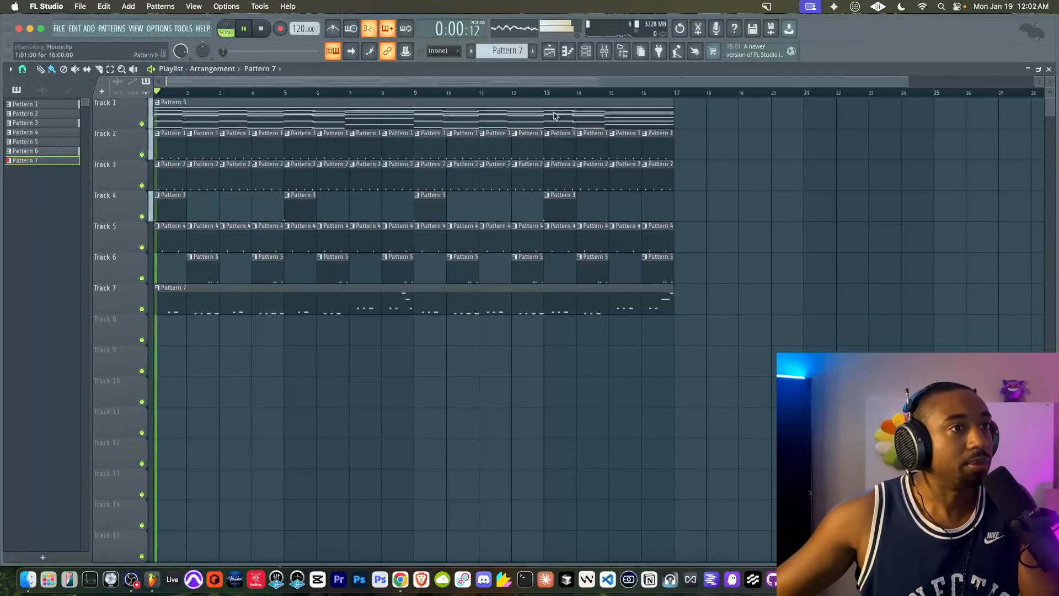
# - Set the Nexus channel's time shift to 0:02 while the beat plays, and close its settings
pyautogui.press('F6')
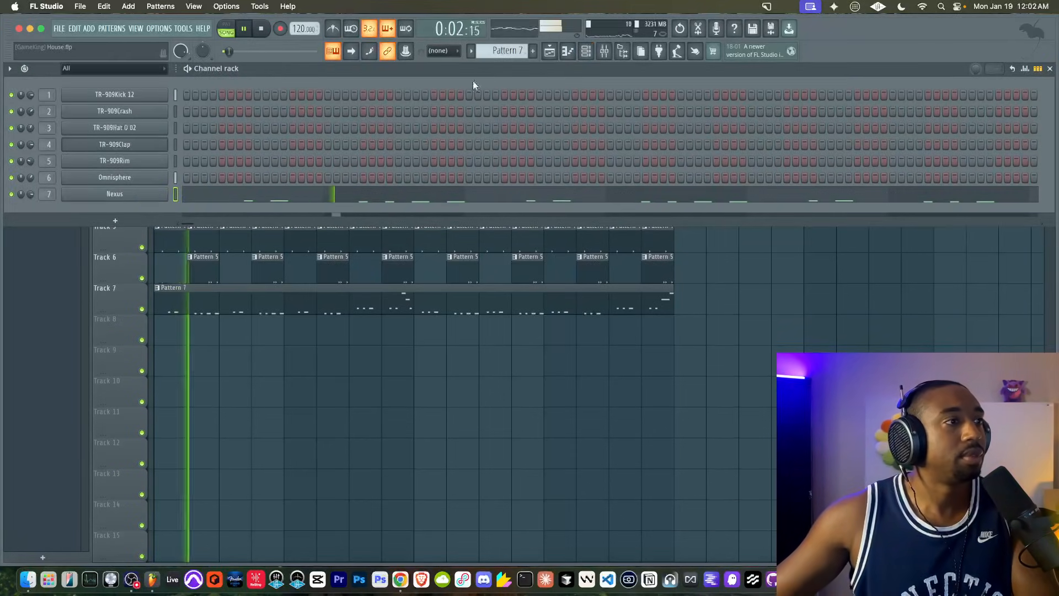
pyautogui.click(449, 361)
pyautogui.click(550, 53)
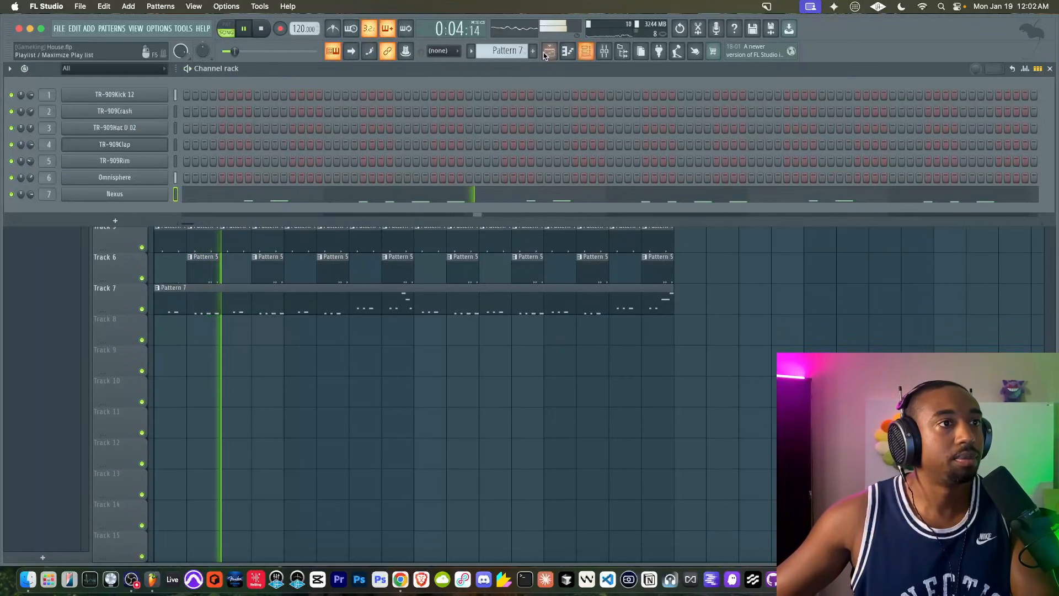
pyautogui.click(130, 194)
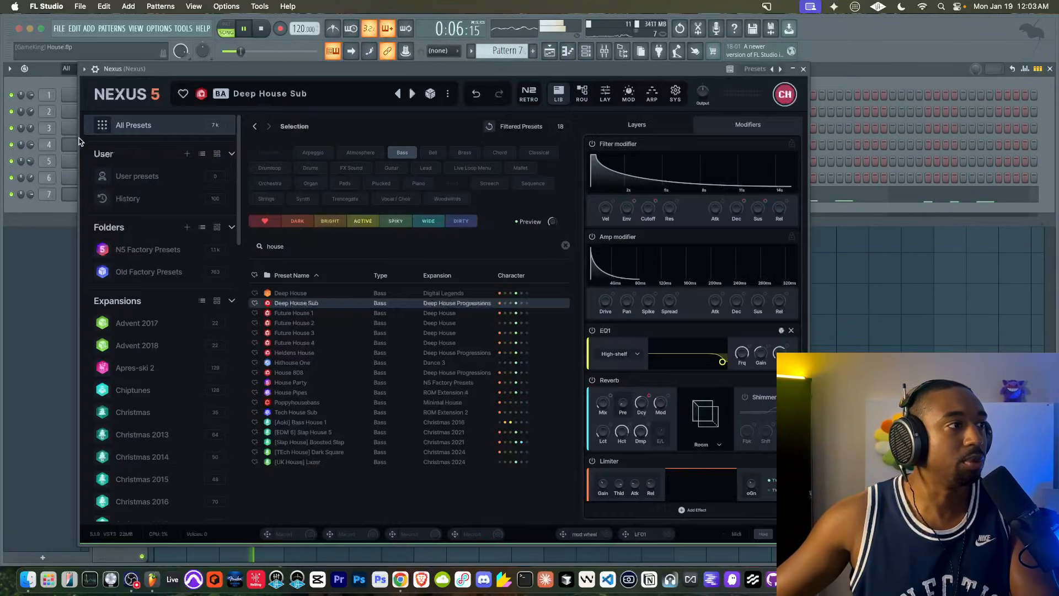
pyautogui.click(95, 69)
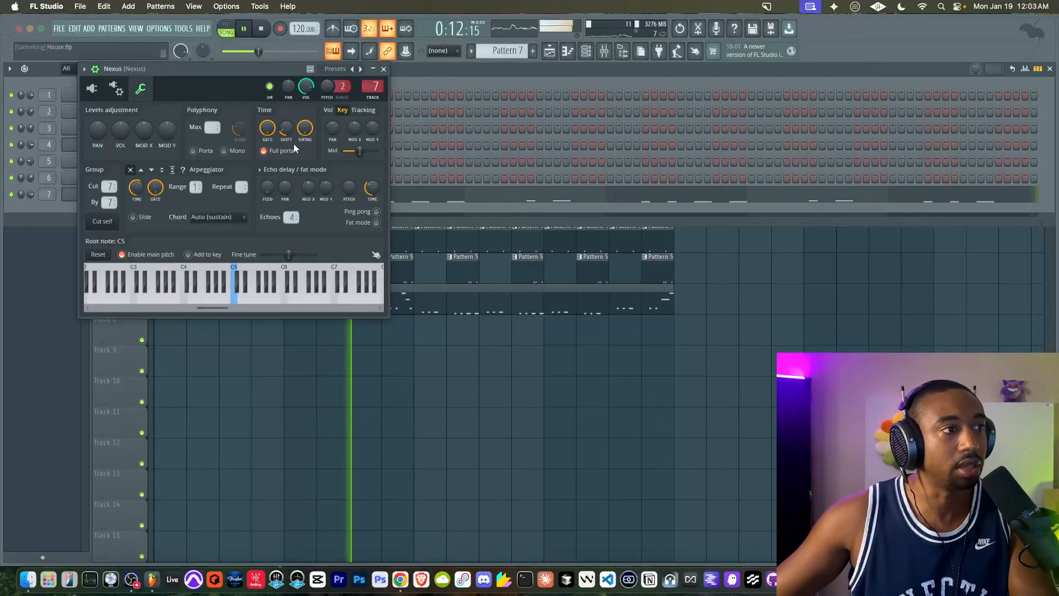
pyautogui.press('space')
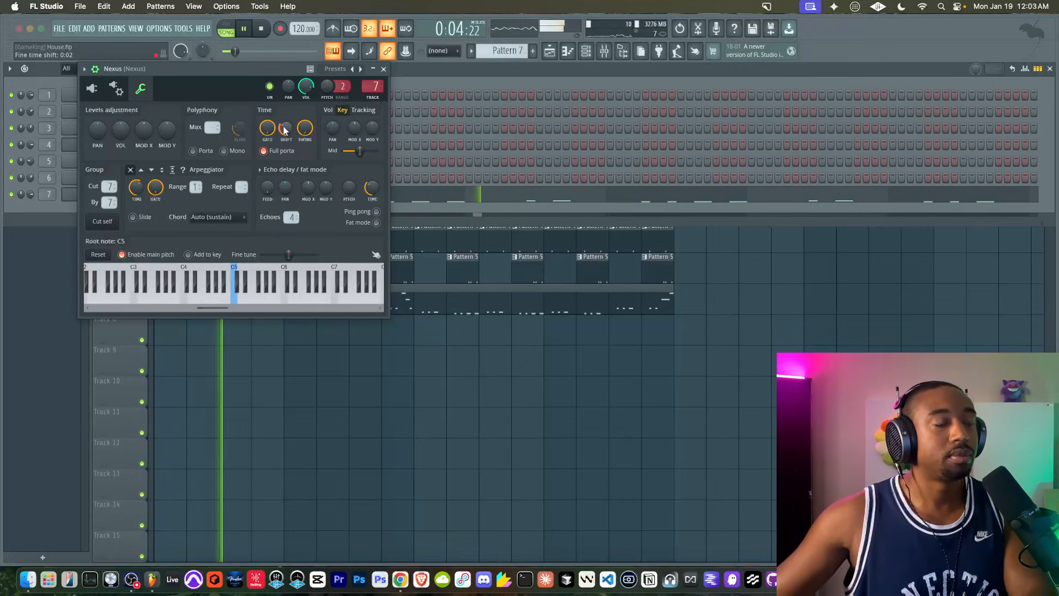
pyautogui.click(383, 68)
pyautogui.press('F6')
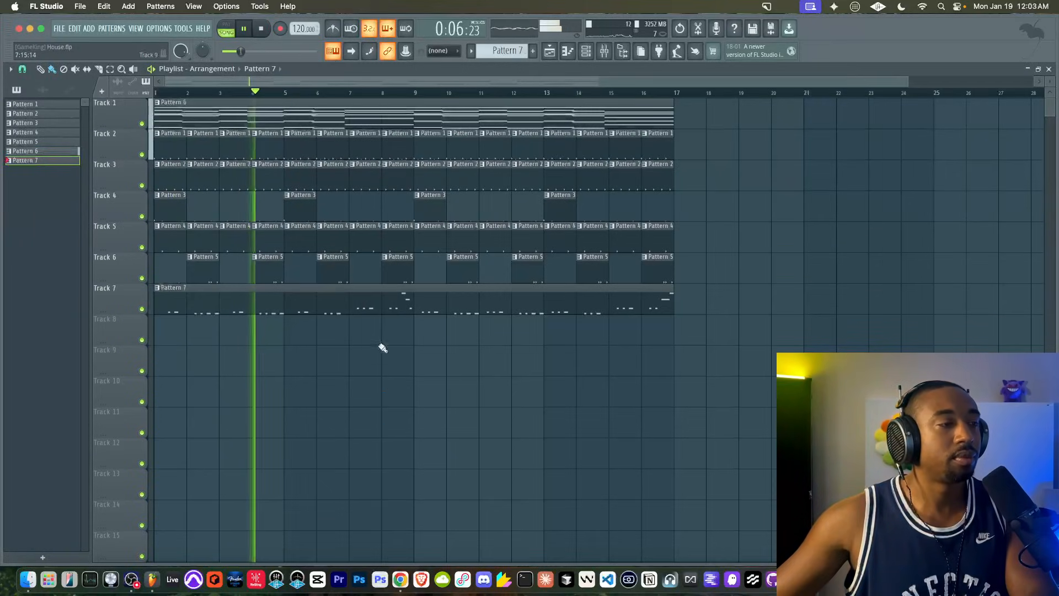
# - Create a new empty Pattern 8 and save the project
pyautogui.press('F6')
pyautogui.press('F4')
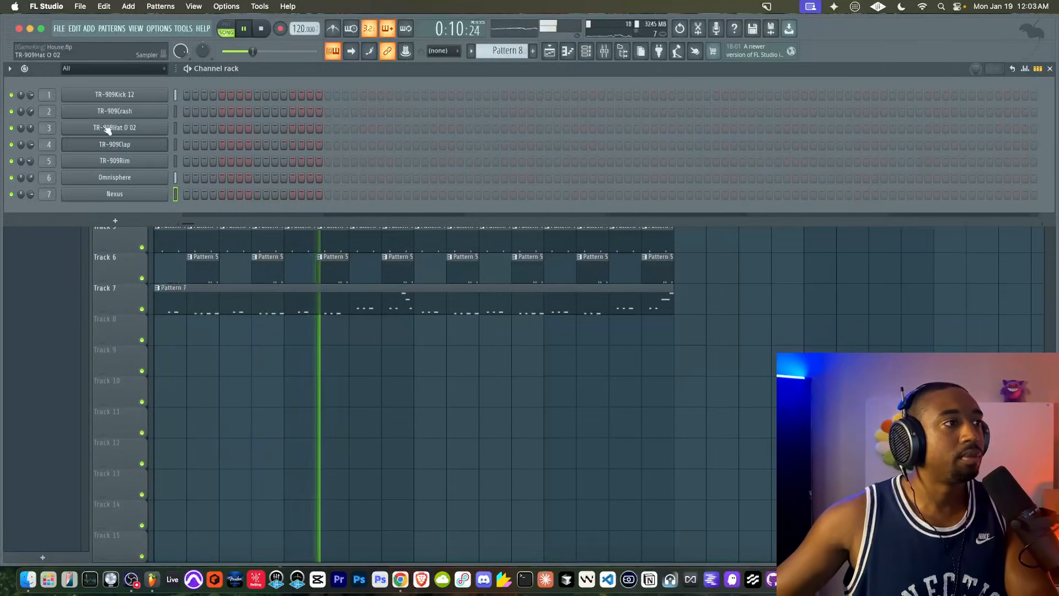
pyautogui.press('F6')
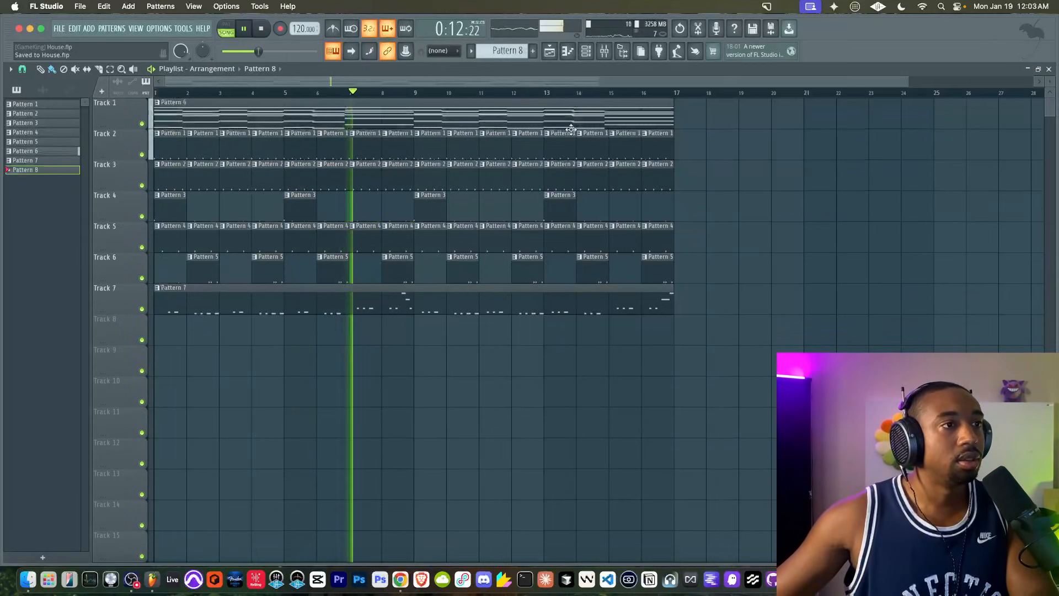
pyautogui.press('F6')
pyautogui.press('F6')
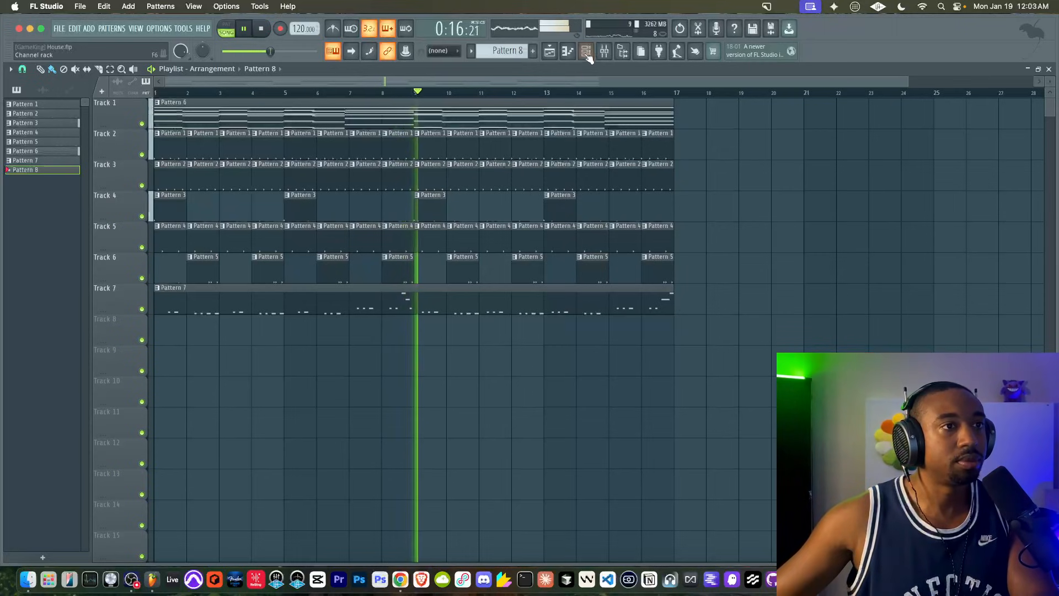
pyautogui.press('F6')
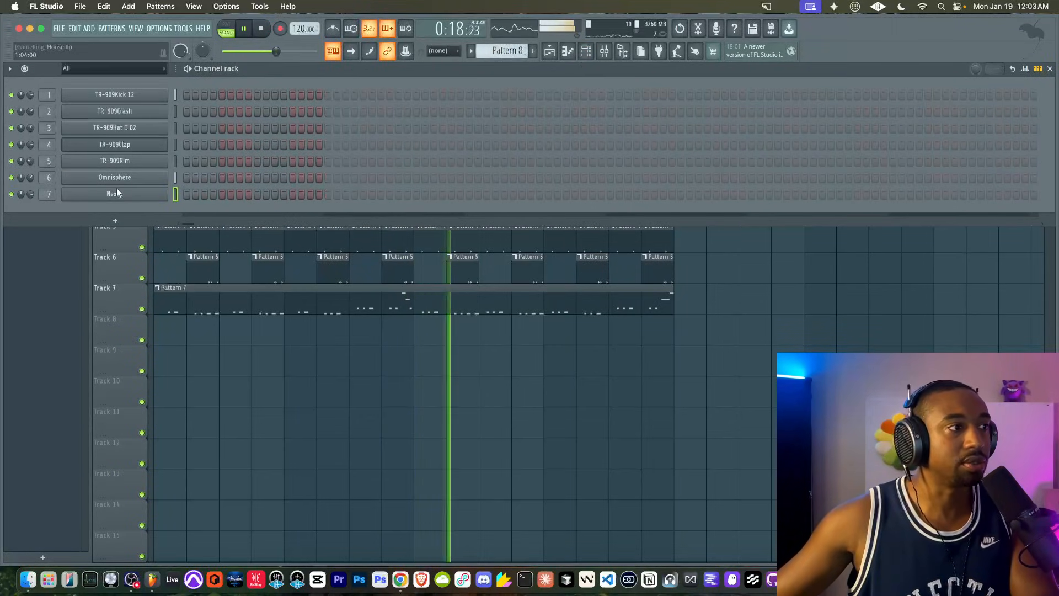
# - Add a second Omnisphere channel and load the Components of Darkness Slo Mo patch from the Electronic Underground directory, category All, in shuffled order
pyautogui.click(113, 213)
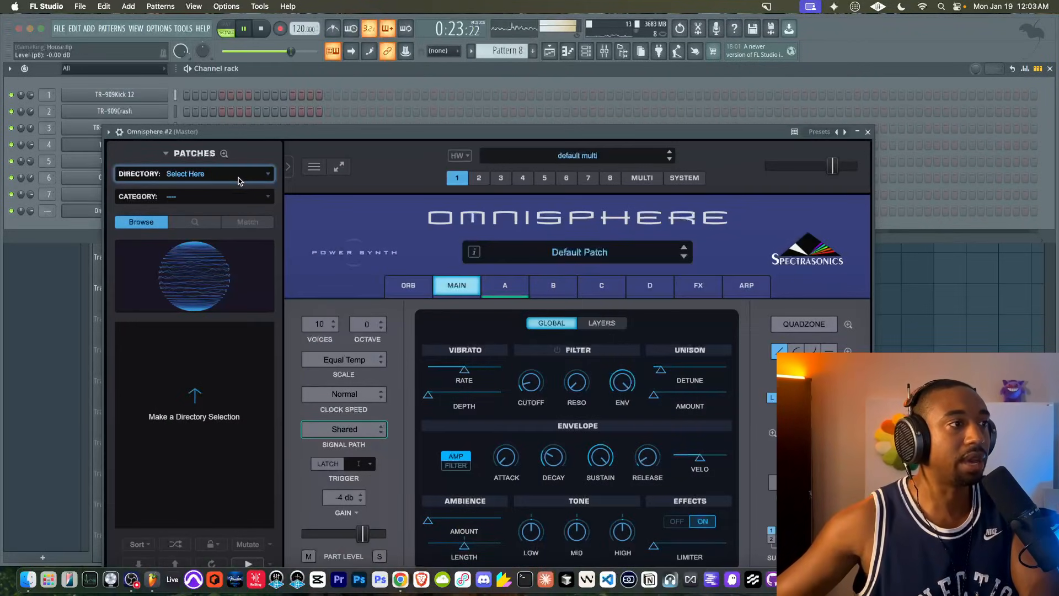
pyautogui.click(208, 173)
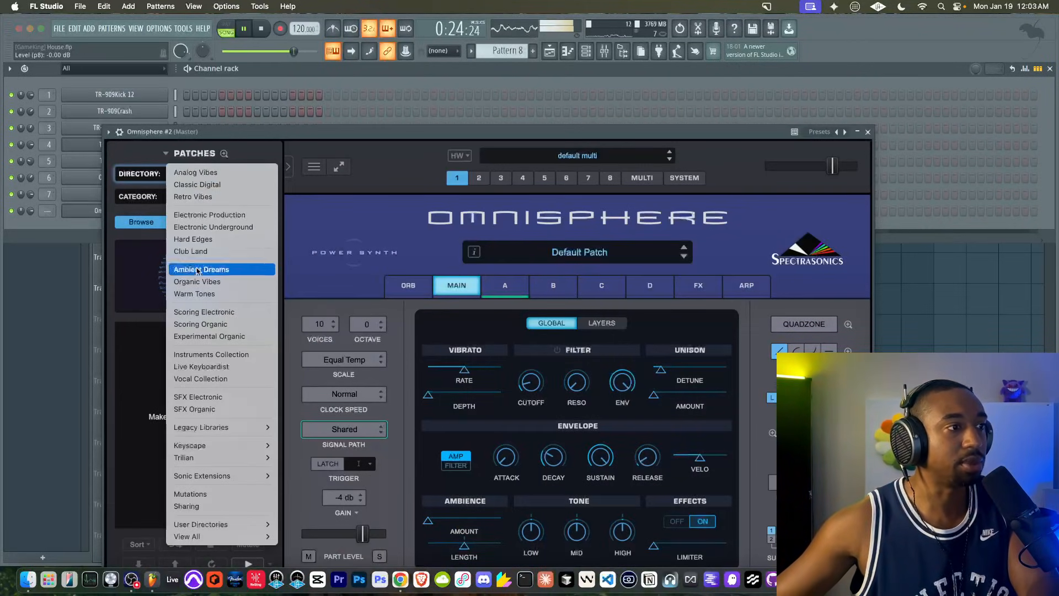
pyautogui.click(213, 228)
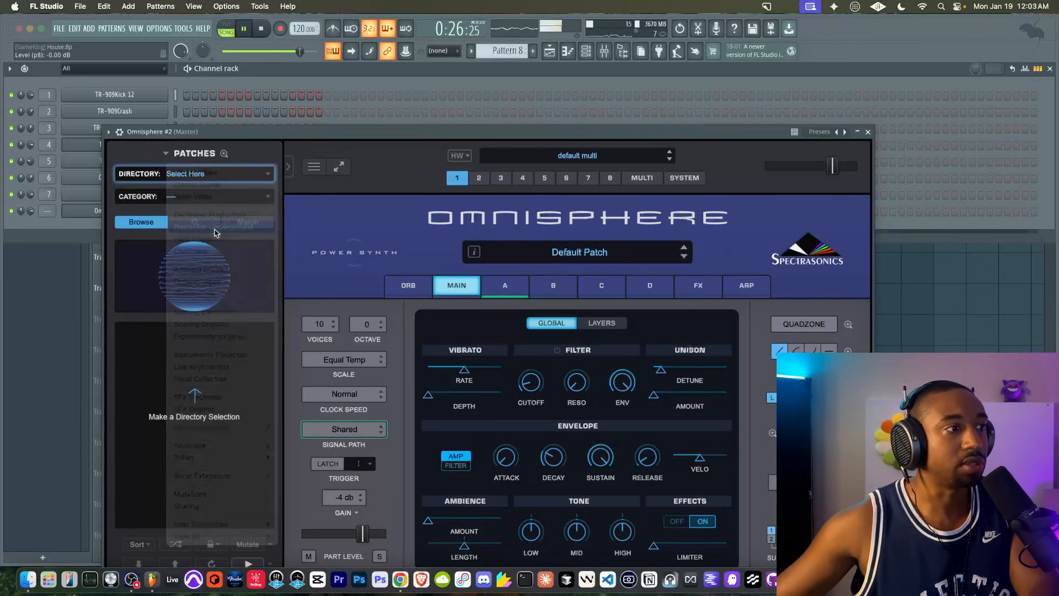
pyautogui.click(194, 197)
pyautogui.click(194, 197)
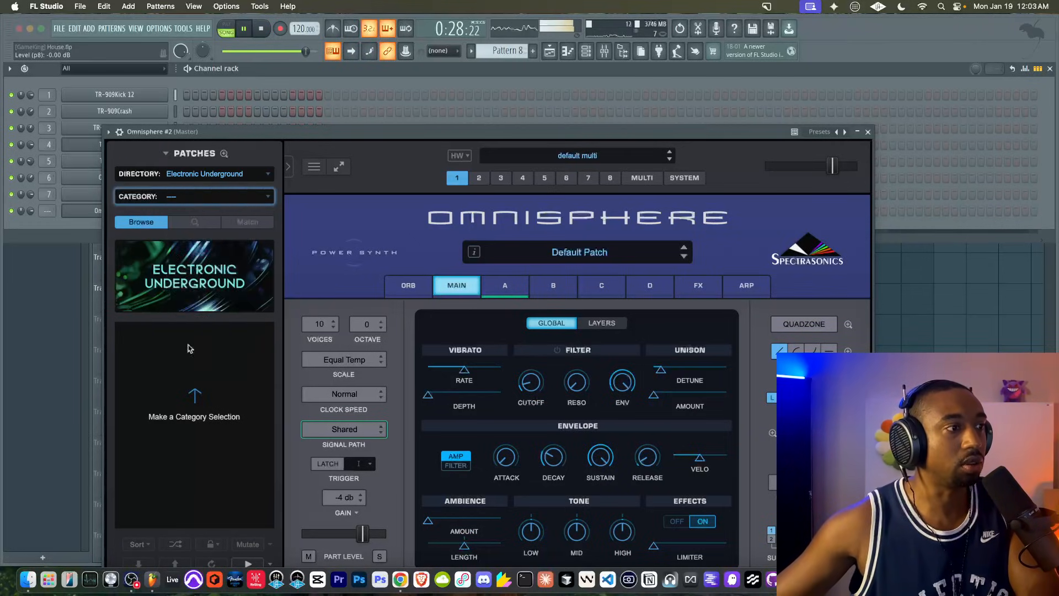
pyautogui.click(182, 395)
pyautogui.click(176, 544)
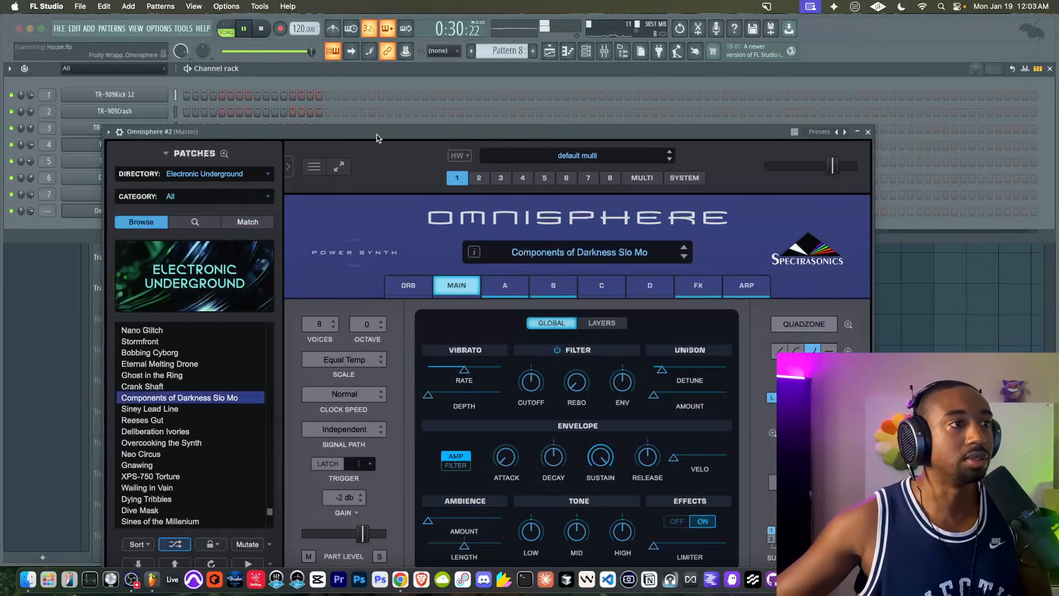
pyautogui.moveTo(377, 135); pyautogui.dragTo(358, 115)
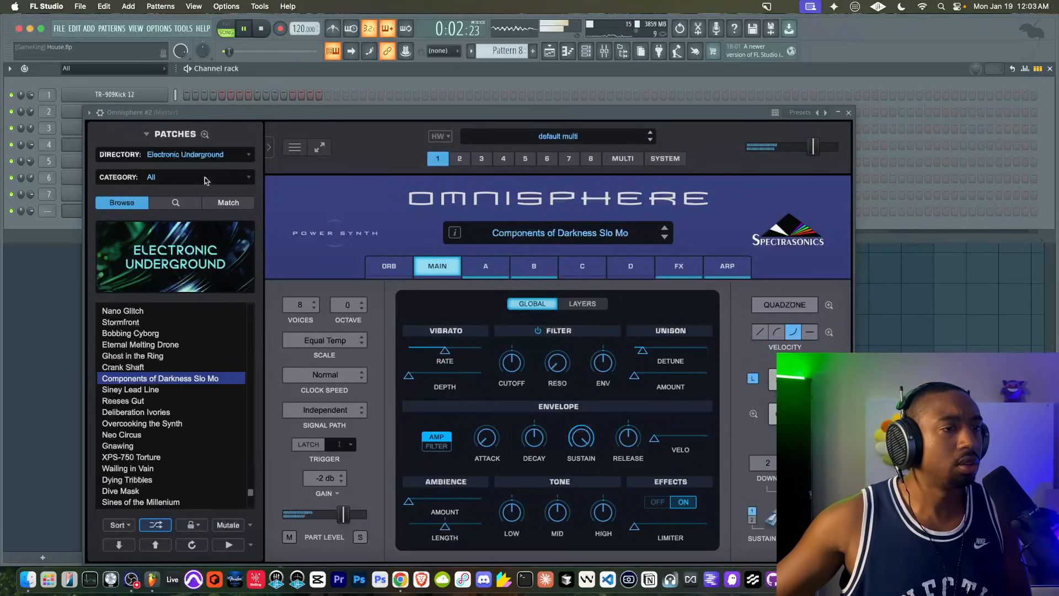
pyautogui.click(849, 112)
# - Route Omnisphere #2 to mixer track 8 and record a held G4 note into Pattern 8 up to bar 9
pyautogui.press('F9')
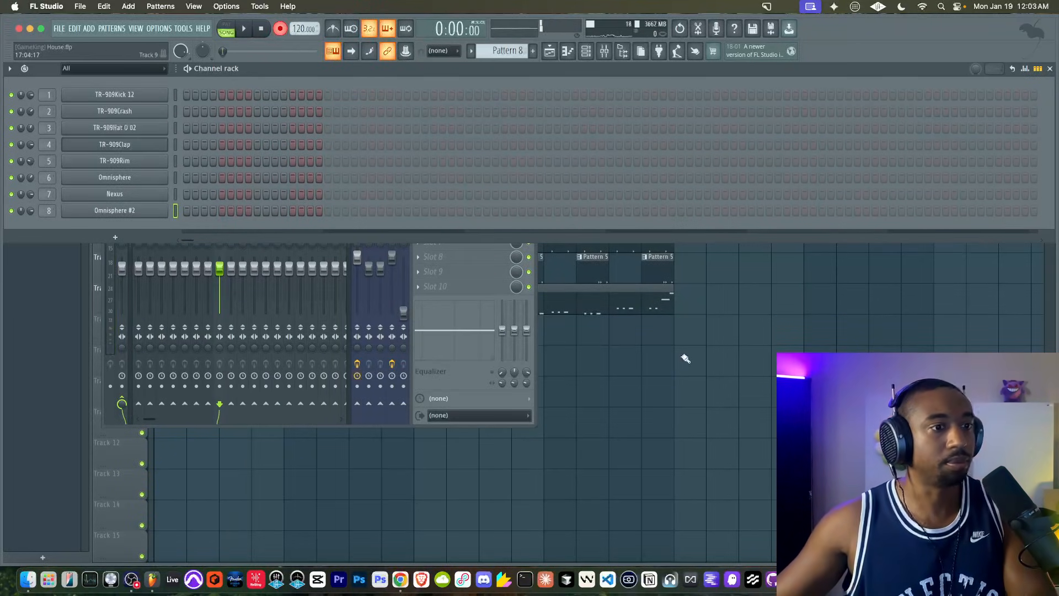
pyautogui.press('F5')
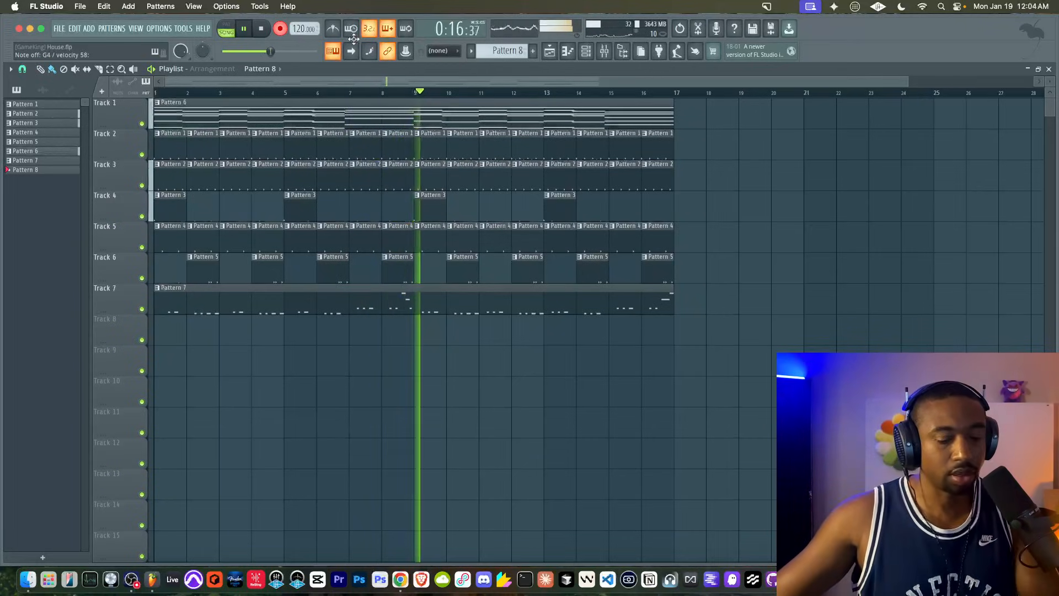
pyautogui.press('space')
pyautogui.doubleClick(287, 335)
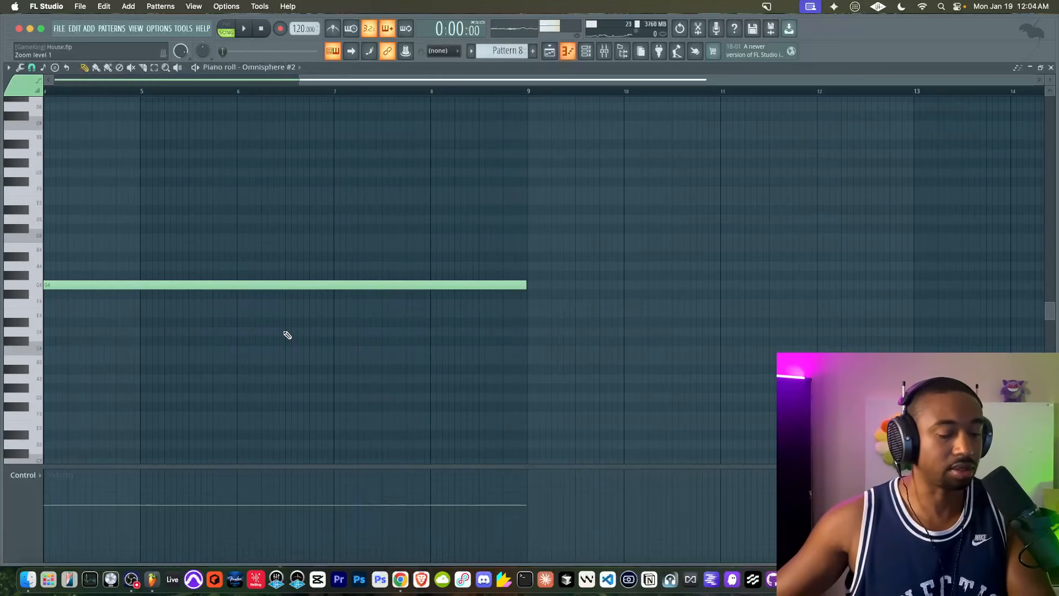
# - Open the common effects rack of the Omnisphere #2 patch
pyautogui.click(587, 51)
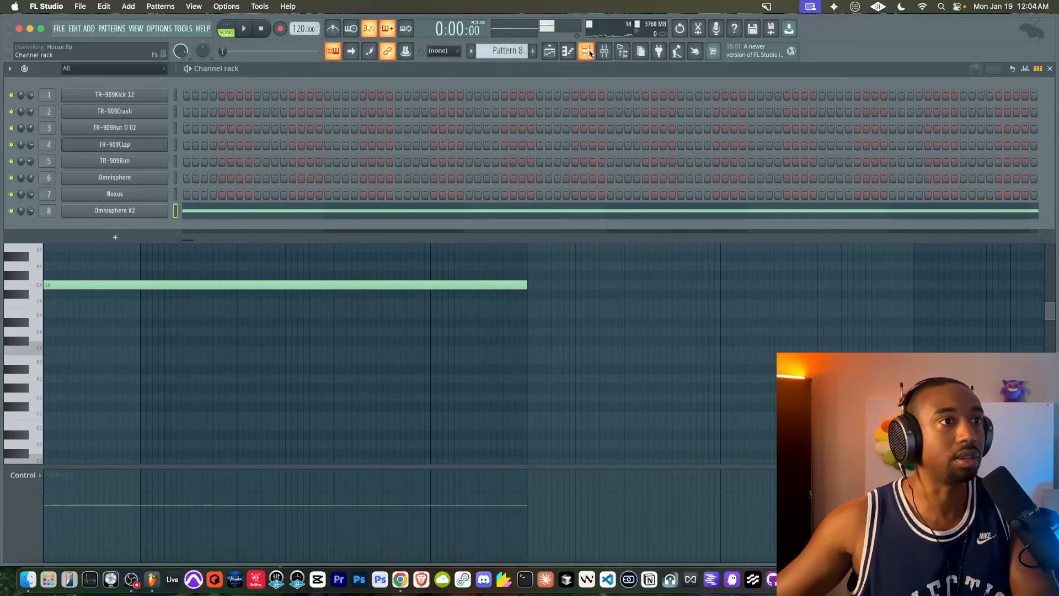
pyautogui.click(116, 210)
pyautogui.moveTo(599, 113); pyautogui.dragTo(539, 64)
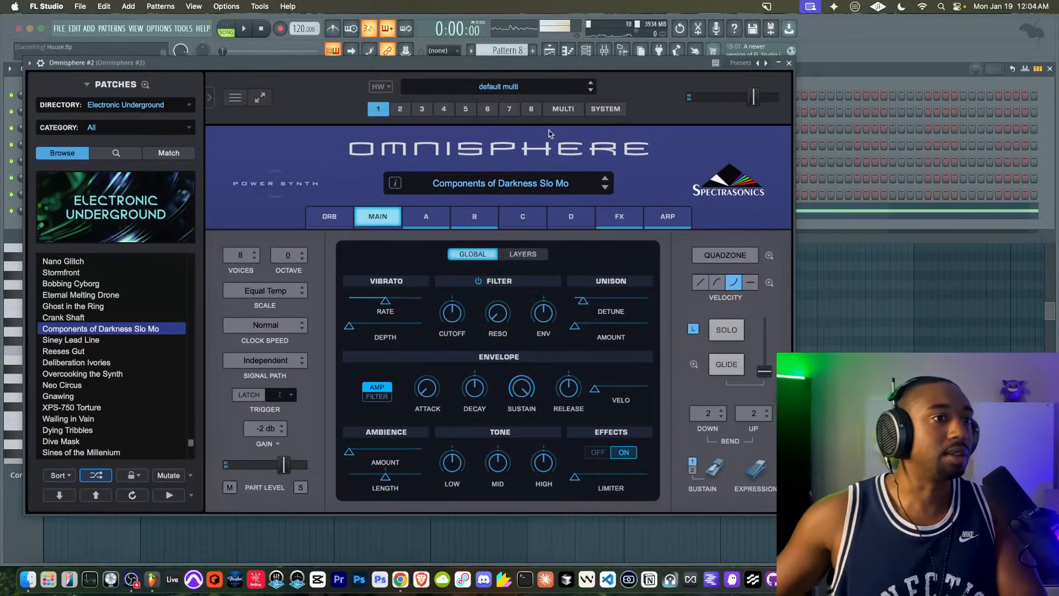
pyautogui.click(615, 218)
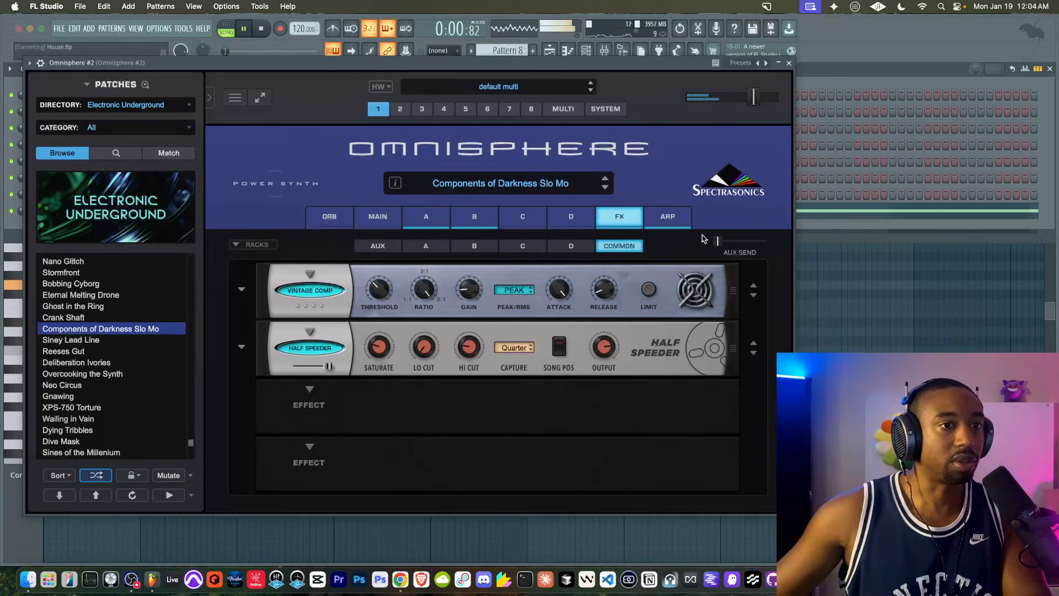
# - Try the Super Verb reverb in the third slot of the common effects rack
pyautogui.click(311, 388)
pyautogui.moveTo(337, 518)
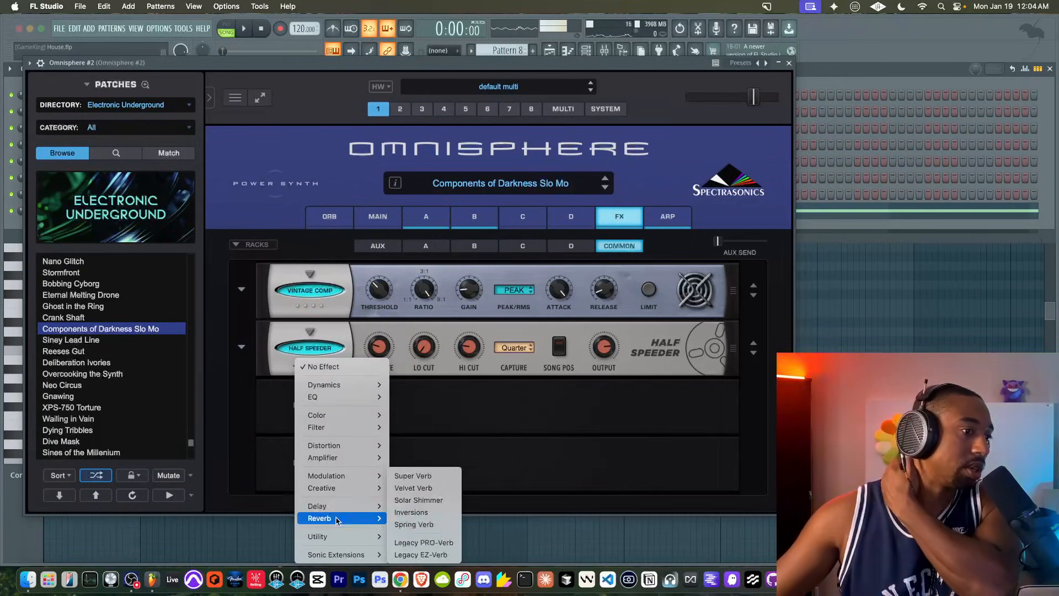
pyautogui.click(424, 478)
# - Load the Velvet Verb reverb into the third common effect slot and close the Omnisphere #2 window
pyautogui.click(304, 402)
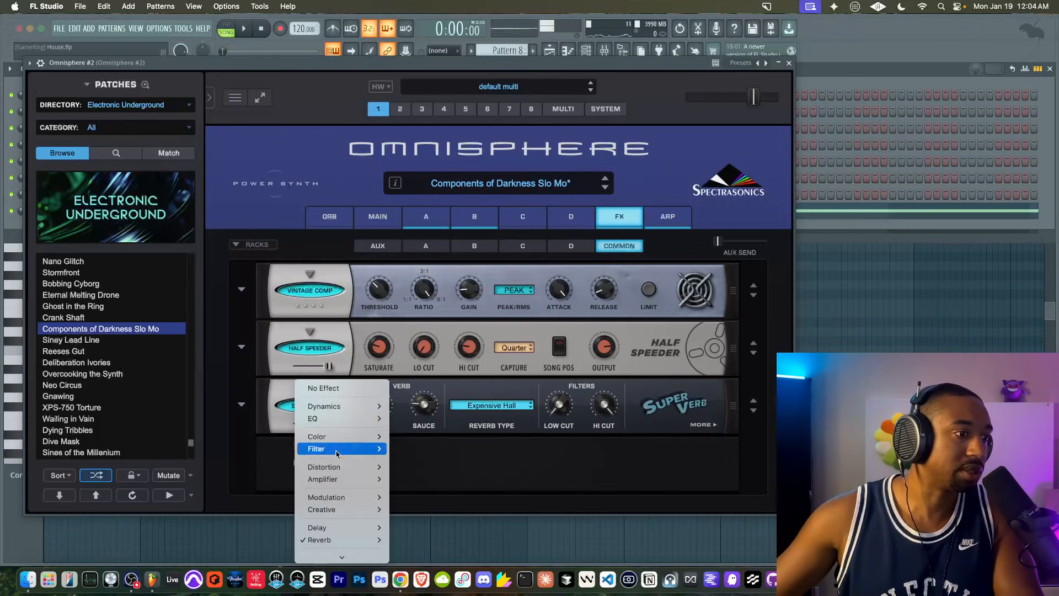
pyautogui.moveTo(369, 542)
pyautogui.click(424, 488)
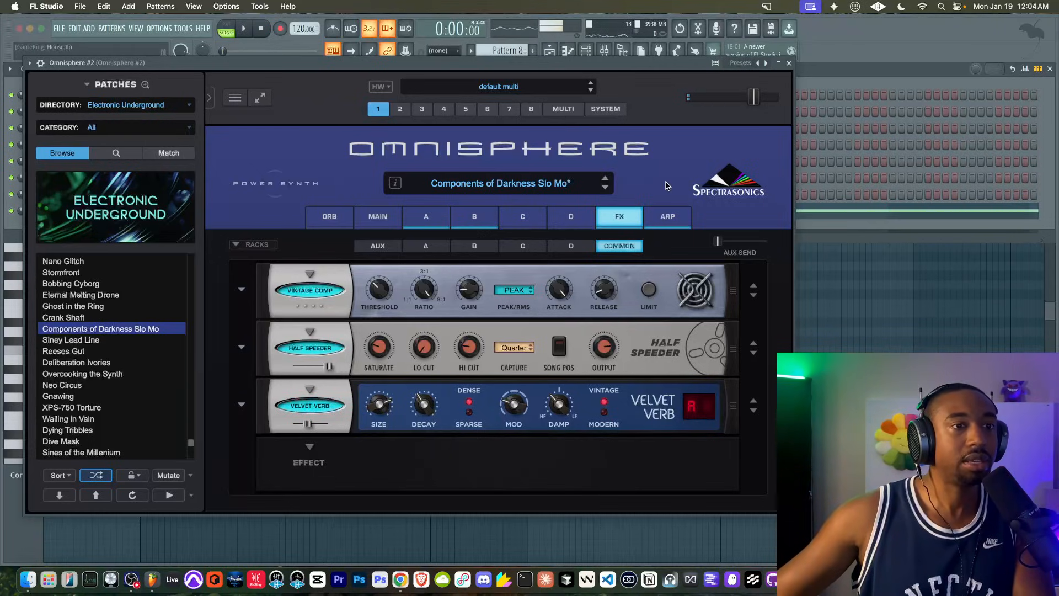
pyautogui.click(789, 64)
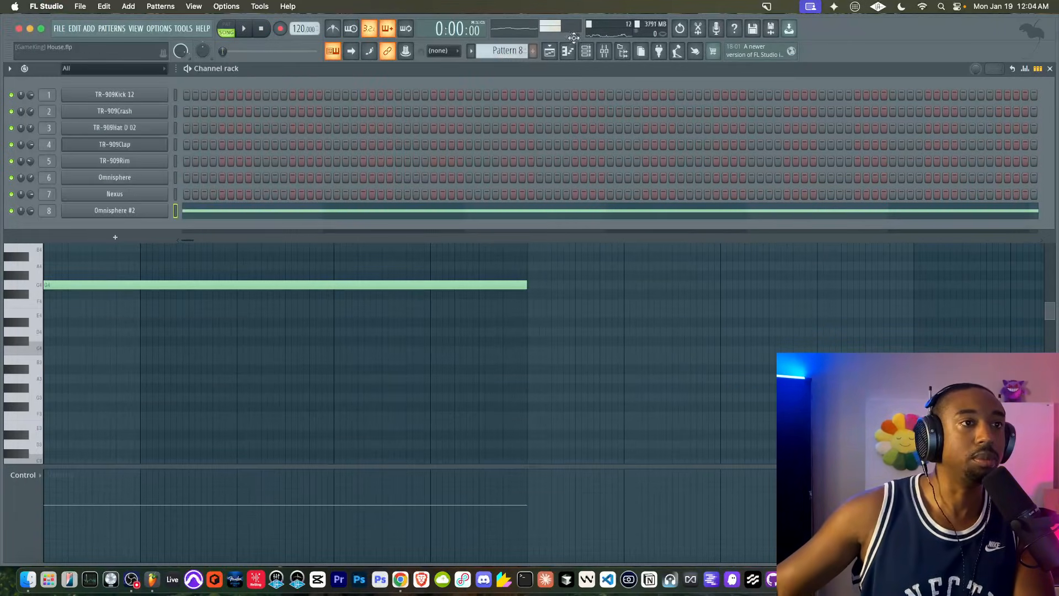
# - Add Fruity Parametric EQ 2 to the Omnisphere #2 mixer track and cut its low end with band 1 during playback
pyautogui.click(604, 51)
pyautogui.click(430, 188)
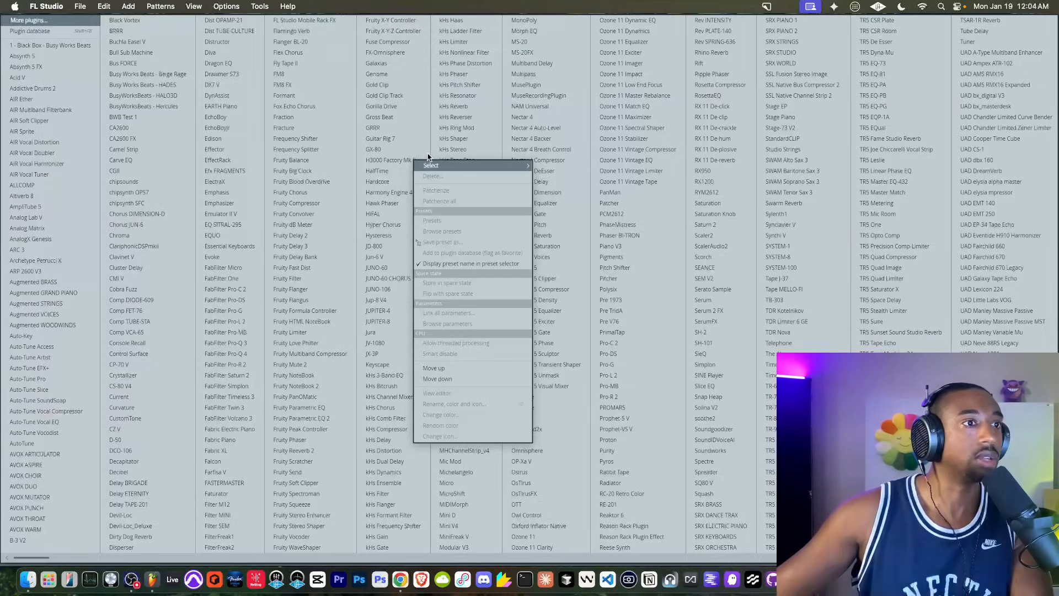
pyautogui.click(327, 420)
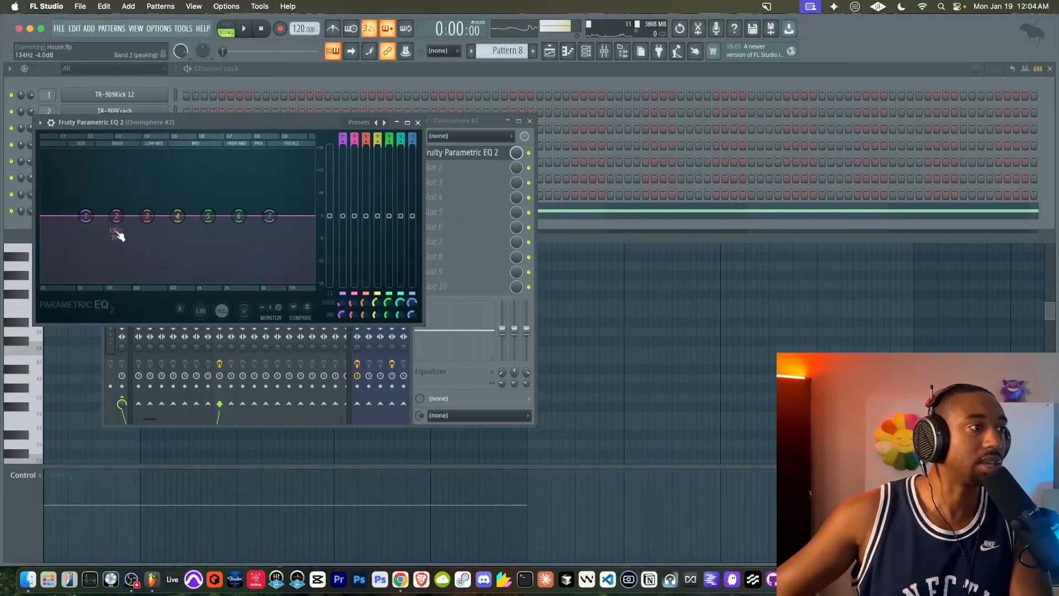
pyautogui.press('space')
pyautogui.moveTo(85, 216); pyautogui.dragTo(139, 283)
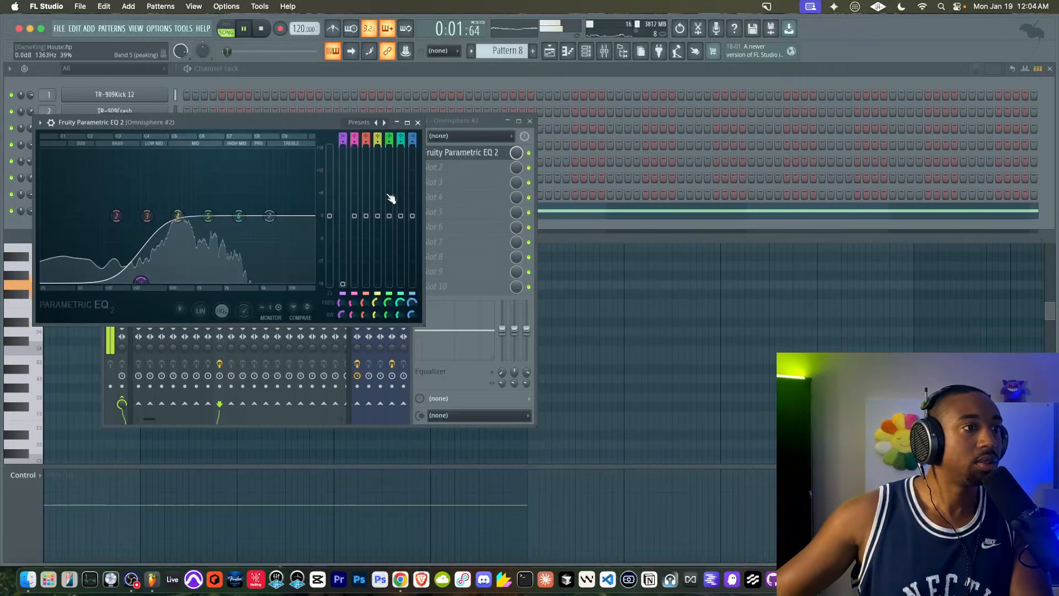
# - Lower the Omnisphere #2 mixer track's volume, recheck its equalizer curve and close both windows
pyautogui.click(418, 122)
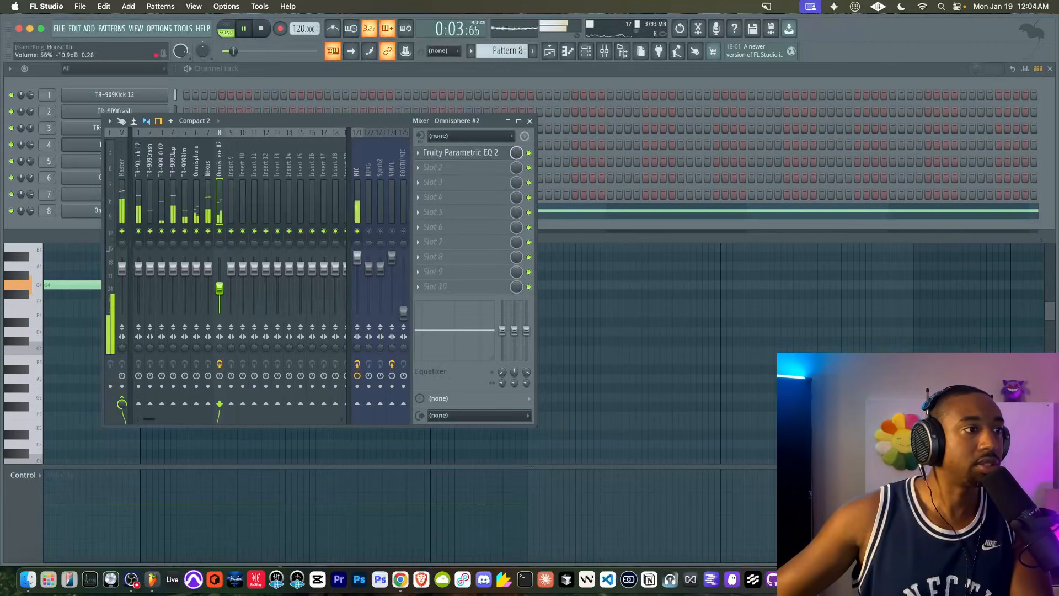
pyautogui.click(491, 153)
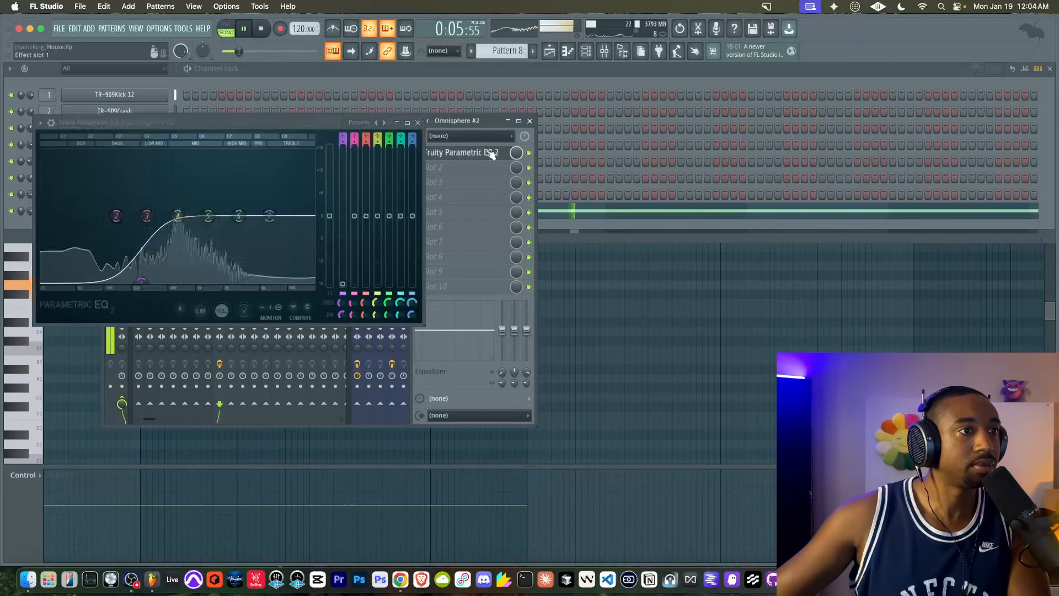
pyautogui.click(530, 121)
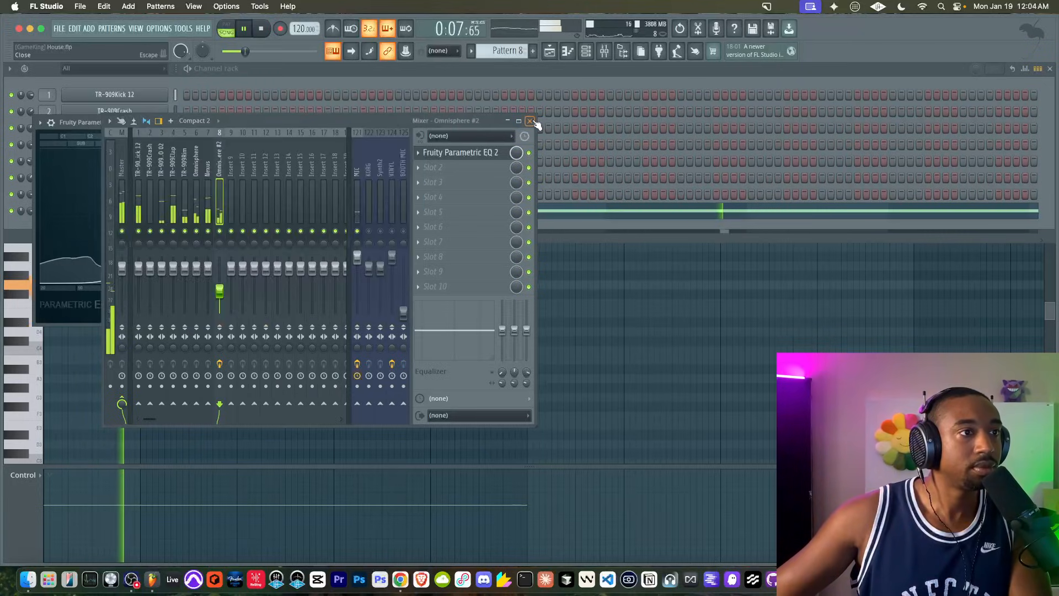
pyautogui.click(530, 121)
pyautogui.click(419, 121)
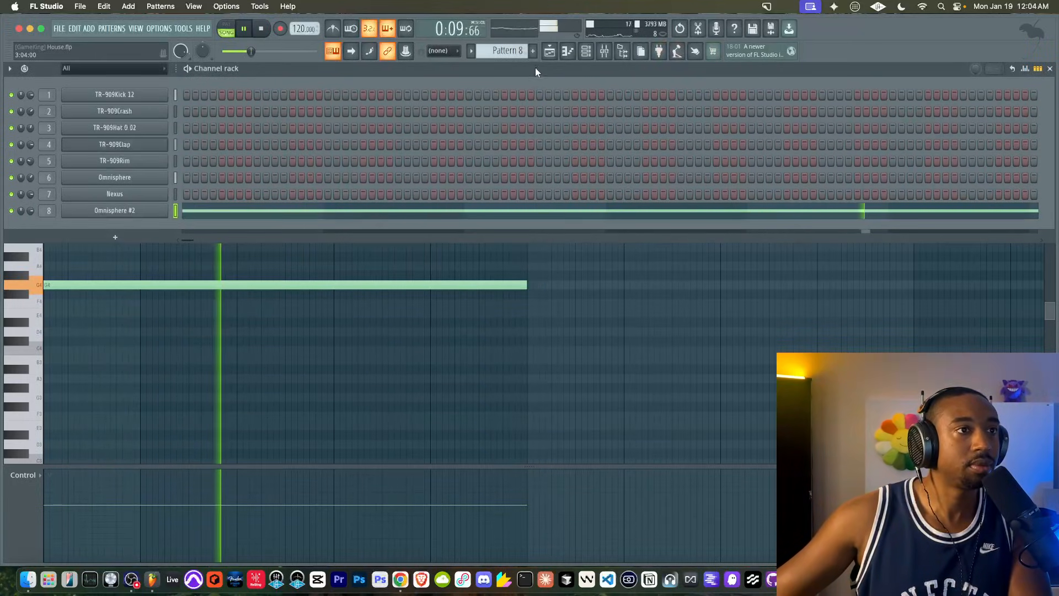
# - Duplicate the Pattern 8 clip on Track 8 so it also fills bars 9 through 16
pyautogui.press('F5')
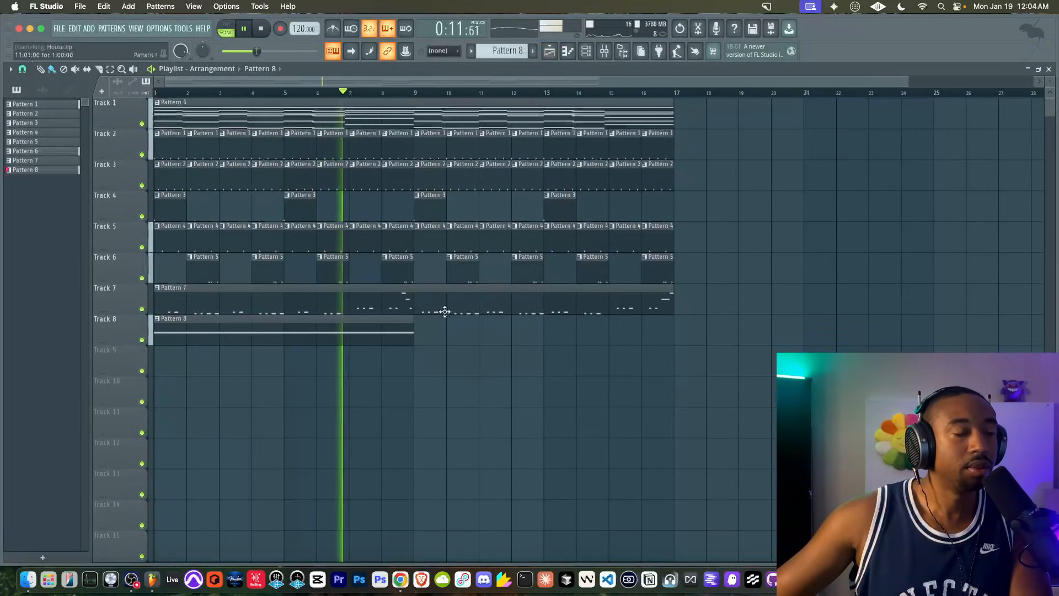
pyautogui.click(370, 326)
pyautogui.hotkey('ctrl', 'b')
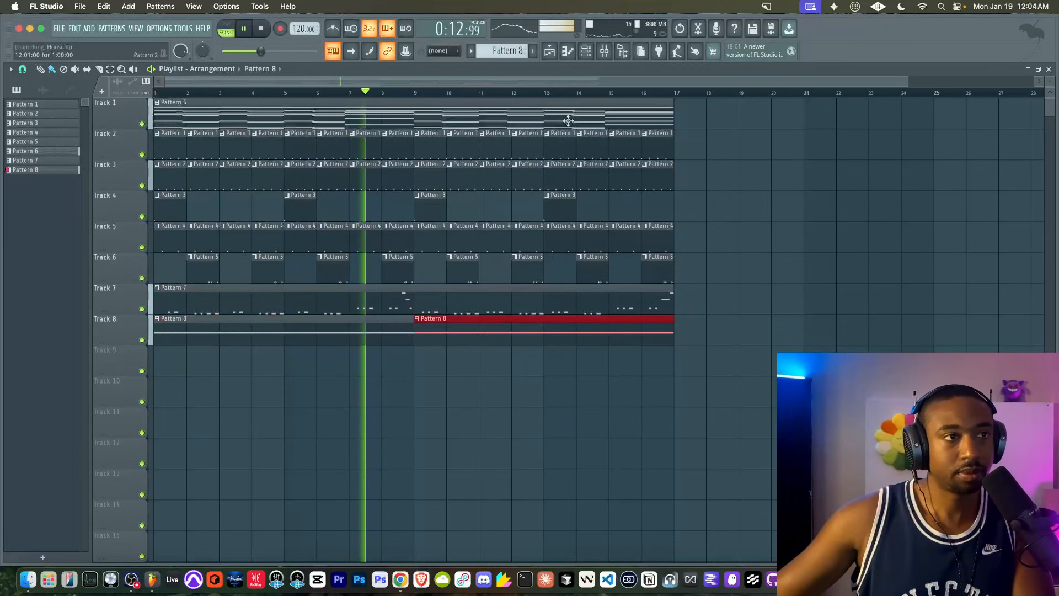
# - Create Pattern 9 with a third Omnisphere instance and list all patches of its Electronic Underground directory
pyautogui.click(586, 51)
pyautogui.click(532, 51)
pyautogui.click(147, 238)
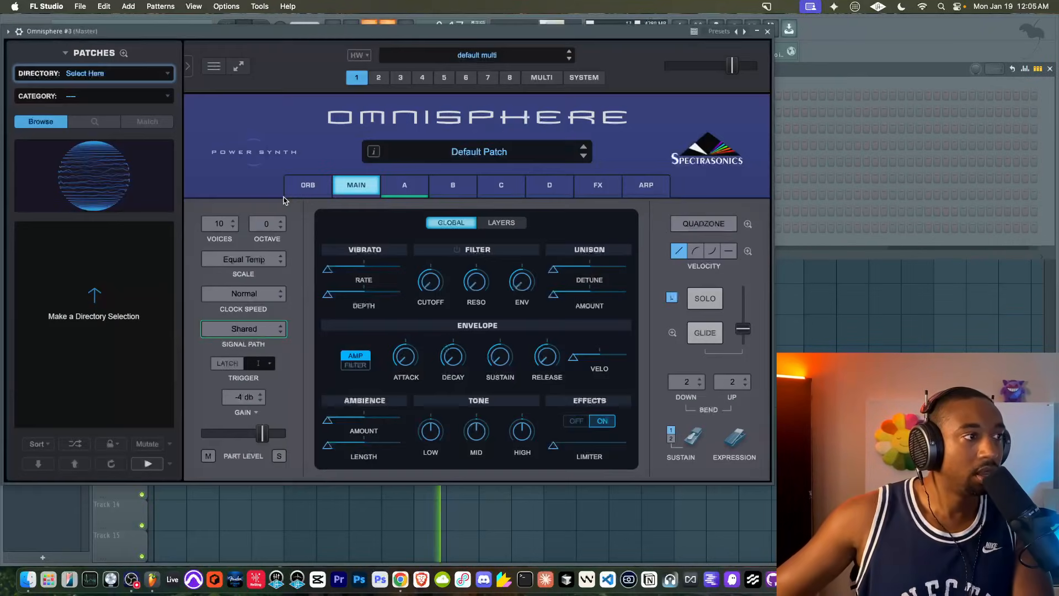
pyautogui.click(150, 74)
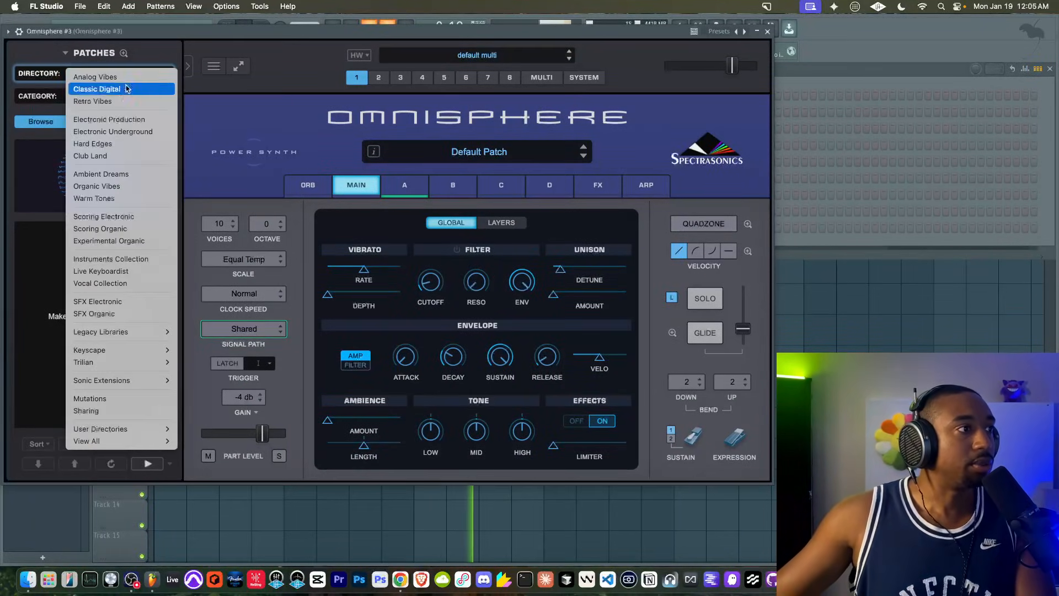
pyautogui.click(124, 132)
pyautogui.click(88, 102)
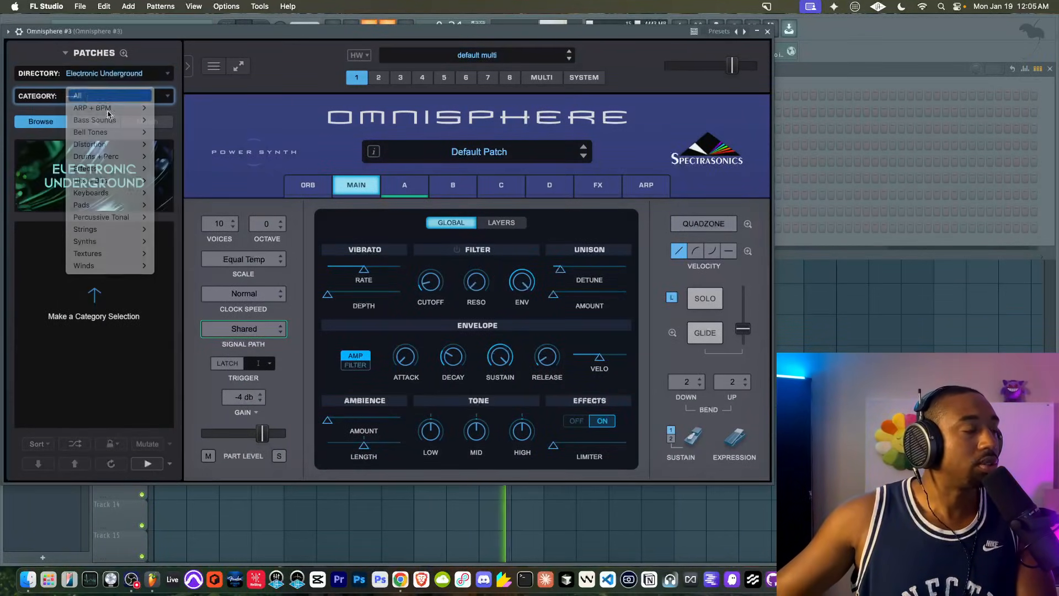
# - Shuffle the patch list and audition Lord Balrog Drone, Four Layer Bomb and Sacred Cello Drive
pyautogui.click(75, 443)
pyautogui.click(82, 365)
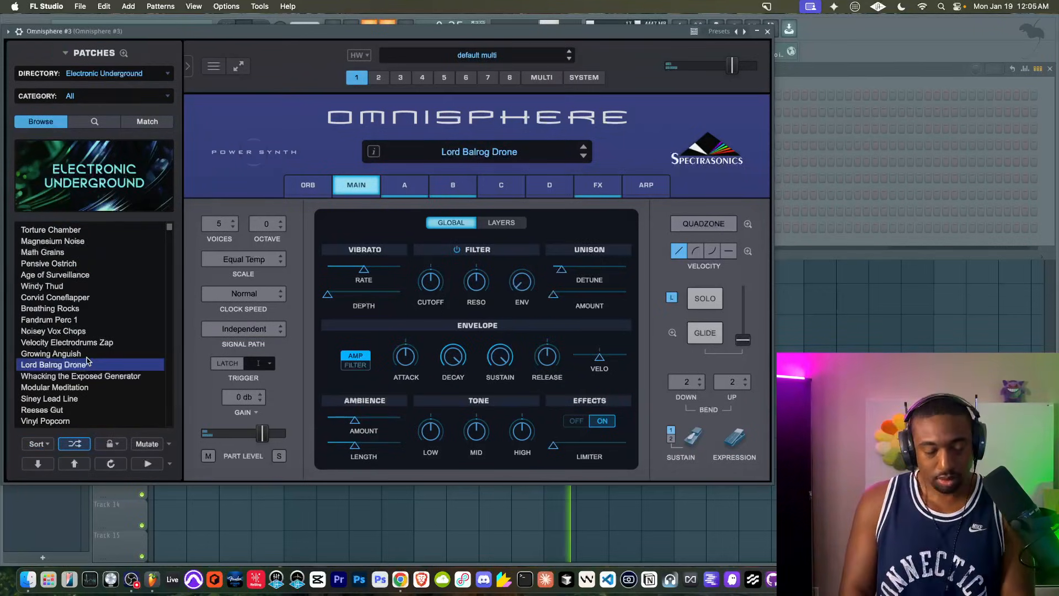
pyautogui.scroll(-5, 86, 361)
pyautogui.click(87, 358)
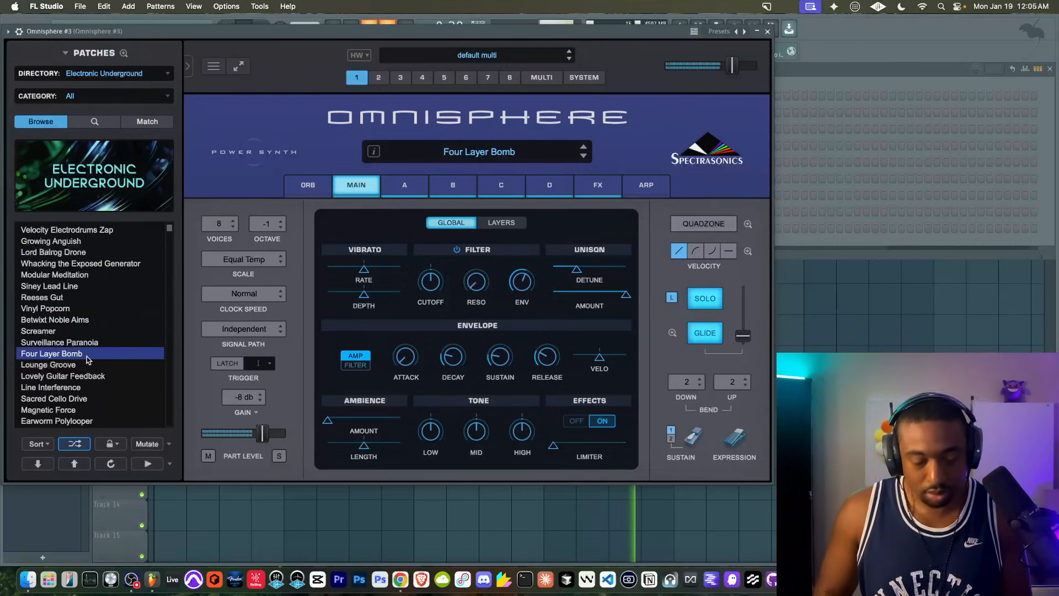
pyautogui.click(80, 401)
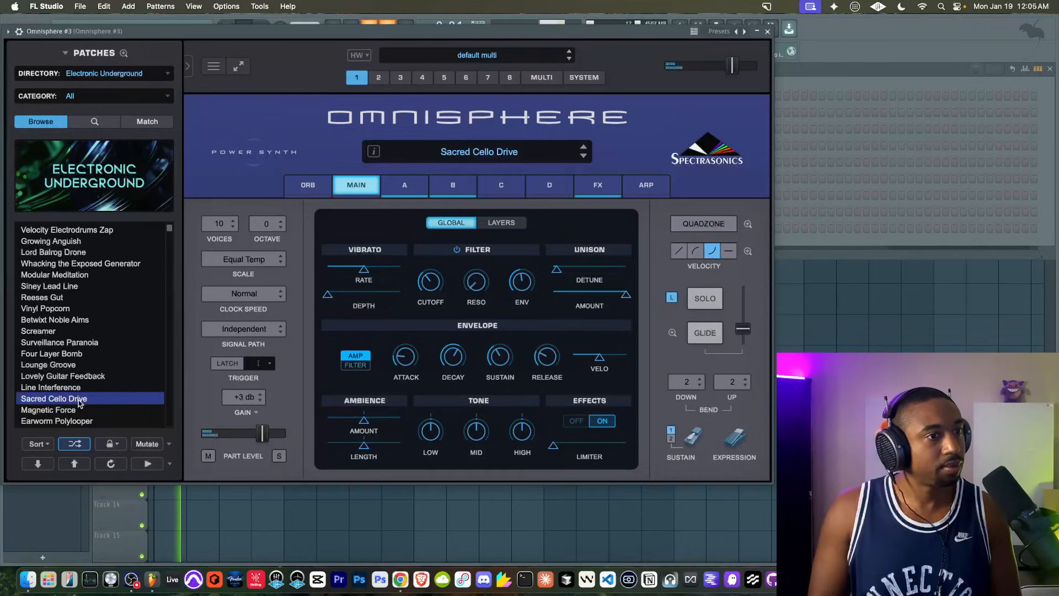
# - Filter the Electronic Underground patches to all Pads, audition Electrified Pebbles and load Dusty Wax Pad
pyautogui.click(102, 96)
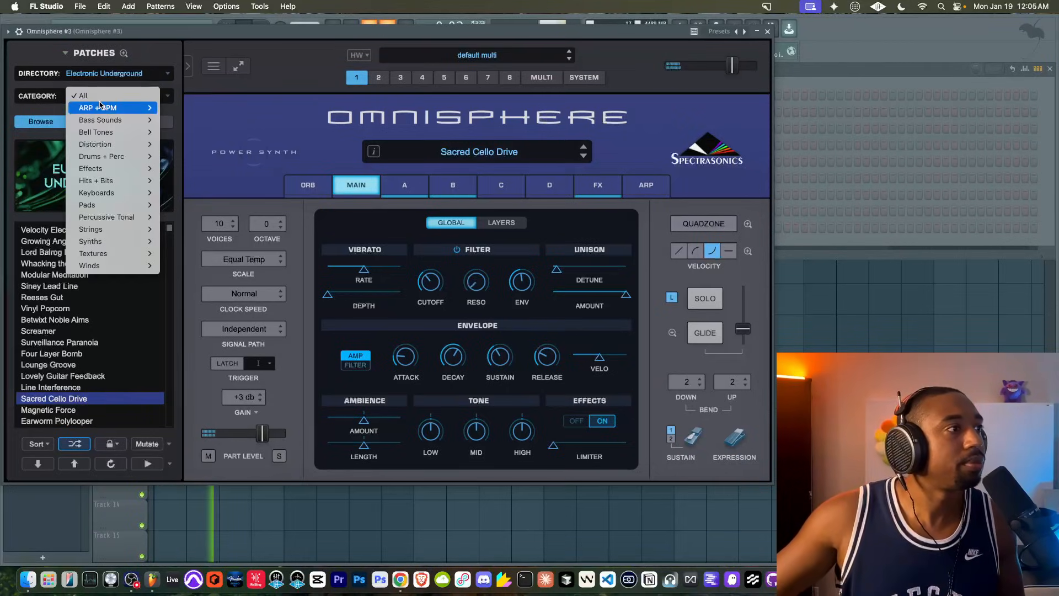
pyautogui.moveTo(109, 205)
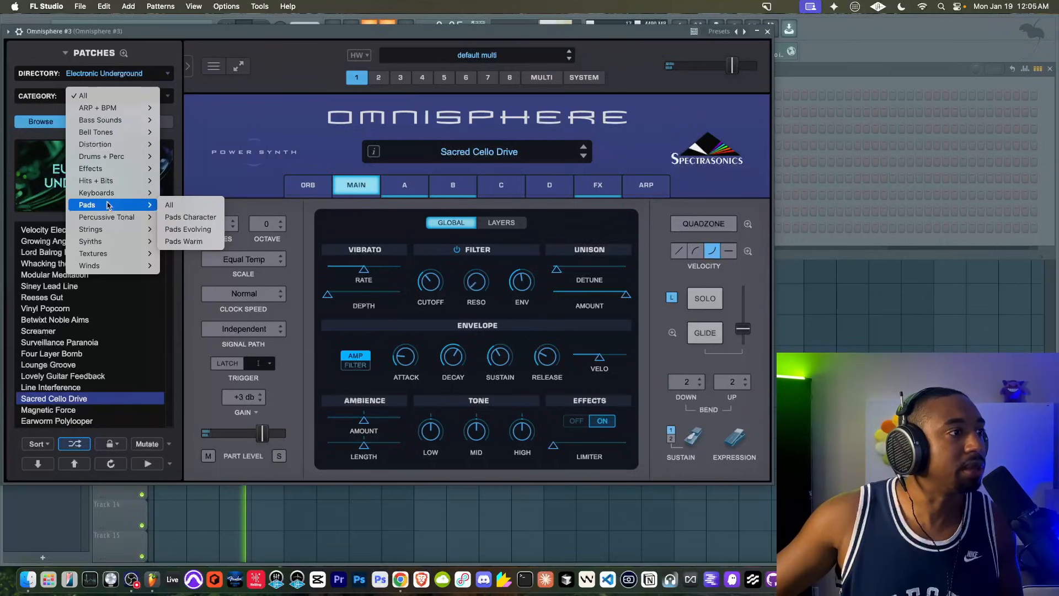
pyautogui.click(177, 205)
pyautogui.click(96, 263)
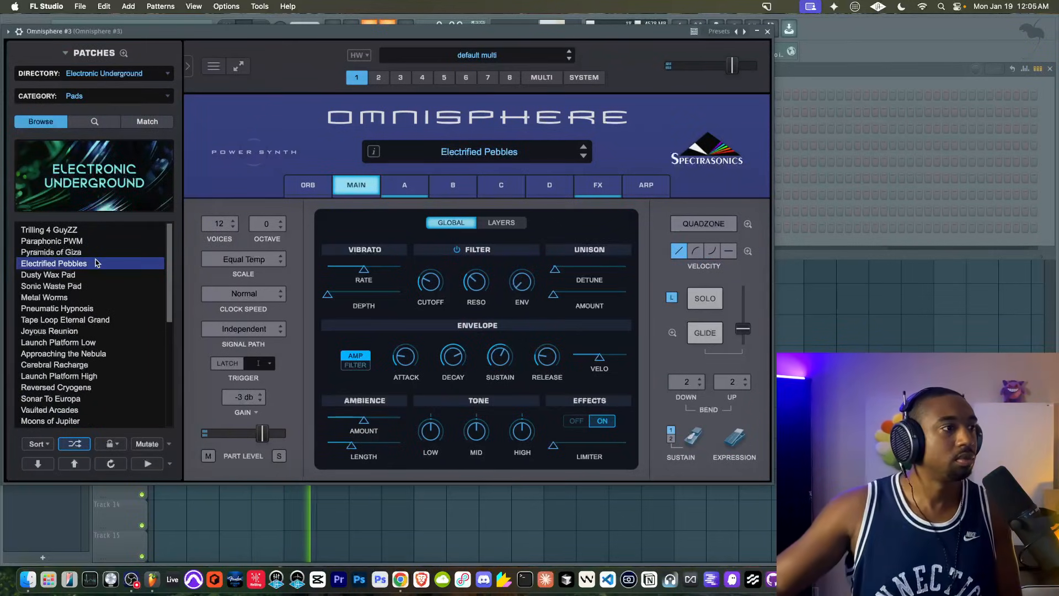
pyautogui.click(81, 276)
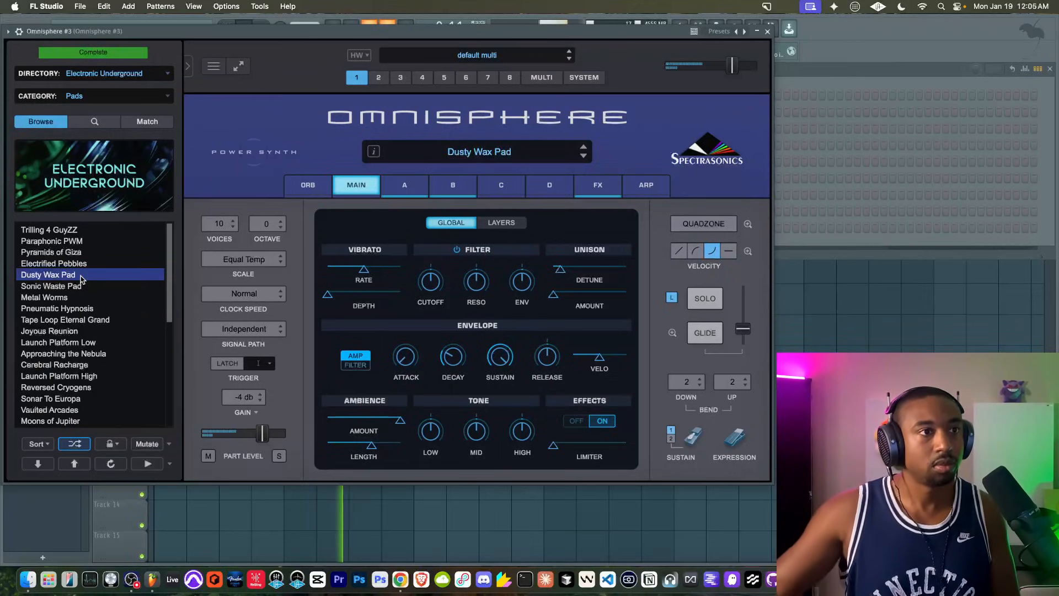
# - Look at Omnisphere #3's system settings, return to part 1 and close the instrument window
pyautogui.click(584, 77)
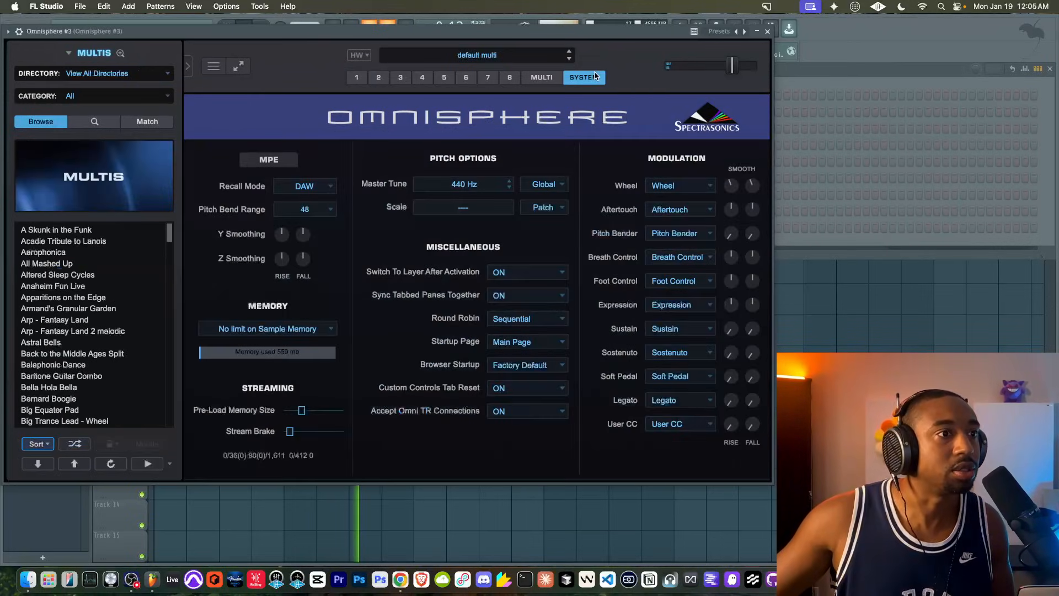
pyautogui.click(357, 77)
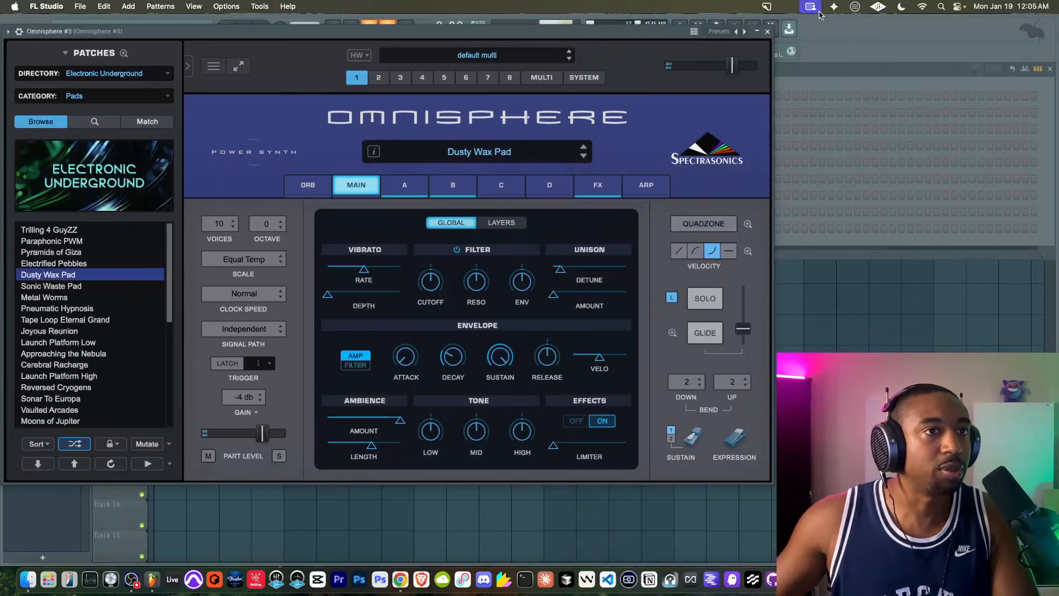
pyautogui.click(767, 31)
pyautogui.press('F9')
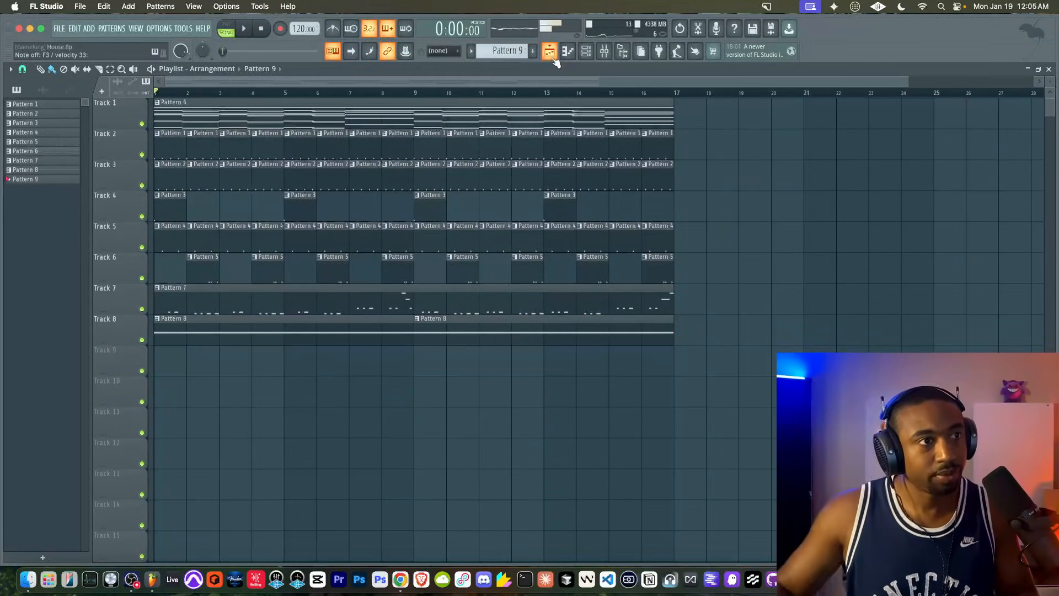
# - Duplicate the whole 16-bar arrangement to bar 17 and delete the copied Pattern 6 clip from Track 1
pyautogui.scroll(-2, 524, 276)
pyautogui.moveTo(560, 405); pyautogui.dragTo(154, 97)
pyautogui.hotkey('ctrl', 'b')
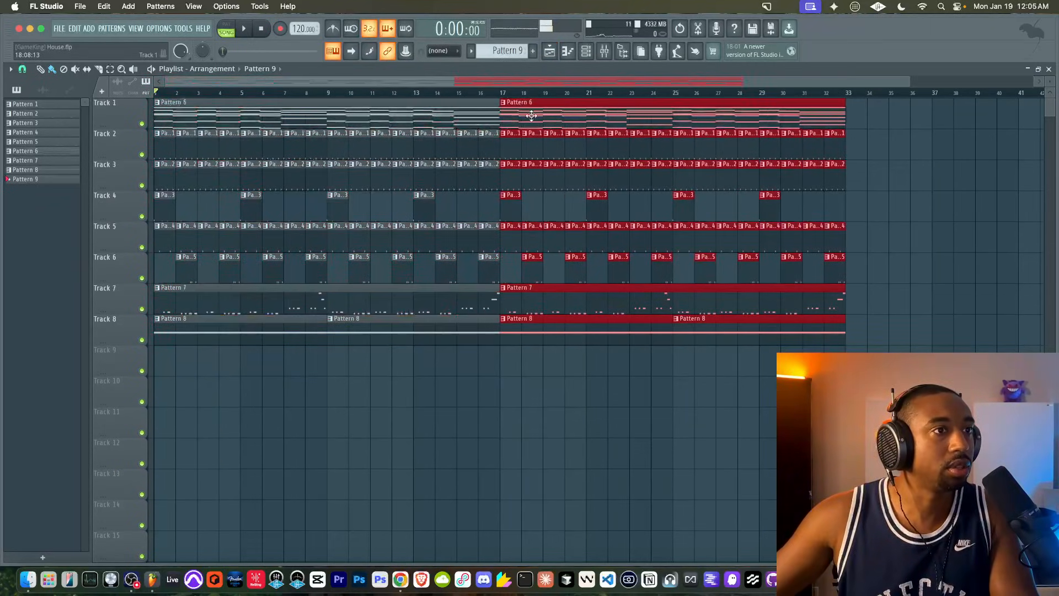
pyautogui.rightClick(505, 100)
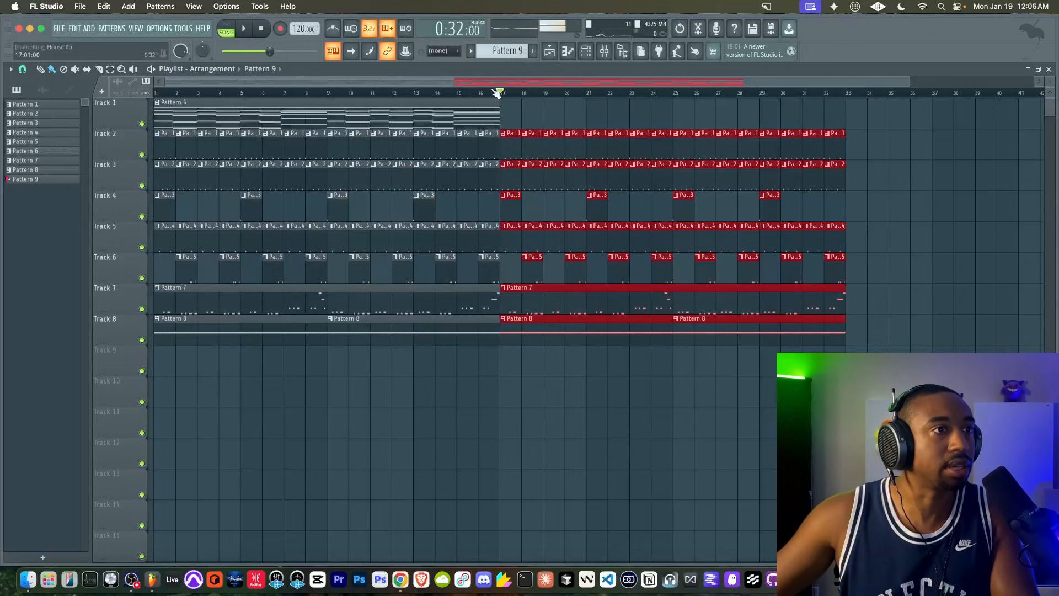
# - Record Omnisphere #3 chords into Pattern 9 from bar 17 with the metronome on, placing the clip on Track 9
pyautogui.click(585, 51)
pyautogui.click(302, 415)
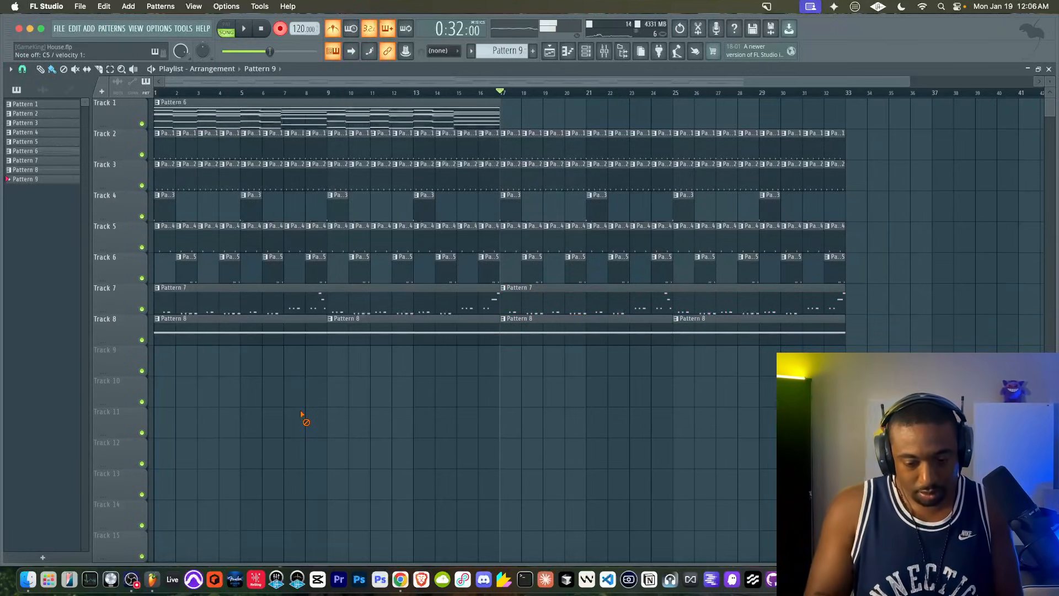
pyautogui.press('space')
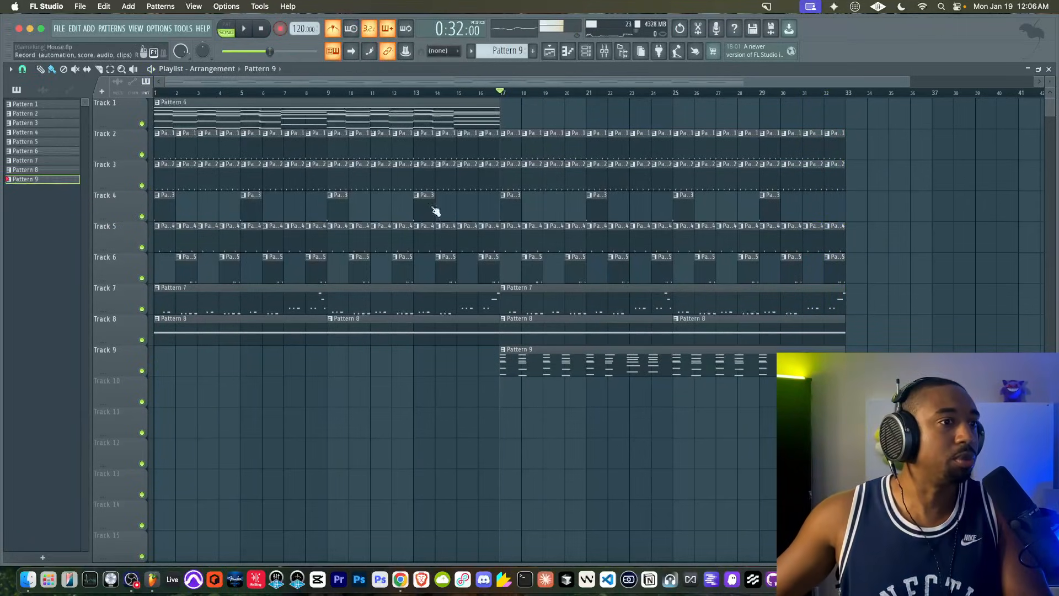
# - Play back the recorded Pattern 9 chords from bar 17, turn off the metronome and save the project
pyautogui.press('space')
pyautogui.press('F6')
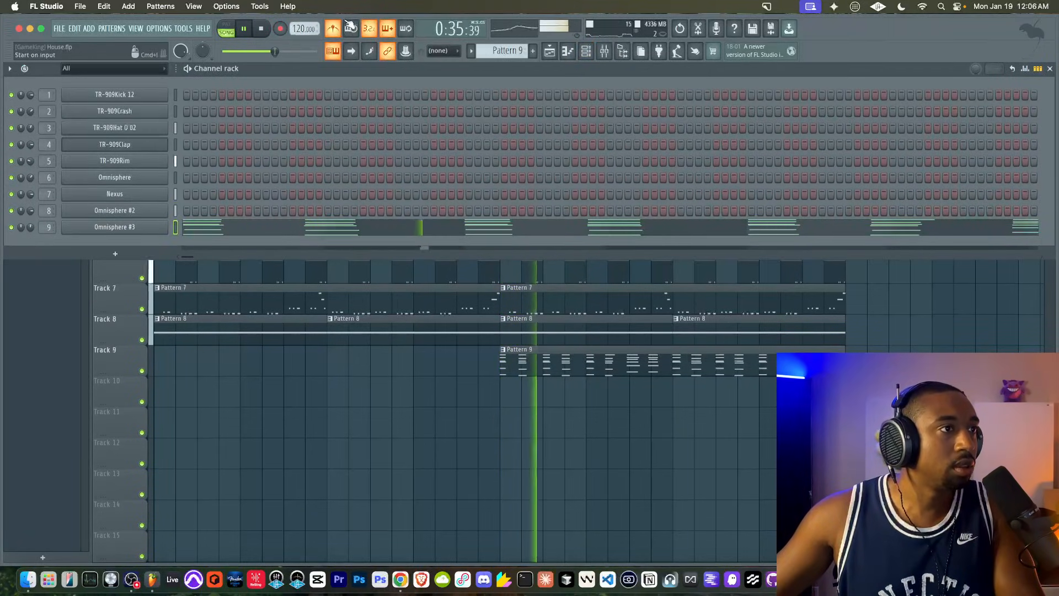
pyautogui.press('F6')
pyautogui.press('super+s')
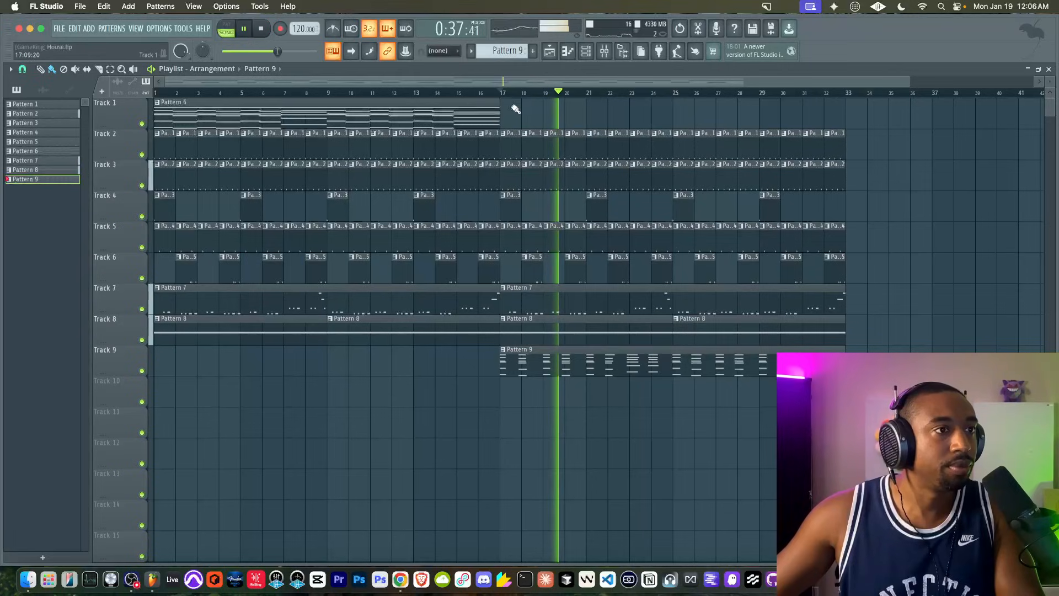
pyautogui.press('F6')
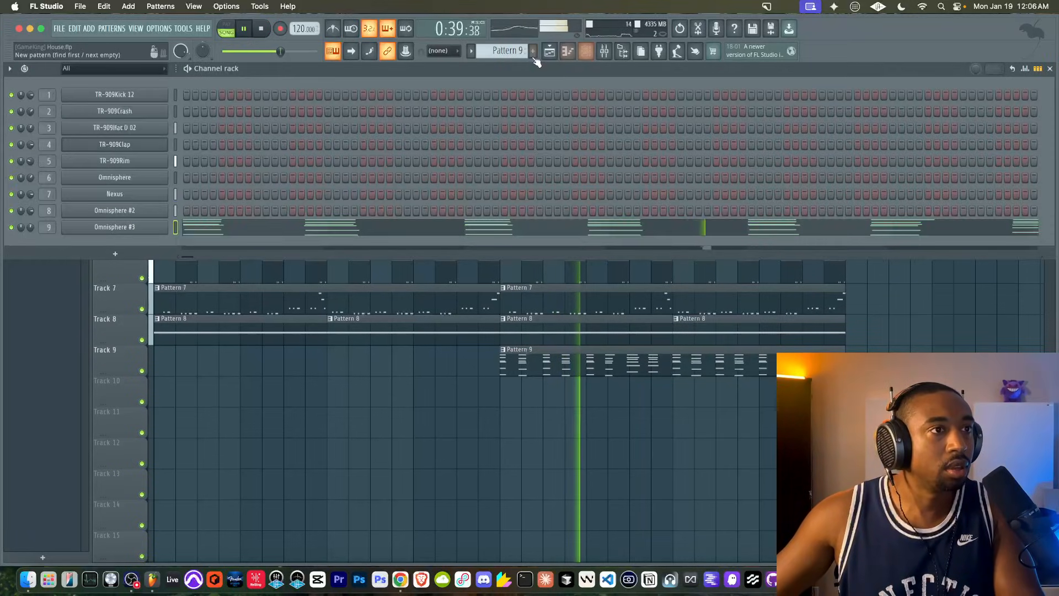
pyautogui.press('F6')
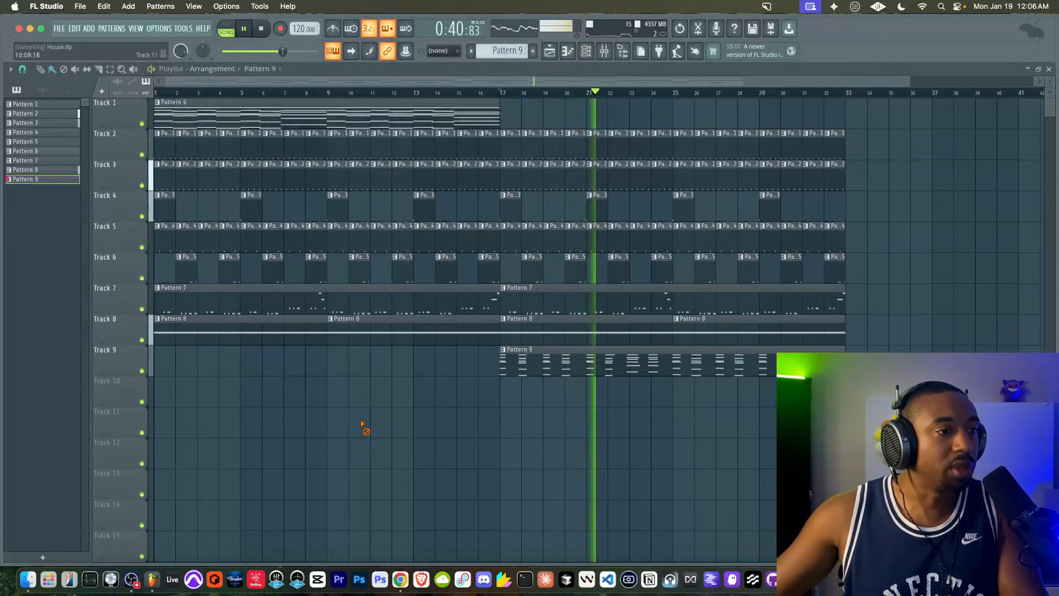
# - Duplicate the Pattern 6 clip on Track 1 to bar 17 and clear the selection
pyautogui.keyDown('super'); pyautogui.click(589, 363); pyautogui.keyUp('super')
pyautogui.keyDown('super'); pyautogui.click(461, 111); pyautogui.keyUp('super')
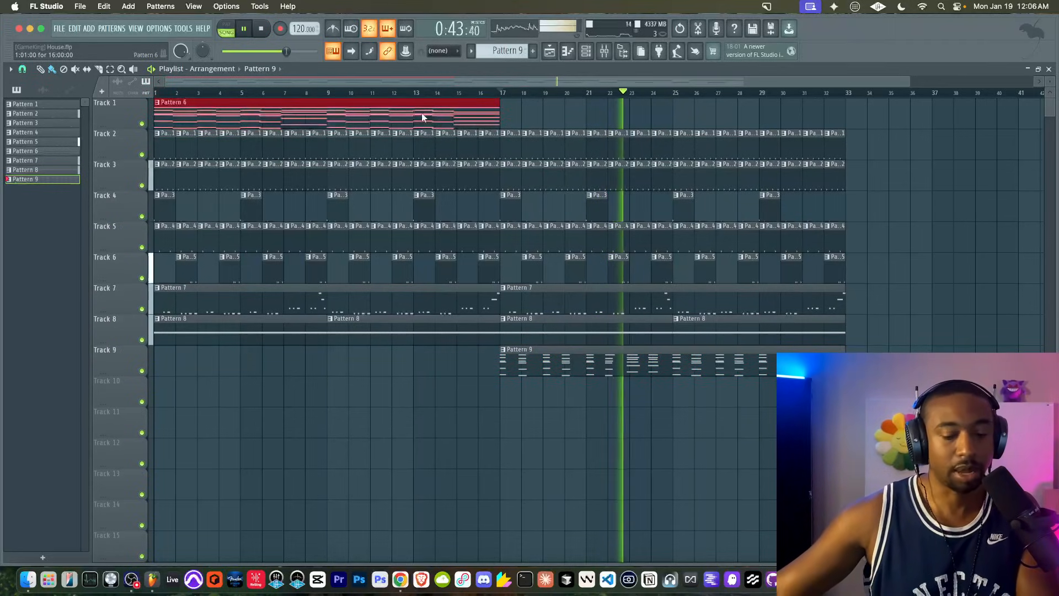
pyautogui.press('super+b')
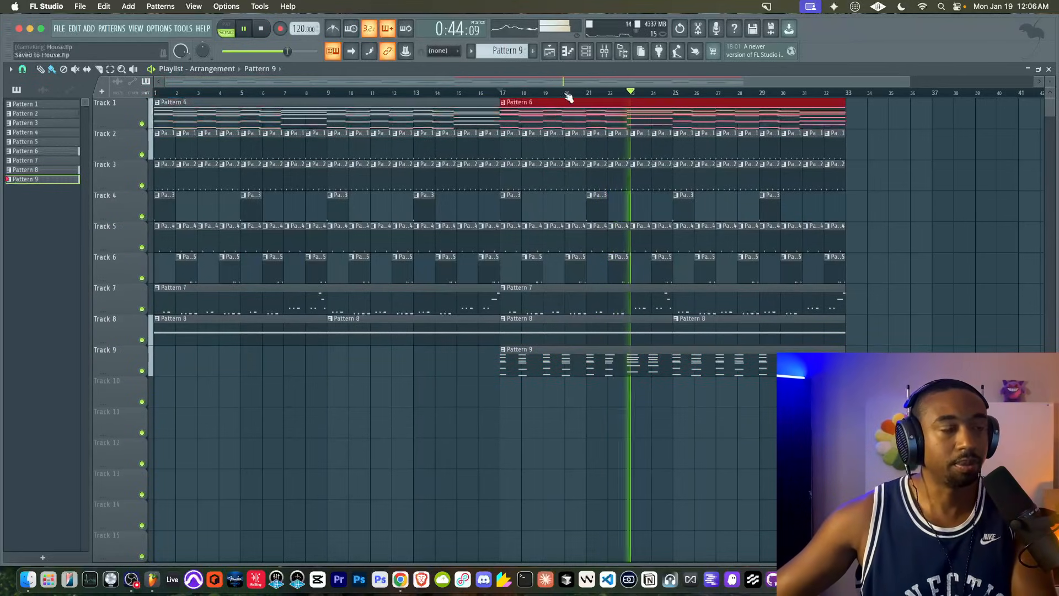
pyautogui.keyDown('super'); pyautogui.click(385, 388); pyautogui.keyUp('super')
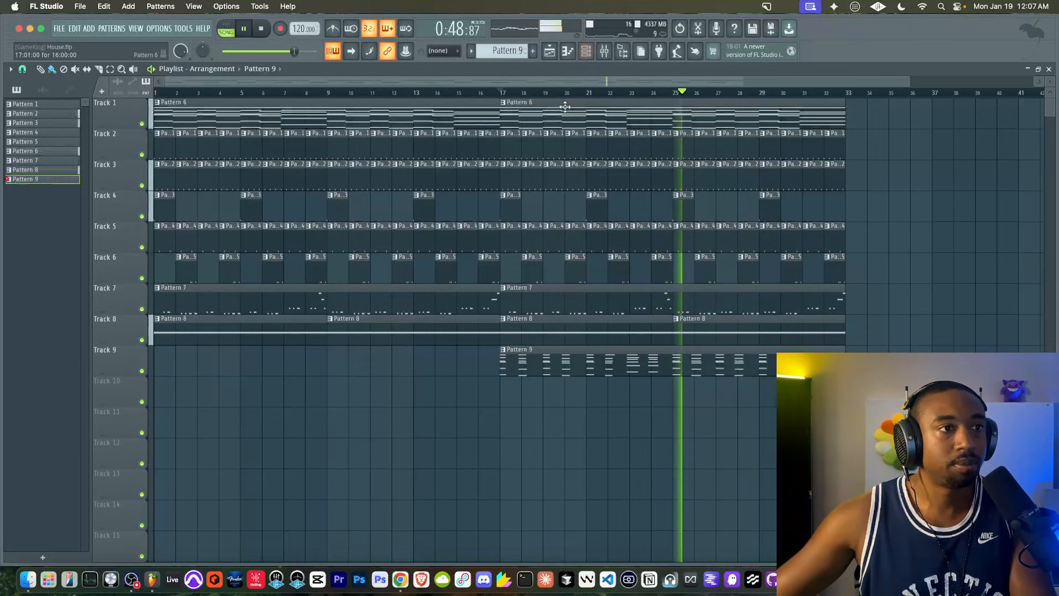
# - Make the Pattern 6 clip at bar 17 on Track 1 unique and remove that copy from the track
pyautogui.press('space')
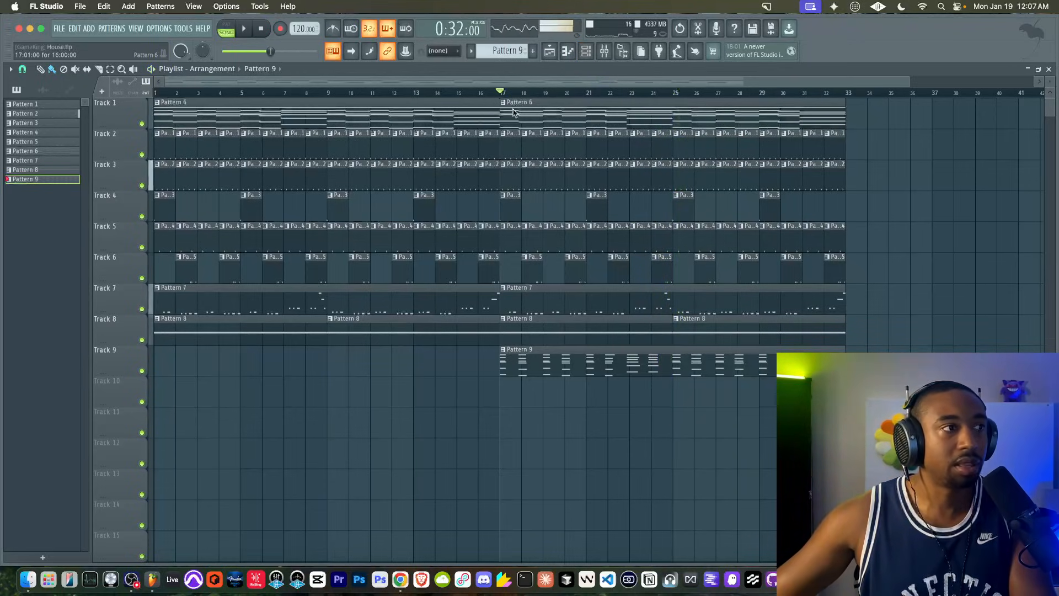
pyautogui.rightClick(505, 104)
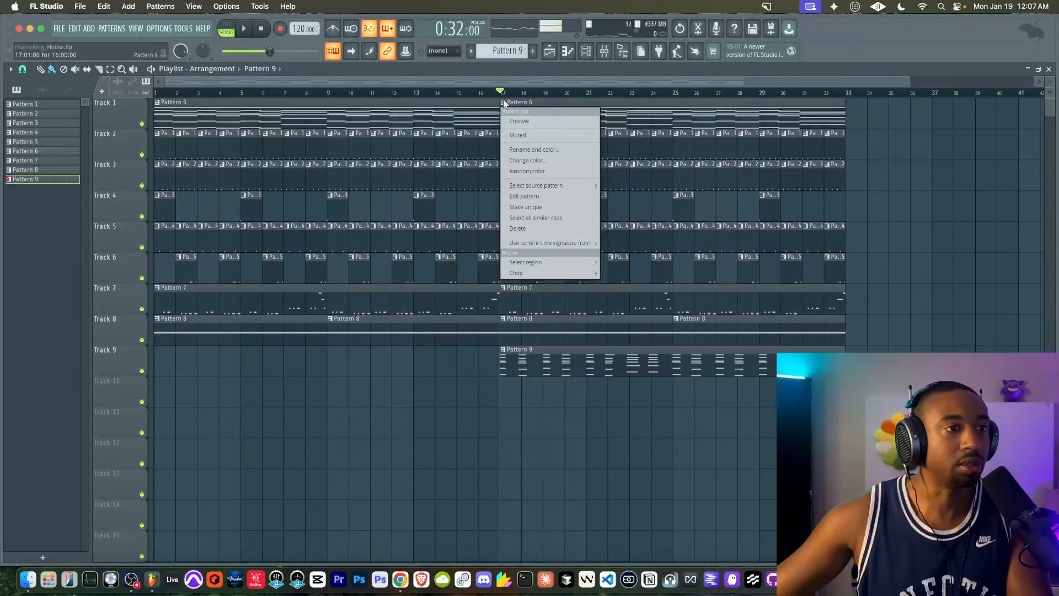
pyautogui.click(533, 207)
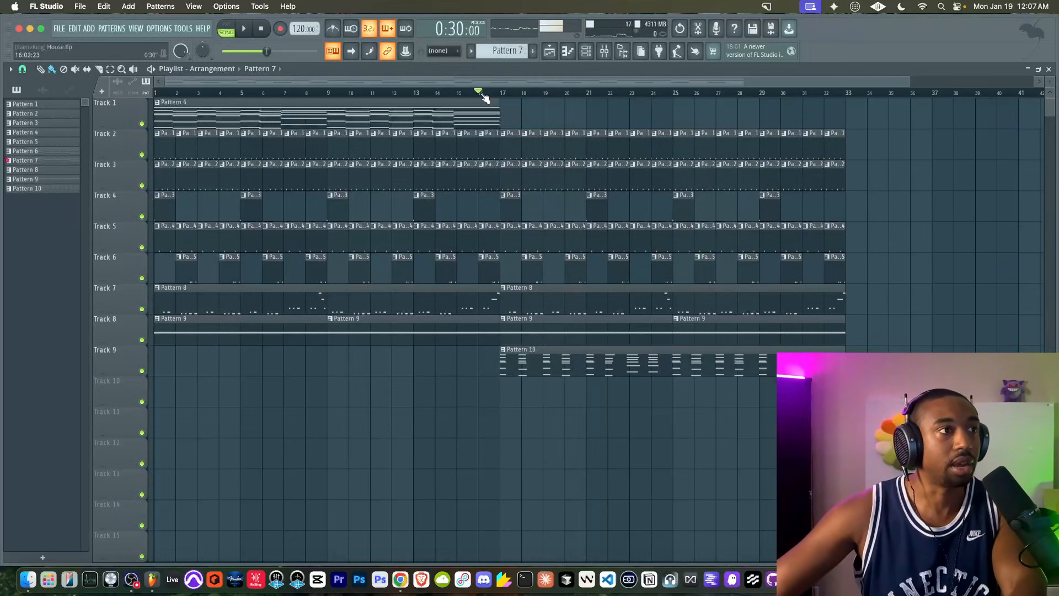
# - Record an Omnisphere part into Pattern 11 from bar 17, placing the clip on Track 10, and return the playhead to bar 15
pyautogui.press('space')
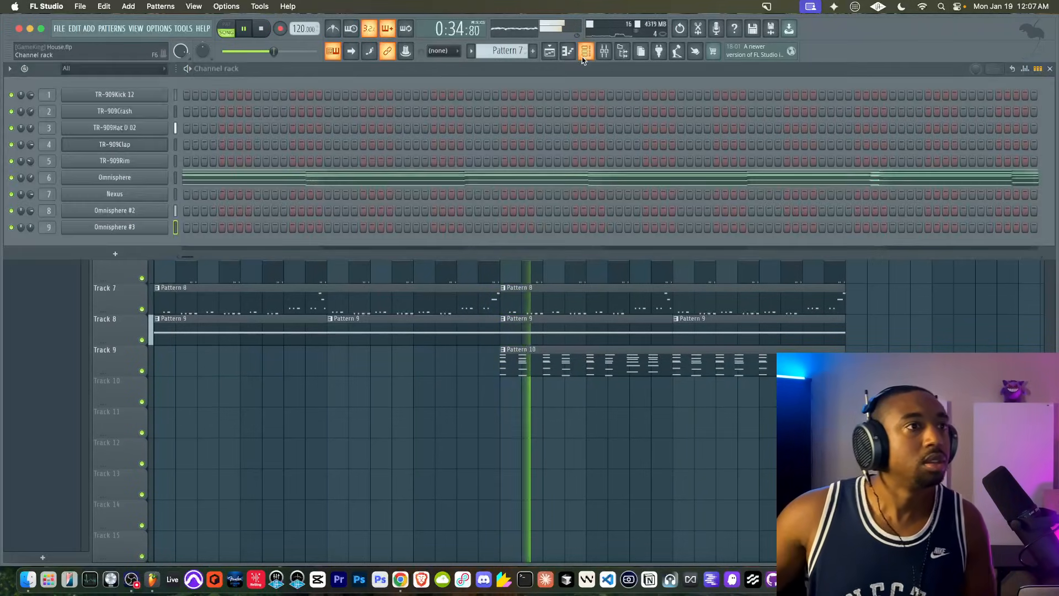
pyautogui.click(586, 51)
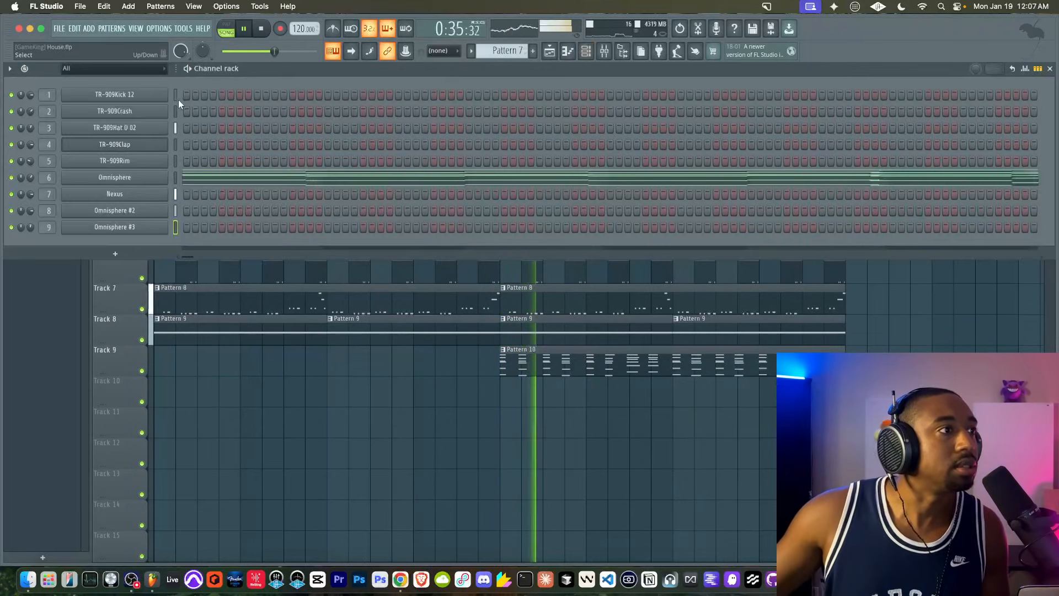
pyautogui.click(176, 177)
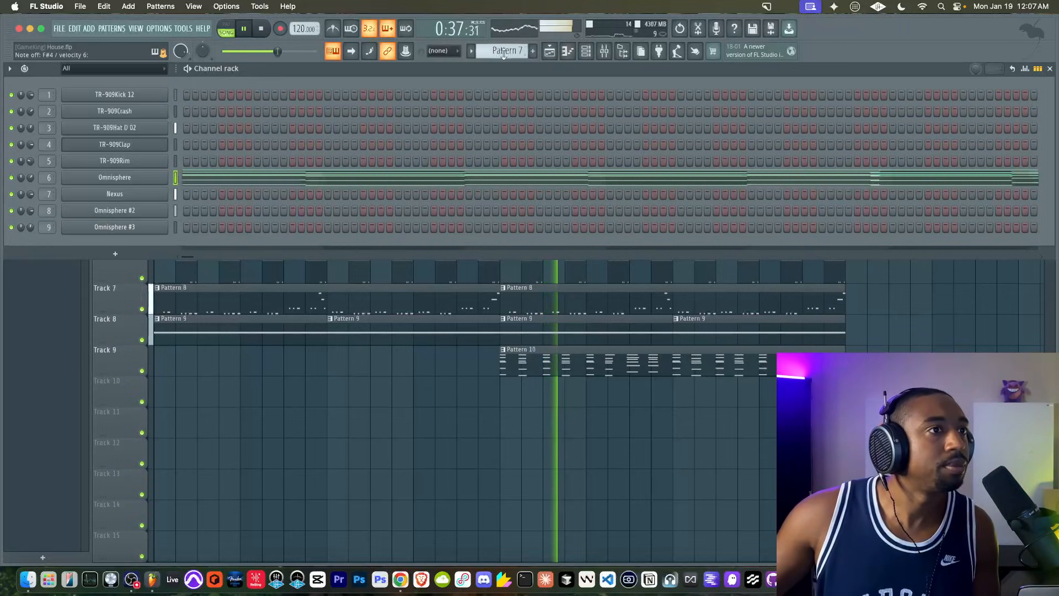
pyautogui.scroll(-4, 499, 50)
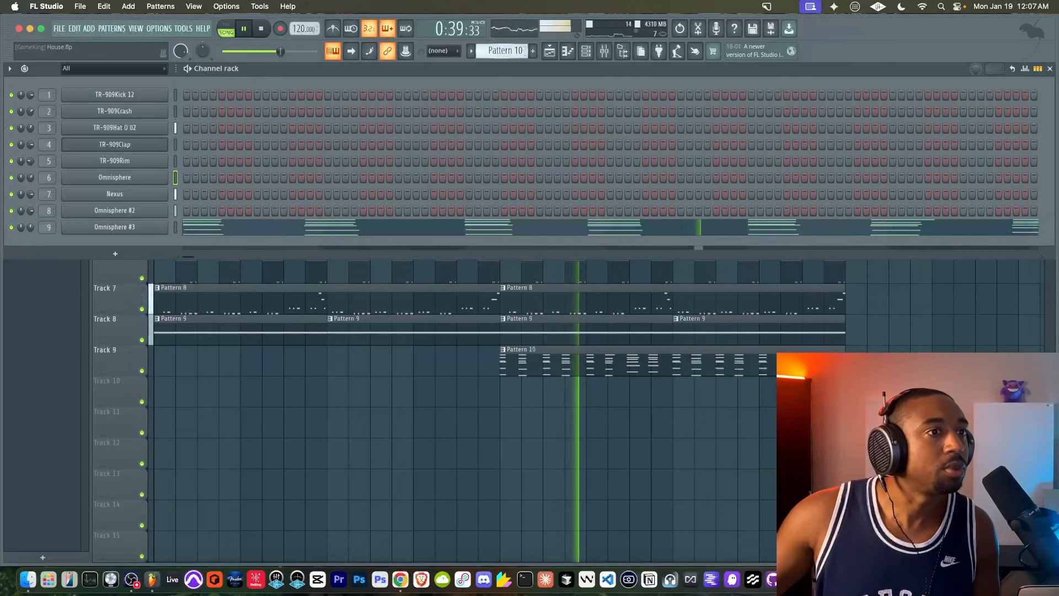
pyautogui.click(439, 433)
pyautogui.click(458, 93)
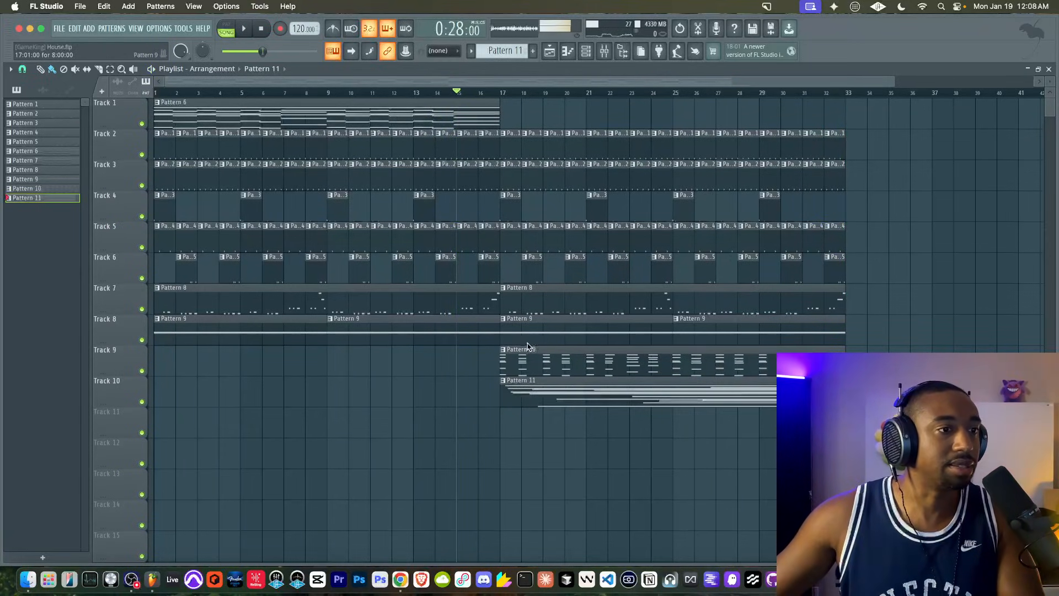
# - Play from bar 15 and audition the Pattern 11 part with Track 9 muted, switching the mute to Track 8
pyautogui.click(142, 371)
pyautogui.press('space')
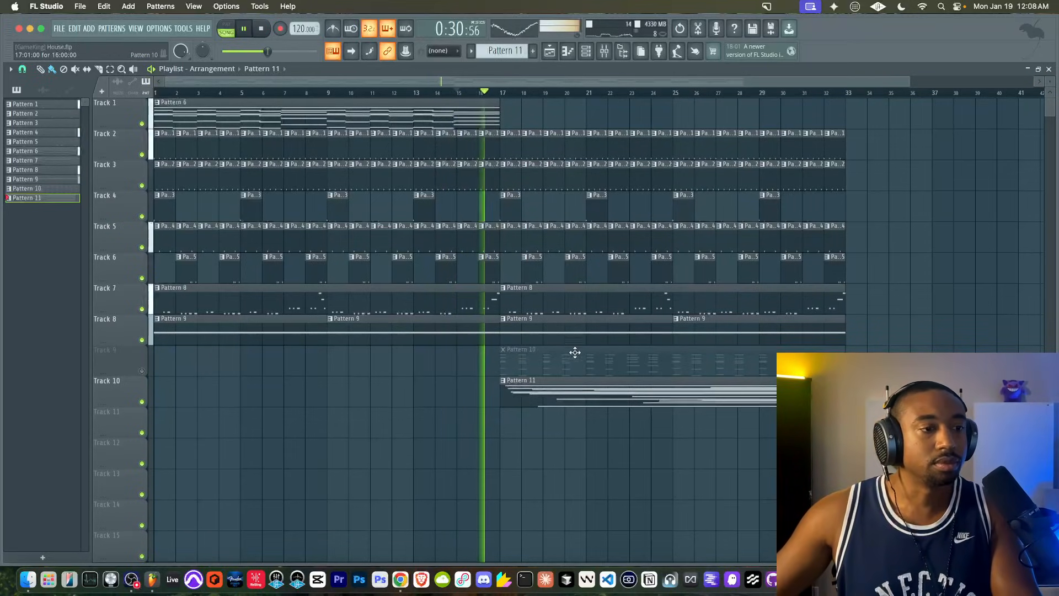
pyautogui.click(142, 340)
pyautogui.click(143, 371)
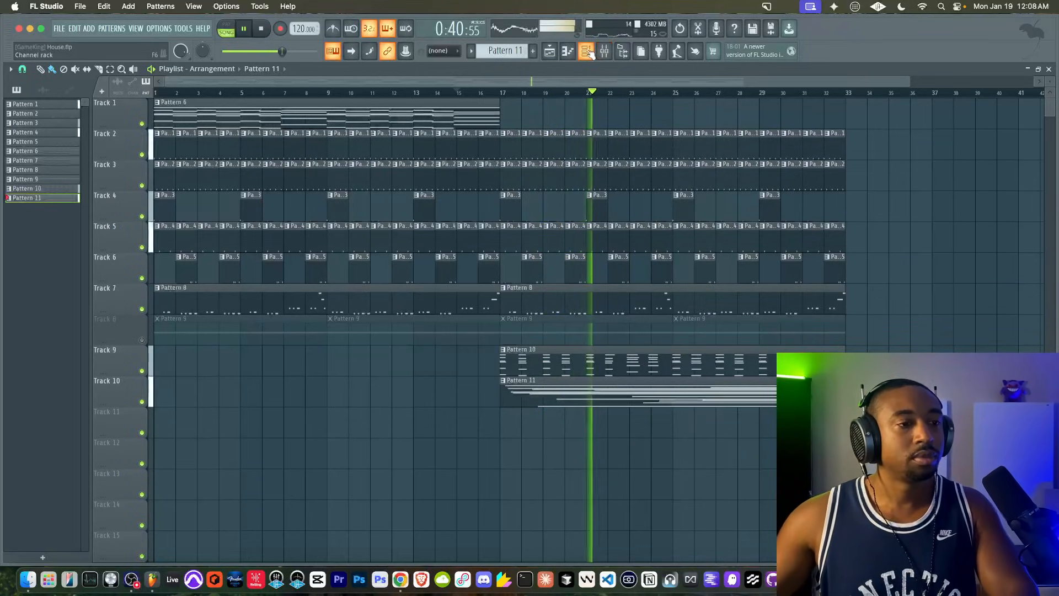
# - Delete the two Pattern 9 clips from bar 17 onward on Track 8 and unmute the track
pyautogui.rightClick(597, 326)
pyautogui.rightClick(699, 329)
pyautogui.click(142, 339)
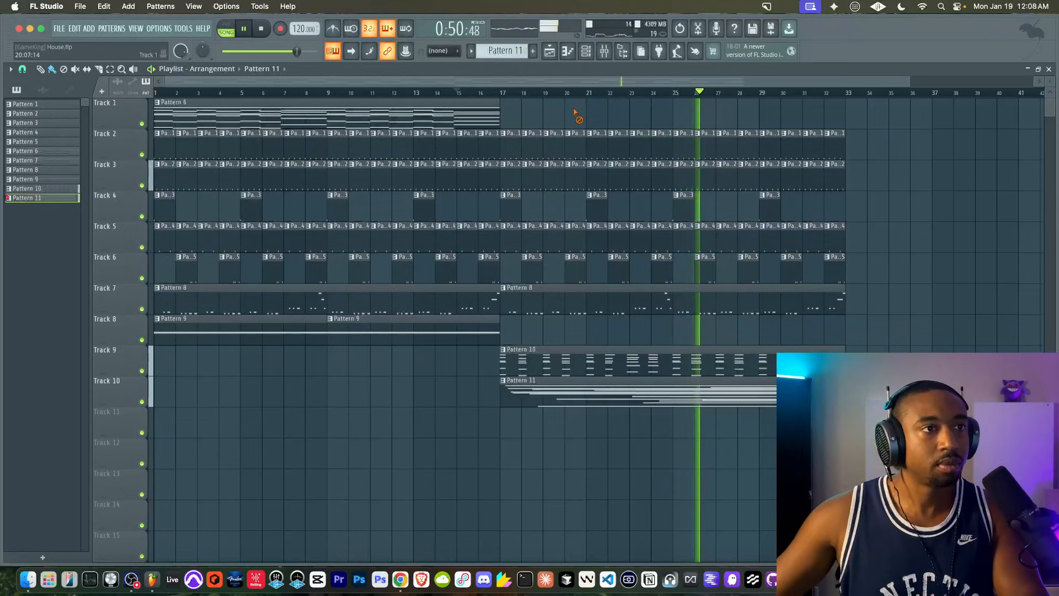
# - Switch to the new empty Pattern 12 with the channel rack open while the arrangement plays
pyautogui.click(586, 52)
pyautogui.moveTo(524, 51); pyautogui.dragTo(524, 47)
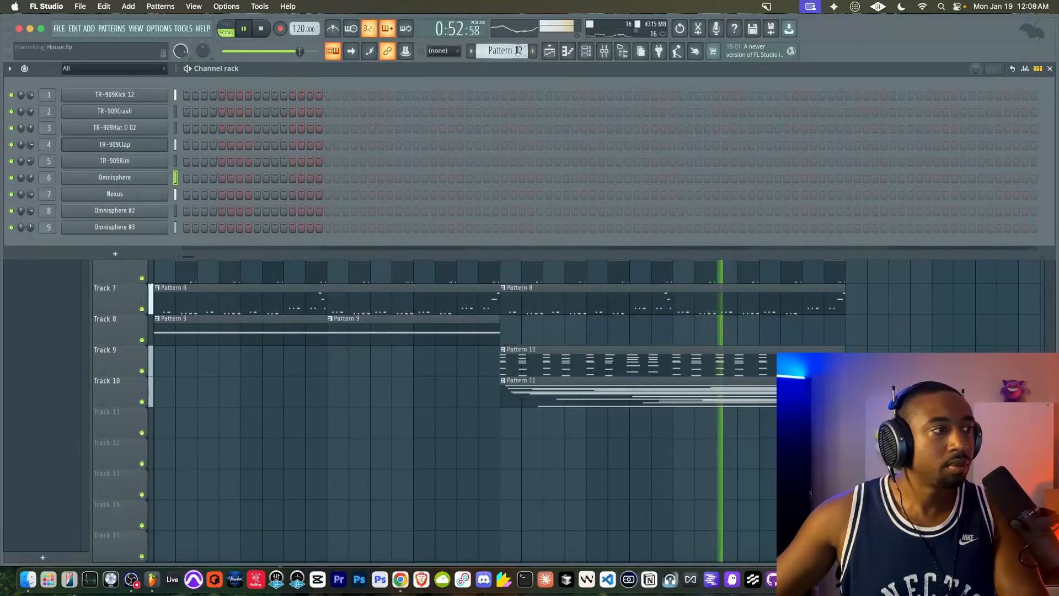
pyautogui.rightClick(280, 402)
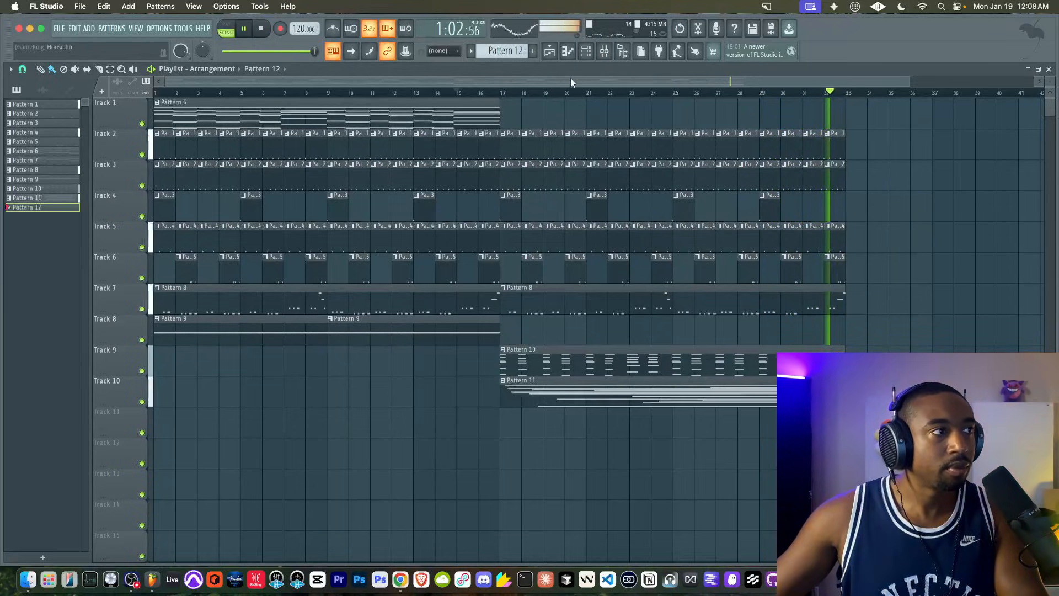
pyautogui.click(586, 51)
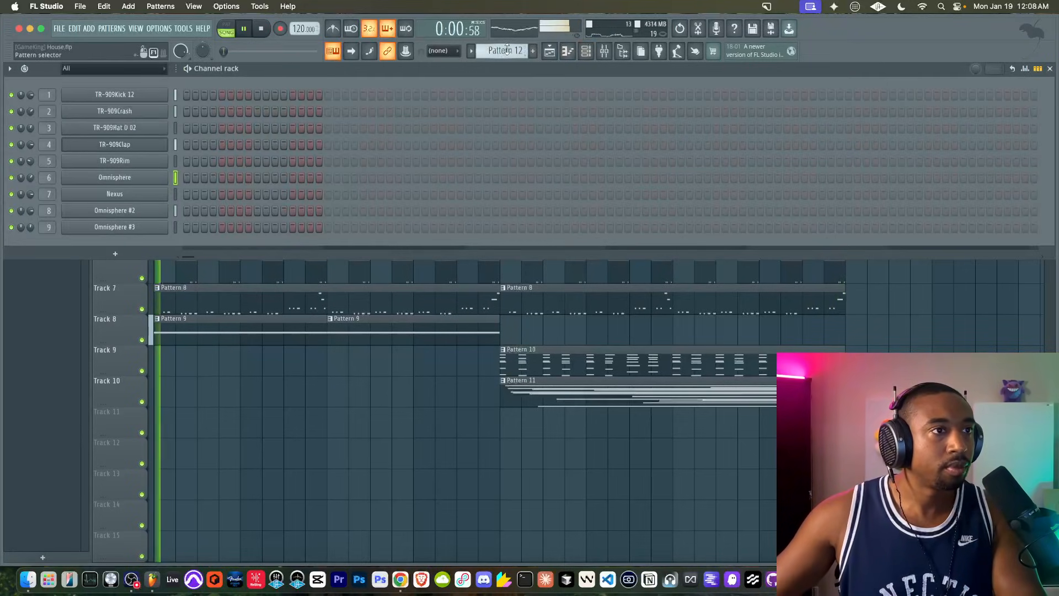
pyautogui.scroll(1, 507, 50)
pyautogui.scroll(-1, 505, 51)
pyautogui.scroll(1, 504, 50)
pyautogui.scroll(-1, 504, 50)
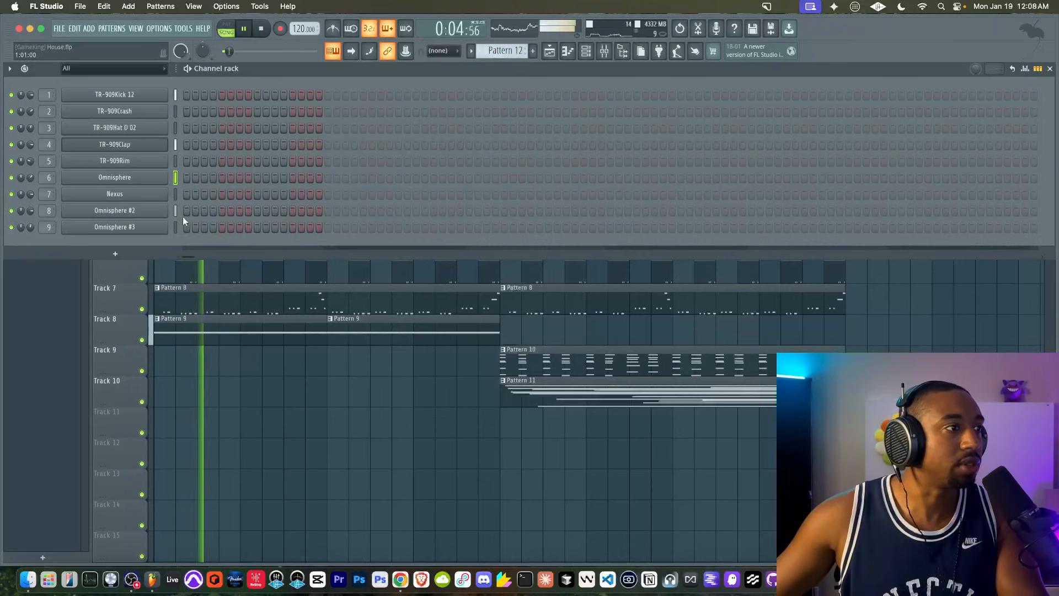
# - Check the patch loaded in Omnisphere #3 and restart playback from bar 15
pyautogui.click(149, 227)
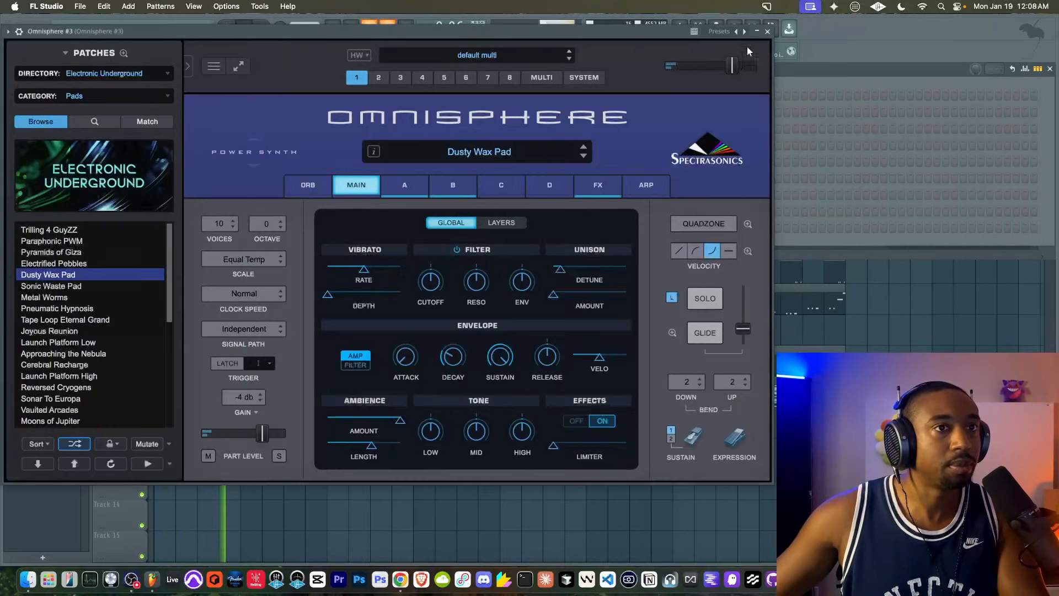
pyautogui.click(767, 32)
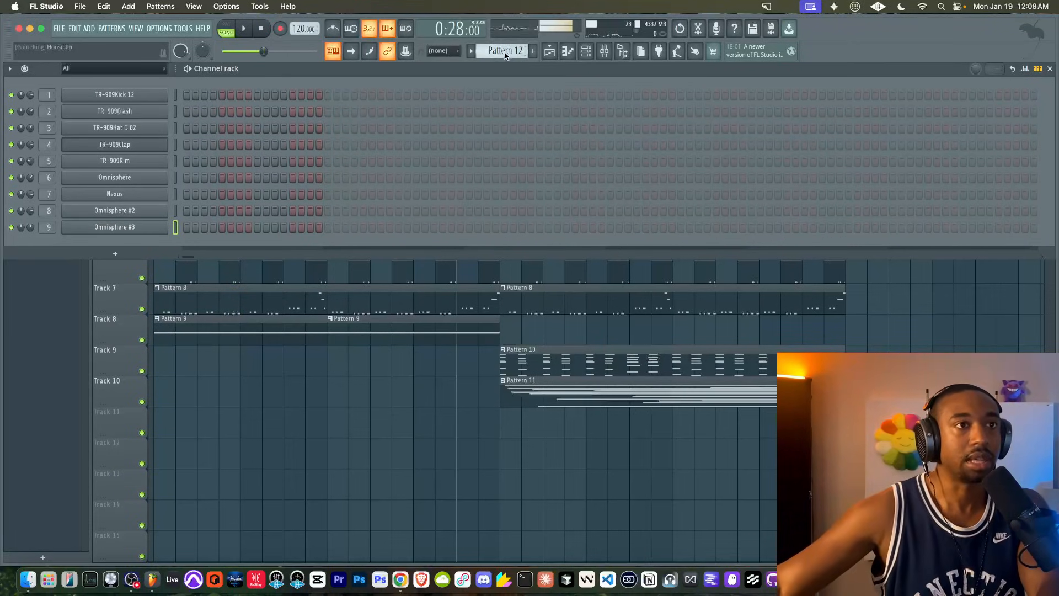
pyautogui.press('space')
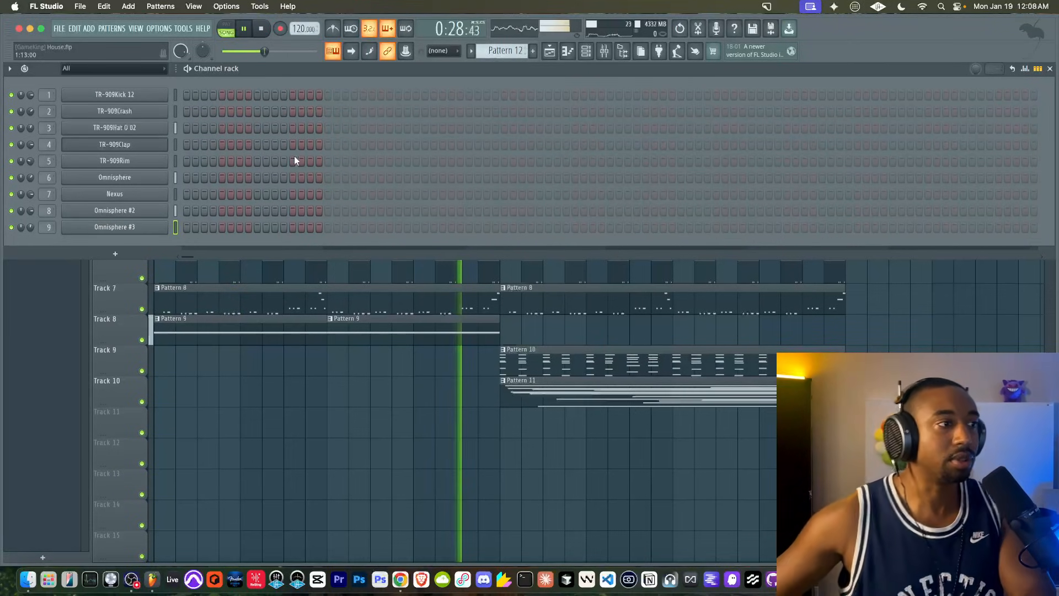
pyautogui.click(133, 229)
pyautogui.click(768, 31)
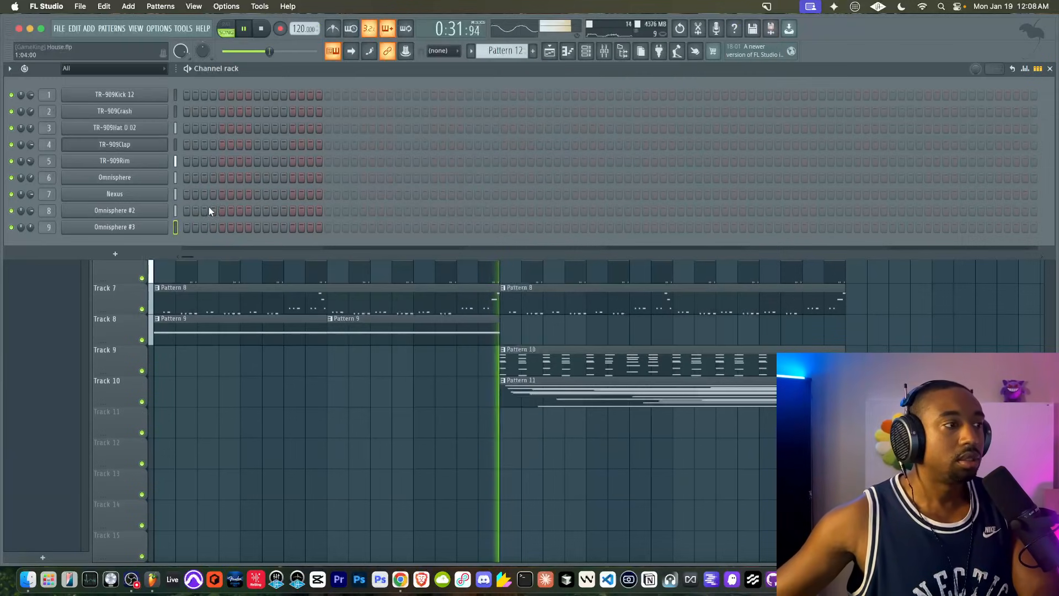
# - Add a fourth Omnisphere channel and set its patch directory to Electronic Production
pyautogui.click(99, 254)
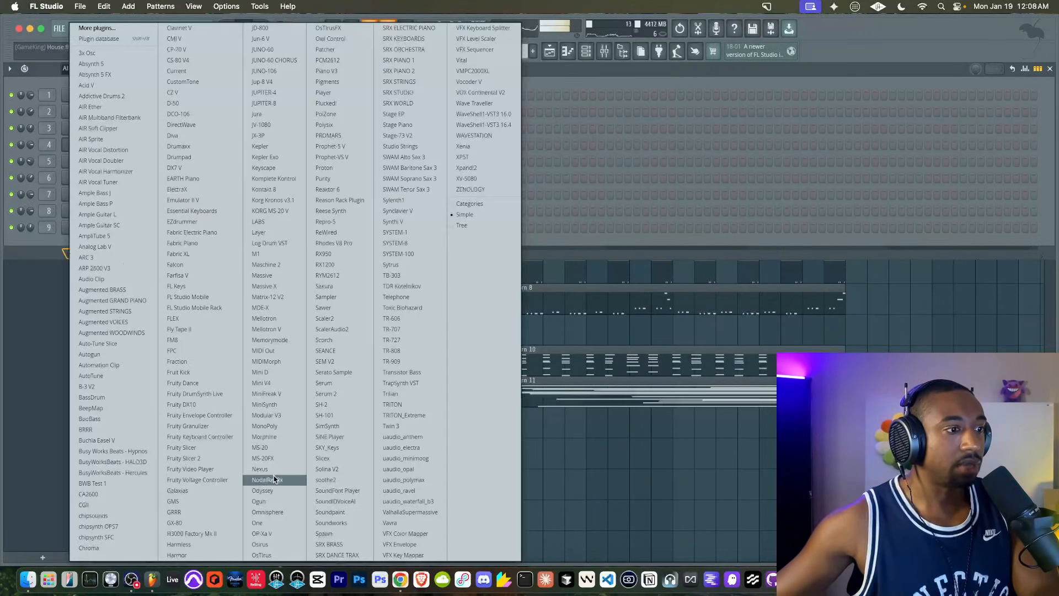
pyautogui.click(270, 512)
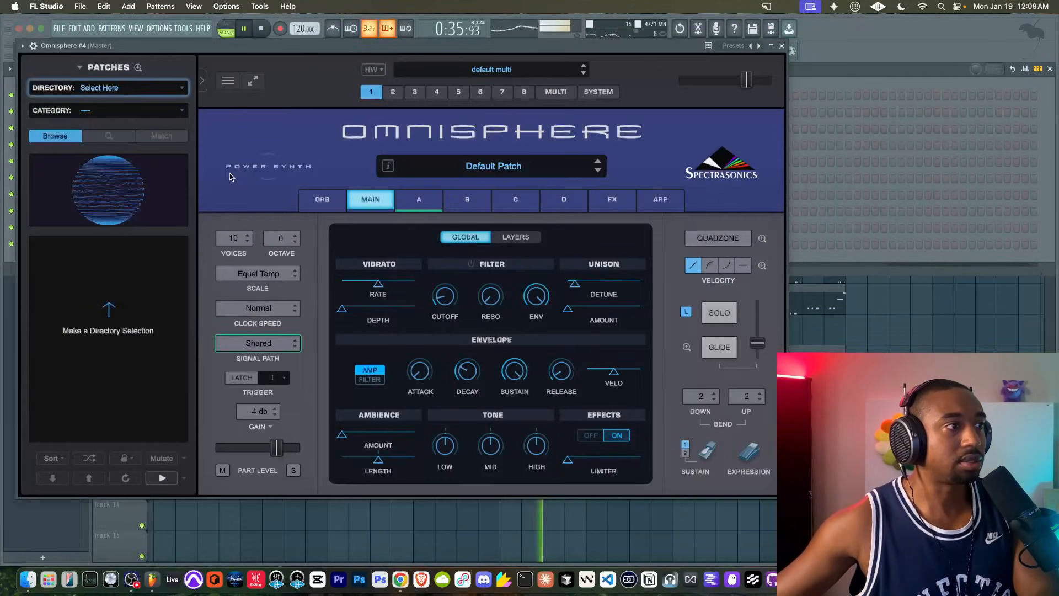
pyautogui.click(130, 87)
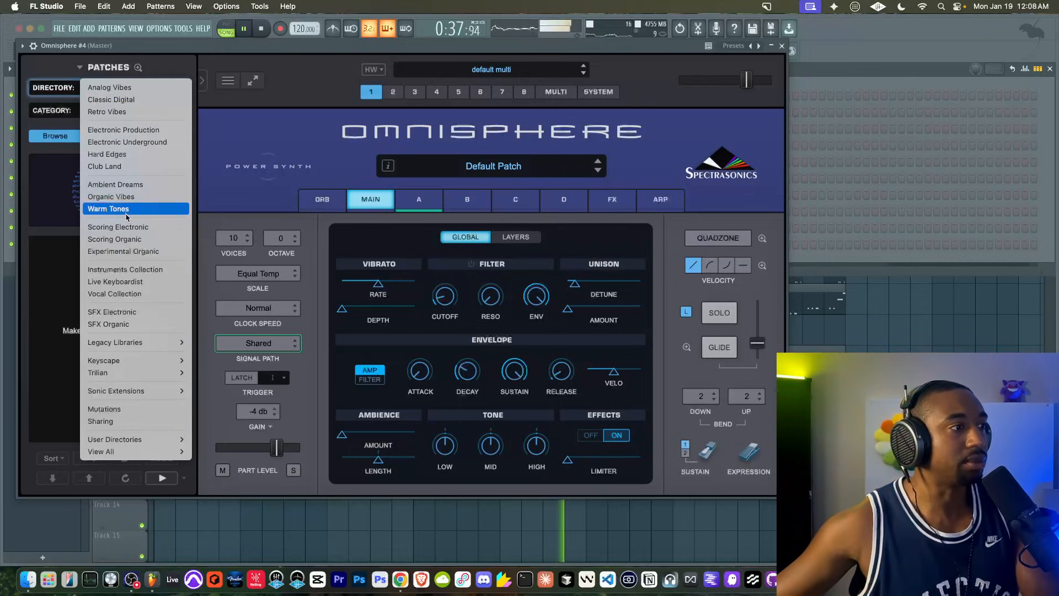
pyautogui.click(142, 142)
pyautogui.click(119, 110)
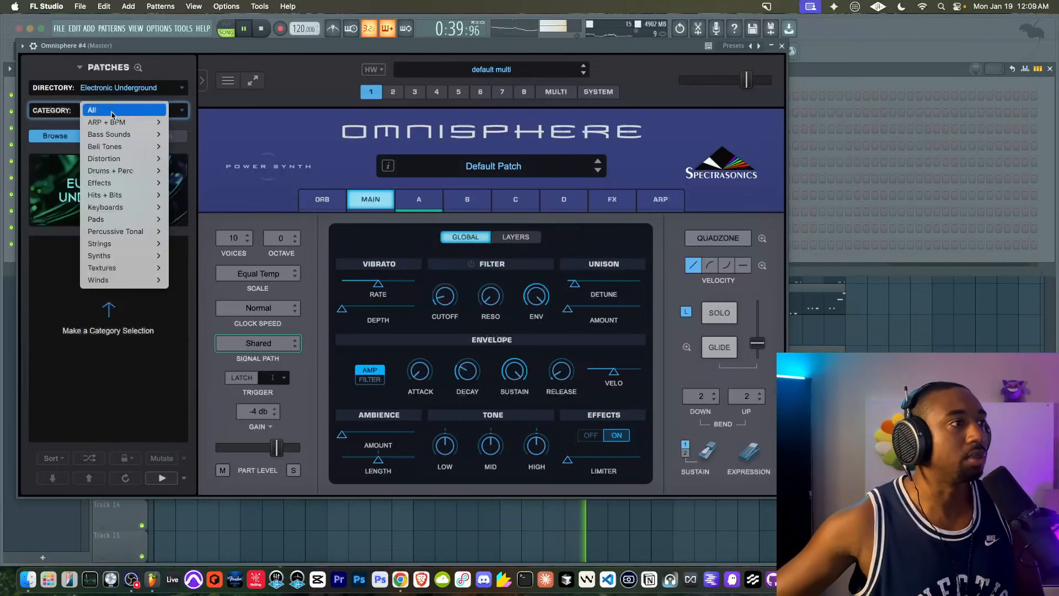
pyautogui.click(119, 88)
pyautogui.click(118, 74)
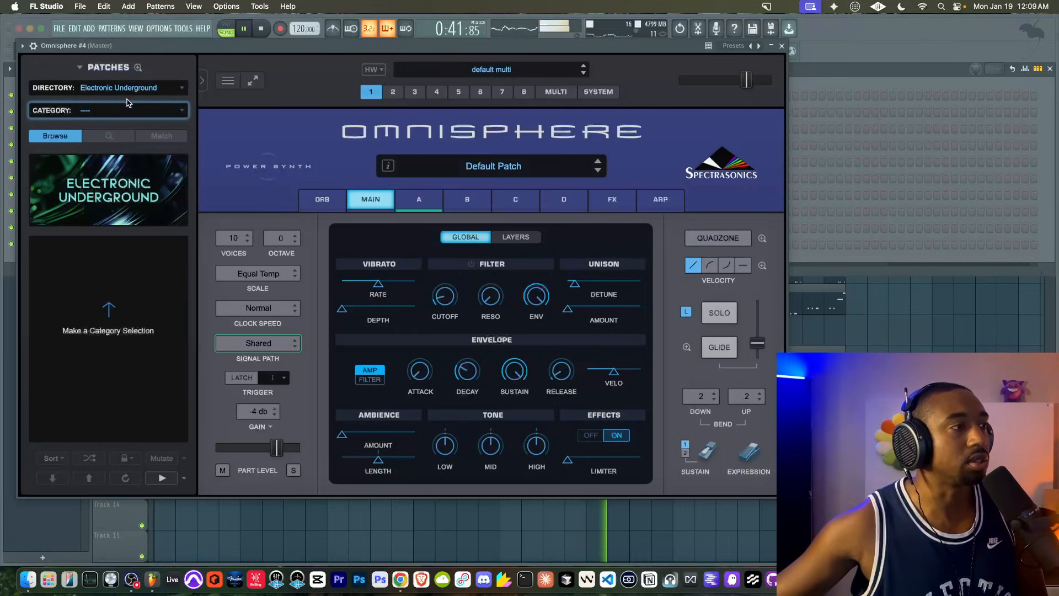
# - Filter the Omnisphere #4 patches to all Bell Tones, shuffle the list and load Eurosphere Bells
pyautogui.click(111, 111)
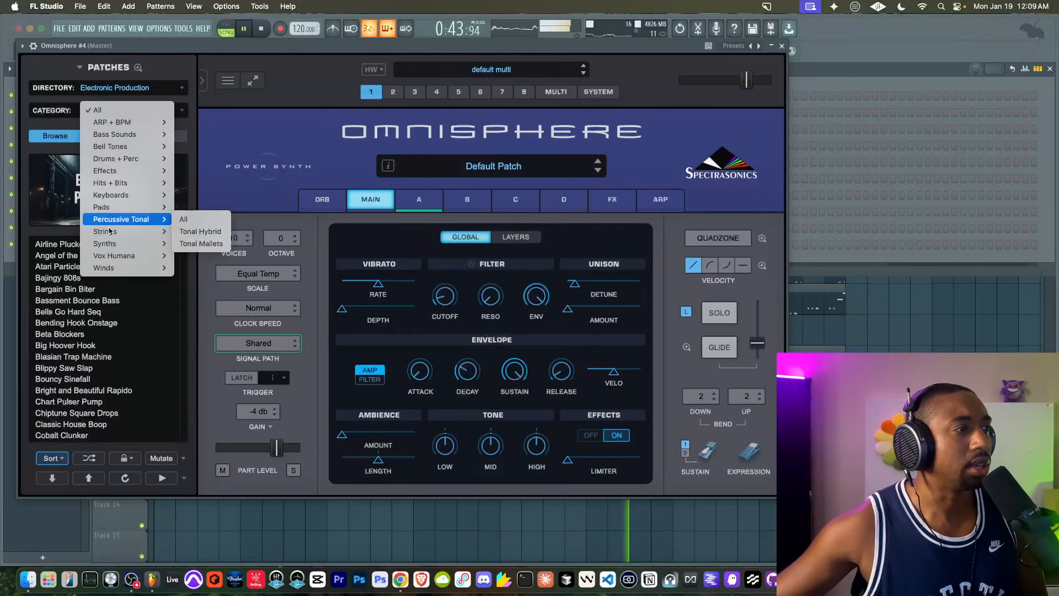
pyautogui.moveTo(160, 146)
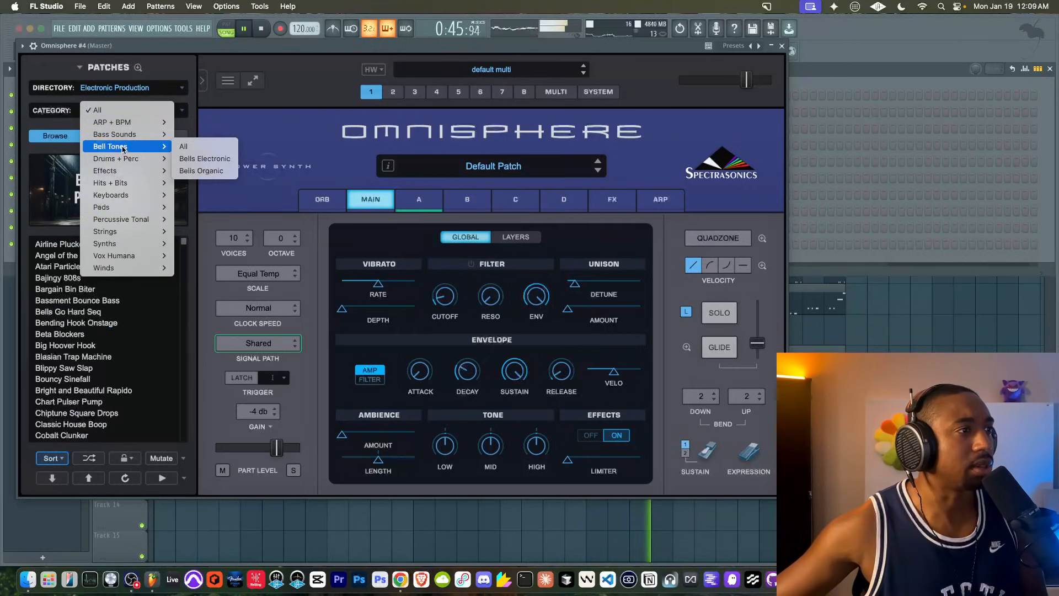
pyautogui.click(197, 149)
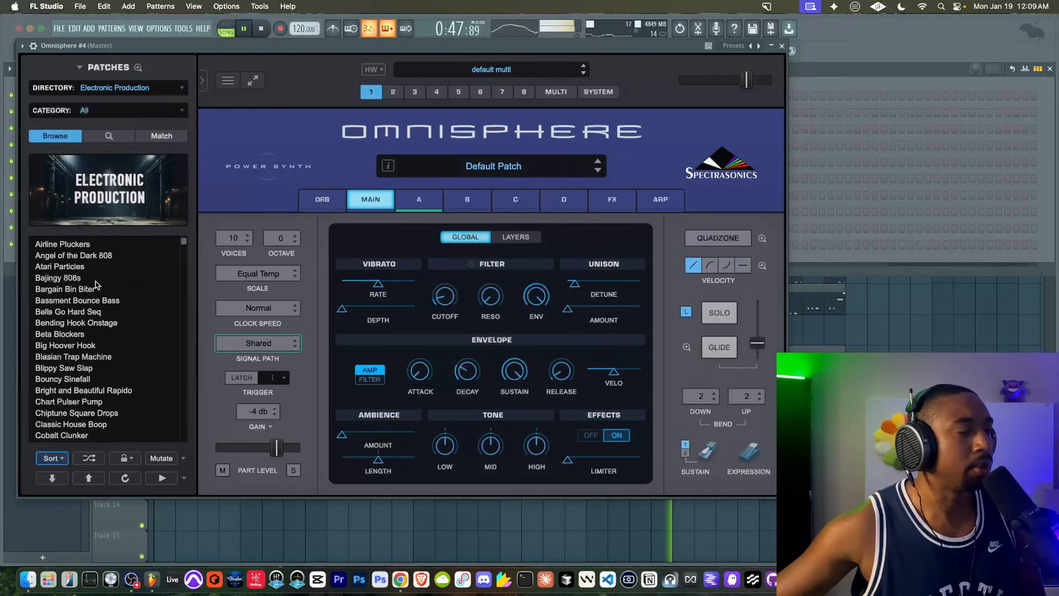
pyautogui.click(89, 458)
pyautogui.click(84, 357)
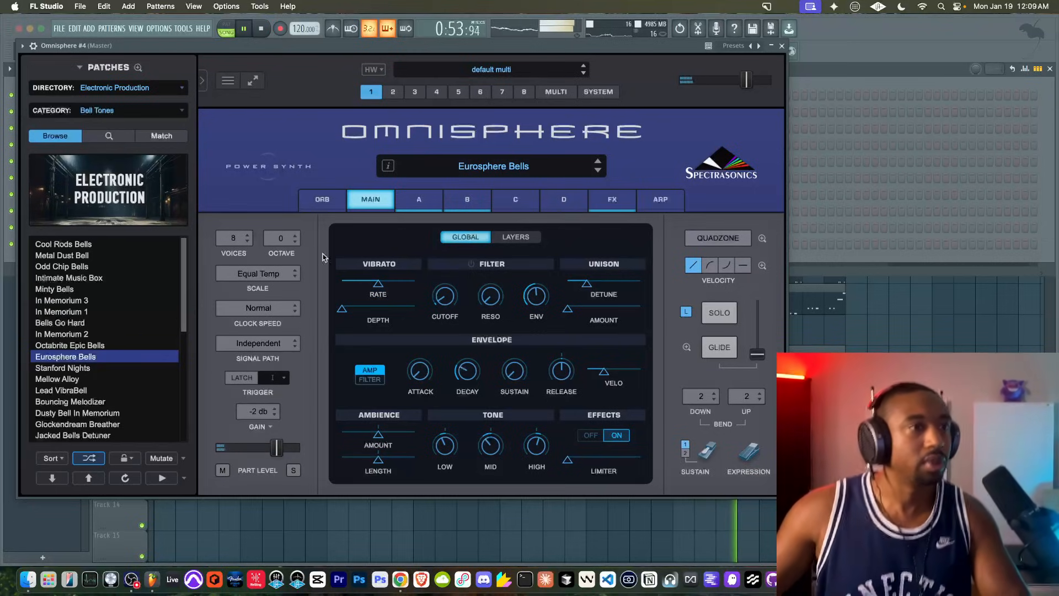
# - Route Omnisphere #4 from the Master to its own mixer track and reopen the instrument
pyautogui.click(782, 47)
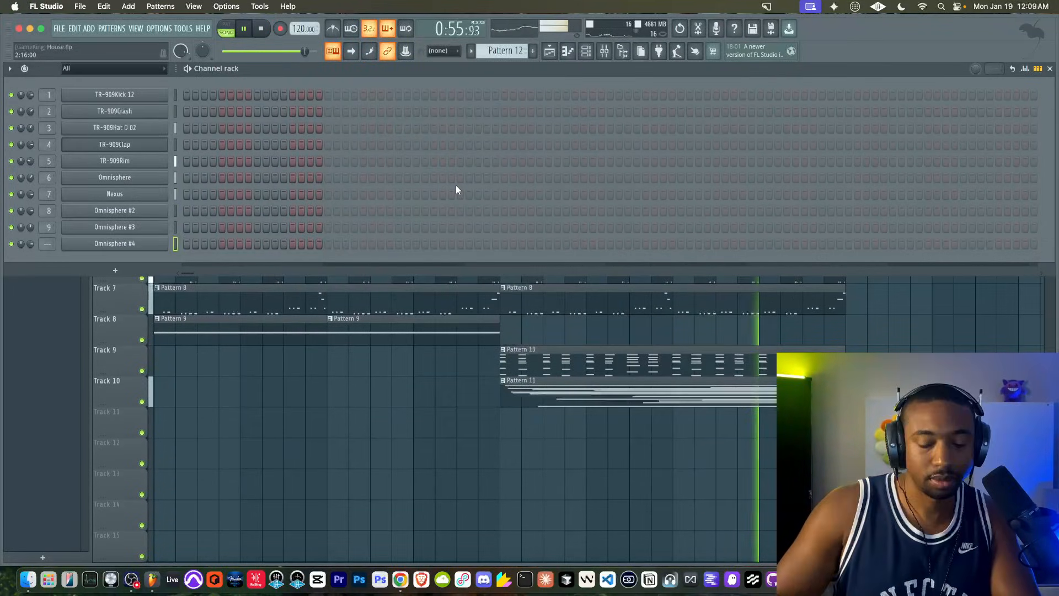
pyautogui.press('F9')
pyautogui.click(128, 243)
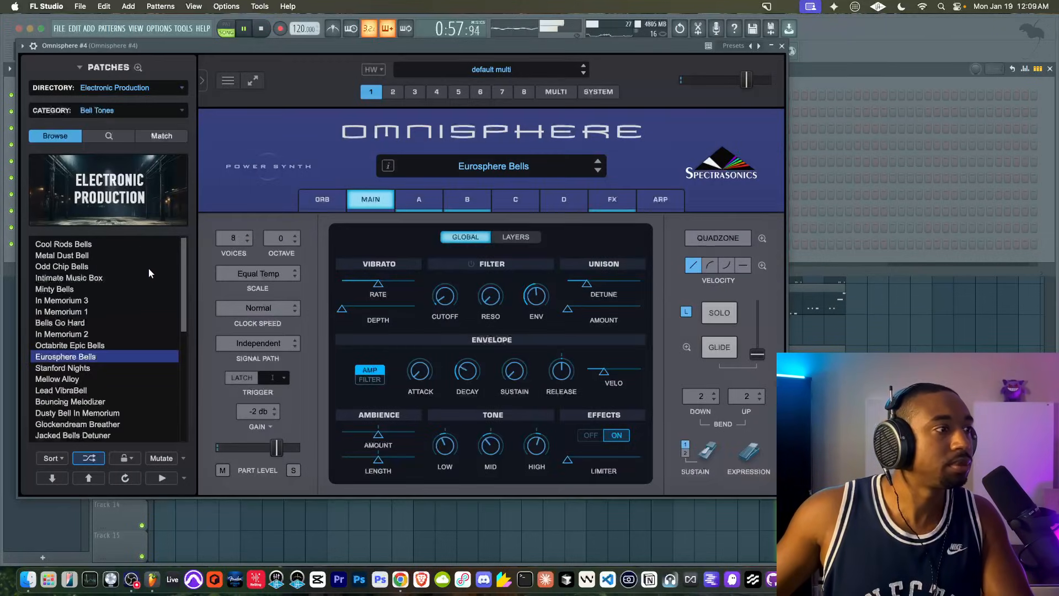
# - Rate the bell patches In Memorium 1, 2 and 3 five stars and load In Memorium 2 in Omnisphere #4
pyautogui.click(72, 312)
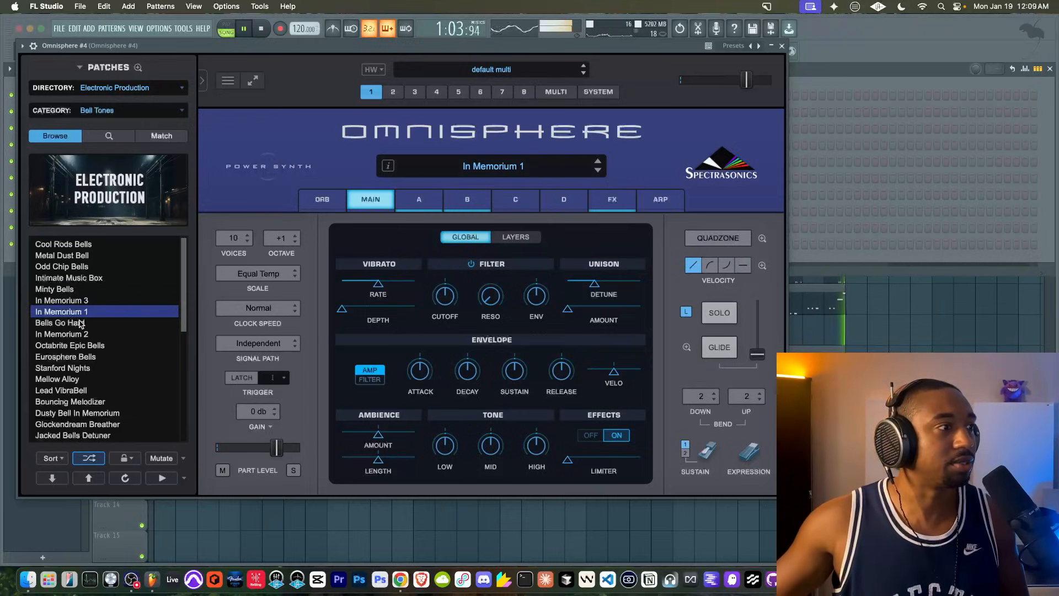
pyautogui.click(52, 457)
pyautogui.click(61, 469)
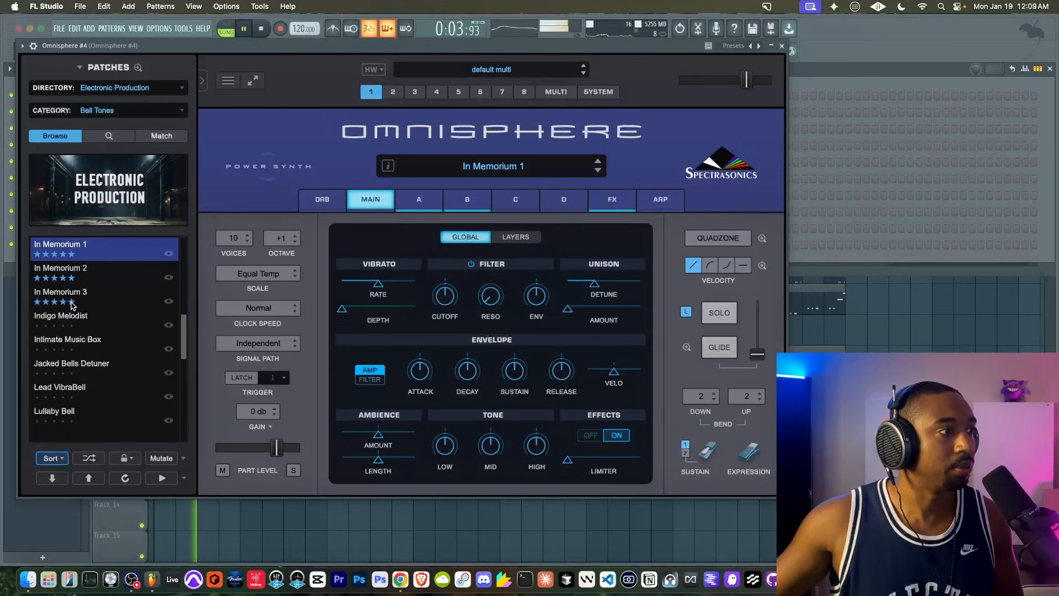
pyautogui.click(62, 456)
pyautogui.click(60, 457)
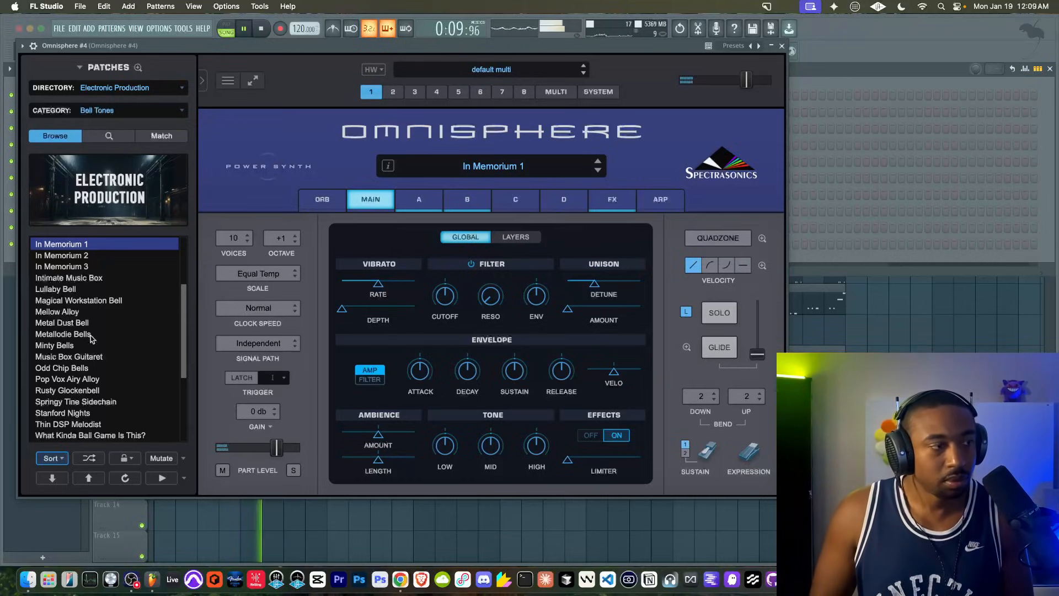
pyautogui.click(72, 256)
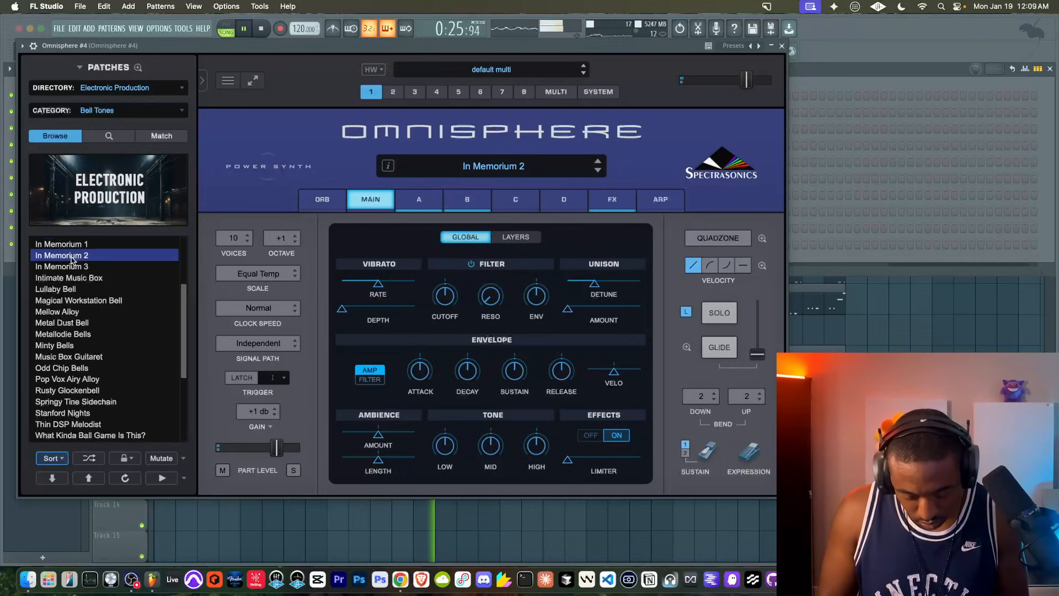
# - Duplicate the full 32-bar arrangement to start at bar 33 and delete the copied Pattern 11 clip on Track 10
pyautogui.click(782, 46)
pyautogui.click(873, 346)
pyautogui.moveTo(905, 437); pyautogui.dragTo(155, 101)
pyautogui.scroll(-3, 386, 276)
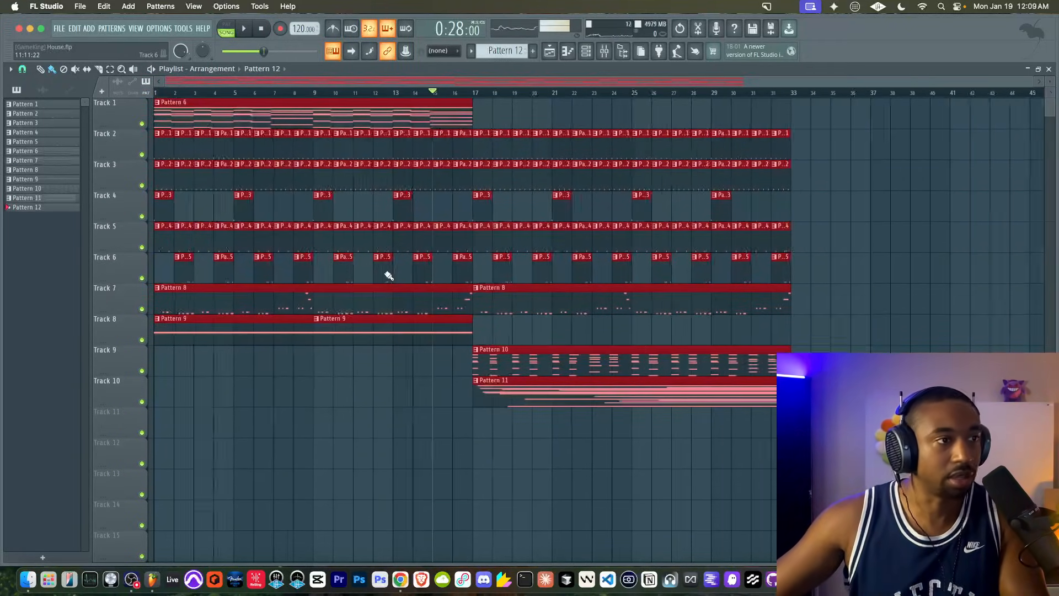
pyautogui.hotkey('ctrl', 'b')
pyautogui.click(639, 367)
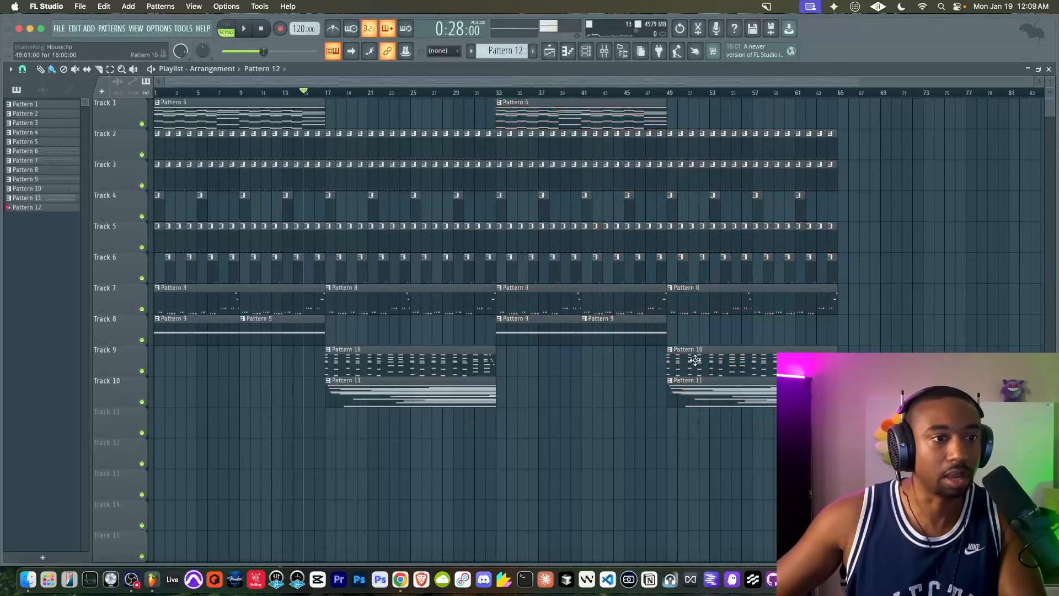
pyautogui.rightClick(690, 393)
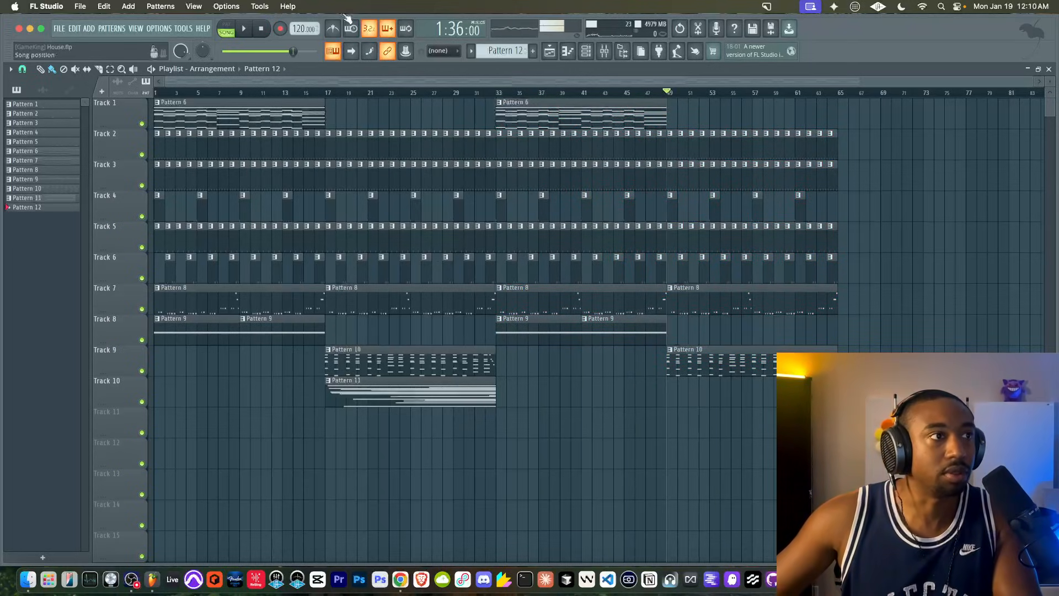
# - Record an Omnisphere #4 bell part into Pattern 12 over the copied section from bar 49 to about bar 64
pyautogui.click(280, 29)
pyautogui.click(584, 52)
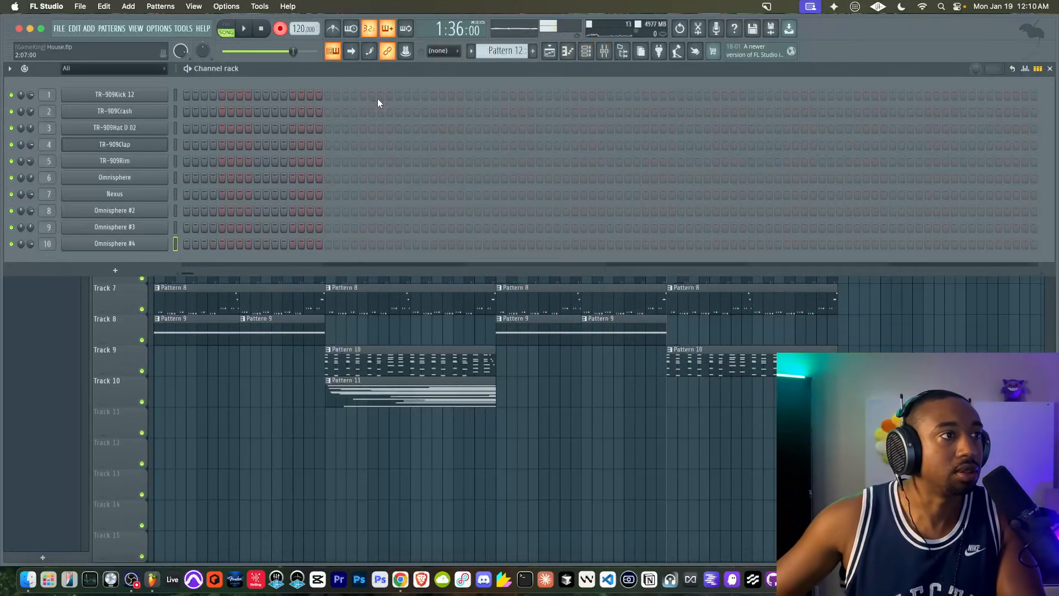
pyautogui.press('F6')
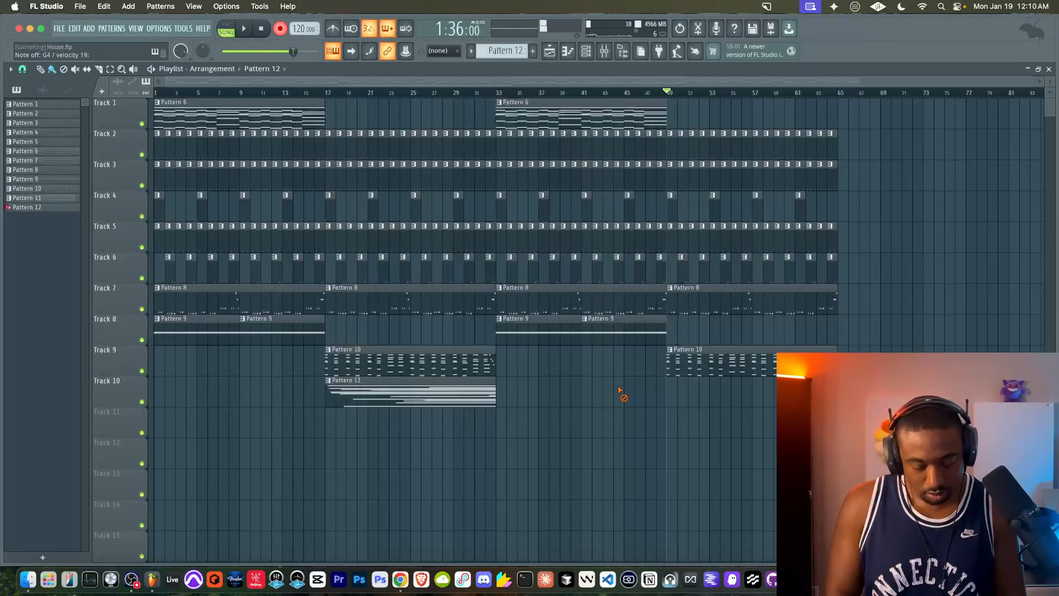
pyautogui.press('space')
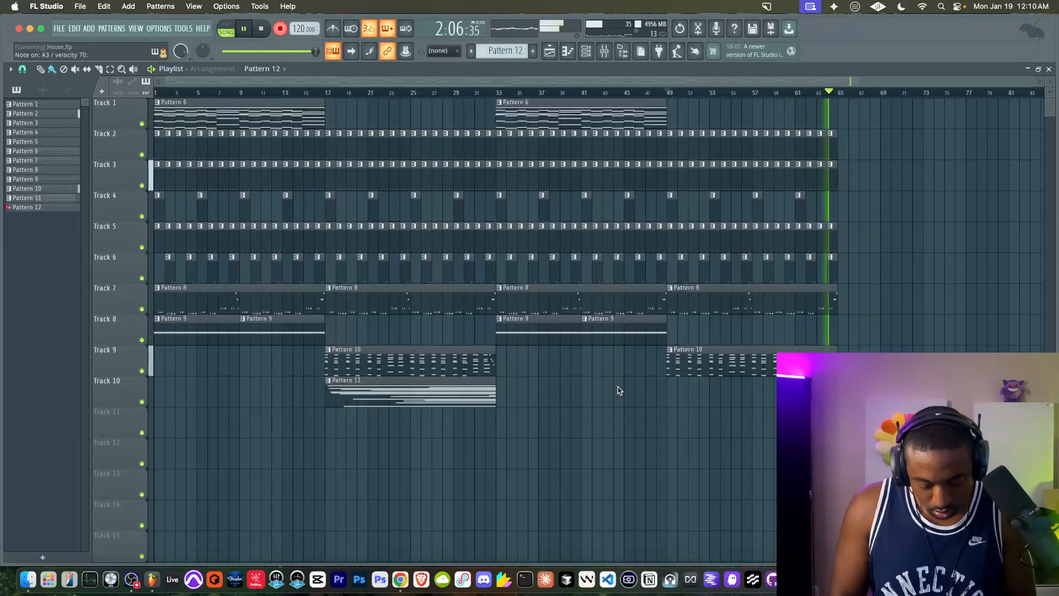
pyautogui.press('space')
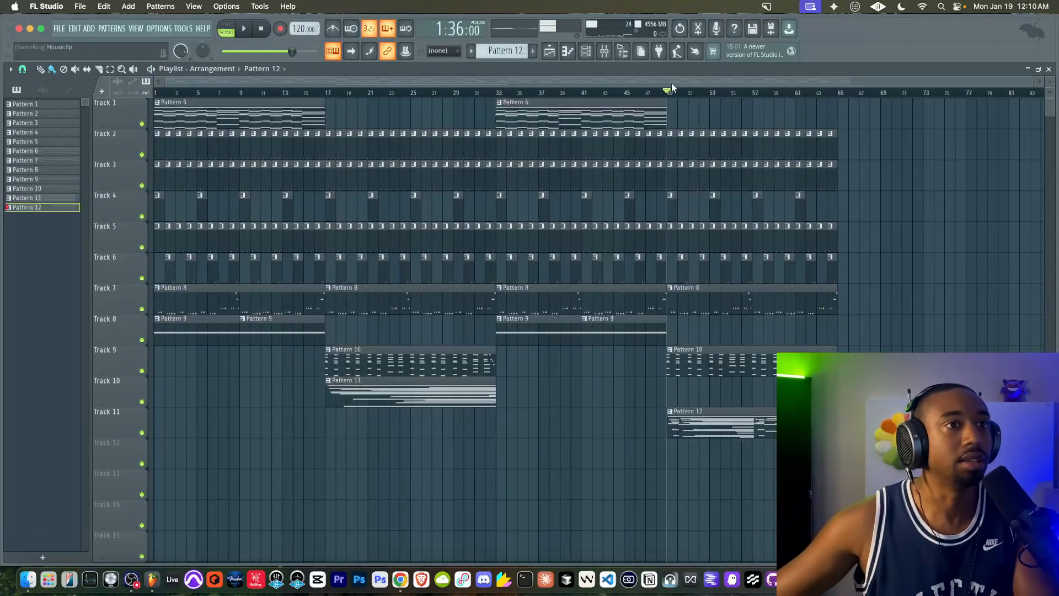
# - Play back the bell recording from bar 49 and set the Omnisphere #4 channel volume to 54%
pyautogui.press('space')
pyautogui.press('F6')
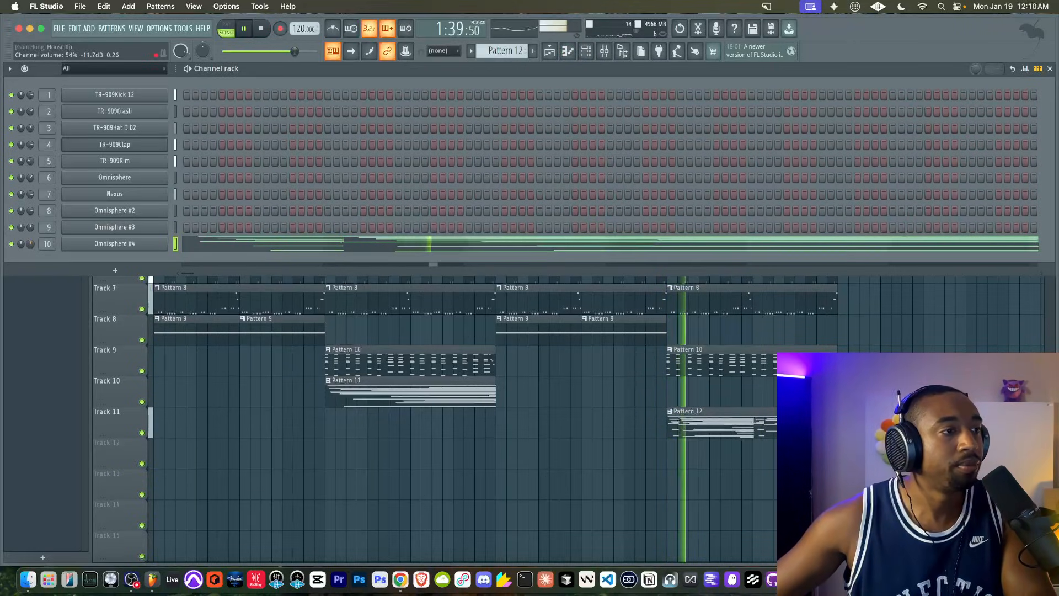
pyautogui.press('F6')
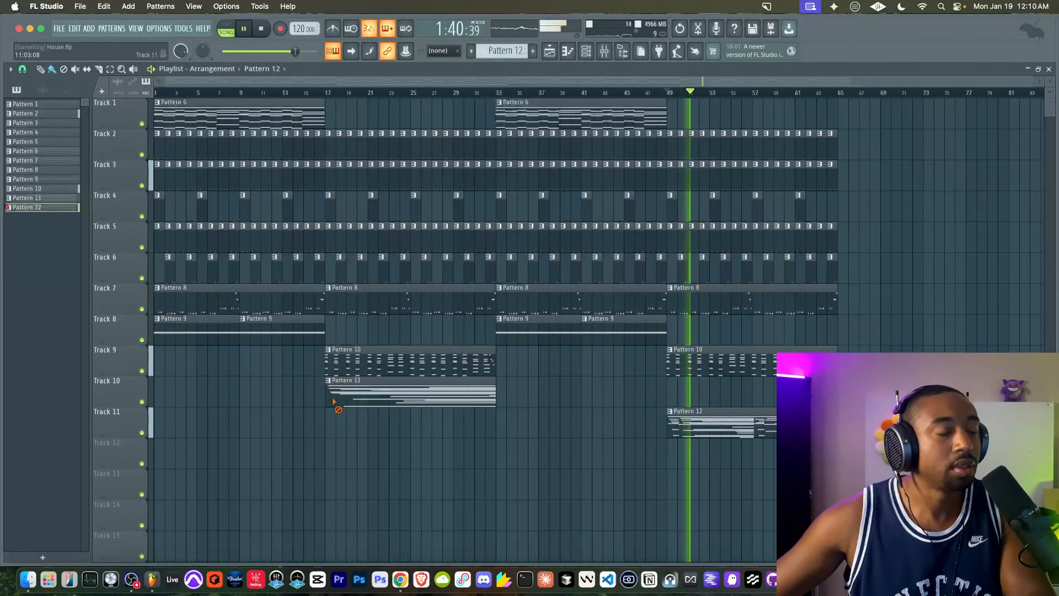
# - Switch to the empty Pattern 13 for the next part
pyautogui.click(586, 52)
pyautogui.scroll(-1, 512, 51)
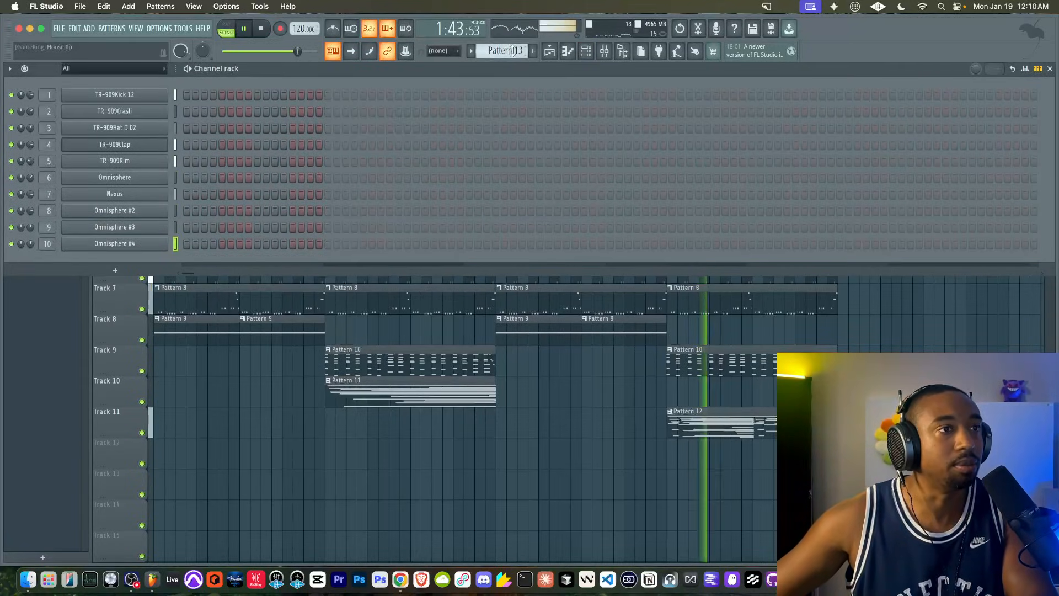
pyautogui.press('F6')
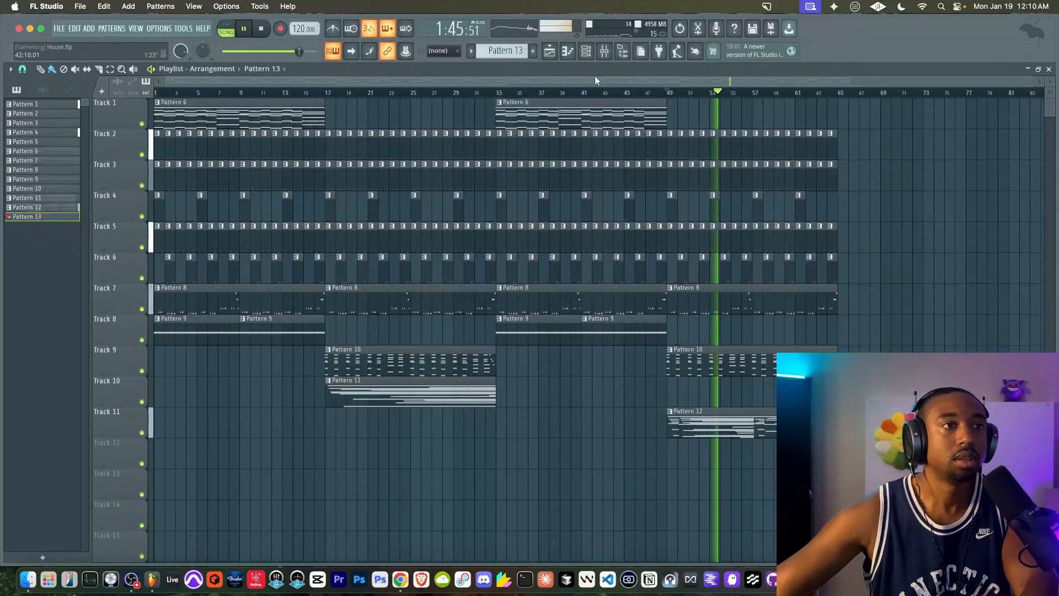
# - Mute the Nexus channel and add a fifth Omnisphere channel to the channel rack
pyautogui.click(586, 51)
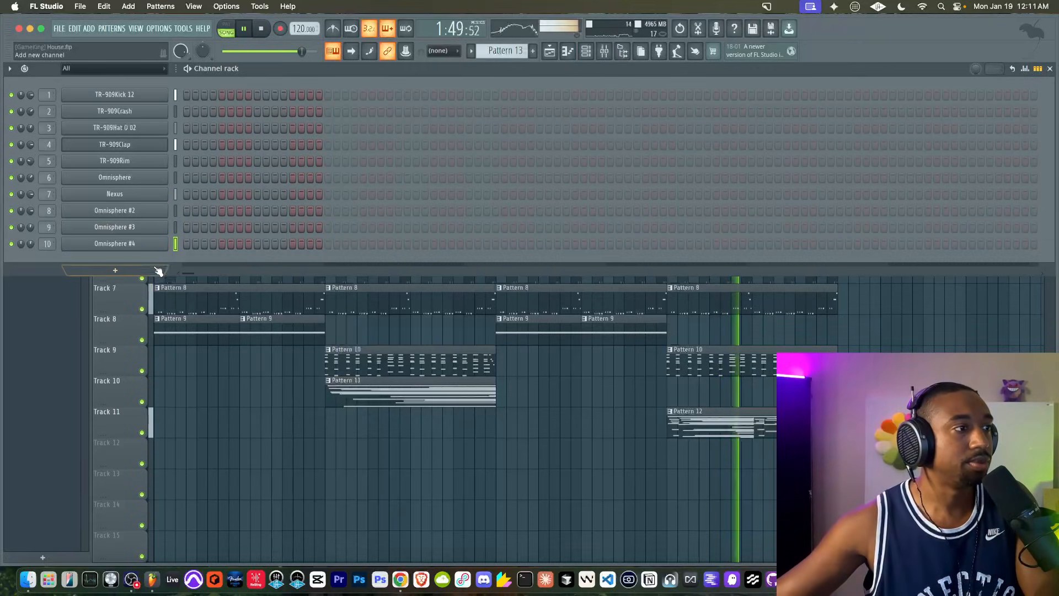
pyautogui.press('F6')
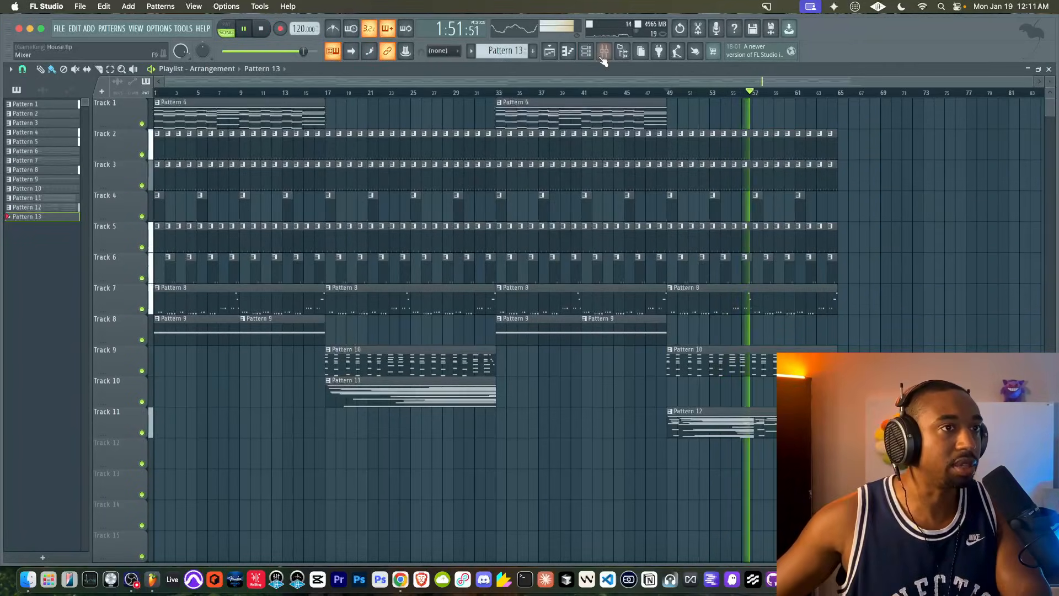
pyautogui.press('F6')
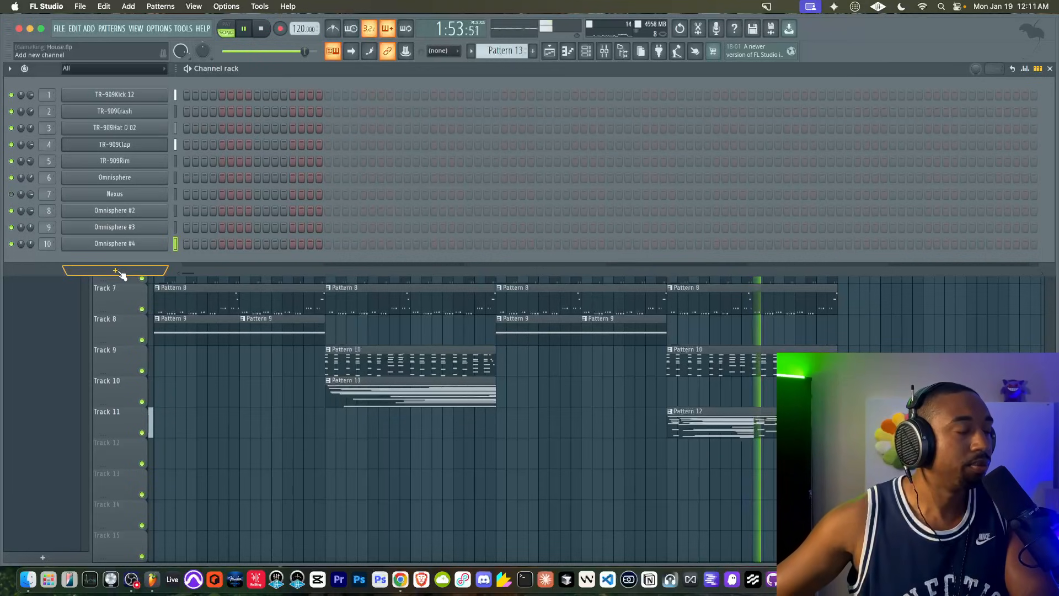
pyautogui.click(119, 272)
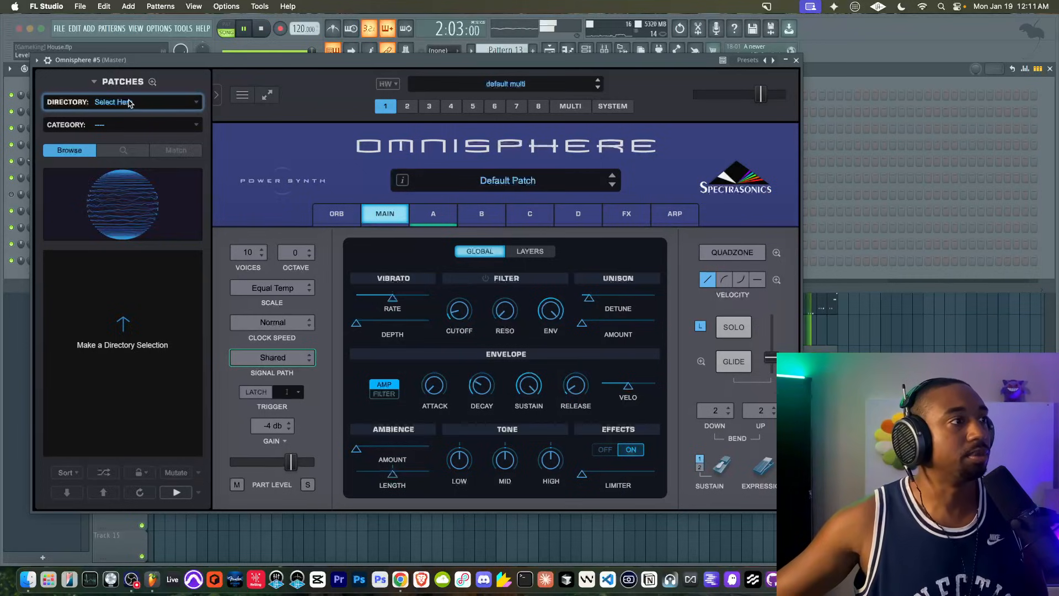
# - Set the Omnisphere #5 patch directory to Electronic Production and the category to all Bass Sounds
pyautogui.click(130, 103)
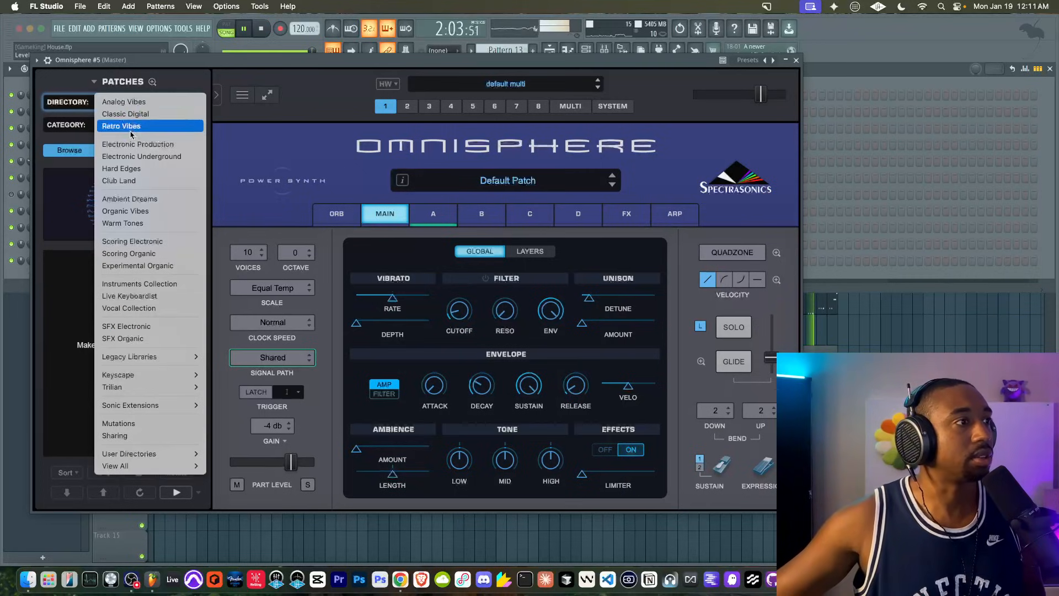
pyautogui.click(131, 141)
pyautogui.click(130, 125)
pyautogui.moveTo(131, 154)
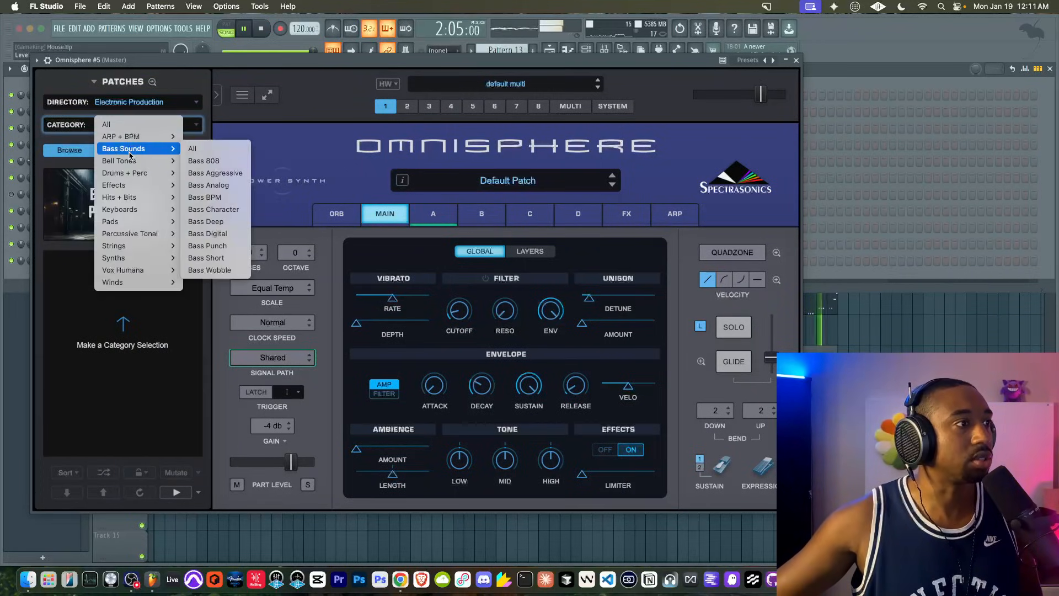
pyautogui.click(219, 153)
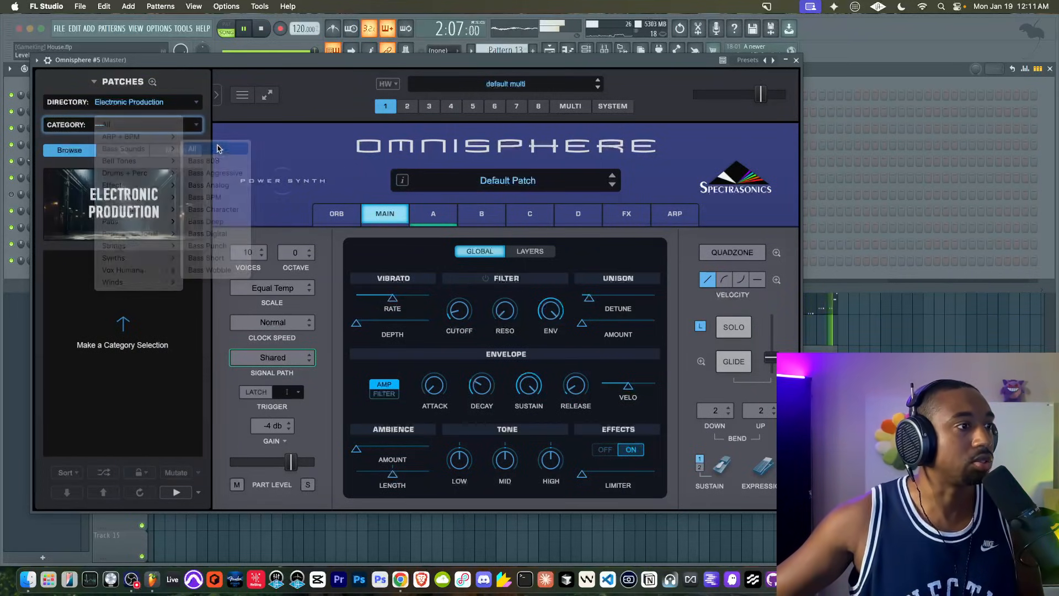
# - Shuffle the bass list and audition Claymore Bass, Battery Acid Bass Pluck, Reductive Reasoning, Cyber Fist Punch and Brass Knuckles
pyautogui.click(104, 472)
pyautogui.click(108, 384)
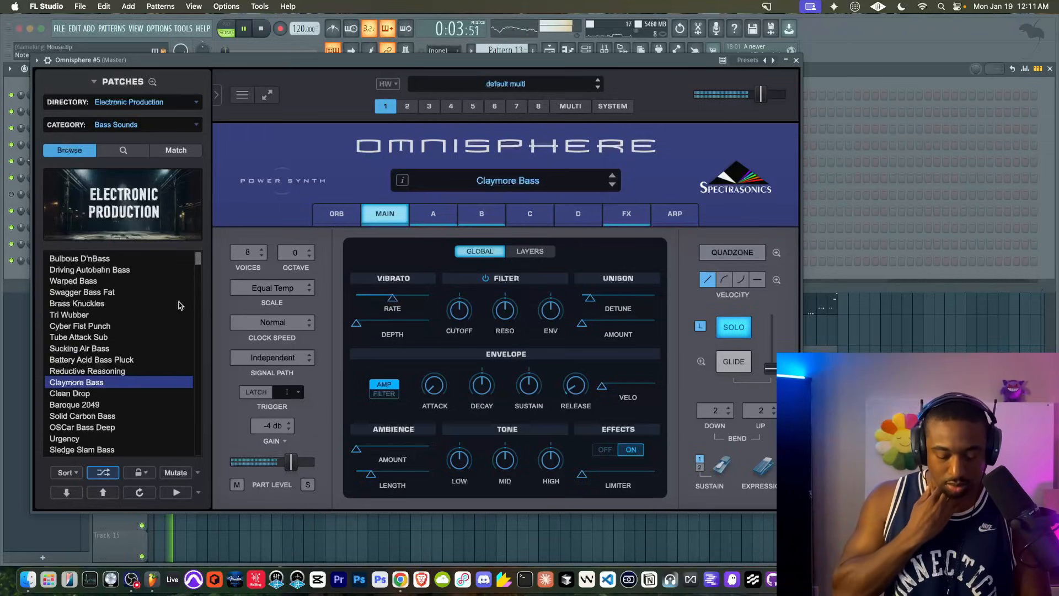
pyautogui.click(112, 359)
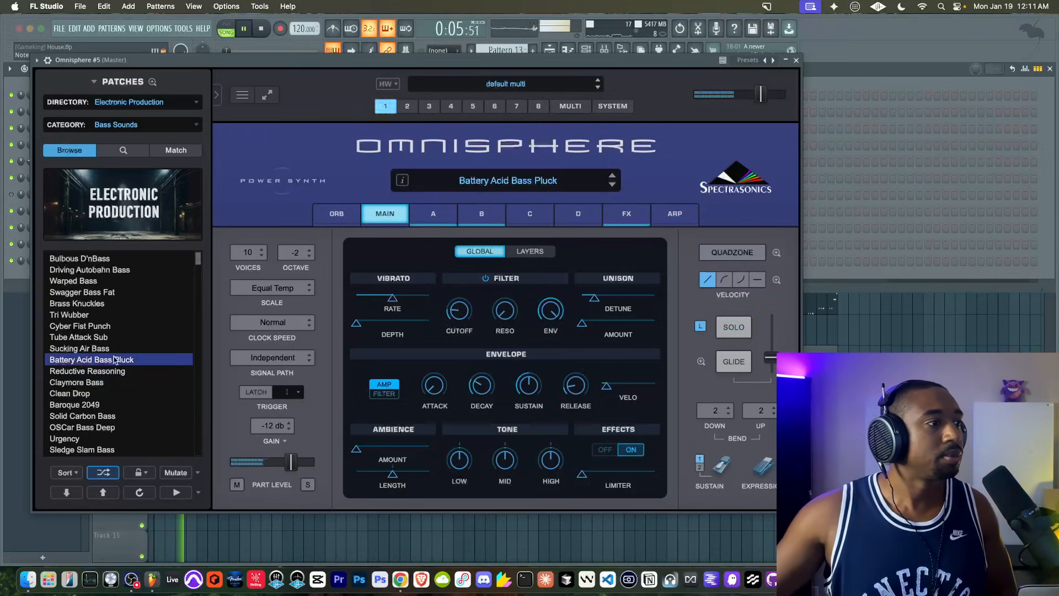
pyautogui.click(120, 372)
pyautogui.click(117, 359)
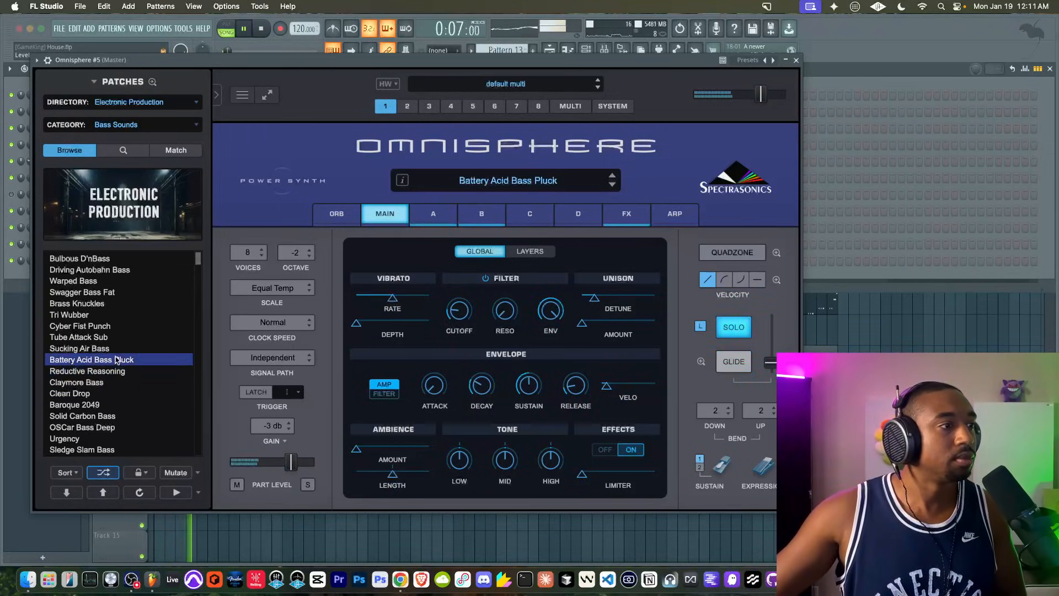
pyautogui.click(108, 326)
pyautogui.click(125, 304)
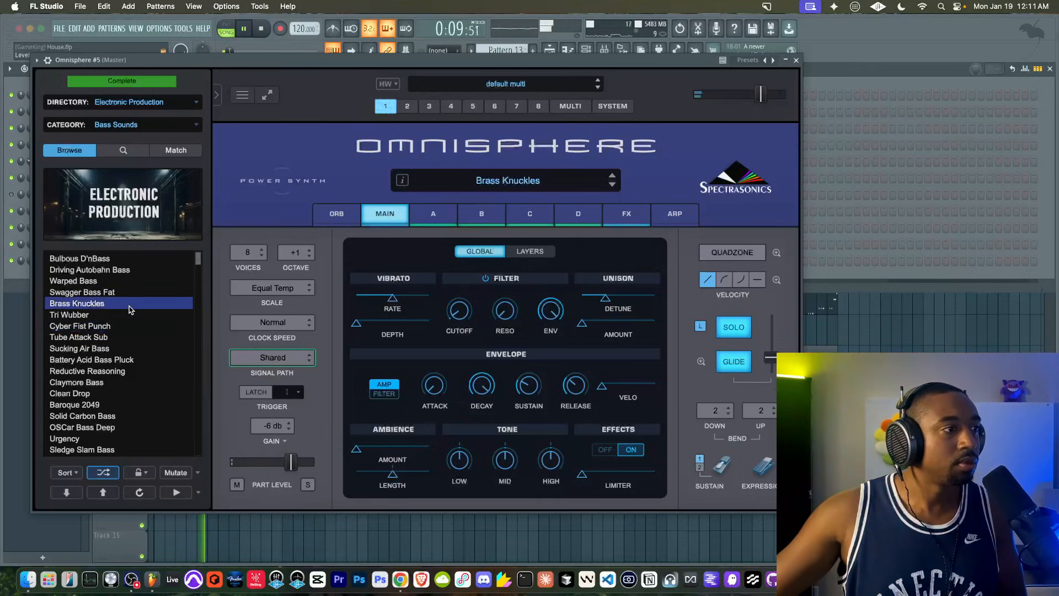
# - Audition the bass patches Tri Wubber, Swagger Bass Fat, Warped Bass, Driving Autobahn Bass, Bulbous D'nBass and Reso FM Bass
pyautogui.click(124, 314)
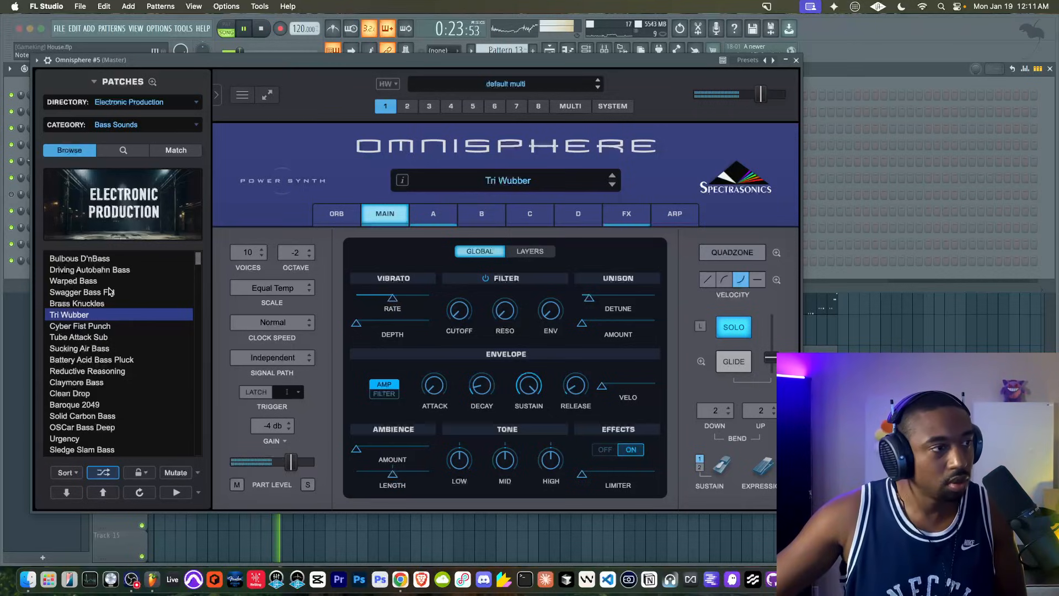
pyautogui.click(110, 291)
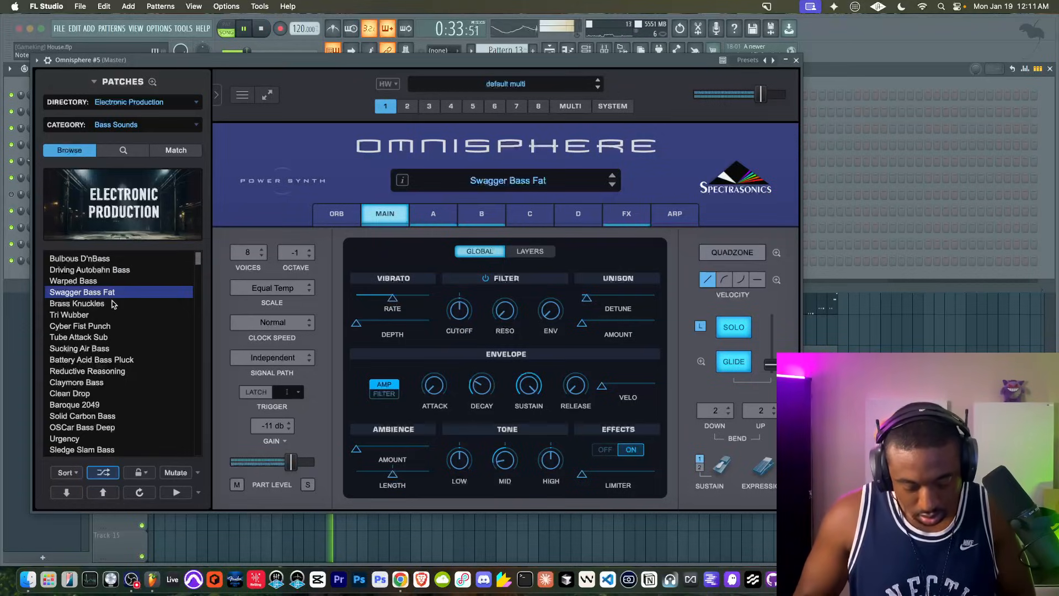
pyautogui.click(112, 282)
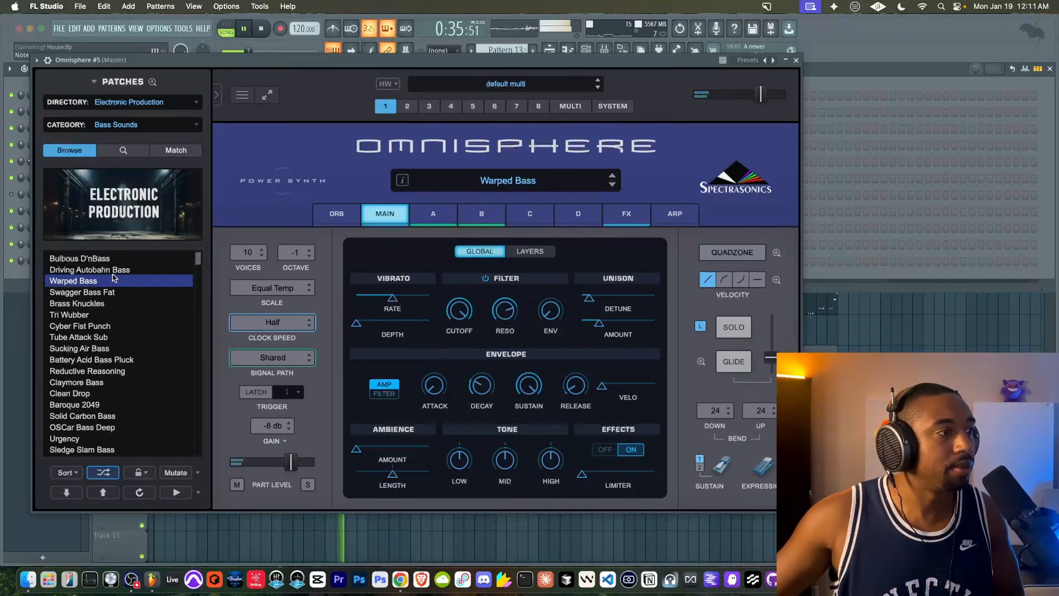
pyautogui.click(114, 270)
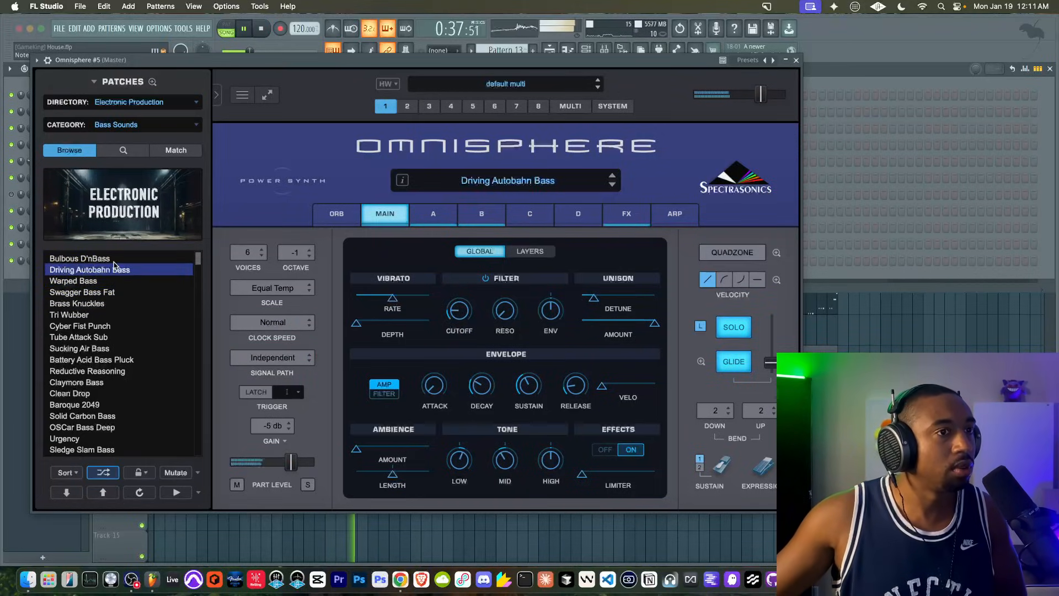
pyautogui.click(110, 259)
pyautogui.scroll(-4, 133, 336)
pyautogui.click(115, 360)
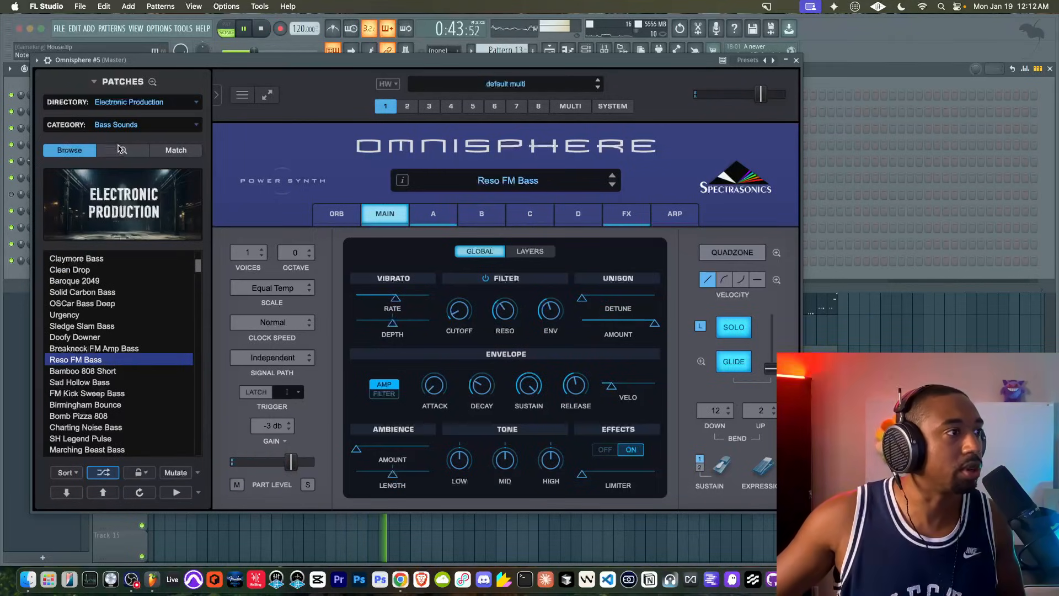
# - Search the bass patches for "fm", audition the matches from Classic FM Bass downward and load FM Born Bass
pyautogui.click(121, 149)
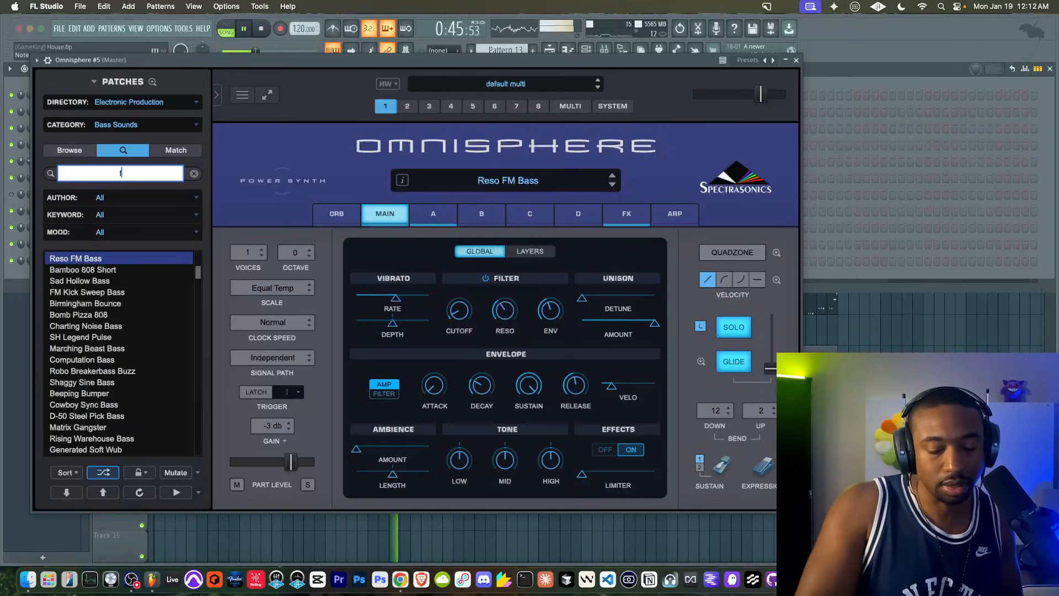
pyautogui.write('fm')
pyautogui.click(116, 259)
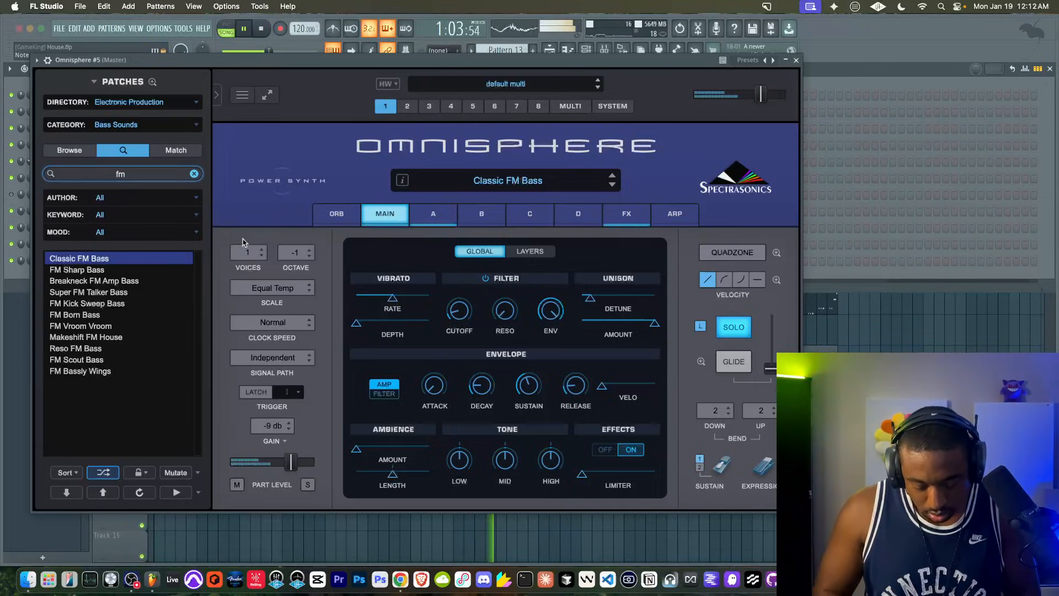
pyautogui.click(138, 268)
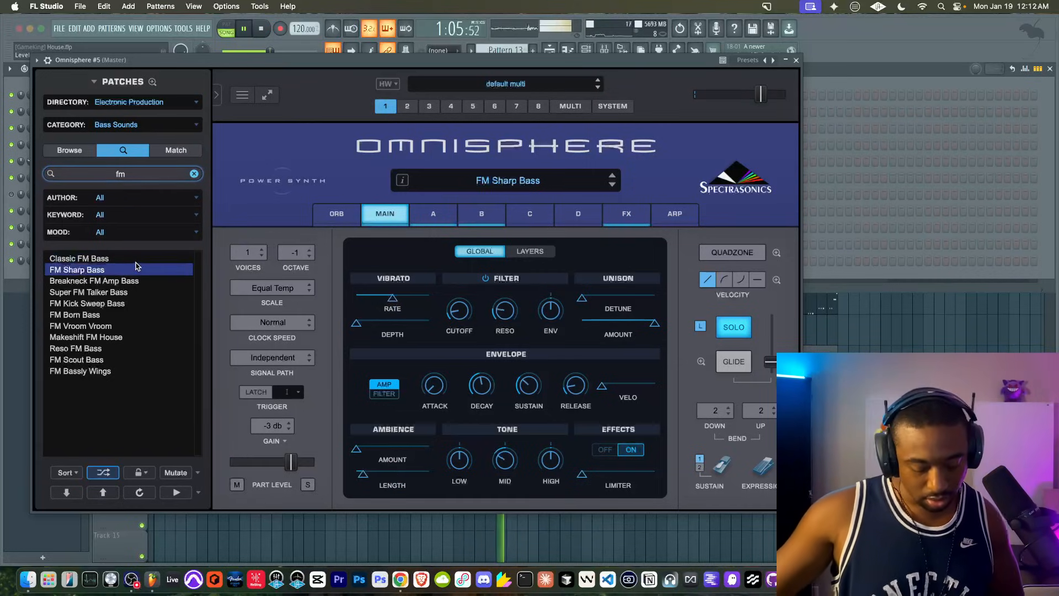
pyautogui.click(109, 282)
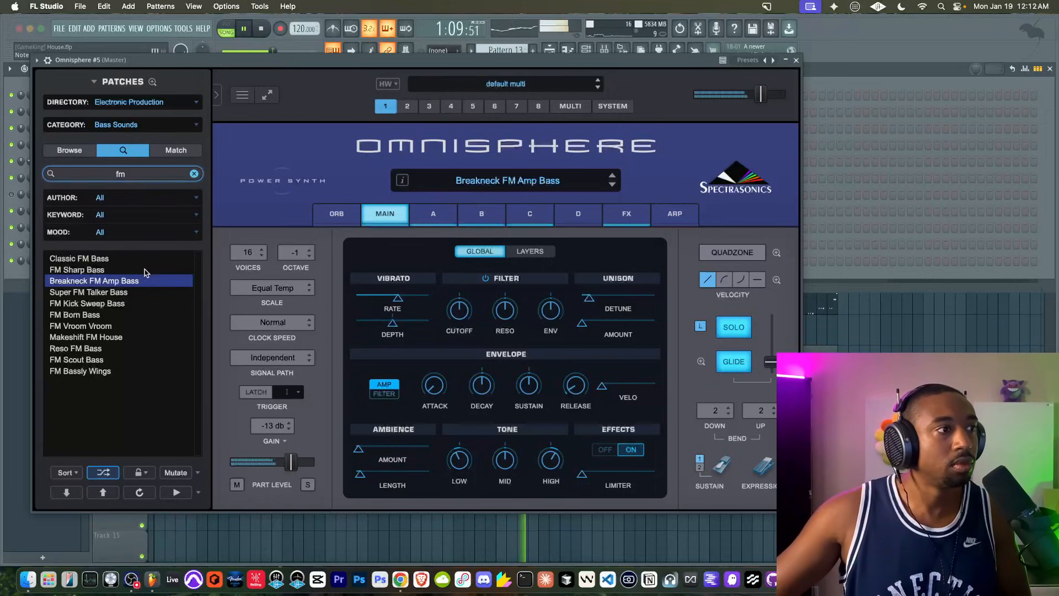
pyautogui.click(109, 294)
pyautogui.click(130, 304)
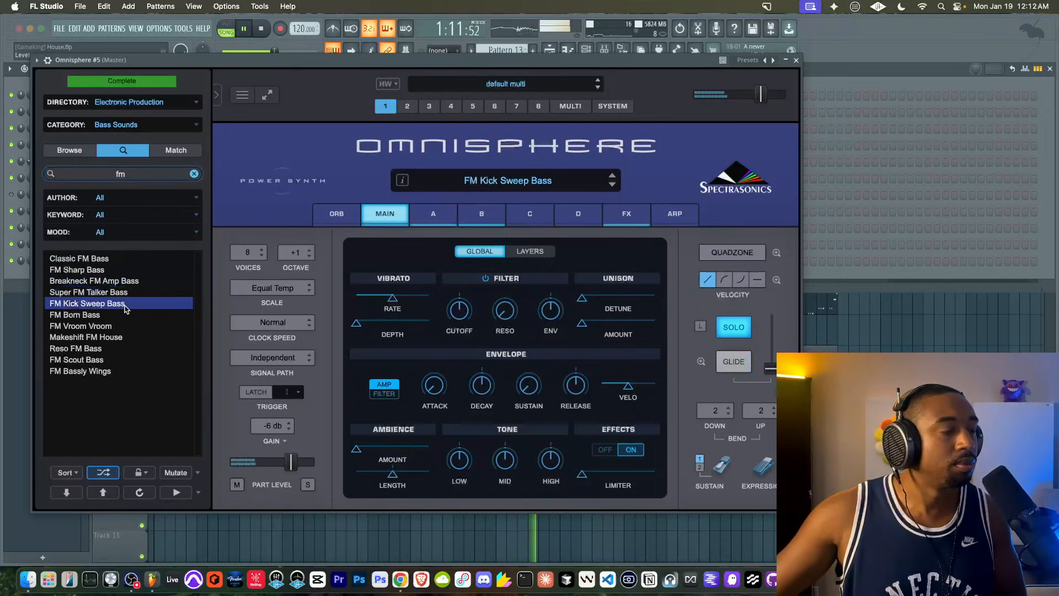
pyautogui.press('Down')
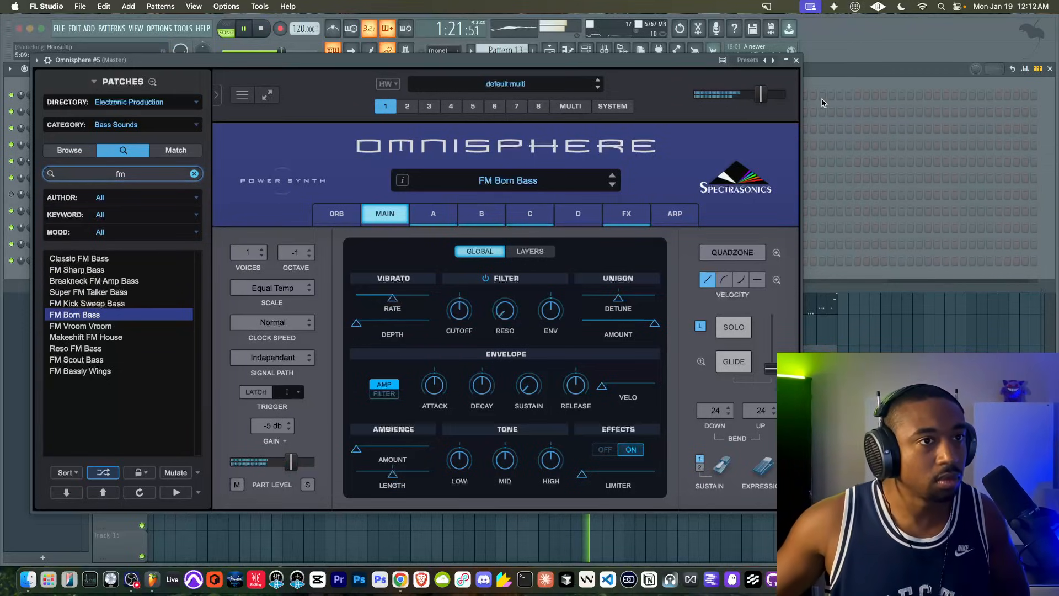
# - Record the Omnisphere #5 bass line into Pattern 13 over bars 1 to 16 of the arrangement and play it back from the start
pyautogui.click(796, 60)
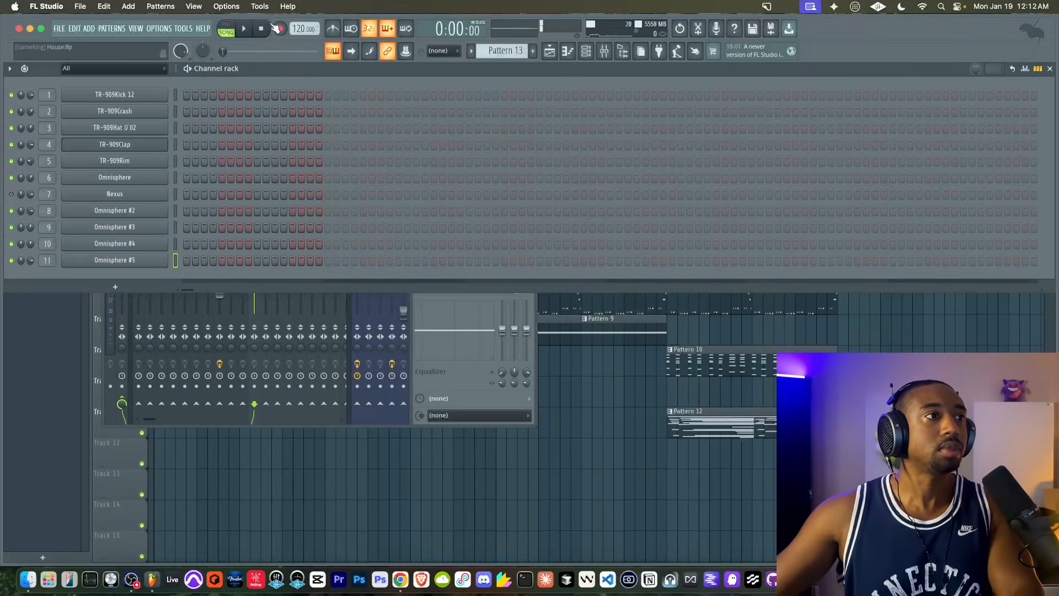
pyautogui.click(455, 372)
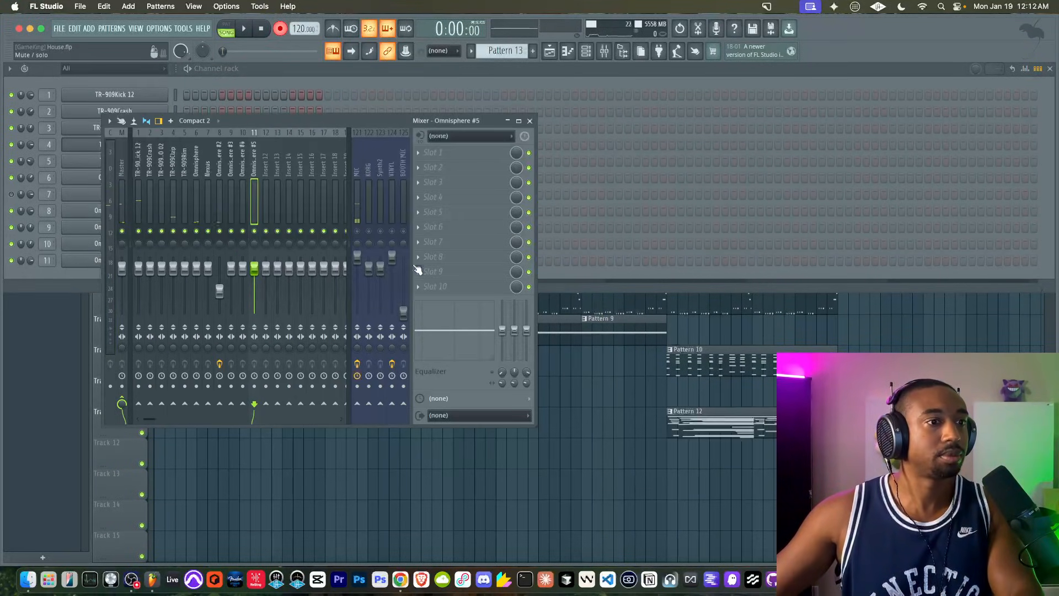
pyautogui.rightClick(574, 458)
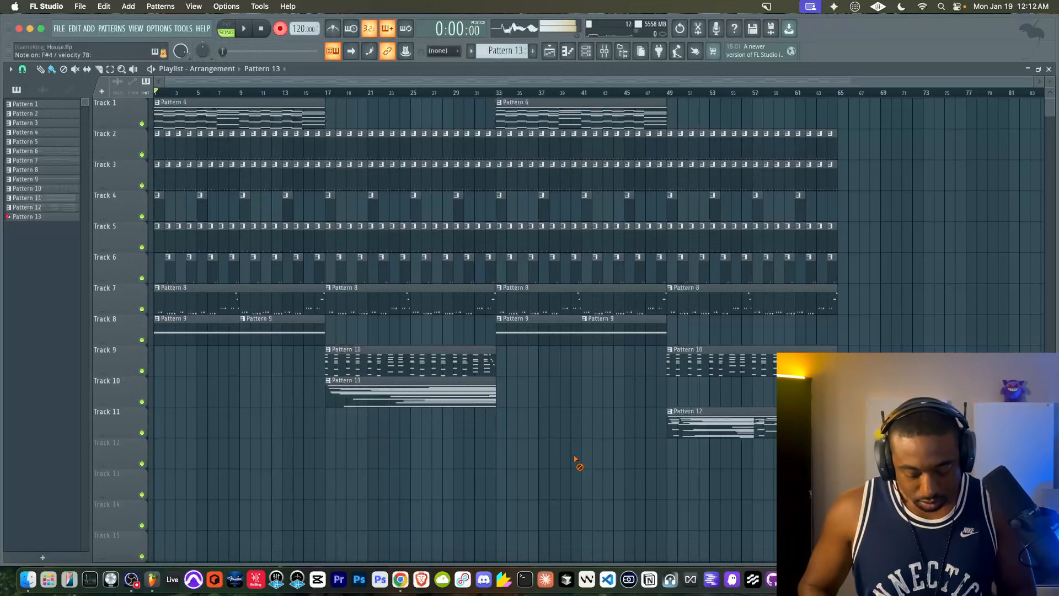
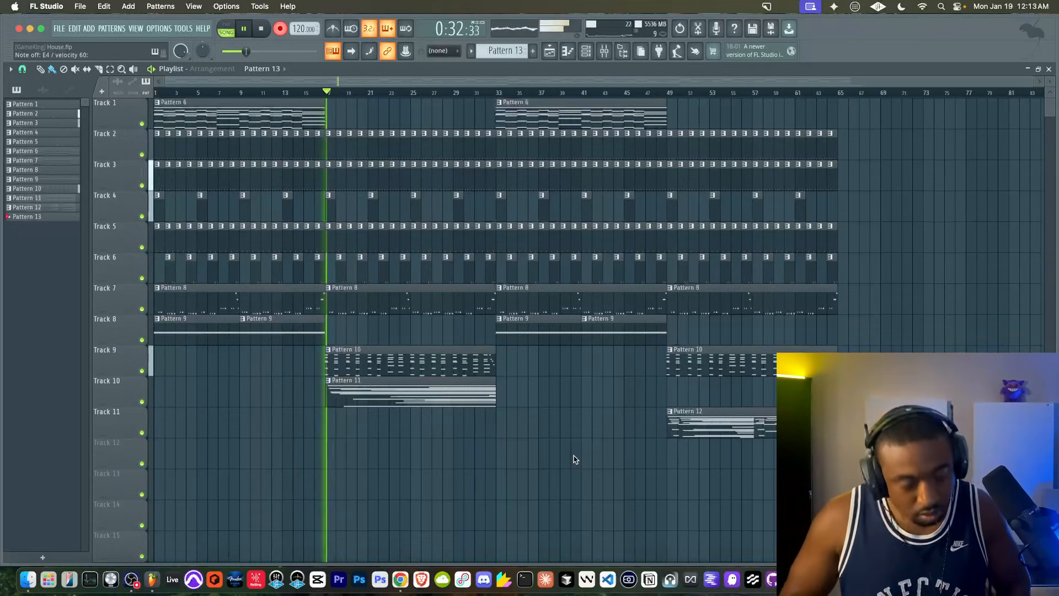
pyautogui.press('space')
pyautogui.press('space')
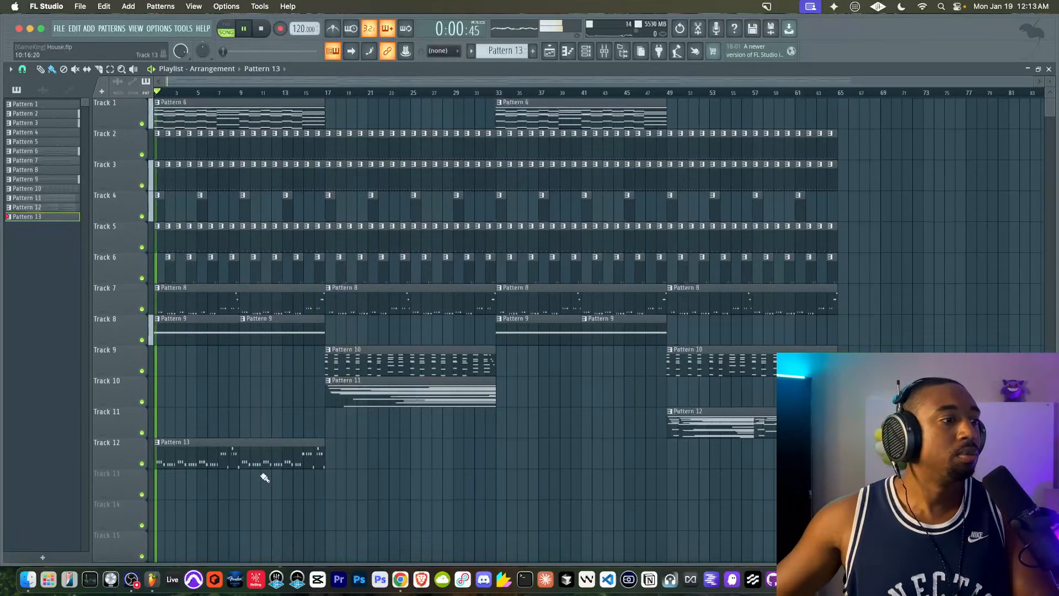
# - Examine the recorded bass notes of Pattern 13 in the piano roll and the channel levels in the mixer
pyautogui.doubleClick(252, 466)
pyautogui.hscroll(-10, 553, 232)
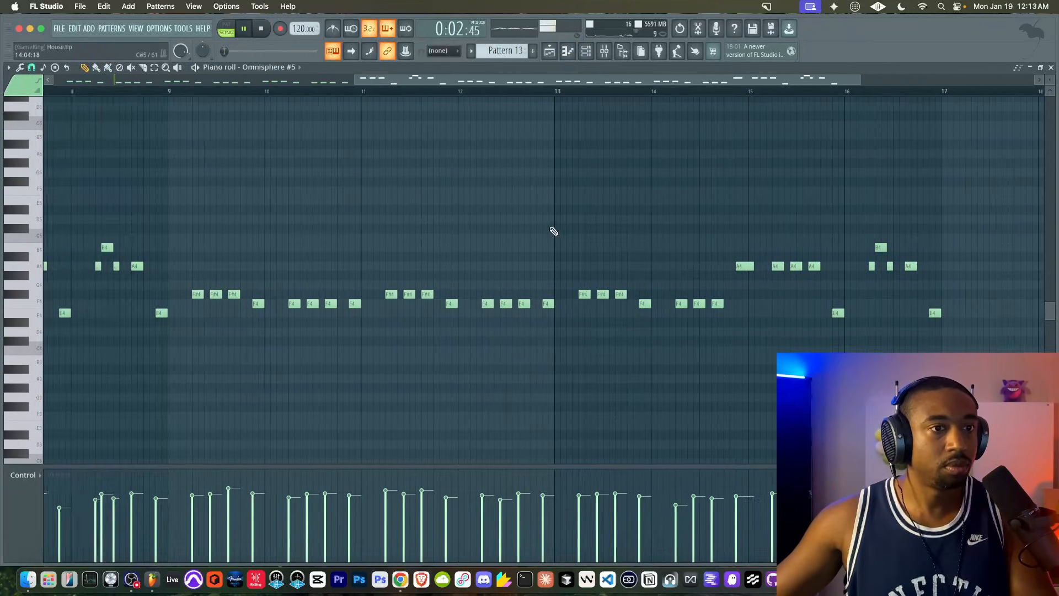
pyautogui.scroll(2, 456, 208)
pyautogui.click(605, 51)
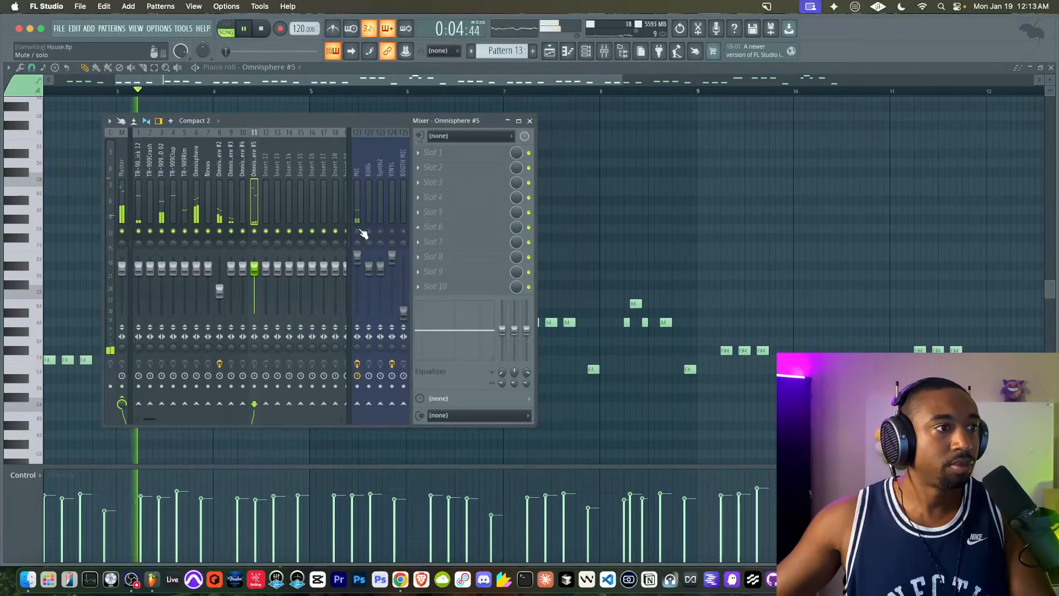
pyautogui.press('Escape')
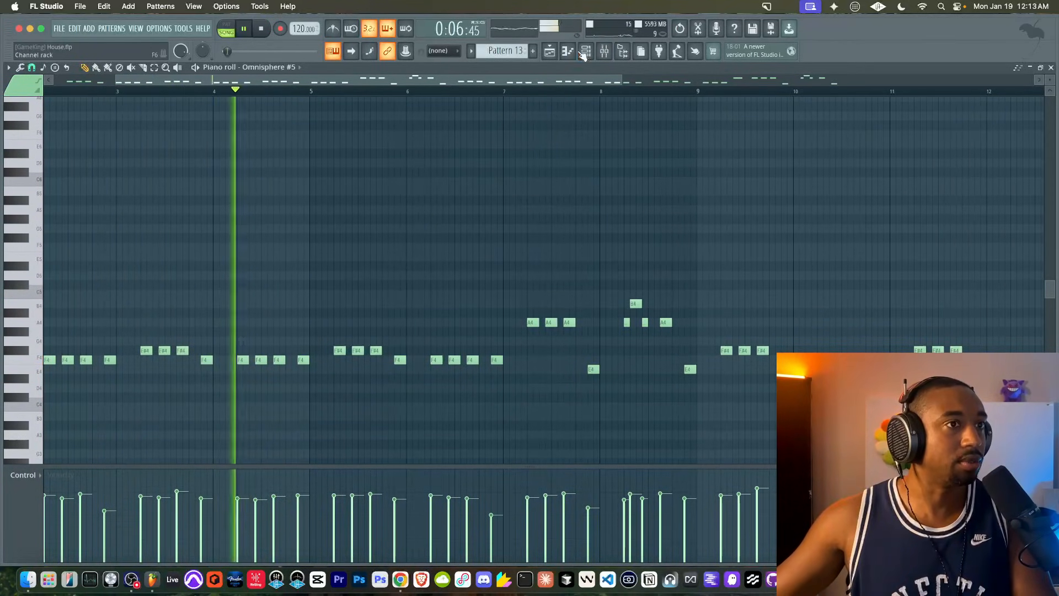
# - Examine the miscellaneous channel settings of Omnisphere #5 and return to the playlist
pyautogui.press('F6')
pyautogui.click(131, 261)
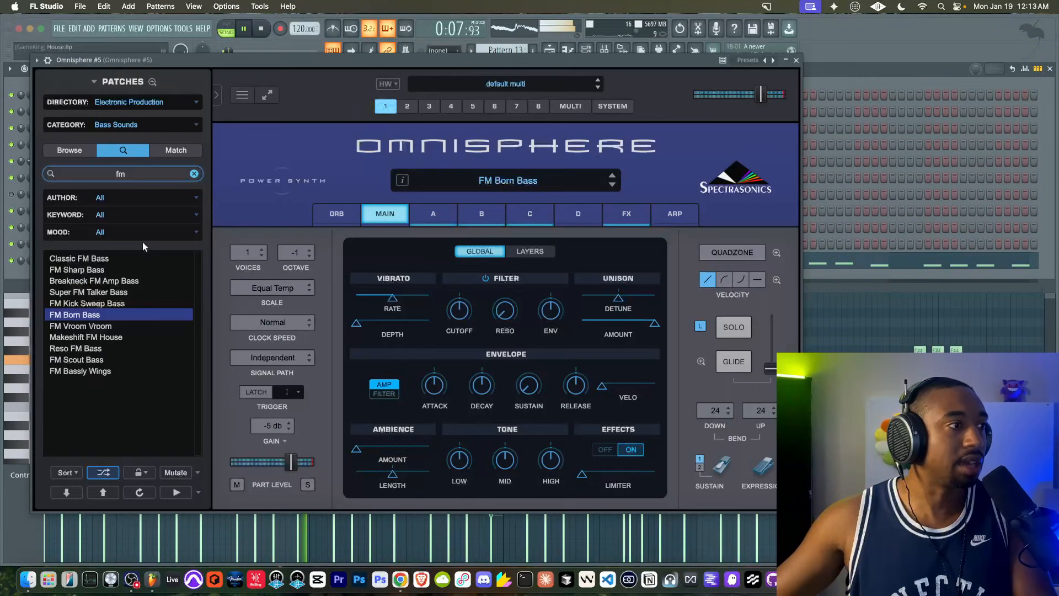
pyautogui.click(93, 80)
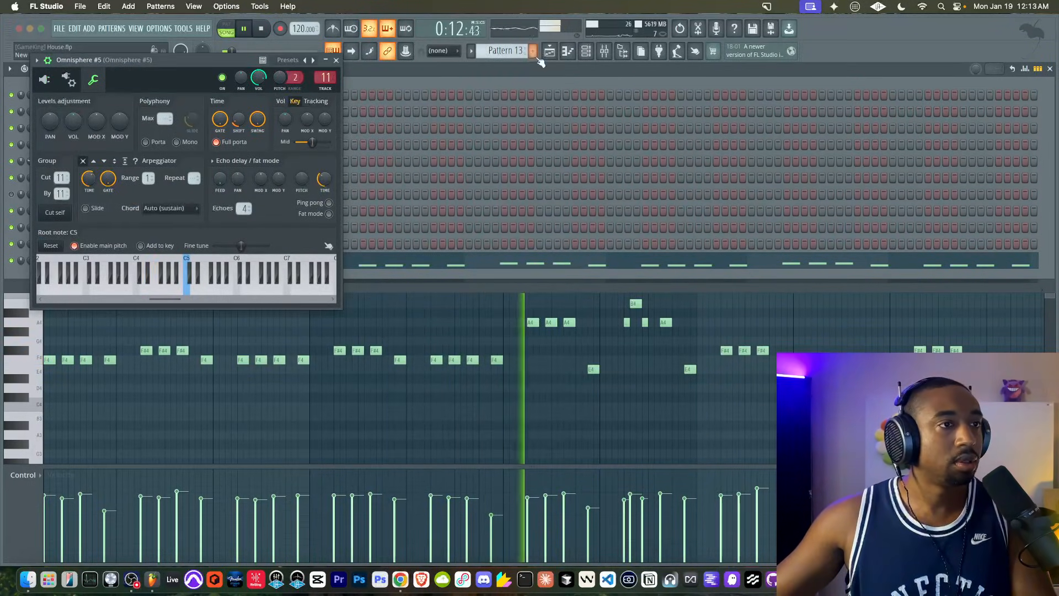
pyautogui.press('F5')
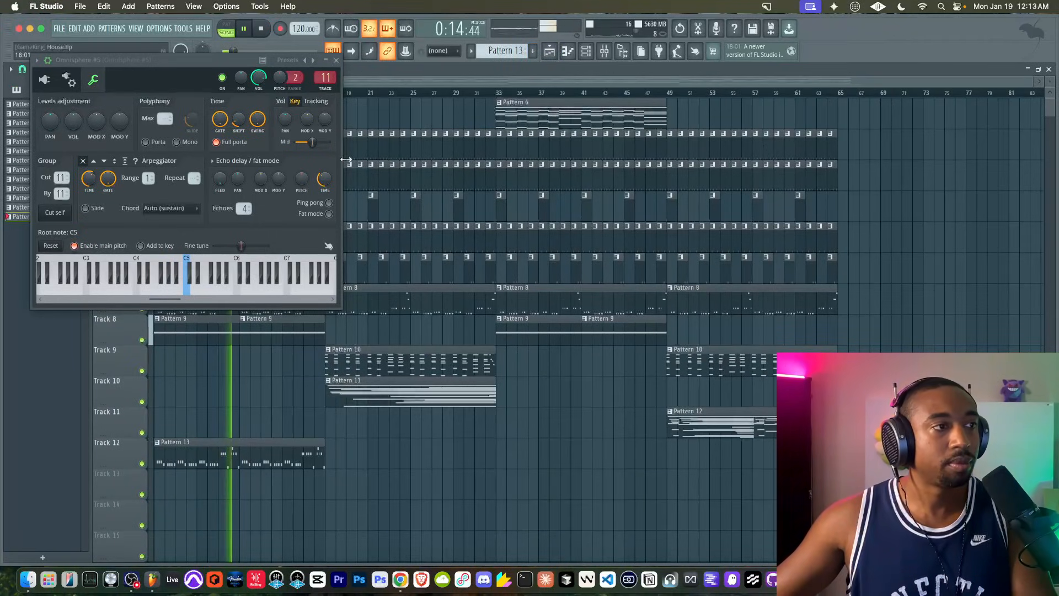
pyautogui.click(336, 60)
# - Audition FM Vroom Vroom on Omnisphere #5, load Makeshift FM House for the bass and inspect its layers A and B
pyautogui.click(588, 50)
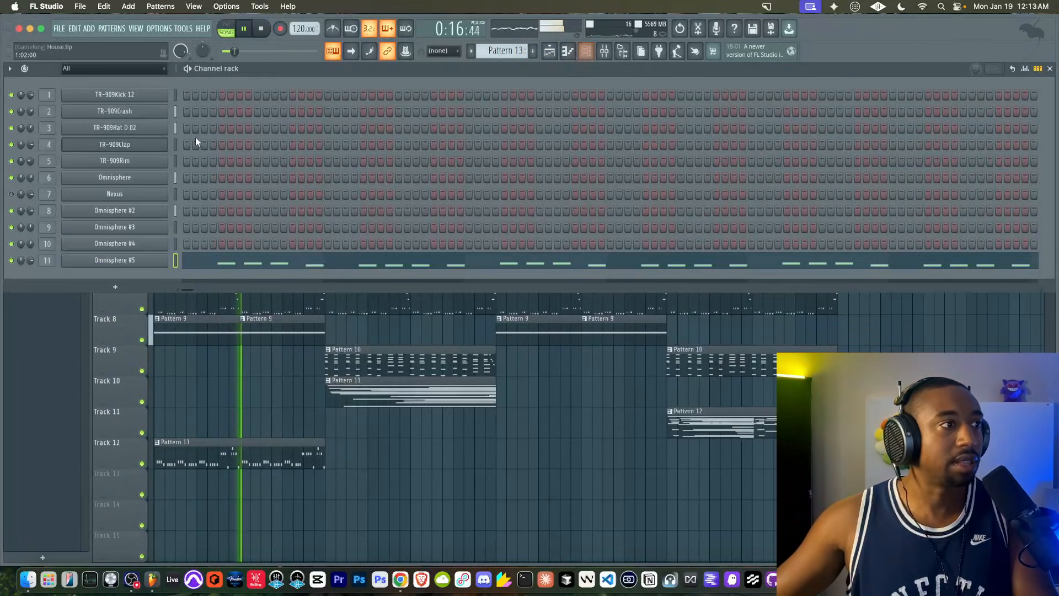
pyautogui.click(129, 259)
pyautogui.click(44, 79)
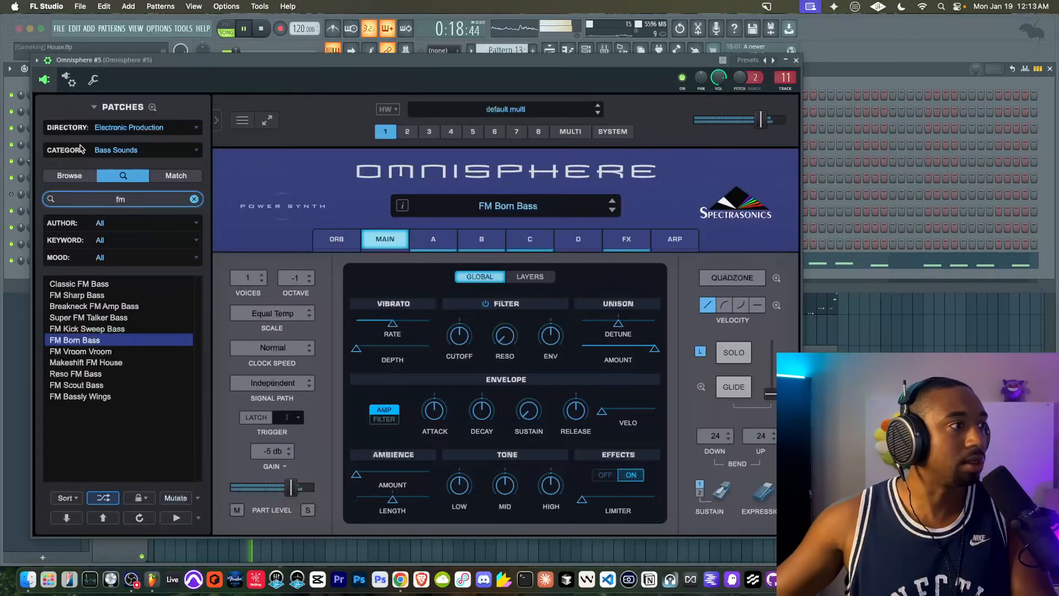
pyautogui.click(102, 351)
pyautogui.click(104, 363)
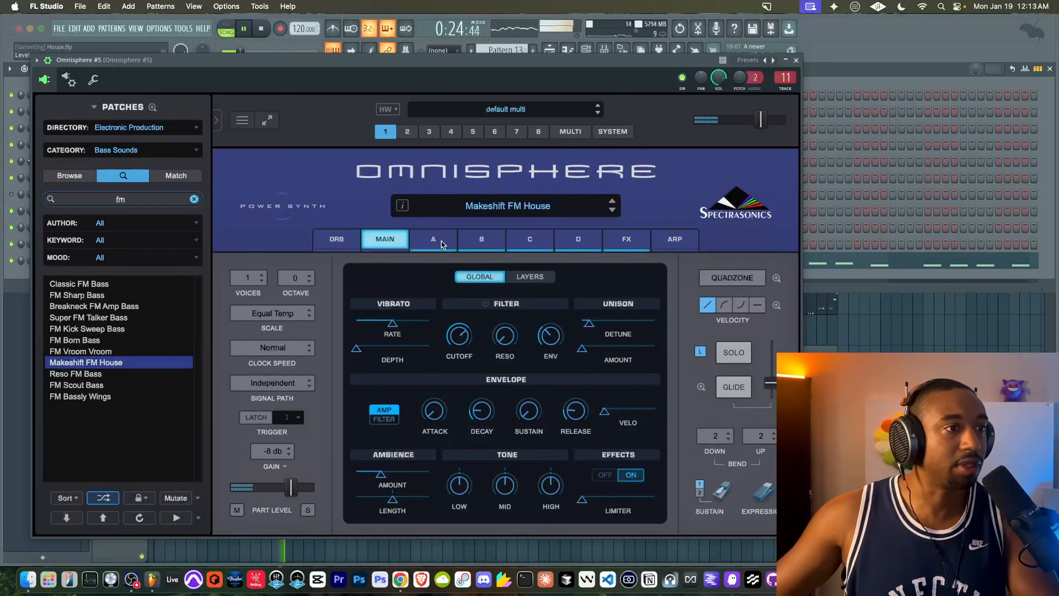
pyautogui.click(441, 242)
pyautogui.click(471, 242)
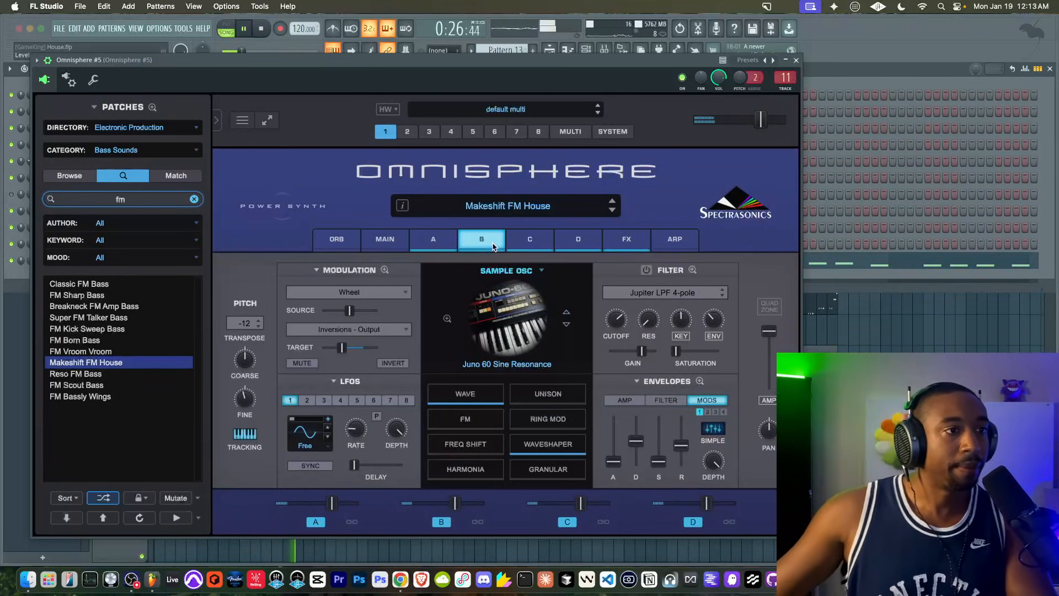
pyautogui.click(796, 60)
# - Copy the Pattern 13 bass clip along Track 12 to bars 17 and 33
pyautogui.click(576, 51)
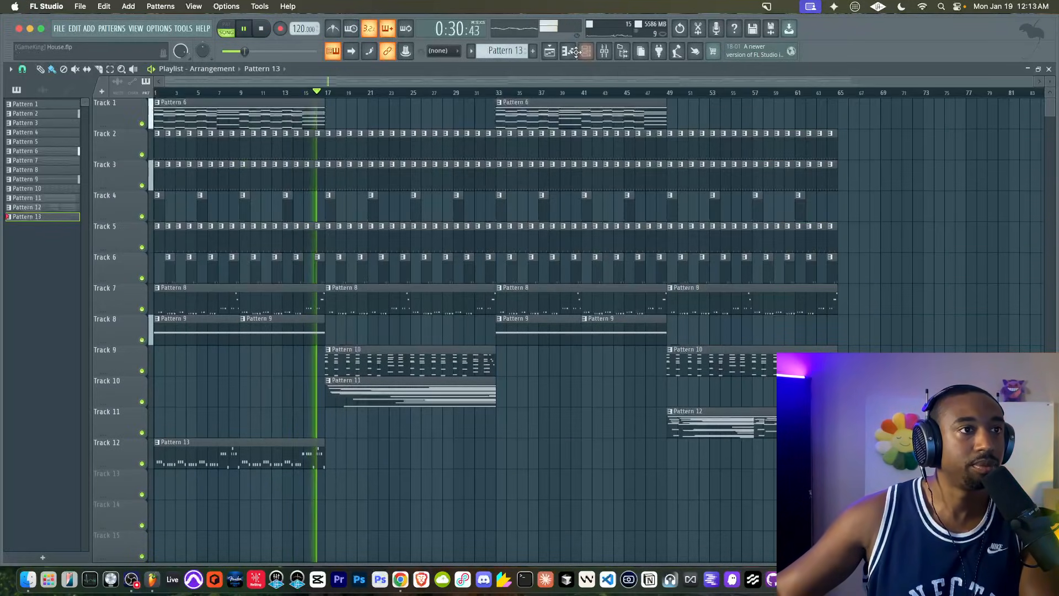
pyautogui.click(276, 448)
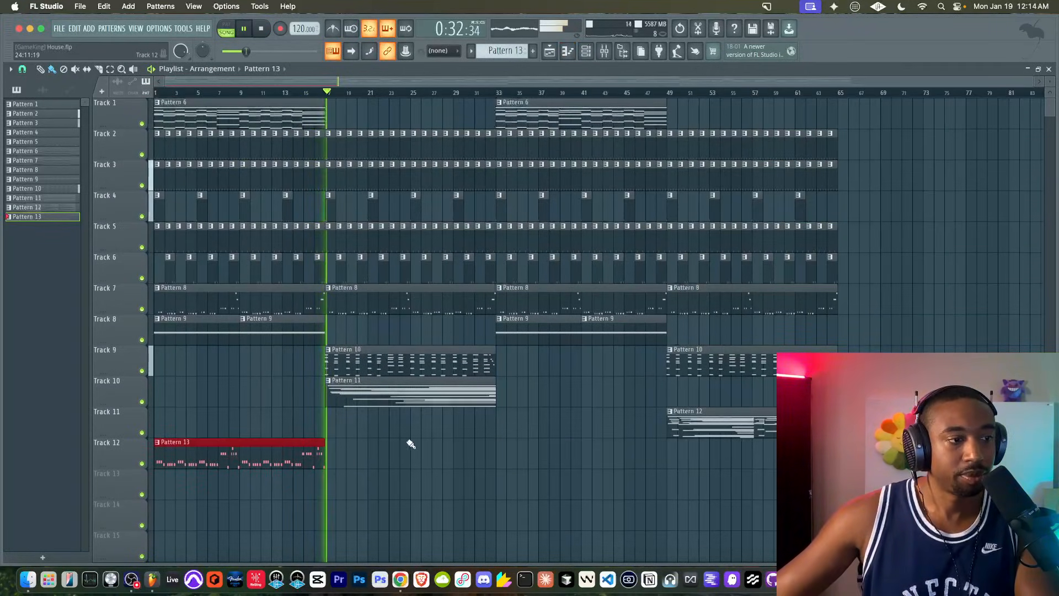
pyautogui.moveTo(227, 451); pyautogui.dragTo(402, 449)
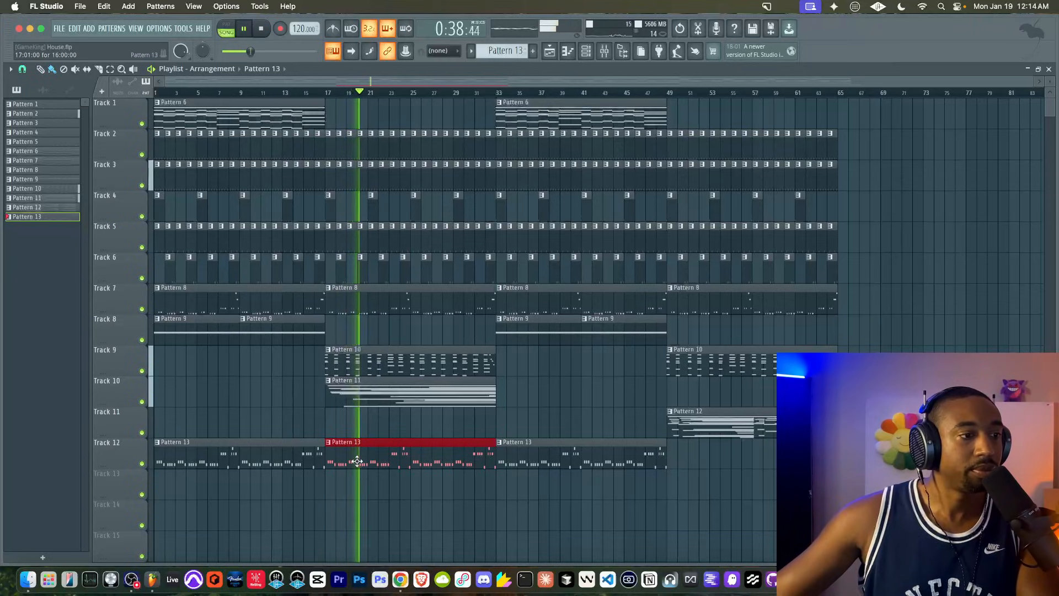
# - Trim the middle Pattern 13 clip on Track 12 so that it starts at bar 24, and stop playback
pyautogui.moveTo(327, 457); pyautogui.dragTo(405, 474)
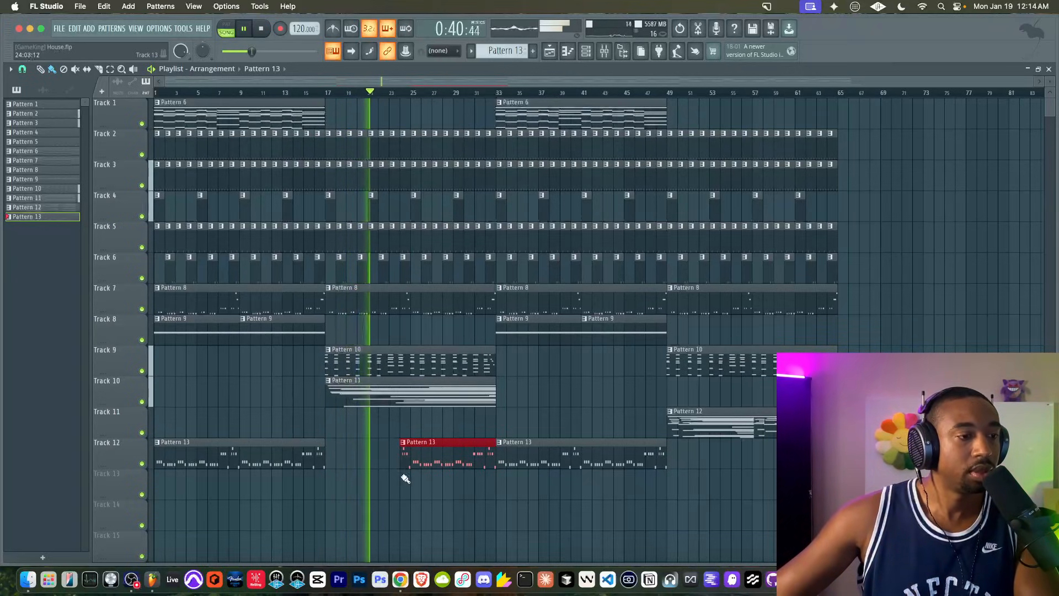
pyautogui.rightClick(404, 472)
pyautogui.rightClick(523, 387)
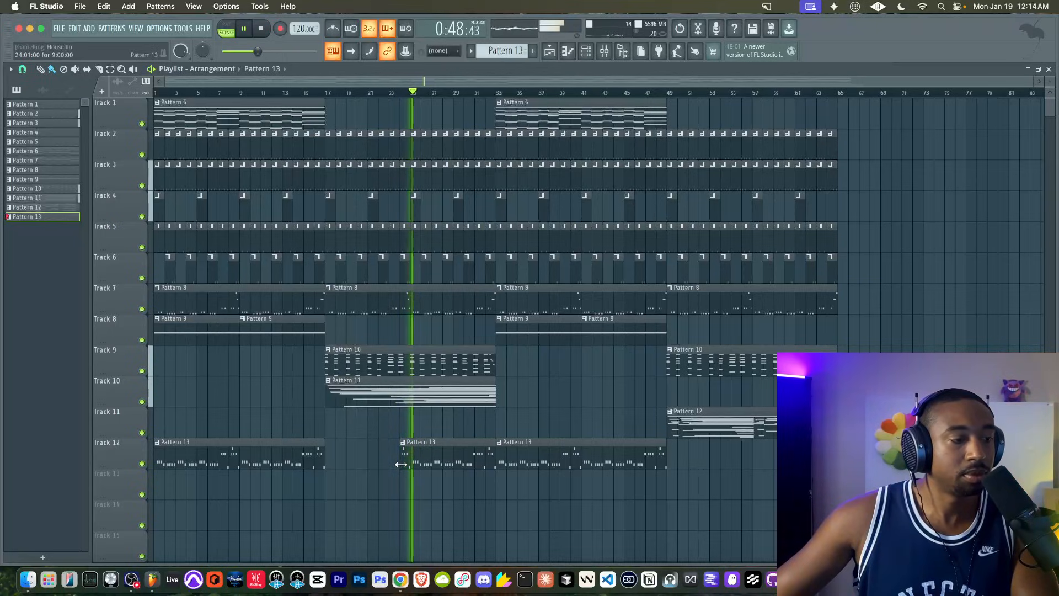
pyautogui.press('space')
pyautogui.click(328, 351)
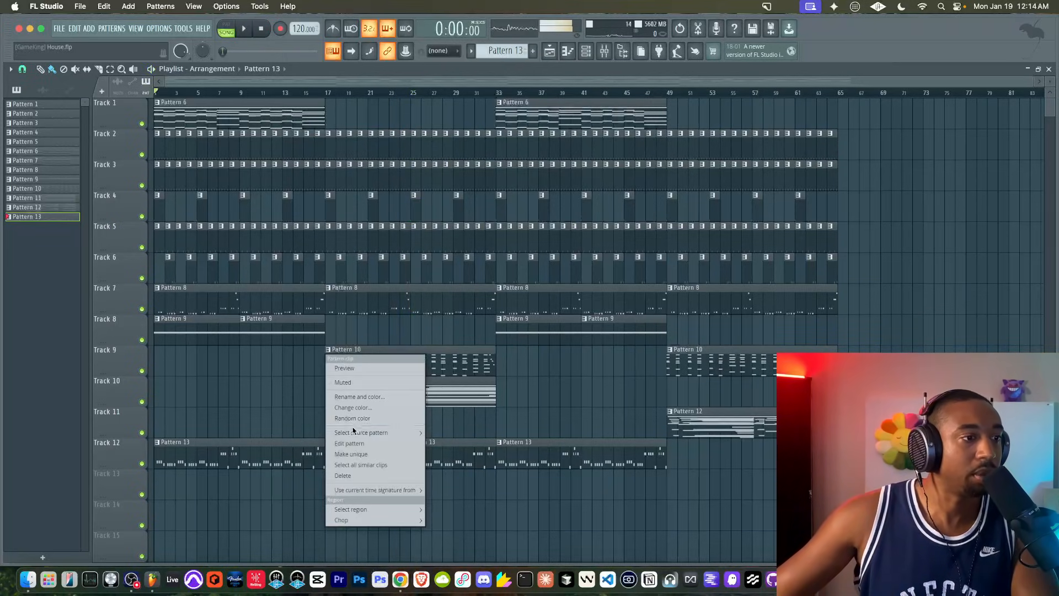
pyautogui.click(346, 454)
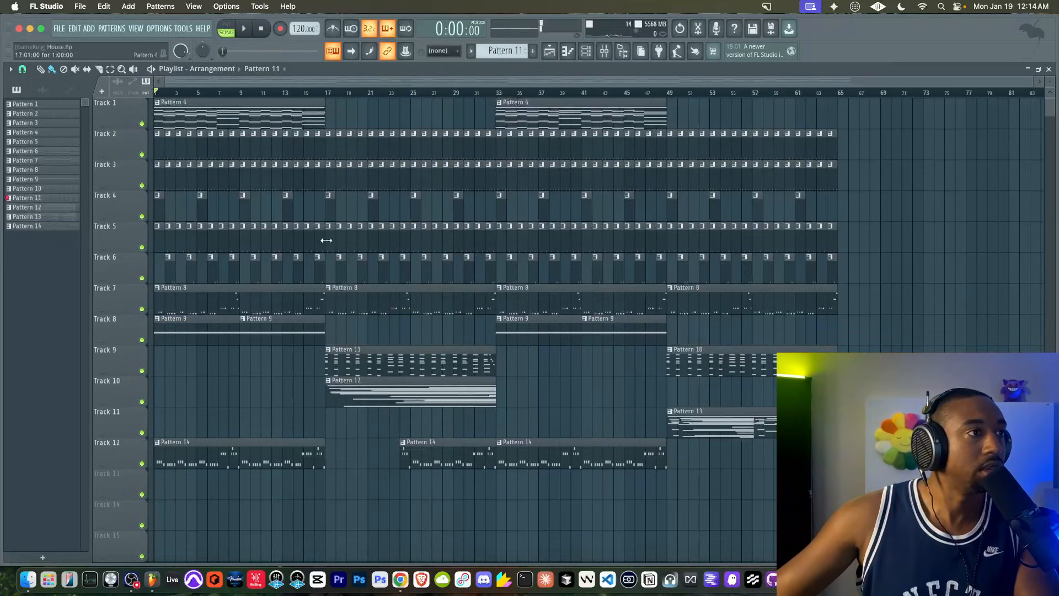
pyautogui.press('super+z')
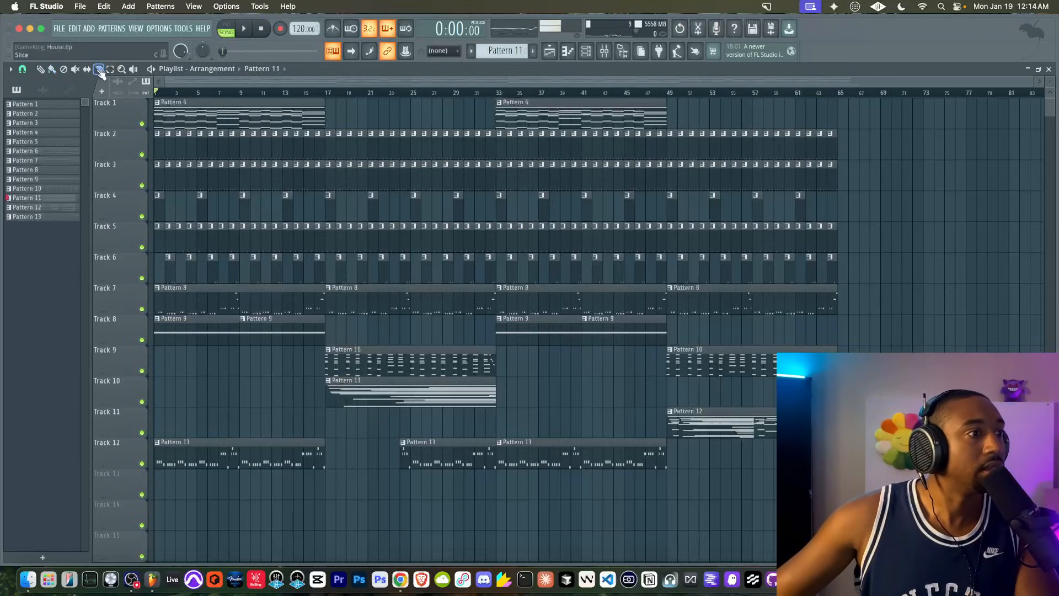
# - Slice the first Pattern 10 clip on Track 9 at bar 25, make its second half unique and open that half's notes
pyautogui.rightClick(414, 349)
pyautogui.click(439, 456)
pyautogui.doubleClick(428, 361)
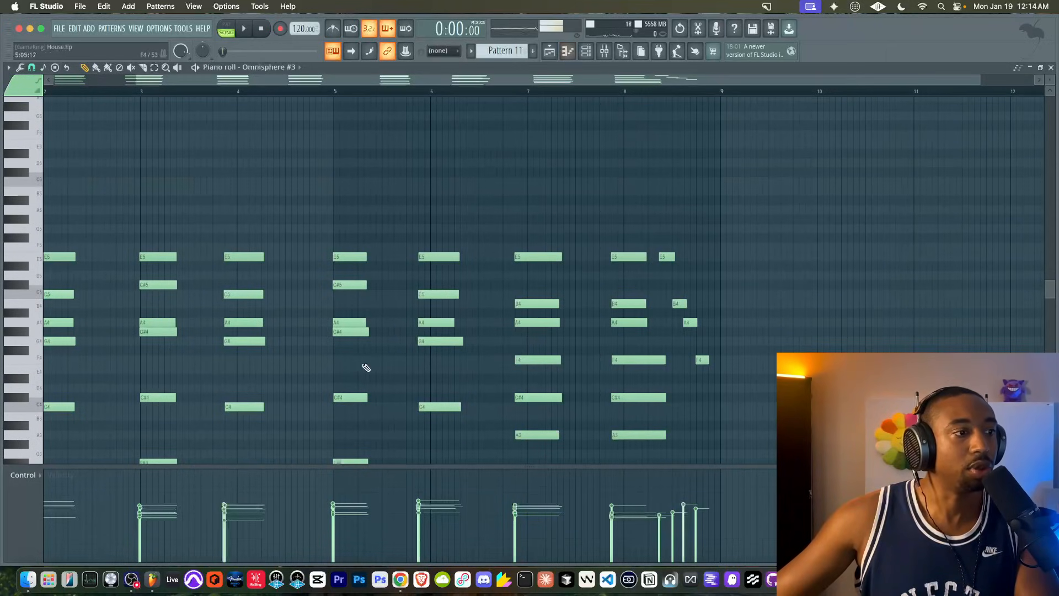
# - Delete all the low Omnisphere #3 notes at C#4 and below in Pattern 11
pyautogui.scroll(-3, 383, 366)
pyautogui.hscroll(-2, 359, 363)
pyautogui.scroll(1, 334, 359)
pyautogui.scroll(-2, 524, 277)
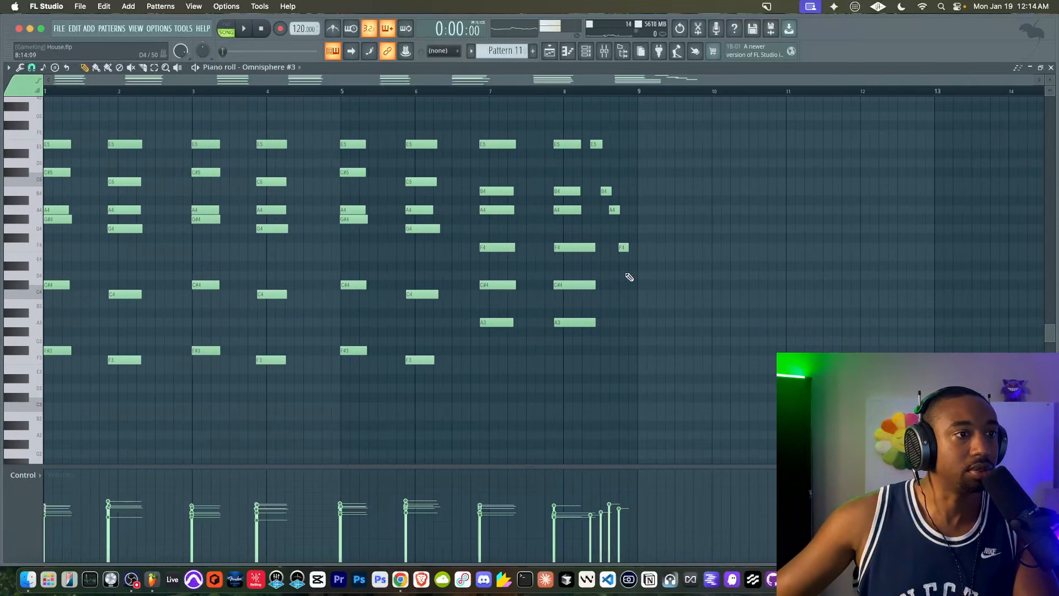
pyautogui.moveTo(620, 279); pyautogui.dragTo(49, 373)
pyautogui.press('Delete')
# - Play the arrangement from bar 25 and again from bar 23 to check the thinned chords against the bass entry
pyautogui.press('space')
pyautogui.click(556, 51)
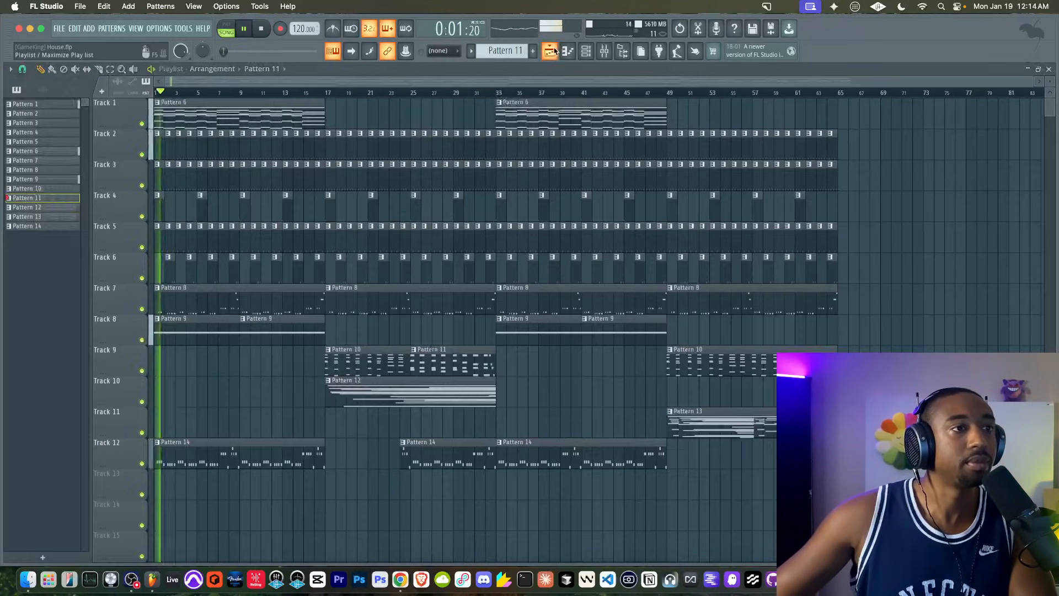
pyautogui.click(414, 92)
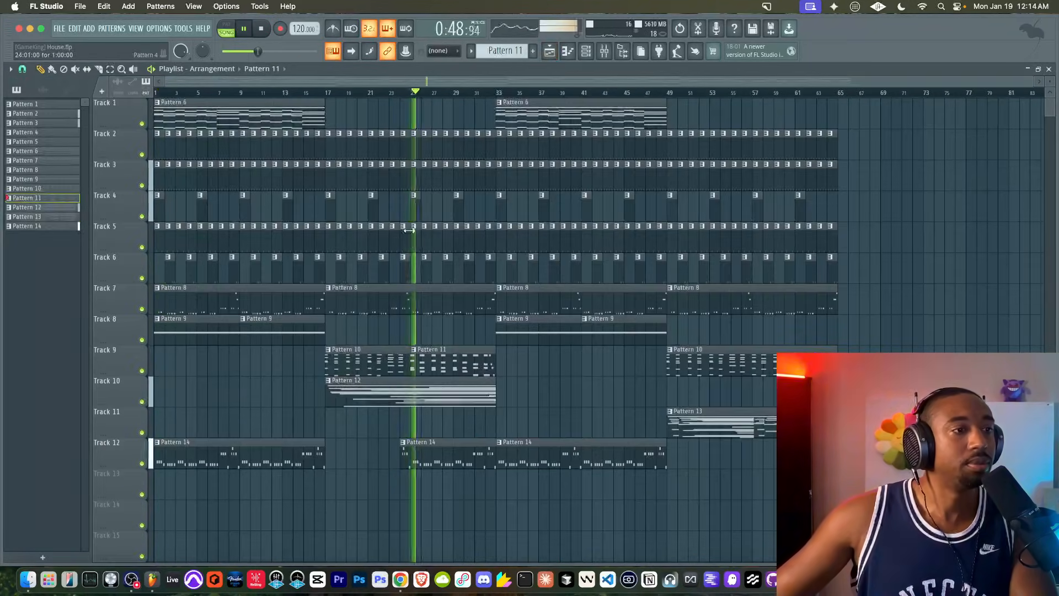
pyautogui.click(391, 92)
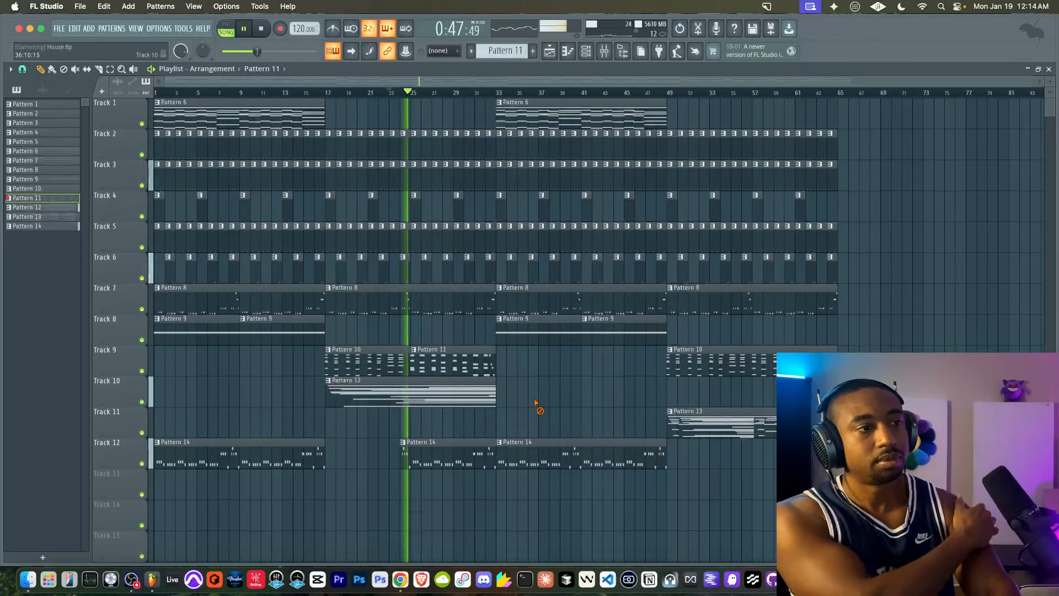
pyautogui.scroll(1, 404, 308)
pyautogui.scroll(1, 404, 307)
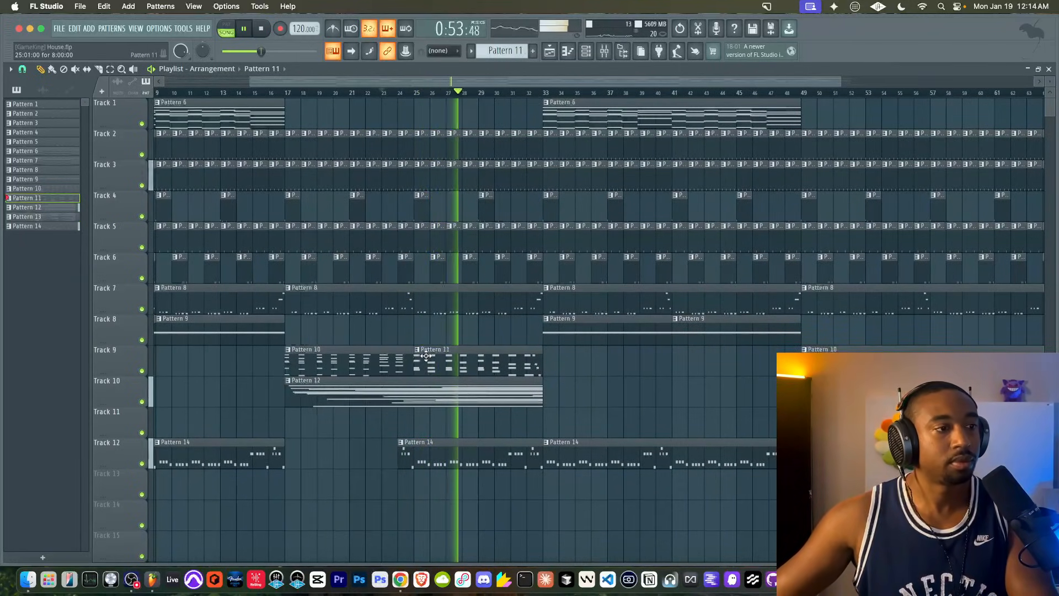
pyautogui.scroll(-1, 422, 356)
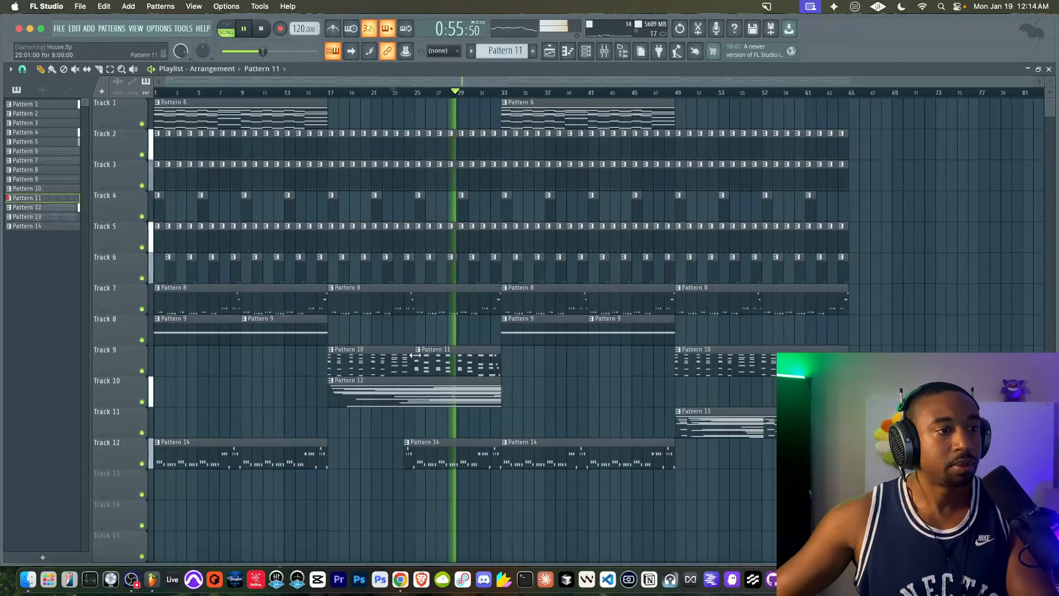
pyautogui.scroll(-1, 415, 356)
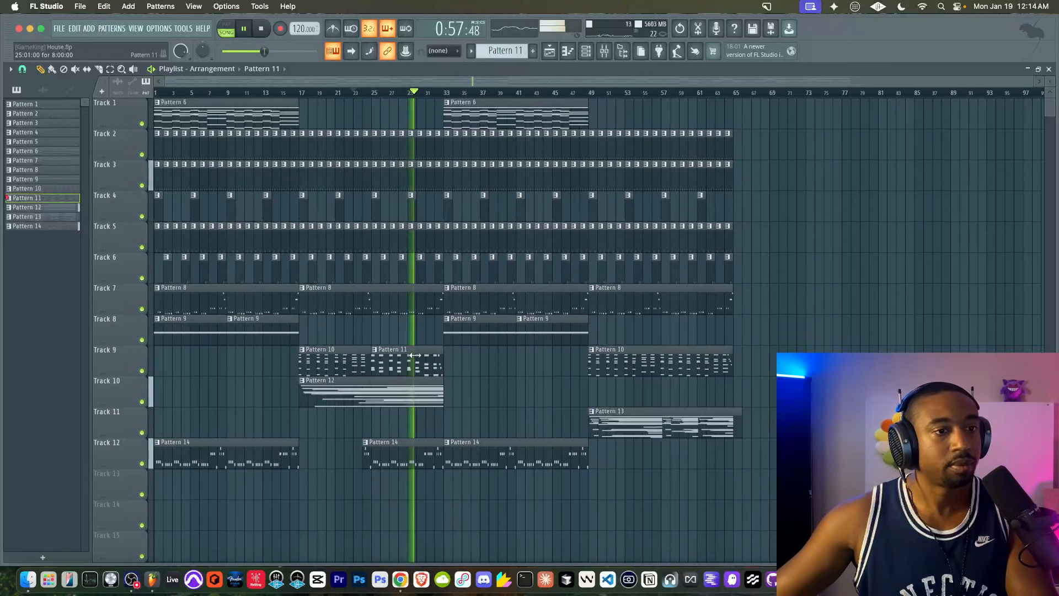
pyautogui.press('space')
# - Compare the Omnisphere #3 chord notes of Pattern 11 with those of Pattern 10 in the piano roll
pyautogui.moveTo(717, 370); pyautogui.dragTo(359, 360)
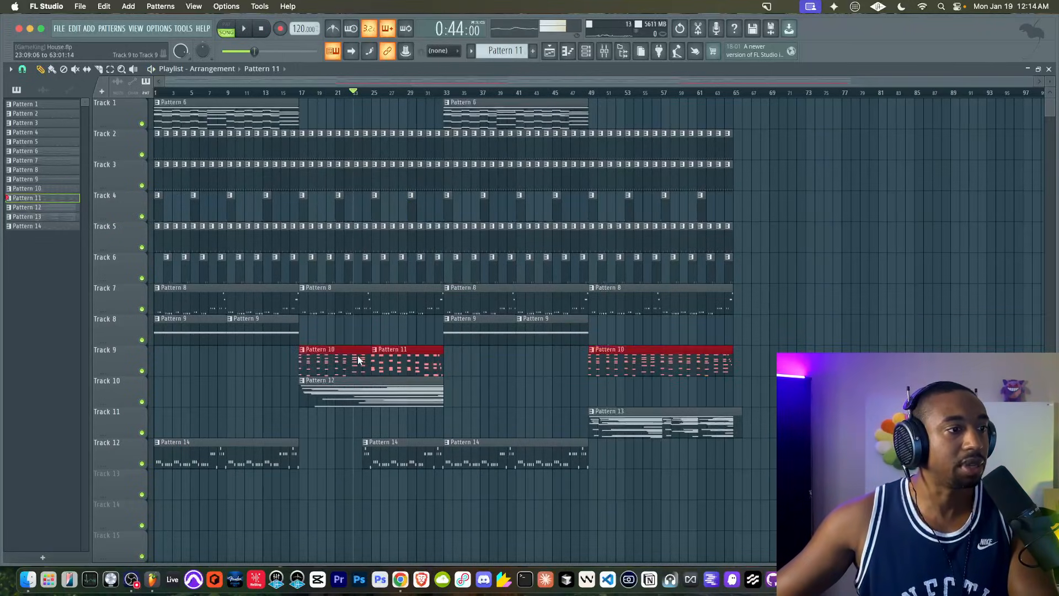
pyautogui.keyDown('super'); pyautogui.click(461, 366); pyautogui.keyUp('super')
pyautogui.doubleClick(391, 362)
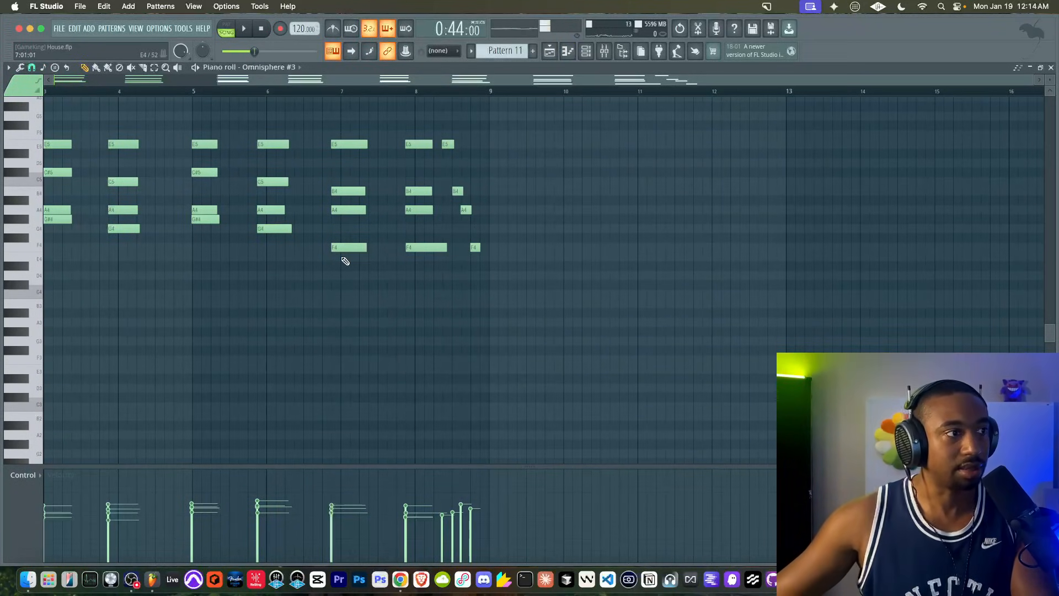
pyautogui.press('super+a')
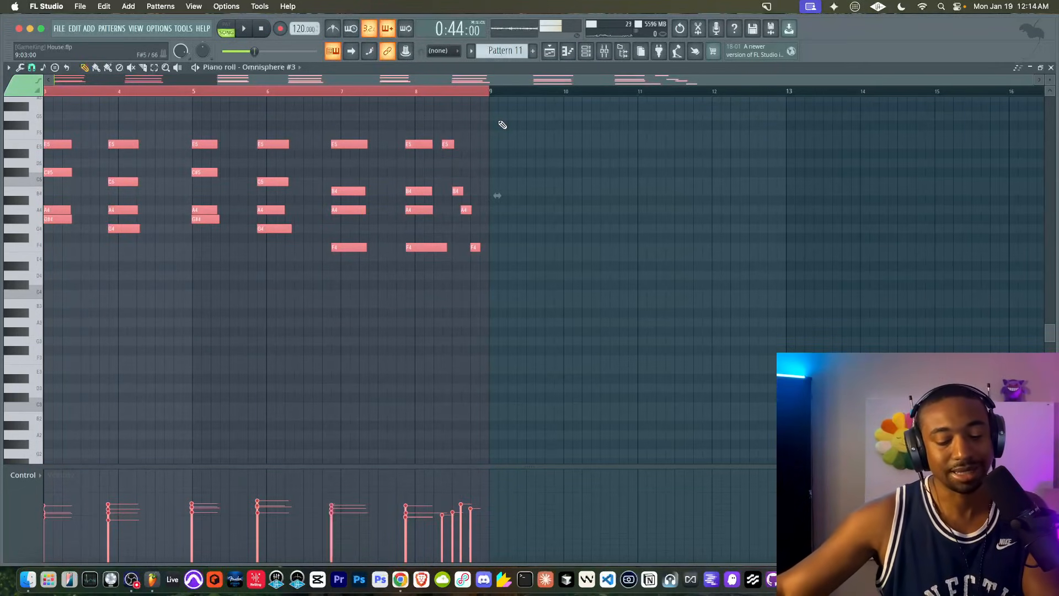
pyautogui.click(551, 52)
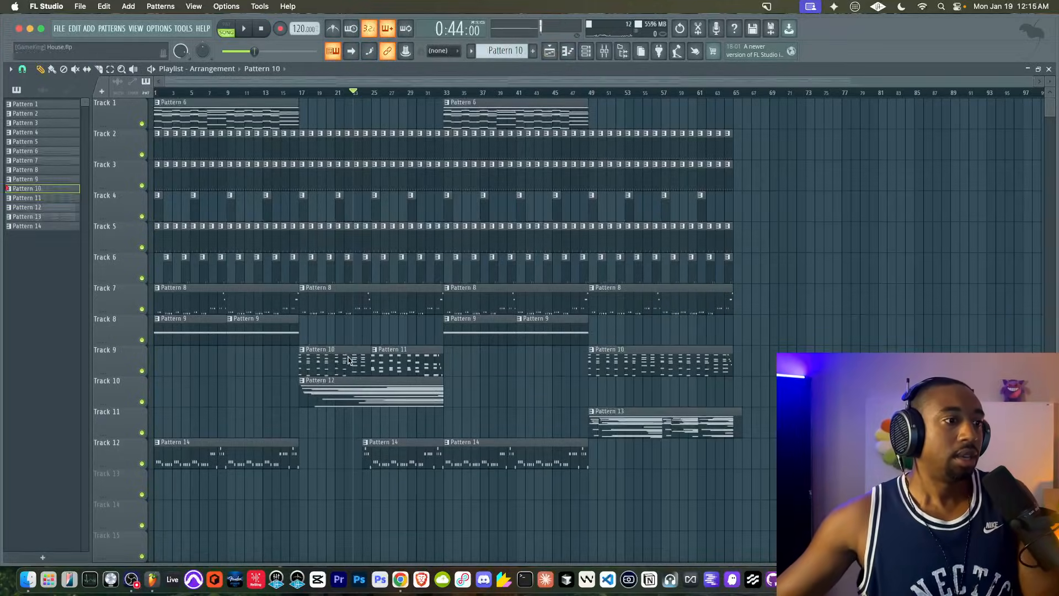
pyautogui.doubleClick(349, 360)
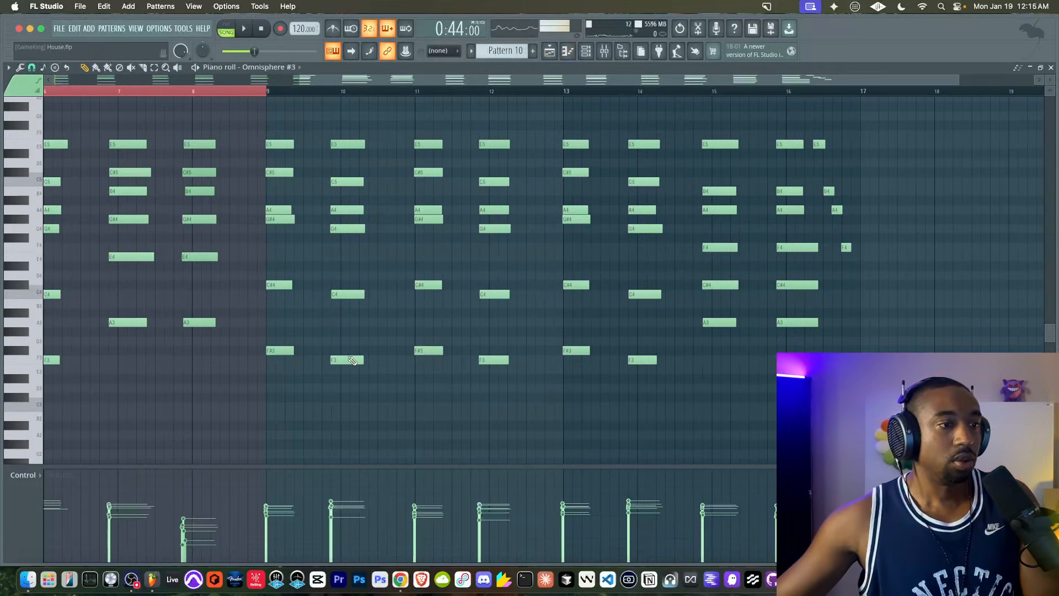
pyautogui.click(549, 52)
# - Play the arrangement from bar 17 and check the mixer track levels
pyautogui.press('space')
pyautogui.click(301, 95)
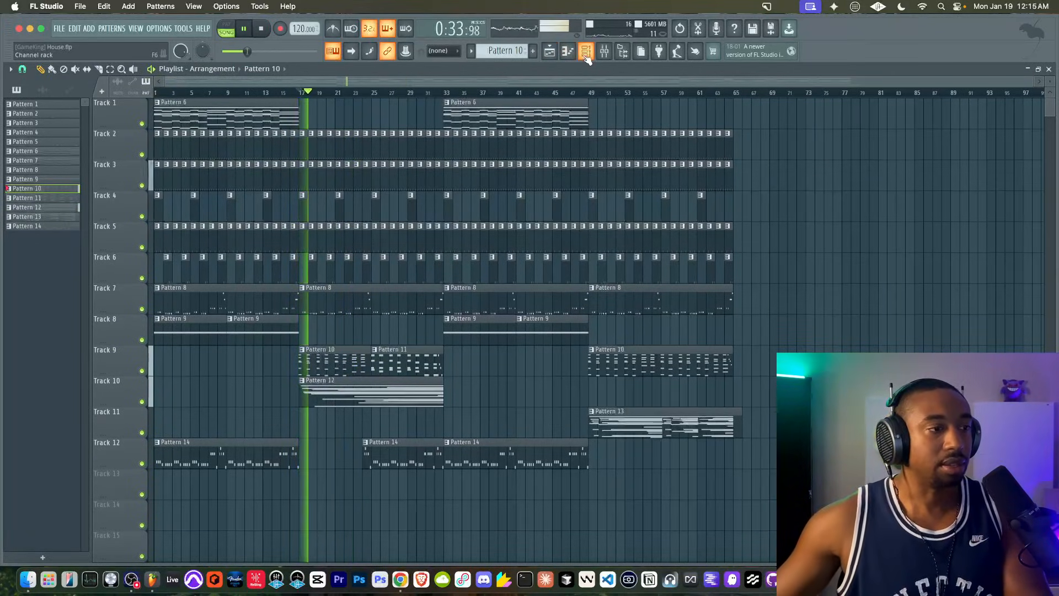
pyautogui.click(605, 51)
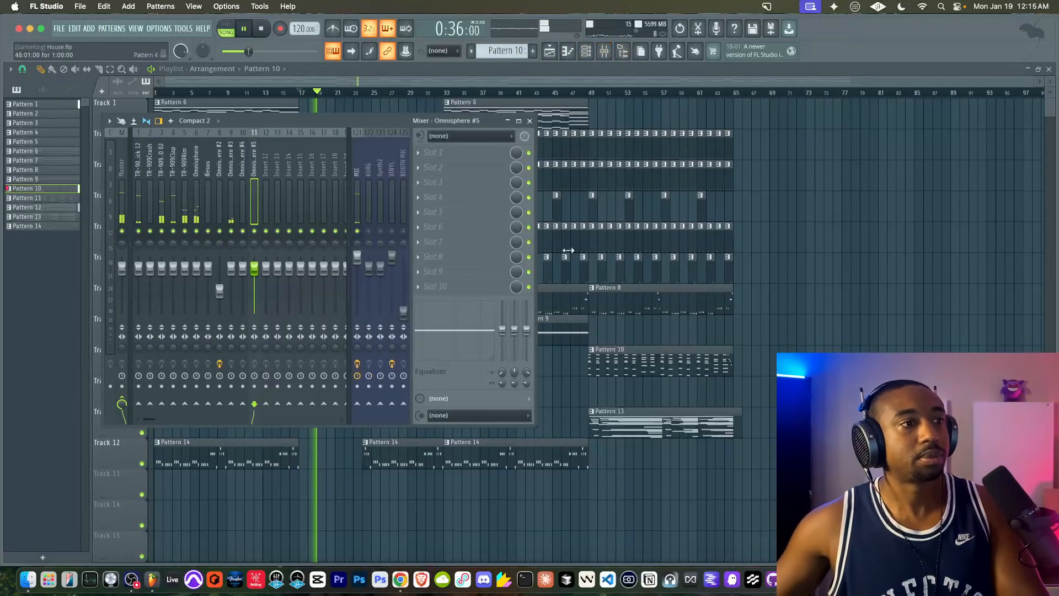
pyautogui.press('F9')
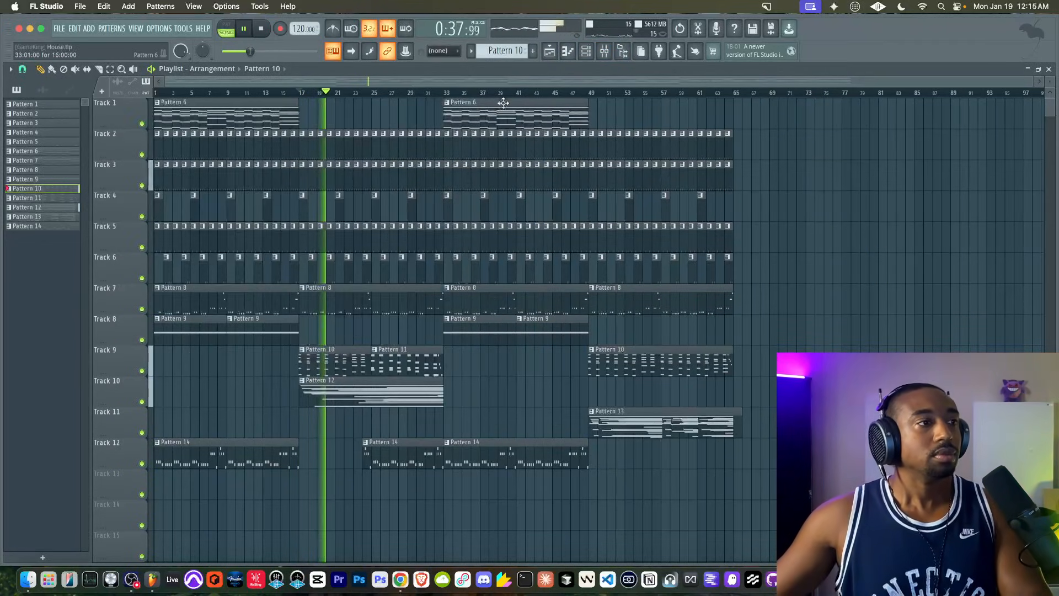
pyautogui.press('F9')
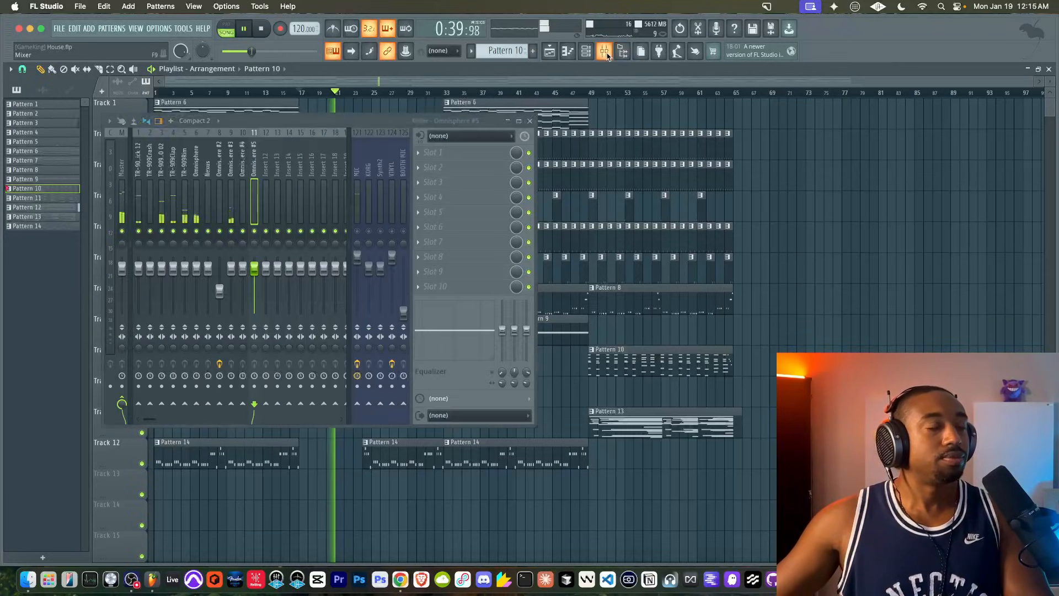
pyautogui.press('F9')
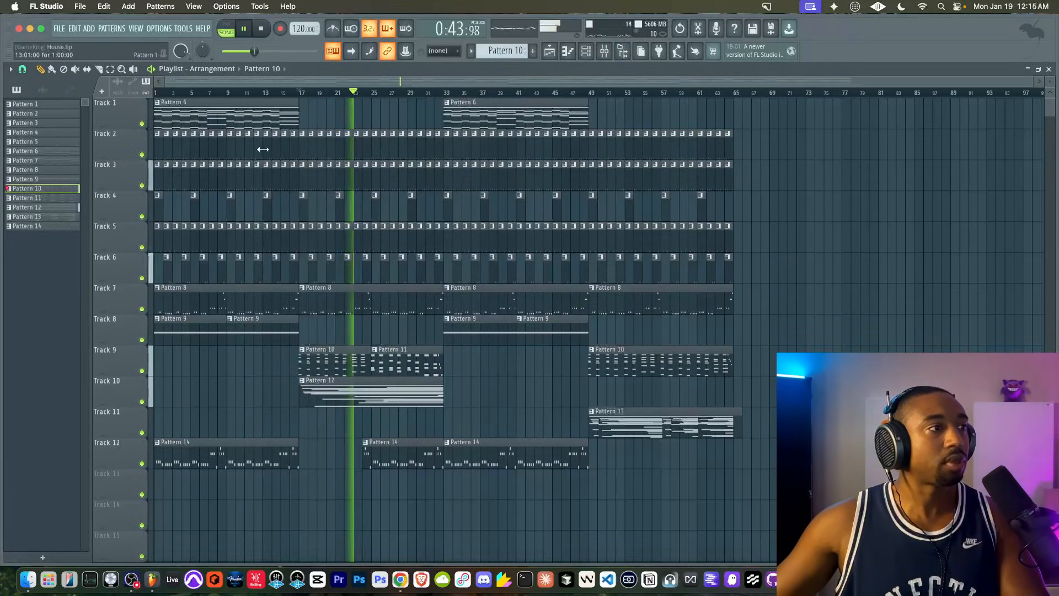
# - Color Patterns 1 to 14 together with a gradient from medium red violet #BF409C to blue
pyautogui.click(41, 105)
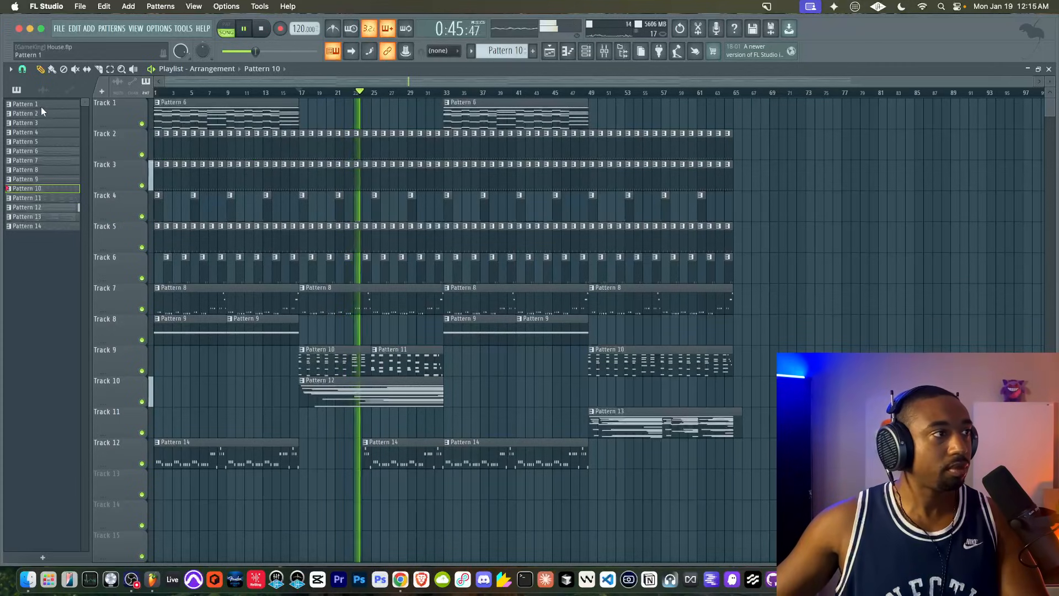
pyautogui.keyDown('shift'); pyautogui.click(59, 228); pyautogui.keyUp('shift')
pyautogui.rightClick(59, 228)
pyautogui.click(119, 268)
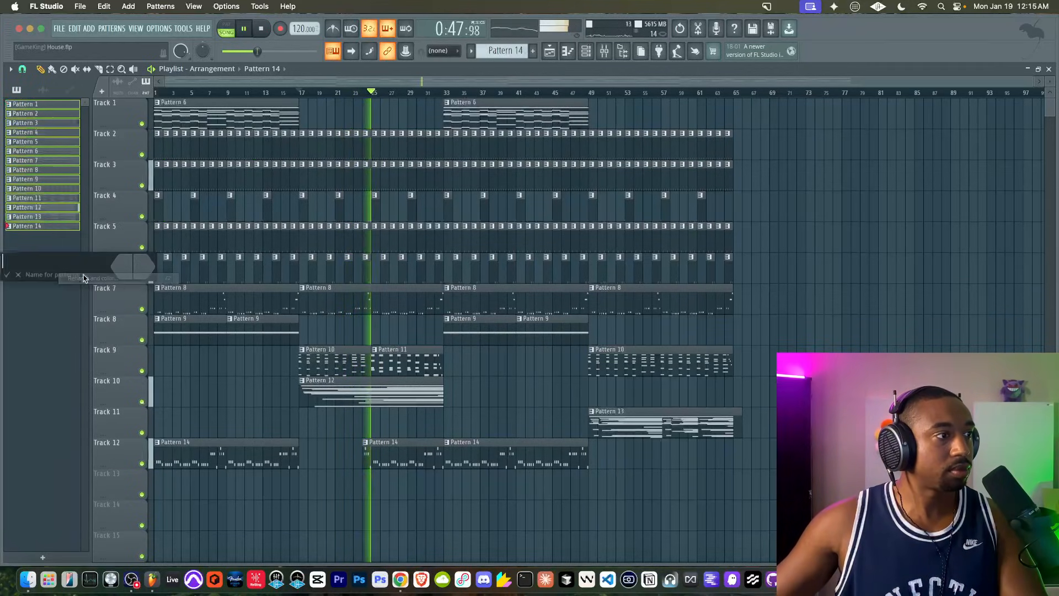
pyautogui.click(123, 275)
pyautogui.click(255, 443)
pyautogui.press('Return')
pyautogui.click(140, 275)
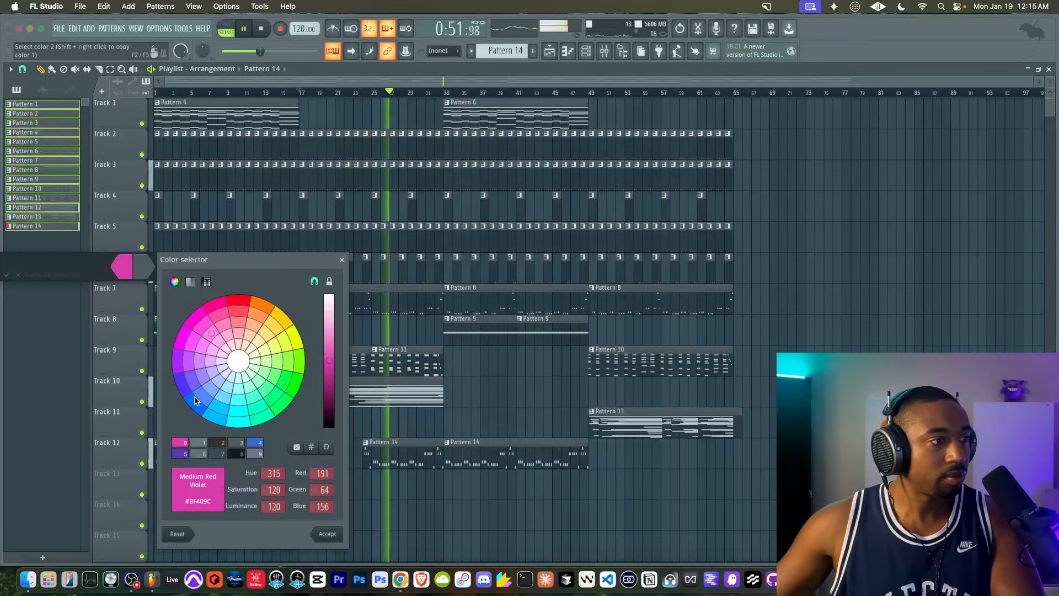
pyautogui.click(249, 443)
pyautogui.press('Return')
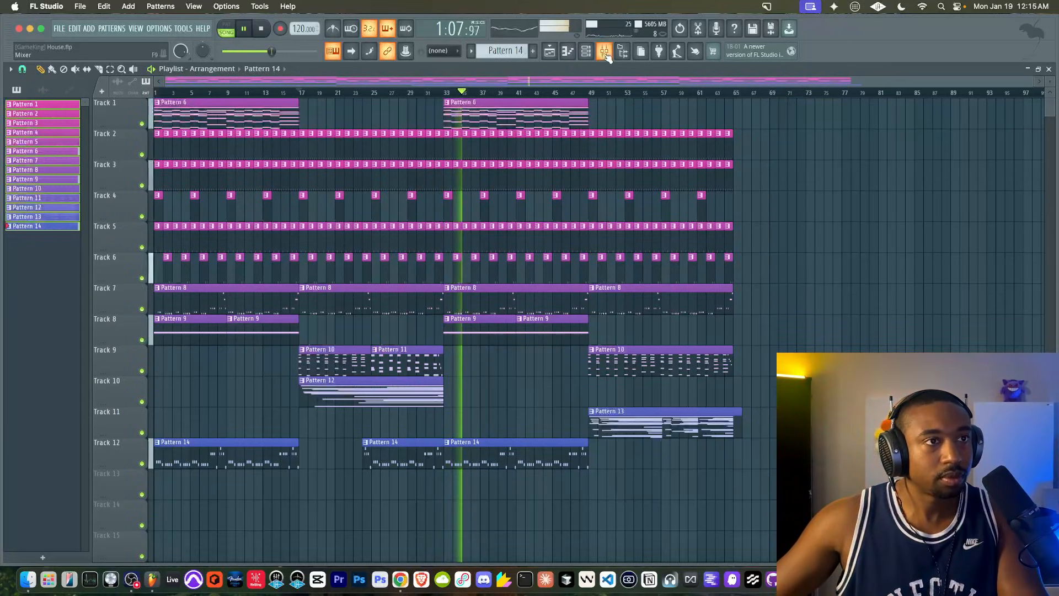
# - Stop playback and rename mixer track Insert 12 as Sidechain
pyautogui.press('F9')
pyautogui.press('space')
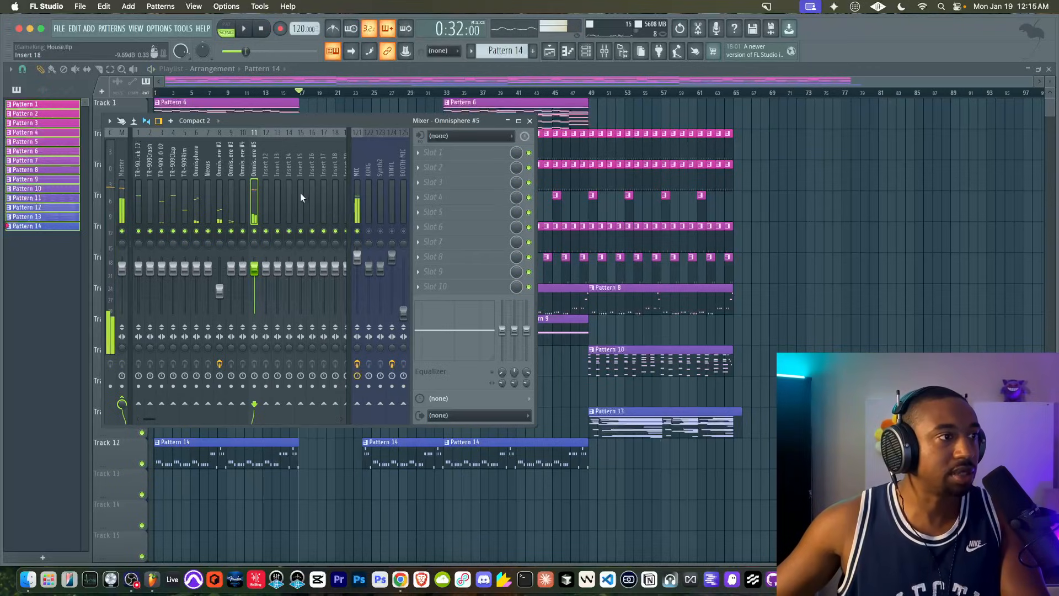
pyautogui.rightClick(265, 179)
pyautogui.press('F2')
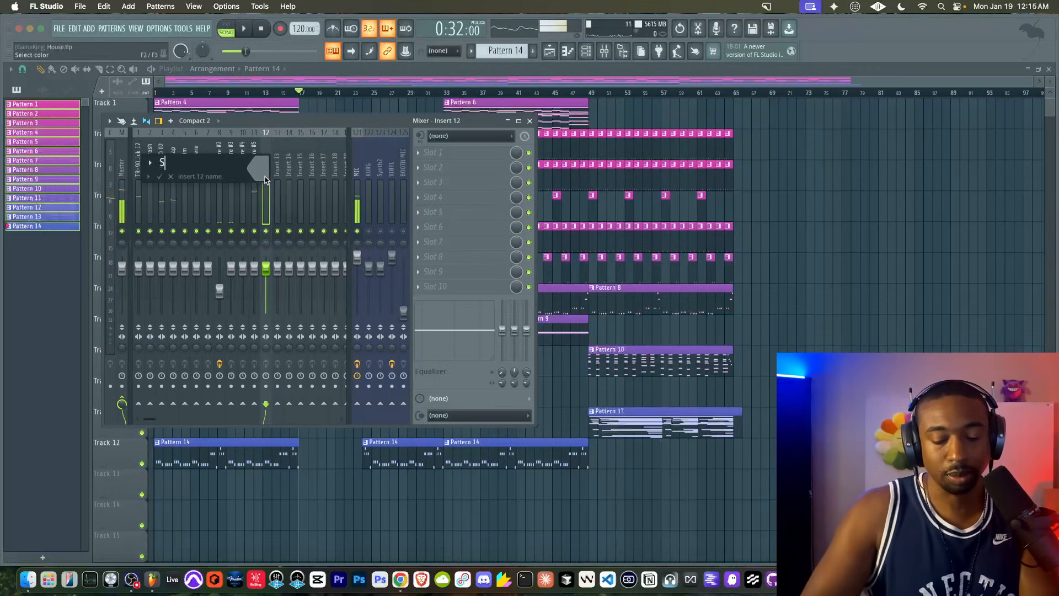
pyautogui.press('Return')
# - Route mixer tracks TR-909Crash through Omnisphere #5 only to the Sidechain track, and sidechain TR-909Kick 12 to it
pyautogui.moveTo(253, 177); pyautogui.dragTo(159, 177)
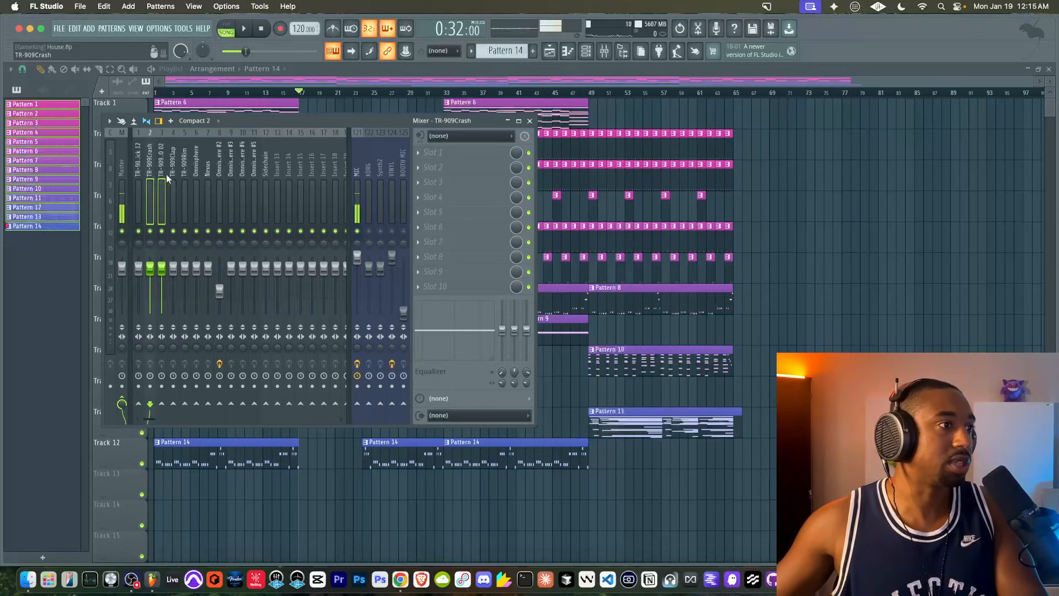
pyautogui.rightClick(271, 404)
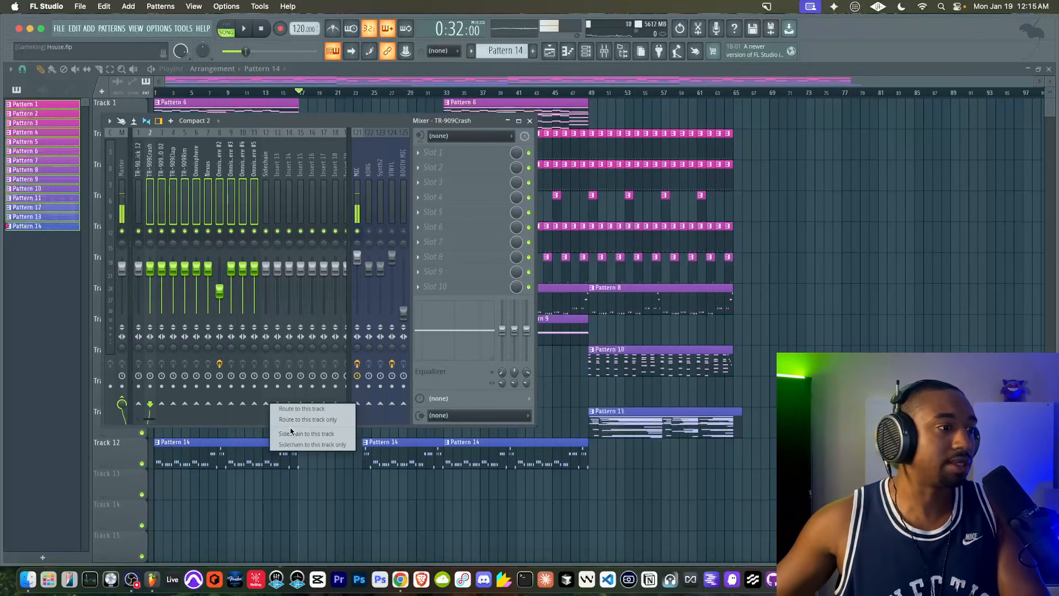
pyautogui.click(291, 423)
pyautogui.click(265, 203)
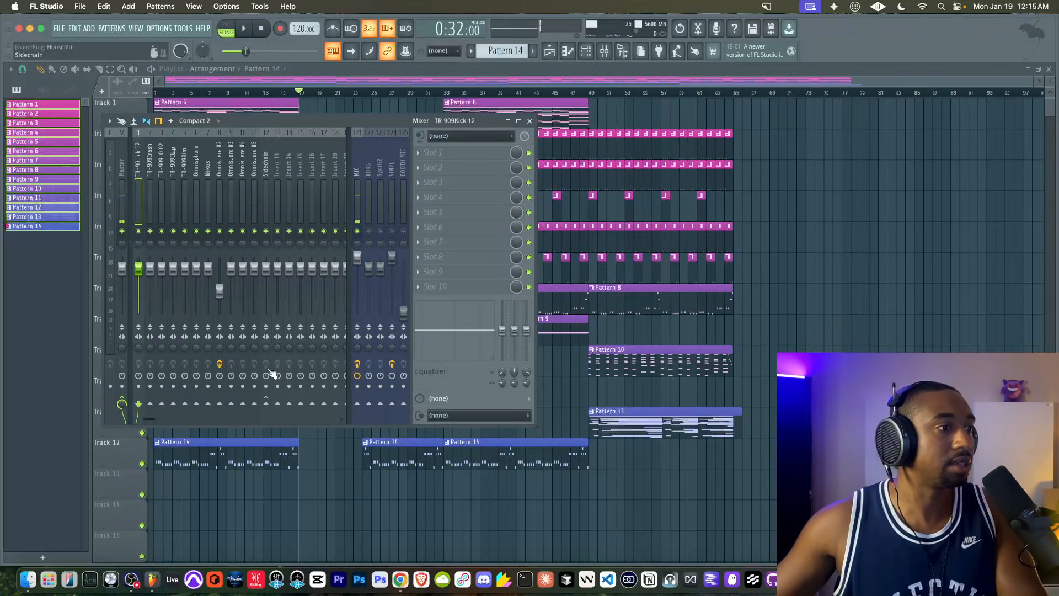
pyautogui.rightClick(266, 404)
pyautogui.click(292, 432)
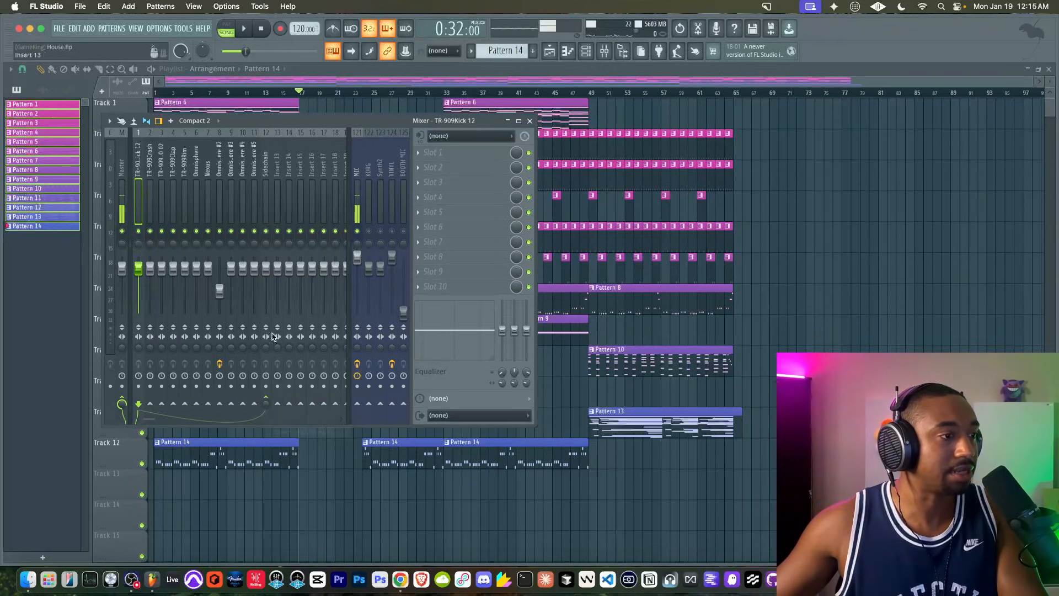
# - Load Fruity Limiter into the first effect slot of the Sidechain mixer track
pyautogui.click(268, 192)
pyautogui.press('space')
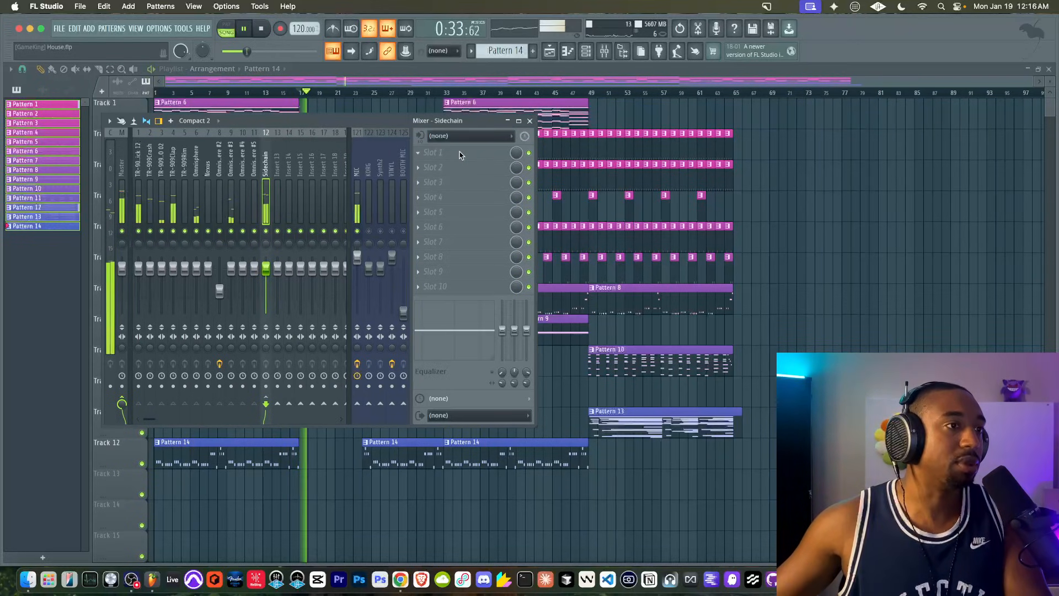
pyautogui.click(460, 155)
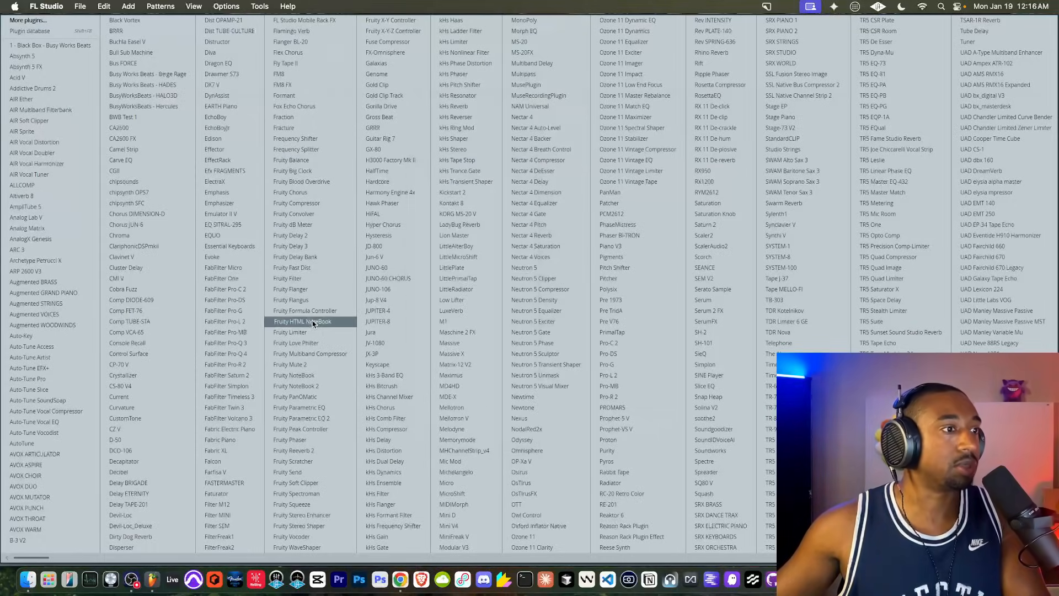
pyautogui.click(331, 332)
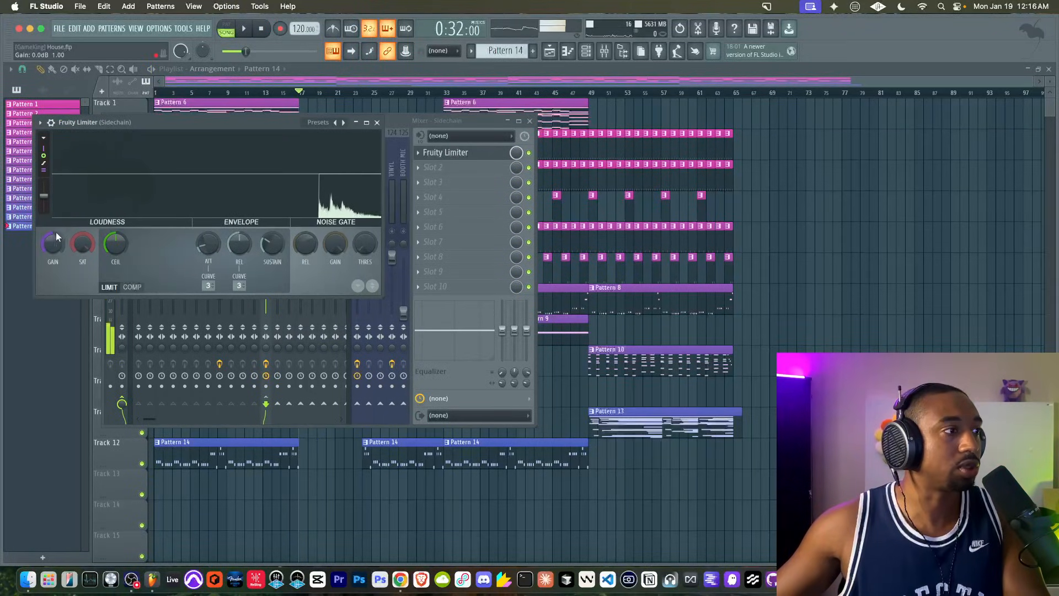
pyautogui.rightClick(53, 243)
pyautogui.click(62, 243)
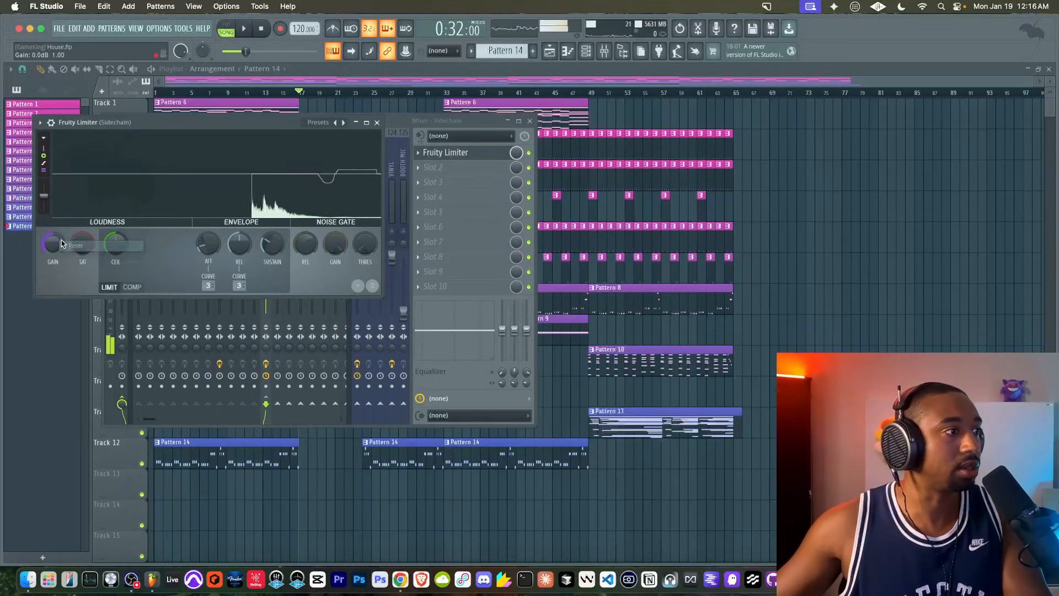
# - Switch the Fruity Limiter to compressor mode and set its sidechain input to TR-909Kick 12
pyautogui.click(132, 287)
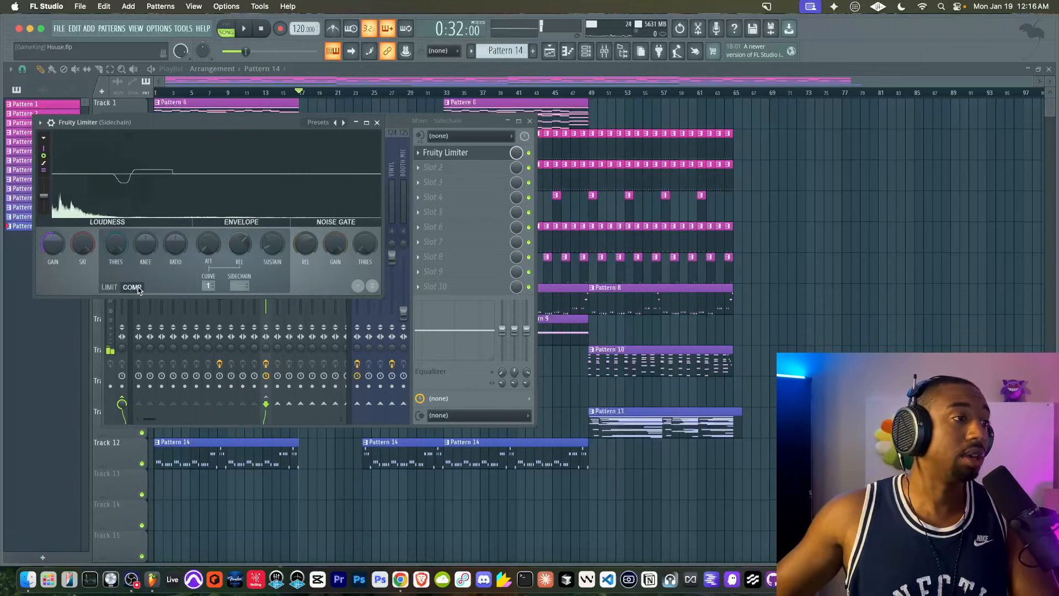
pyautogui.press('space')
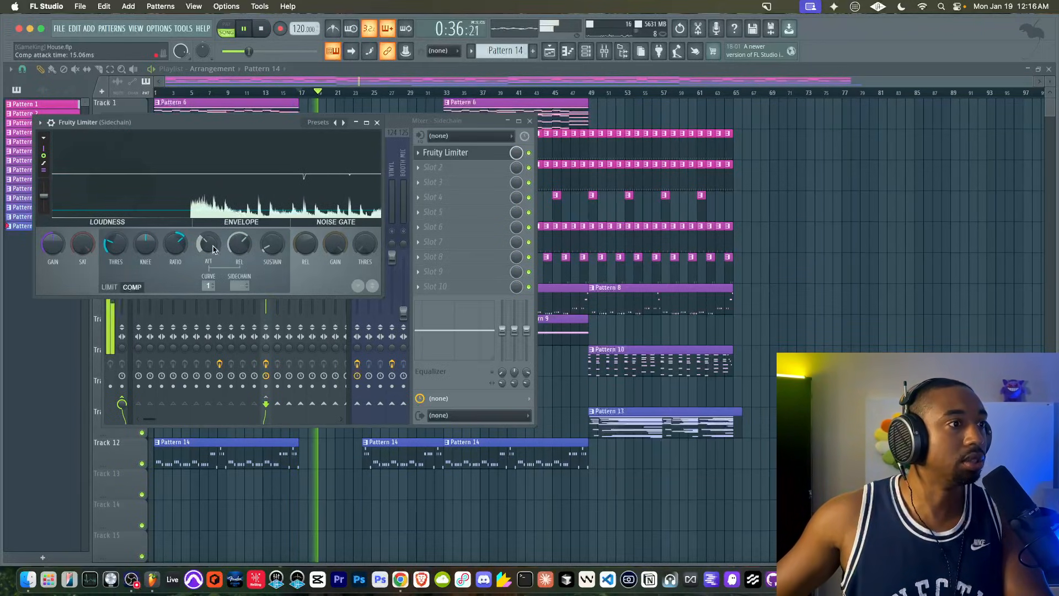
pyautogui.press('space')
pyautogui.click(240, 286)
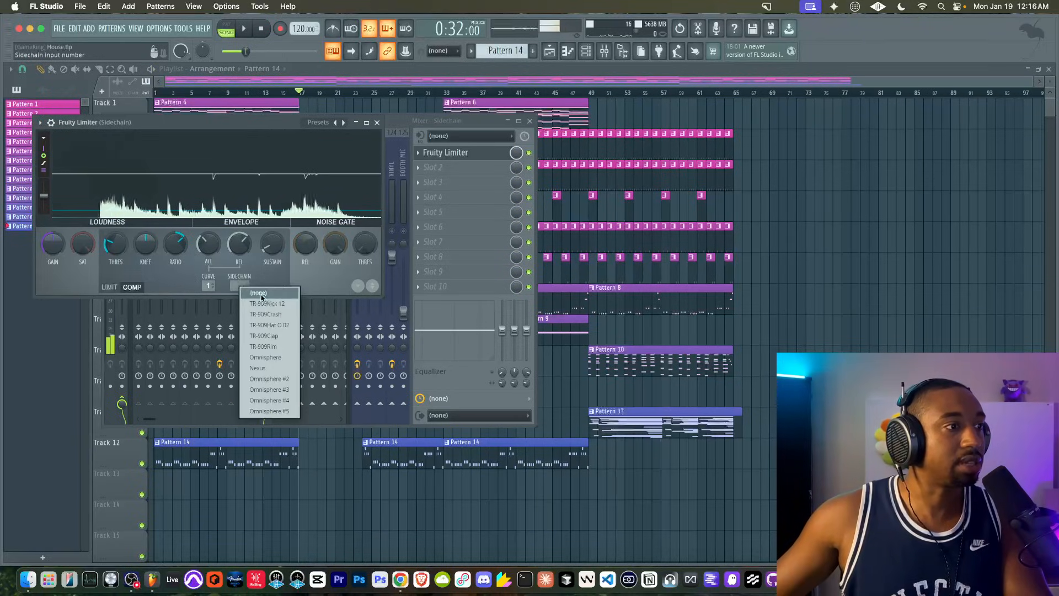
pyautogui.click(269, 304)
# - During playback, set the compressor's attack to 0.00 ms and ratio to 2.5:1, raise its sustain, and adjust threshold and release
pyautogui.press('space')
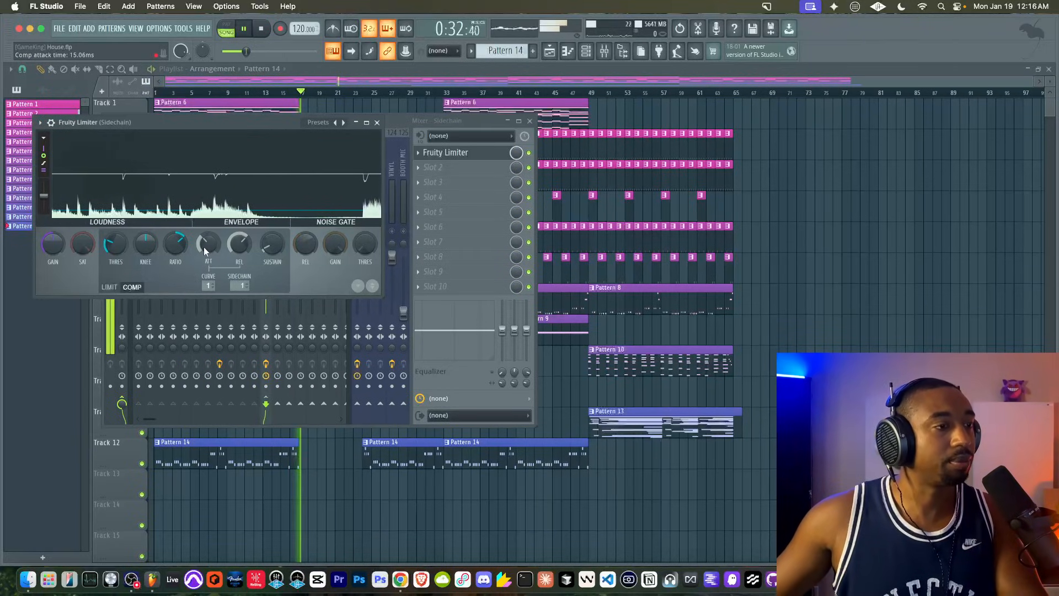
pyautogui.scroll(-5, 116, 246)
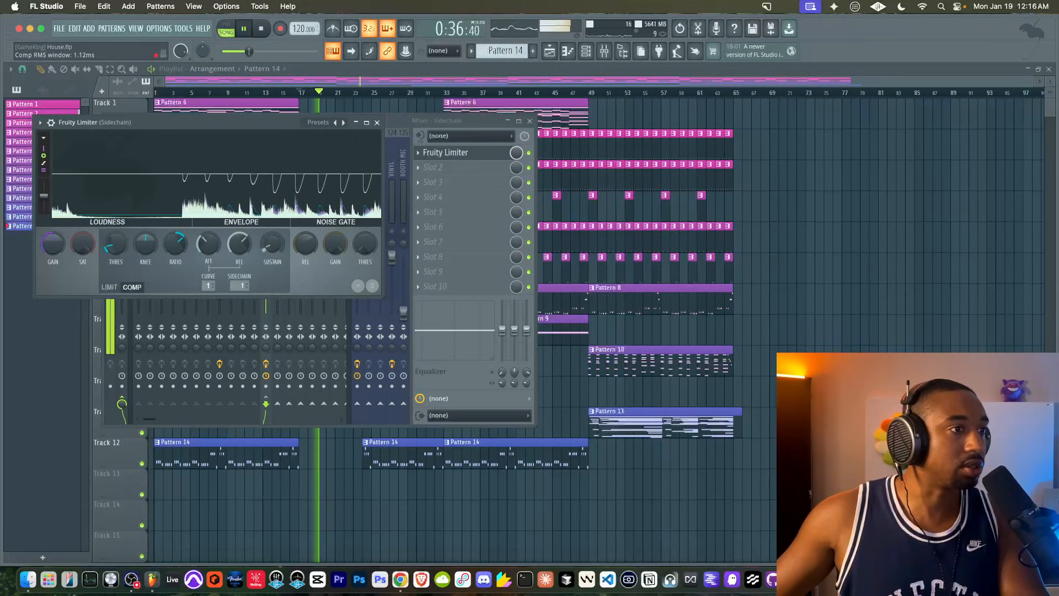
pyautogui.scroll(3, 272, 247)
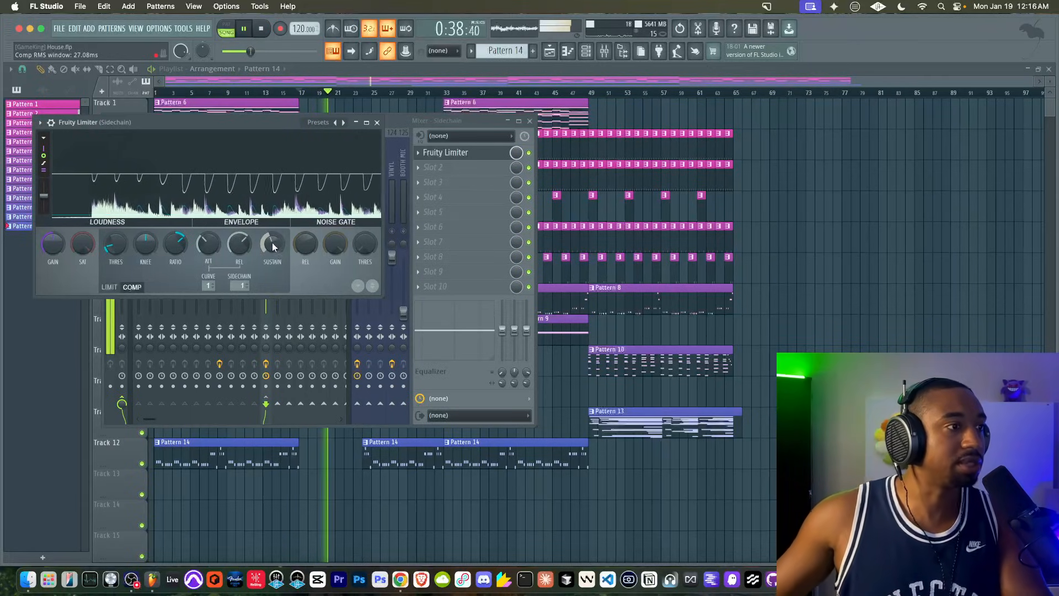
pyautogui.moveTo(116, 244)
pyautogui.mouseDown()
pyautogui.moveTo(115, 261)
pyautogui.moveTo(121, 246)
pyautogui.mouseUp()
pyautogui.moveTo(208, 244); pyautogui.dragTo(208, 264)
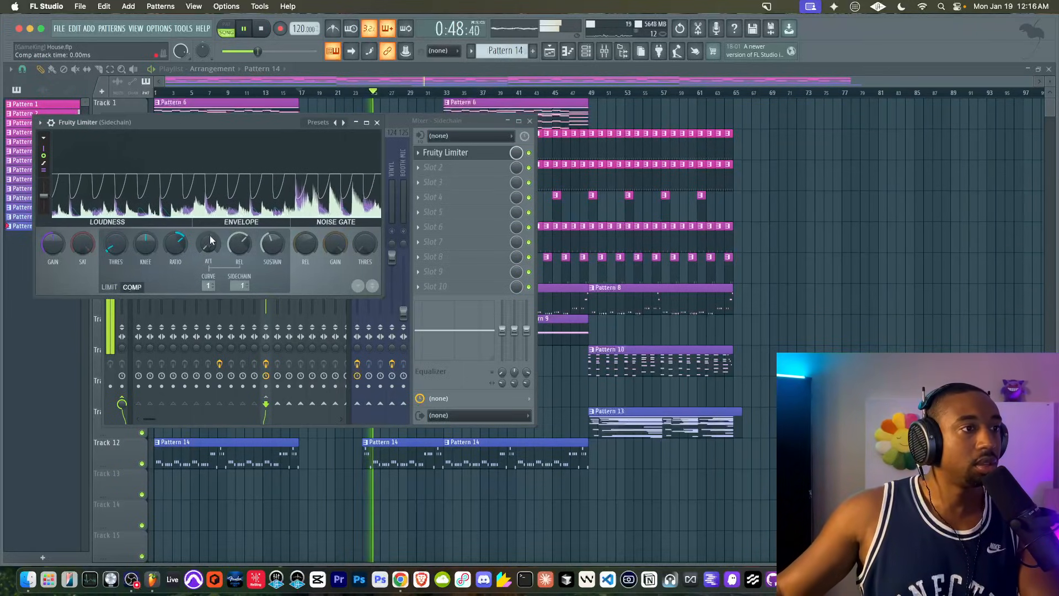
pyautogui.moveTo(175, 243)
pyautogui.mouseDown()
pyautogui.moveTo(176, 232)
pyautogui.moveTo(172, 249)
pyautogui.mouseUp()
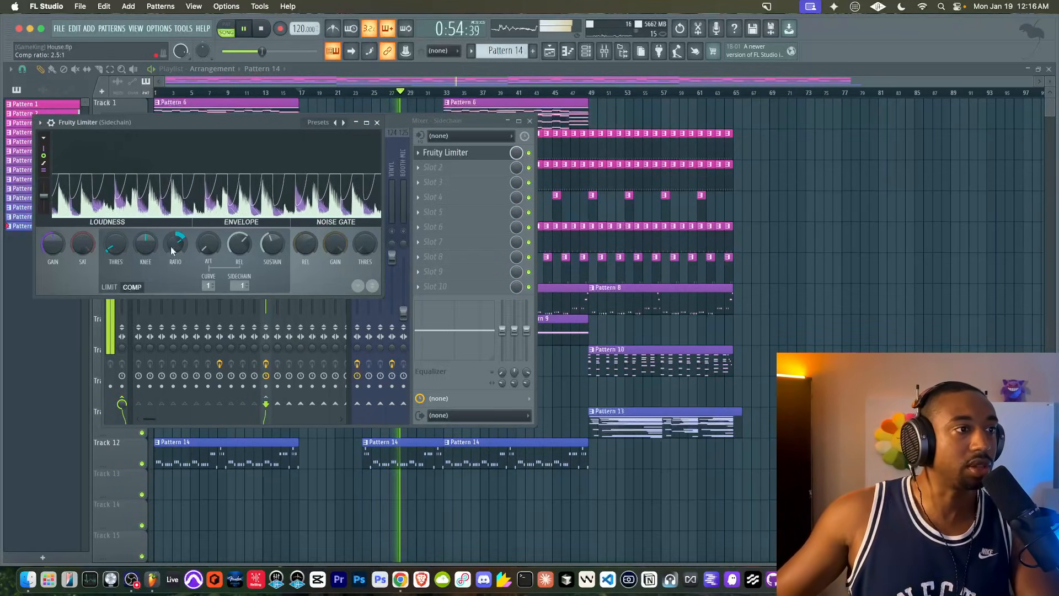
pyautogui.moveTo(238, 243); pyautogui.dragTo(239, 249)
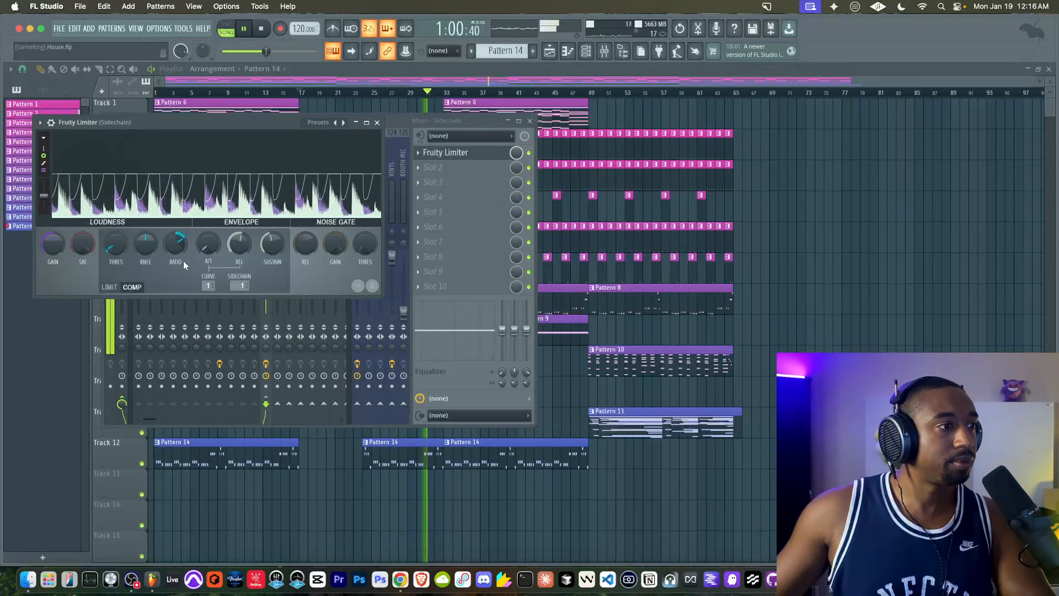
# - Close the Fruity Limiter and lower the volume of the Omnisphere #5 mixer track
pyautogui.click(377, 122)
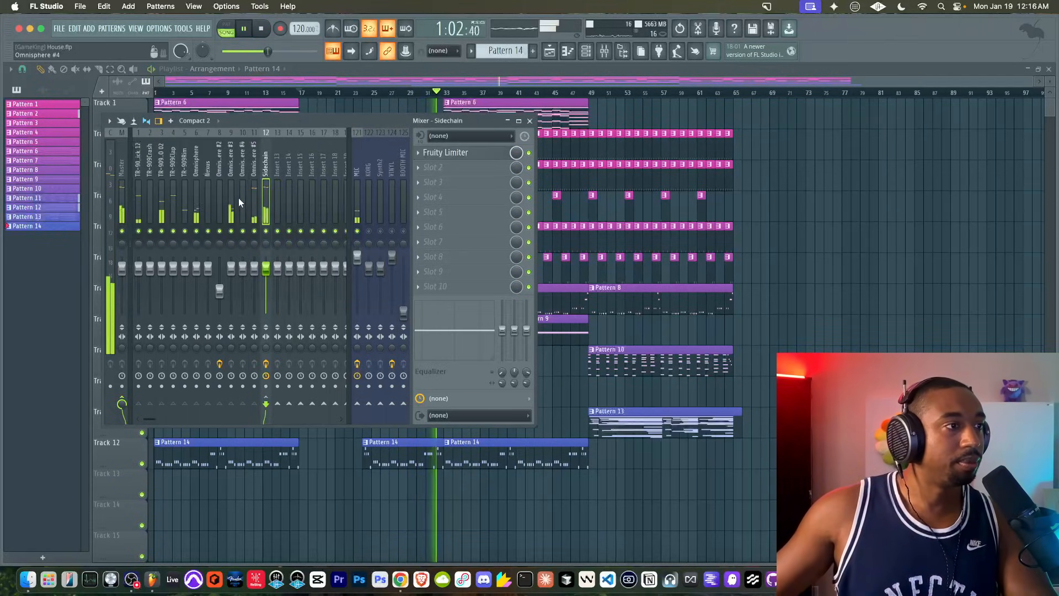
pyautogui.click(255, 234)
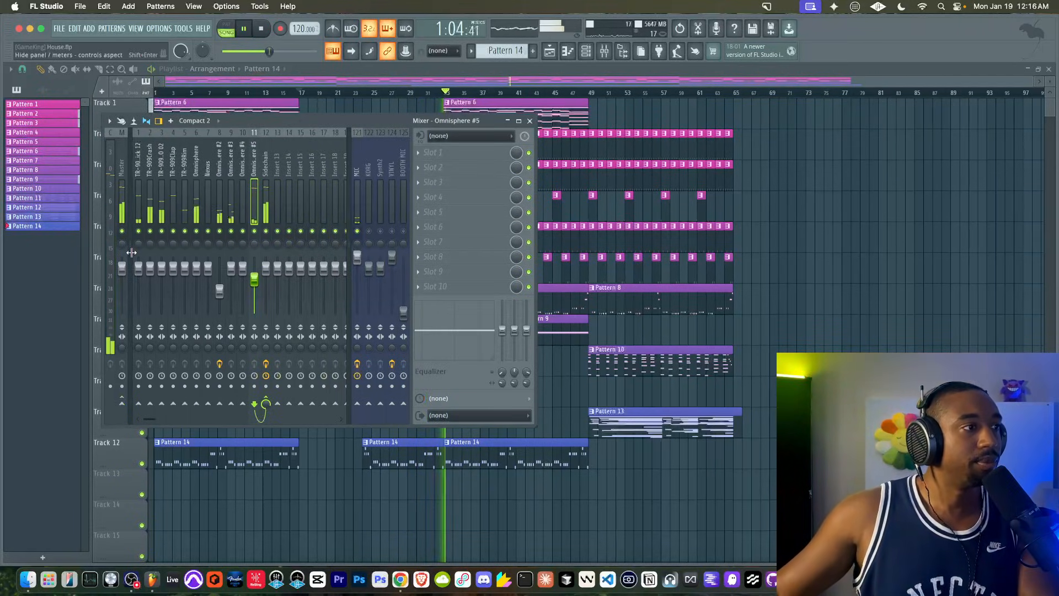
# - Load FabFilter Pro-Q 3 into the first effect slot of the TR-909Kick 12 mixer track
pyautogui.click(140, 210)
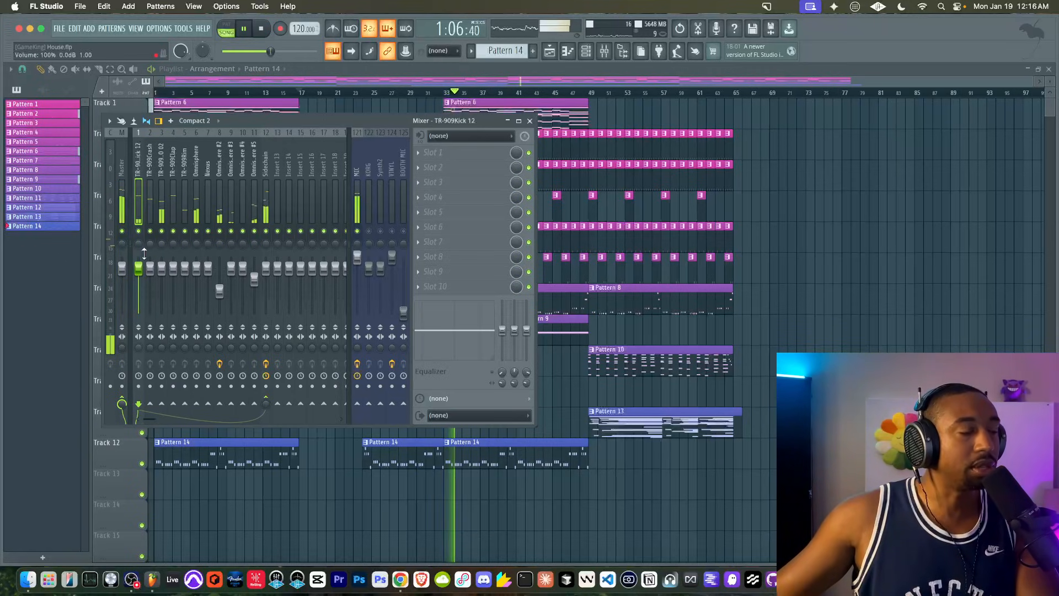
pyautogui.click(435, 153)
pyautogui.click(255, 346)
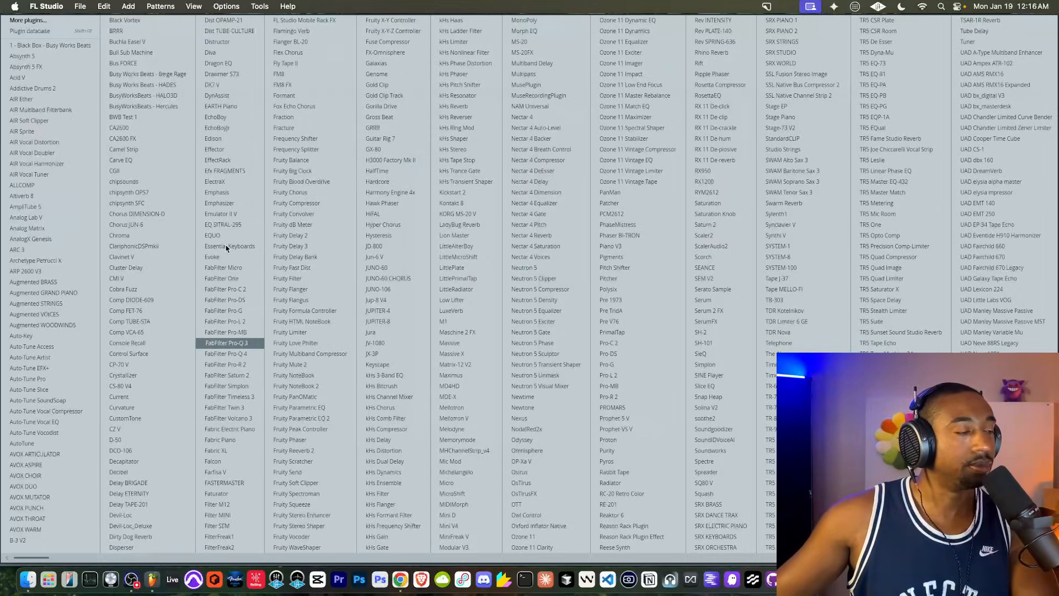
# - Add a bell band at 60 Hz on the kick's Pro-Q 3, boost it about 5.4 dB and close the equalizer
pyautogui.click(176, 204)
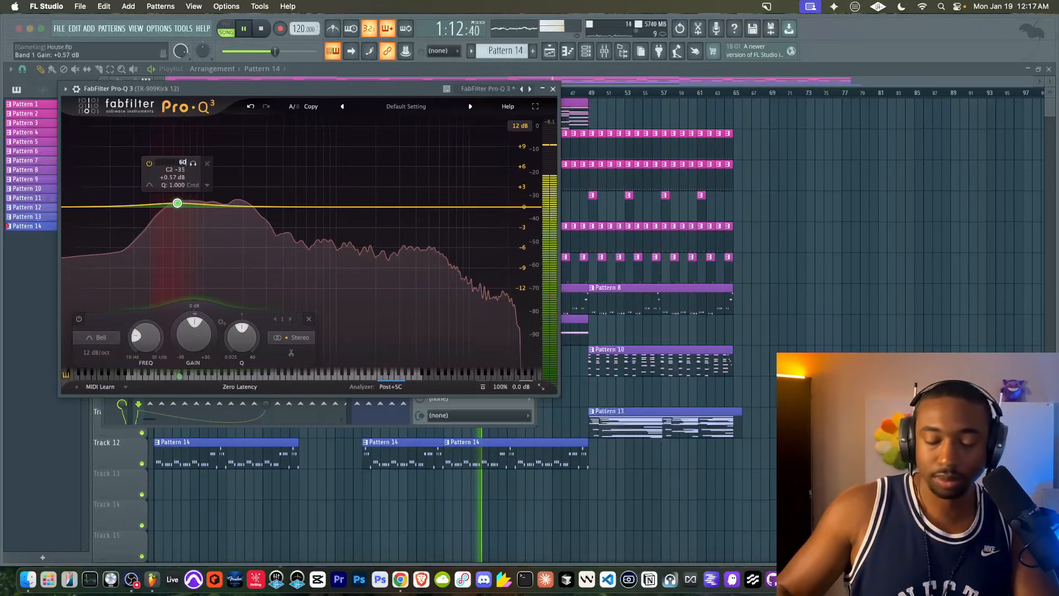
pyautogui.click(230, 387)
pyautogui.click(194, 344)
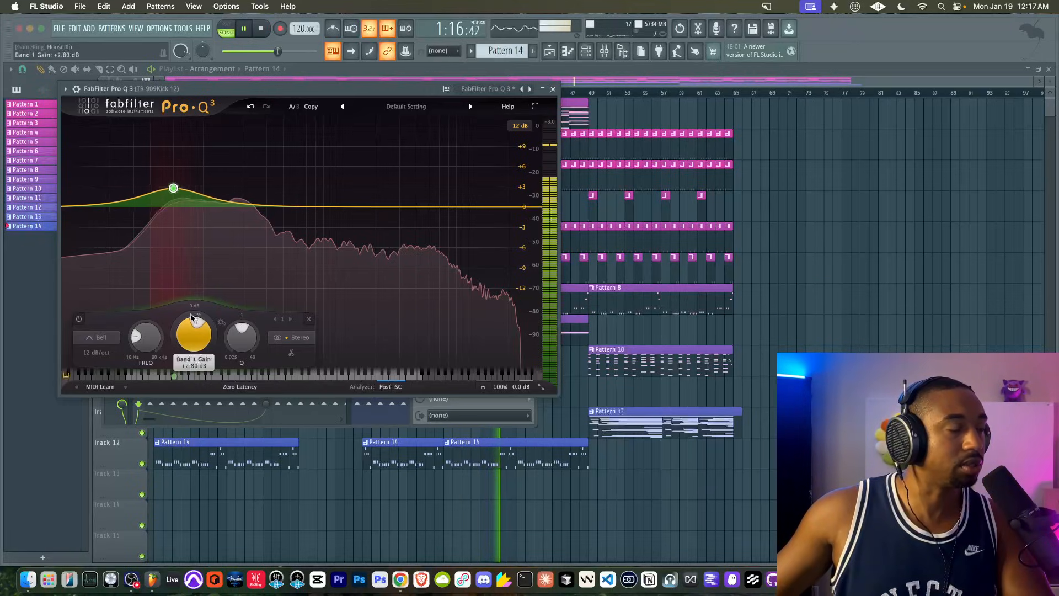
pyautogui.scroll(3, 194, 311)
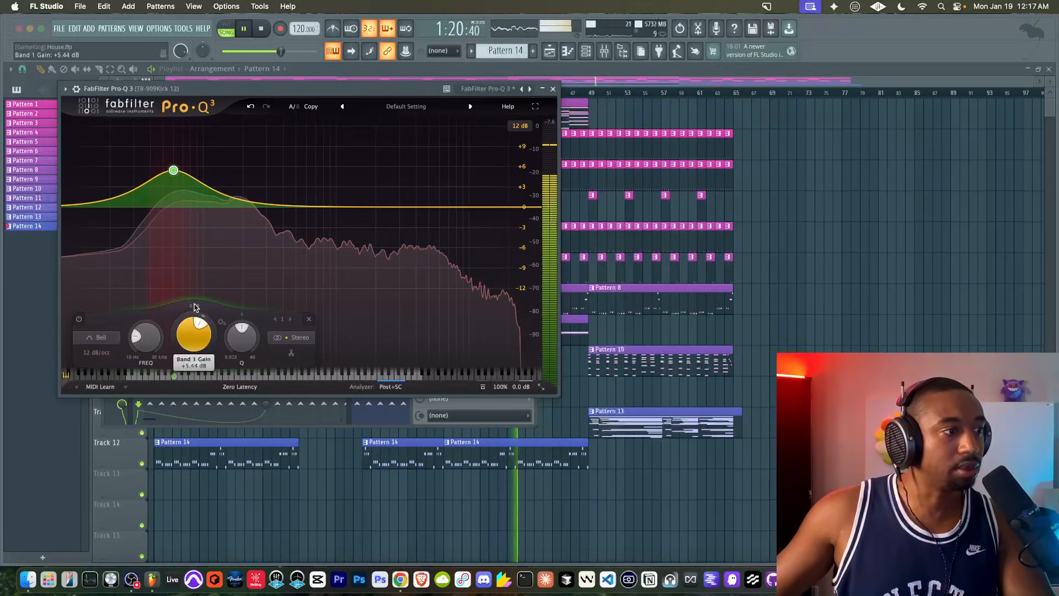
pyautogui.click(552, 89)
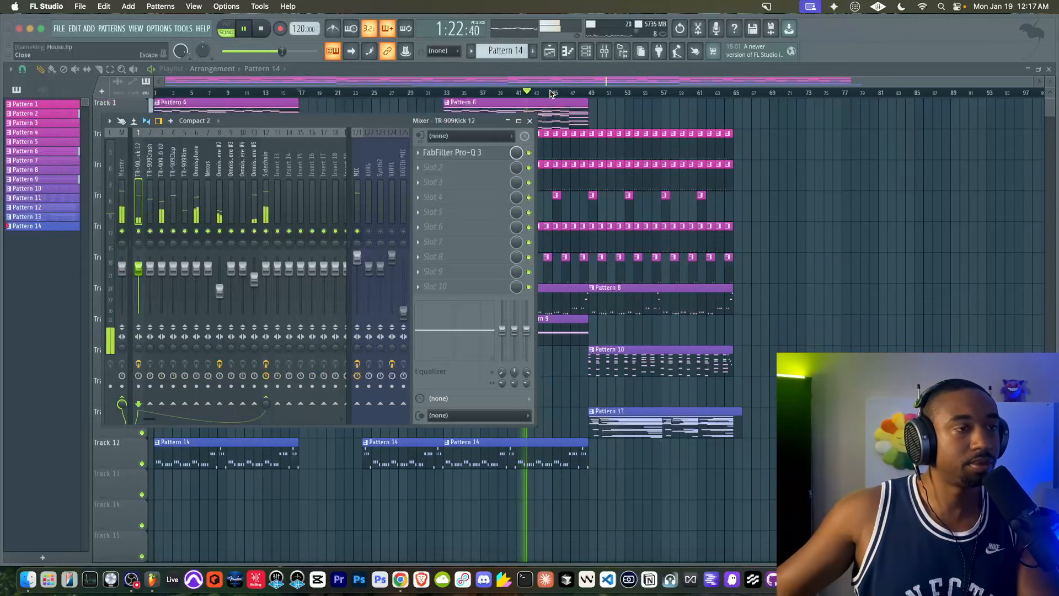
# - Set the Sidechain track's Fruity Limiter threshold to about -37.4 dB, shorten its release and close it
pyautogui.click(265, 208)
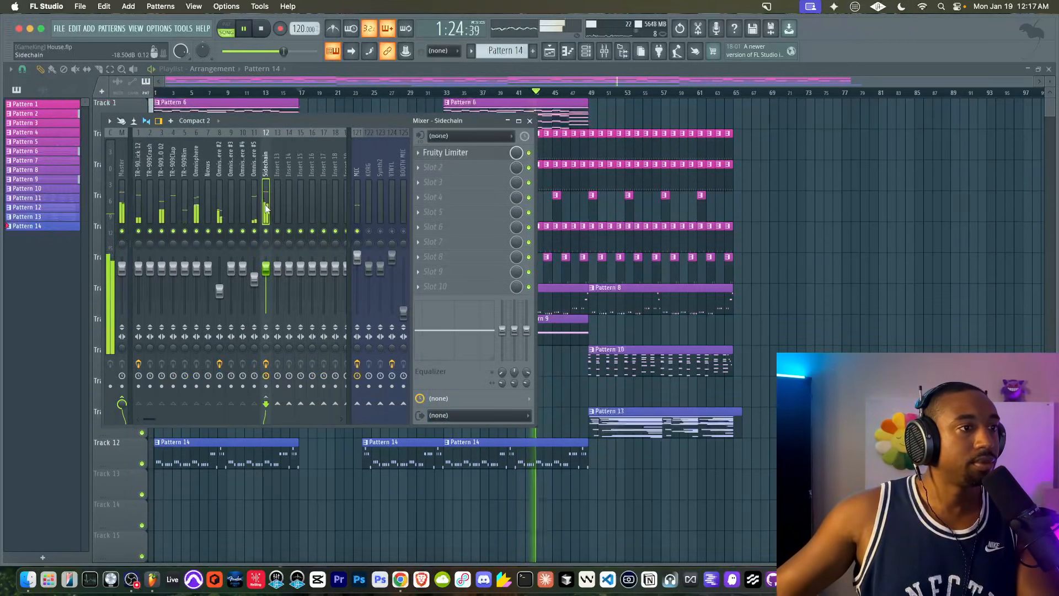
pyautogui.click(447, 153)
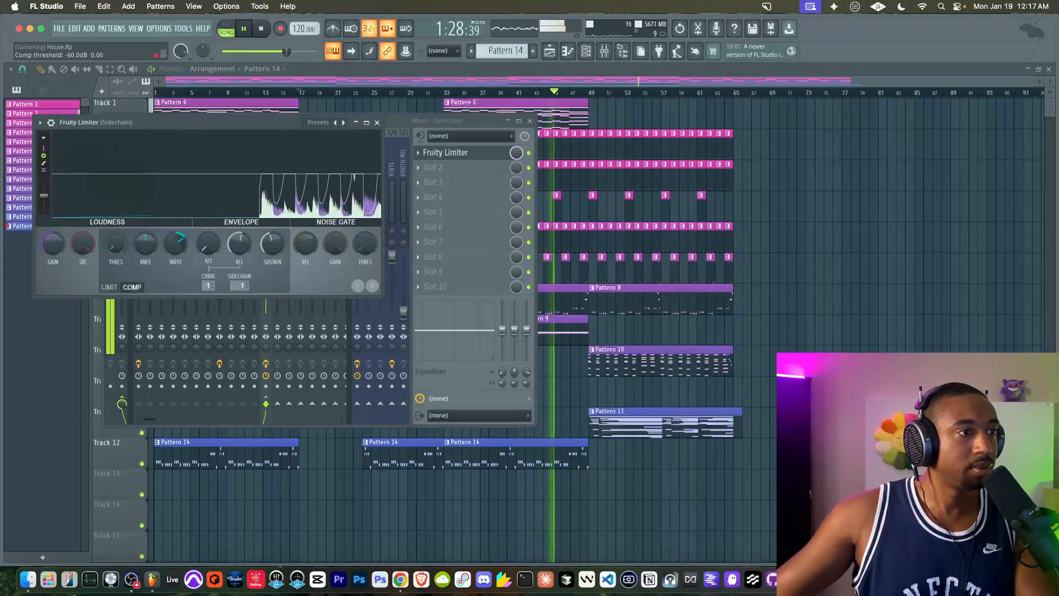
pyautogui.moveTo(119, 246)
pyautogui.mouseDown()
pyautogui.moveTo(119, 255)
pyautogui.moveTo(118, 235)
pyautogui.mouseUp()
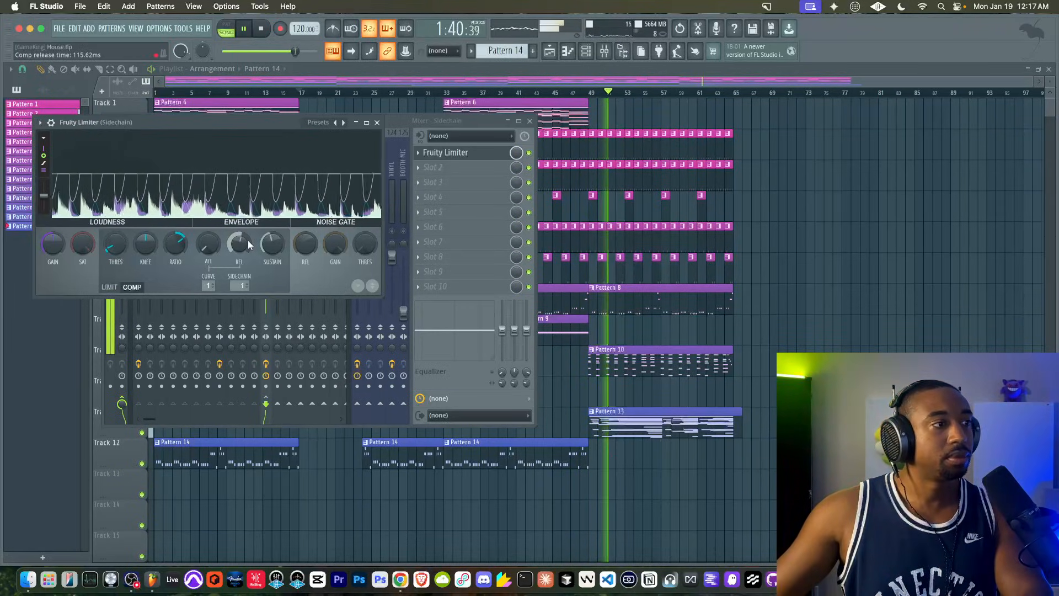
pyautogui.moveTo(113, 241); pyautogui.dragTo(114, 244)
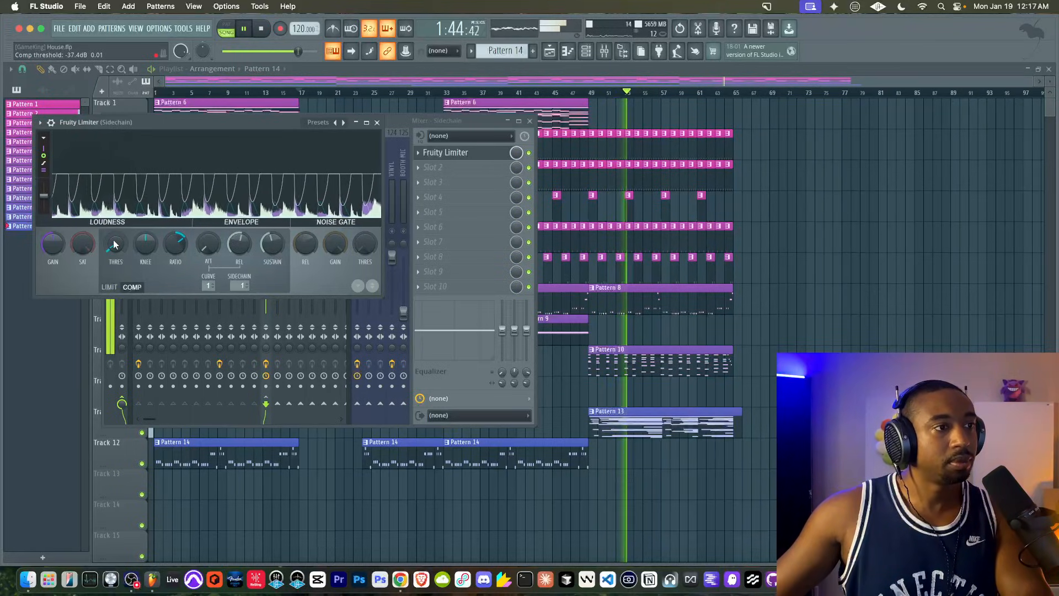
pyautogui.rightClick(239, 243)
pyautogui.click(239, 242)
pyautogui.moveTo(239, 243); pyautogui.dragTo(238, 243)
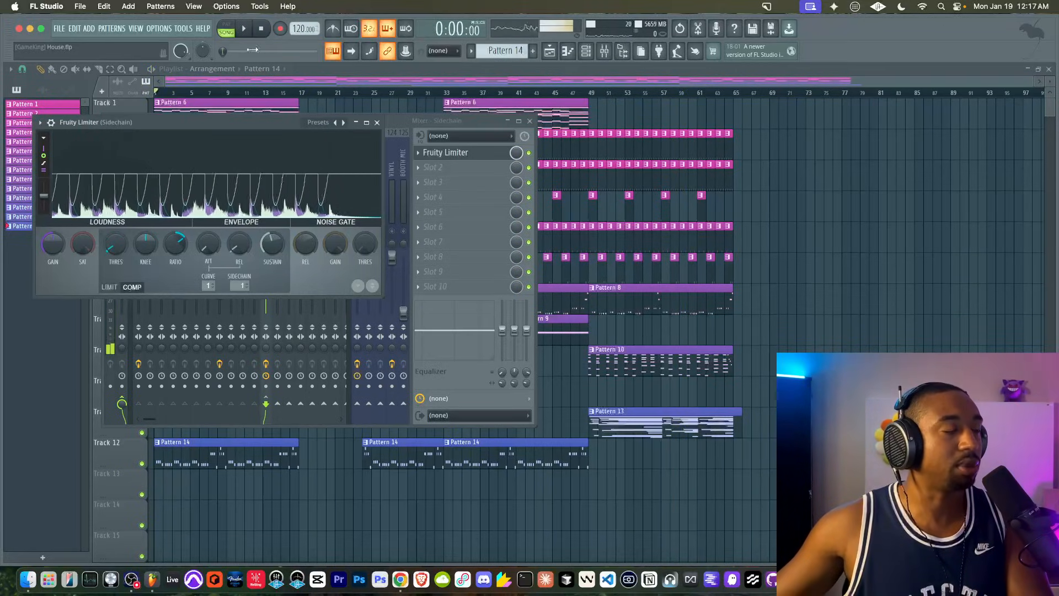
pyautogui.click(377, 122)
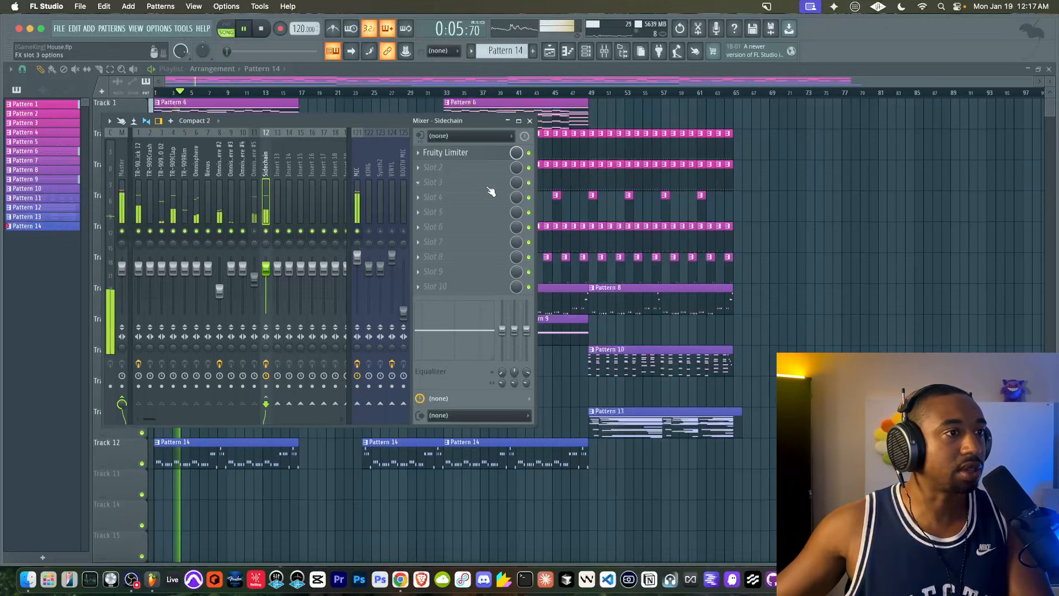
pyautogui.click(462, 154)
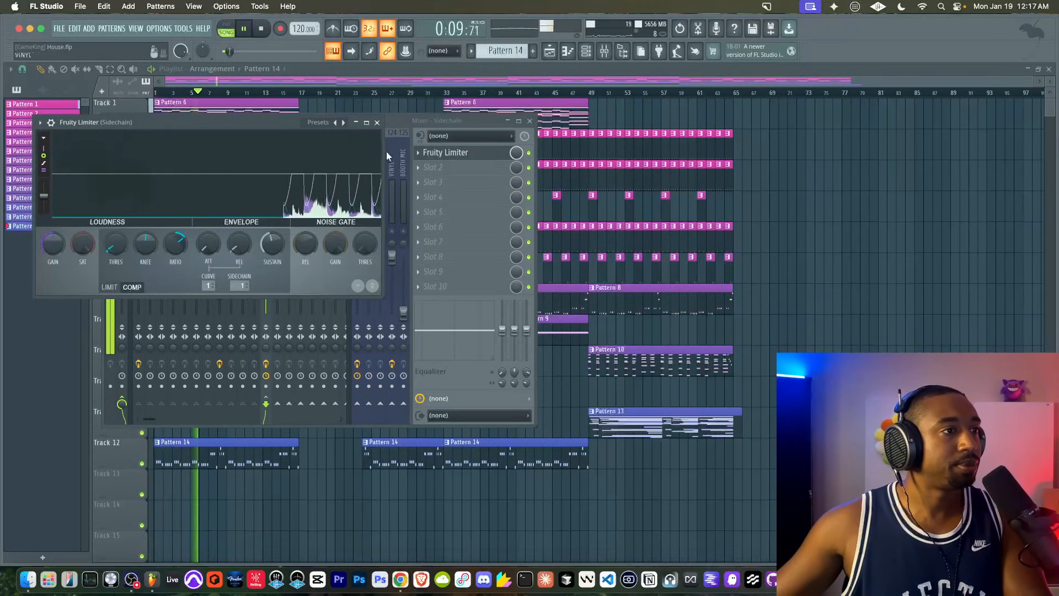
pyautogui.click(379, 123)
# - Load Fruity Blood Overdrive into the second effect slot of the TR-909Kick 12 mixer track
pyautogui.click(138, 196)
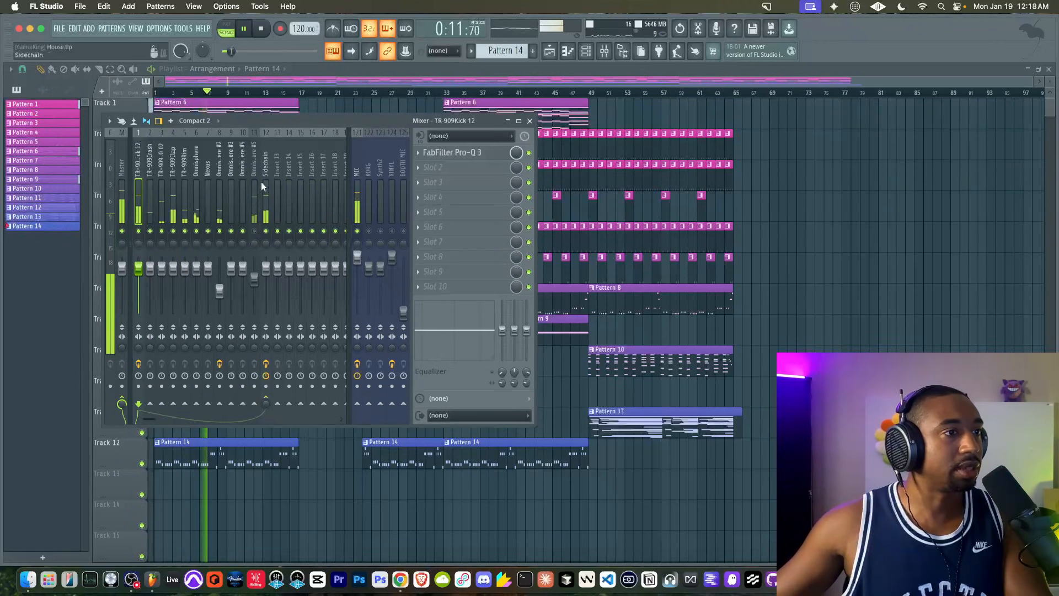
pyautogui.click(458, 167)
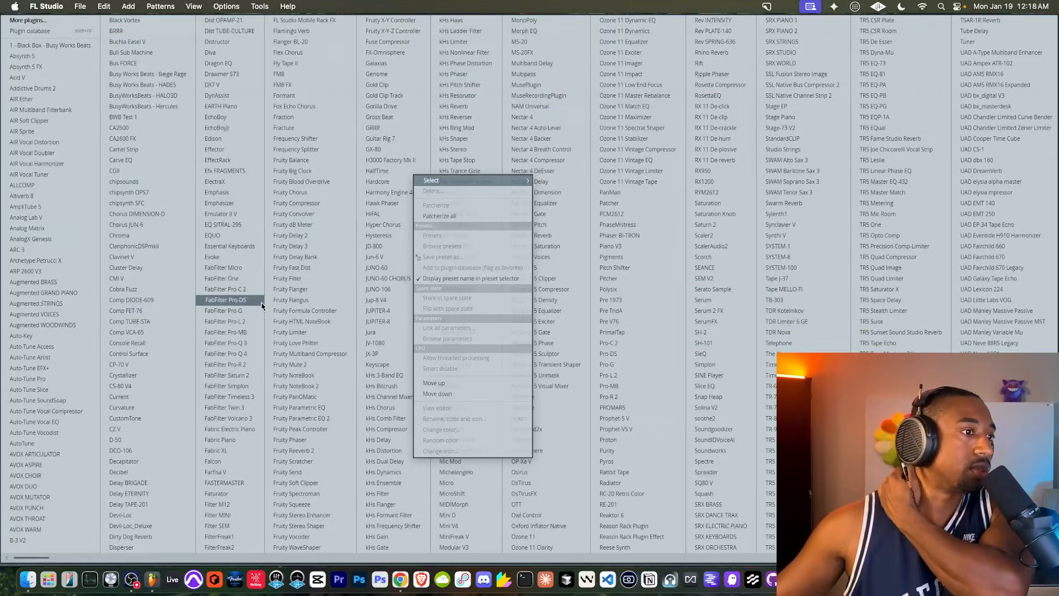
pyautogui.click(326, 188)
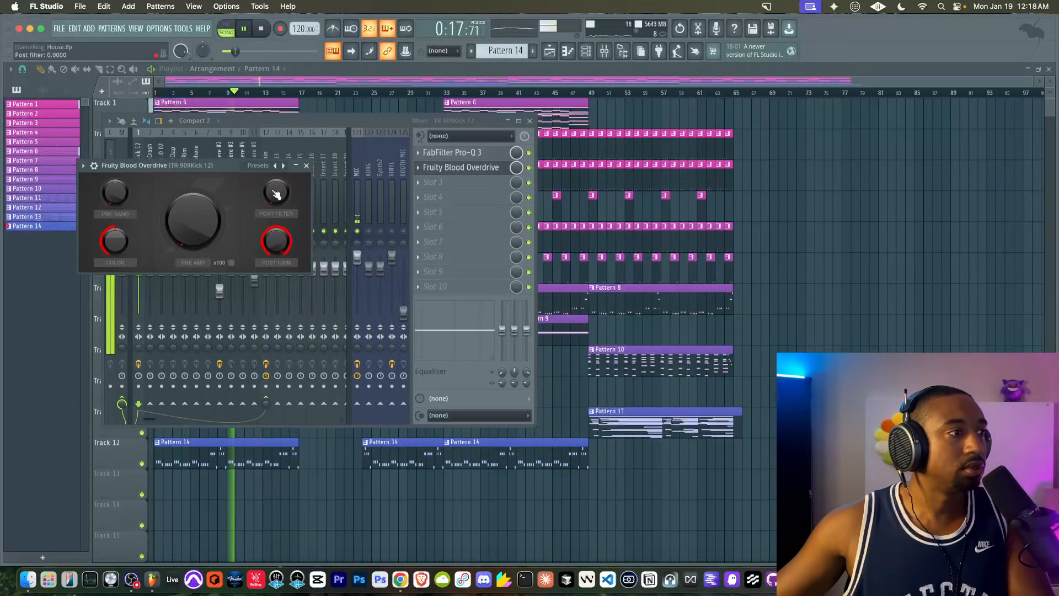
# - Compare the kick with Blood Overdrive bypassed, raise its preamp and set the post gain to about -0.145
pyautogui.click(532, 168)
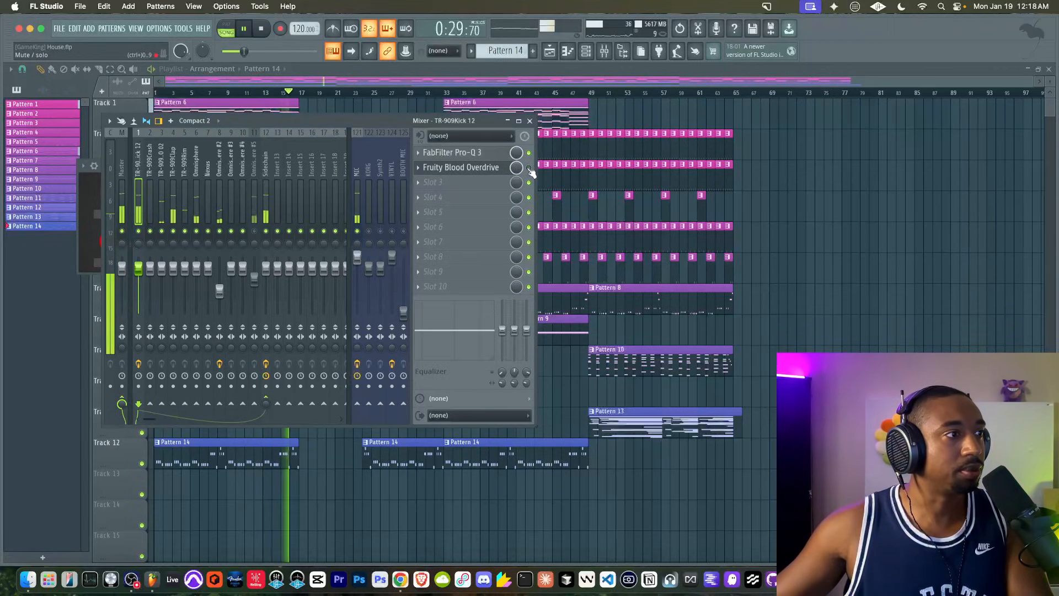
pyautogui.click(485, 167)
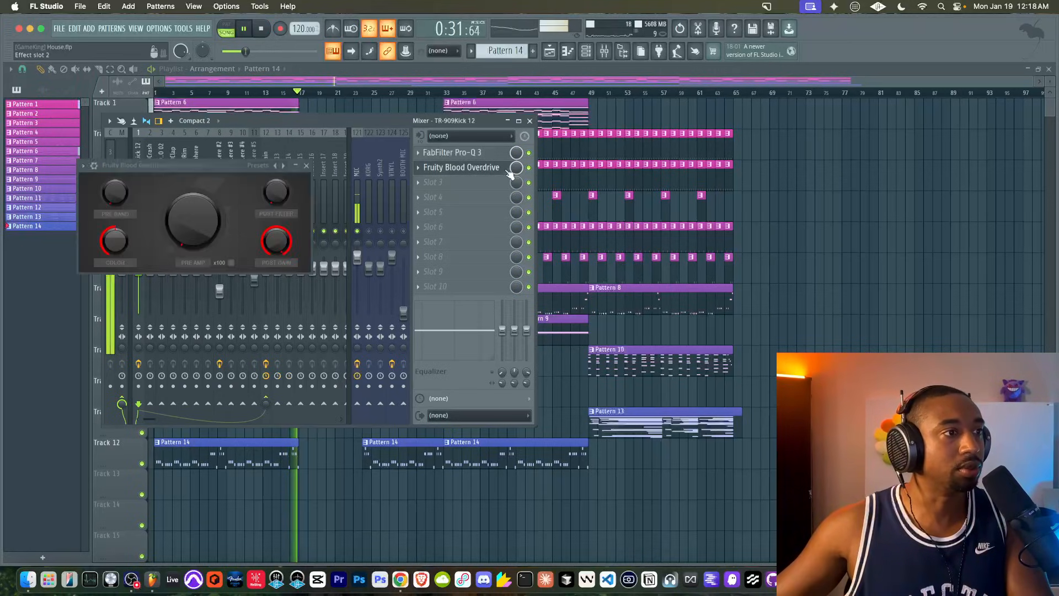
pyautogui.moveTo(261, 245); pyautogui.dragTo(203, 235)
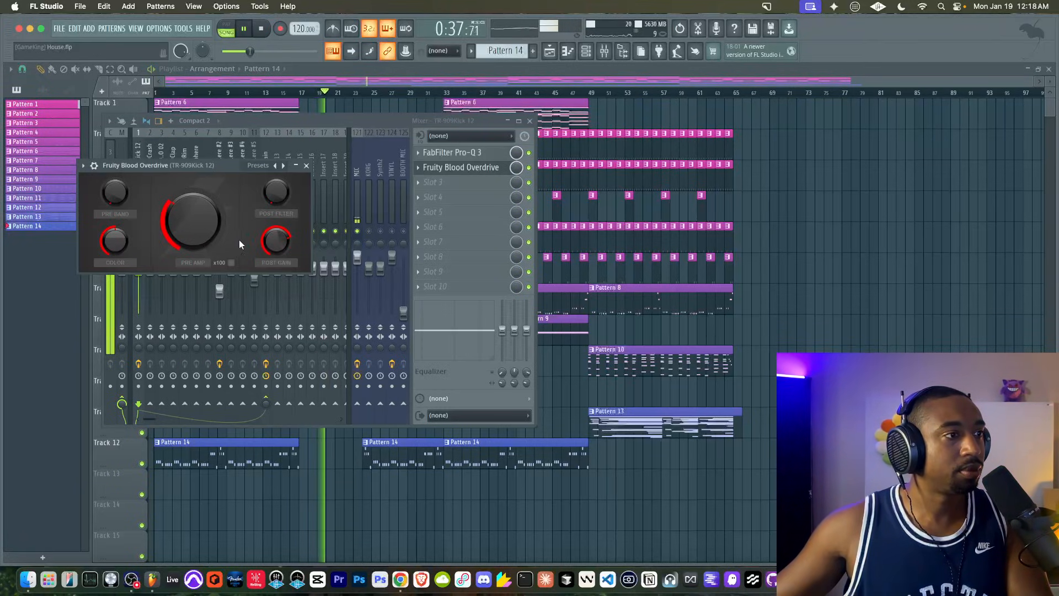
pyautogui.moveTo(275, 241); pyautogui.dragTo(275, 237)
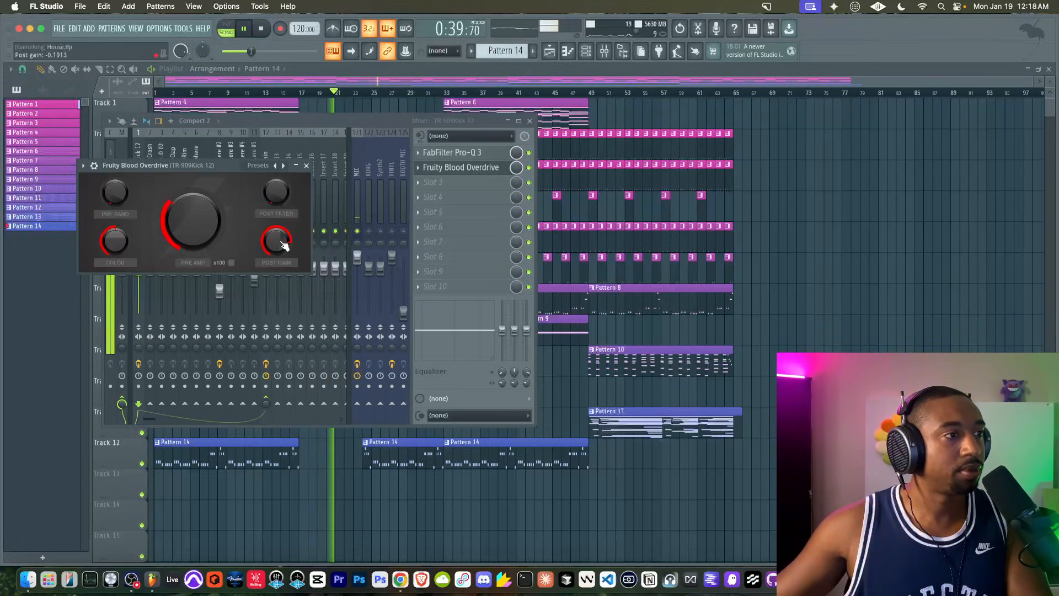
pyautogui.moveTo(193, 231)
pyautogui.mouseDown()
pyautogui.moveTo(193, 219)
pyautogui.moveTo(193, 230)
pyautogui.mouseUp()
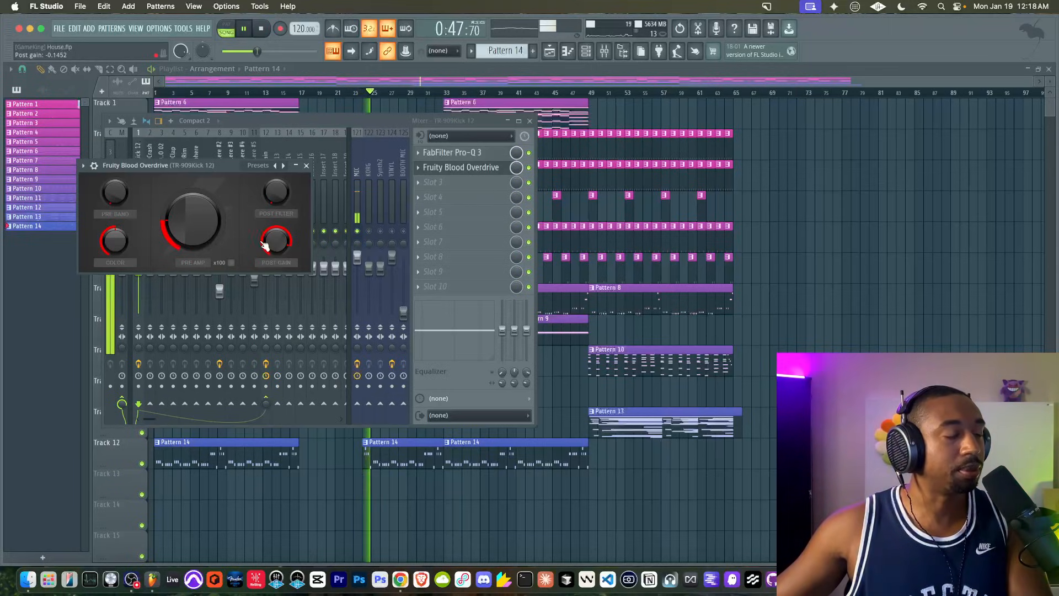
pyautogui.click(306, 165)
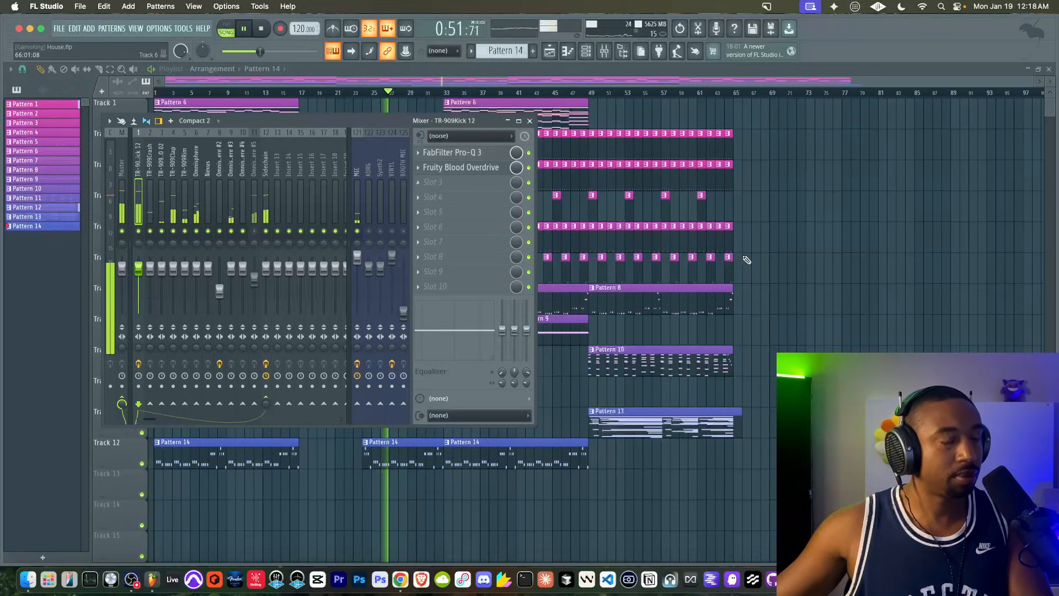
# - Stop playback and open Pattern 10 from the playlist in the piano roll
pyautogui.press('F9')
pyautogui.press('space')
pyautogui.doubleClick(342, 359)
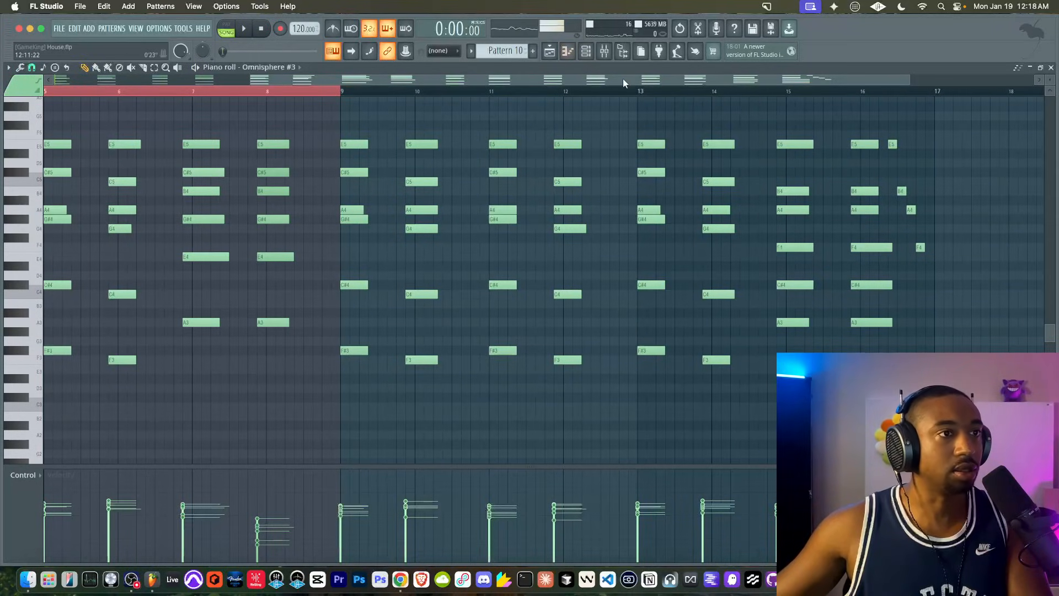
# - Open Omnisphere #3 from the channel rack and try the Electrified Pebbles patch
pyautogui.click(592, 53)
pyautogui.press('F6')
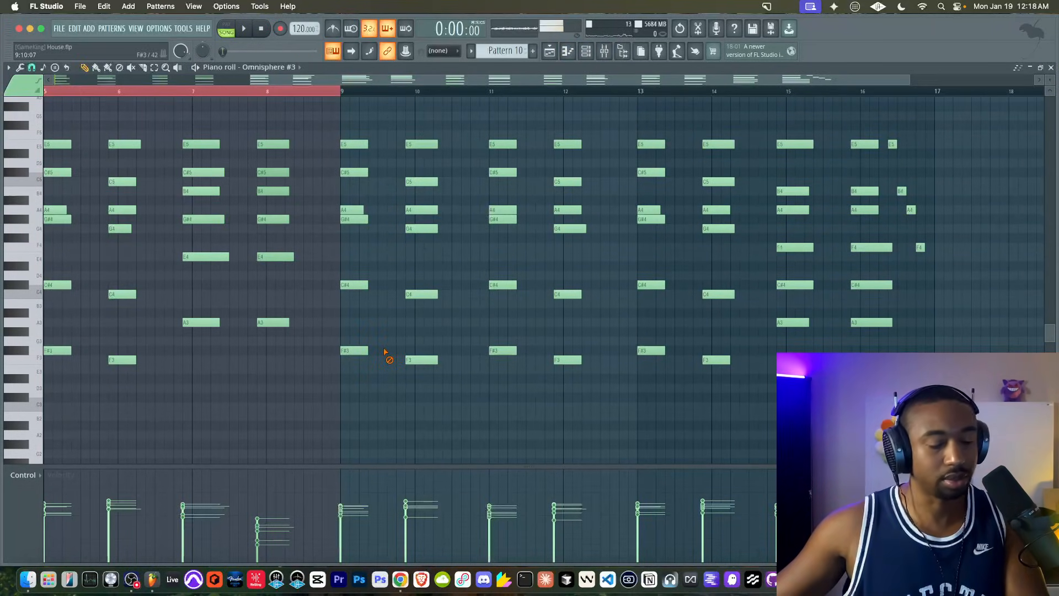
pyautogui.click(586, 54)
pyautogui.click(160, 226)
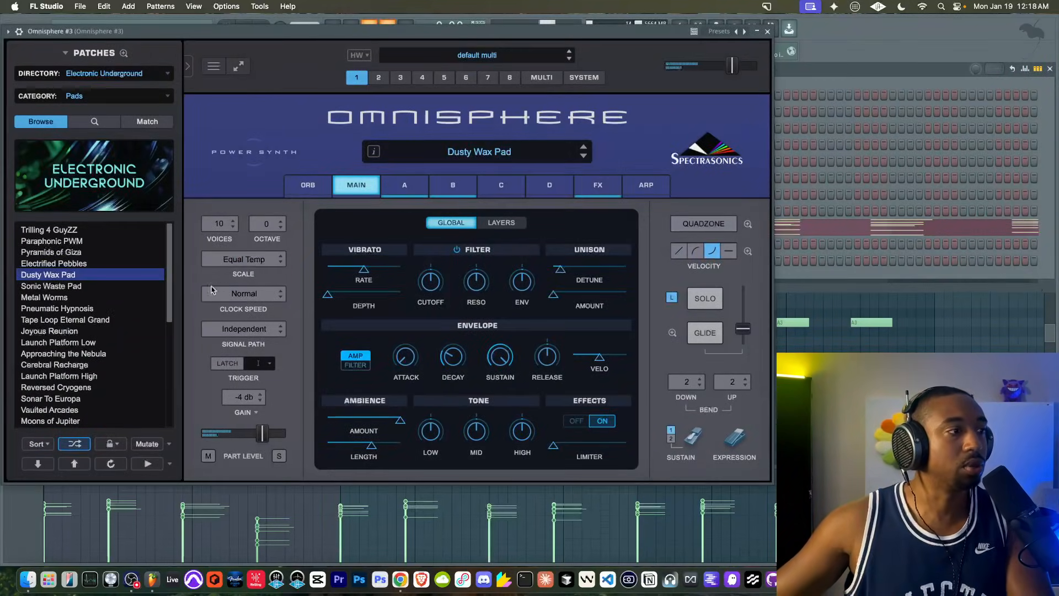
pyautogui.click(57, 265)
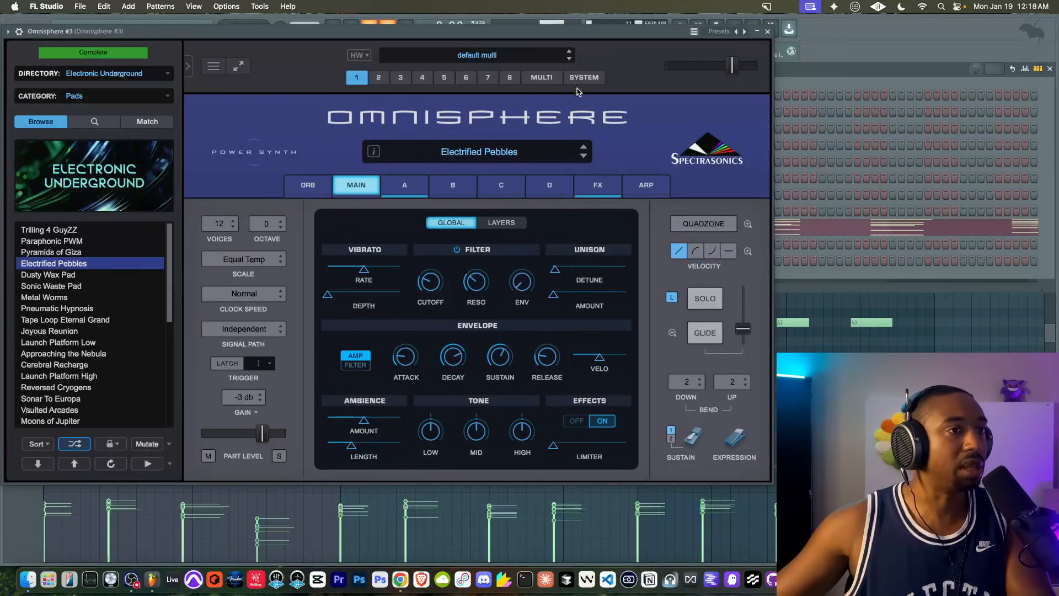
pyautogui.click(767, 32)
# - Return to the playlist and loop playback over bars 17 to 33
pyautogui.press('F5')
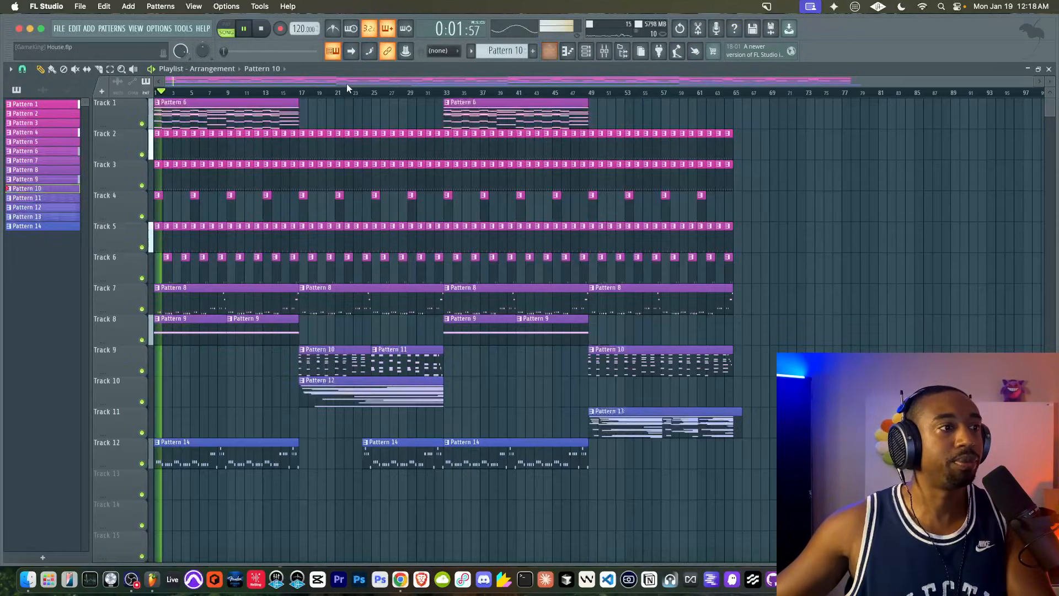
pyautogui.moveTo(404, 95); pyautogui.dragTo(443, 94)
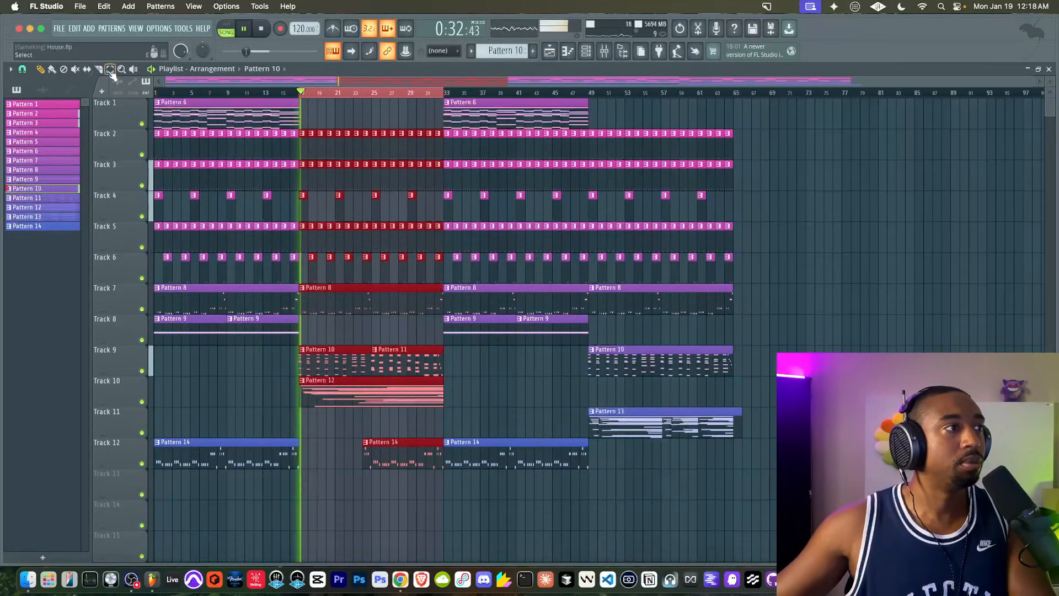
pyautogui.click(22, 68)
pyautogui.click(46, 218)
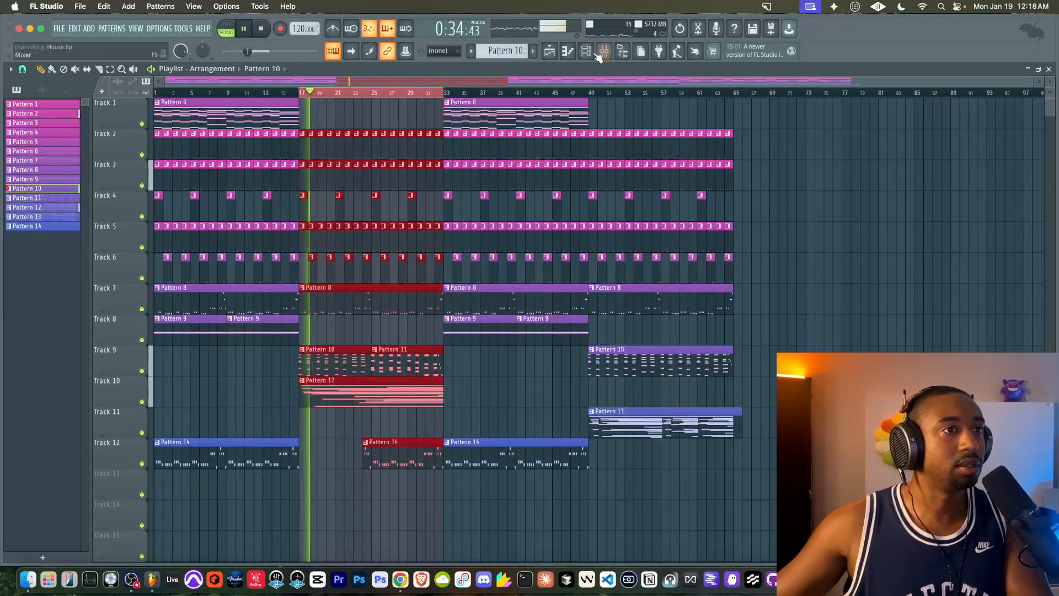
# - Reopen Omnisphere #3 and audition the pads Tape Loop Eternal Grand, Tension Pad, Moons of Jupiter and Sonic Swarm Pad
pyautogui.click(585, 50)
pyautogui.click(148, 227)
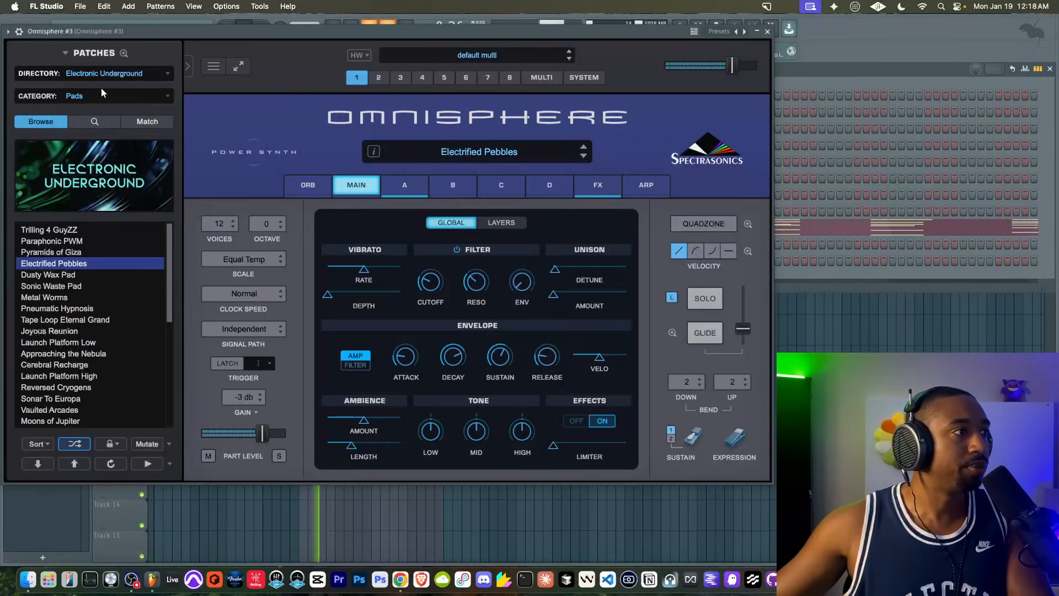
pyautogui.click(76, 320)
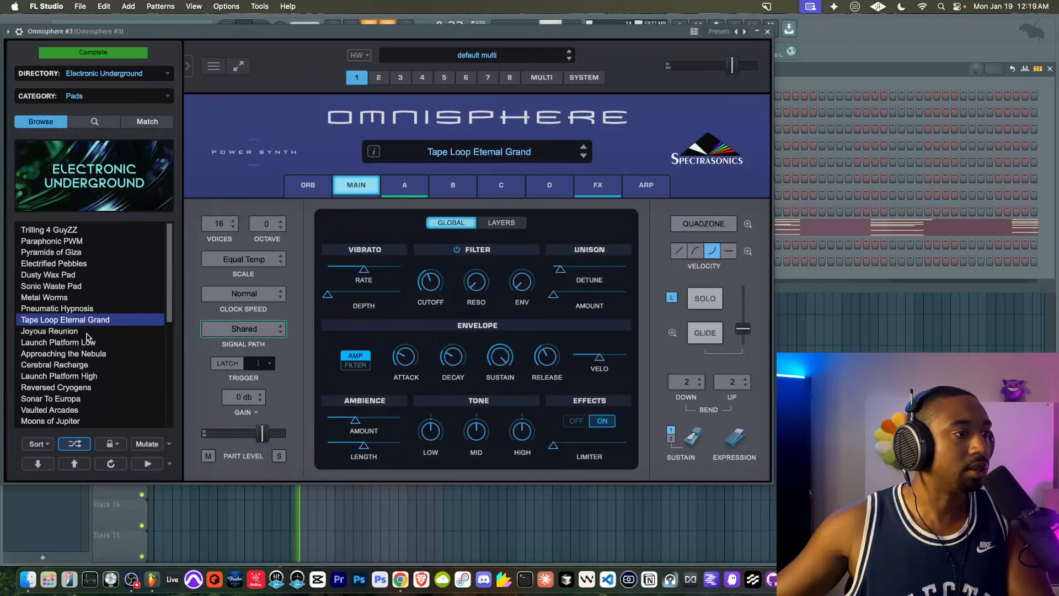
pyautogui.scroll(-4, 85, 334)
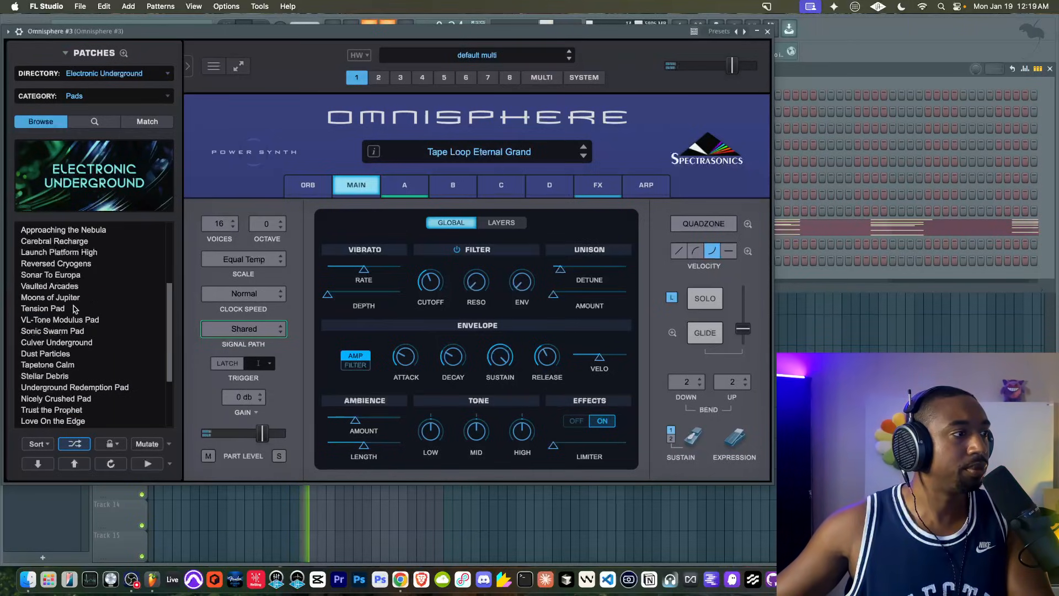
pyautogui.click(76, 309)
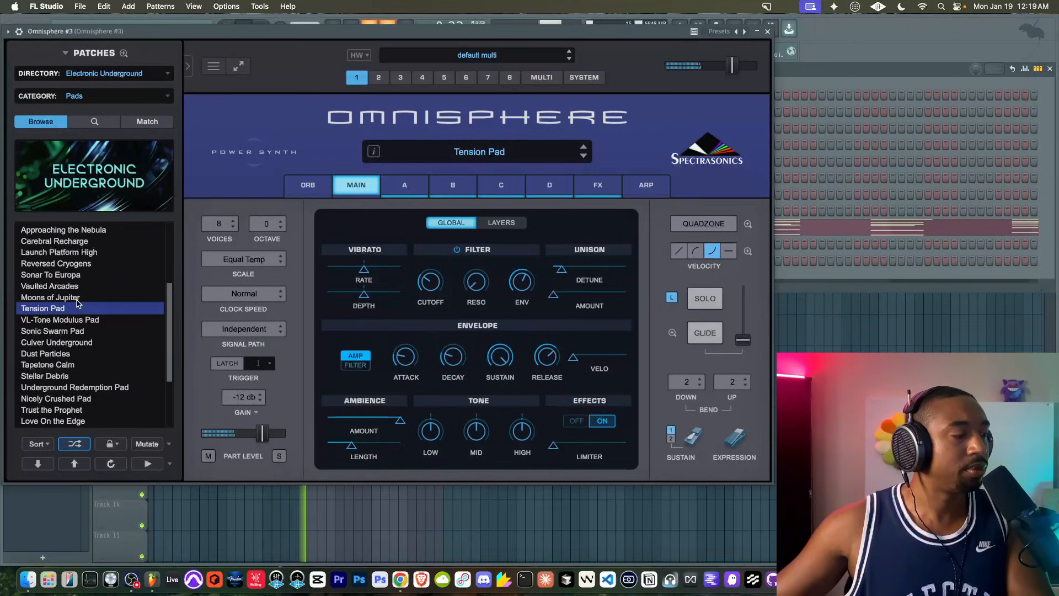
pyautogui.click(78, 298)
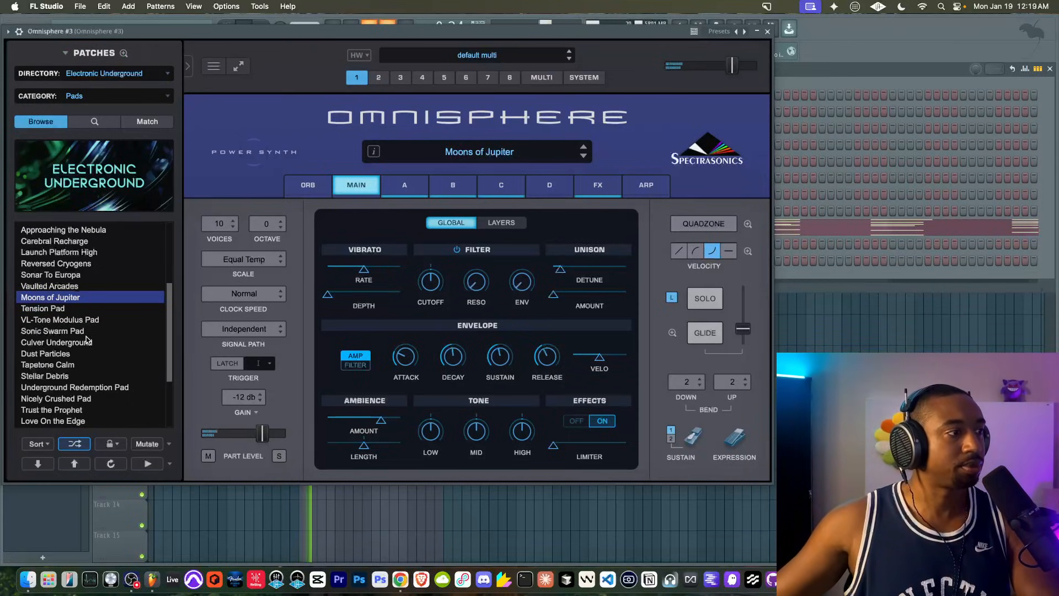
pyautogui.click(78, 332)
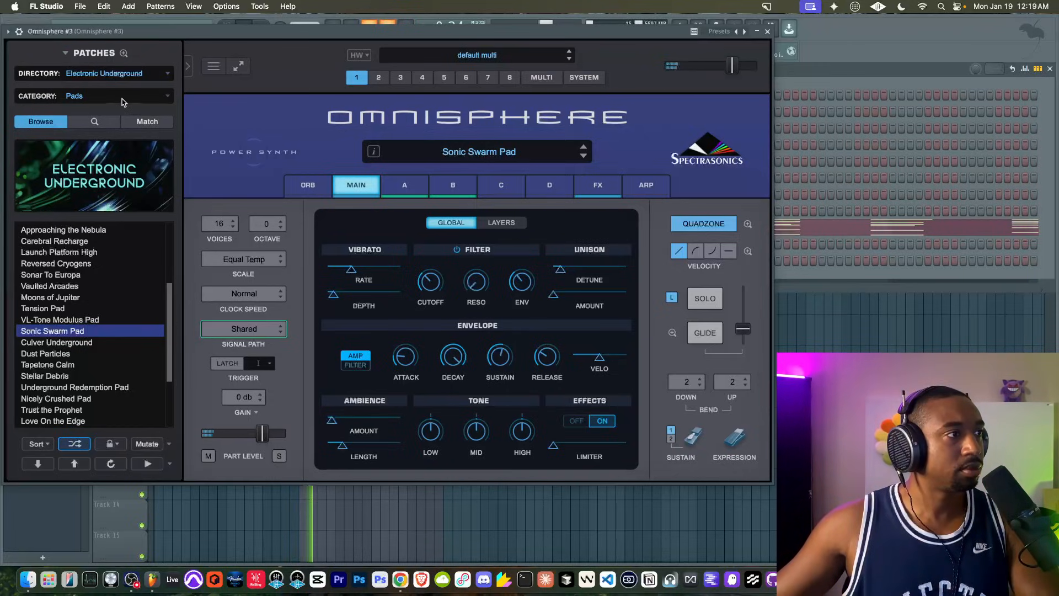
# - Look through the patch categories in Omnisphere #3 with Sonic Swarm Pad loaded, and close the instrument
pyautogui.click(122, 102)
pyautogui.moveTo(105, 145)
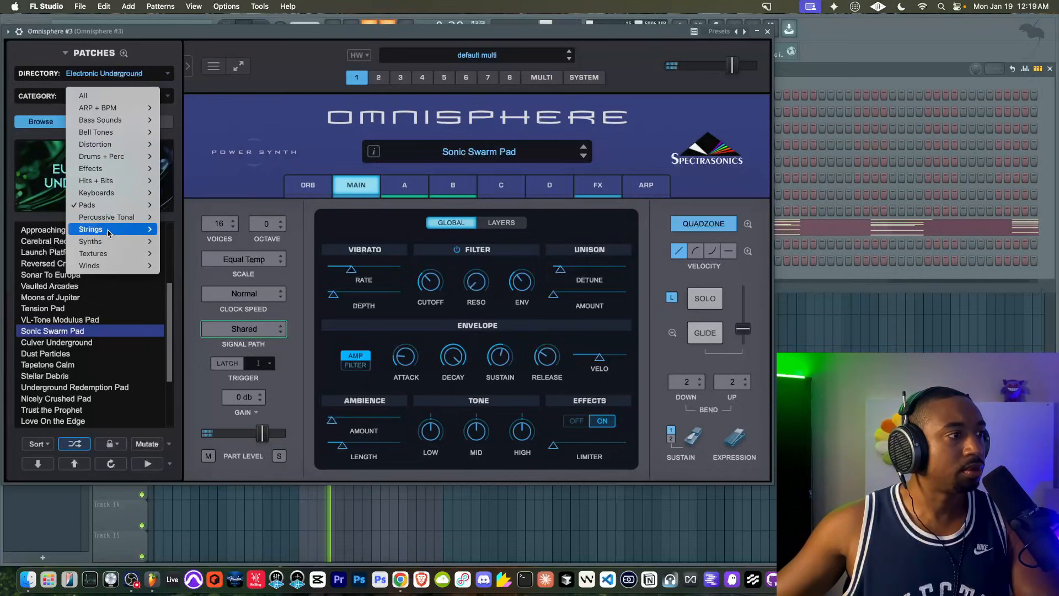
pyautogui.moveTo(108, 232)
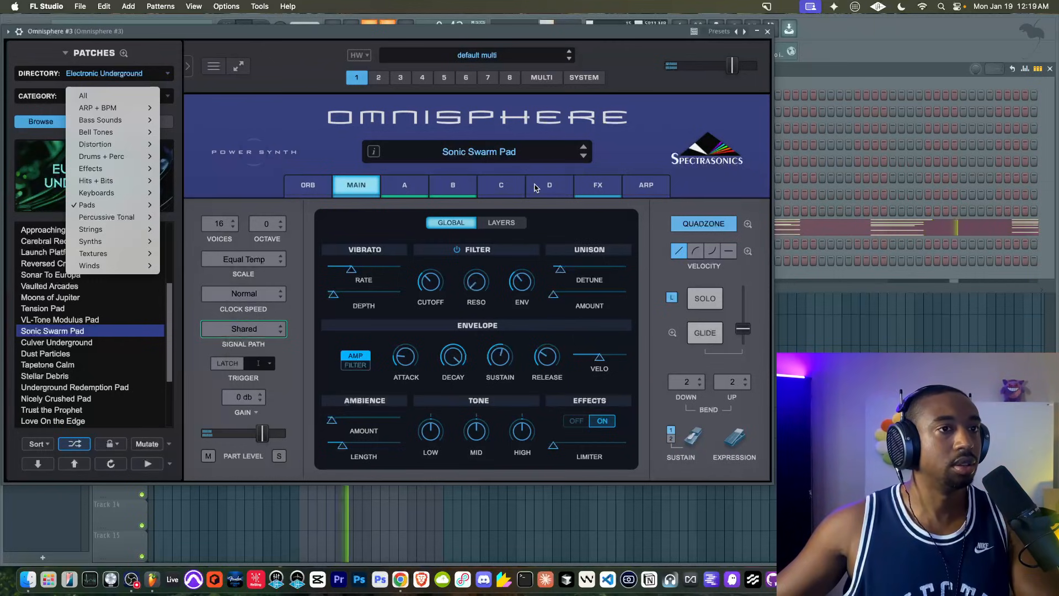
pyautogui.click(767, 31)
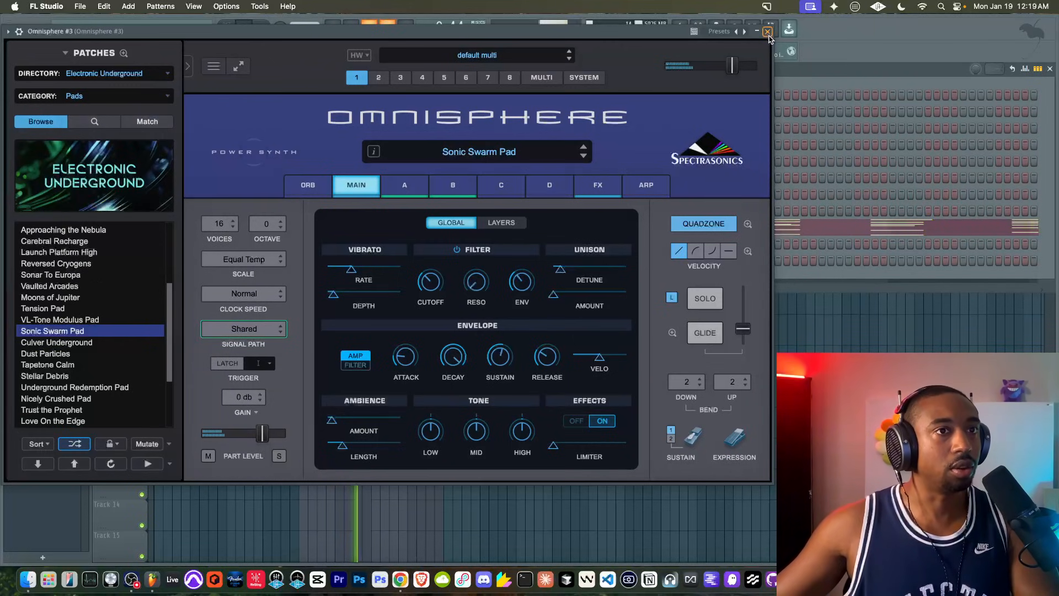
pyautogui.click(767, 31)
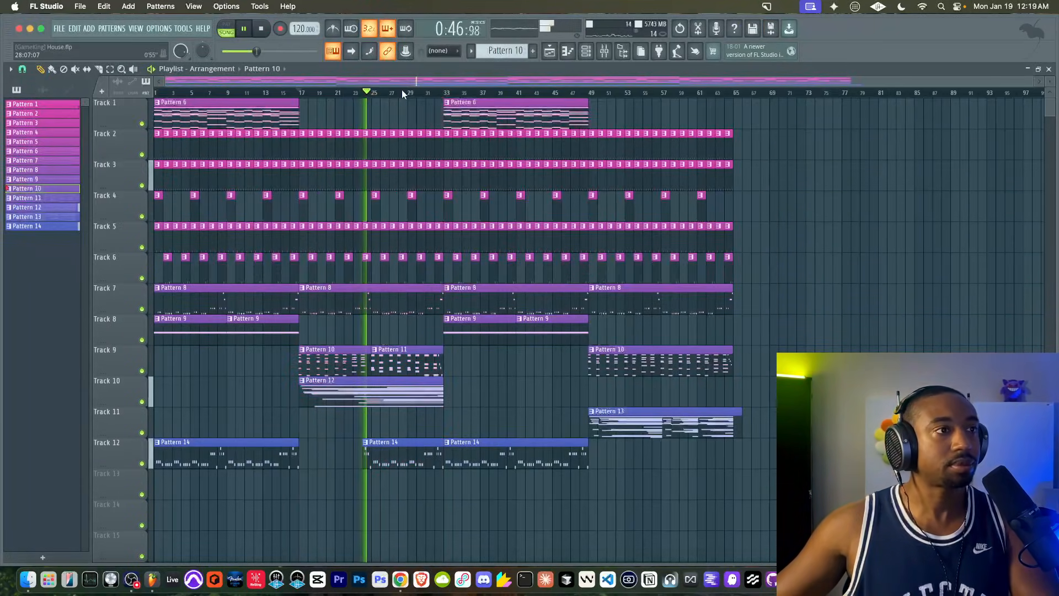
# - Check the mixer levels during playback and save the project
pyautogui.press('F9')
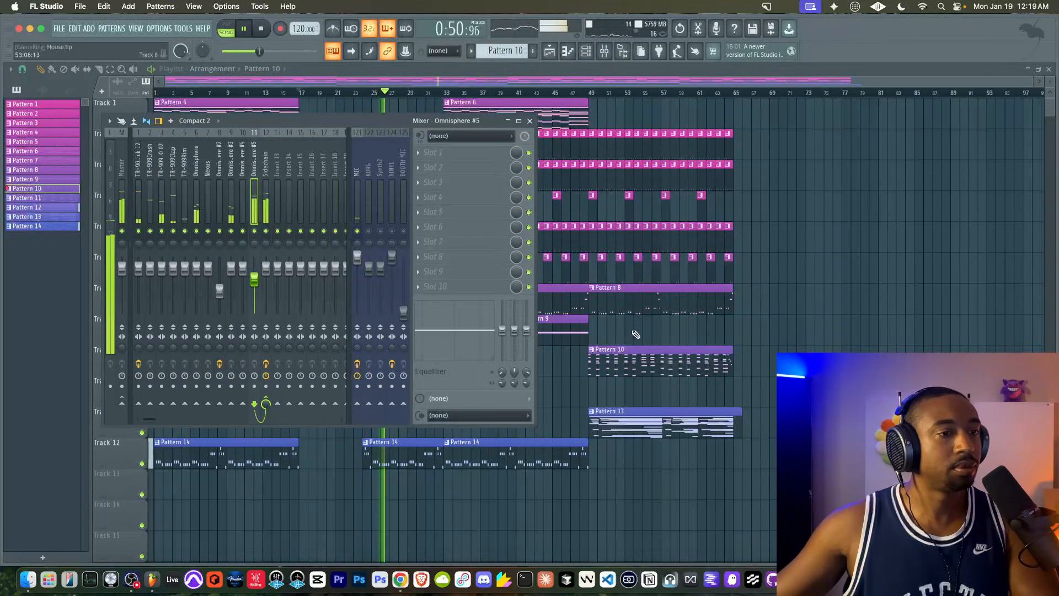
pyautogui.press('F9')
pyautogui.press('super+s')
# - Open Omnisphere #5 from the channel rack, load the Reso FM Bass patch and restart playback
pyautogui.press('F6')
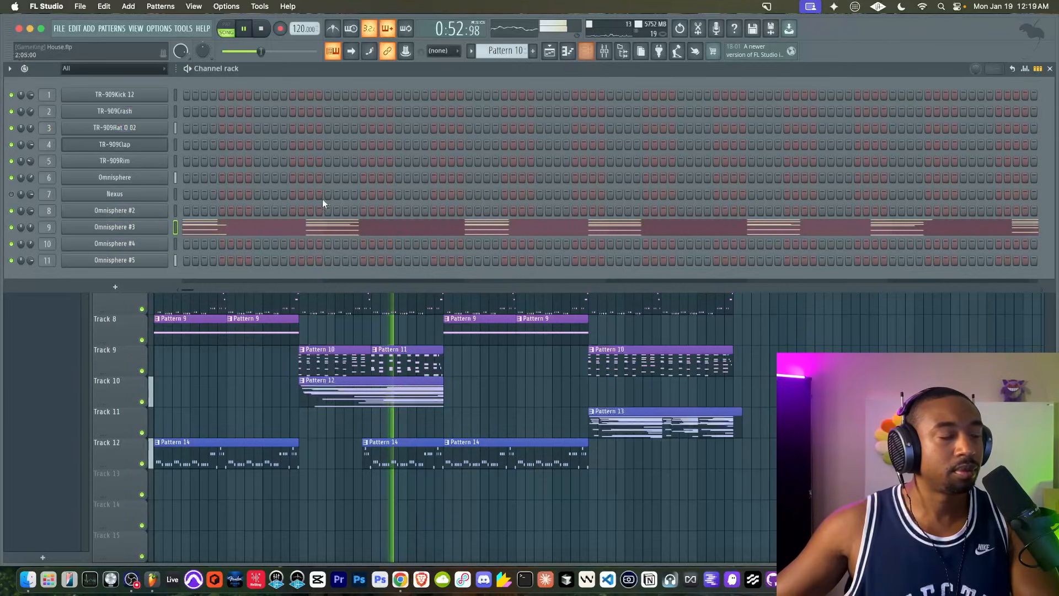
pyautogui.click(119, 260)
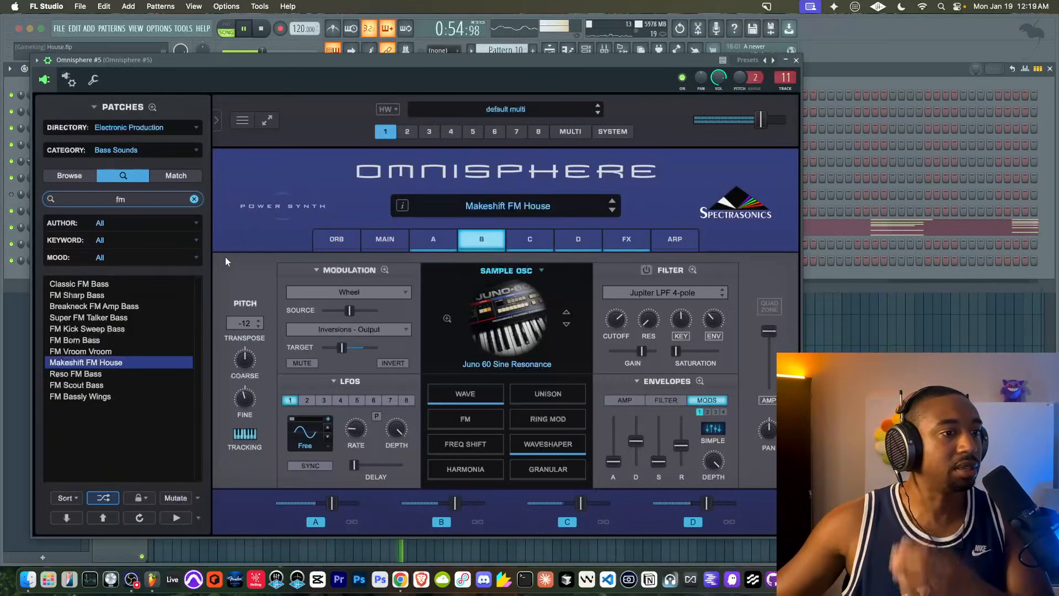
pyautogui.press('space')
pyautogui.click(97, 374)
pyautogui.press('space')
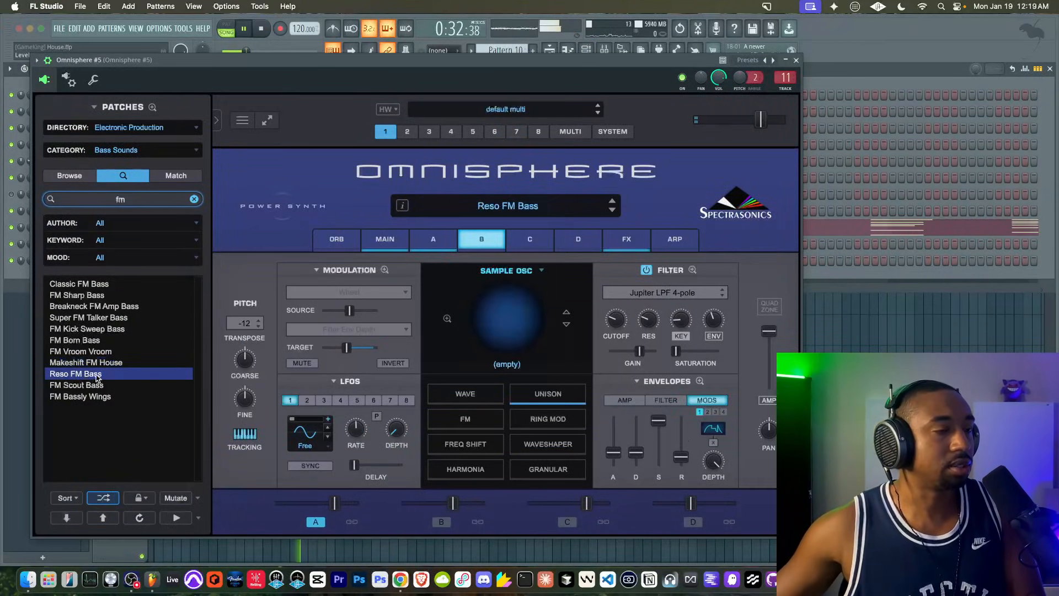
# - Return to the playlist and listen from bar 24, where the second Pattern 14 clip starts
pyautogui.press('F6')
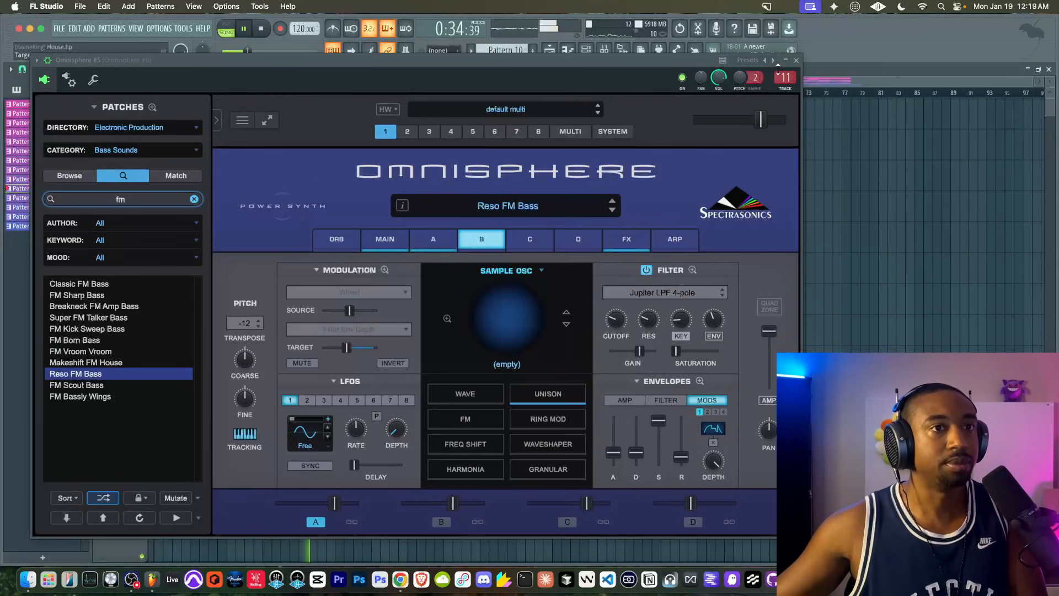
pyautogui.click(795, 60)
pyautogui.click(362, 92)
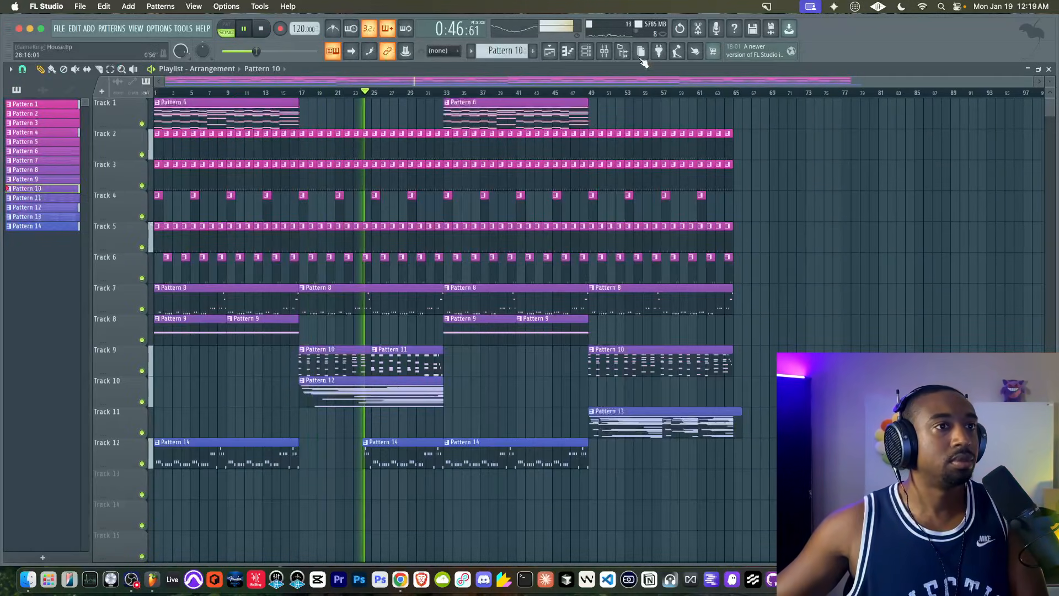
# - Reopen Omnisphere #5 and audition the FM Scout Bass and FM Bassly Wings patches
pyautogui.press('F6')
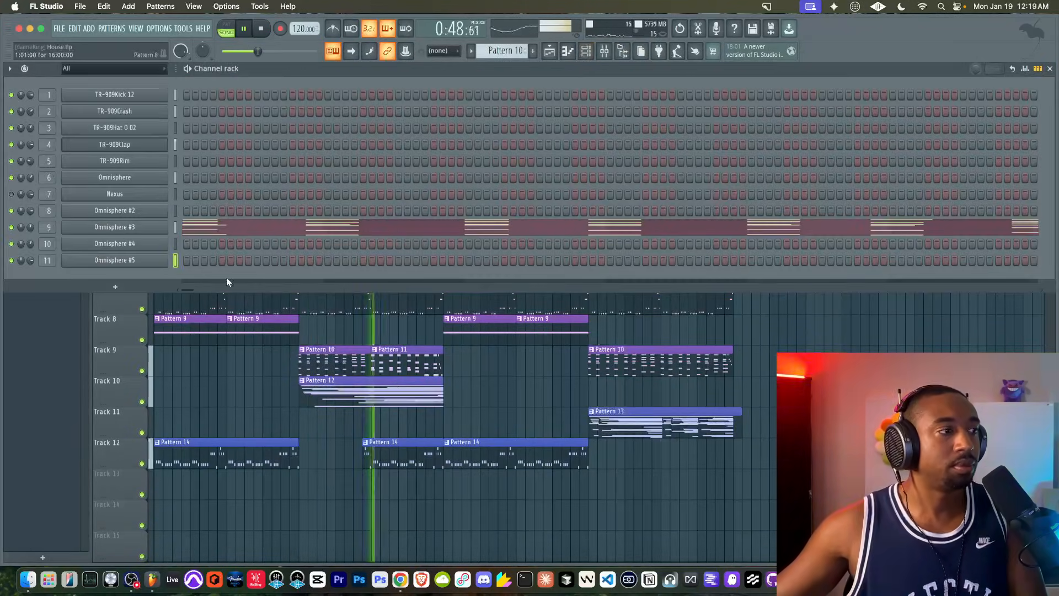
pyautogui.click(127, 260)
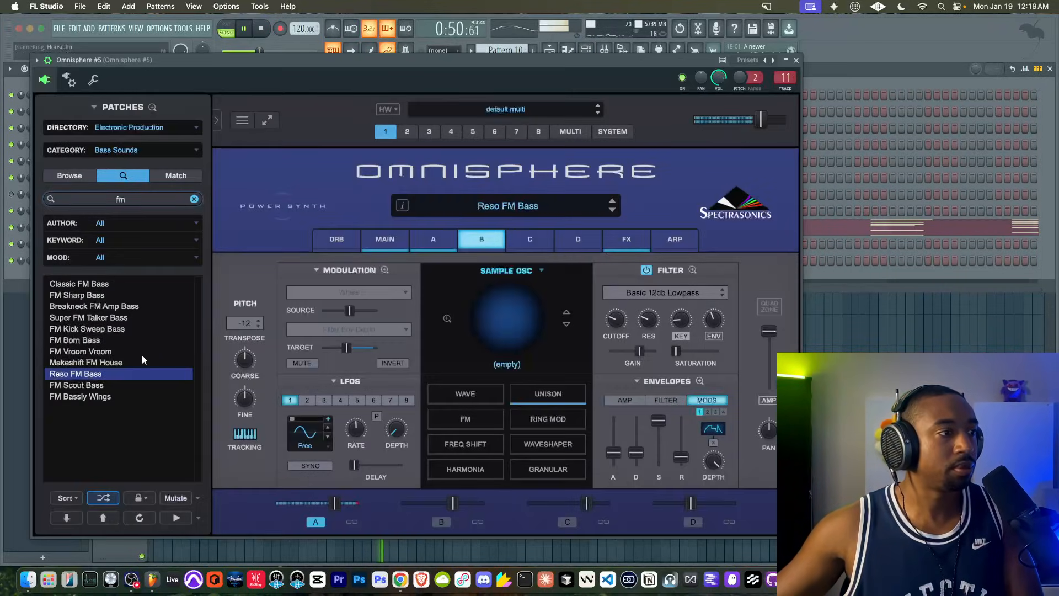
pyautogui.click(101, 386)
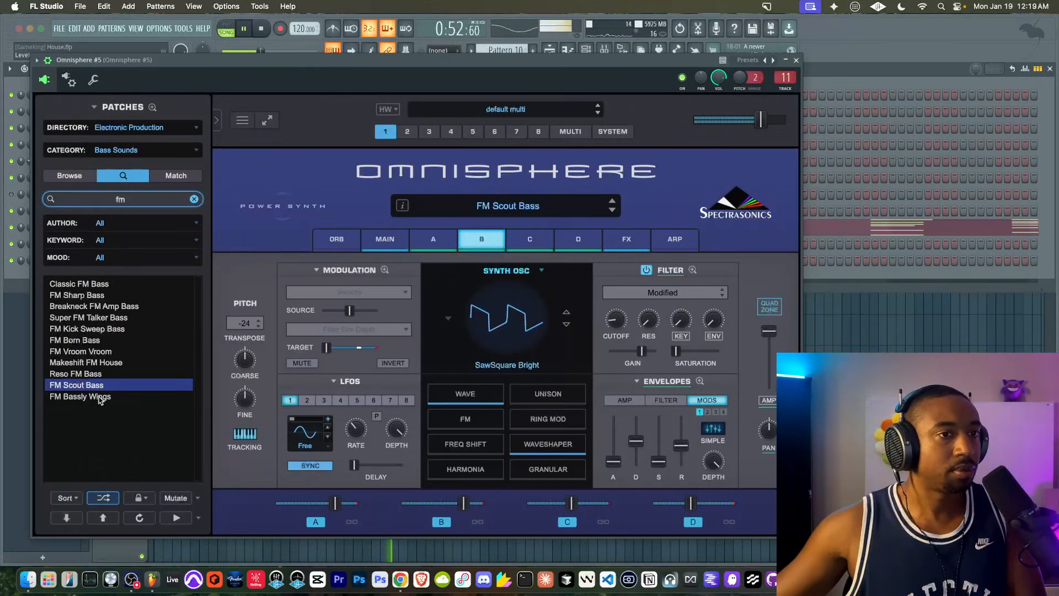
pyautogui.click(101, 397)
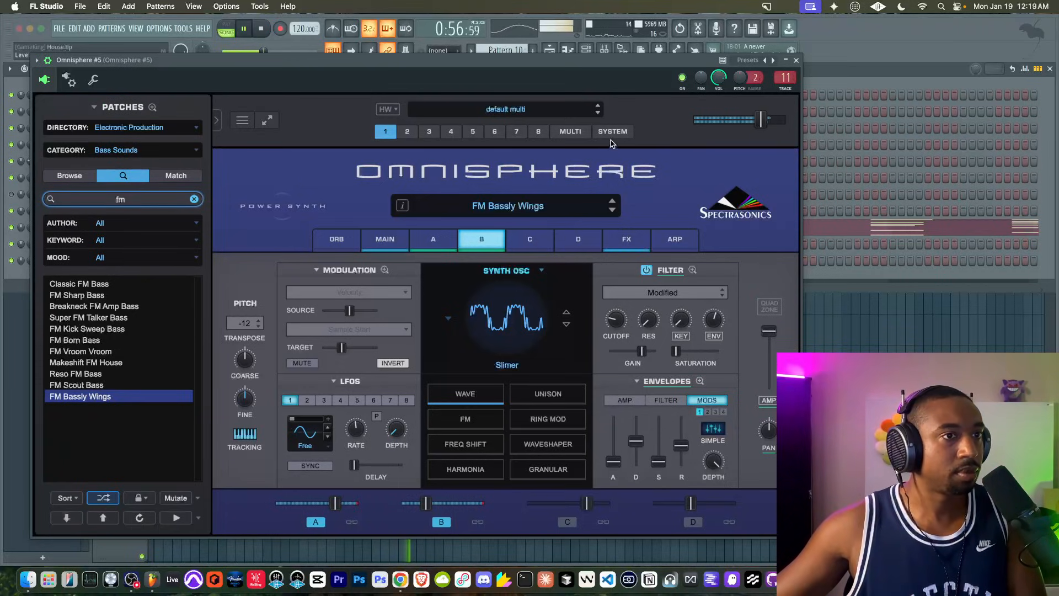
pyautogui.click(613, 133)
pyautogui.click(386, 133)
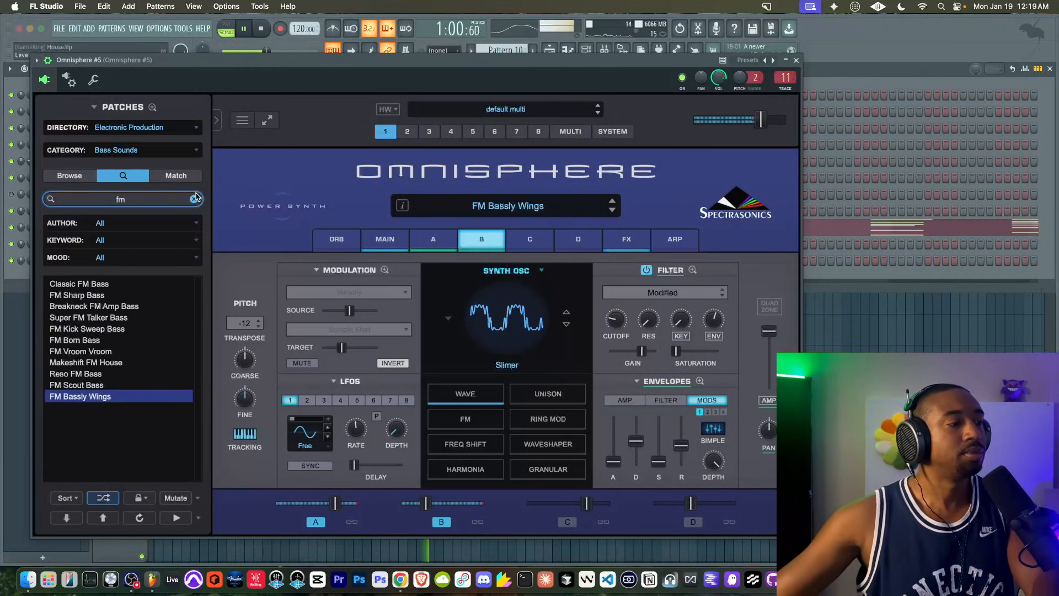
# - Switch the Omnisphere #5 patch directory to Electronic Underground and search its bass sounds for "fm"
pyautogui.click(141, 131)
pyautogui.click(144, 133)
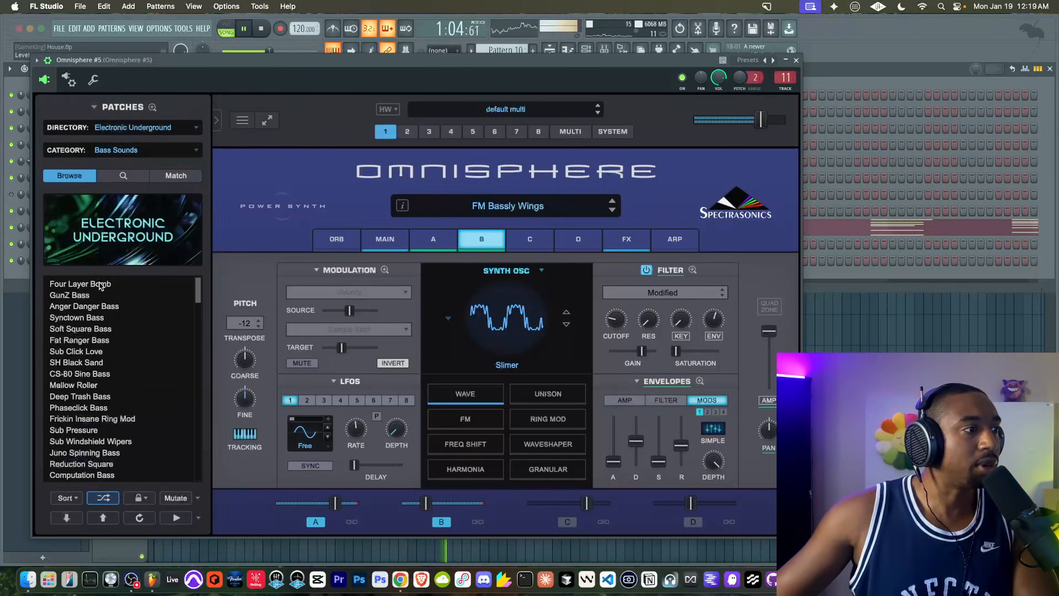
pyautogui.click(110, 177)
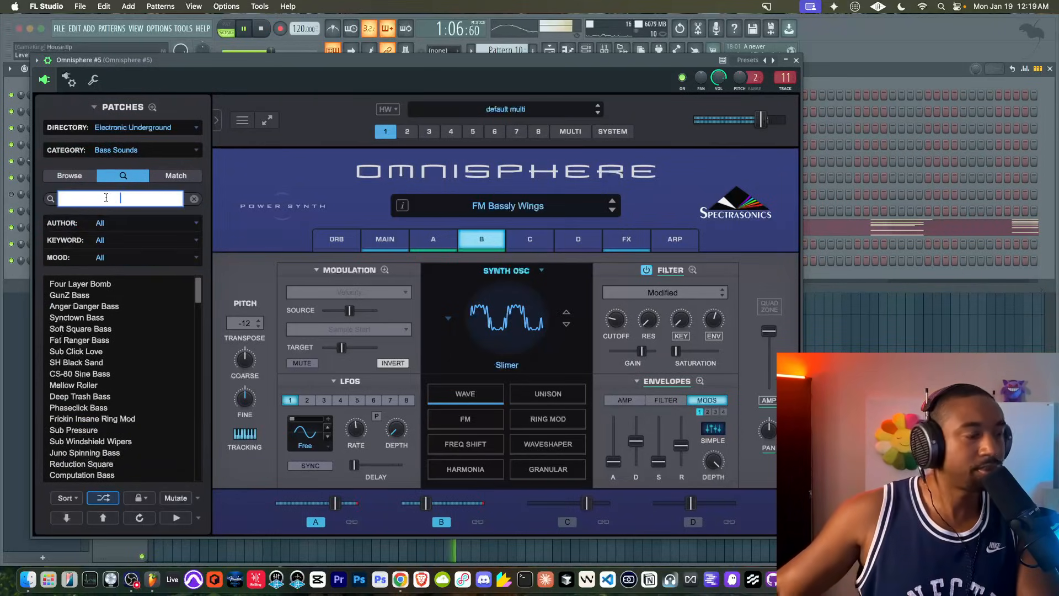
pyautogui.write('fm')
# - Audition Deep FM Stereo Bass, Noisy Sine Bass, Sledge FM Bass and Surprise Underground, and settle on FM Reduction Bass
pyautogui.click(99, 284)
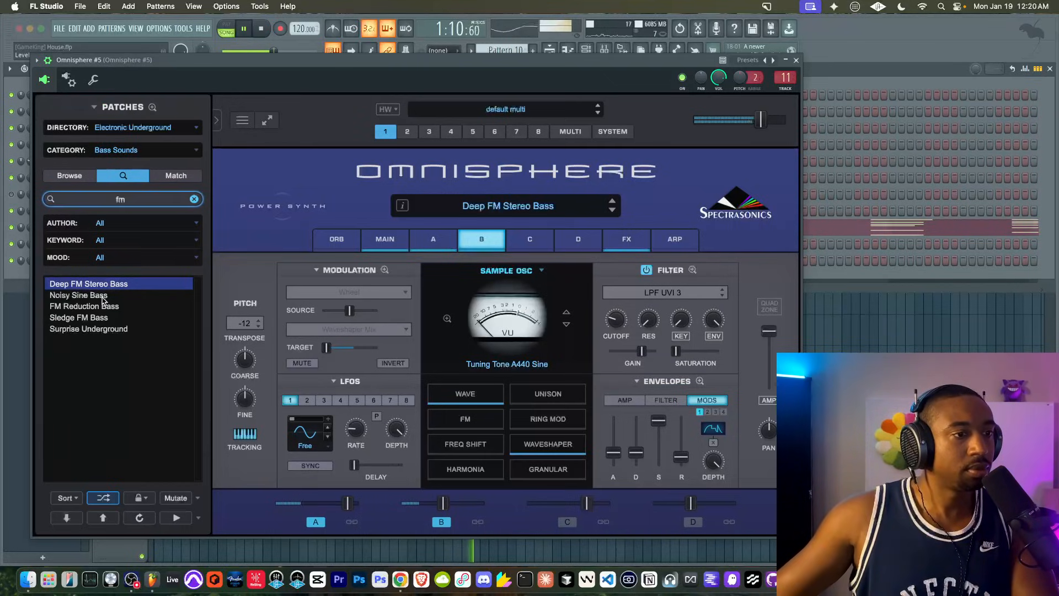
pyautogui.click(102, 297)
pyautogui.click(102, 308)
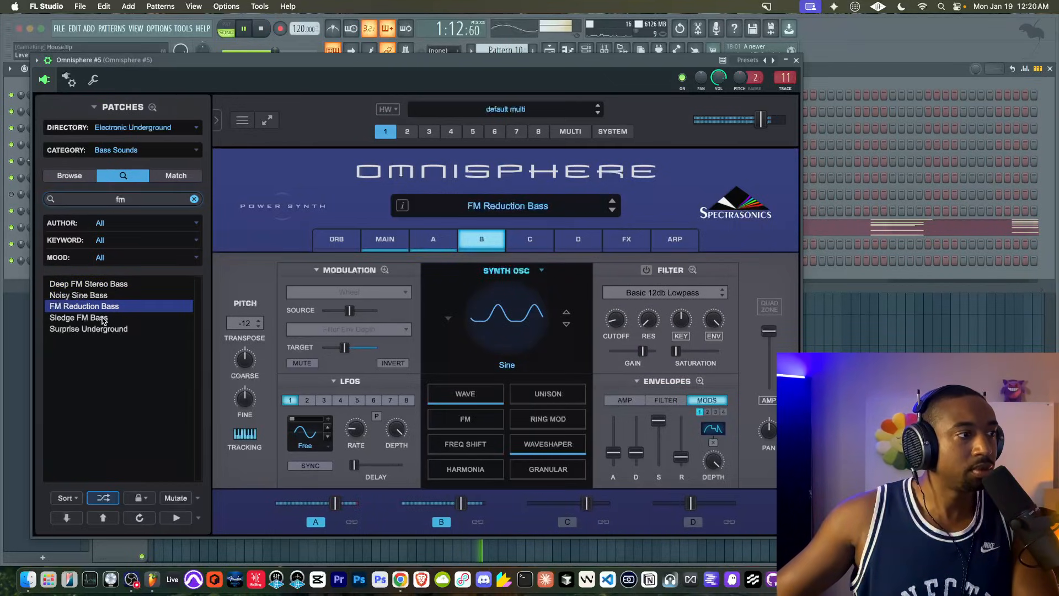
pyautogui.click(102, 318)
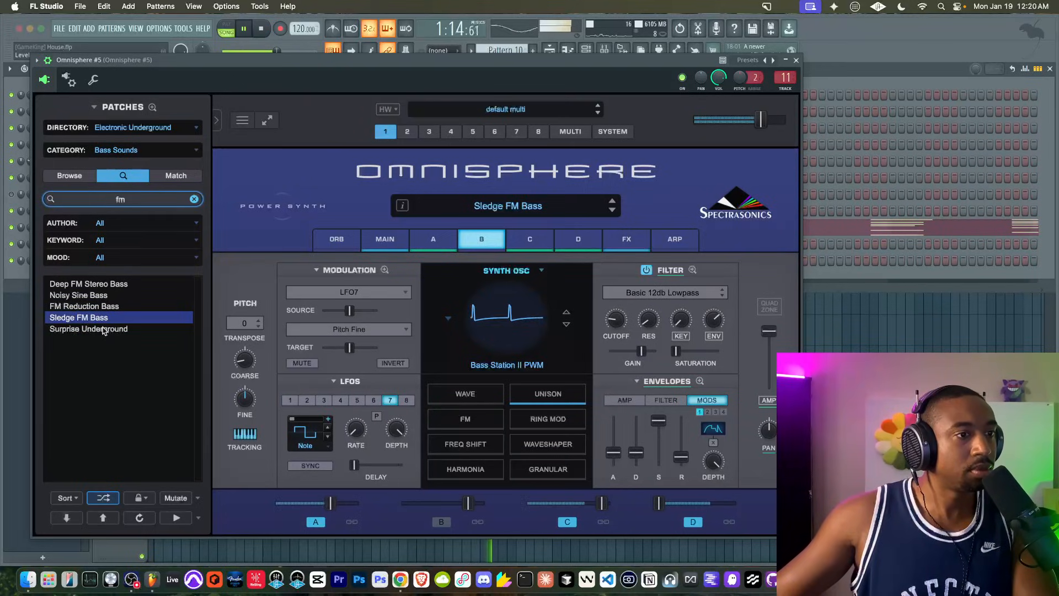
pyautogui.click(103, 329)
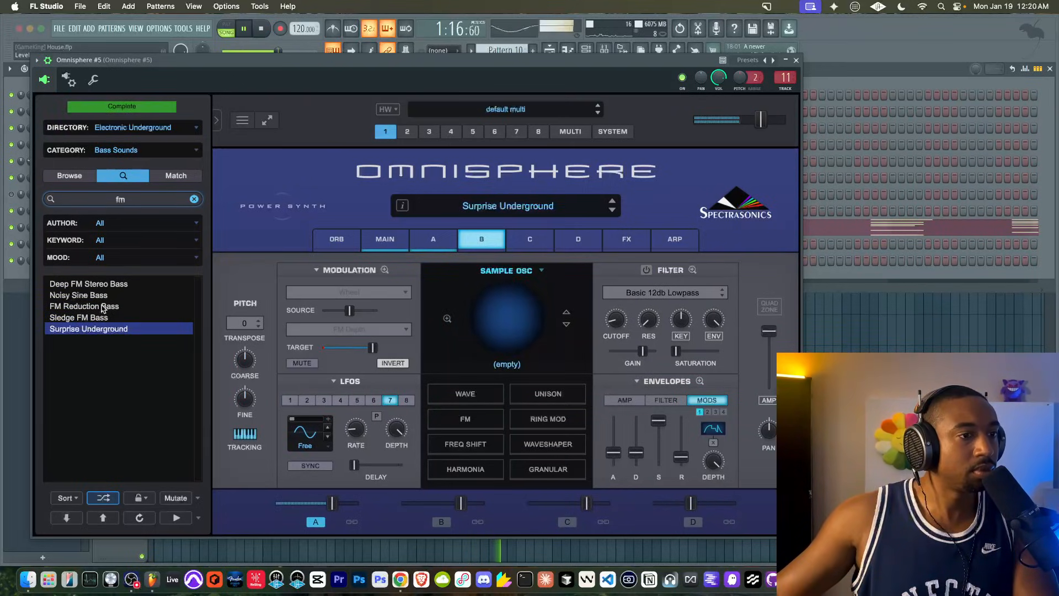
pyautogui.click(102, 307)
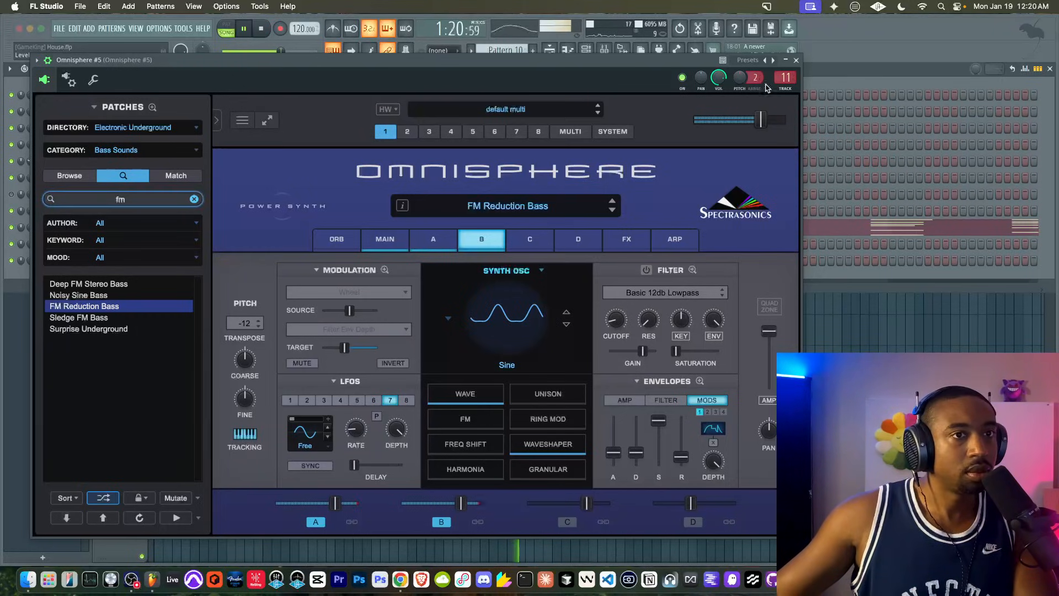
# - Stop playback, close Omnisphere #5 and return to the playlist
pyautogui.click(255, 151)
pyautogui.press('space')
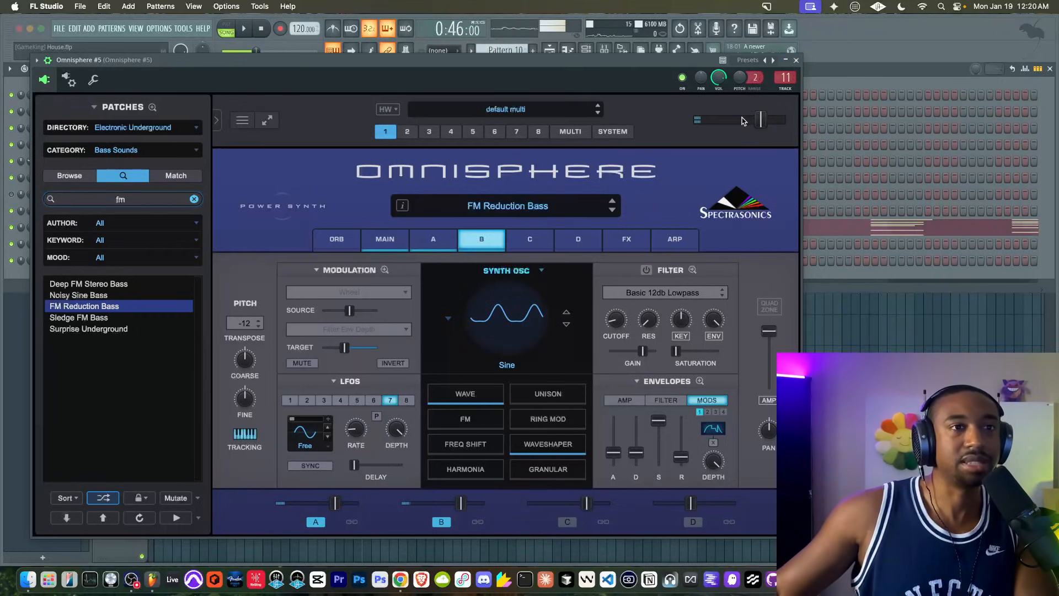
pyautogui.click(796, 60)
pyautogui.press('F6')
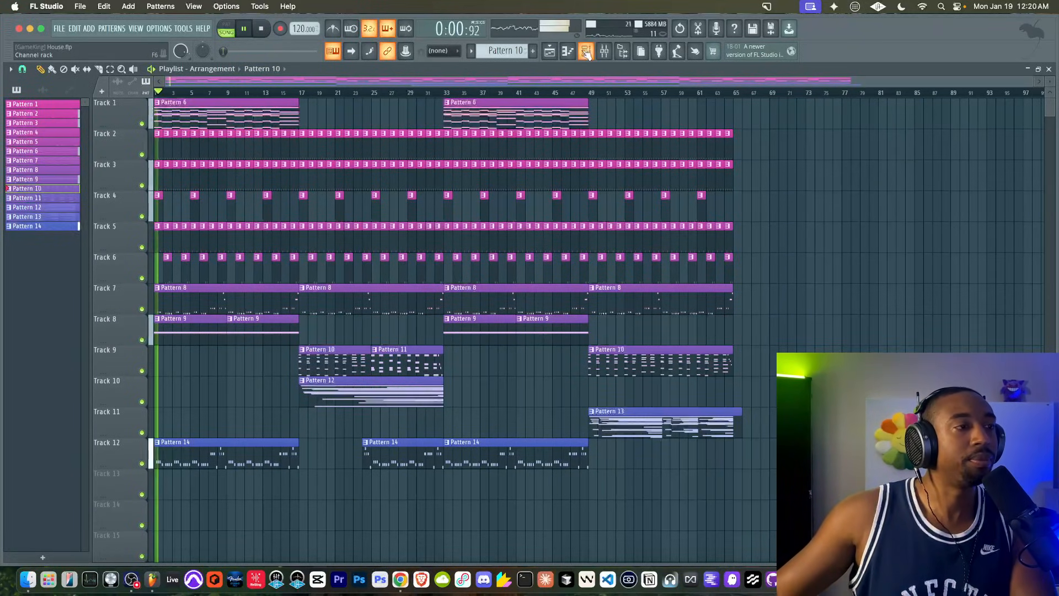
# - Delete the three Pattern 14 clips from Track 12 and play the arrangement from the start
pyautogui.rightClick(249, 457)
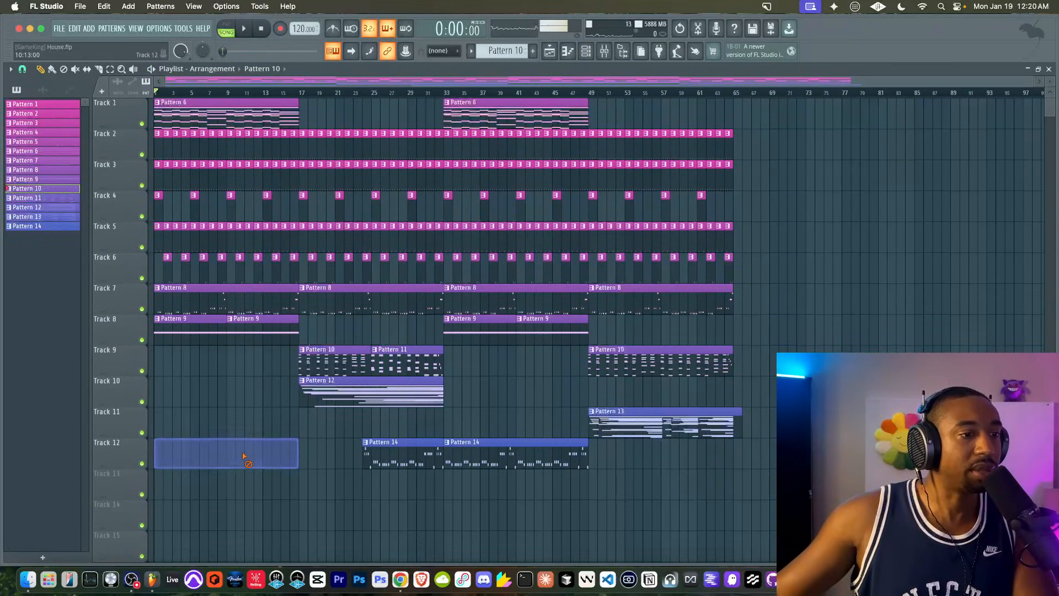
pyautogui.press('space')
pyautogui.rightClick(427, 464)
pyautogui.rightClick(455, 464)
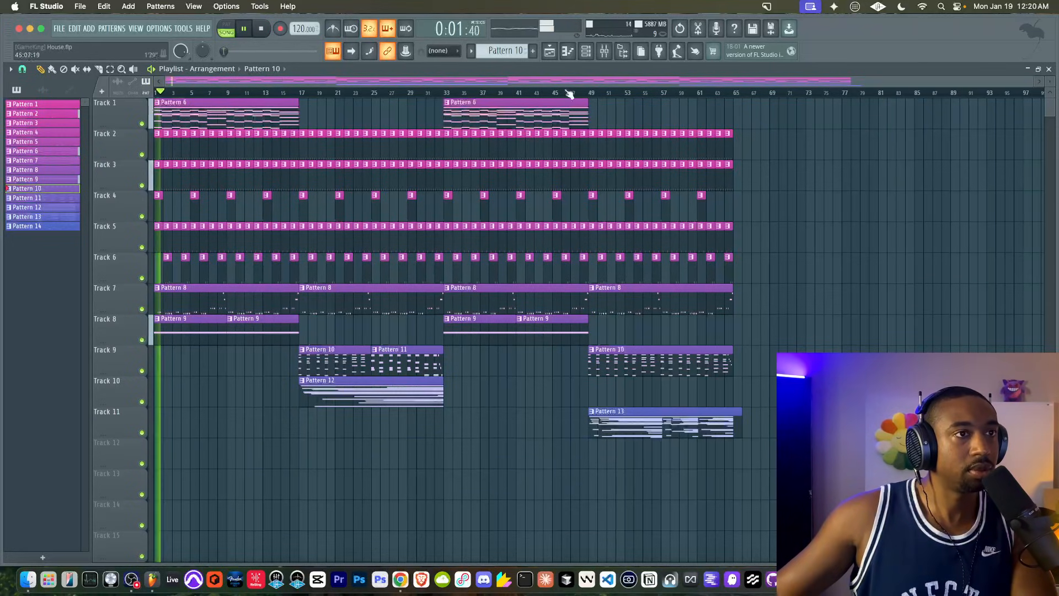
# - Switch to the empty Pattern 16 and try playing Omnisphere #4 and Omnisphere #5 over the beat
pyautogui.press('F6')
pyautogui.scroll(-4, 503, 51)
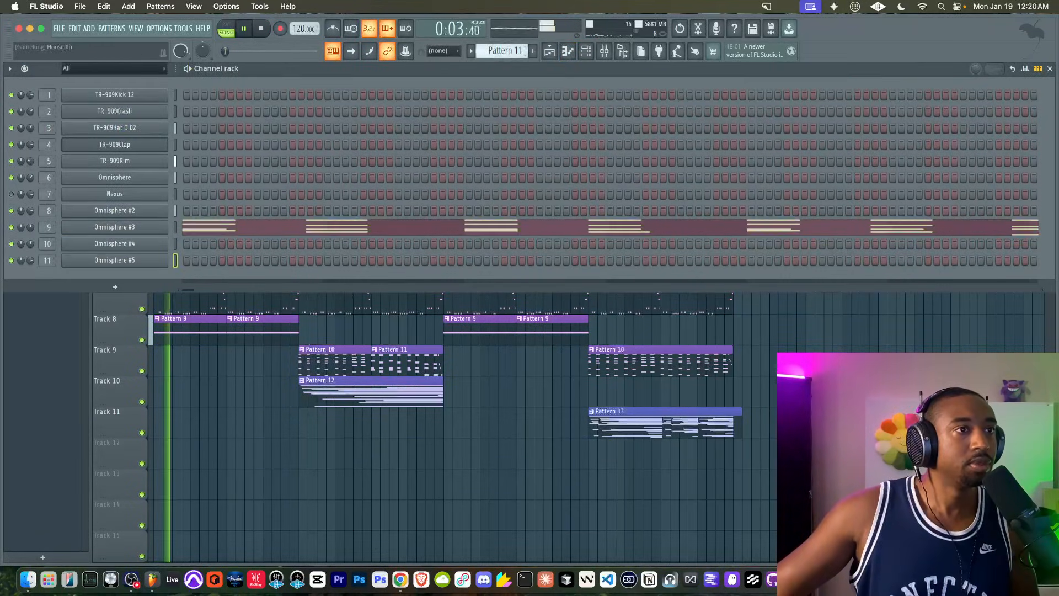
pyautogui.scroll(-2, 504, 50)
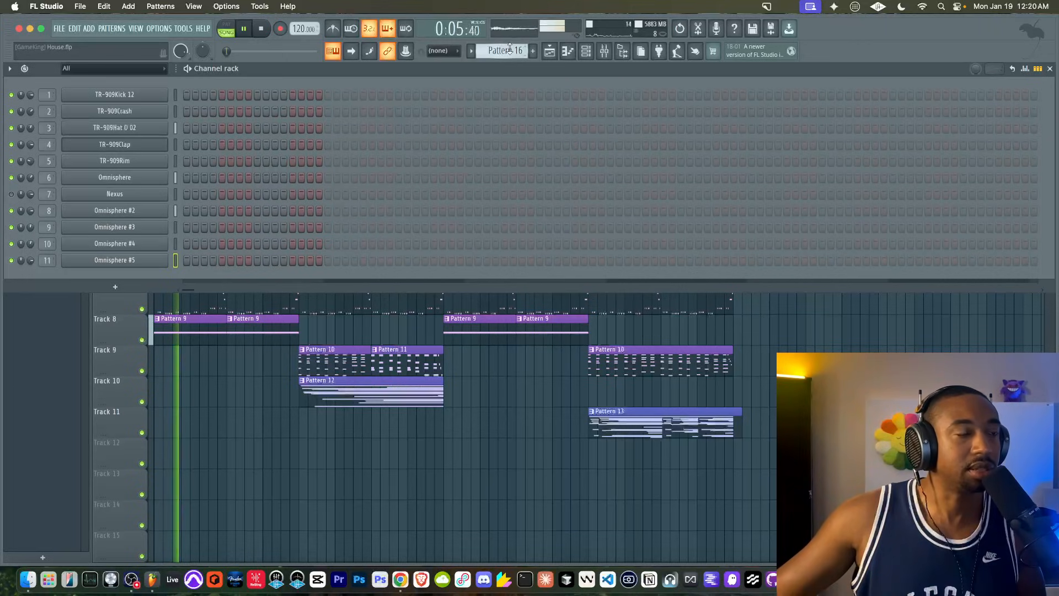
pyautogui.click(175, 246)
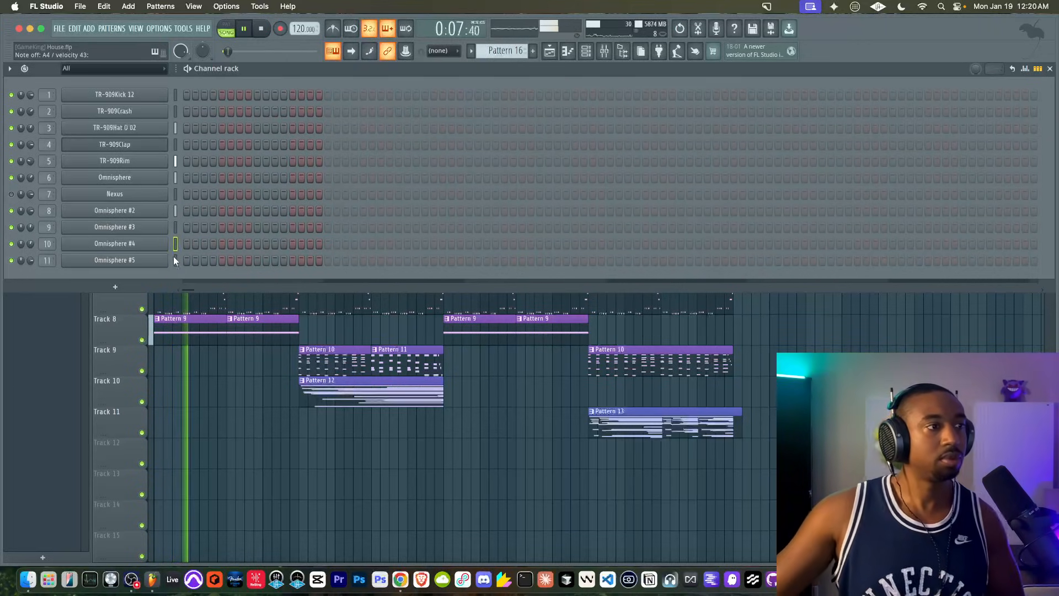
pyautogui.click(174, 258)
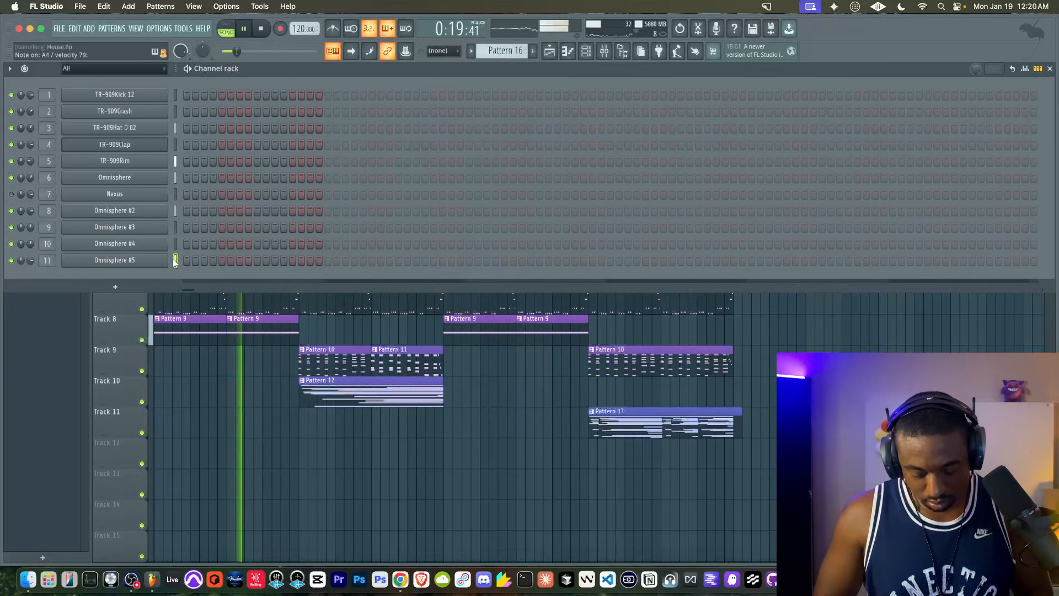
# - Undo the last deletion of Pattern 14 clips on Track 12
pyautogui.press('super+z')
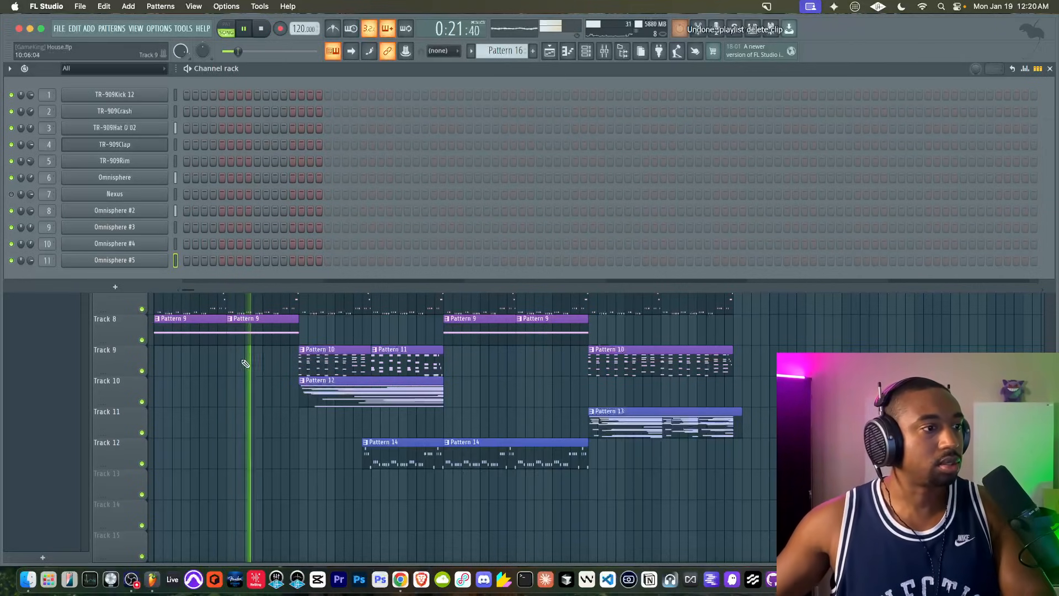
# - Copy the Pattern 14 clip to the beginning of Track 12 and clear the clip selection
pyautogui.click(415, 447)
pyautogui.moveTo(414, 447); pyautogui.dragTo(131, 438)
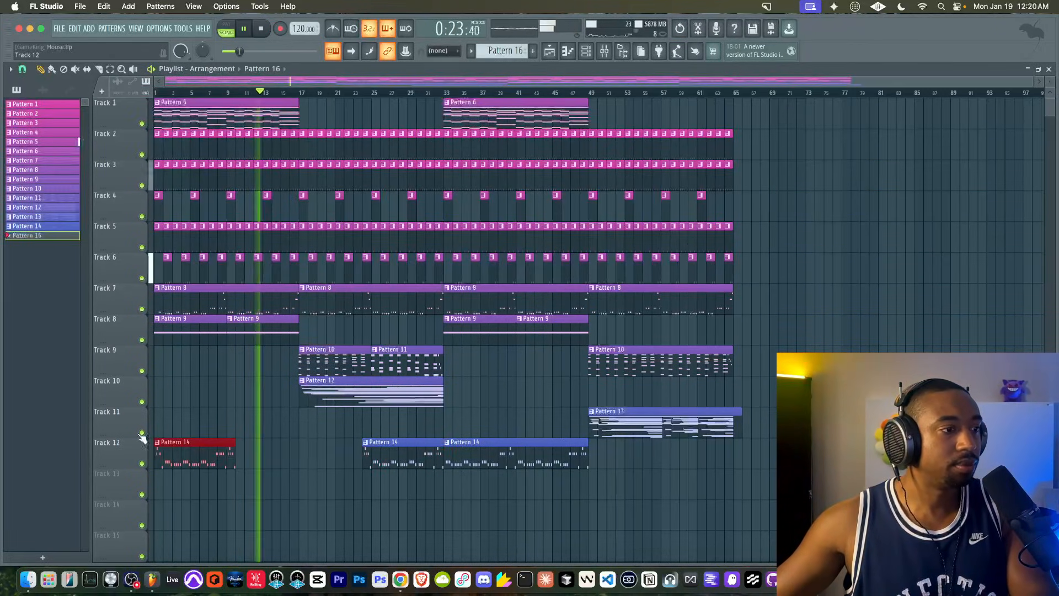
pyautogui.keyDown('super'); pyautogui.click(291, 457); pyautogui.keyUp('super')
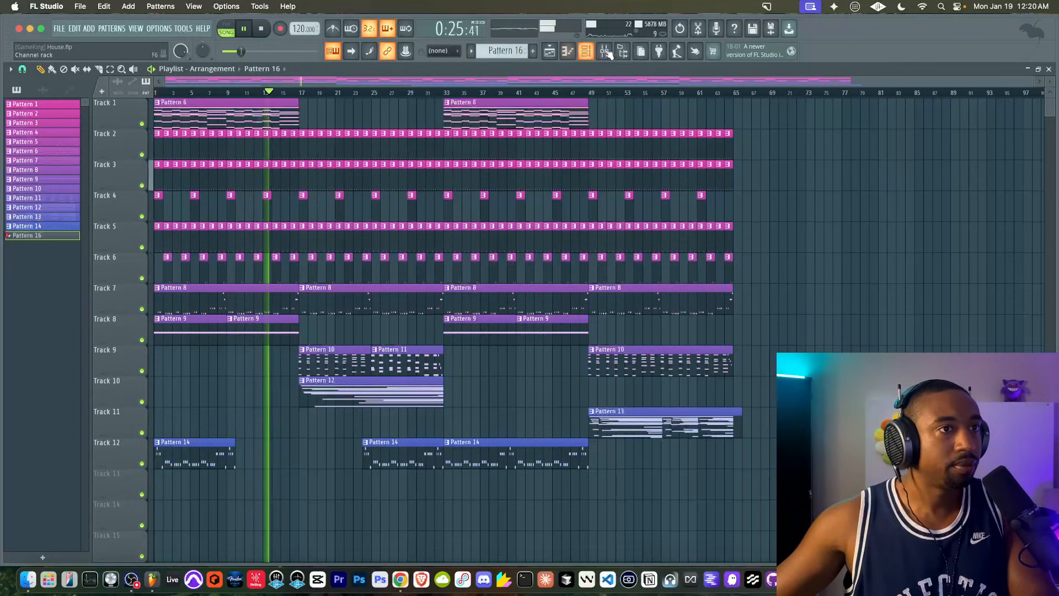
# - Check the mixer levels and the Omnisphere #4 track, then return to the playlist
pyautogui.press('F9')
pyautogui.click(353, 101)
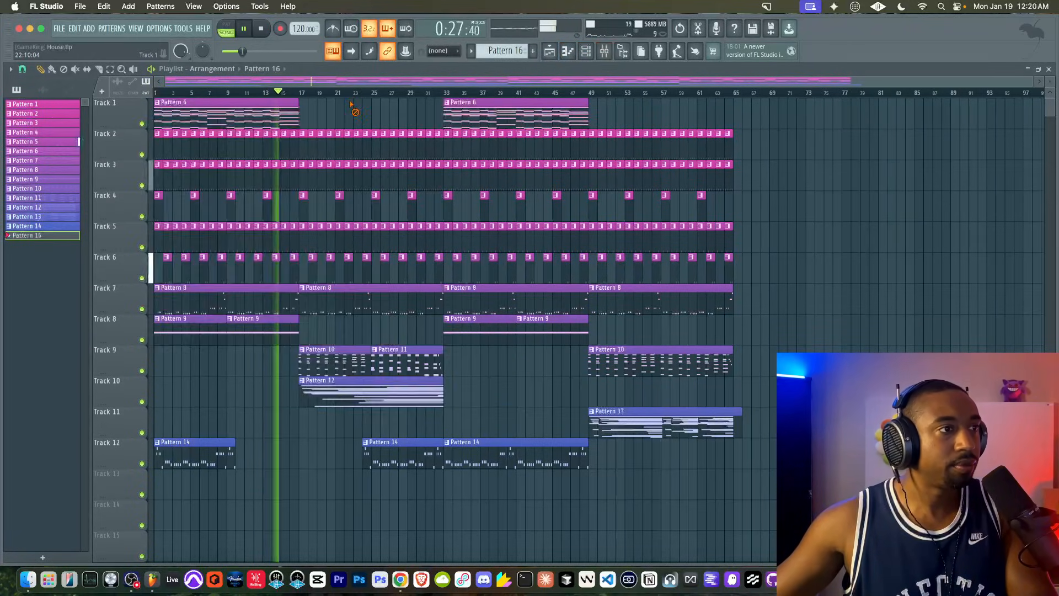
pyautogui.click(605, 53)
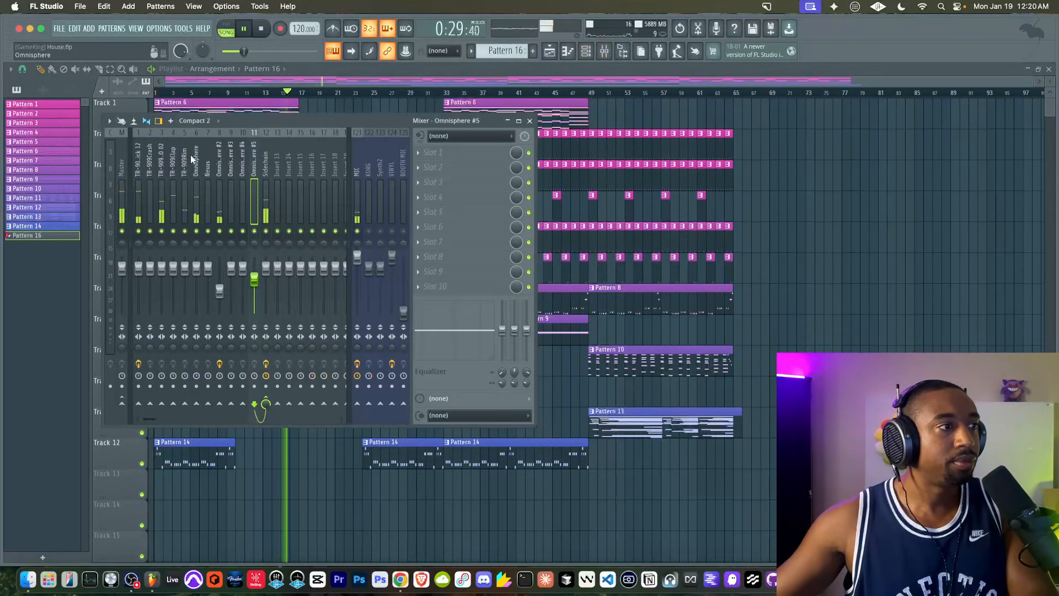
pyautogui.click(244, 200)
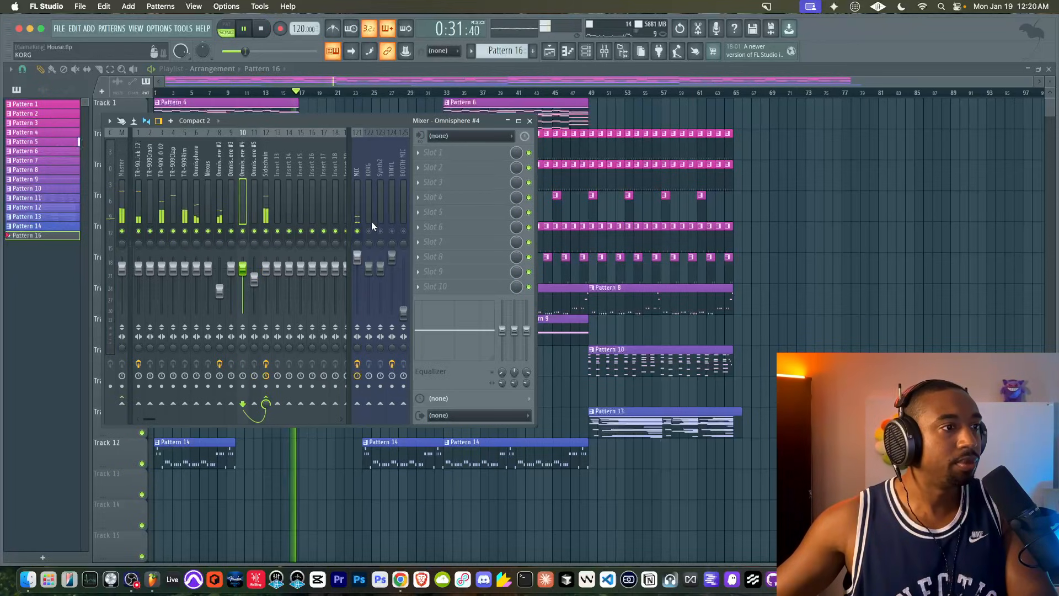
pyautogui.rightClick(760, 234)
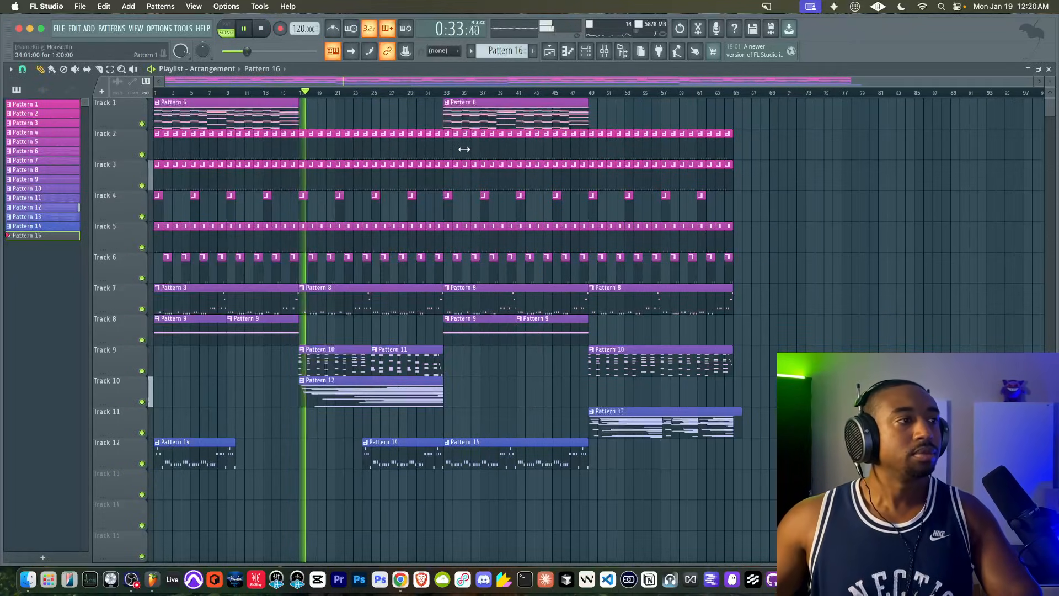
# - Rename the empty mixer track Insert 13 as Song Mix
pyautogui.click(604, 53)
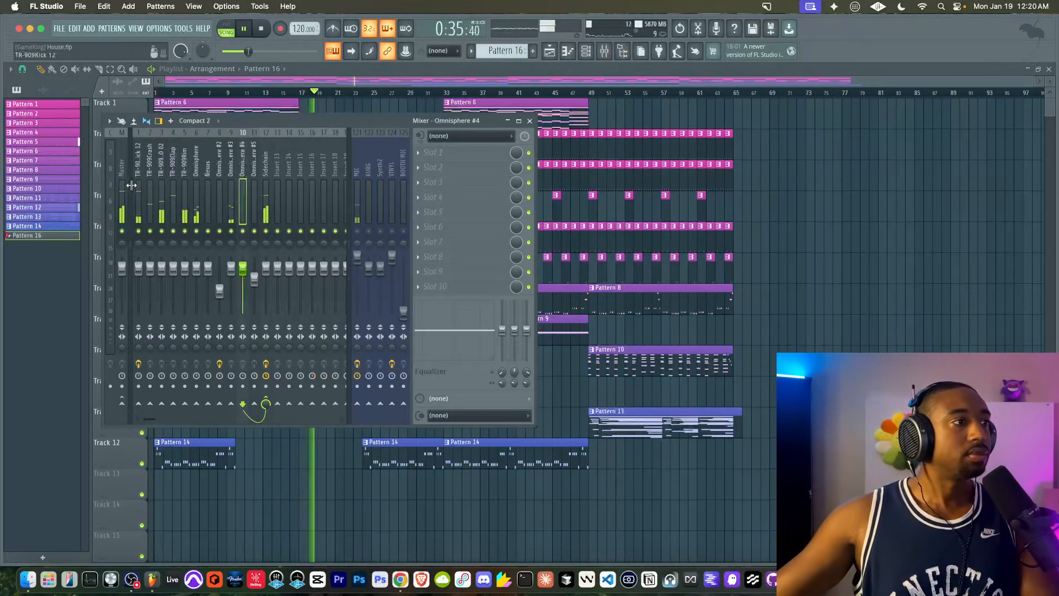
pyautogui.click(279, 186)
pyautogui.press('F2')
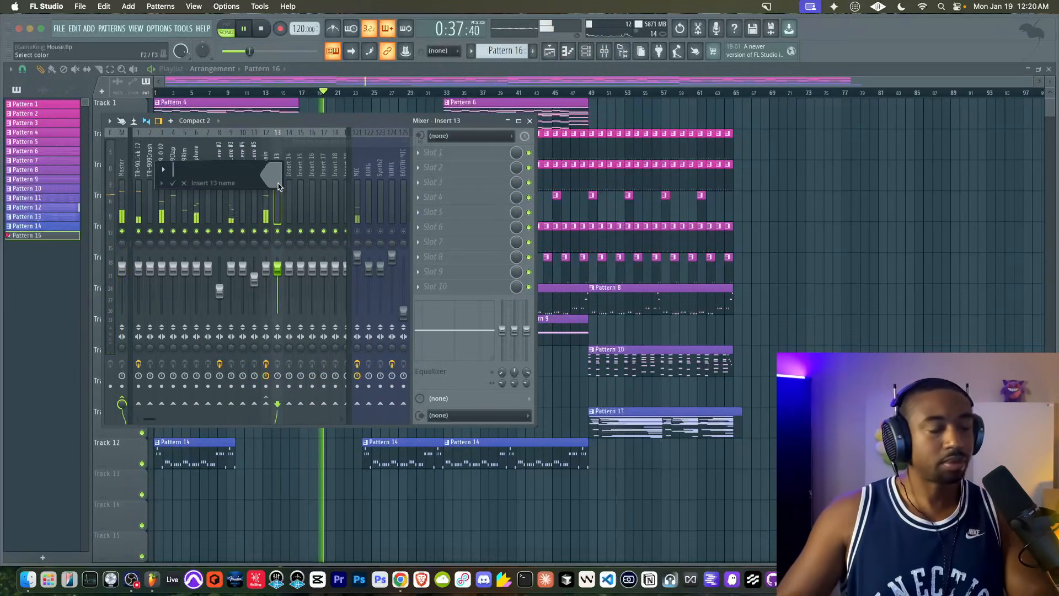
pyautogui.write('Su')
pyautogui.write('Song Mix')
pyautogui.press('Return')
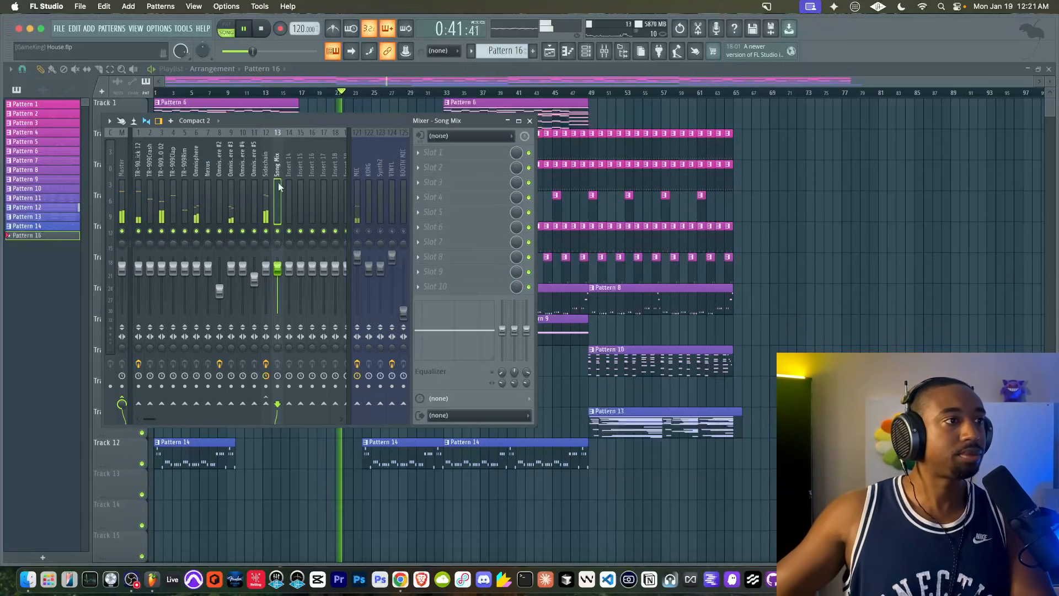
# - Route the Sidechain and TR-909Kick 12 mixer tracks to Song Mix, removing the kick's direct send to the Master
pyautogui.click(266, 182)
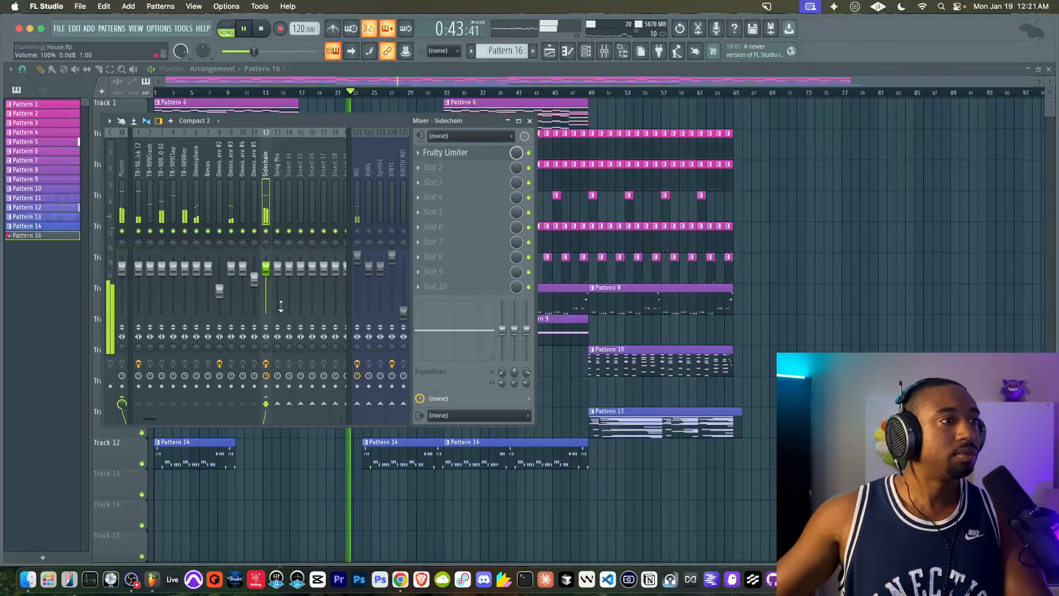
pyautogui.click(277, 404)
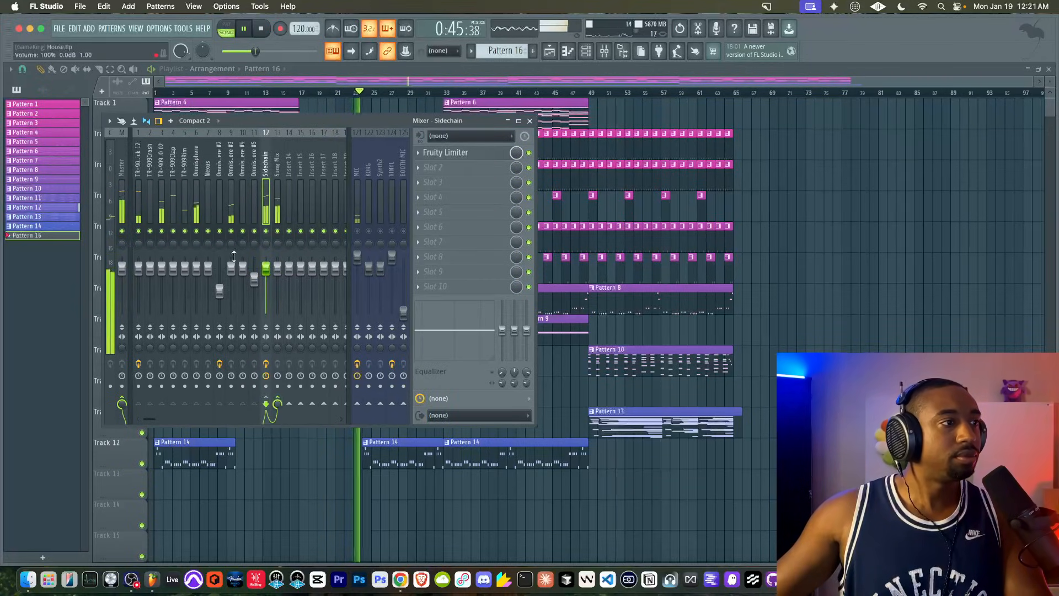
pyautogui.click(142, 196)
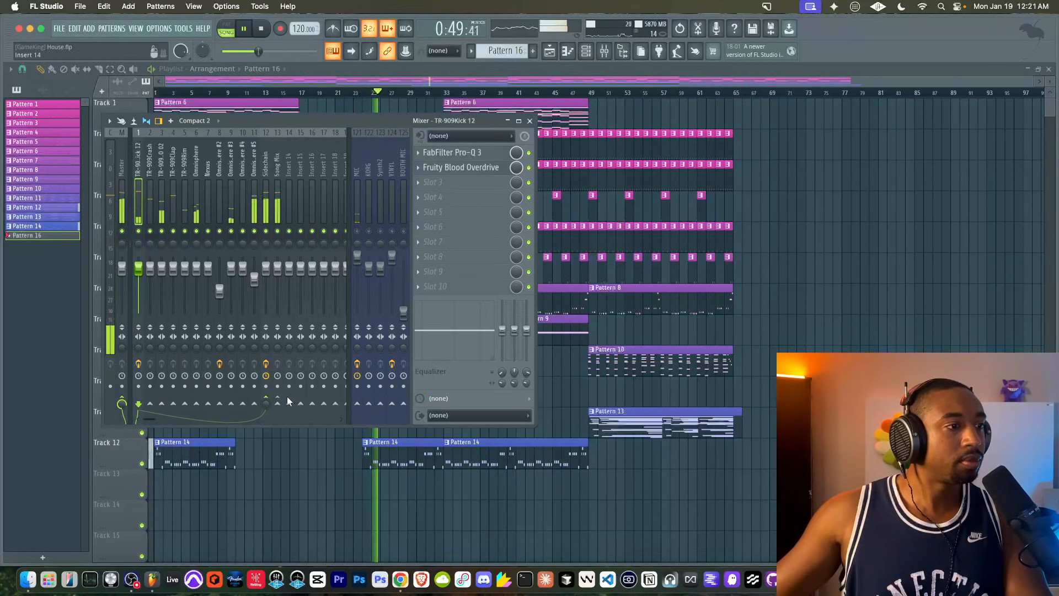
pyautogui.click(123, 398)
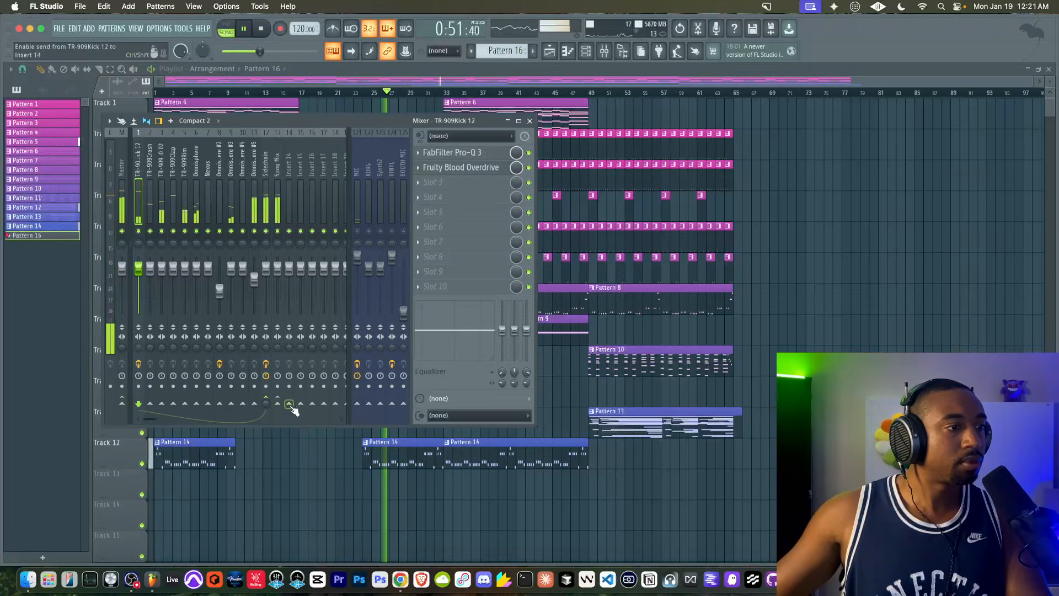
pyautogui.click(278, 402)
# - Toggle the MIC track's mute, restart the song from the beginning and inspect the Omnisphere #5 mixer track
pyautogui.click(357, 230)
pyautogui.press('F9')
pyautogui.press('space')
pyautogui.click(604, 51)
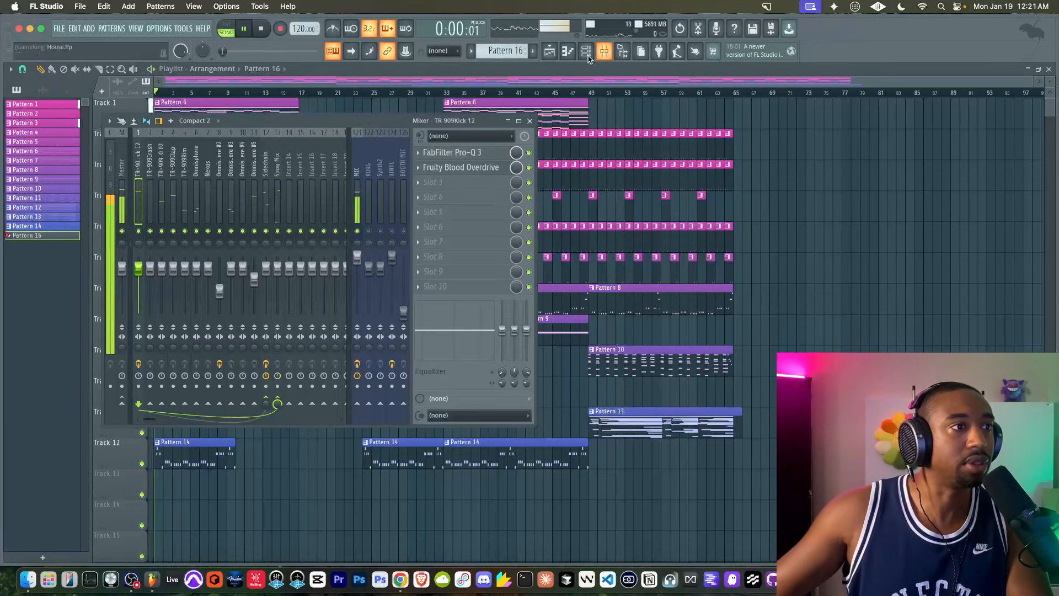
pyautogui.click(258, 221)
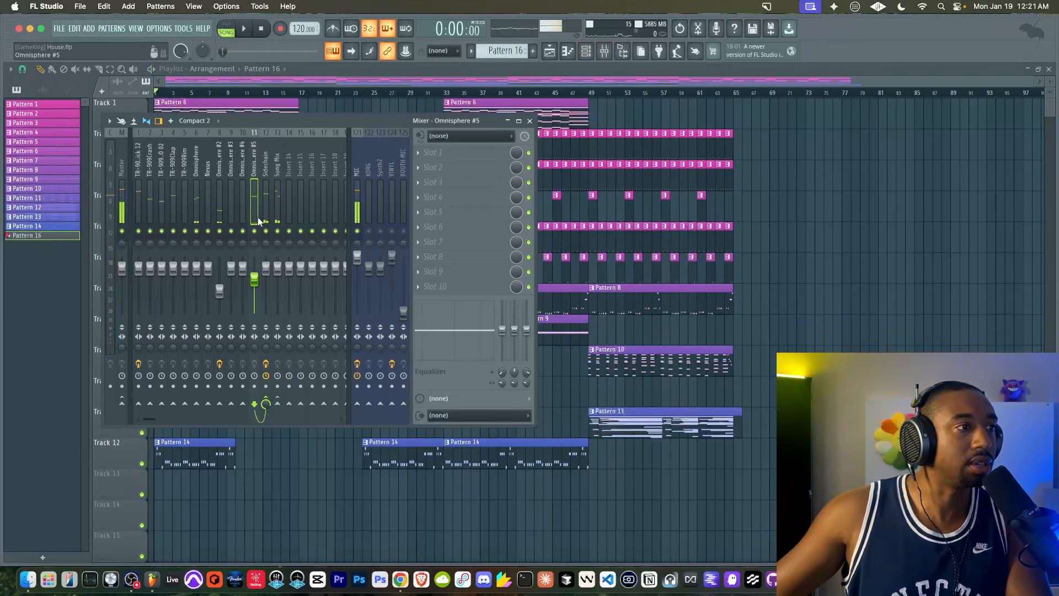
pyautogui.press('space')
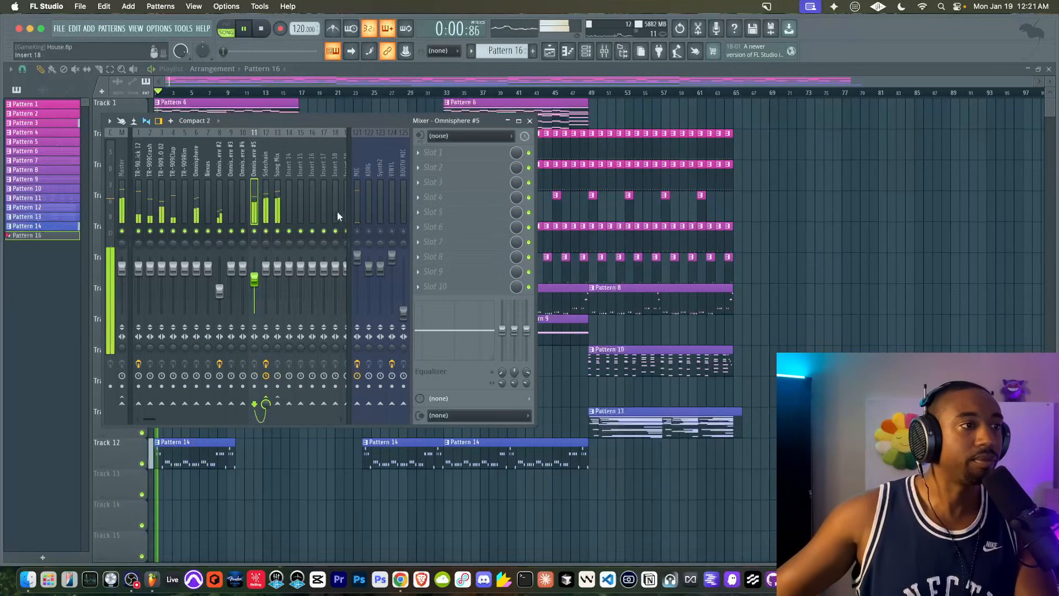
# - Replace the short clip at the start of Track 12 with a full-length Pattern 14 clip and restart playback
pyautogui.press('F9')
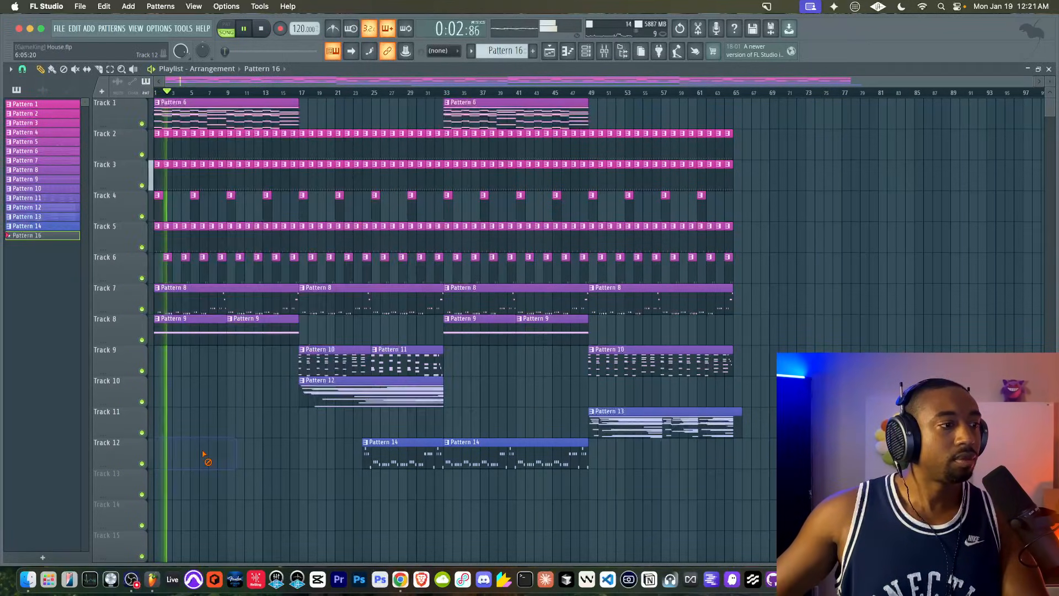
pyautogui.scroll(-1, 307, 382)
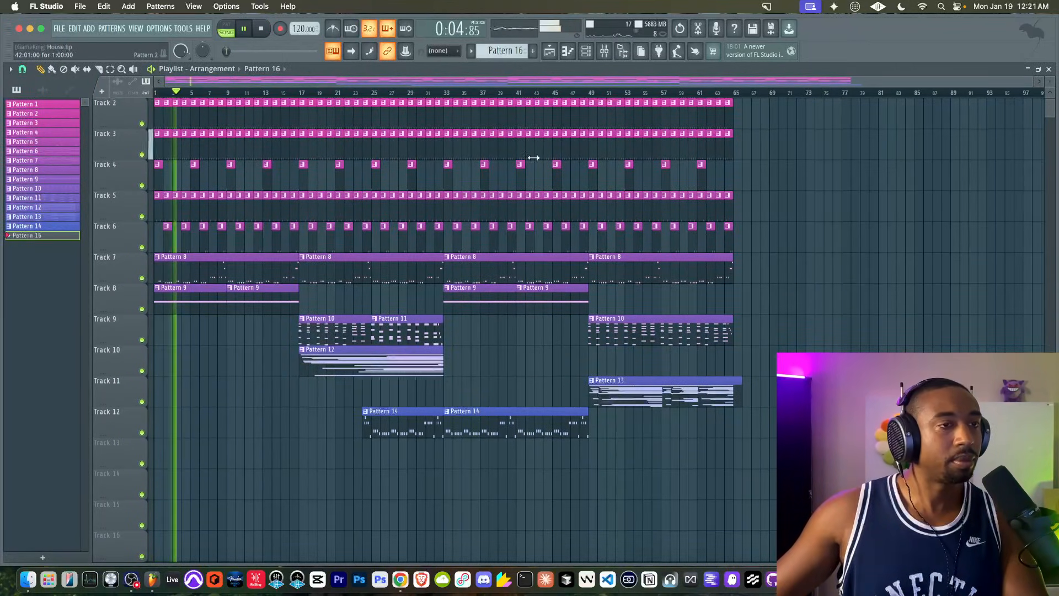
pyautogui.click(476, 422)
pyautogui.click(164, 422)
pyautogui.press('space')
pyautogui.press('space')
# - Glance at the mixer, stop playback and delete the Pattern 14 clip at the start of Track 12
pyautogui.press('F9')
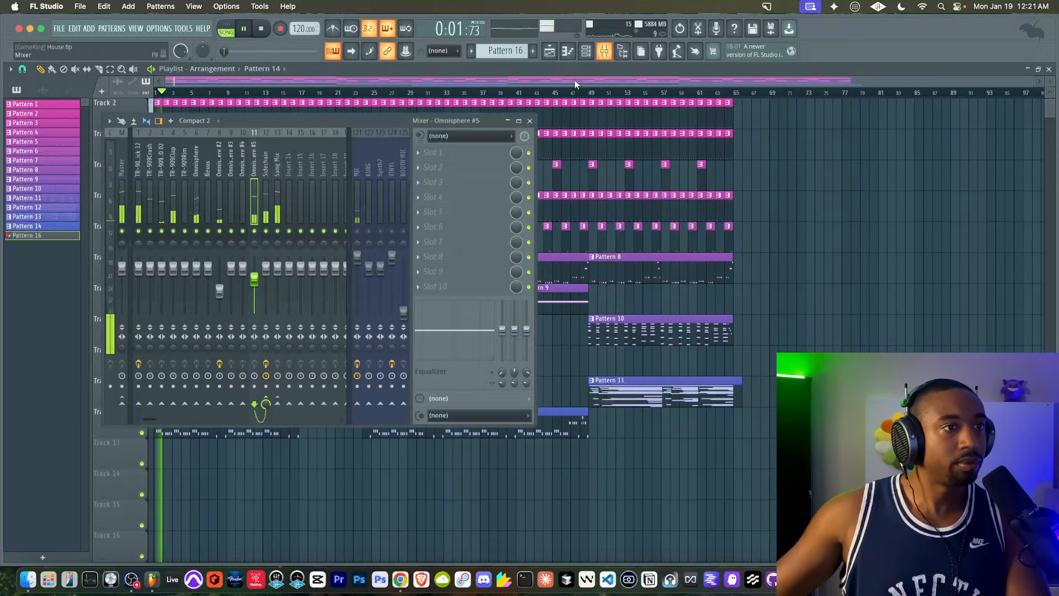
pyautogui.press('space')
pyautogui.press('F9')
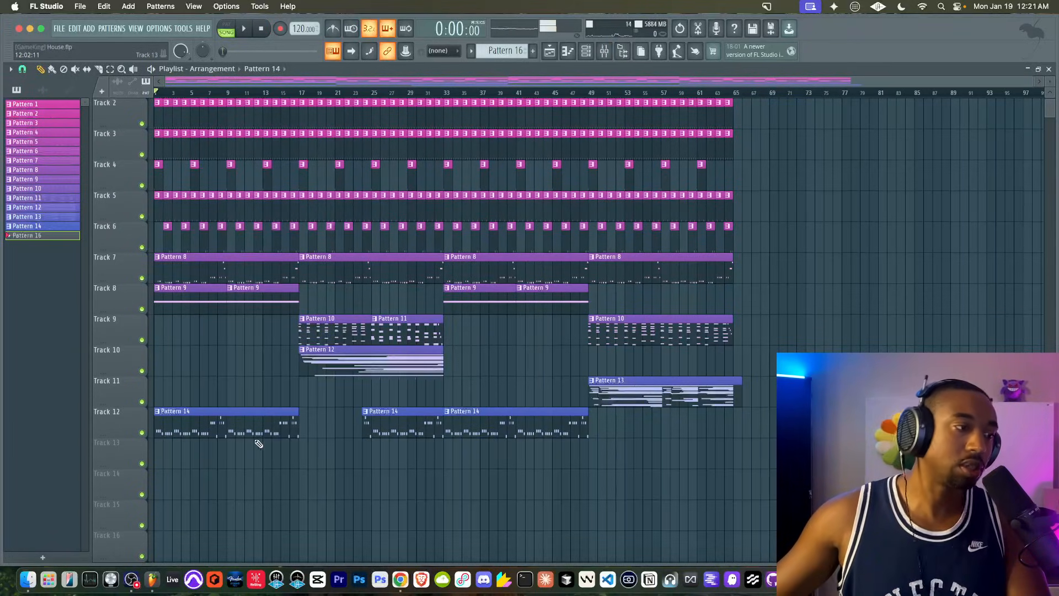
pyautogui.rightClick(238, 434)
pyautogui.scroll(-2, 215, 433)
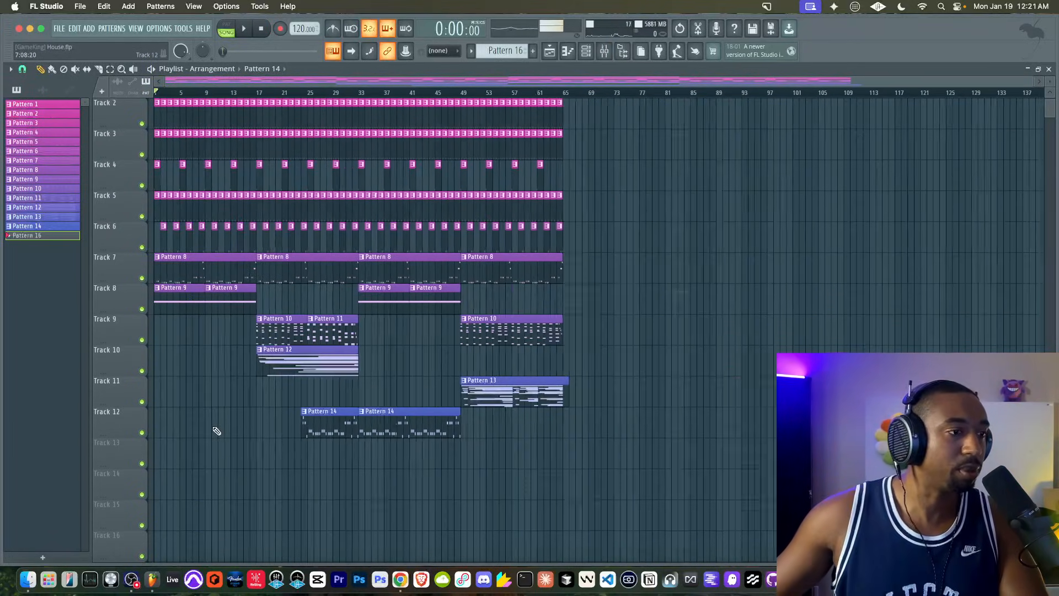
pyautogui.scroll(1, 215, 431)
# - Play the arrangement from the start, view the mixer levels and save the project
pyautogui.press('space')
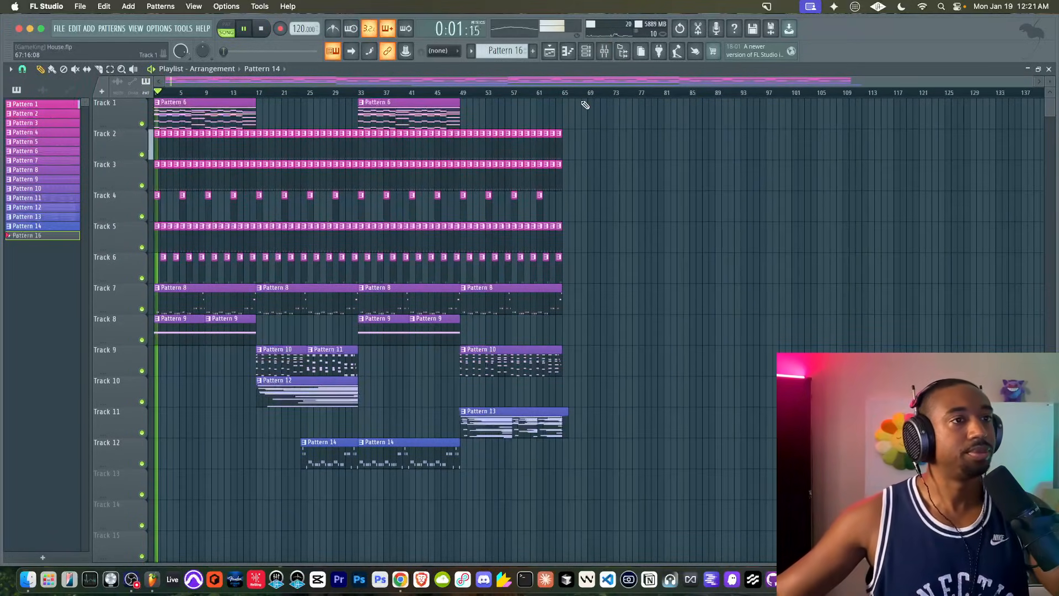
pyautogui.click(604, 51)
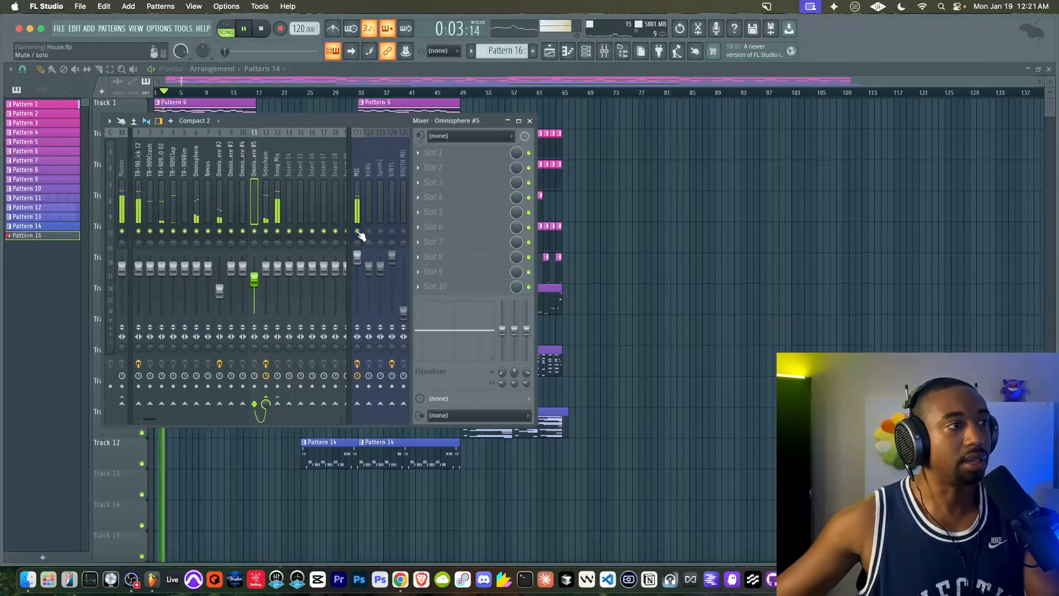
pyautogui.rightClick(710, 250)
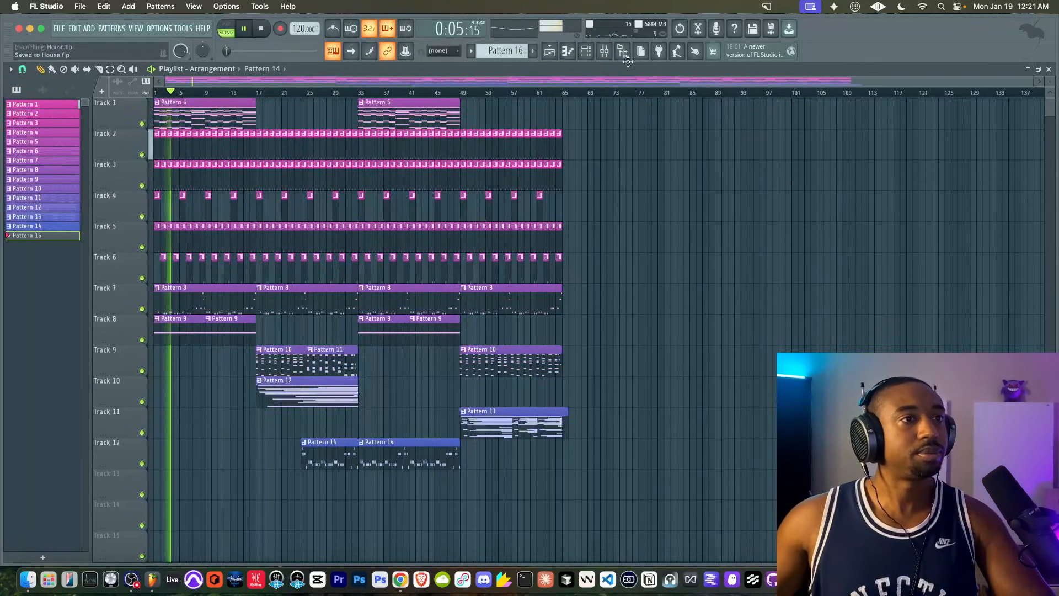
# - Review the gate and time shift settings of the TR-909Kick 12 and TR-909Hat O 02 channels
pyautogui.click(585, 50)
pyautogui.click(141, 95)
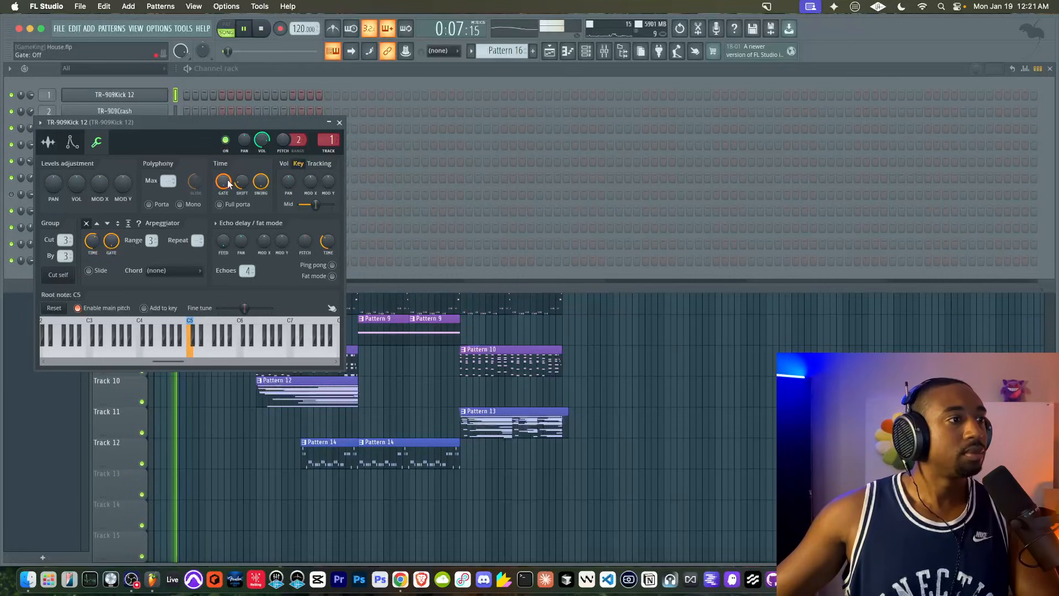
pyautogui.click(339, 122)
pyautogui.click(148, 128)
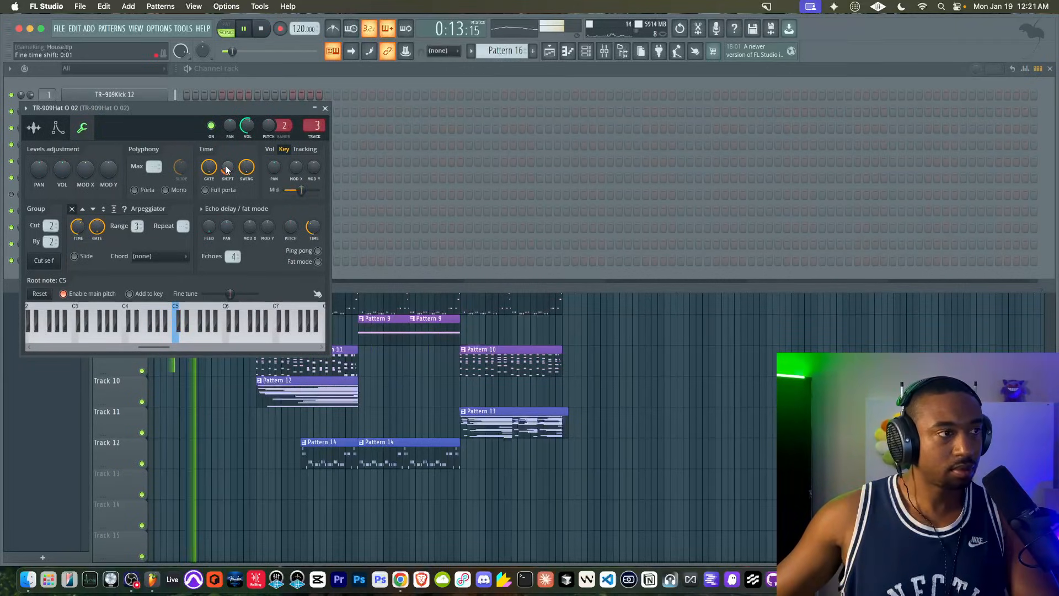
pyautogui.click(325, 108)
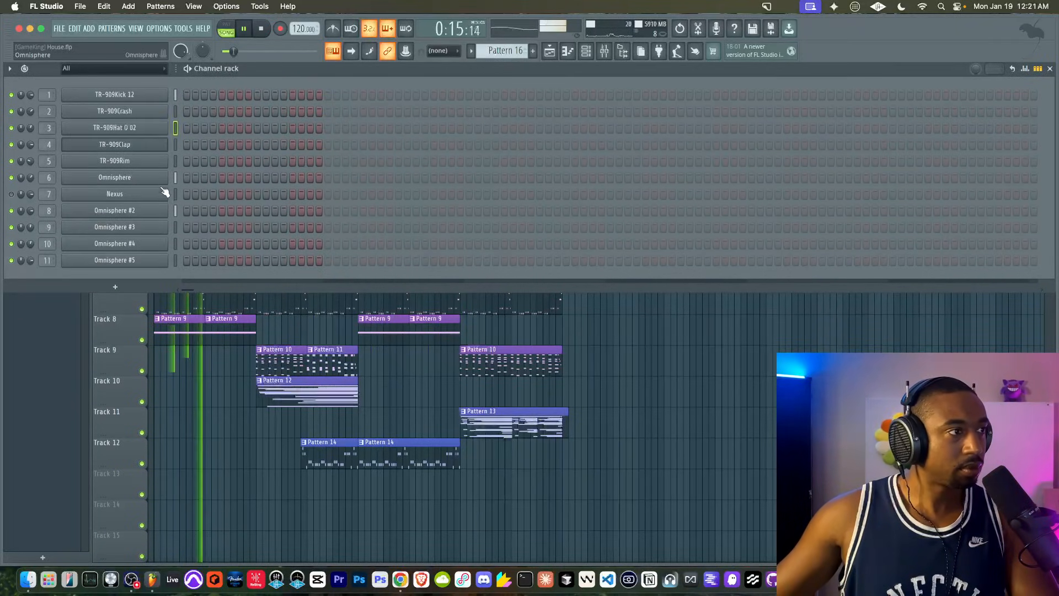
# - Turn up the echo delay feedback on the TR-909Crash channel with the delay time at 3:00
pyautogui.click(145, 113)
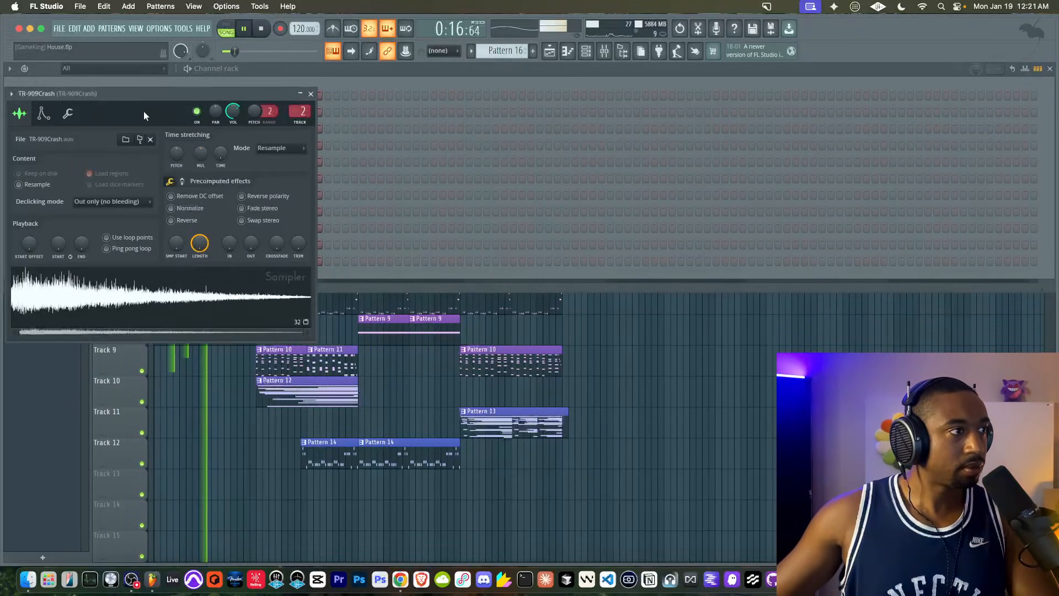
pyautogui.click(184, 181)
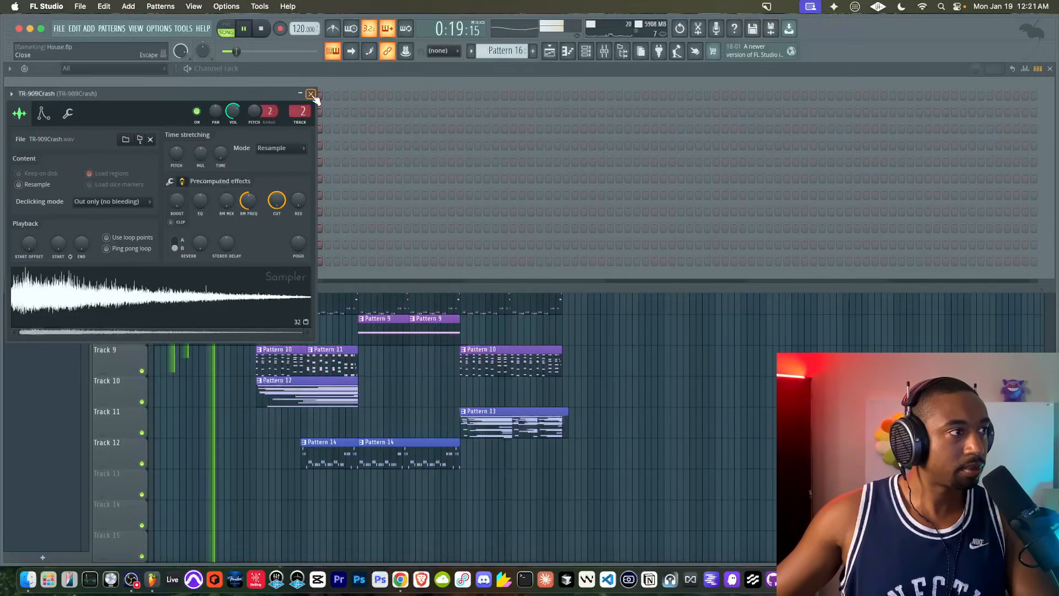
pyautogui.click(65, 114)
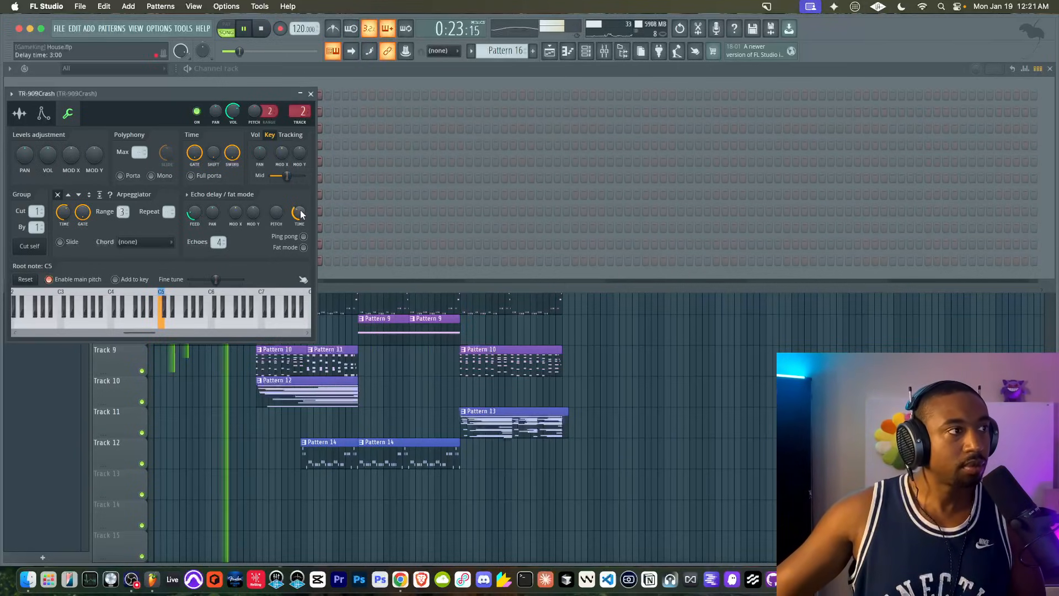
pyautogui.click(312, 94)
pyautogui.rightClick(605, 351)
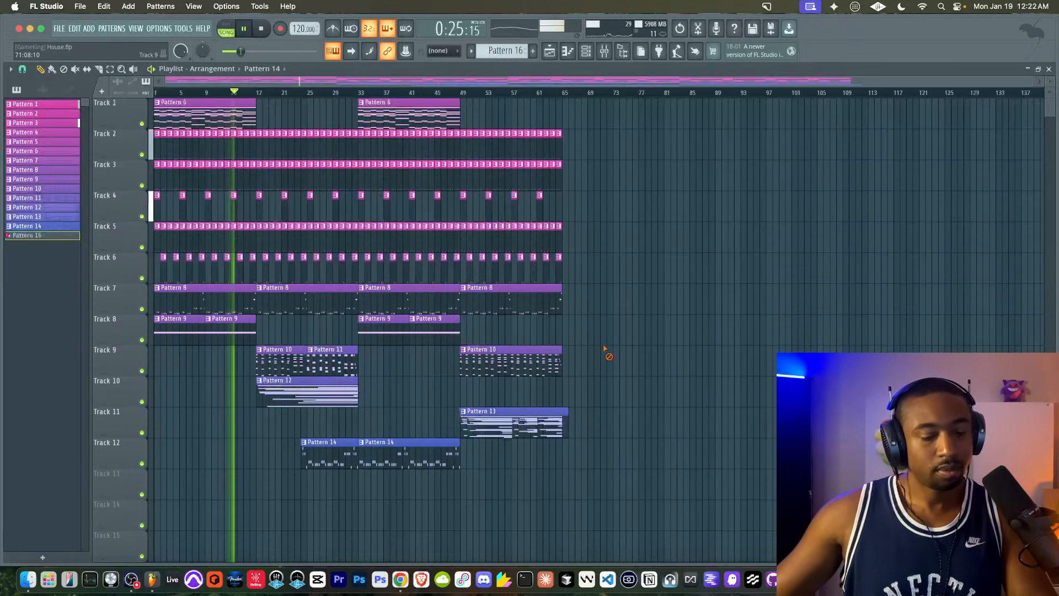
# - Switch the active pattern to the empty Pattern 15 and view its channel rack
pyautogui.click(585, 52)
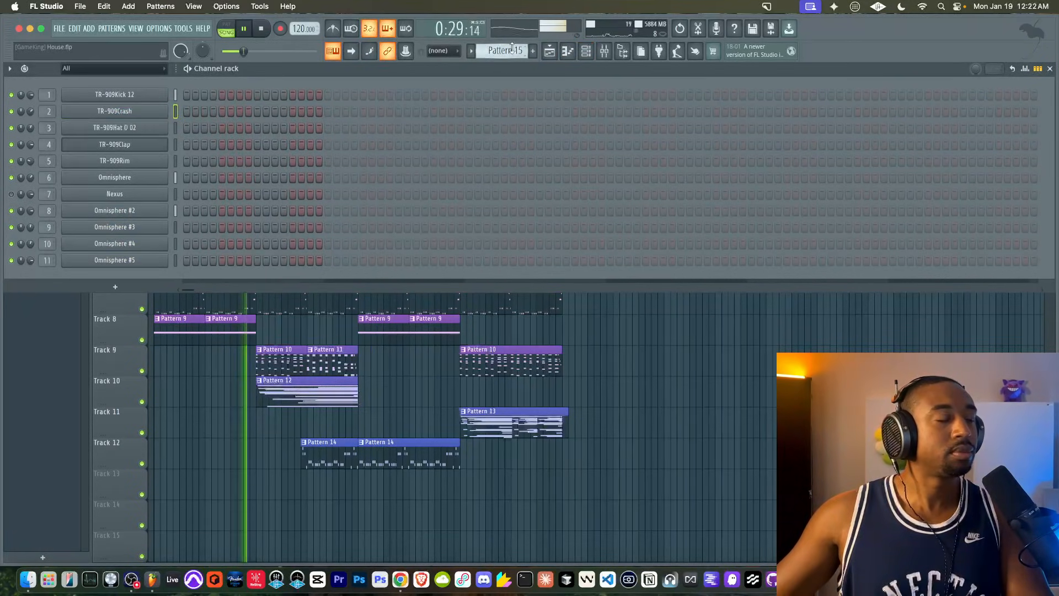
pyautogui.rightClick(607, 373)
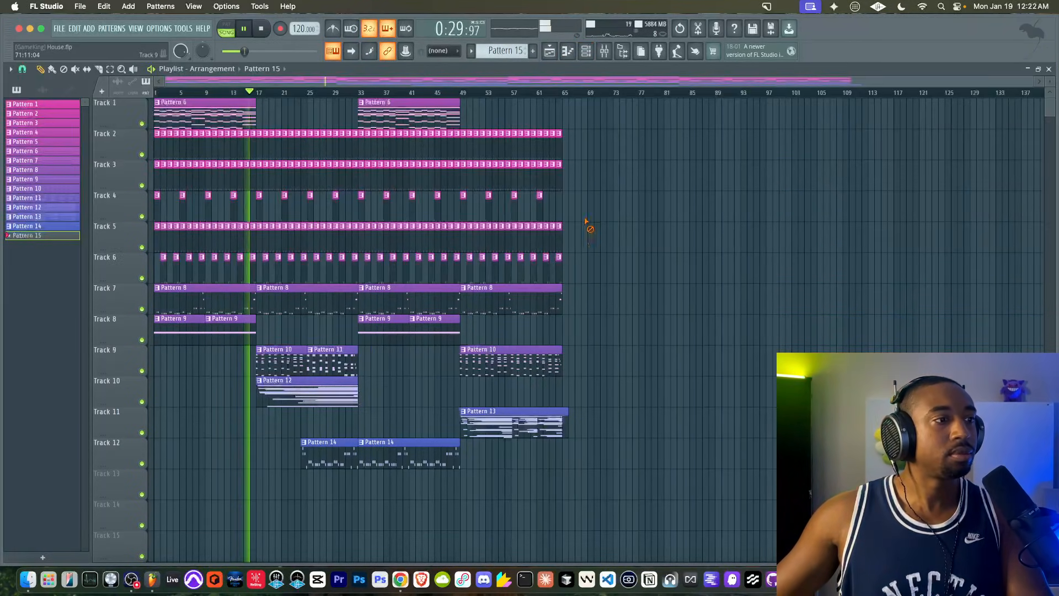
pyautogui.click(589, 51)
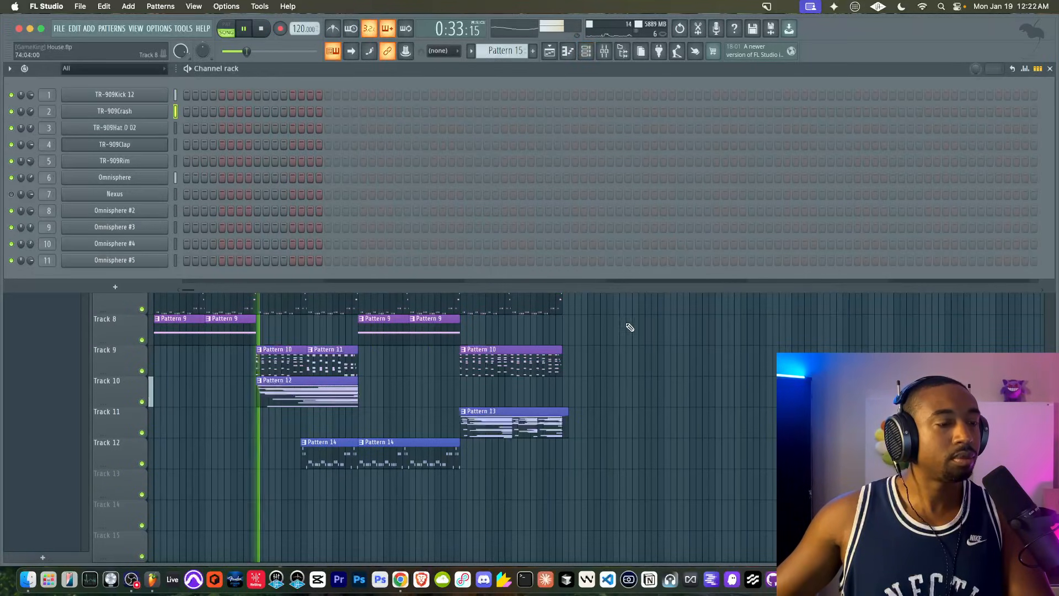
pyautogui.rightClick(628, 337)
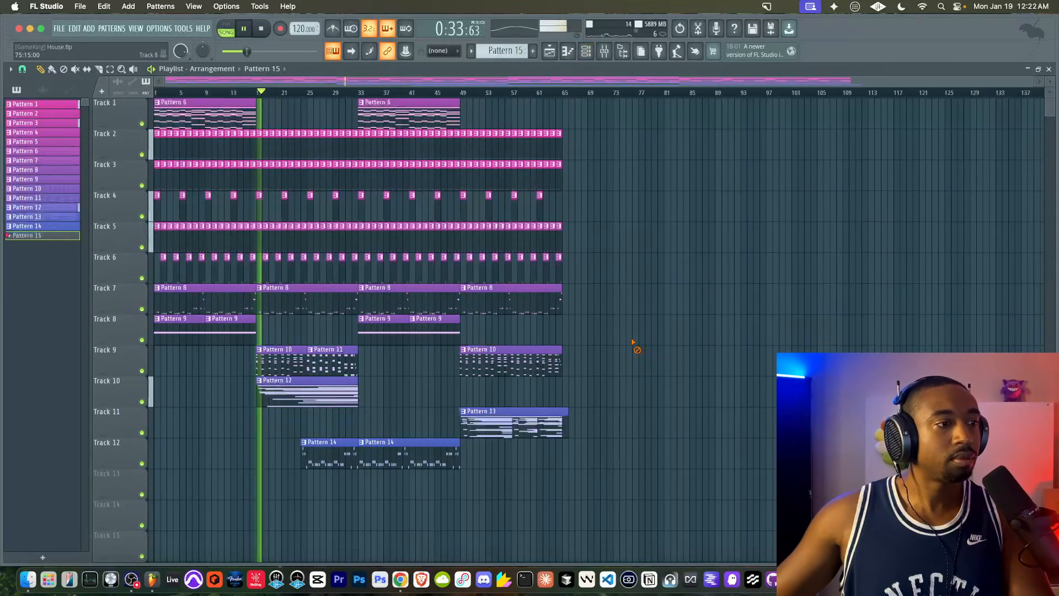
# - Open the Fruity Limiter on the Sidechain mixer track during playback and move its window aside to expose the MIC track
pyautogui.click(604, 52)
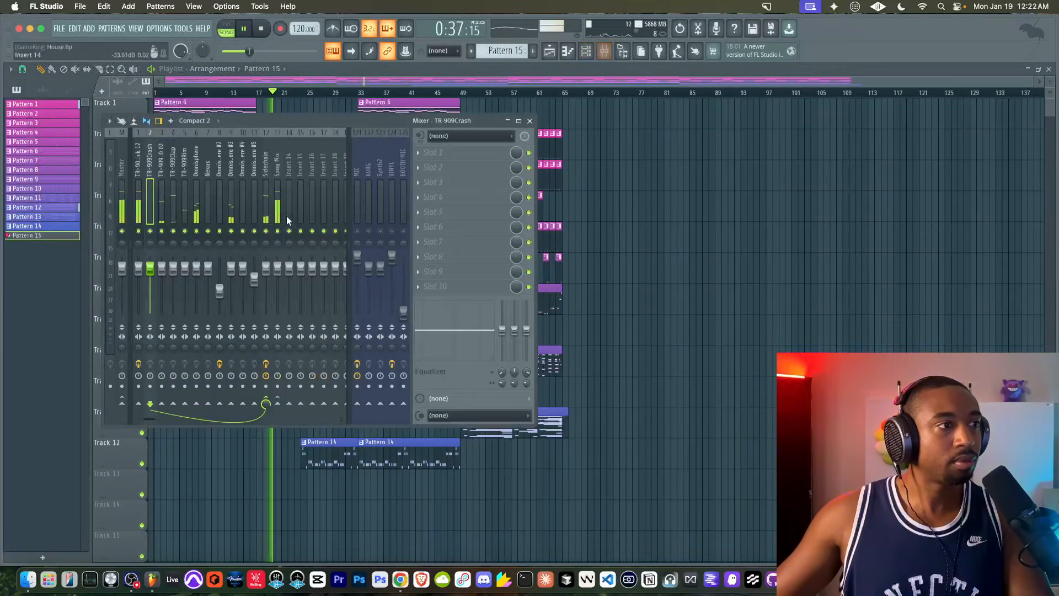
pyautogui.click(279, 199)
pyautogui.click(265, 199)
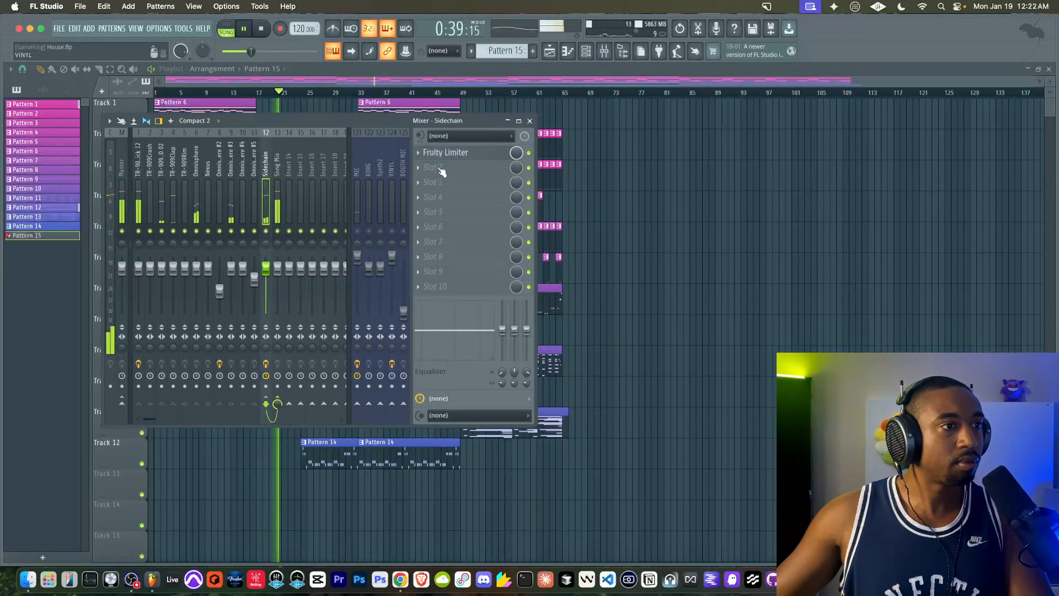
pyautogui.click(444, 152)
pyautogui.rightClick(110, 245)
pyautogui.click(110, 245)
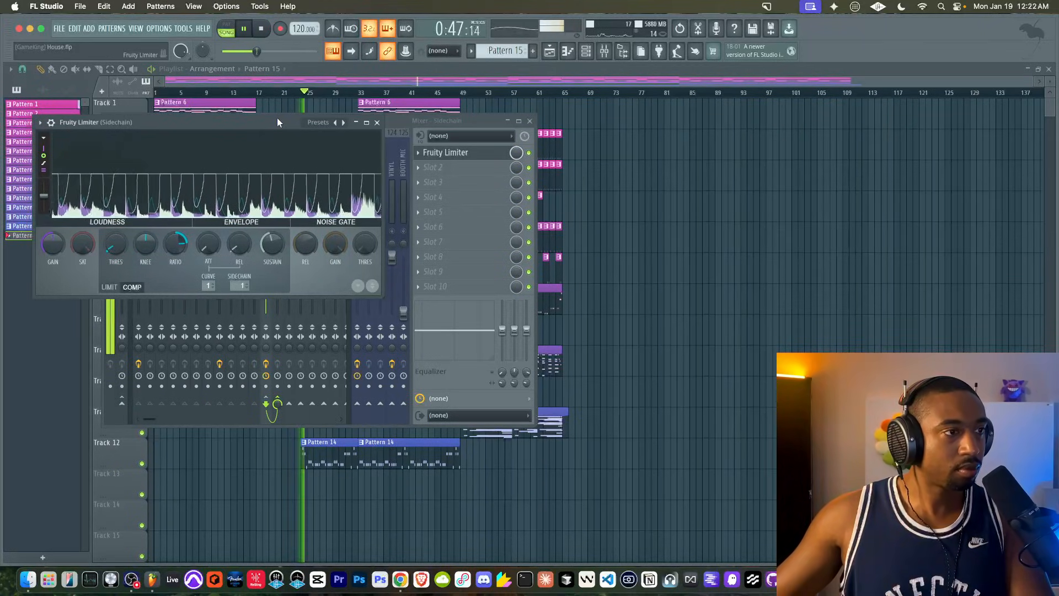
pyautogui.moveTo(277, 119); pyautogui.dragTo(202, 123)
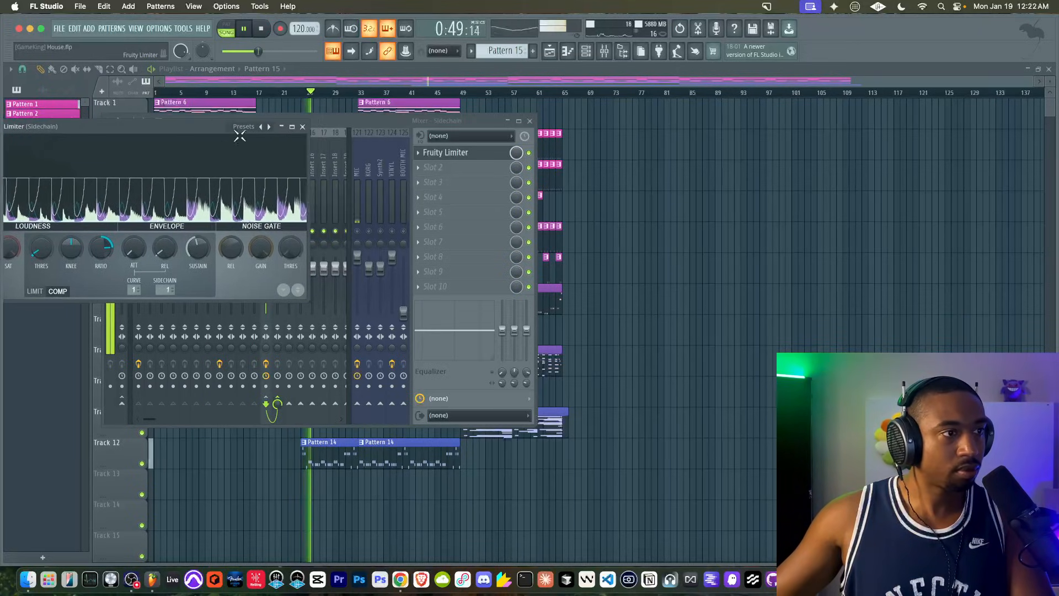
# - Unmute the MIC mixer track and replay the arrangement from the start while checking the Sidechain Fruity Limiter
pyautogui.click(358, 233)
pyautogui.press('space')
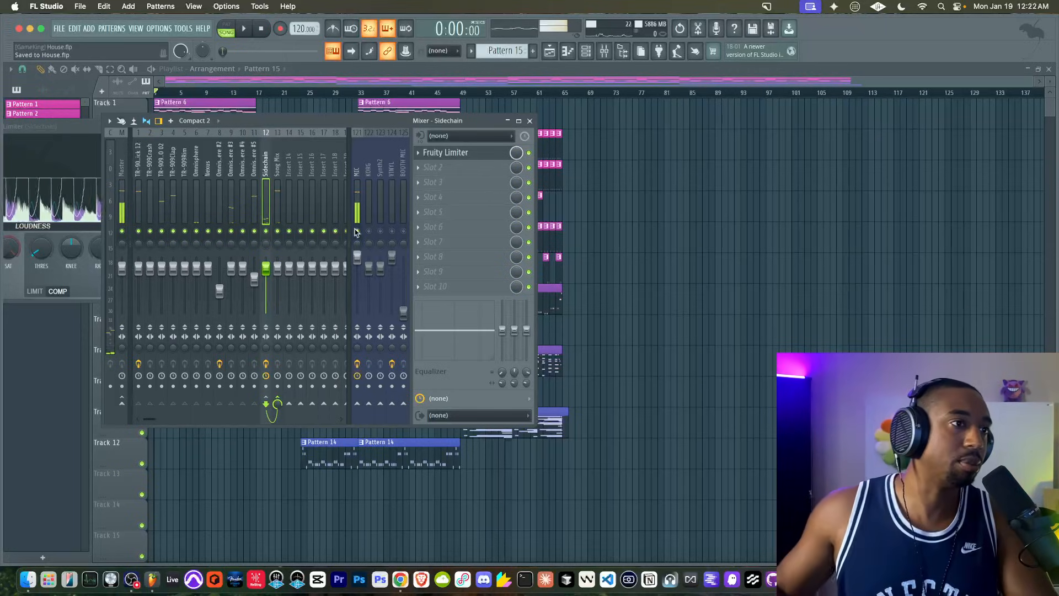
pyautogui.moveTo(97, 127); pyautogui.dragTo(183, 130)
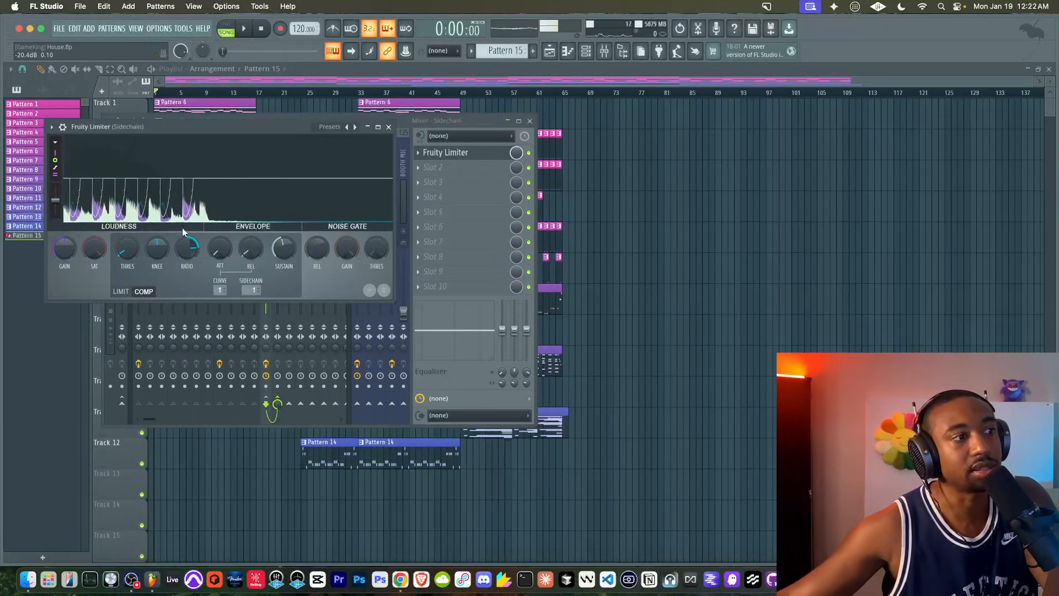
pyautogui.press('space')
pyautogui.click(391, 128)
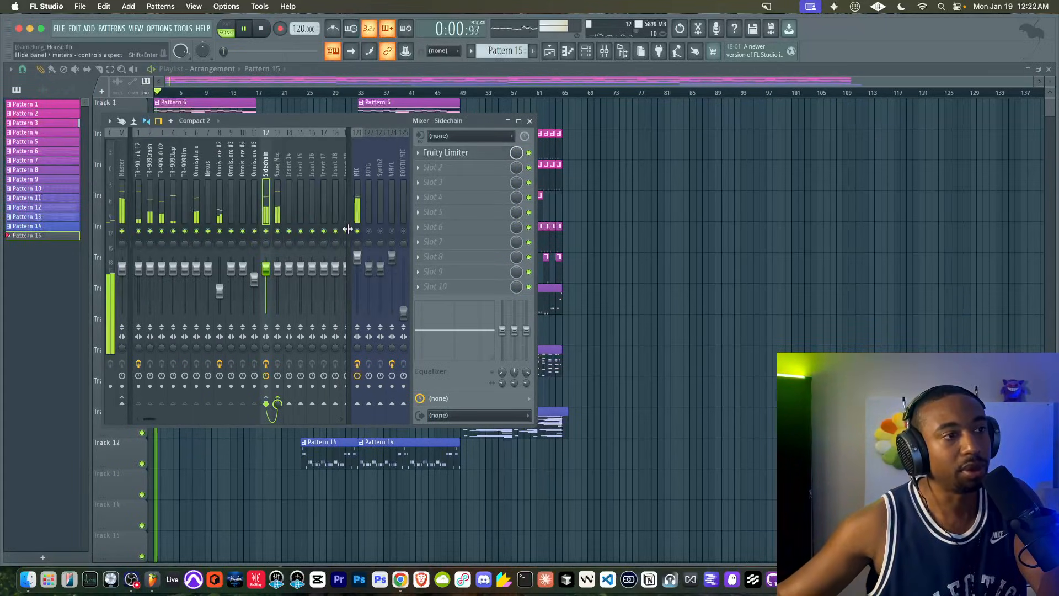
pyautogui.click(454, 154)
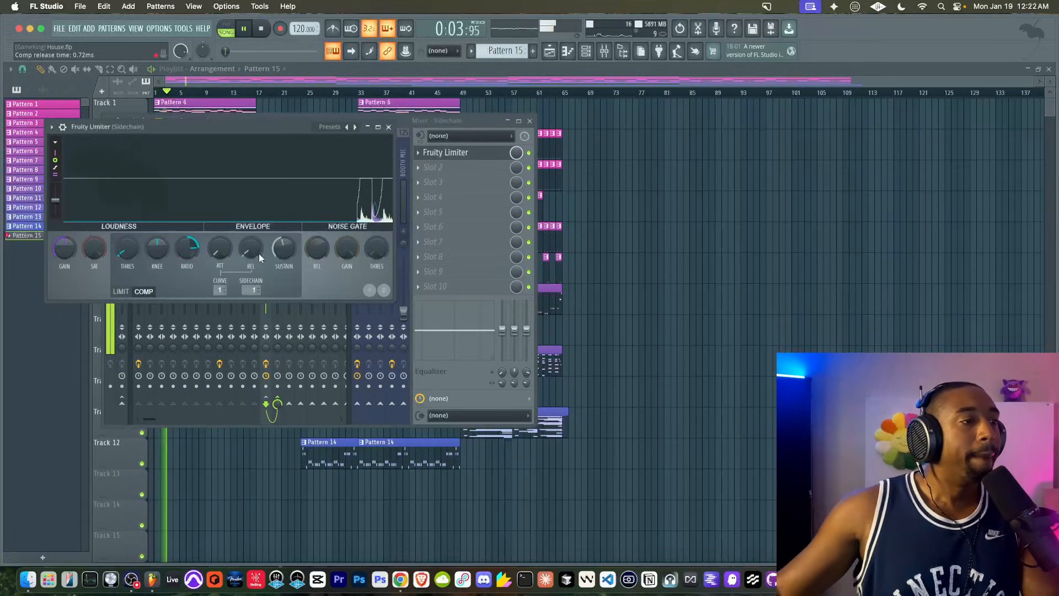
pyautogui.click(390, 128)
pyautogui.click(658, 255)
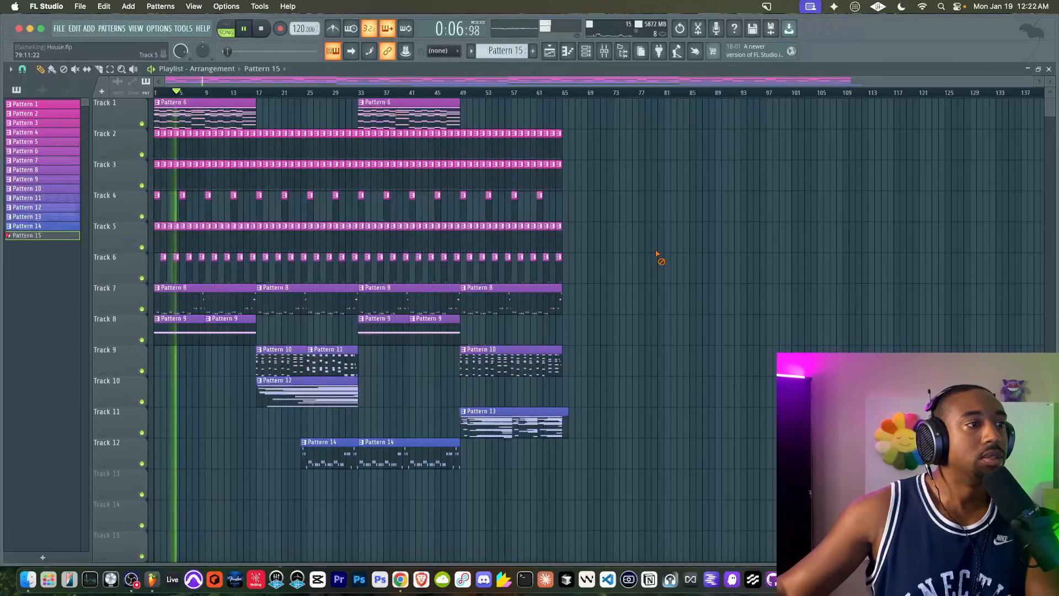
# - Play the arrangement from bar 17 and review the effects and routing of the TR-909Kick 12, Song Mix and Sidechain mixer tracks
pyautogui.click(258, 92)
pyautogui.click(586, 51)
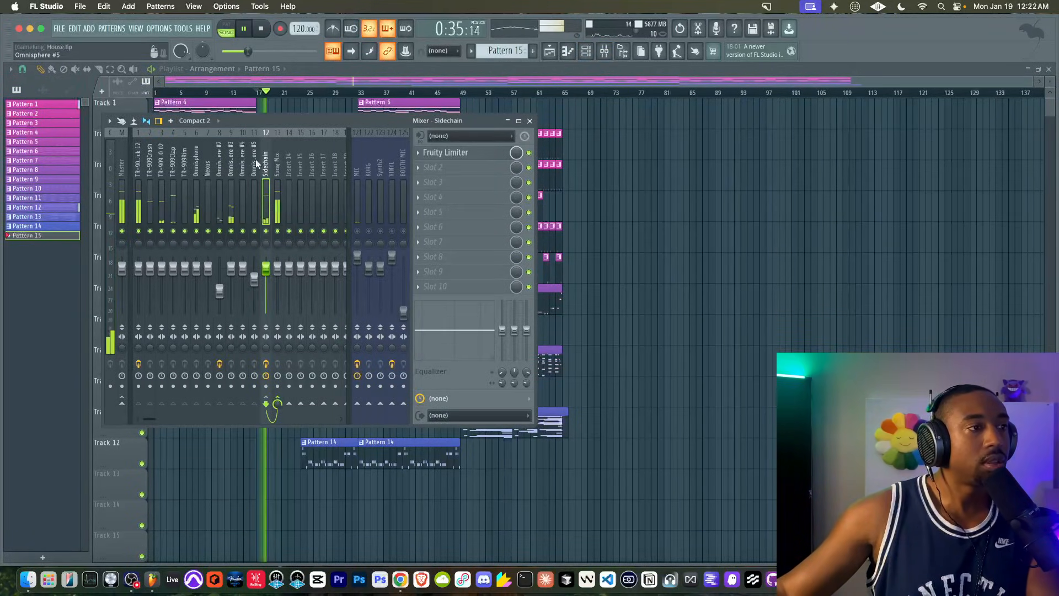
pyautogui.click(140, 174)
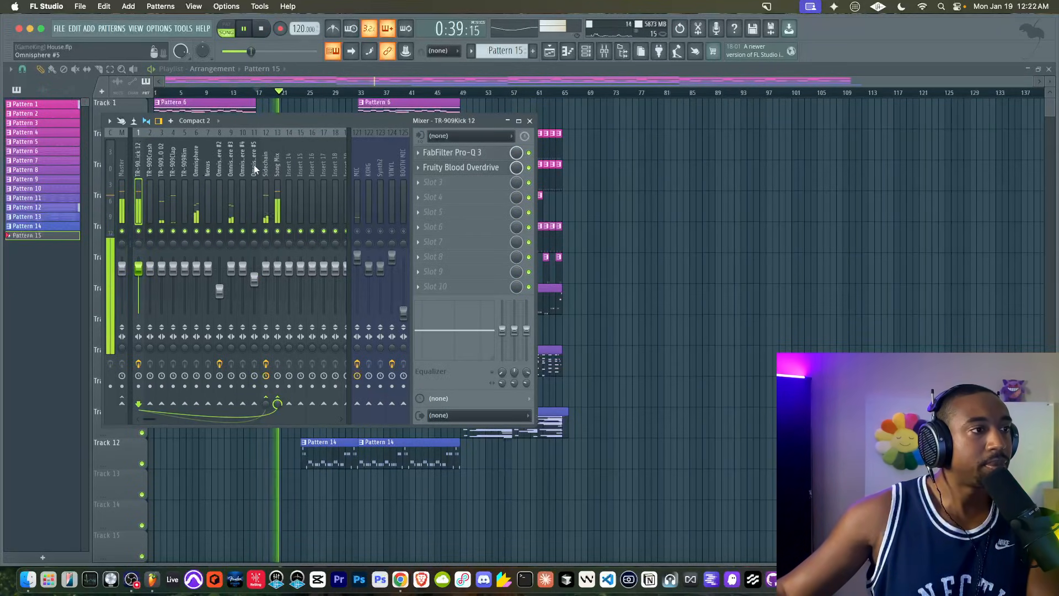
pyautogui.click(277, 176)
pyautogui.click(267, 176)
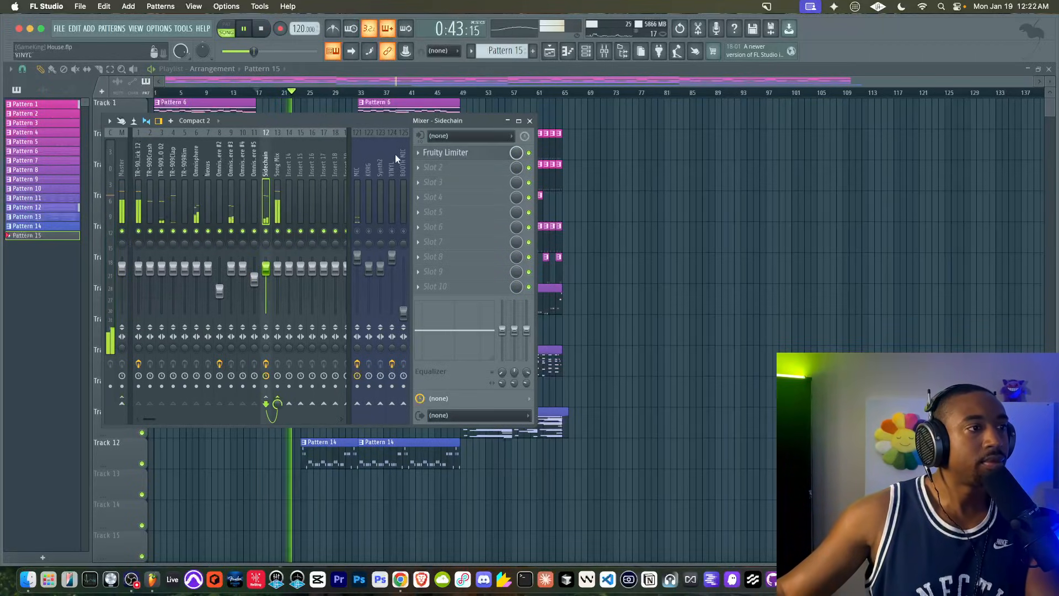
# - Raise the knee, set the release to 48.65 ms and adjust the sustain in the Sidechain track's Fruity Limiter
pyautogui.click(446, 153)
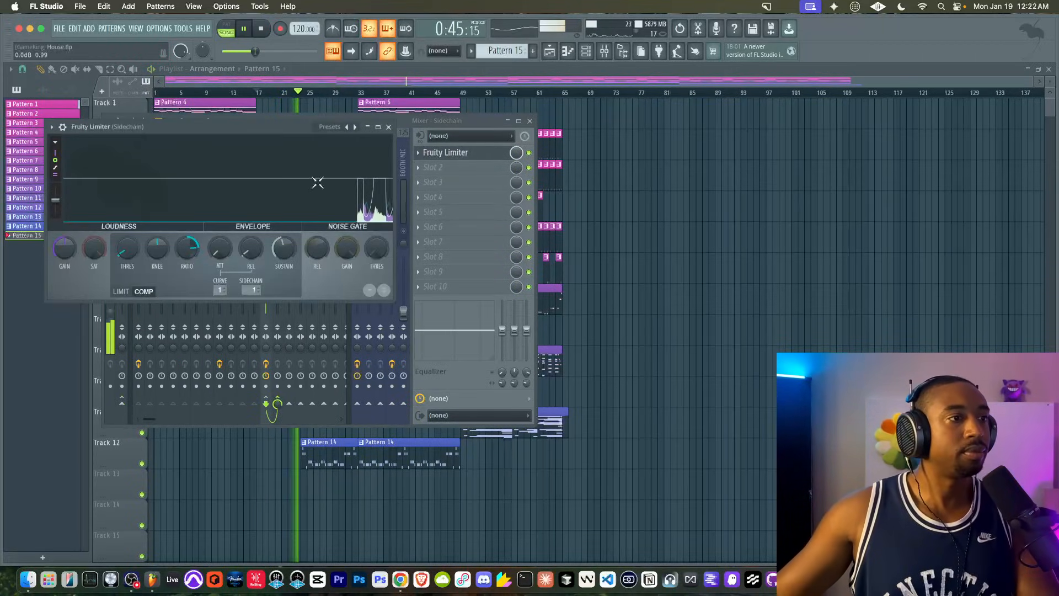
pyautogui.moveTo(161, 249); pyautogui.dragTo(161, 225)
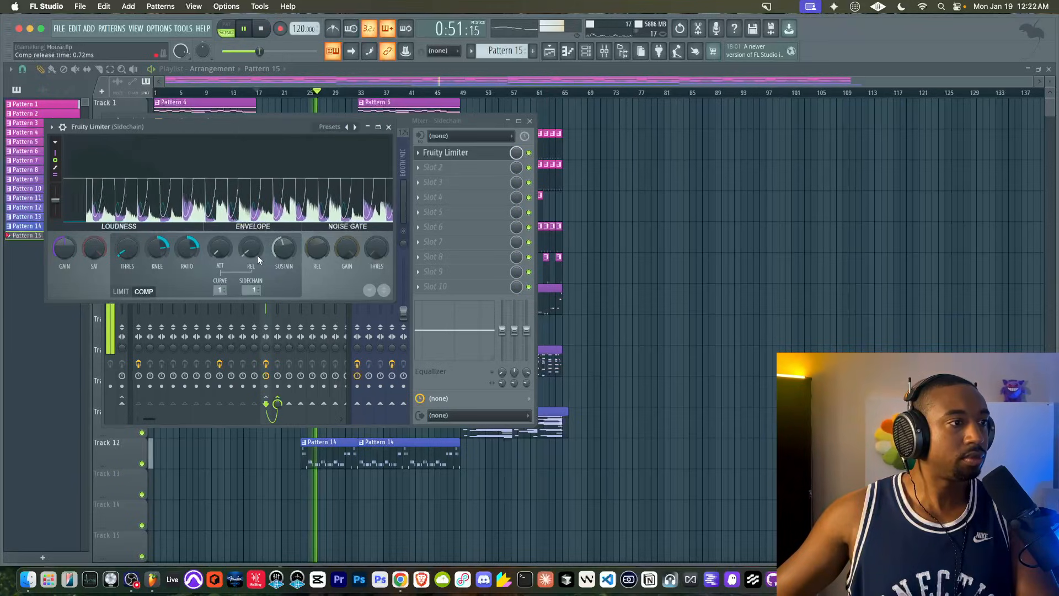
pyautogui.moveTo(280, 252)
pyautogui.mouseDown()
pyautogui.moveTo(280, 235)
pyautogui.moveTo(281, 273)
pyautogui.moveTo(248, 239)
pyautogui.moveTo(280, 242)
pyautogui.mouseUp()
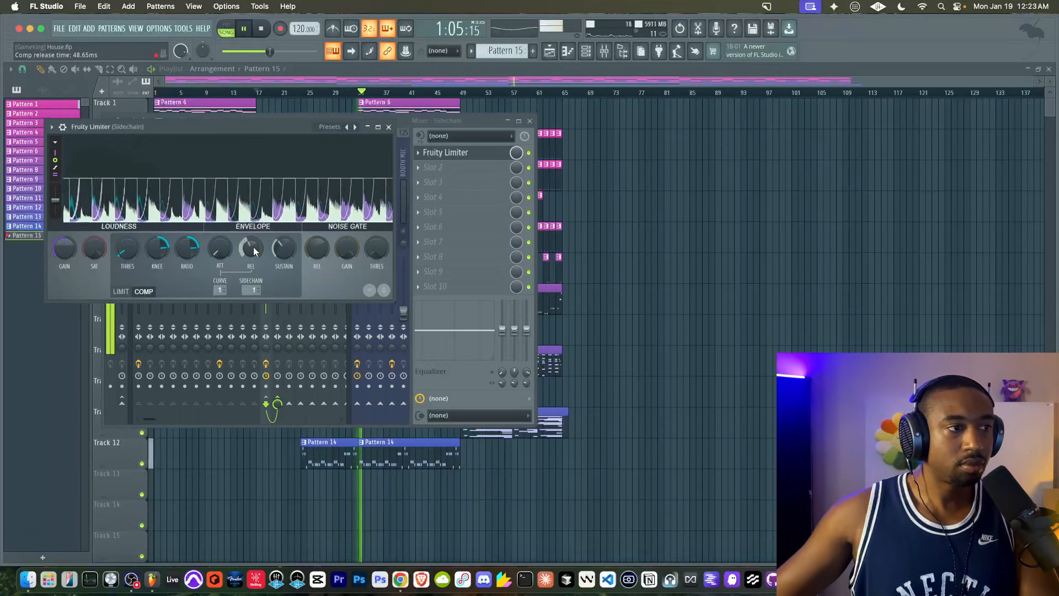
pyautogui.click(389, 127)
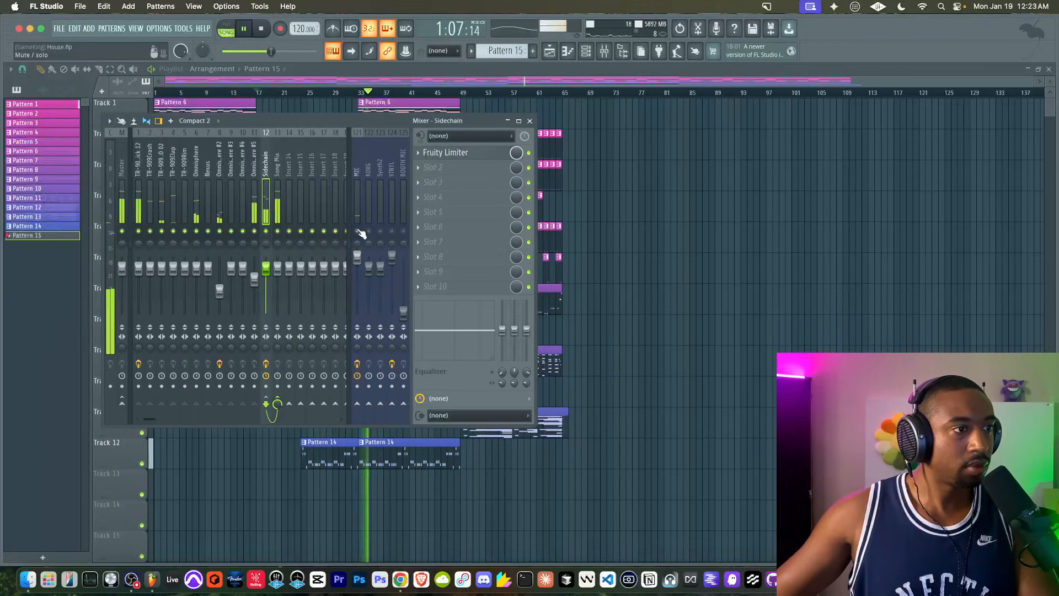
# - Recheck the Sidechain Fruity Limiter and the Omnisphere #5 mixer track while the arrangement plays
pyautogui.click(460, 152)
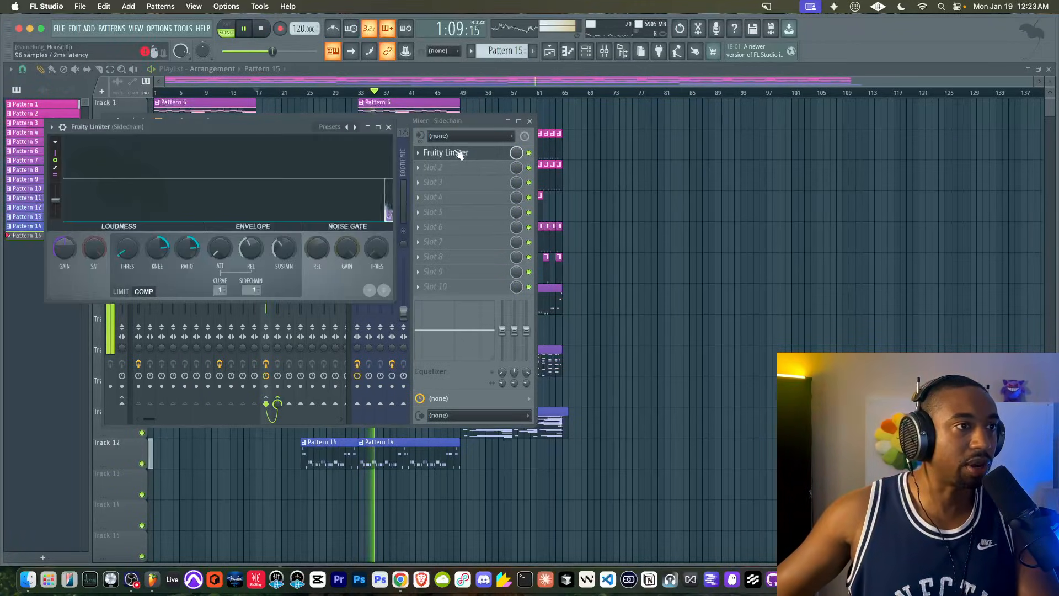
pyautogui.press('Escape')
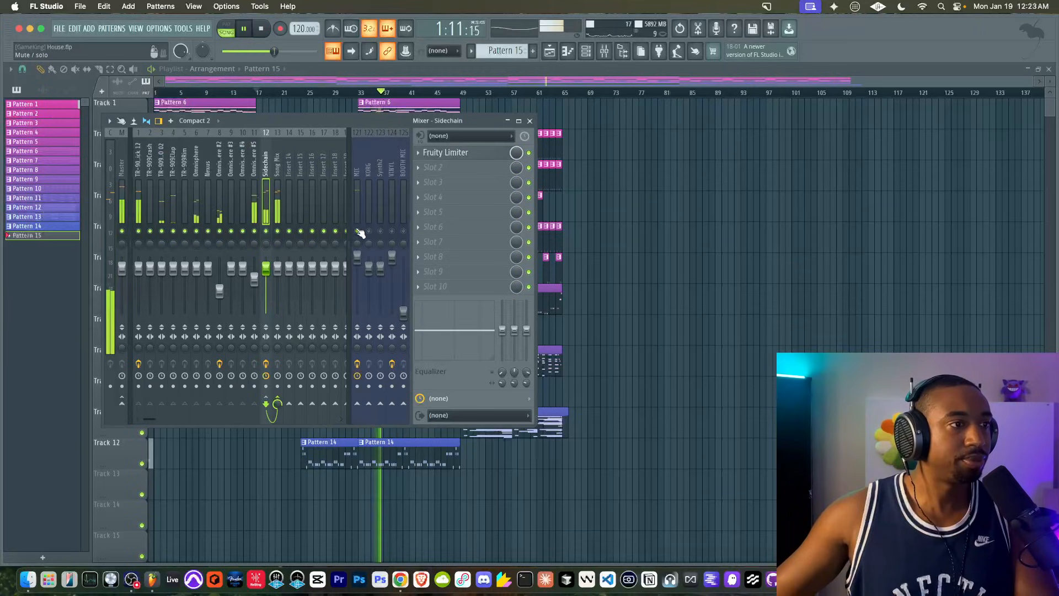
pyautogui.click(482, 157)
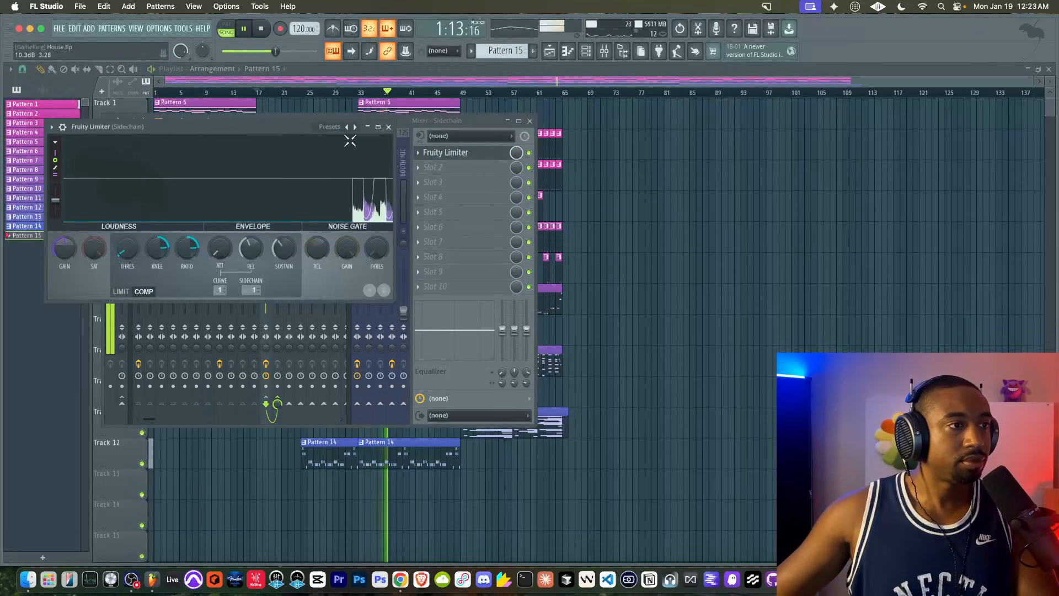
pyautogui.click(389, 127)
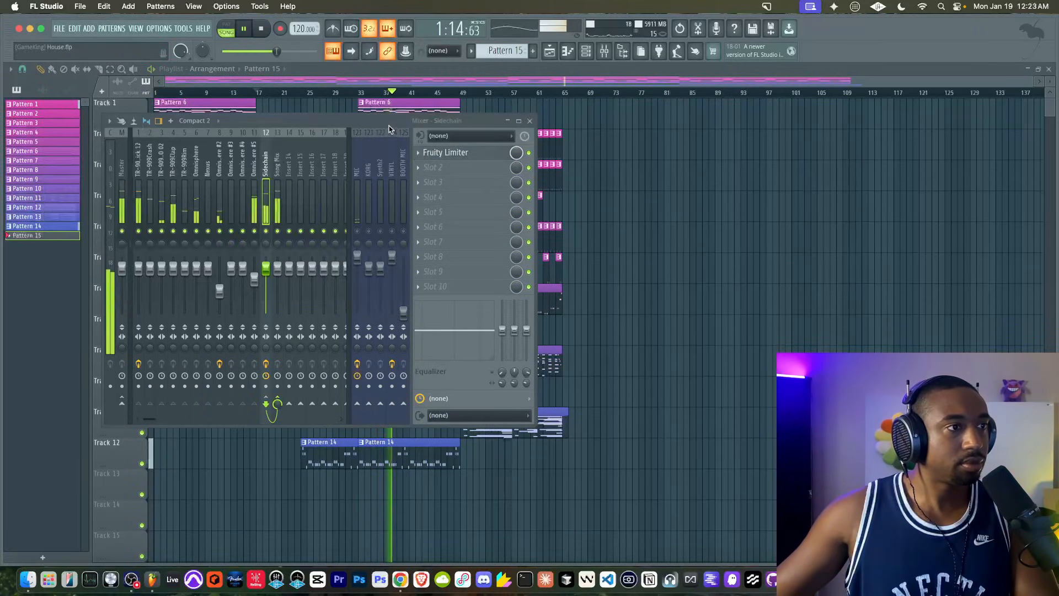
pyautogui.click(257, 193)
pyautogui.rightClick(747, 252)
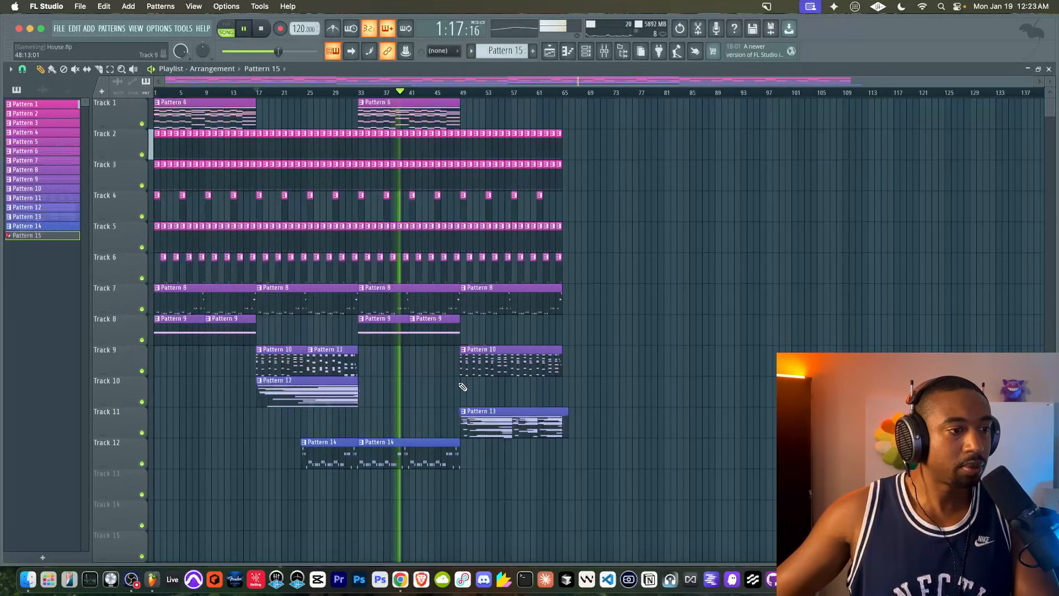
pyautogui.click(585, 52)
pyautogui.rightClick(582, 477)
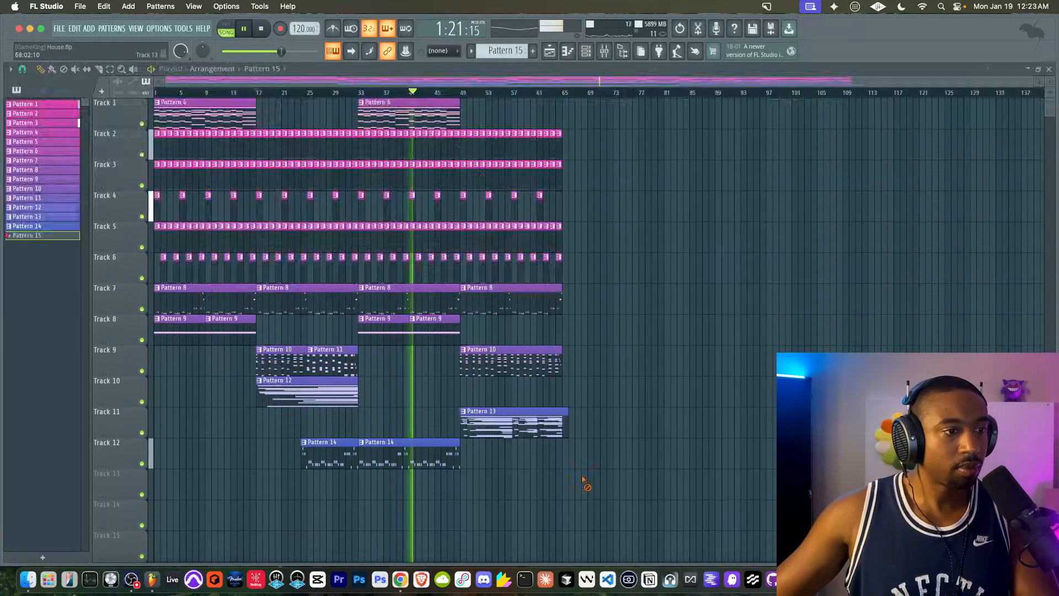
# - Clear the patch search in Omnisphere #5, audition bass patches such as Brutalis Bass and Hyper Alert Bass, and load Big Bite Bass
pyautogui.click(586, 52)
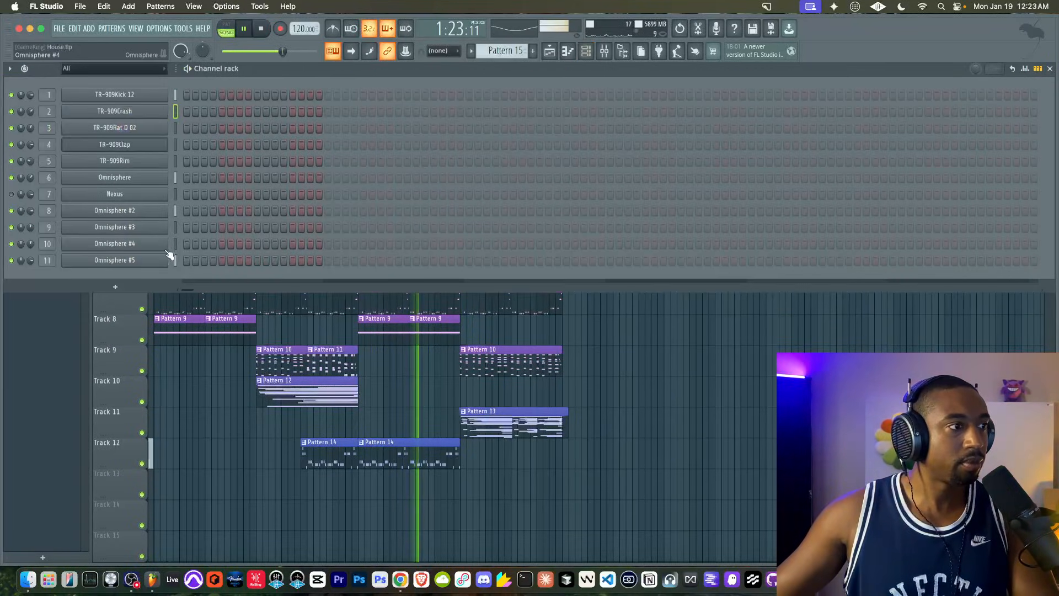
pyautogui.click(165, 259)
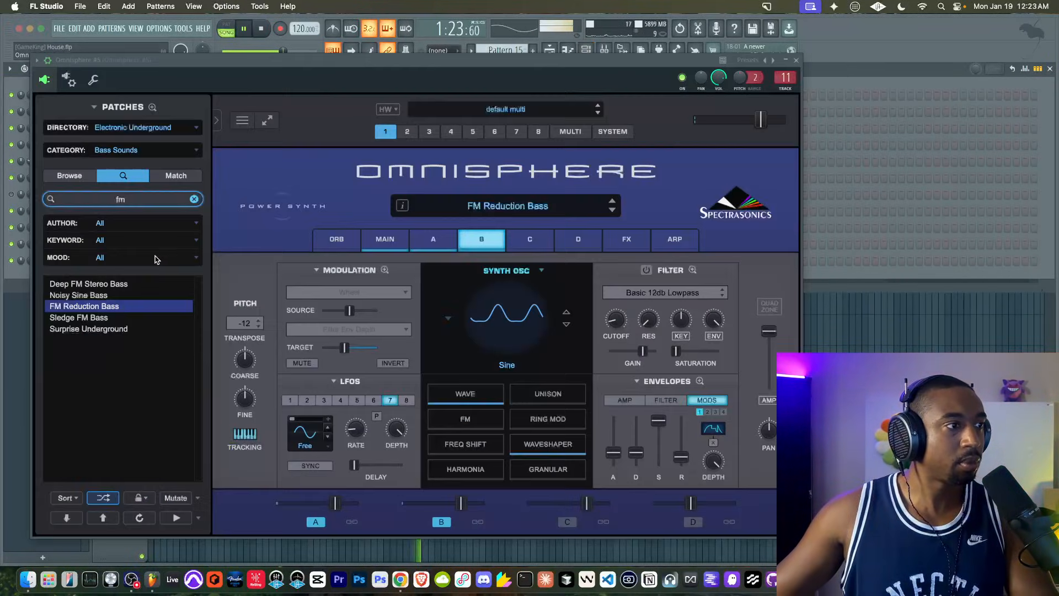
pyautogui.click(194, 199)
pyautogui.click(96, 329)
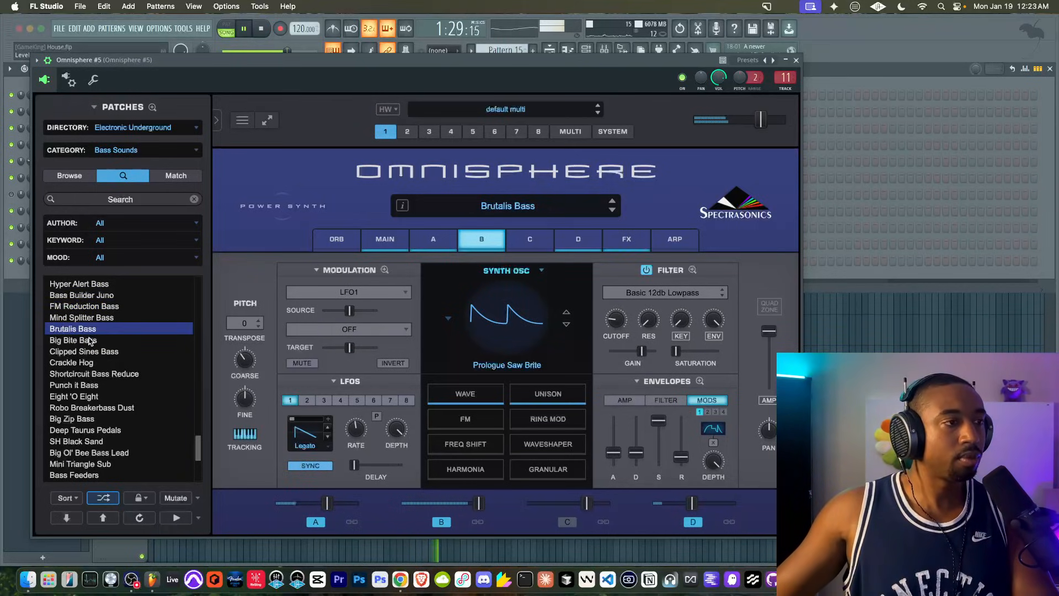
pyautogui.click(102, 318)
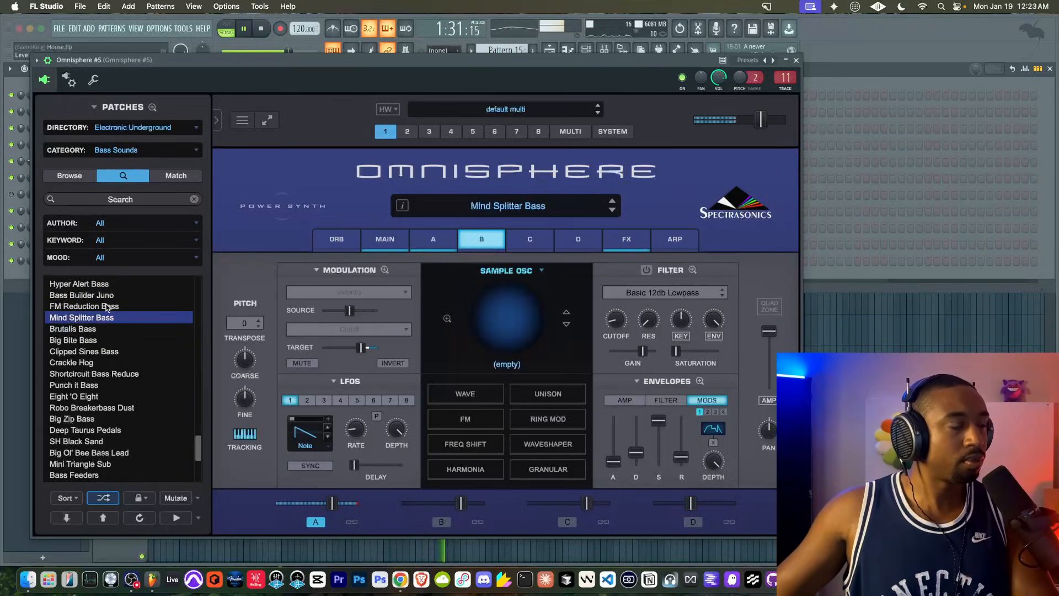
pyautogui.click(107, 307)
pyautogui.click(104, 295)
pyautogui.click(105, 284)
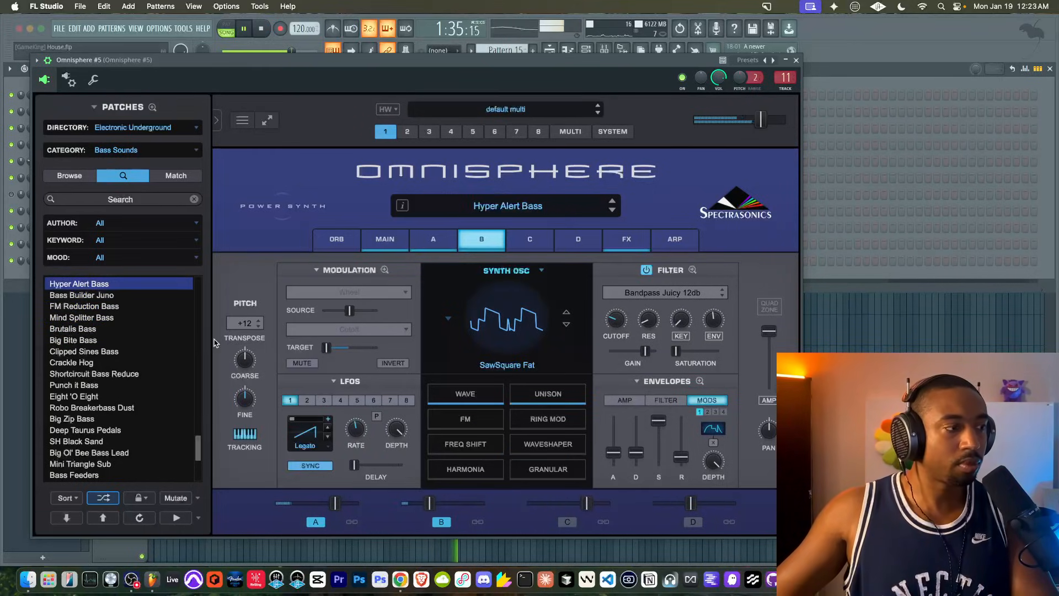
pyautogui.click(111, 339)
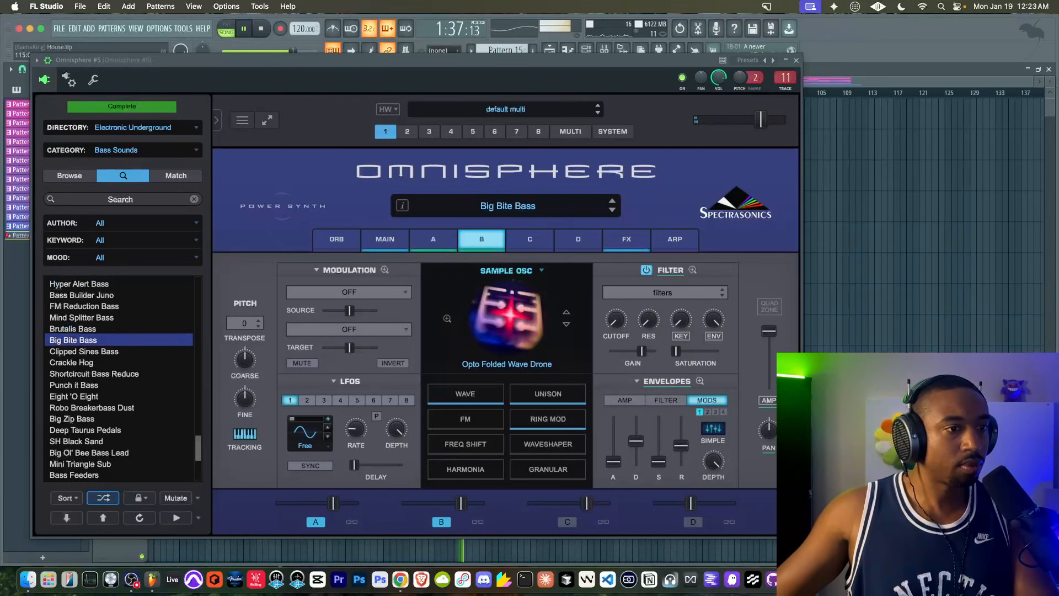
pyautogui.click(796, 62)
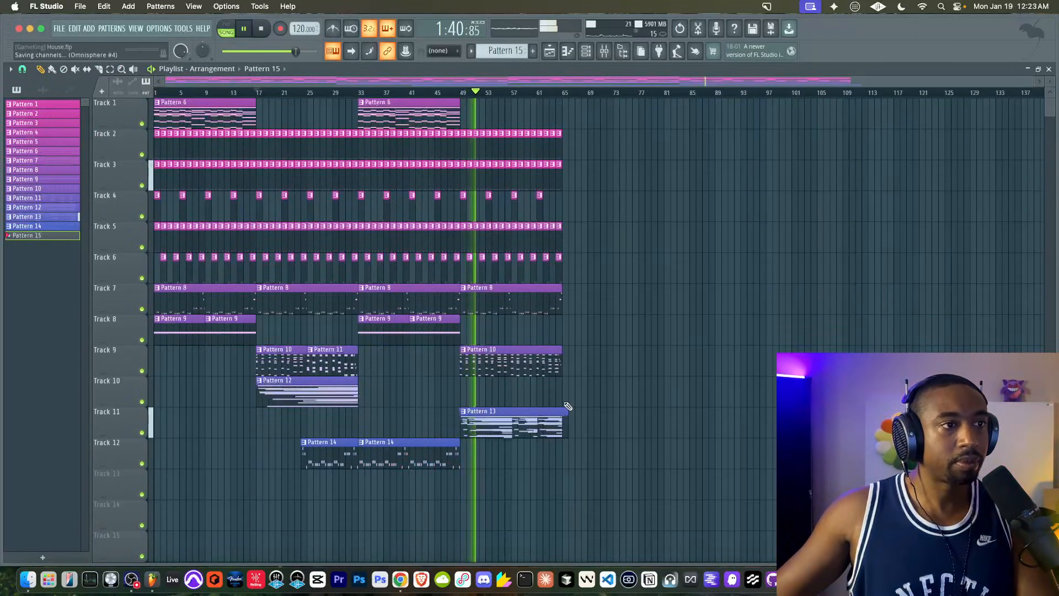
# - Switch the active pattern to Pattern 14 and unmute the Nexus channel in the channel rack
pyautogui.moveTo(605, 437); pyautogui.dragTo(464, 136)
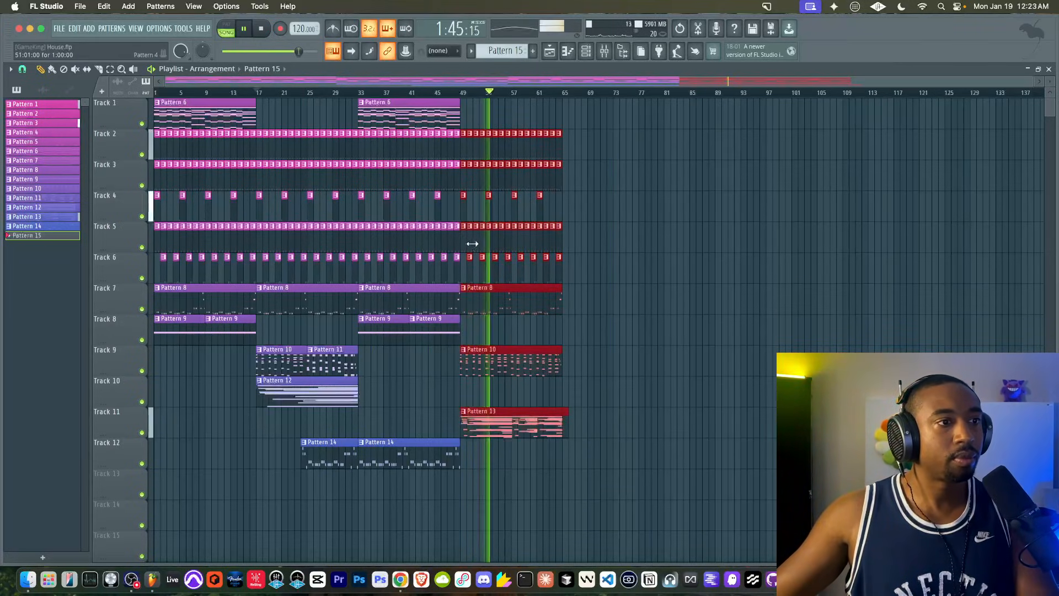
pyautogui.click(640, 303)
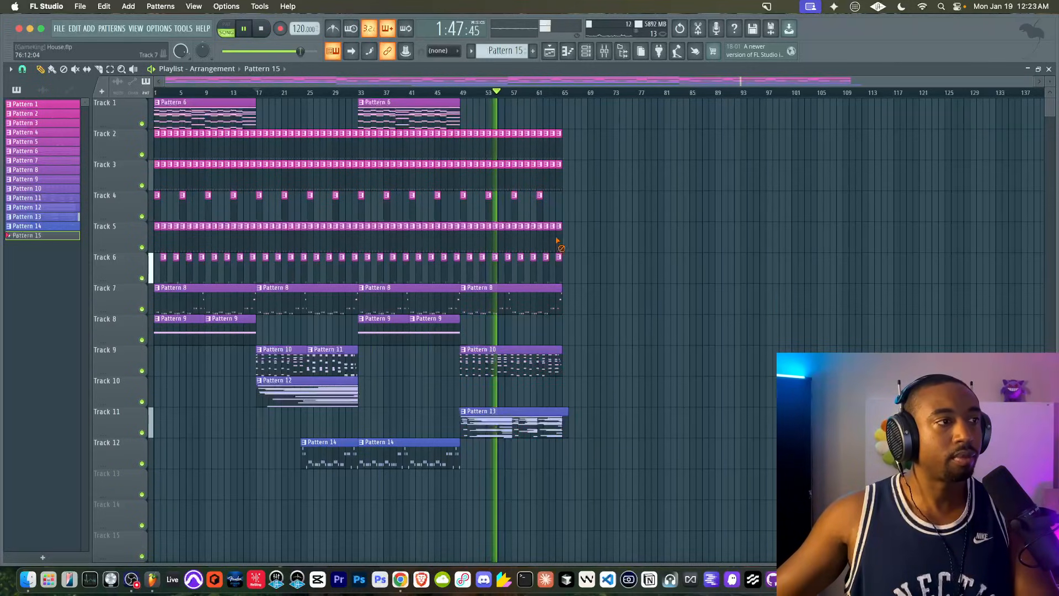
pyautogui.click(586, 50)
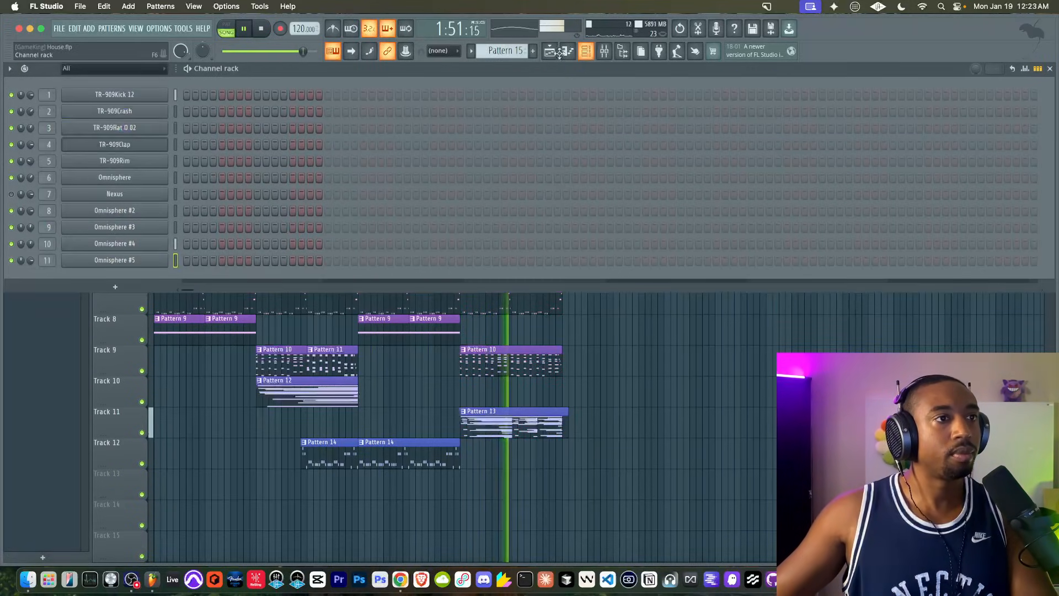
pyautogui.scroll(-2, 515, 47)
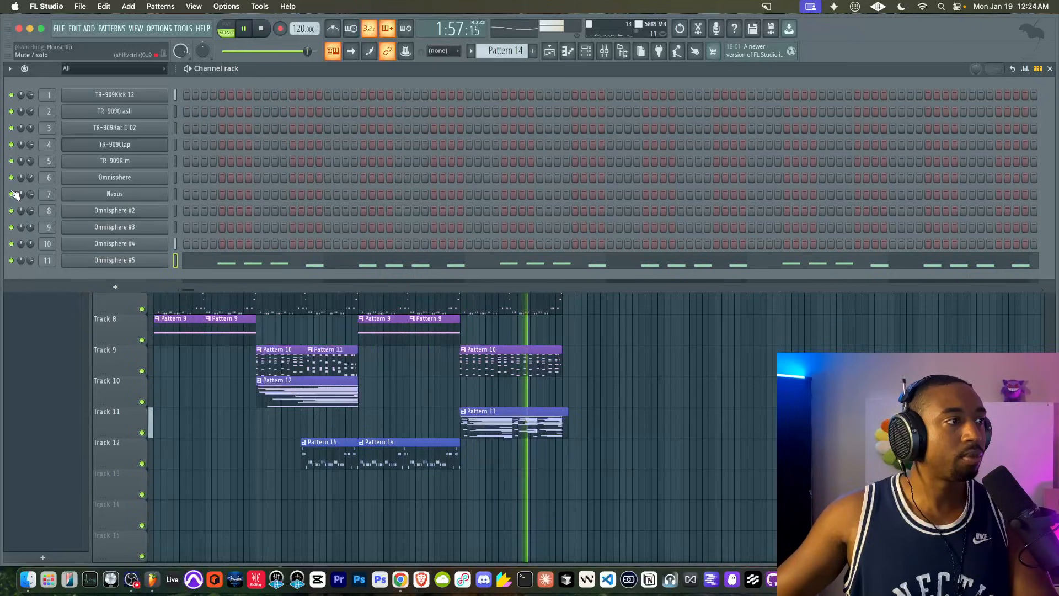
pyautogui.rightClick(596, 346)
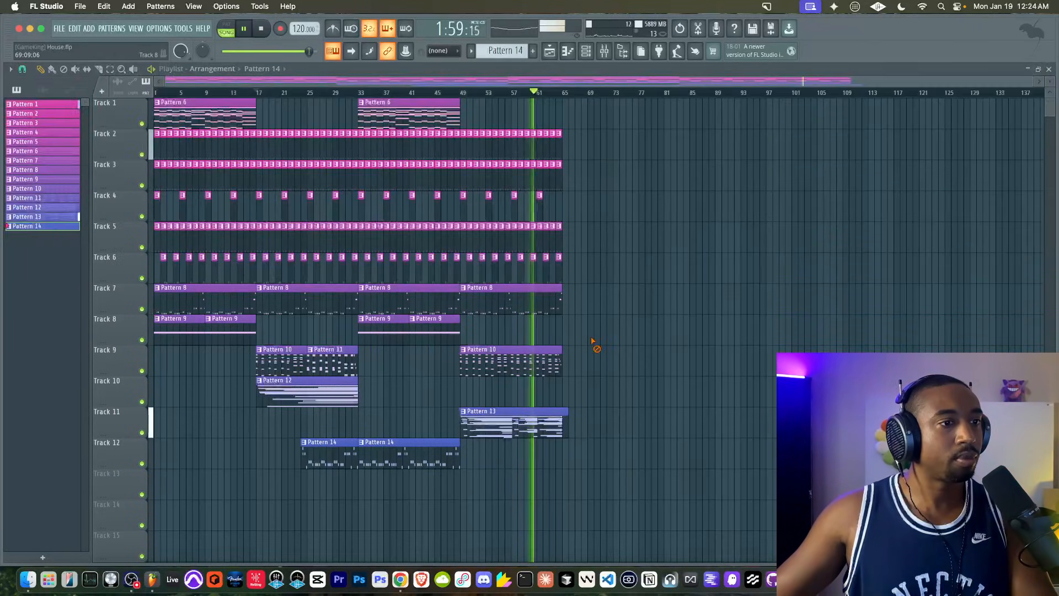
# - Delete the first three Pattern 8 clips from Track 7 in the playlist
pyautogui.rightClick(369, 293)
pyautogui.rightClick(319, 304)
pyautogui.rightClick(233, 298)
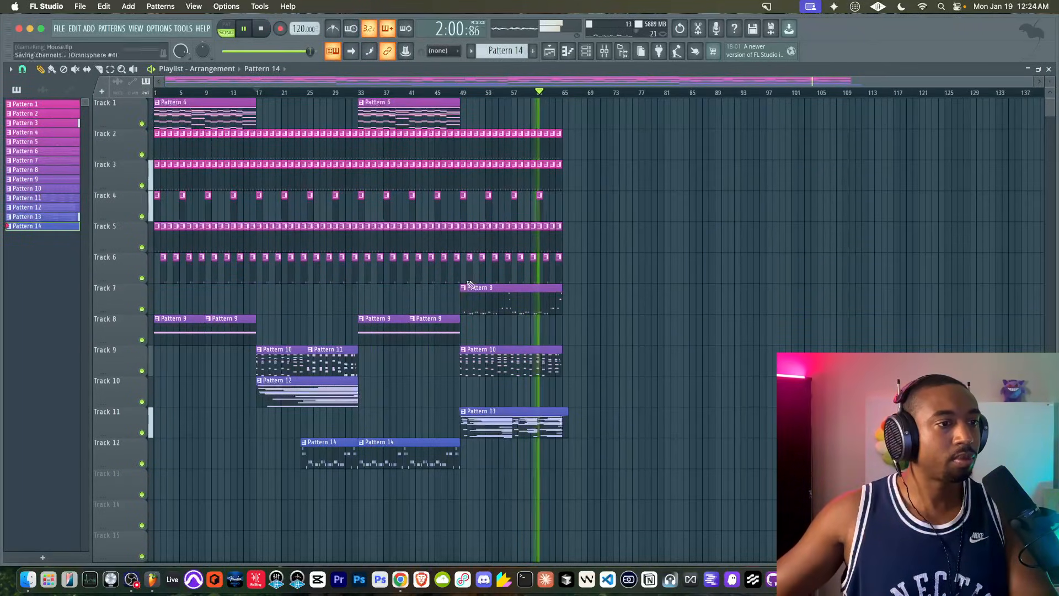
pyautogui.click(604, 51)
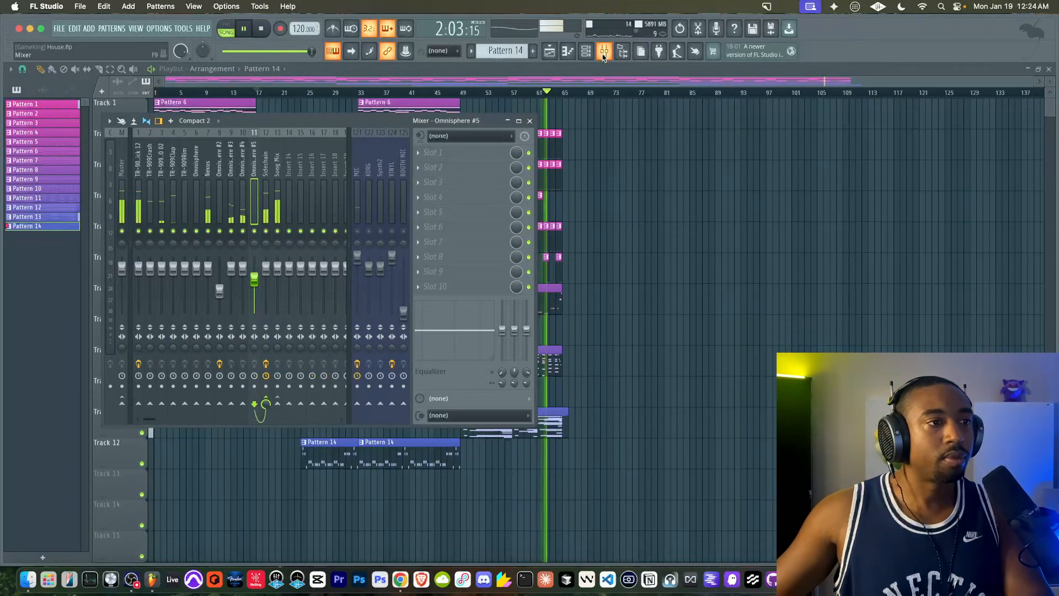
pyautogui.rightClick(631, 234)
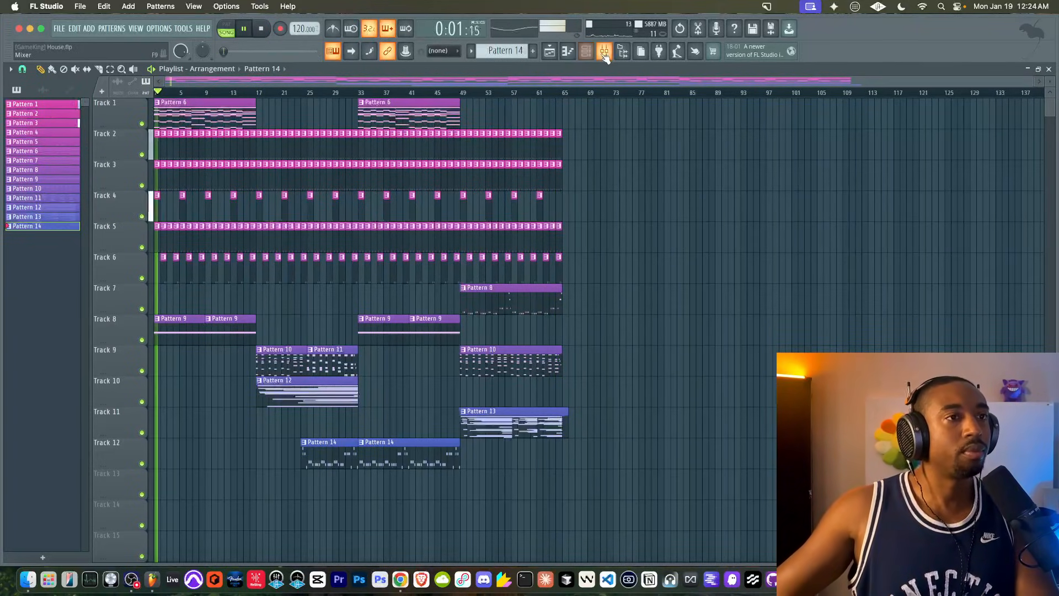
pyautogui.click(604, 51)
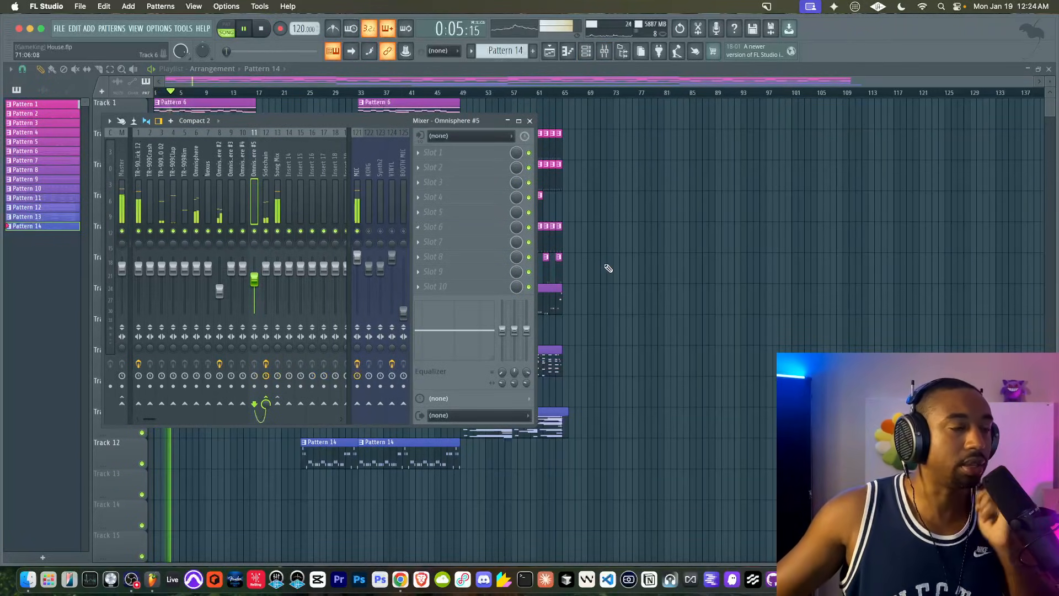
pyautogui.press('F9')
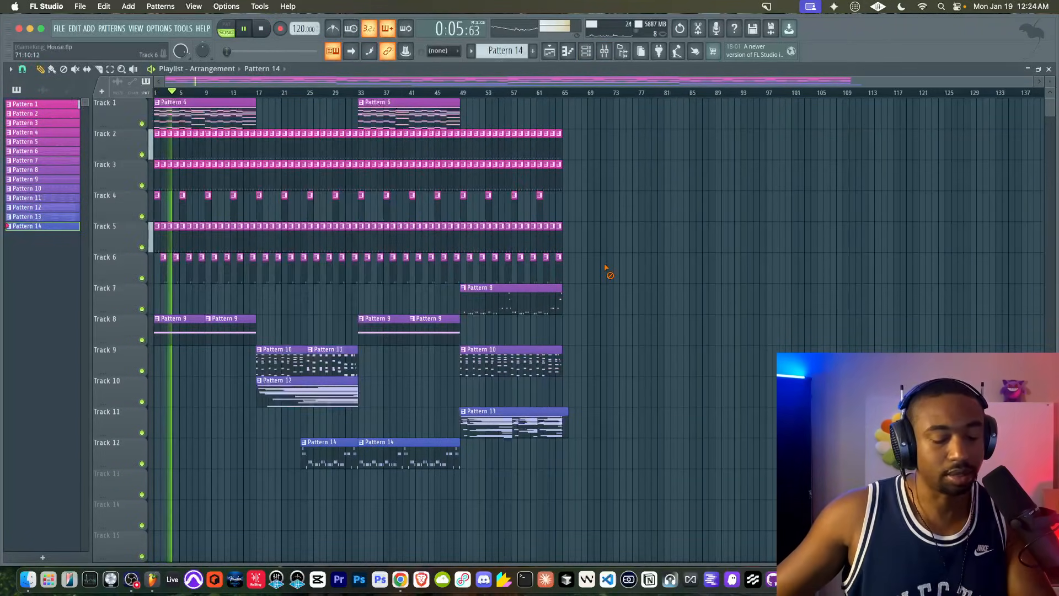
# - Play from bar 49 and create a volume automation clip for the TR-909Kick 12 mixer track
pyautogui.click(463, 93)
pyautogui.click(590, 56)
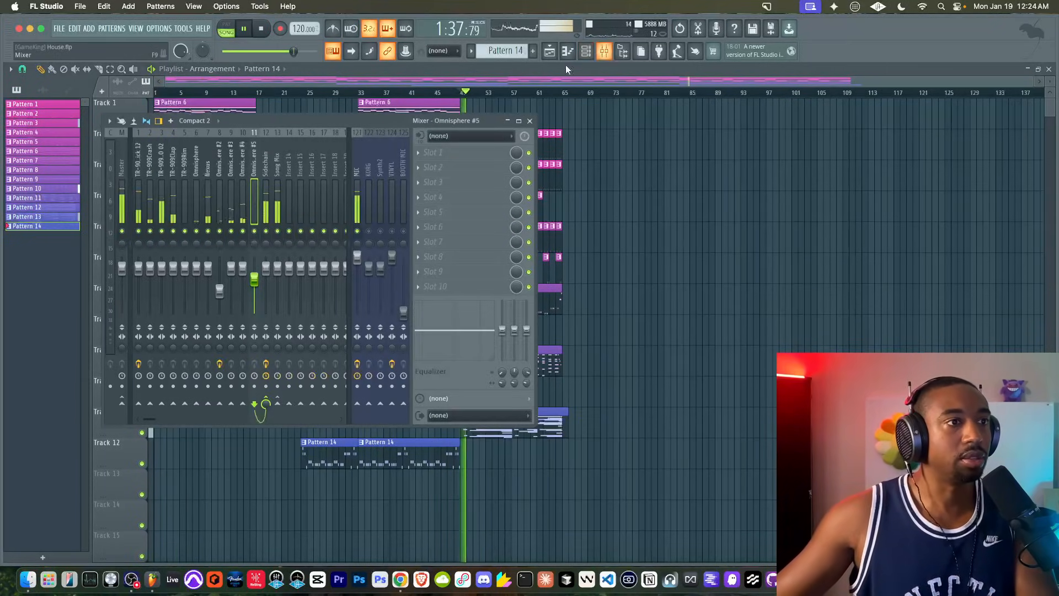
pyautogui.click(139, 209)
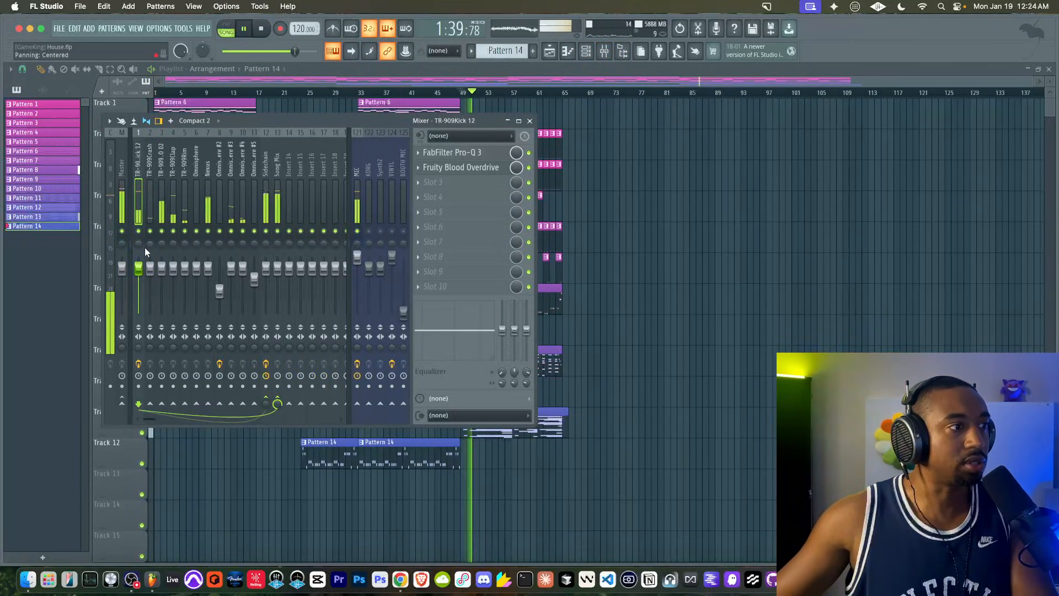
pyautogui.rightClick(139, 268)
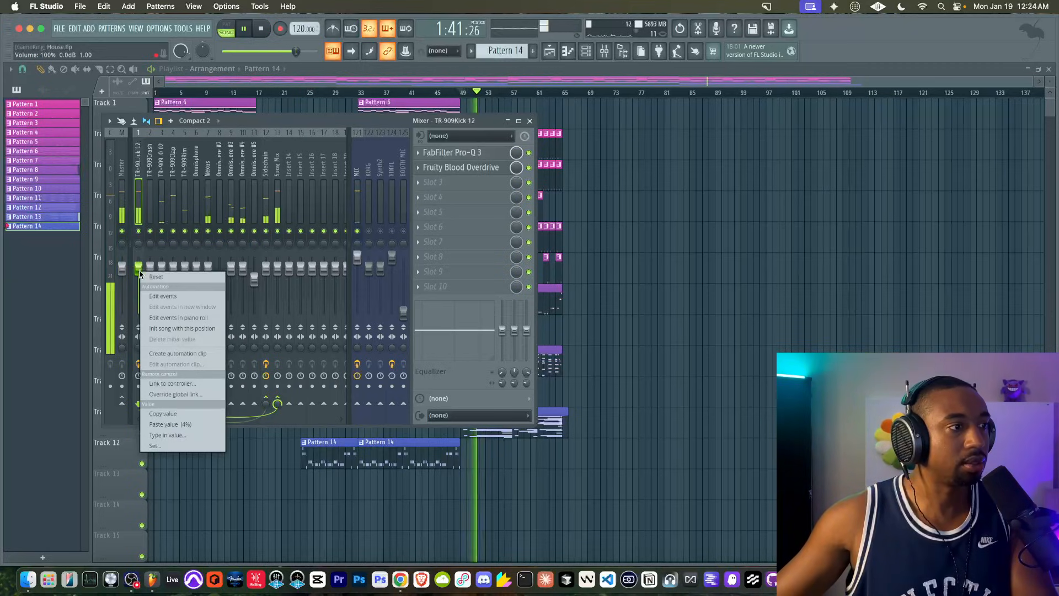
pyautogui.click(169, 352)
# - Lengthen the kick volume automation clip on Track 13 to bar 49, move its end point there and set snapping to Bar
pyautogui.moveTo(465, 482); pyautogui.dragTo(156, 498)
pyautogui.moveTo(259, 473); pyautogui.dragTo(459, 473)
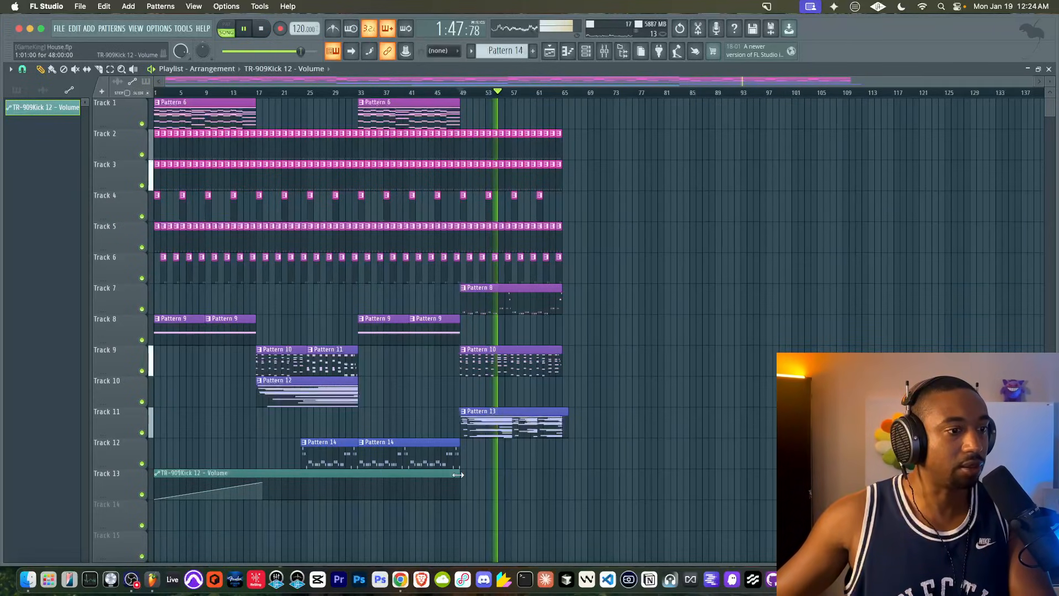
pyautogui.moveTo(266, 484); pyautogui.dragTo(463, 484)
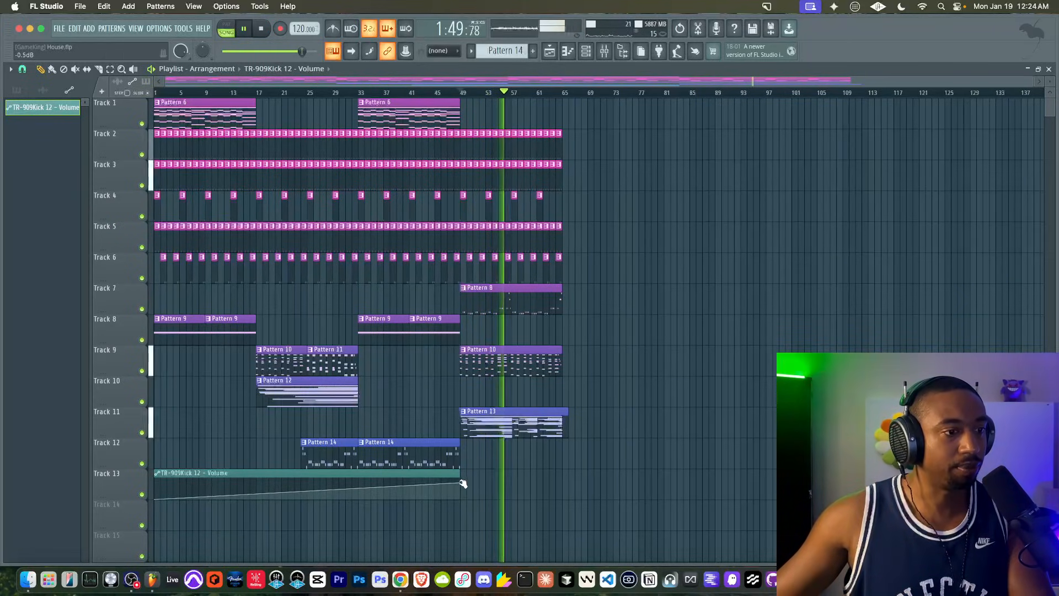
pyautogui.click(22, 69)
pyautogui.click(36, 241)
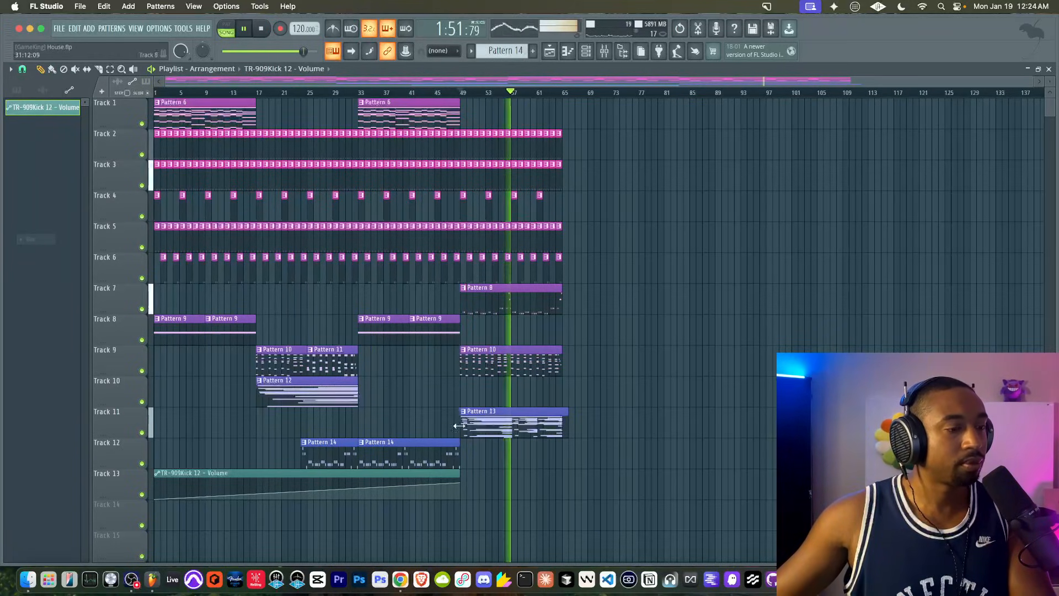
# - Reshape the kick volume automation to hold its upper level until bar 49, drop to the minimum there, and continue to bar 65
pyautogui.rightClick(457, 483)
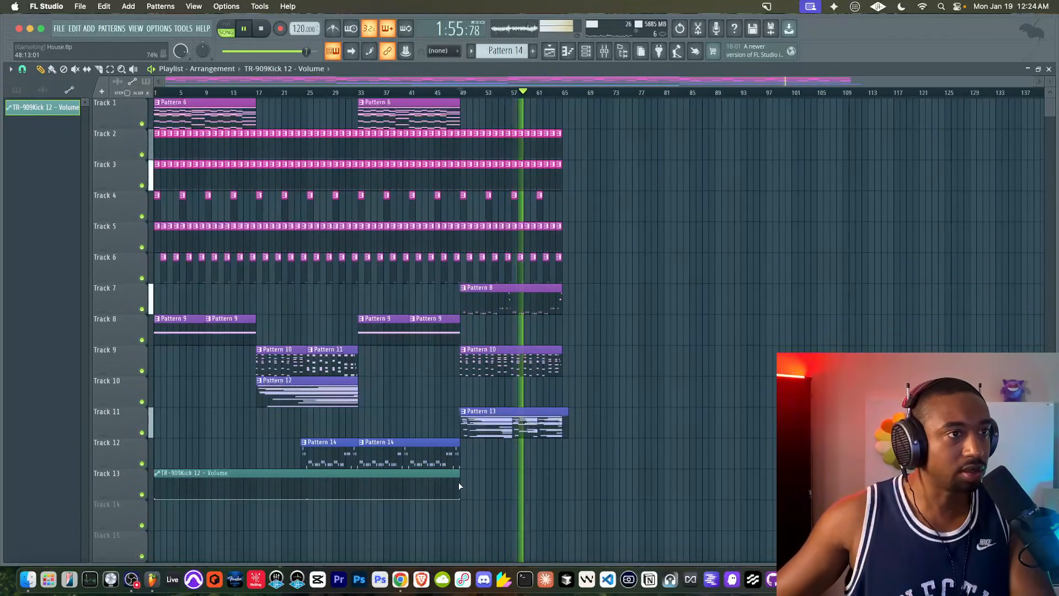
pyautogui.click(459, 482)
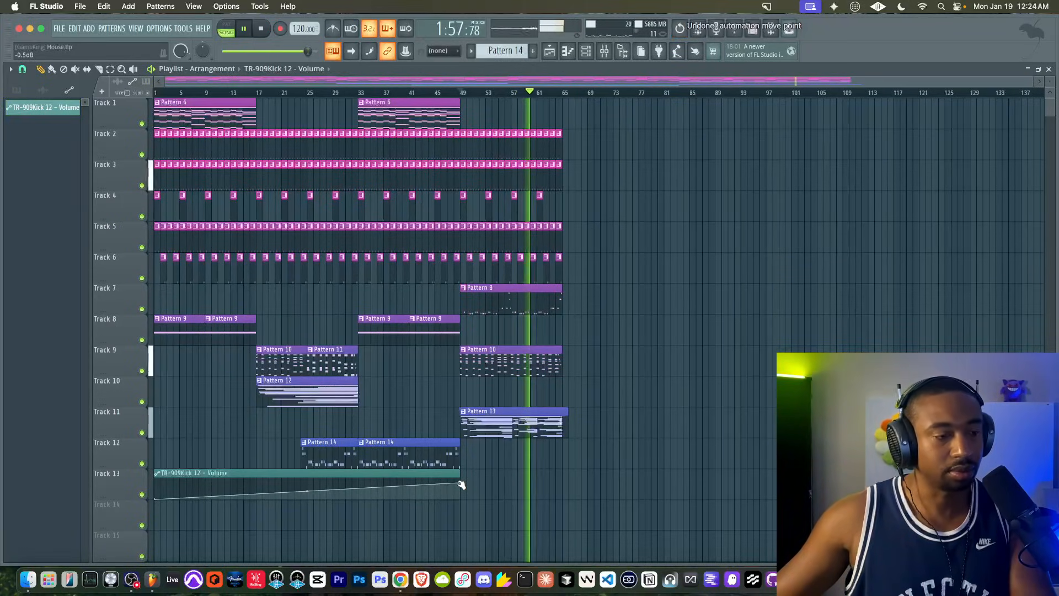
pyautogui.rightClick(157, 498)
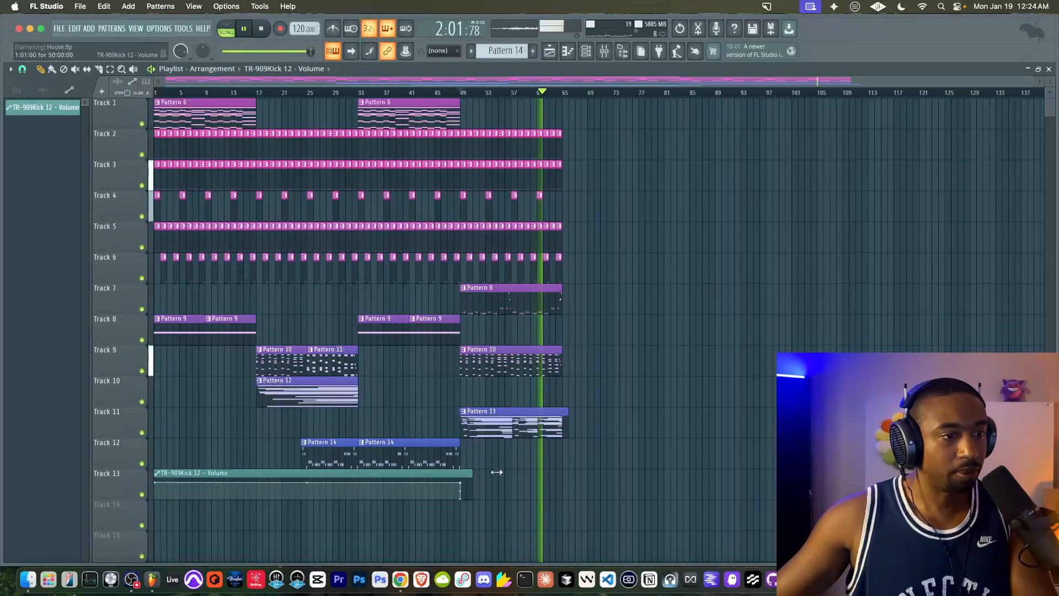
pyautogui.moveTo(459, 473); pyautogui.dragTo(560, 490)
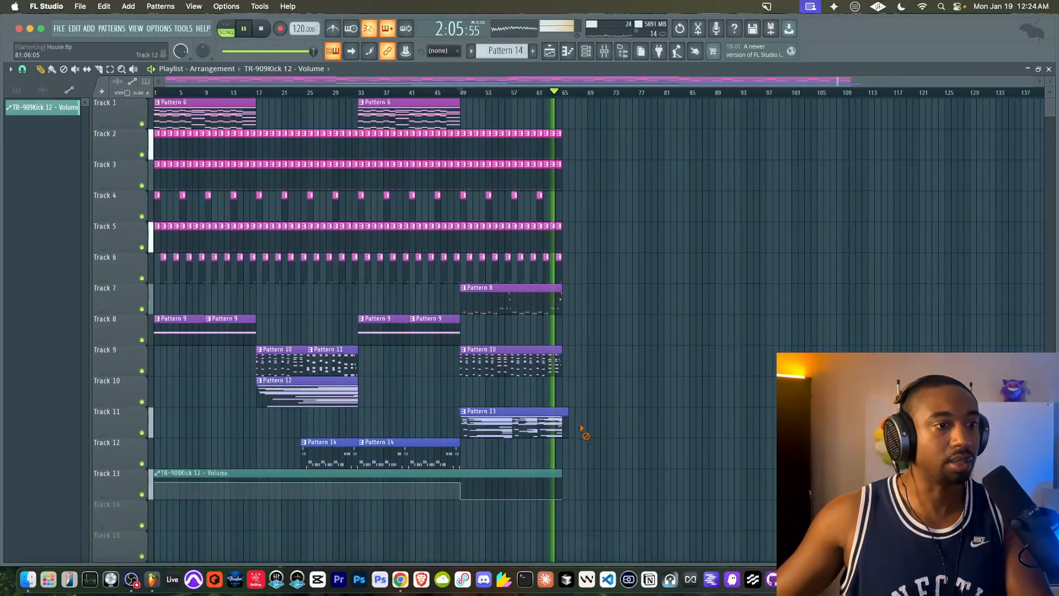
# - Duplicate all pattern clips between bars 49 and 65 on Tracks 2 to 12 so the copies start at bar 65
pyautogui.moveTo(588, 456); pyautogui.dragTo(462, 131)
pyautogui.hotkey('ctrl', 'b')
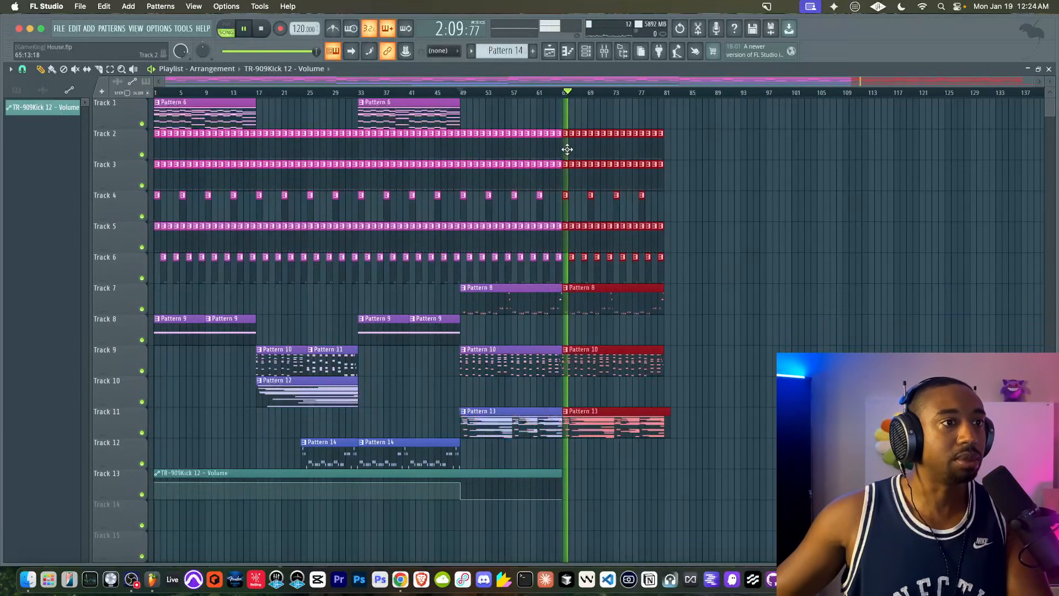
pyautogui.press('space')
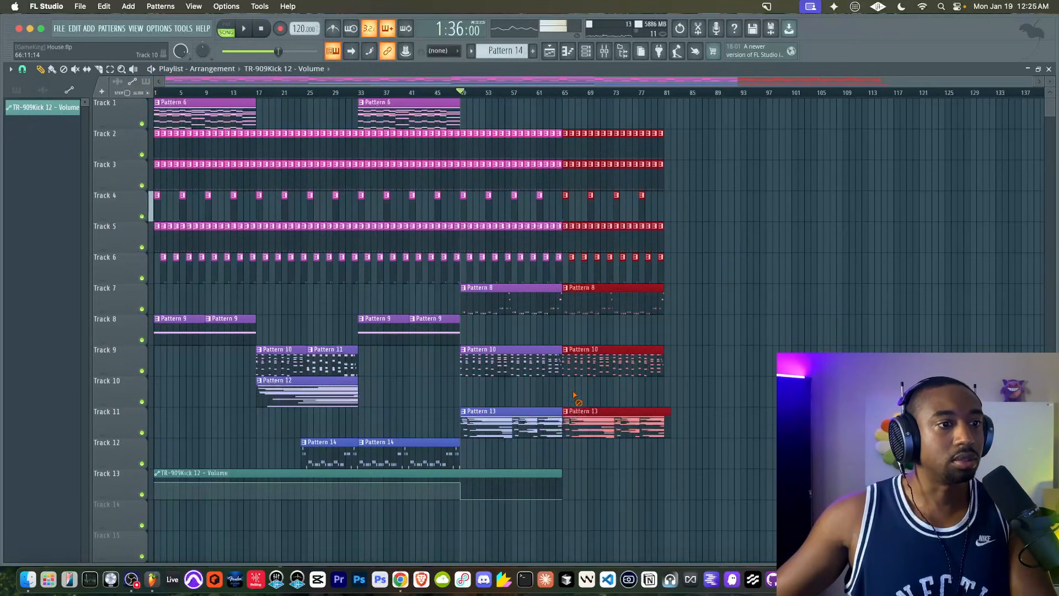
pyautogui.click(578, 396)
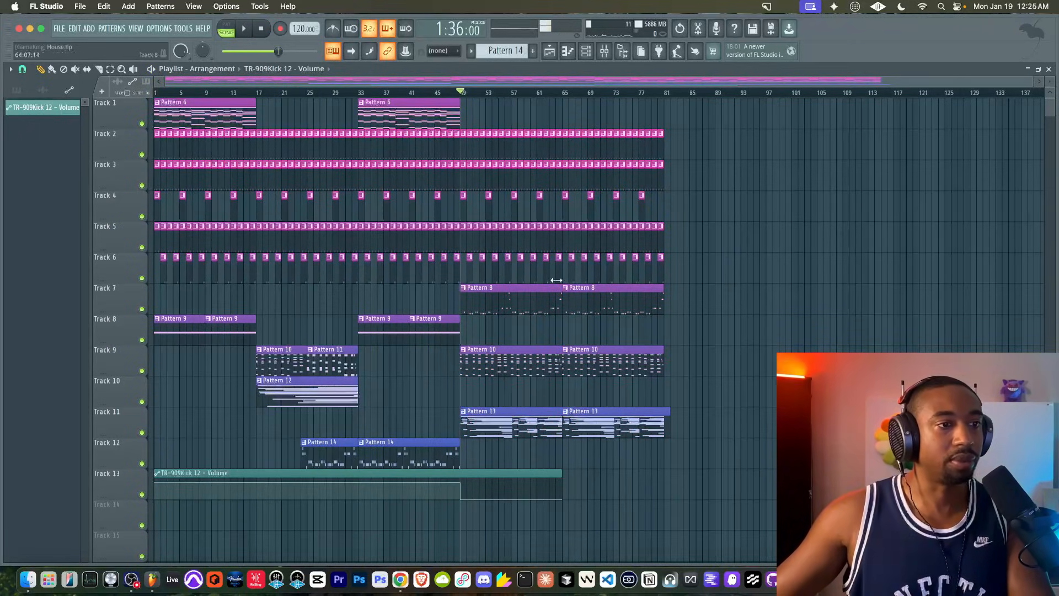
# - Play from bar 65, extend the kick volume automation clip to bar 81 and trim the last Pattern 13 clip there
pyautogui.click(562, 92)
pyautogui.press('space')
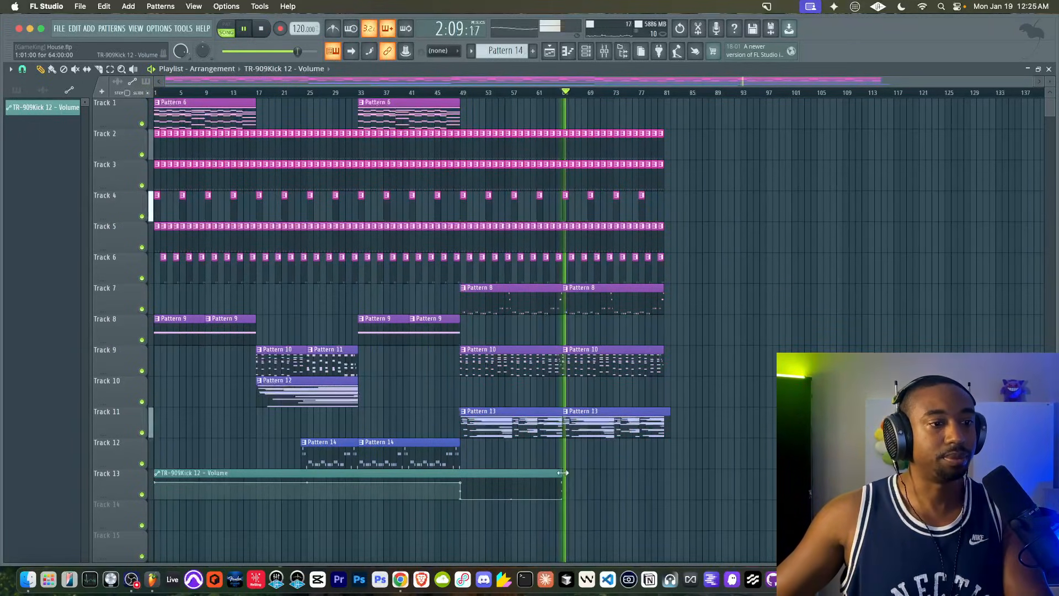
pyautogui.moveTo(562, 472); pyautogui.dragTo(668, 472)
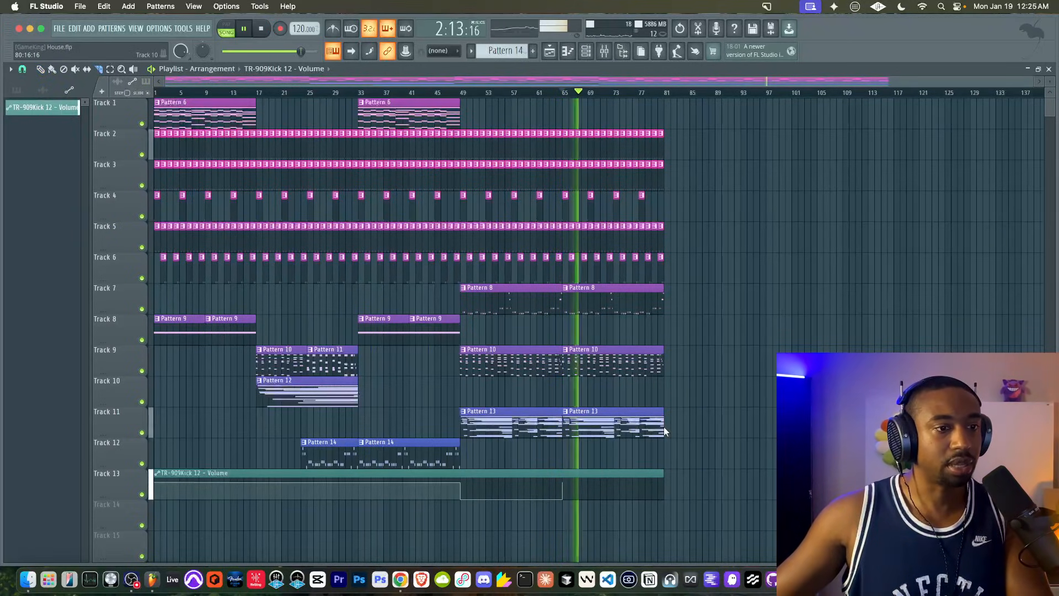
# - Delete the second Pattern 8 clip from Track 7 and restart playback from the beginning of the song
pyautogui.rightClick(630, 307)
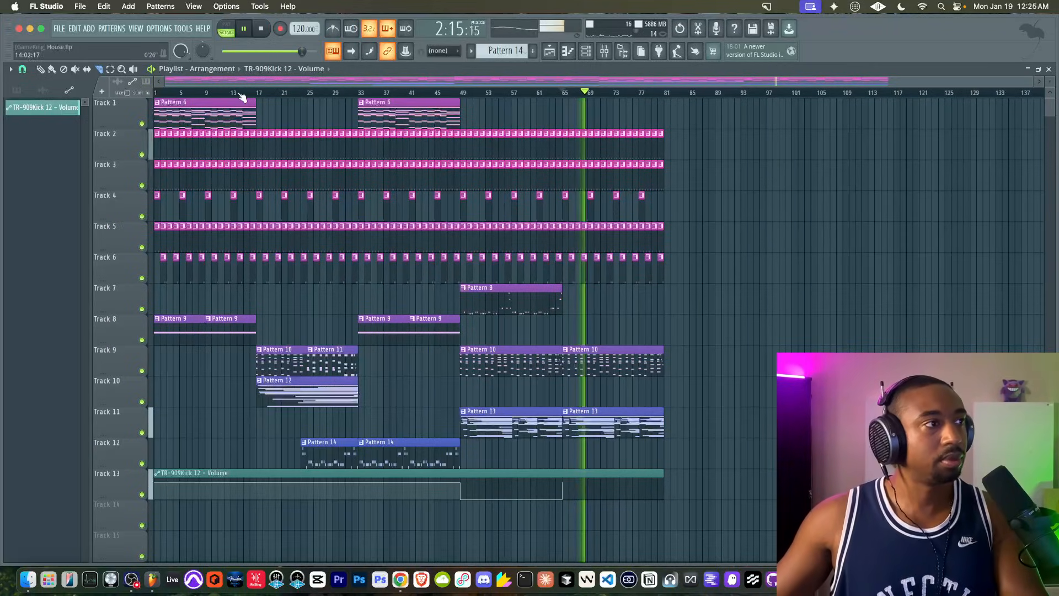
pyautogui.click(42, 67)
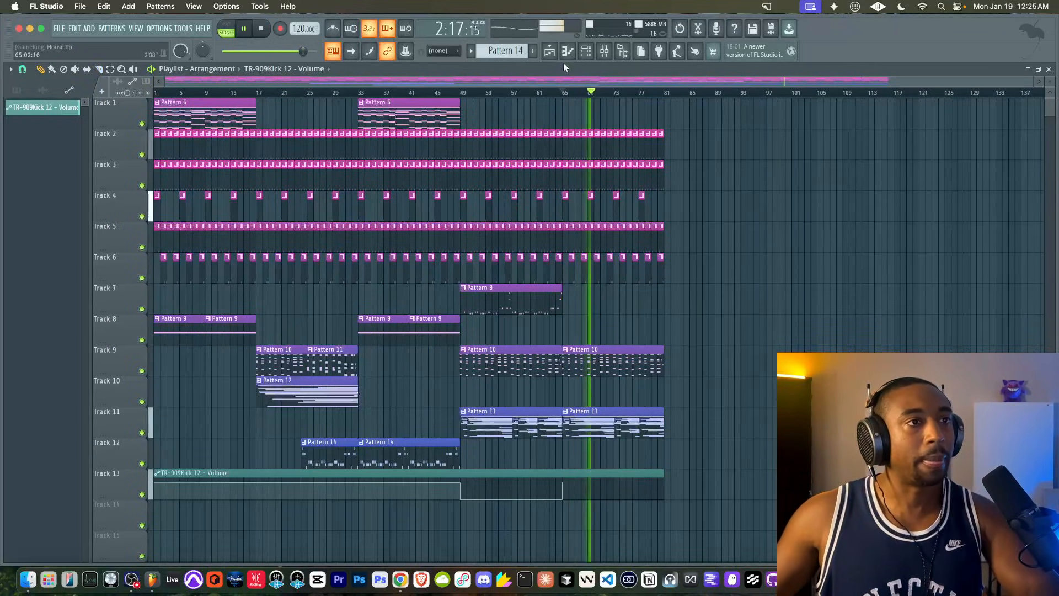
pyautogui.press('space')
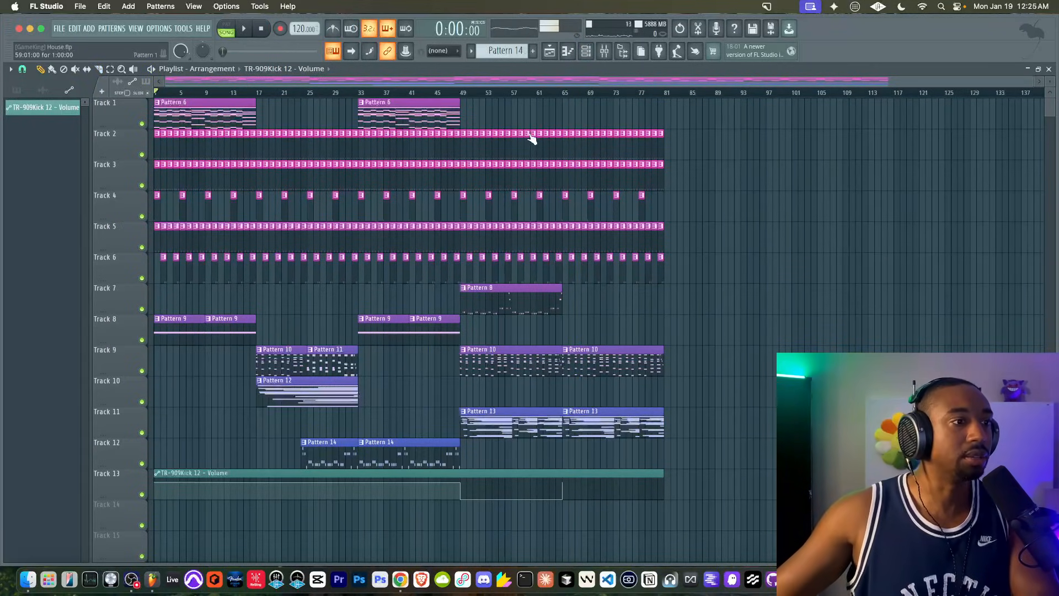
pyautogui.press('space')
pyautogui.press('F9')
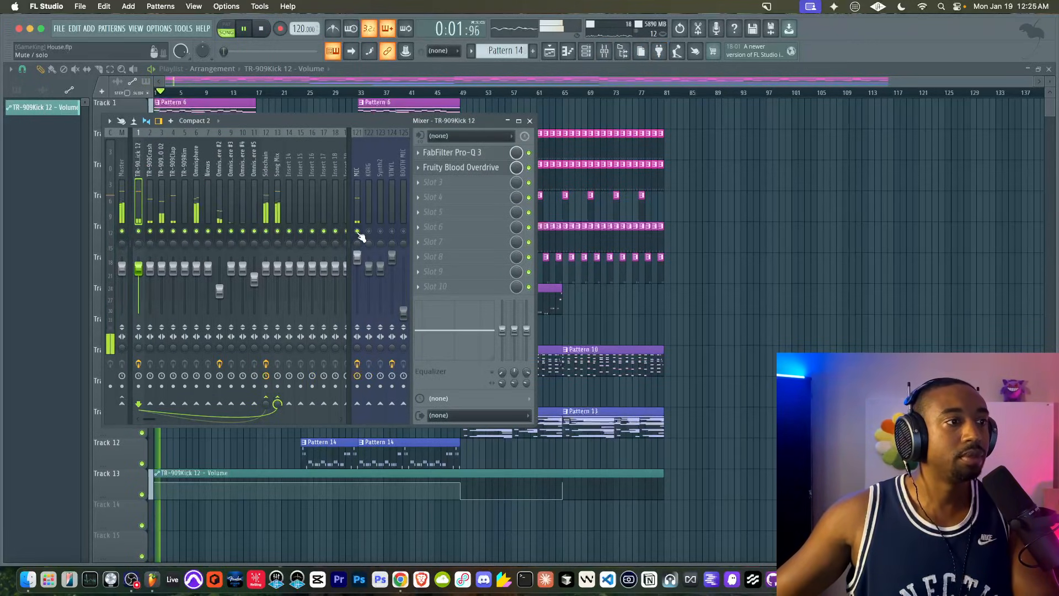
pyautogui.press('F9')
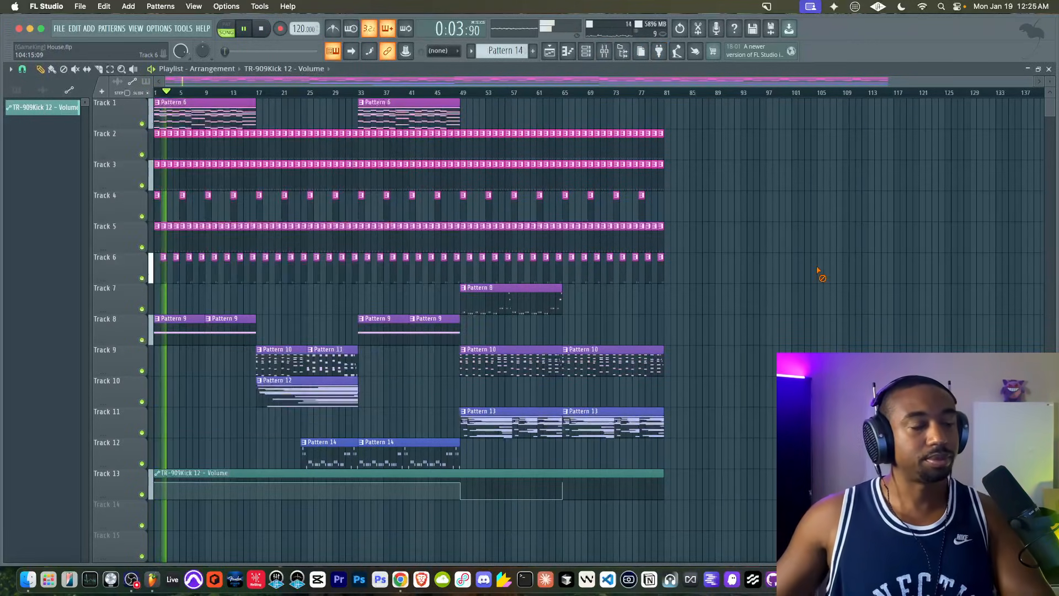
pyautogui.scroll(3, 423, 229)
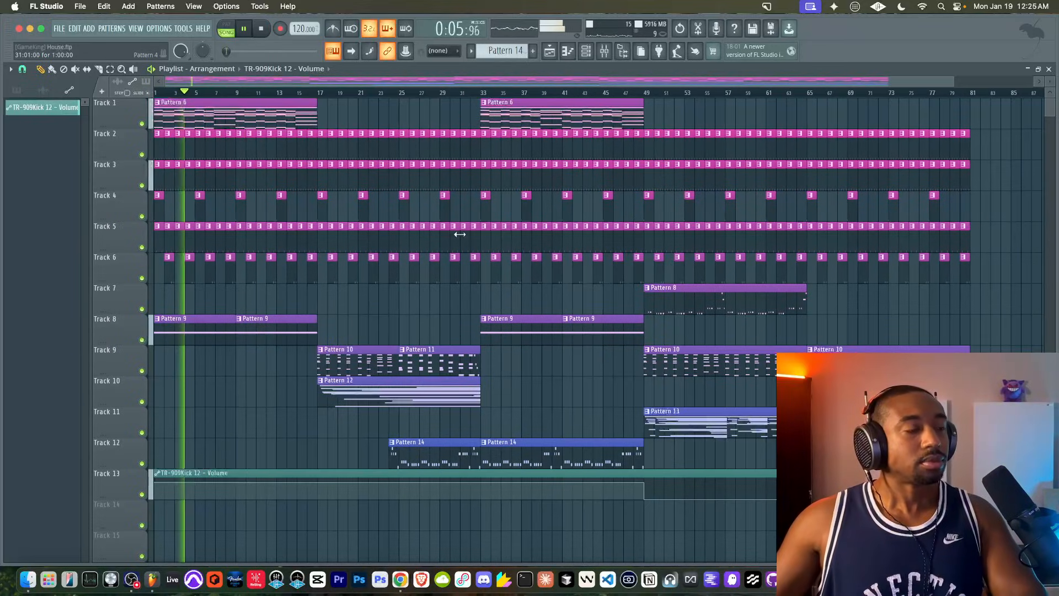
# - Load Fruity Soft Clipper in the first effect slot of the Song Mix mixer track
pyautogui.click(605, 51)
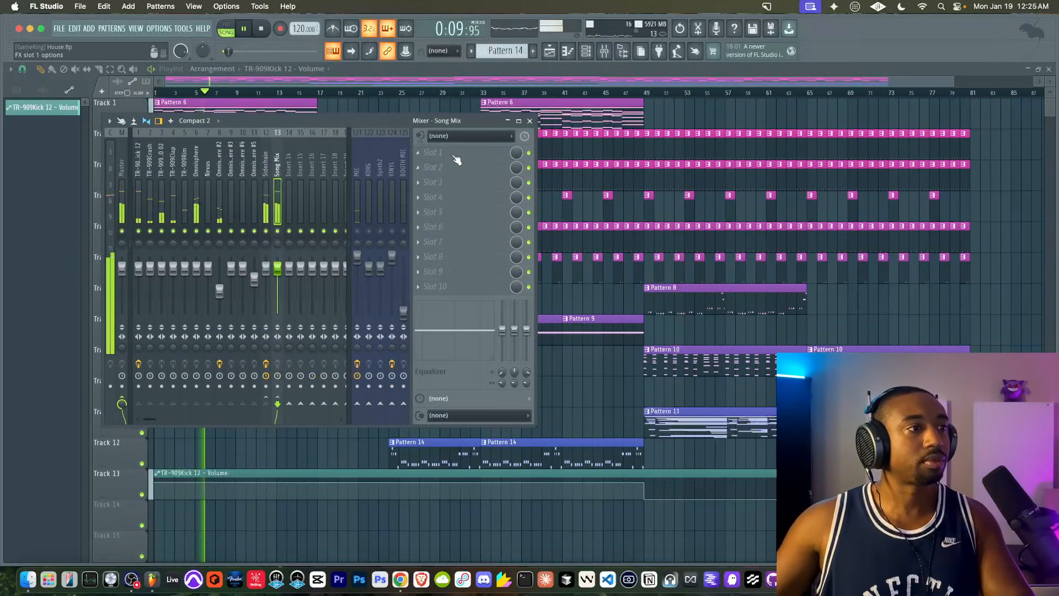
pyautogui.click(454, 158)
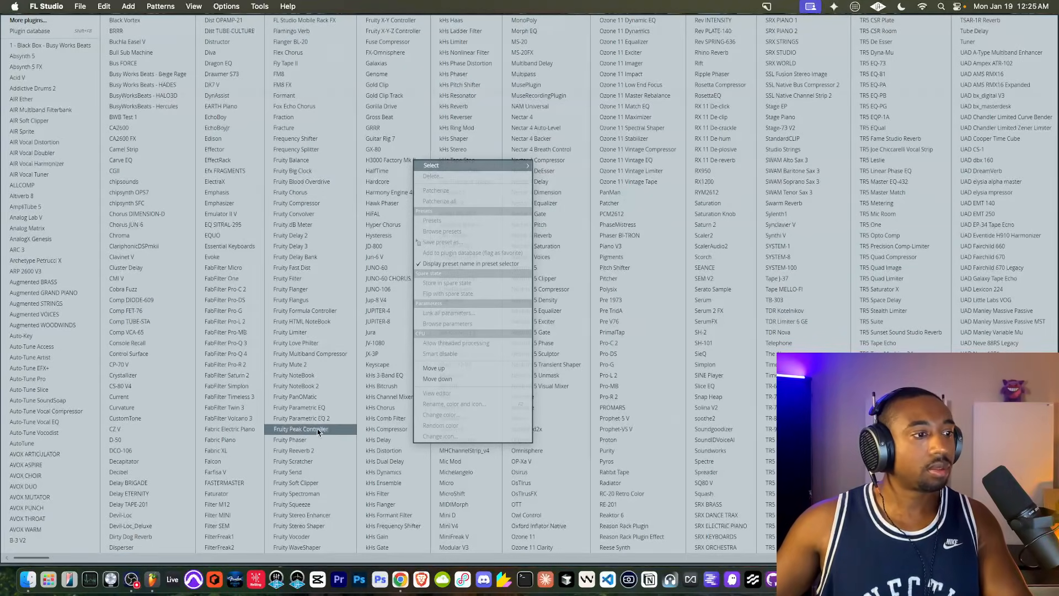
pyautogui.click(327, 484)
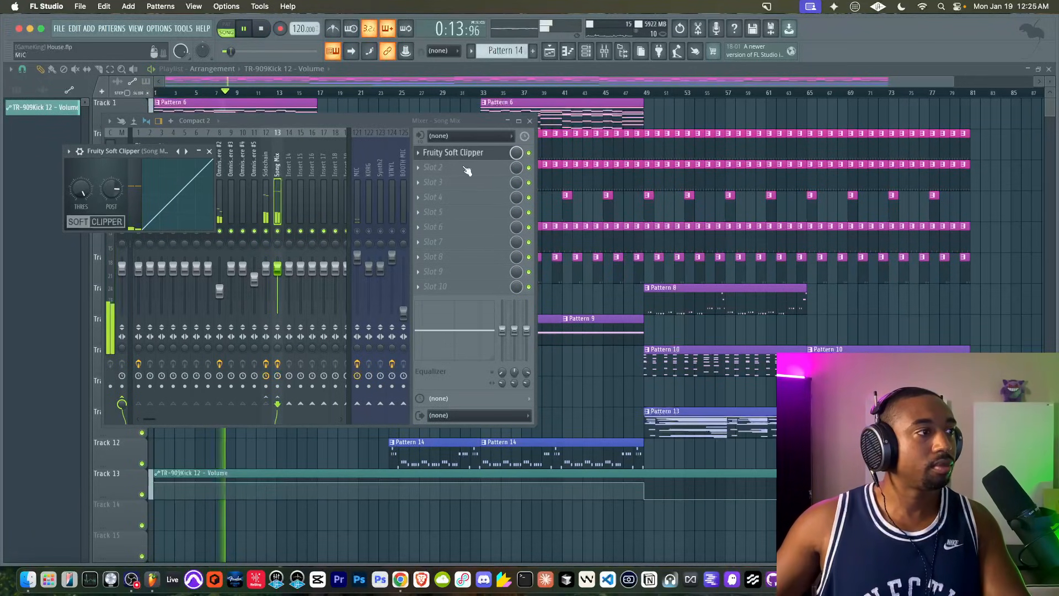
# - Shift Fruity Soft Clipper down one slot on Song Mix and load Fruity Parametric EQ 2 above it
pyautogui.scroll(-1, 475, 157)
pyautogui.click(461, 156)
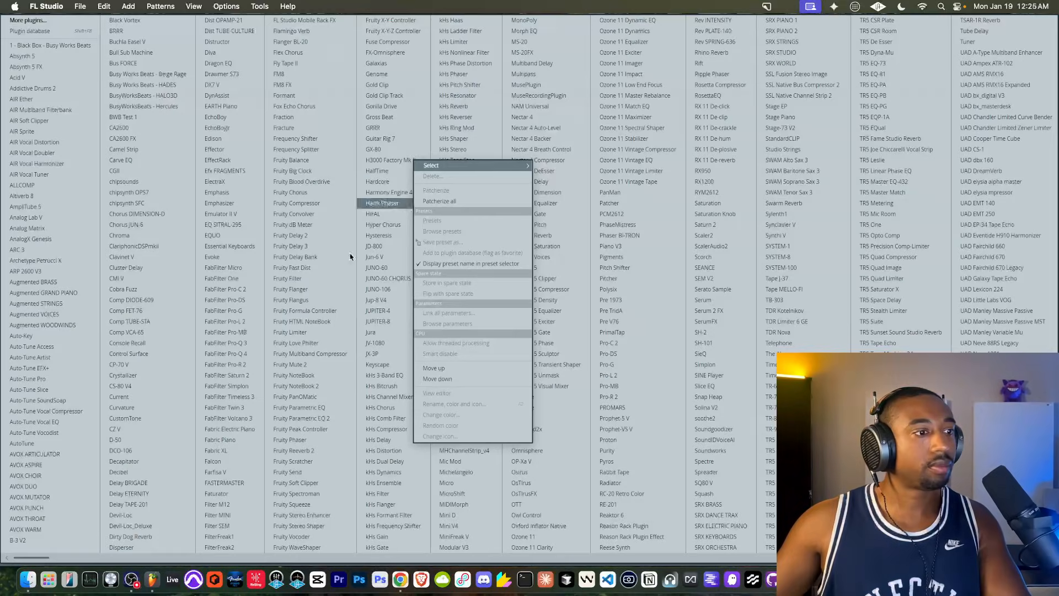
pyautogui.click(297, 419)
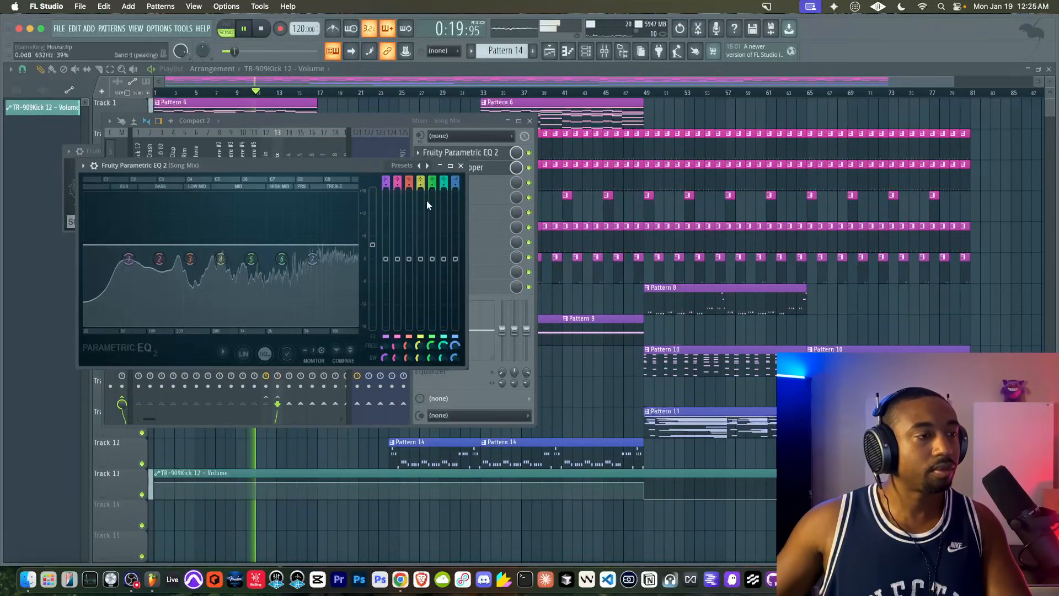
pyautogui.click(460, 166)
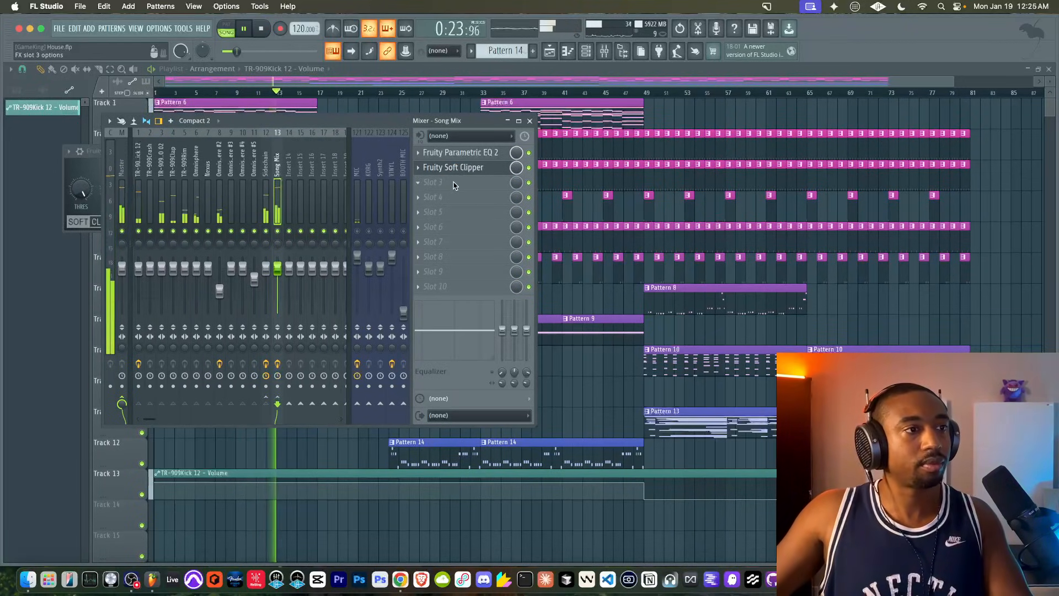
# - Load Fruity Limiter in the third effect slot of the Song Mix mixer track
pyautogui.click(453, 182)
pyautogui.hscroll(3, 346, 306)
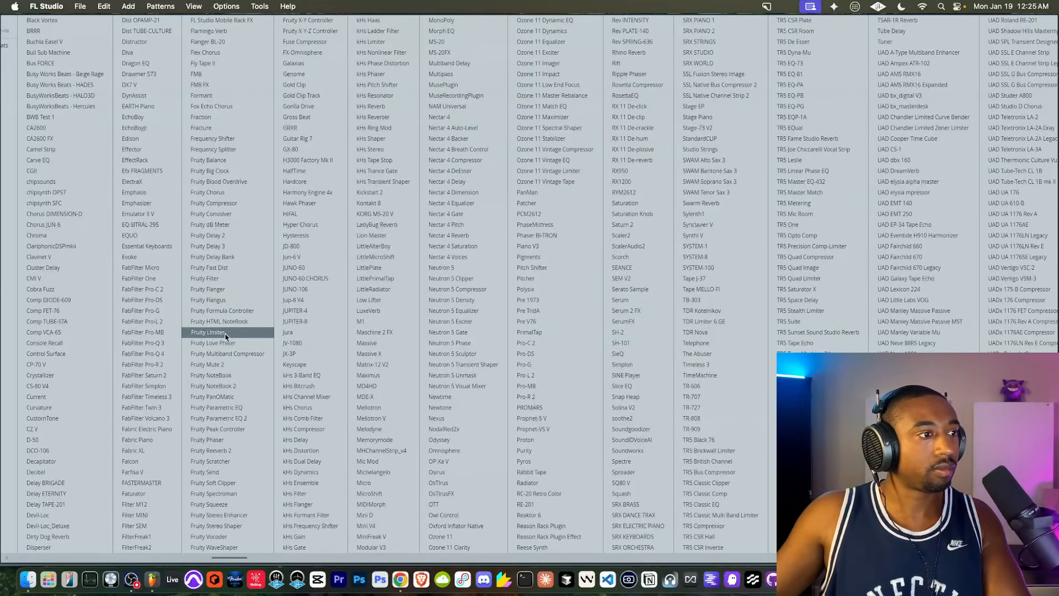
pyautogui.click(210, 333)
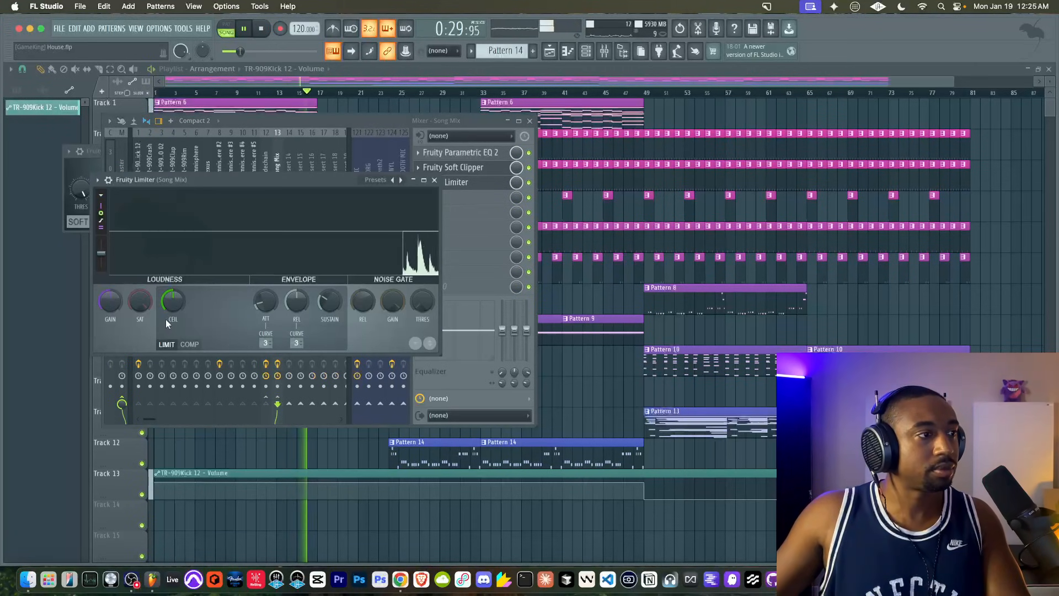
# - Switch Song Mix's Fruity Limiter to compressor mode, adjust its threshold and ratio, and stop playback
pyautogui.click(190, 344)
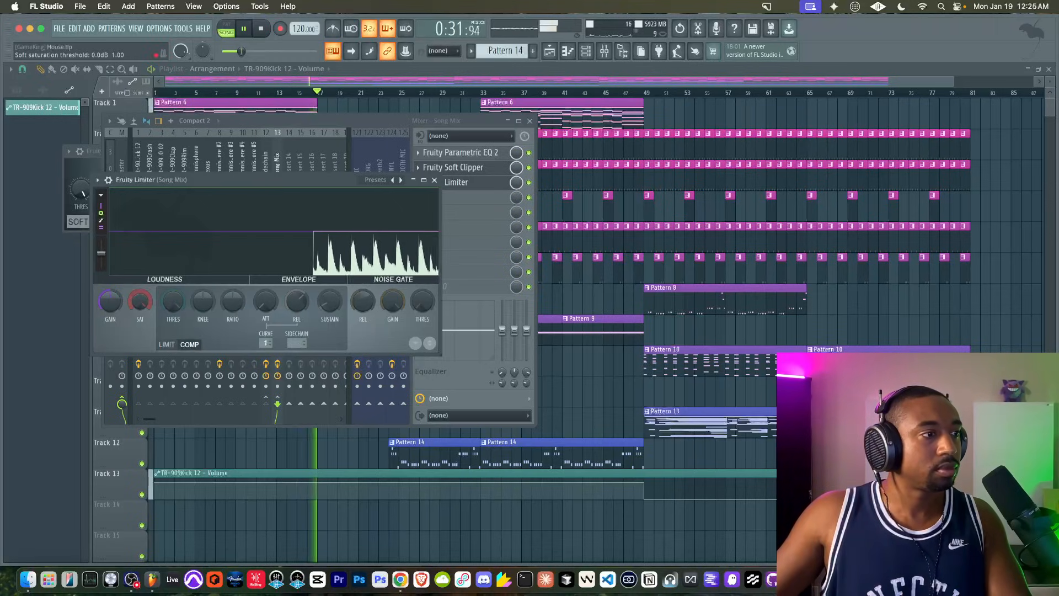
pyautogui.moveTo(176, 302); pyautogui.dragTo(235, 312)
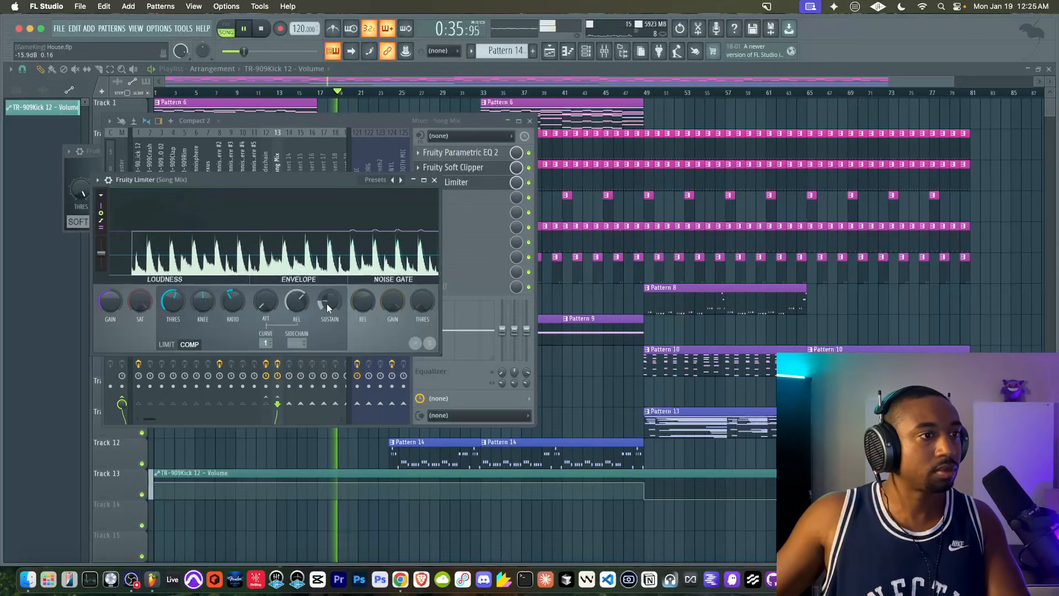
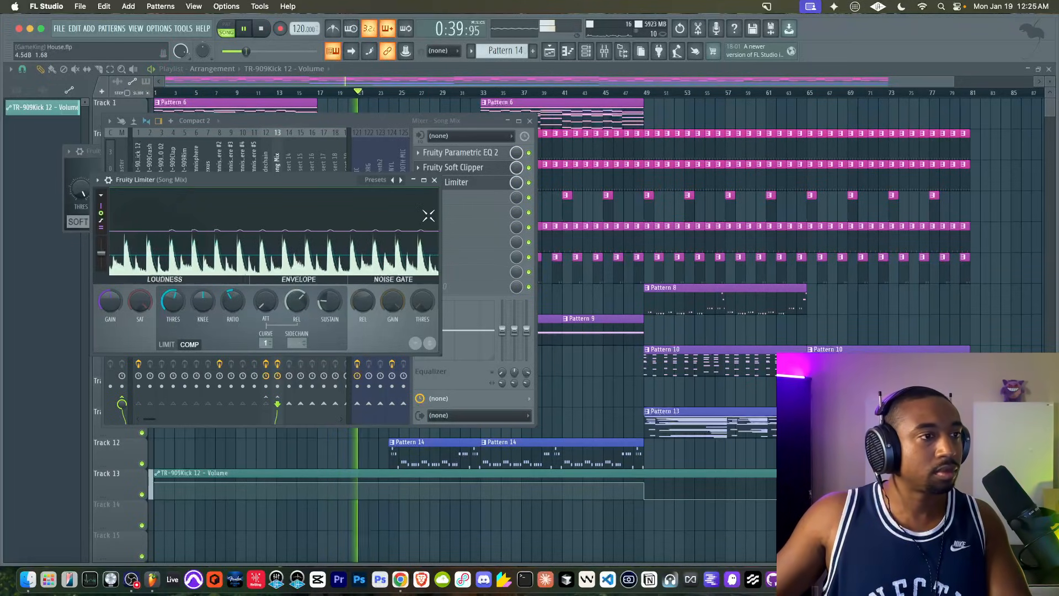
pyautogui.click(434, 180)
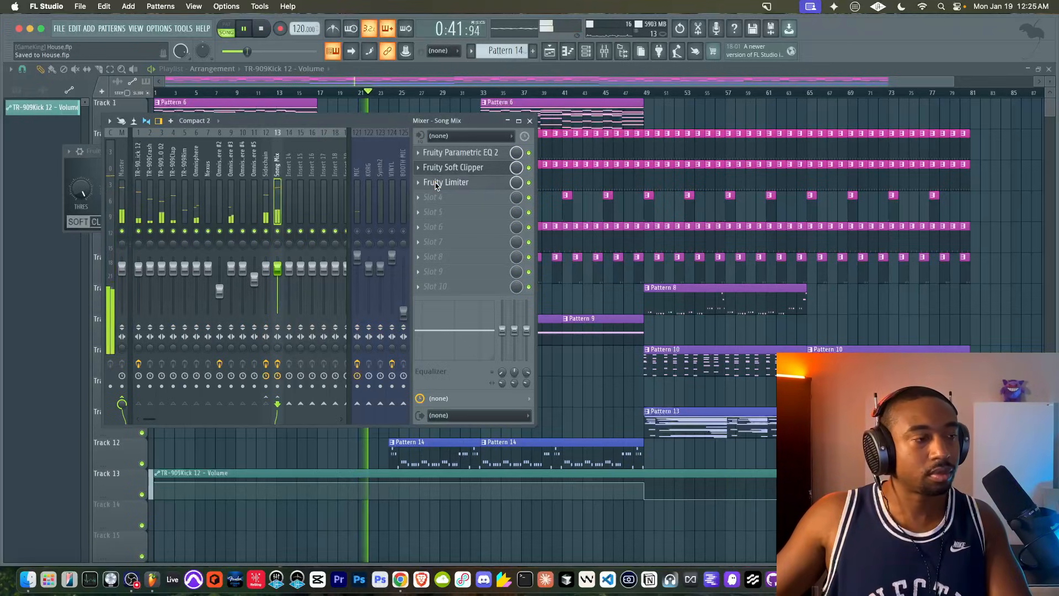
pyautogui.press('space')
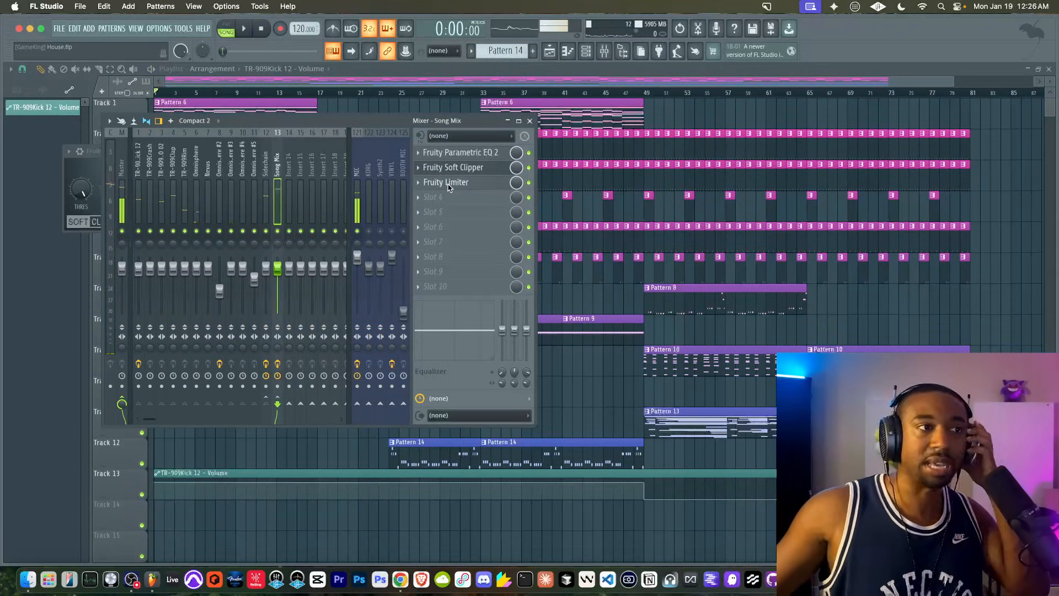
# - Review the limiting and compression settings of Fruity Limiter on Song Mix
pyautogui.click(450, 188)
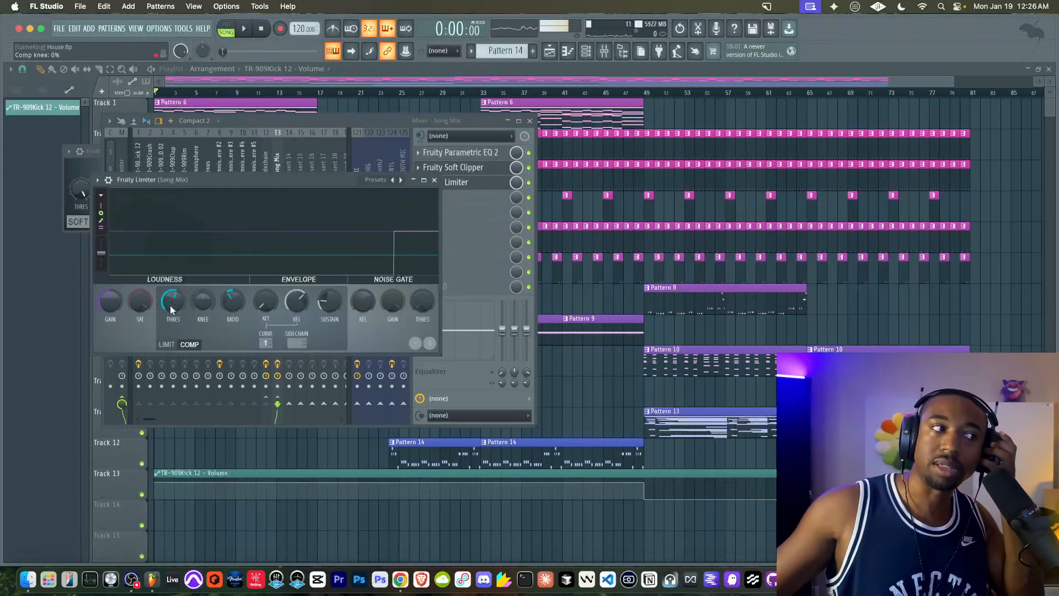
pyautogui.click(171, 345)
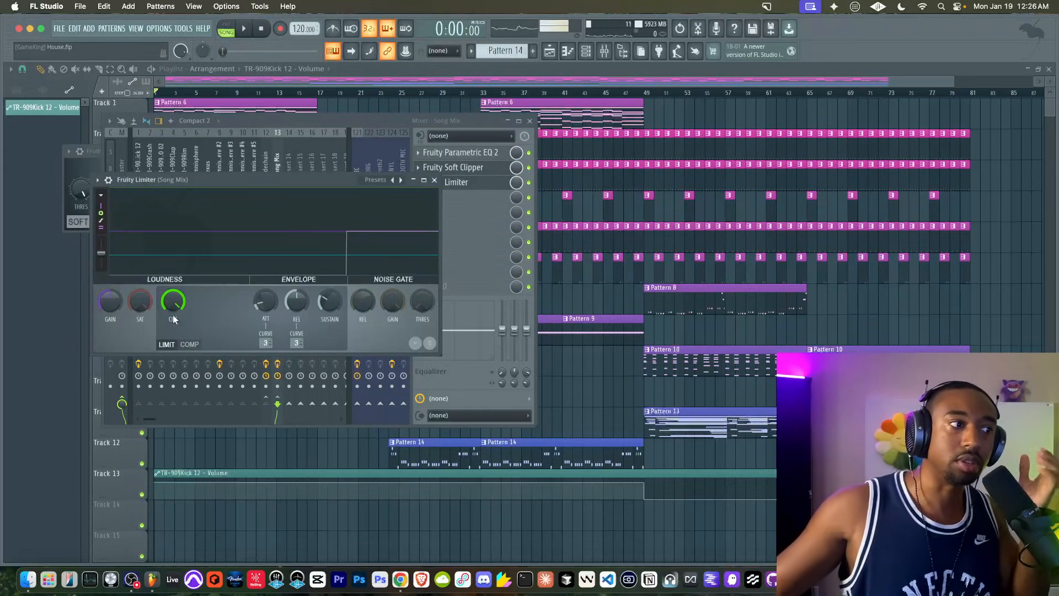
pyautogui.click(187, 344)
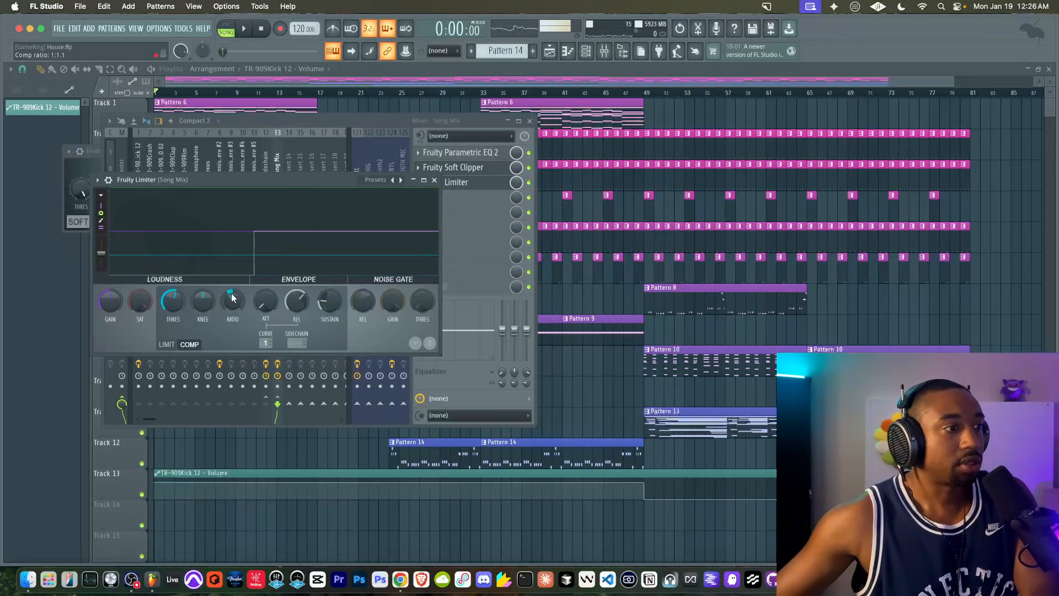
pyautogui.click(434, 181)
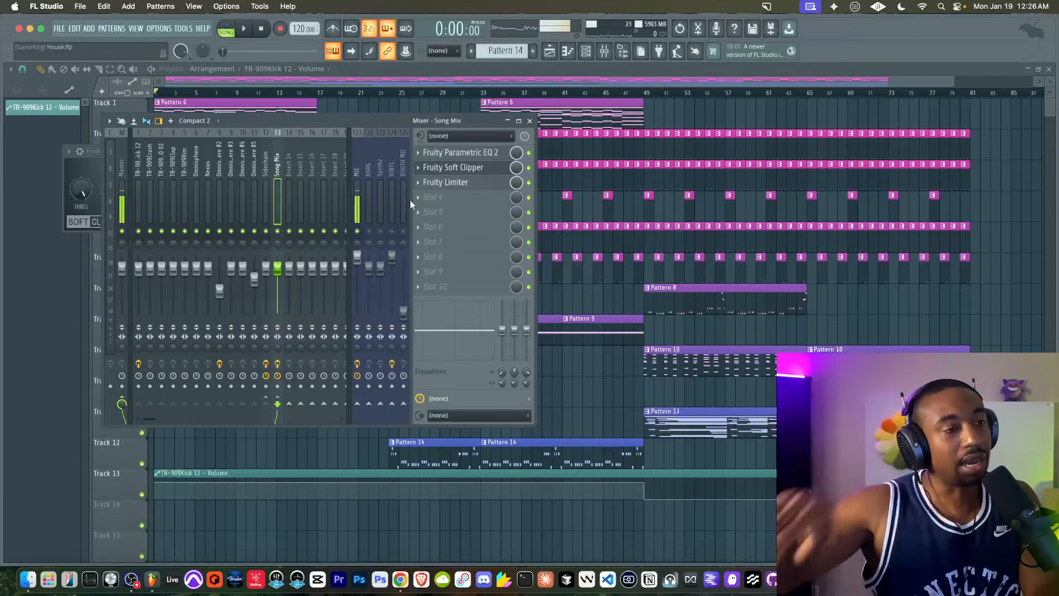
# - Play the song from the start and fine-tune the compression ratio of Fruity Limiter on Song Mix
pyautogui.press('space')
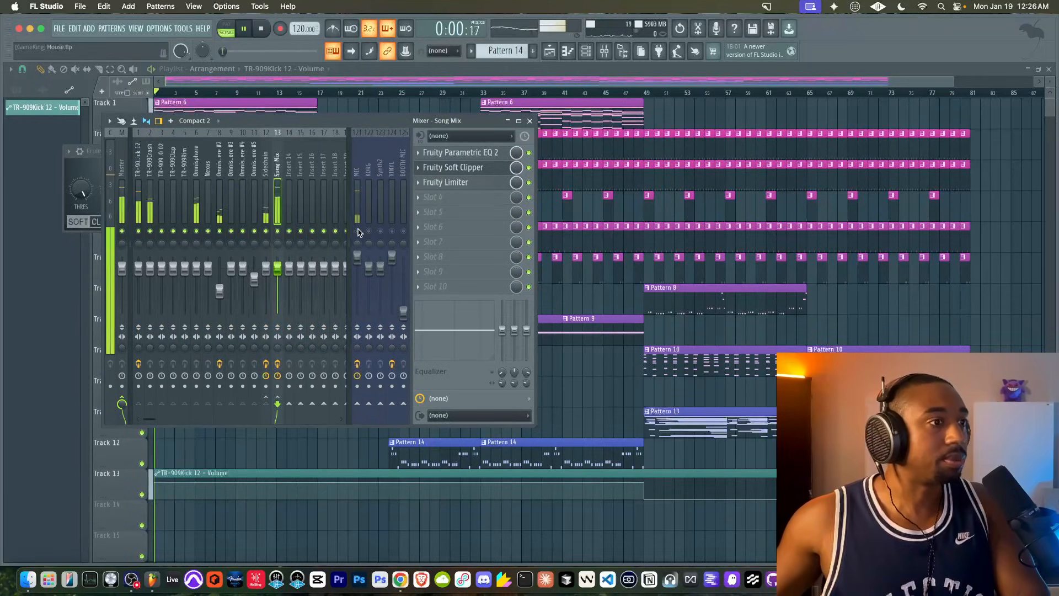
pyautogui.click(475, 183)
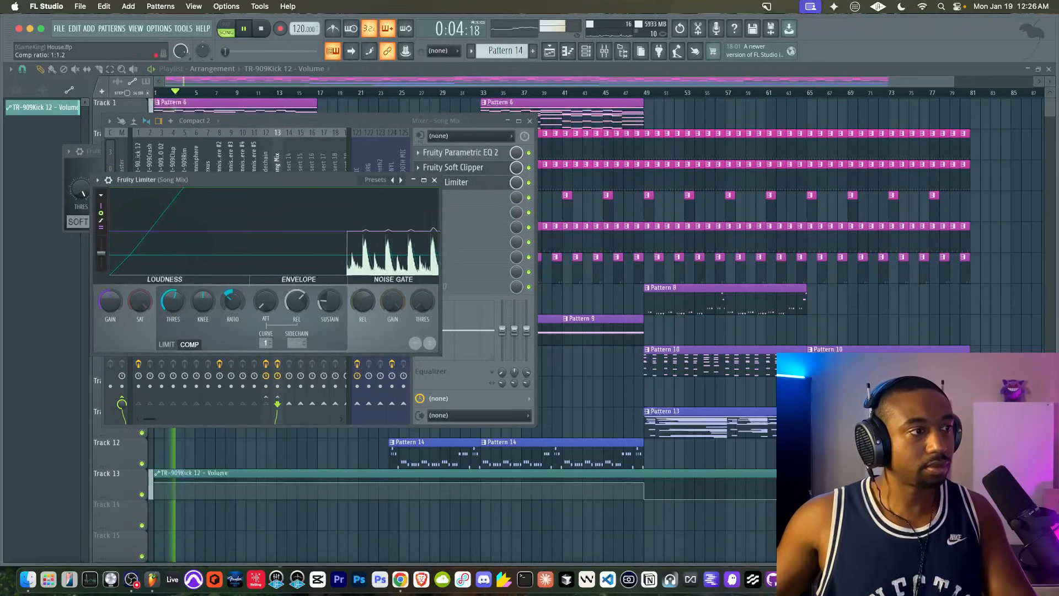
pyautogui.moveTo(235, 300); pyautogui.dragTo(234, 302)
pyautogui.scroll(3, 234, 302)
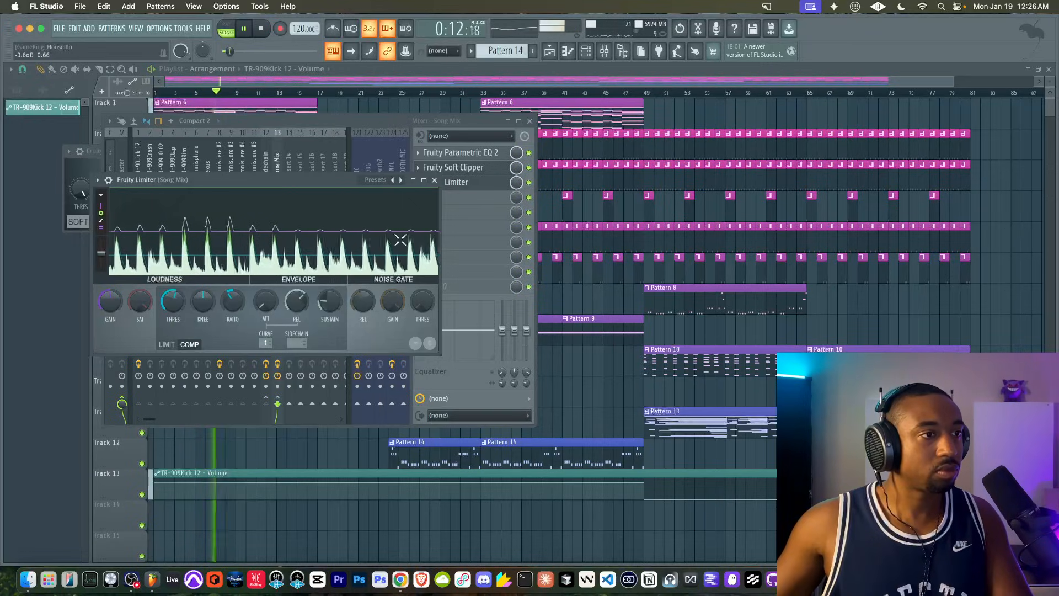
pyautogui.click(434, 181)
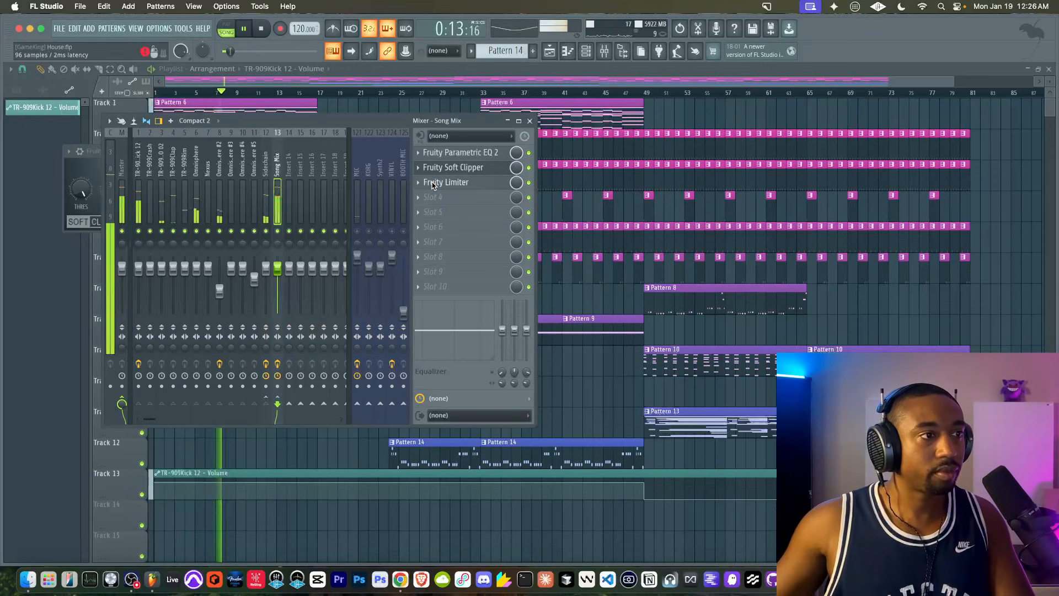
# - Bring up the channel rack and set its channel filter to All
pyautogui.rightClick(577, 379)
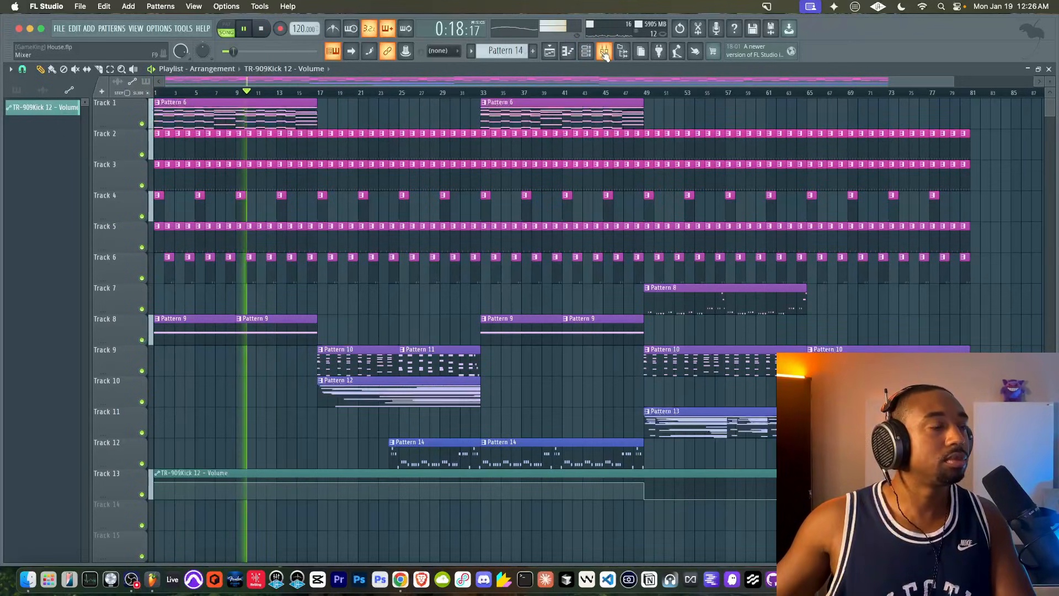
pyautogui.click(586, 52)
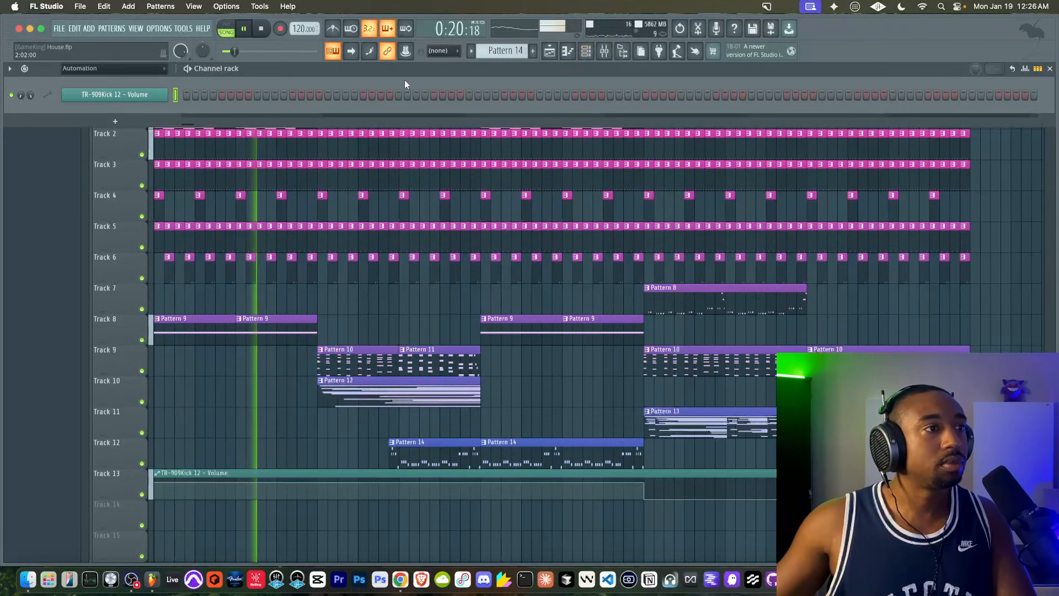
pyautogui.click(92, 72)
pyautogui.click(83, 78)
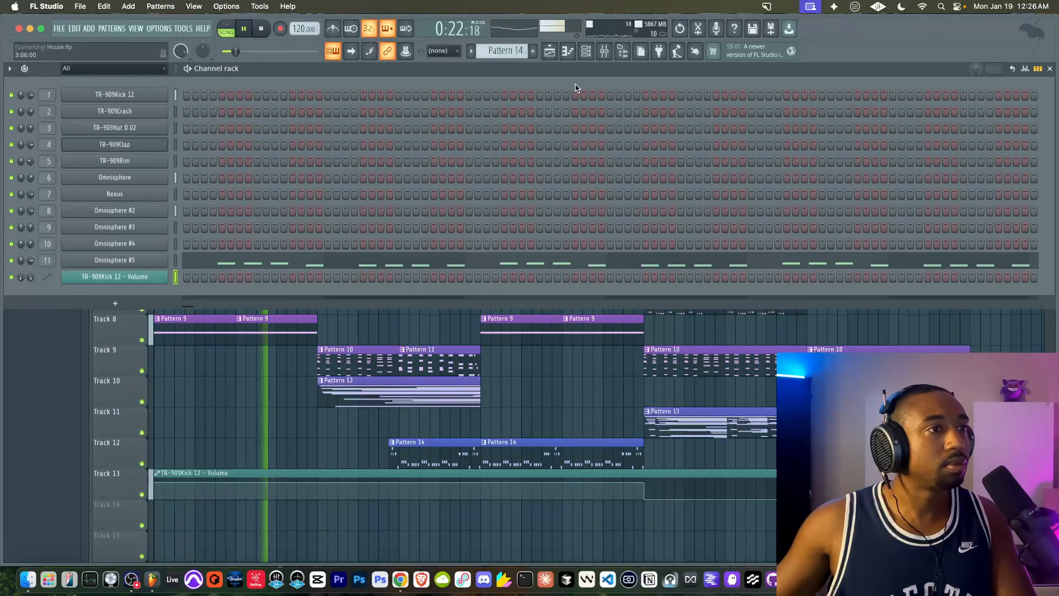
# - Stop playback and check the first Omnisphere channel's instrument and its mixer track
pyautogui.click(607, 52)
pyautogui.press('space')
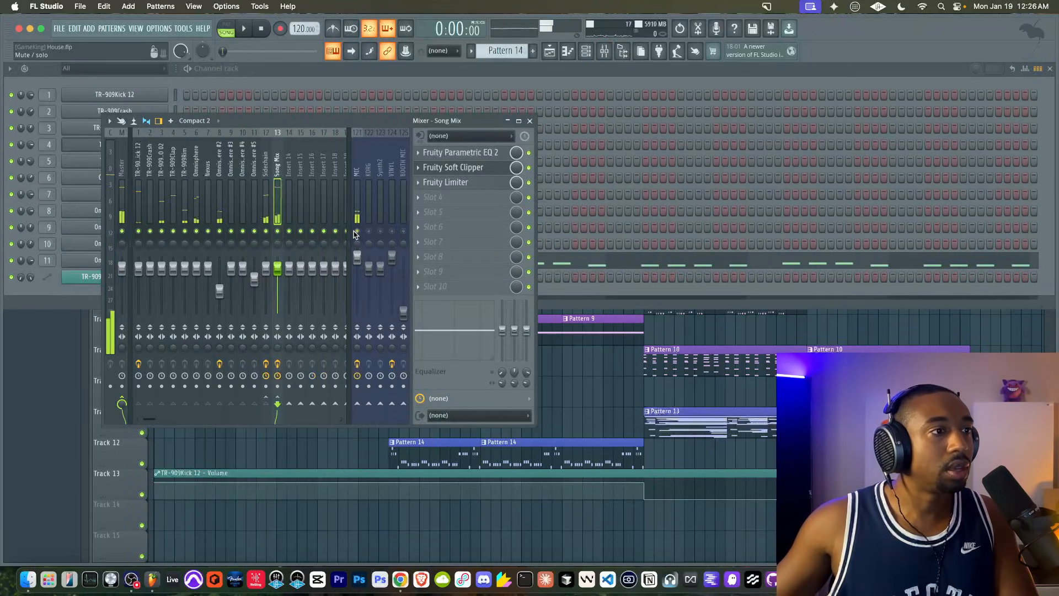
pyautogui.click(530, 121)
pyautogui.rightClick(217, 373)
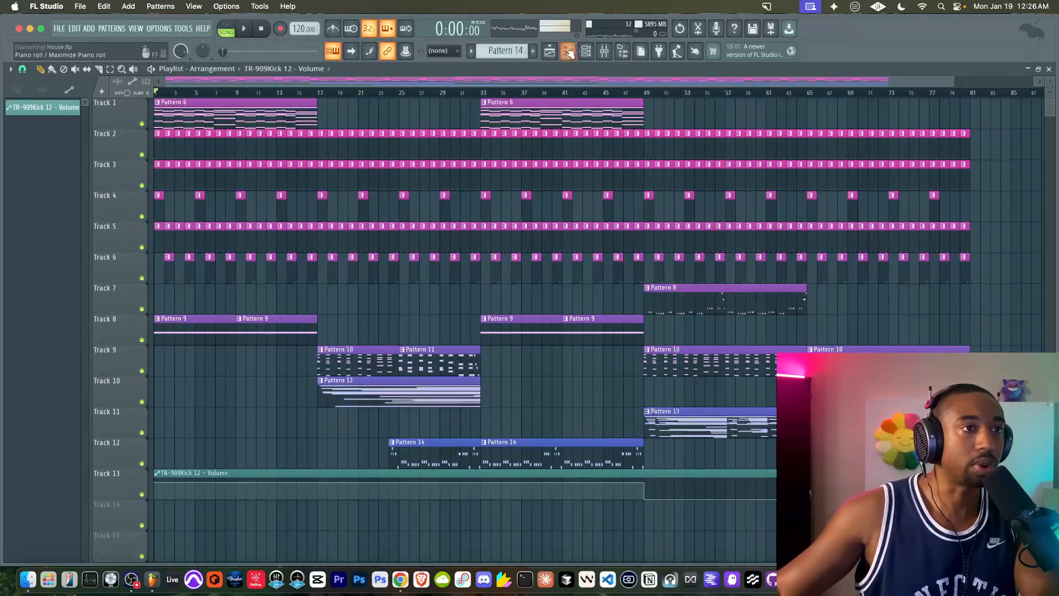
pyautogui.click(586, 52)
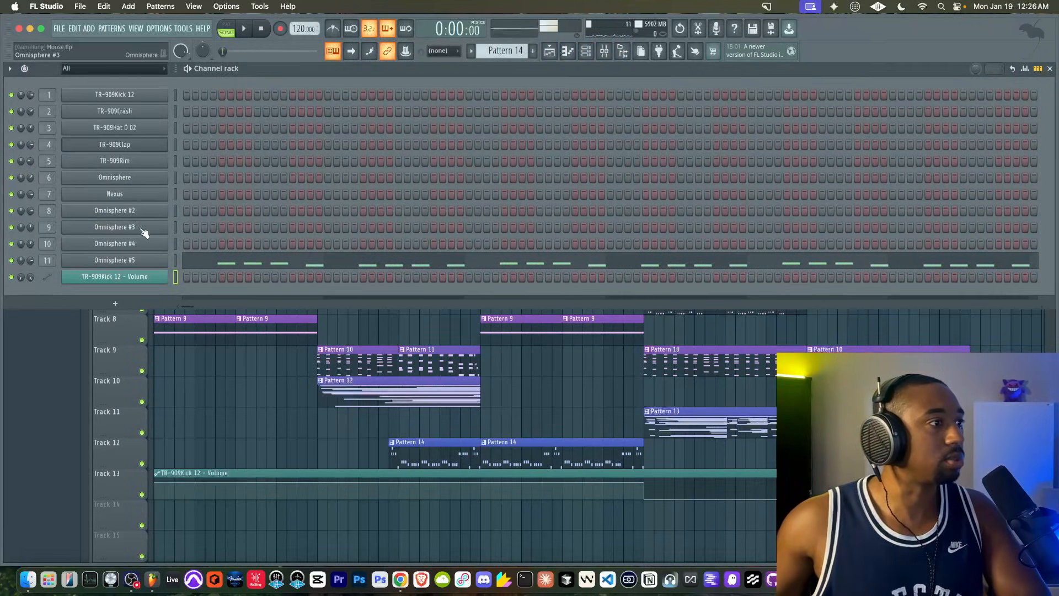
pyautogui.click(142, 180)
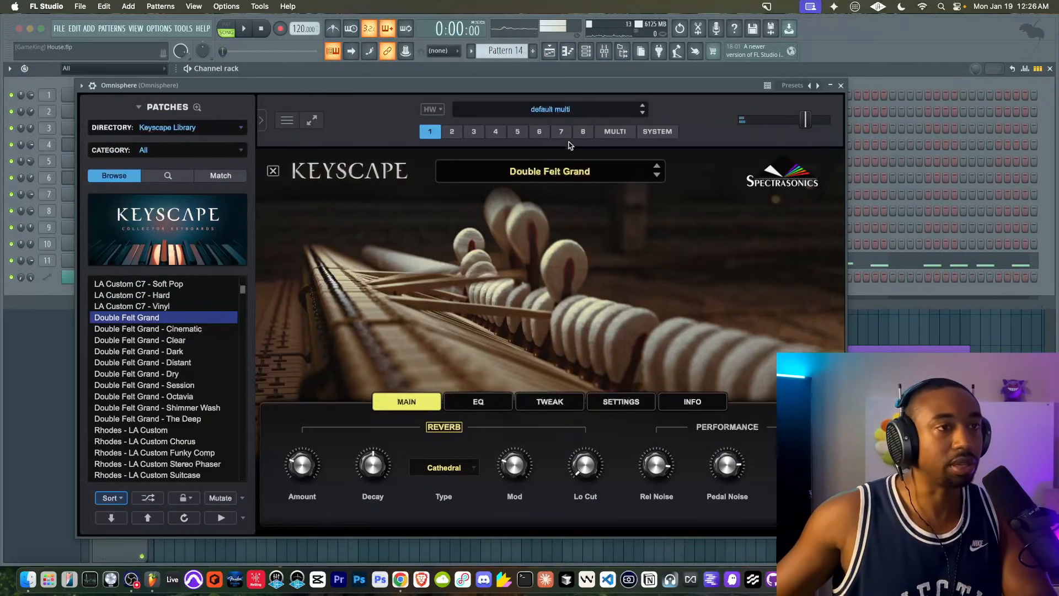
pyautogui.click(603, 53)
pyautogui.click(839, 84)
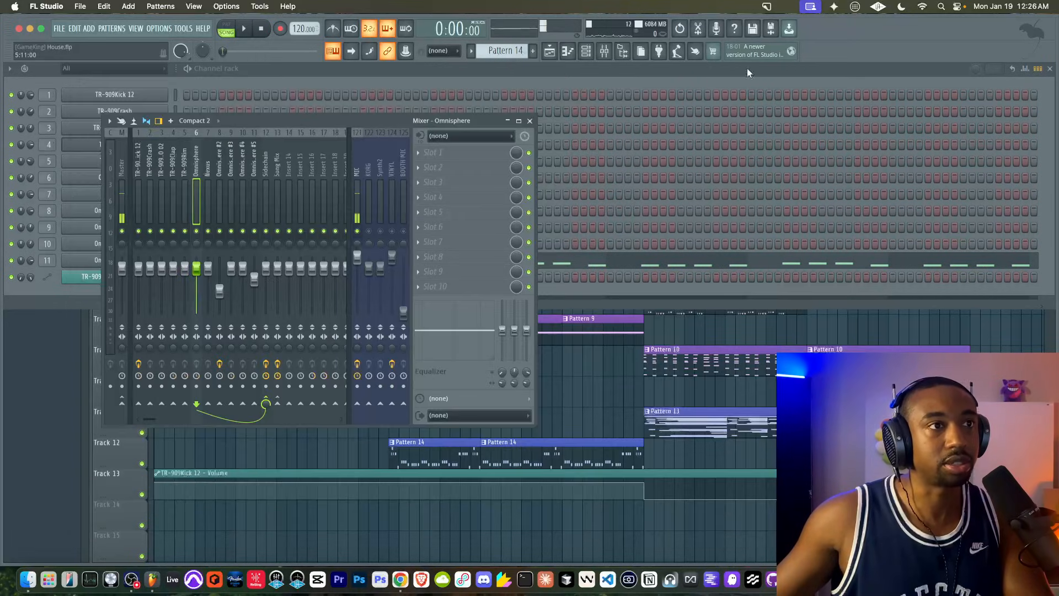
# - Restart playback, reopen the first Omnisphere channel's instrument and search its Keyscape Library patches for "house"
pyautogui.press('space')
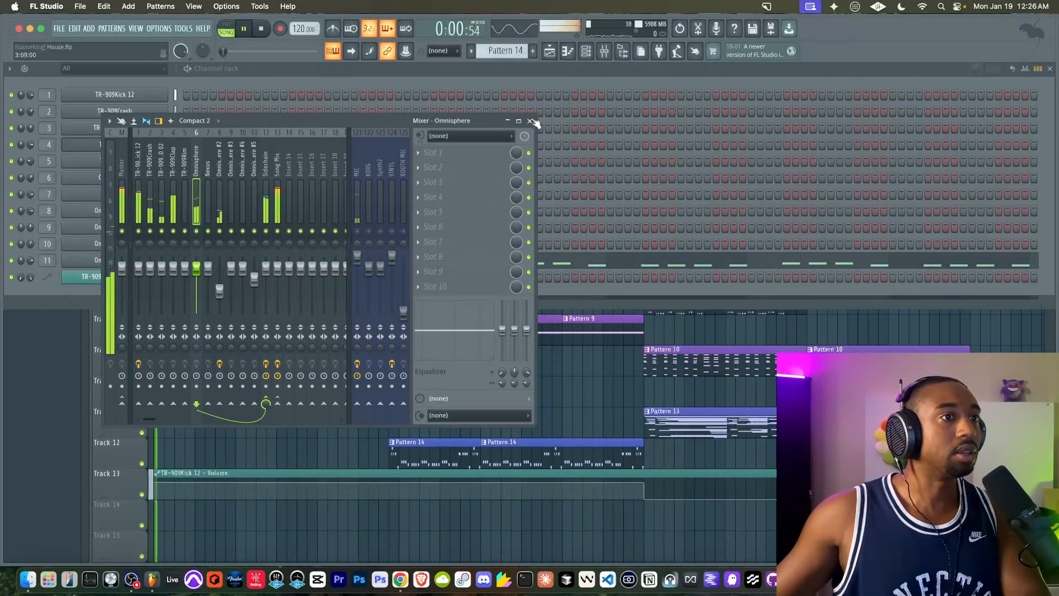
pyautogui.press('F9')
pyautogui.click(129, 177)
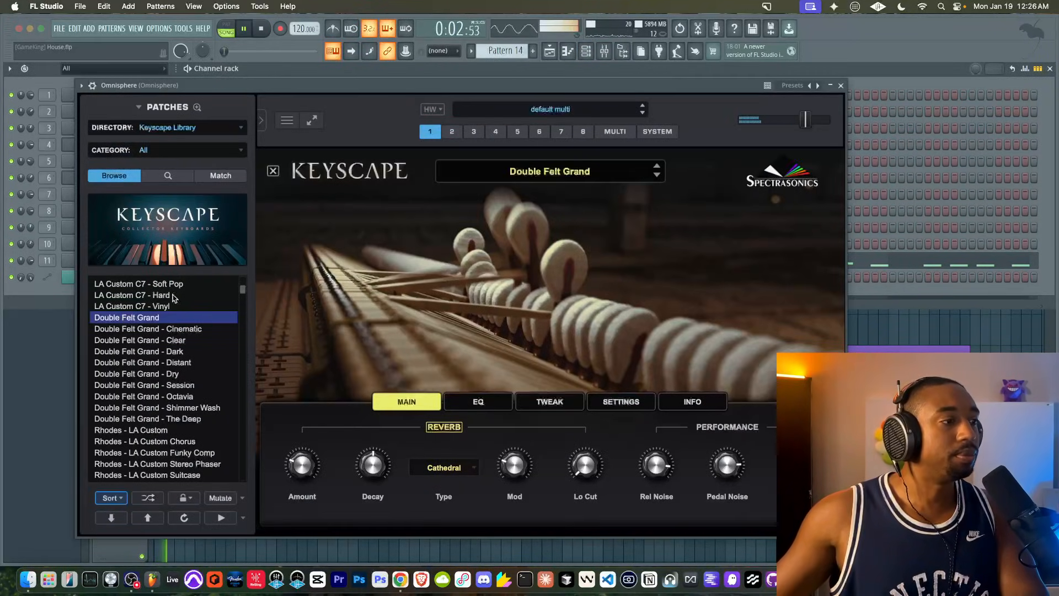
pyautogui.scroll(5, 156, 334)
pyautogui.scroll(6, 160, 325)
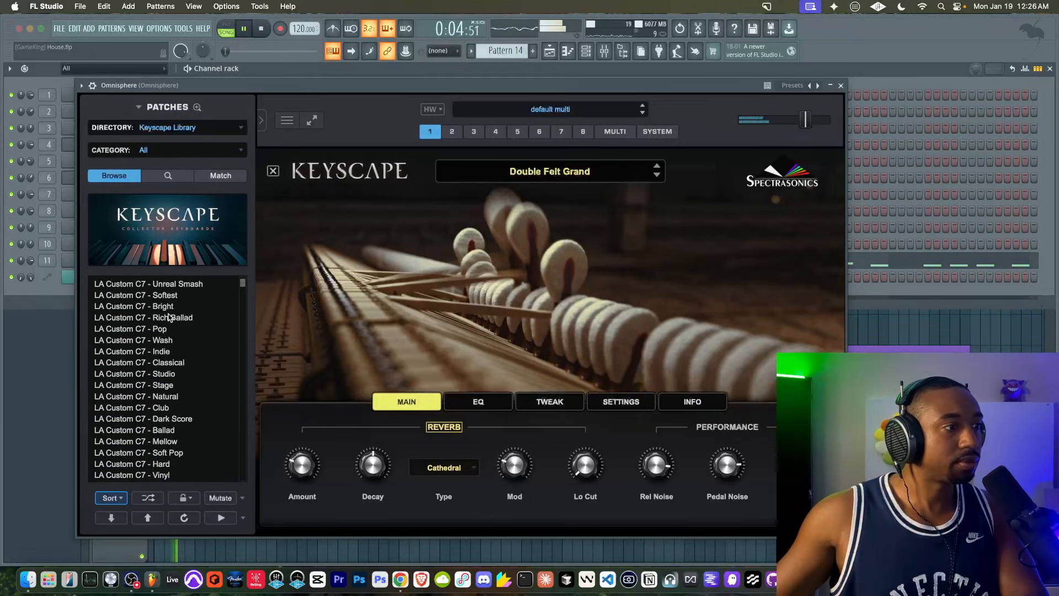
pyautogui.click(161, 172)
pyautogui.write('house')
pyautogui.press('Return')
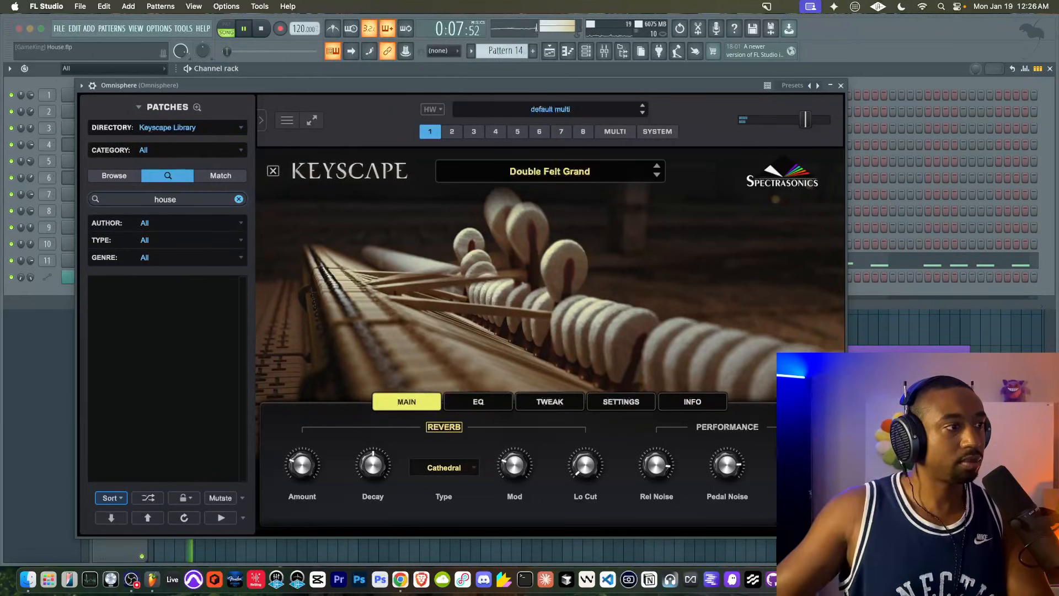
# - Clear the patch search and audition the LA Custom C7 - Stage and Wing Upright - Mono patches
pyautogui.click(239, 198)
pyautogui.click(156, 374)
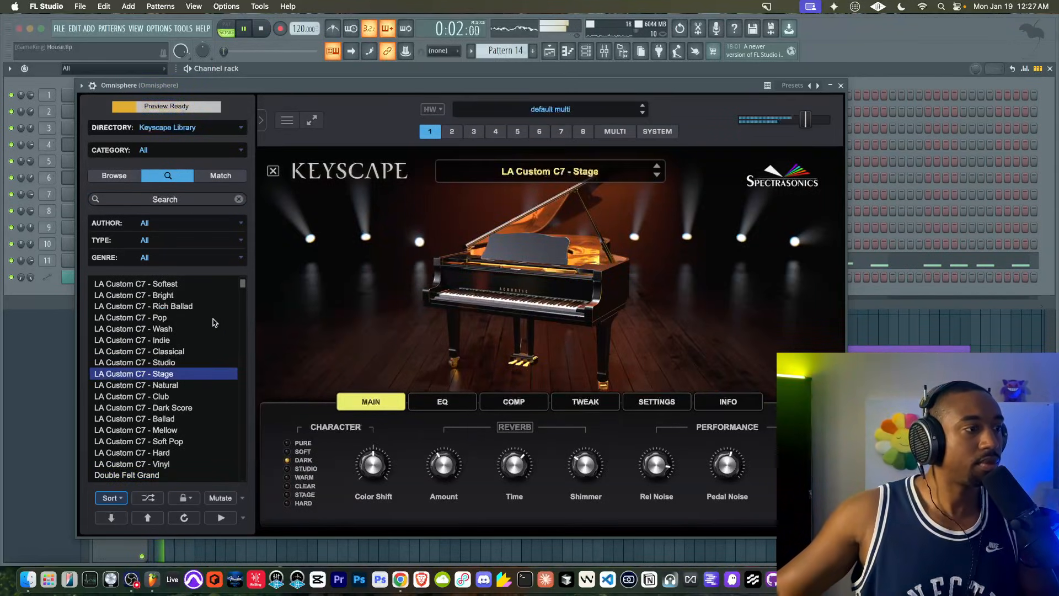
pyautogui.scroll(-4, 206, 352)
pyautogui.scroll(-16, 207, 352)
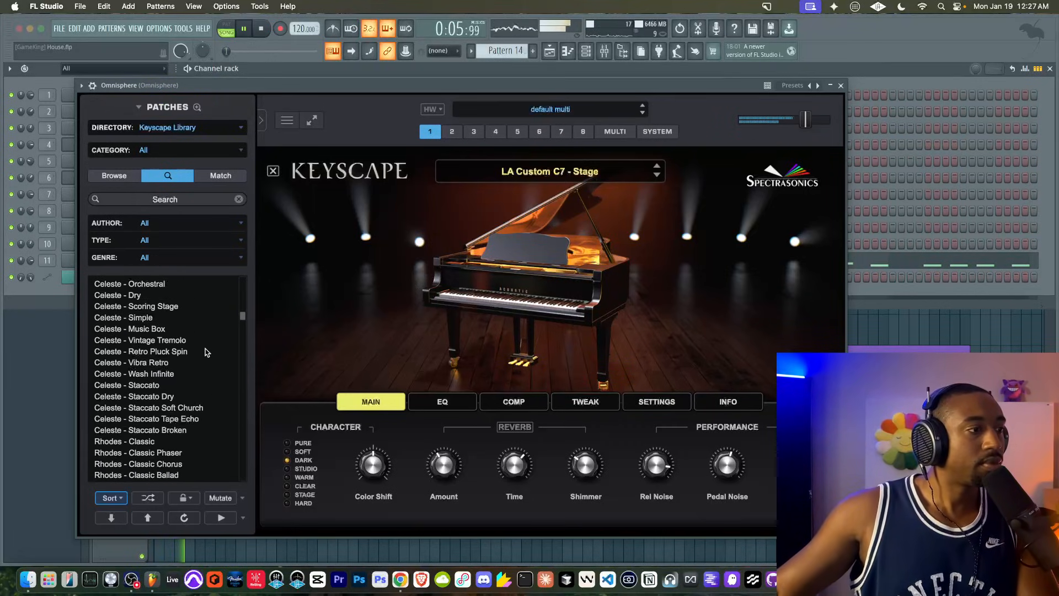
pyautogui.scroll(-3, 207, 352)
pyautogui.scroll(7, 207, 351)
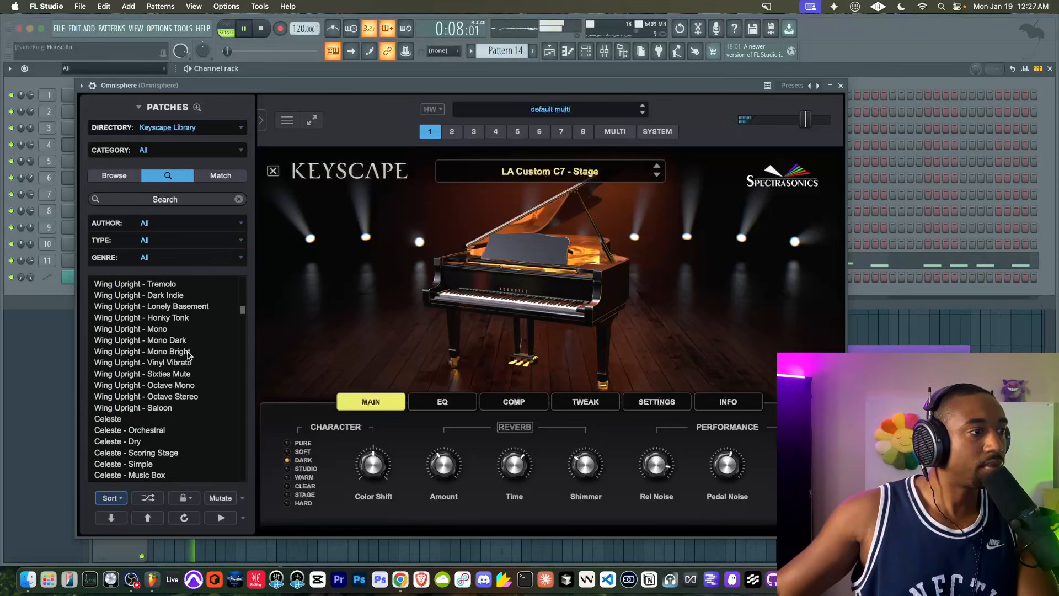
pyautogui.scroll(1, 189, 355)
pyautogui.click(177, 342)
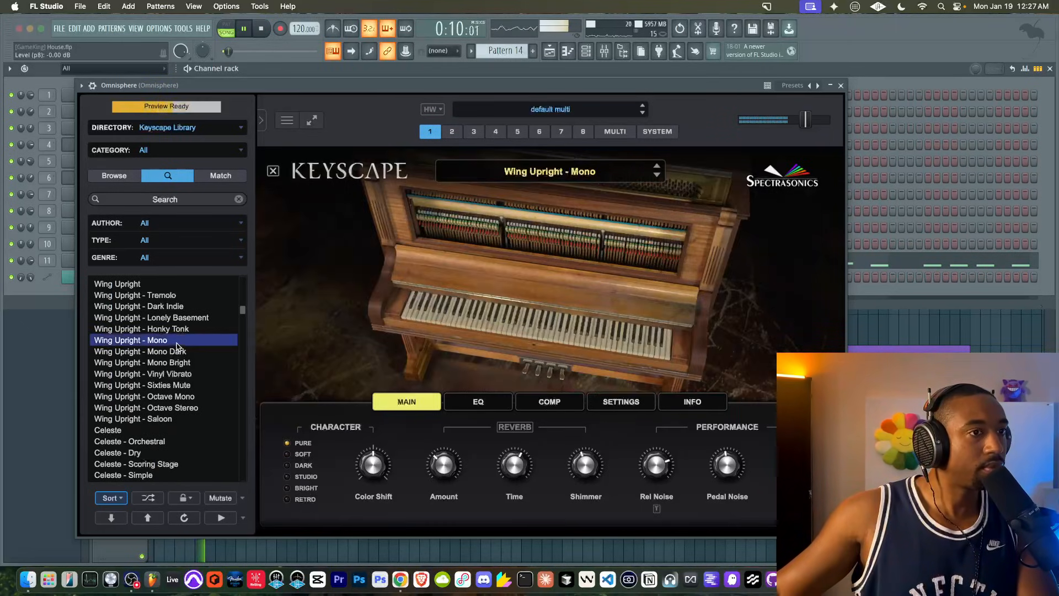
# - Audition the Rhodes - Classic Late 70s patch and load Duo - LA Piano + MKS EP in its place
pyautogui.scroll(3, 157, 312)
pyautogui.scroll(-8, 155, 370)
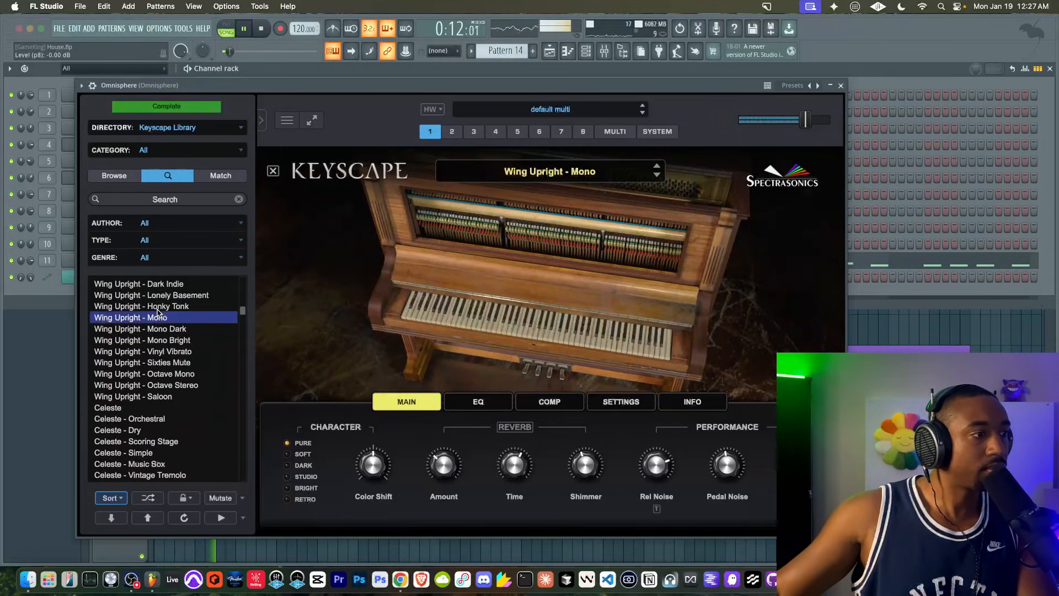
pyautogui.scroll(-5, 155, 372)
pyautogui.click(161, 374)
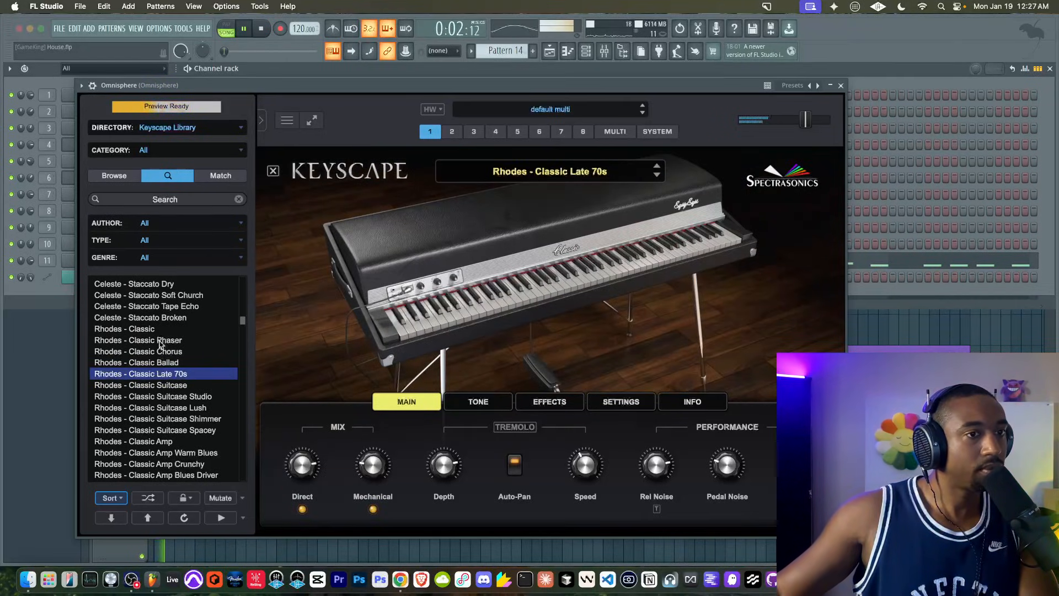
pyautogui.scroll(-15, 161, 344)
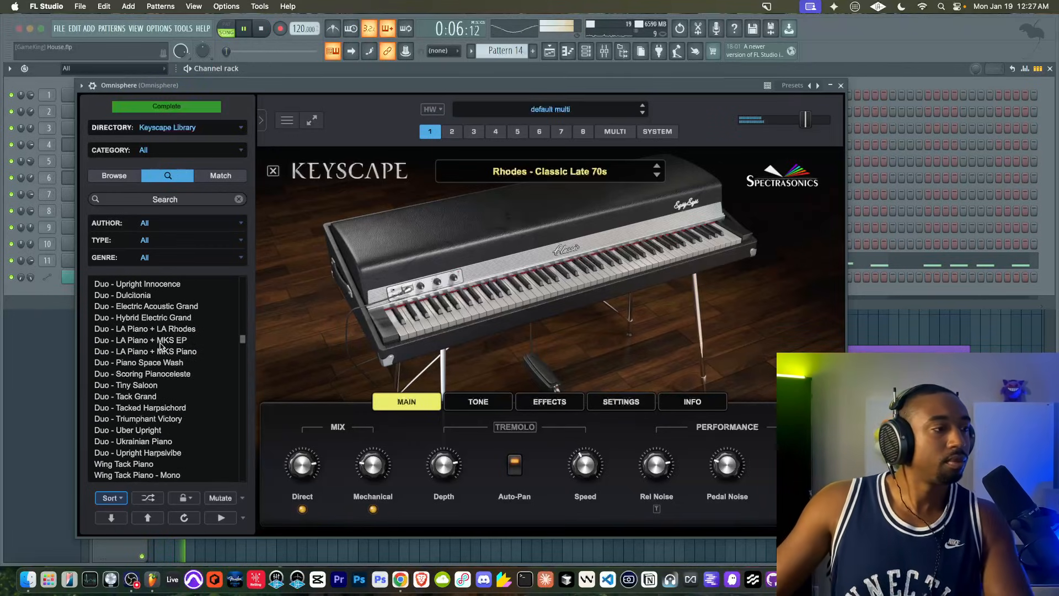
pyautogui.click(161, 340)
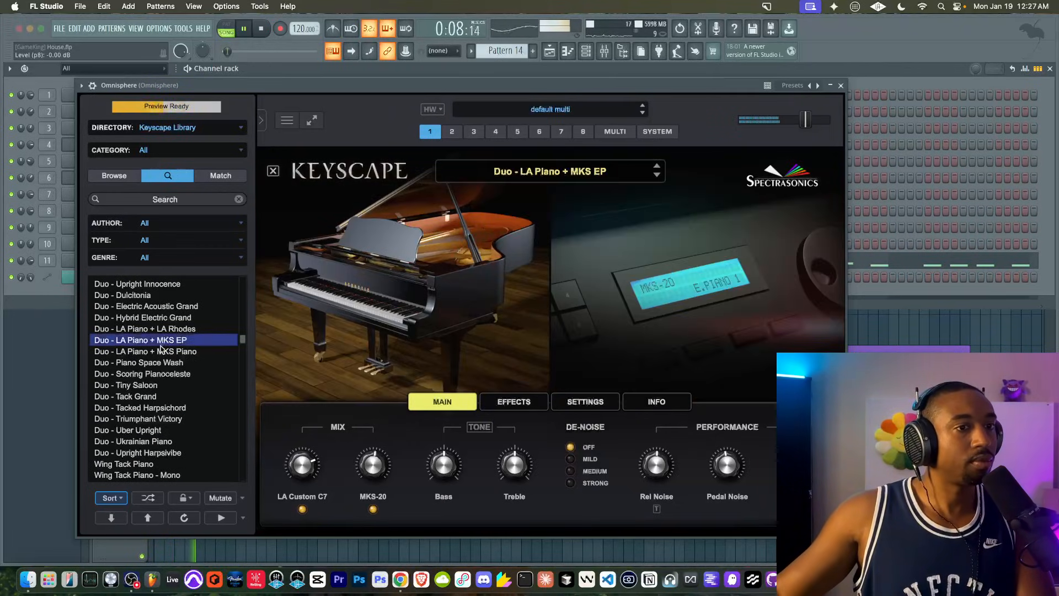
# - Search the Keyscape Library patches for "mks", load MKS-20 - E.Piano 1 Pop, and return to the playlist
pyautogui.scroll(-20, 151, 340)
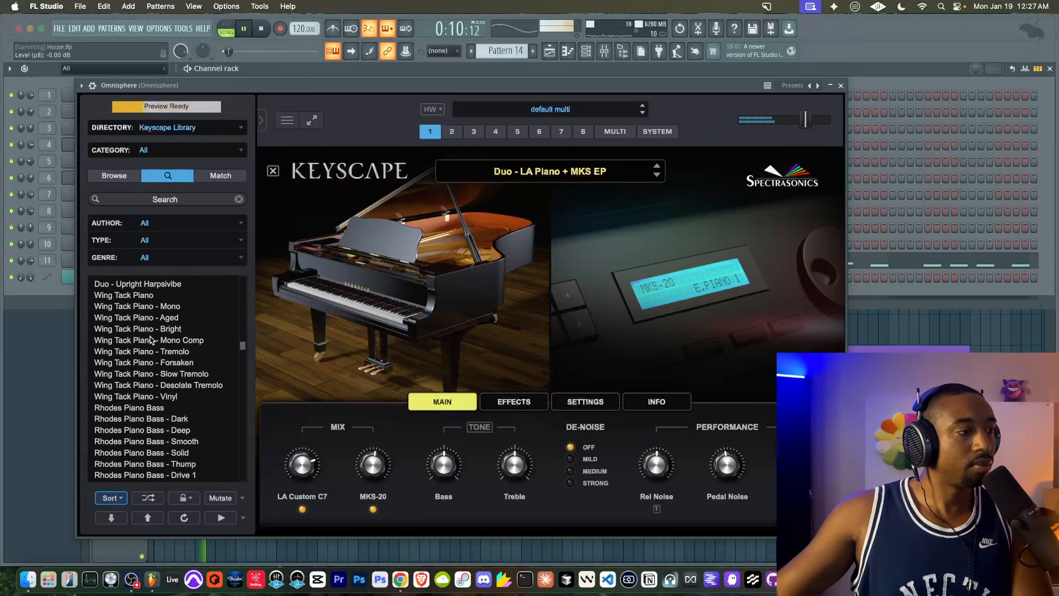
pyautogui.scroll(10, 151, 340)
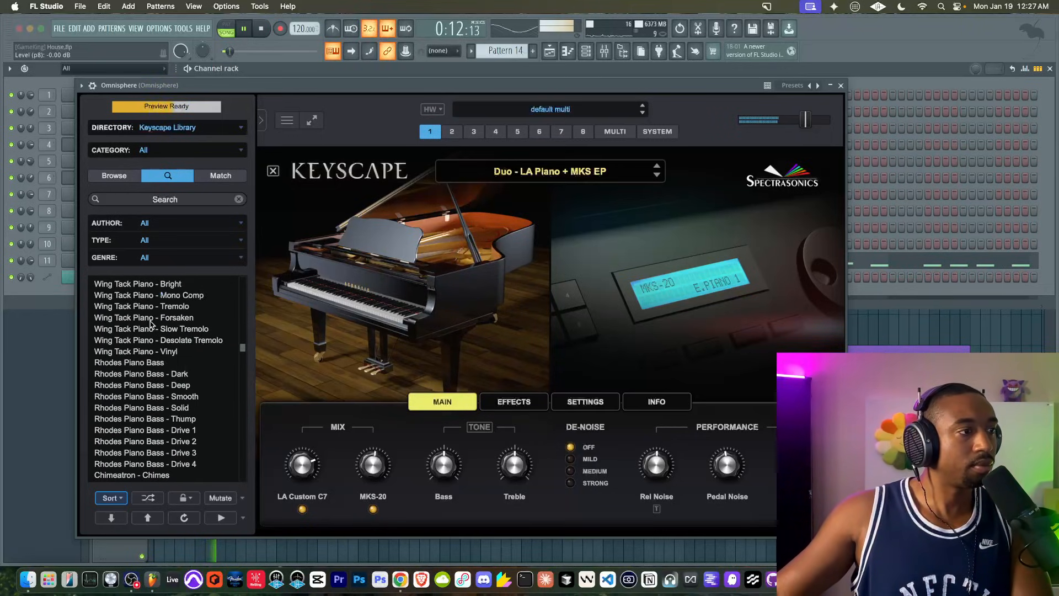
pyautogui.click(166, 197)
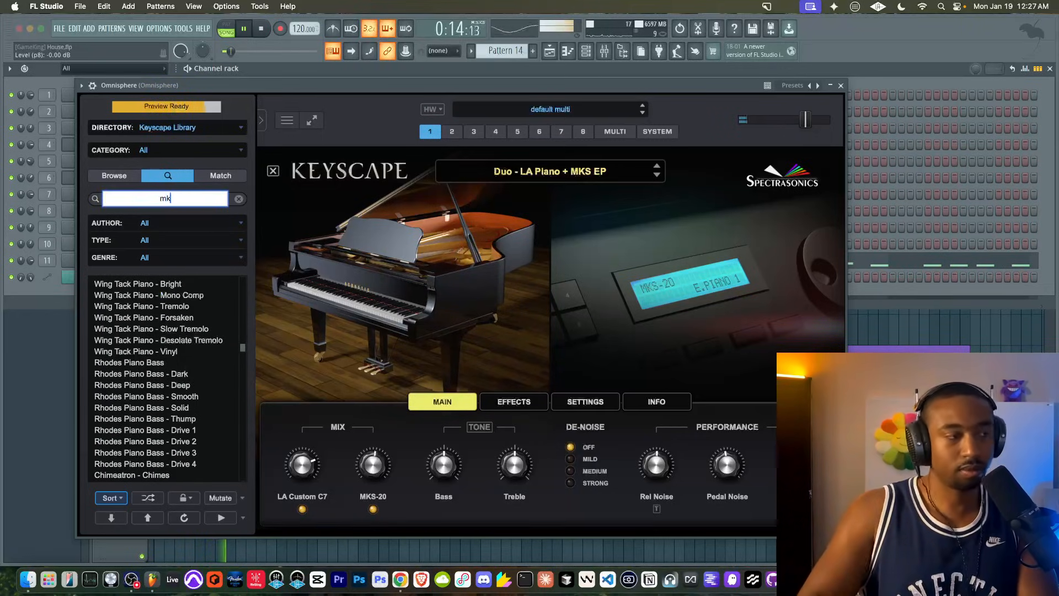
pyautogui.write('mks')
pyautogui.press('Return')
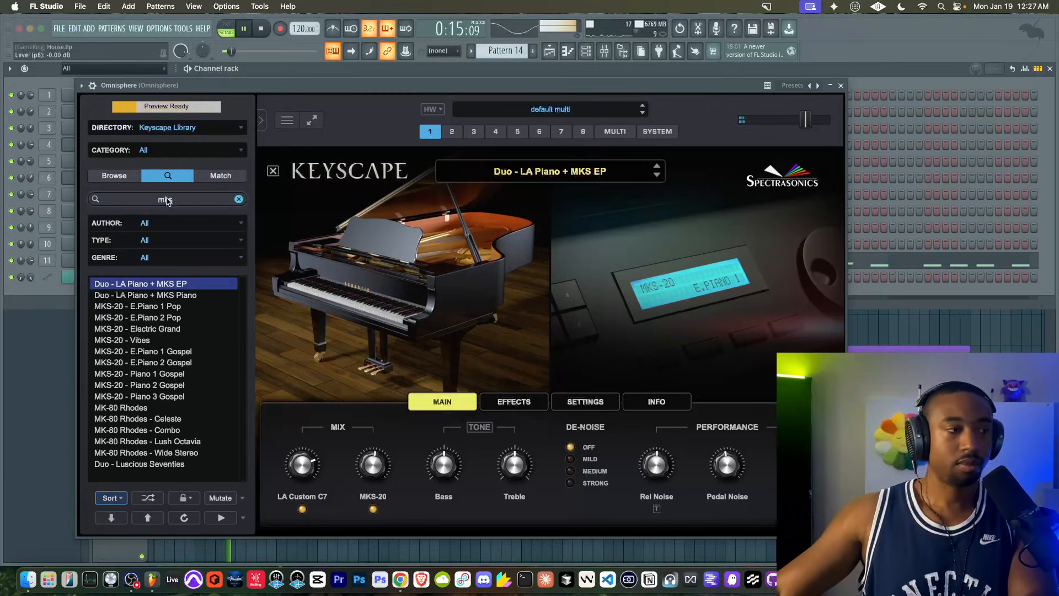
pyautogui.click(160, 306)
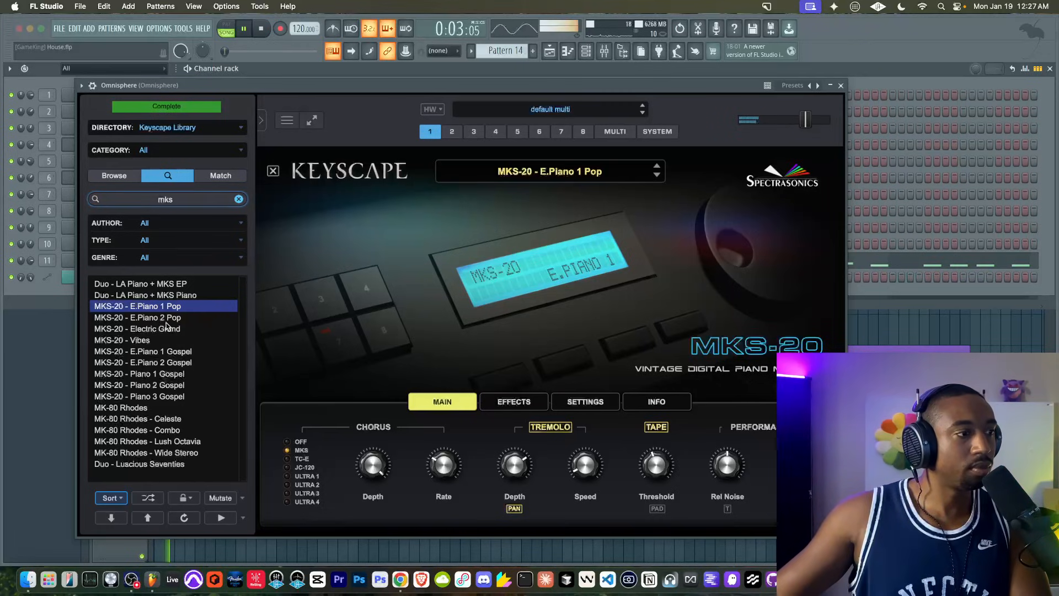
pyautogui.click(841, 86)
pyautogui.click(1050, 69)
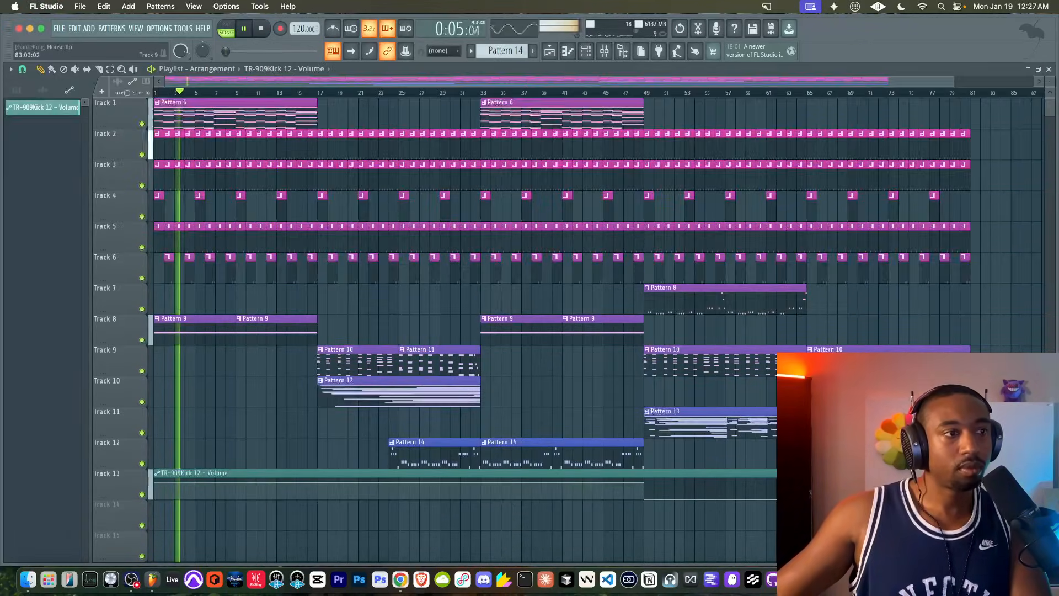
# - Open Pattern 9, slightly lower the Omnisphere #2 channel's volume, and save the project from the playlist
pyautogui.doubleClick(286, 319)
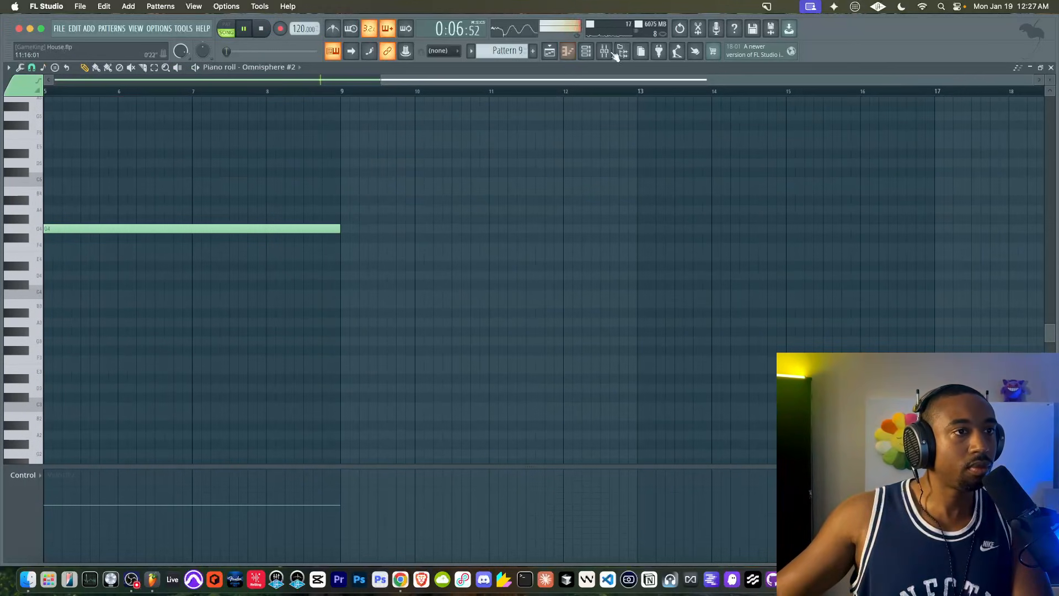
pyautogui.click(586, 52)
pyautogui.moveTo(31, 210); pyautogui.dragTo(31, 214)
pyautogui.click(549, 51)
pyautogui.press('super+s')
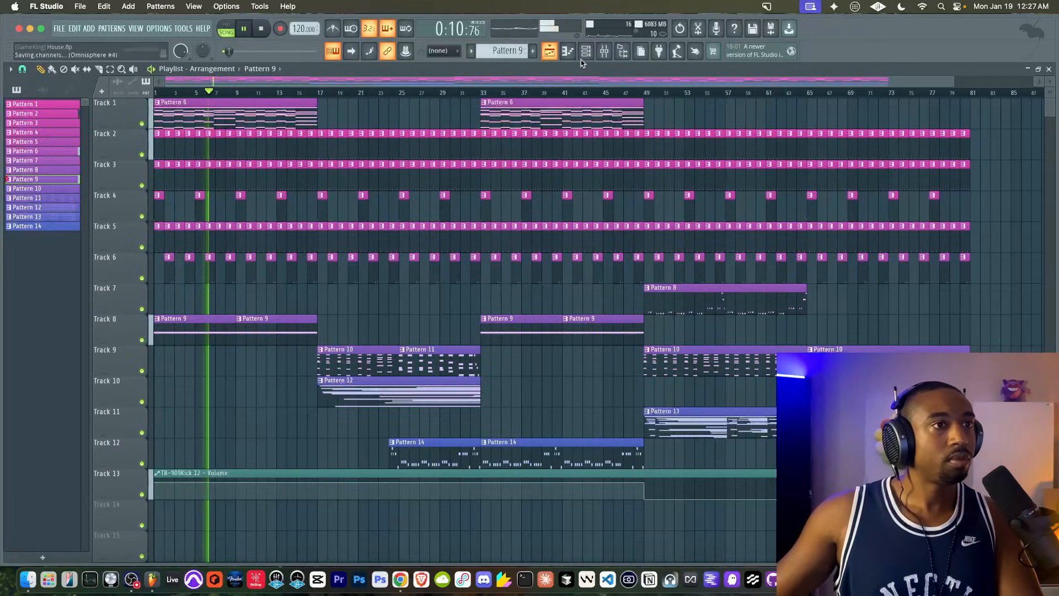
# - Adjust the TR-909Kick 12 channel's fine time shift, then reset it to its default
pyautogui.click(586, 53)
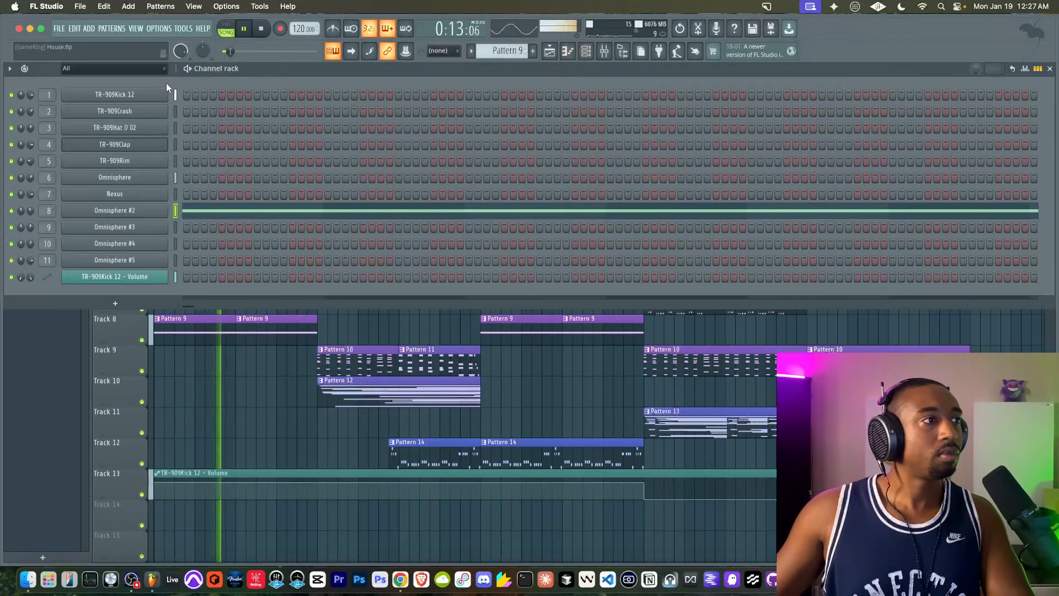
pyautogui.click(148, 96)
pyautogui.moveTo(241, 184); pyautogui.dragTo(240, 183)
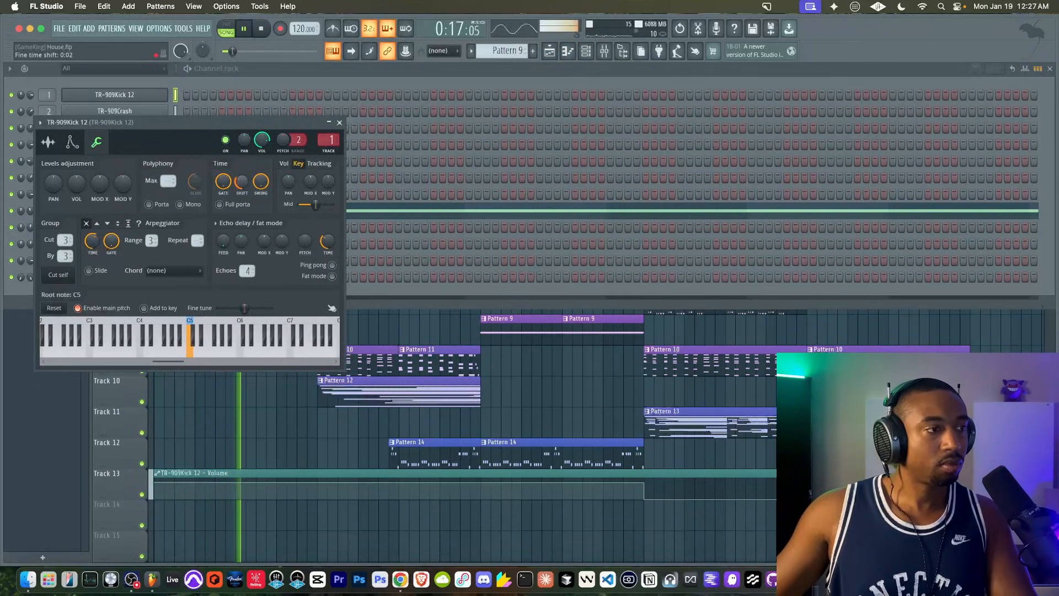
pyautogui.rightClick(239, 183)
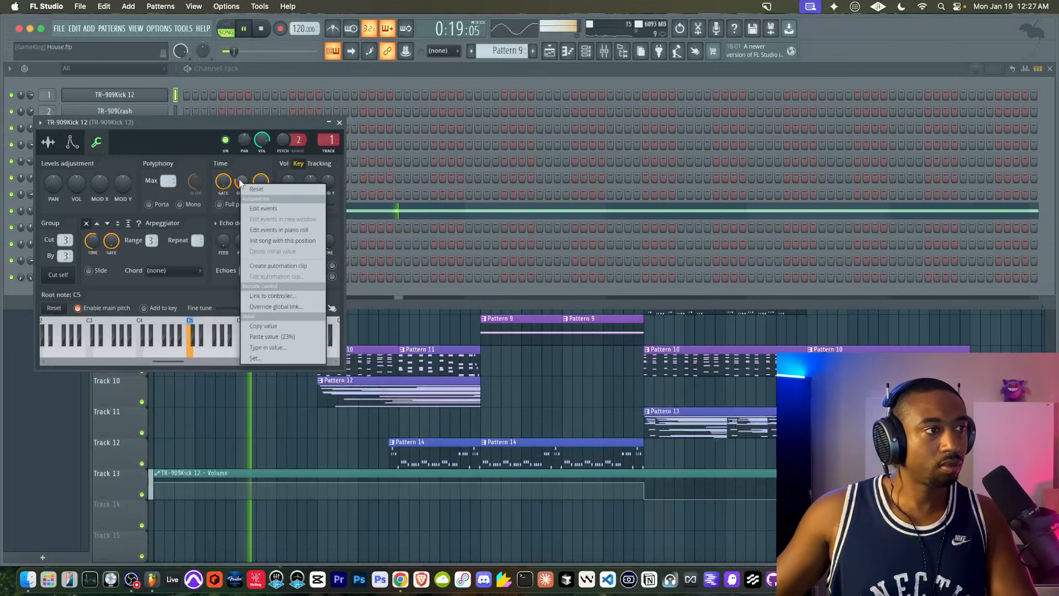
pyautogui.click(243, 188)
pyautogui.click(339, 122)
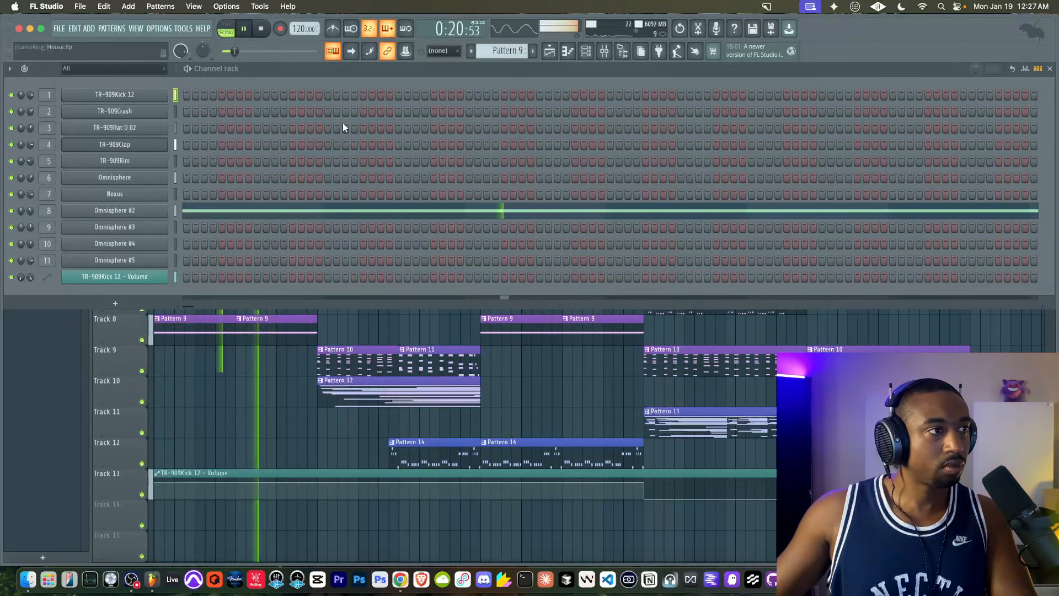
# - Check the TR-909Hat O 02 channel's time shift and set the TR-909Clap channel's fine time shift to 0:01
pyautogui.click(145, 128)
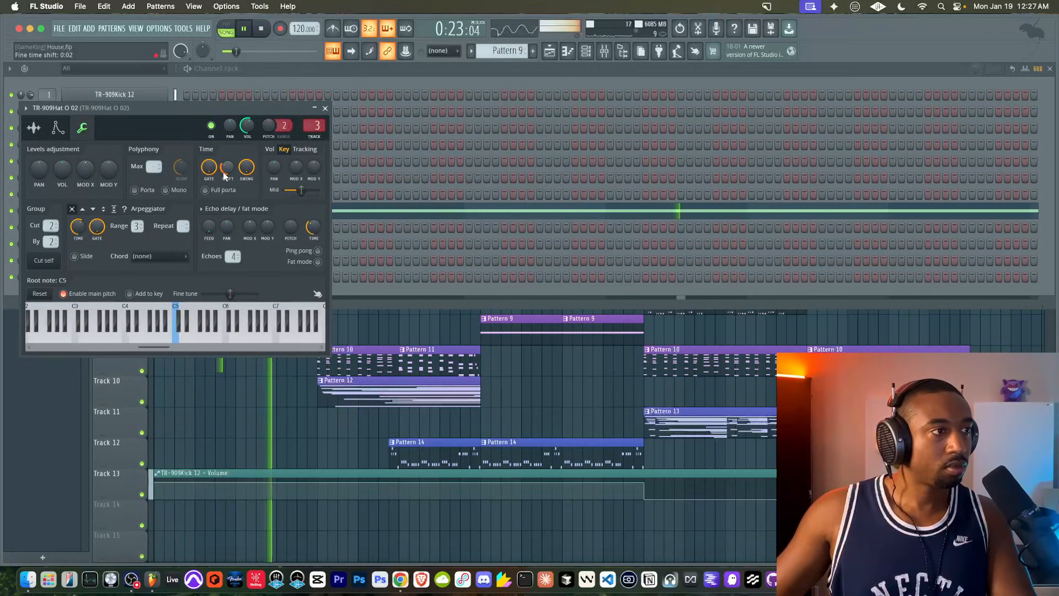
pyautogui.click(325, 108)
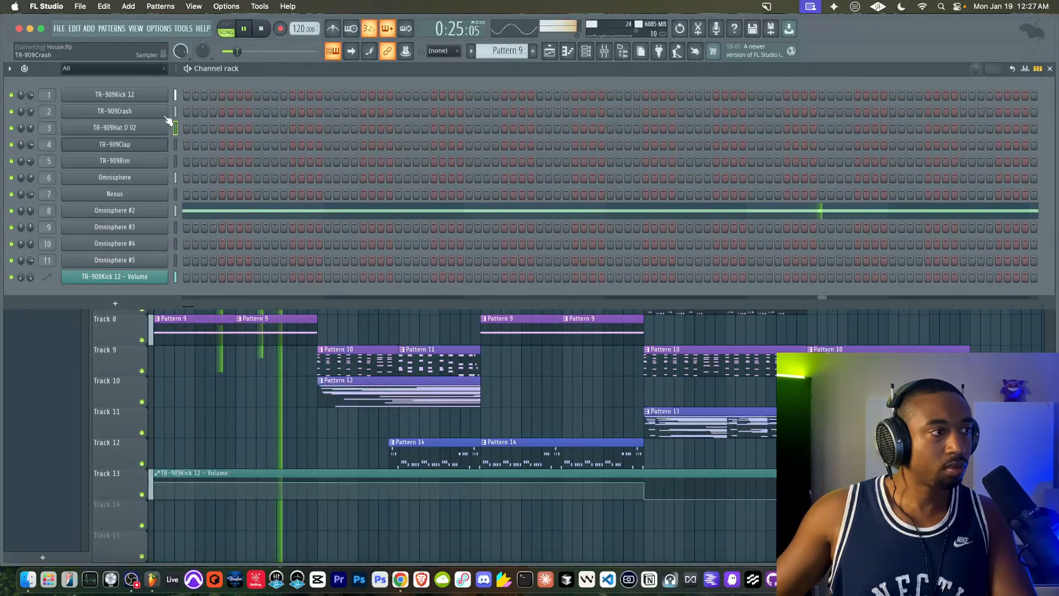
pyautogui.click(150, 147)
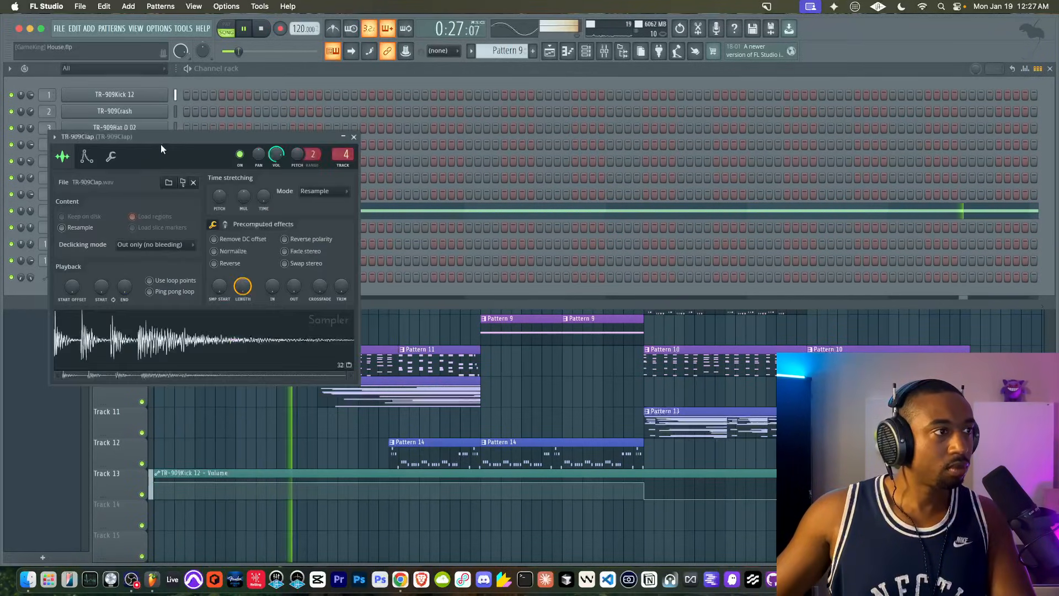
pyautogui.click(111, 158)
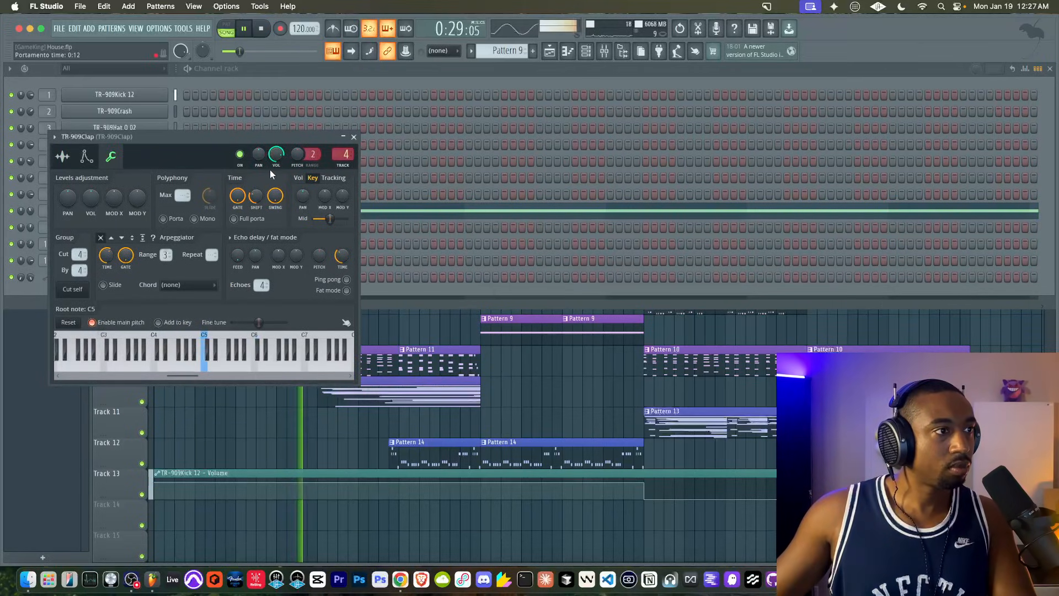
pyautogui.moveTo(256, 195); pyautogui.dragTo(263, 183)
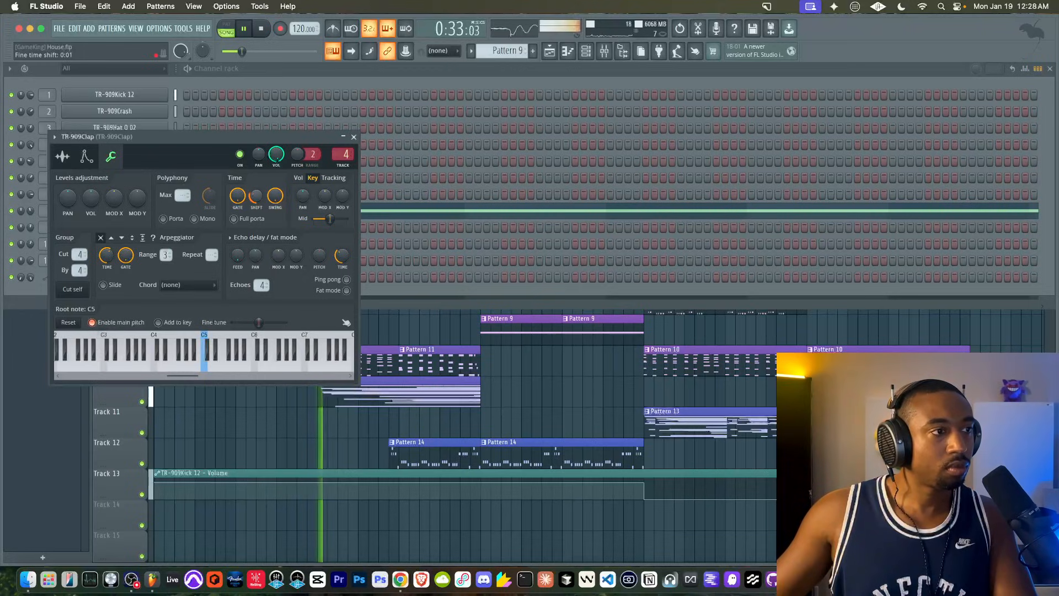
pyautogui.click(354, 137)
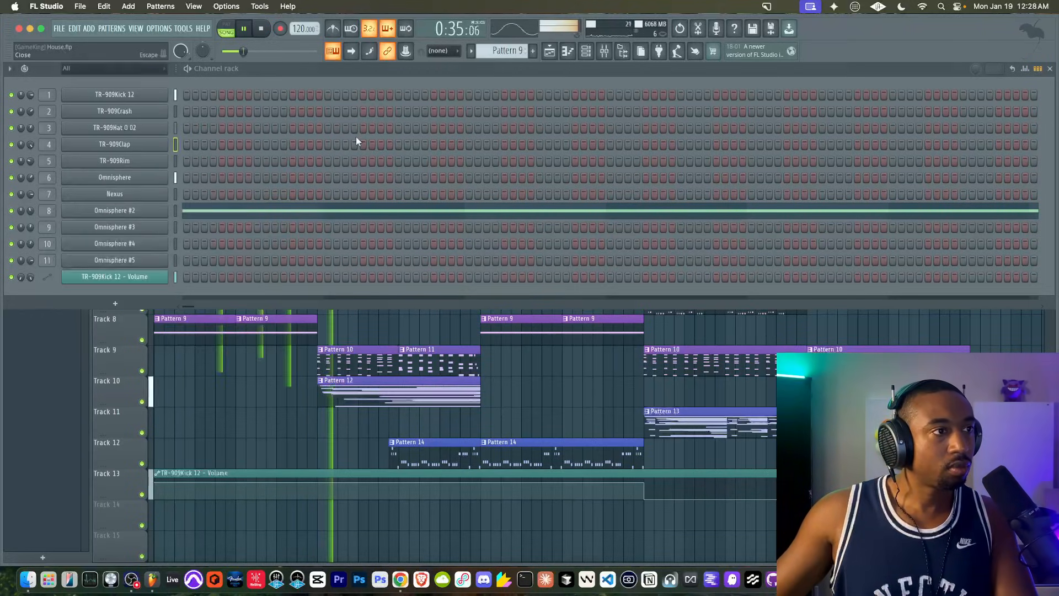
# - Reset the TR-909Hat O 02 channel's fine time shift to its default
pyautogui.click(141, 128)
pyautogui.rightClick(226, 167)
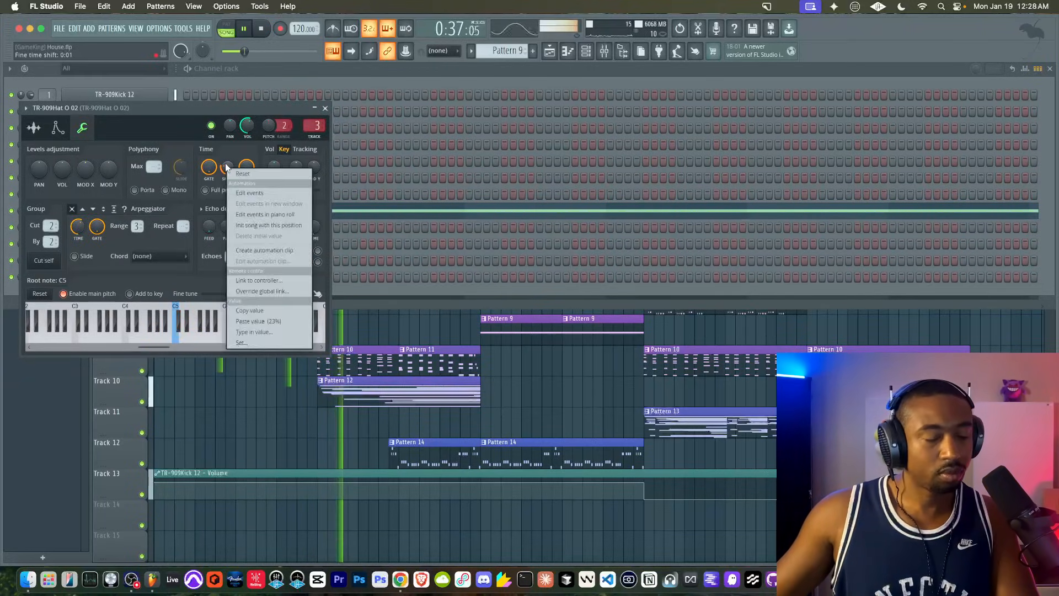
pyautogui.click(237, 174)
pyautogui.click(326, 109)
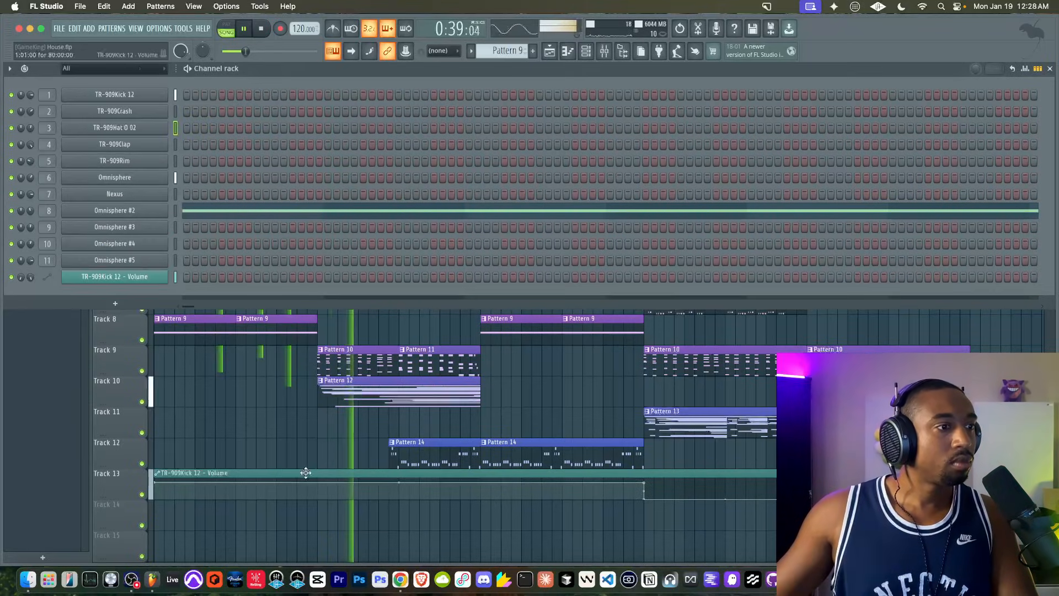
# - Examine the notes of Pattern 10 and Pattern 12 in the piano roll and return to the playlist
pyautogui.rightClick(298, 445)
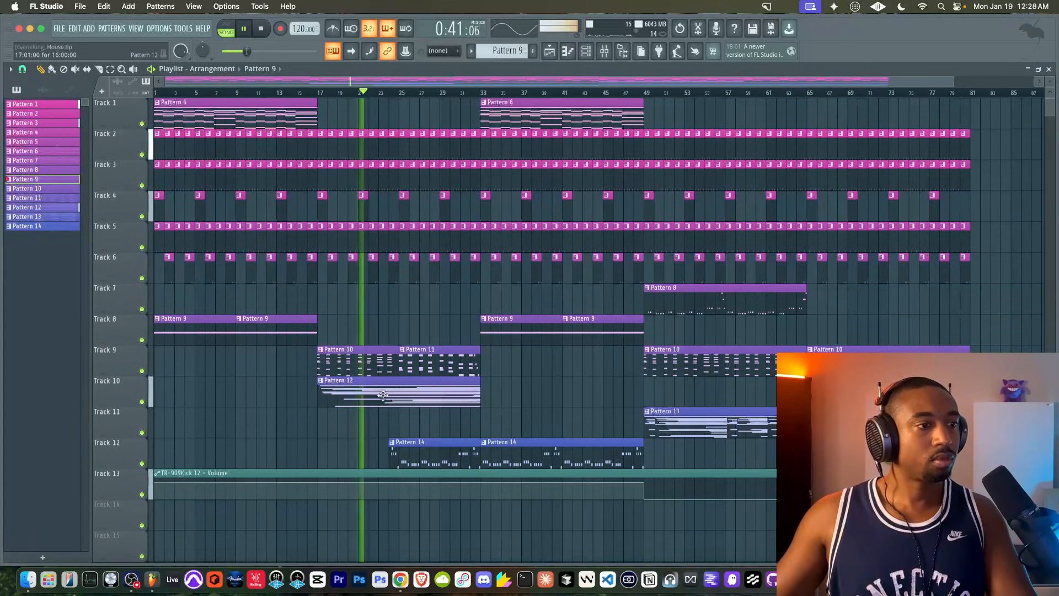
pyautogui.doubleClick(389, 368)
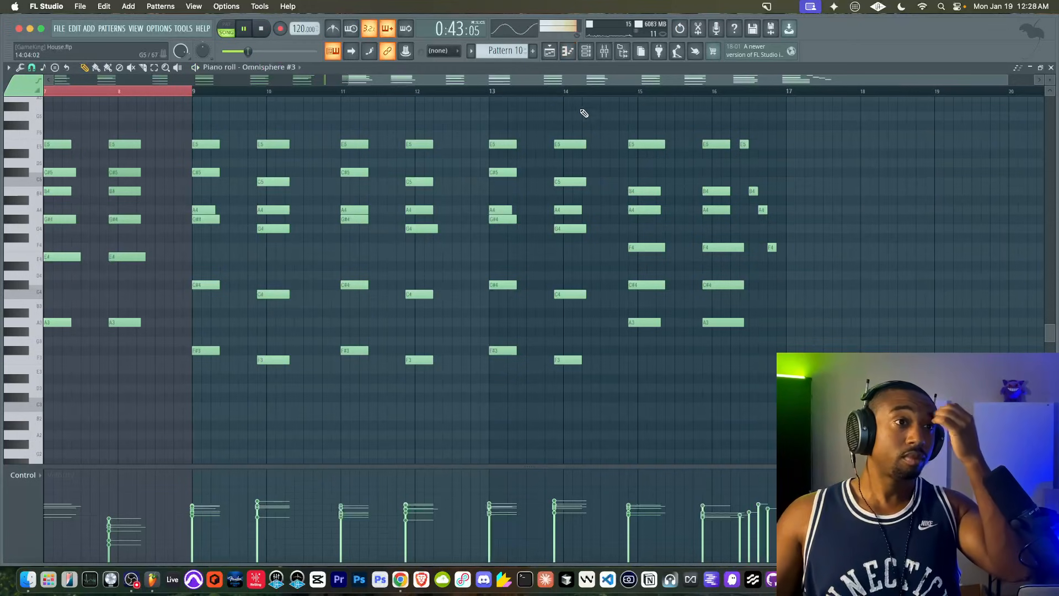
pyautogui.click(586, 55)
pyautogui.click(549, 51)
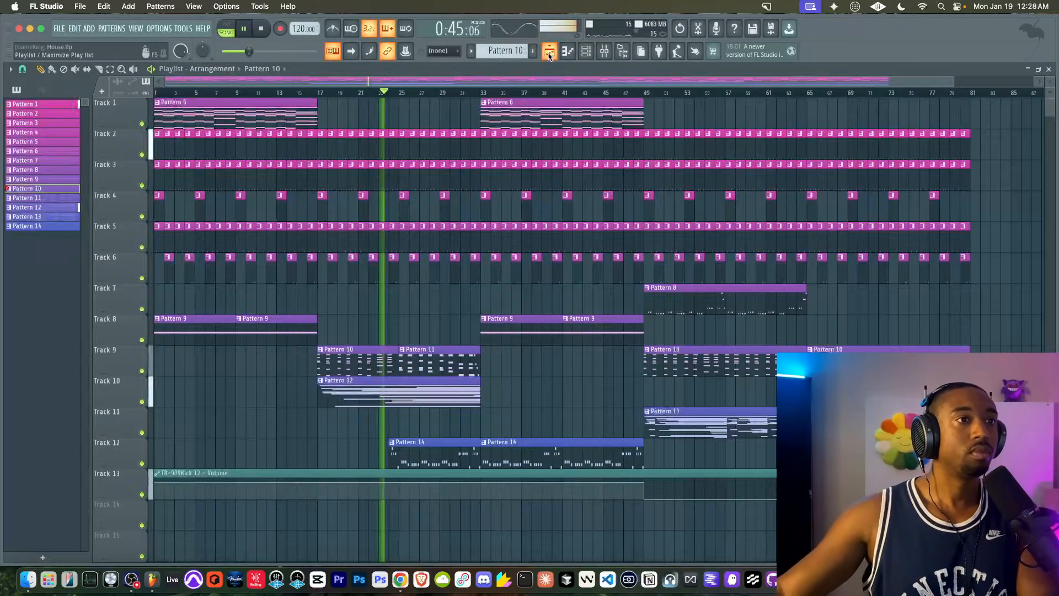
pyautogui.doubleClick(401, 392)
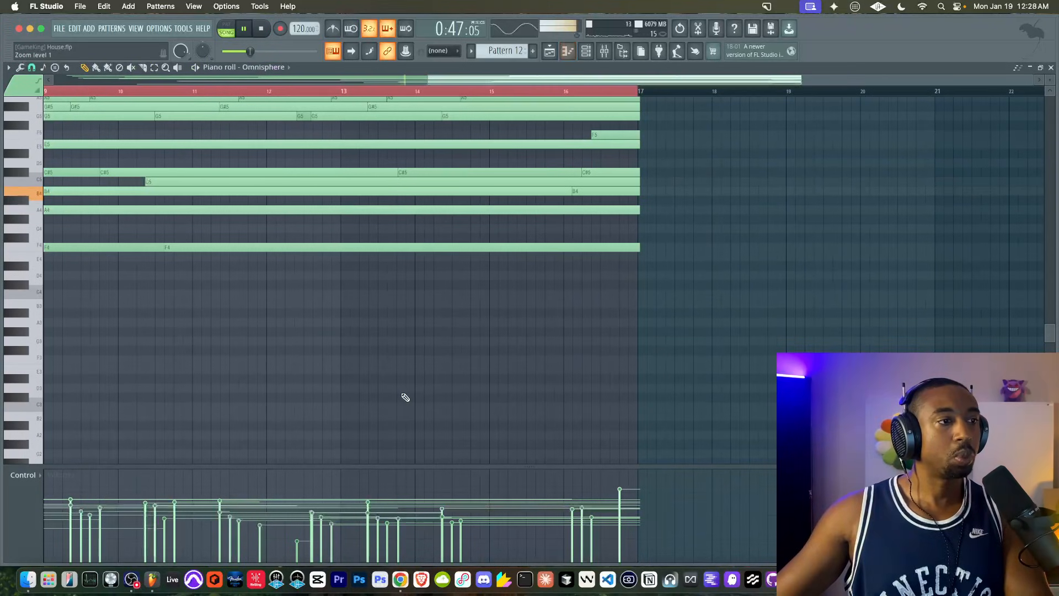
pyautogui.press('F5')
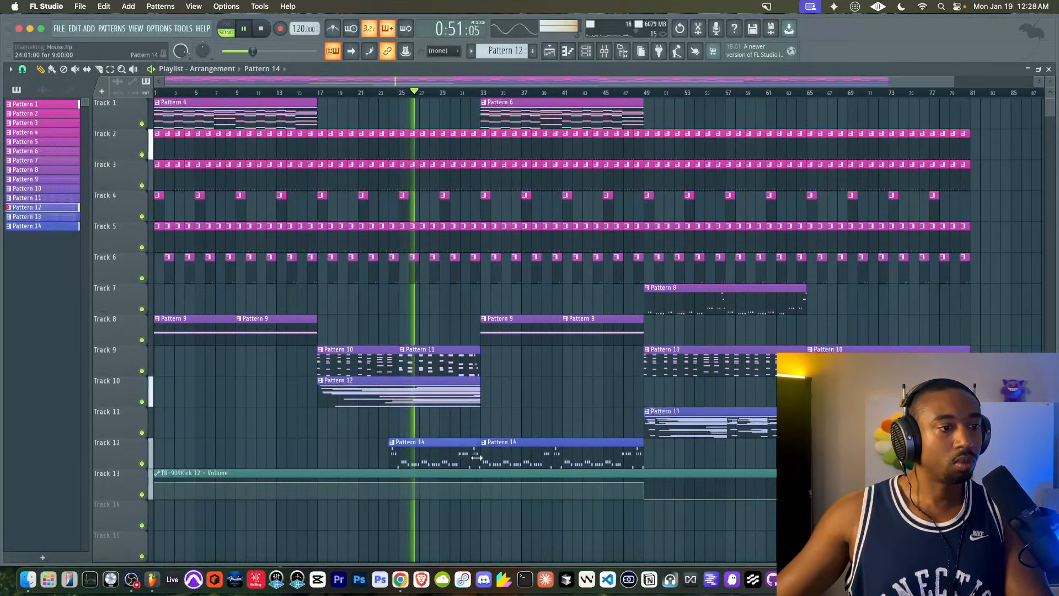
# - Shorten the first Pattern 14 clip on Track 12 to about one bar and delete the second Pattern 14 clip
pyautogui.moveTo(478, 457); pyautogui.dragTo(394, 457)
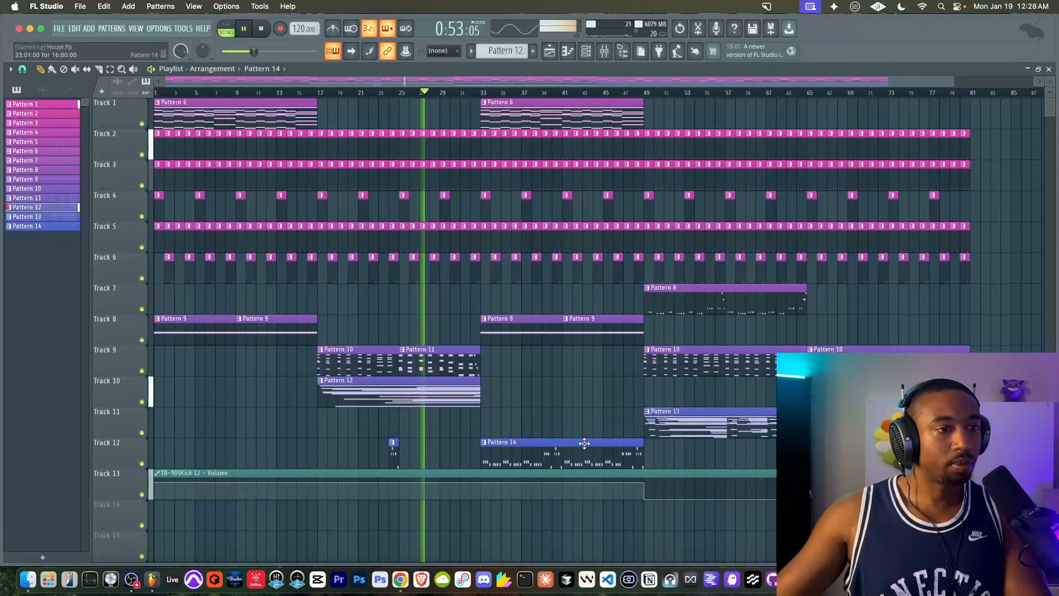
pyautogui.rightClick(500, 441)
pyautogui.scroll(-2, 420, 238)
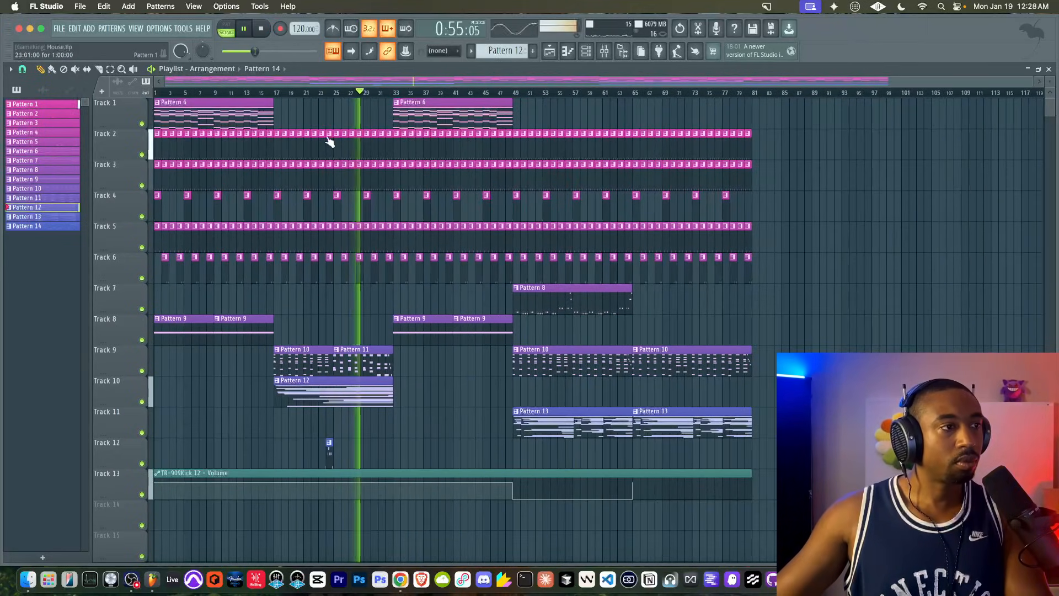
# - Play from bar 17 and solo Track 9 and Track 10 to compare them, then bring all tracks back
pyautogui.click(276, 92)
pyautogui.rightClick(143, 370)
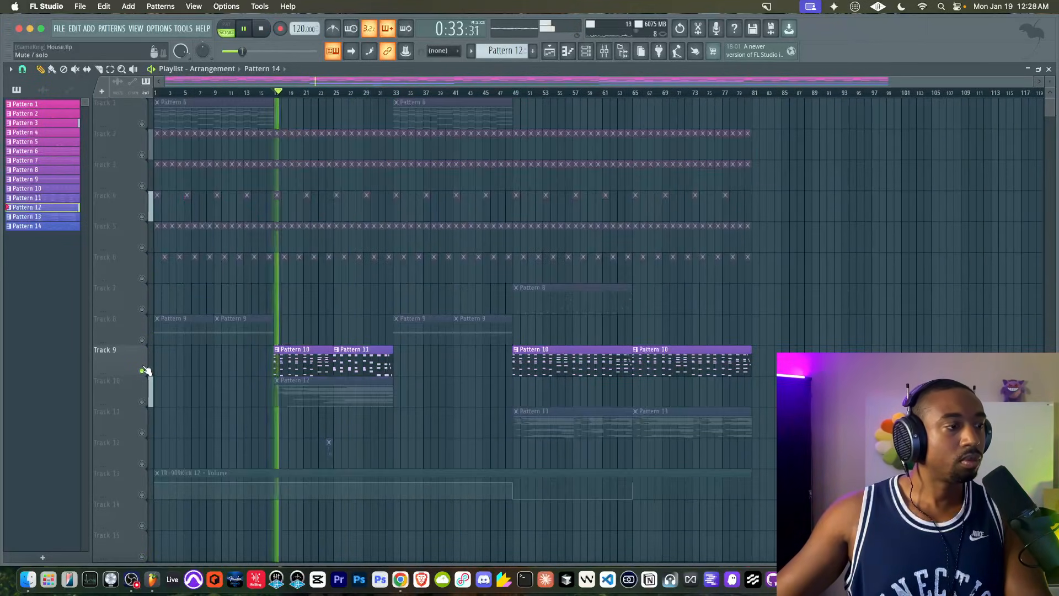
pyautogui.rightClick(138, 393)
pyautogui.click(134, 387)
pyautogui.rightClick(142, 402)
pyautogui.rightClick(142, 402)
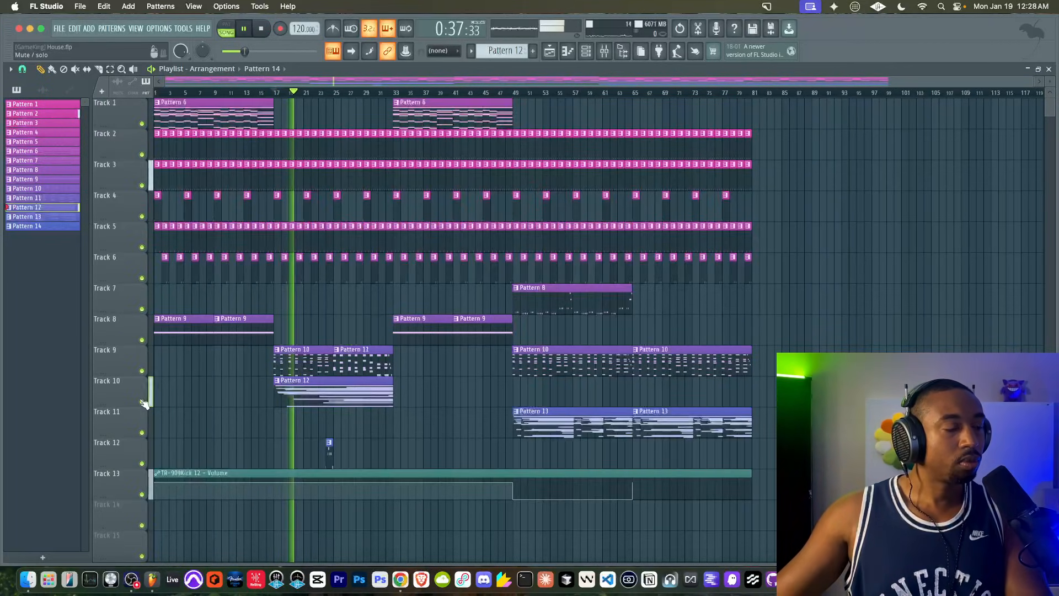
# - Mute Track 10 while listening and checking the mixer, then stop playback and unmute the track
pyautogui.click(143, 401)
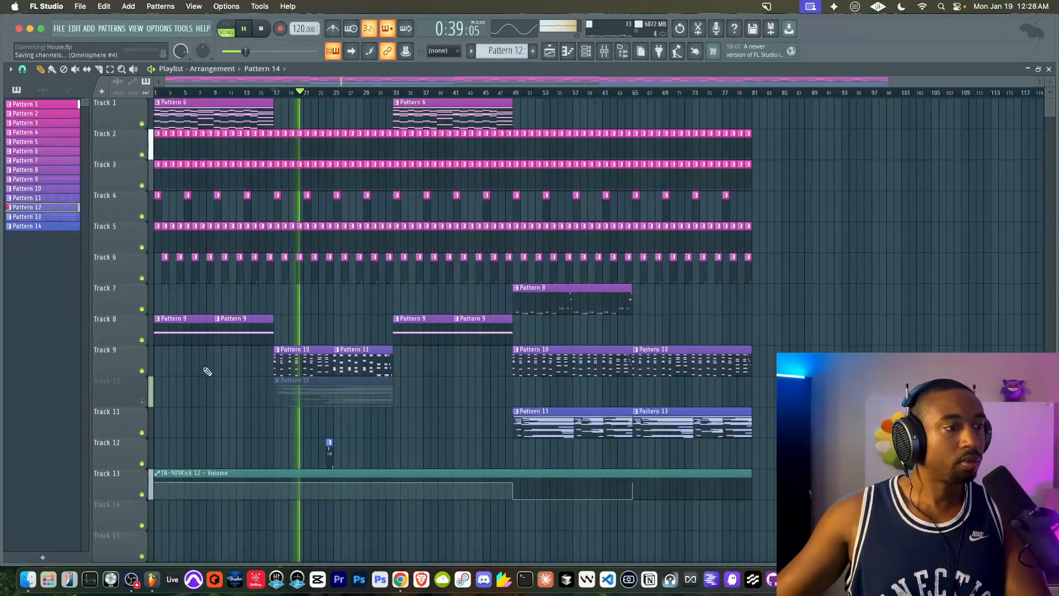
pyautogui.click(587, 51)
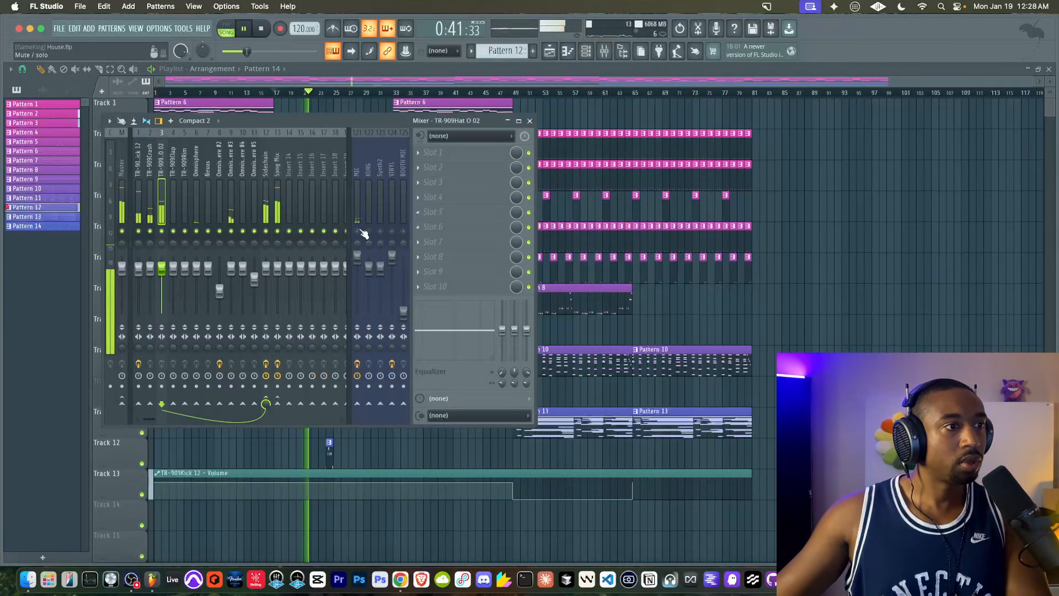
pyautogui.press('space')
pyautogui.press('F9')
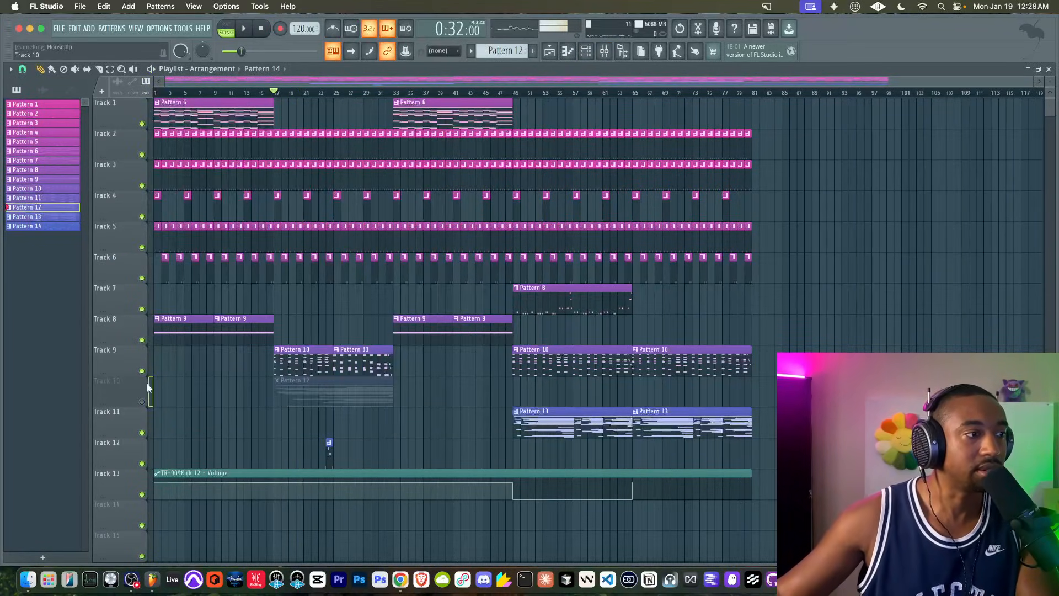
pyautogui.rightClick(142, 404)
pyautogui.rightClick(142, 404)
# - Open the Omnisphere #3 channel during playback and set its patch category to Synths within the Electronic Underground directory
pyautogui.press('space')
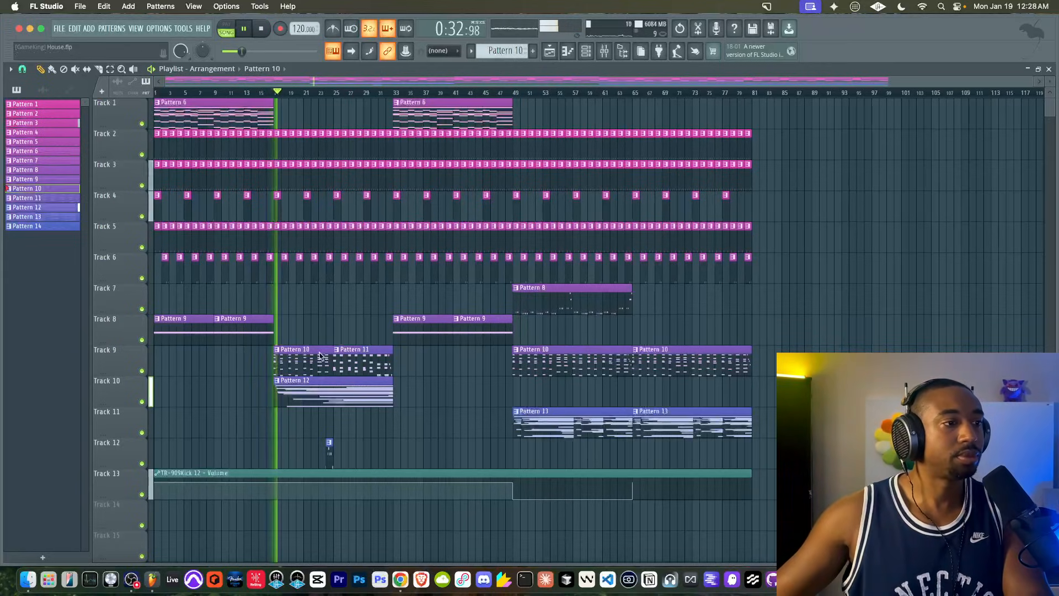
pyautogui.click(567, 51)
pyautogui.press('F6')
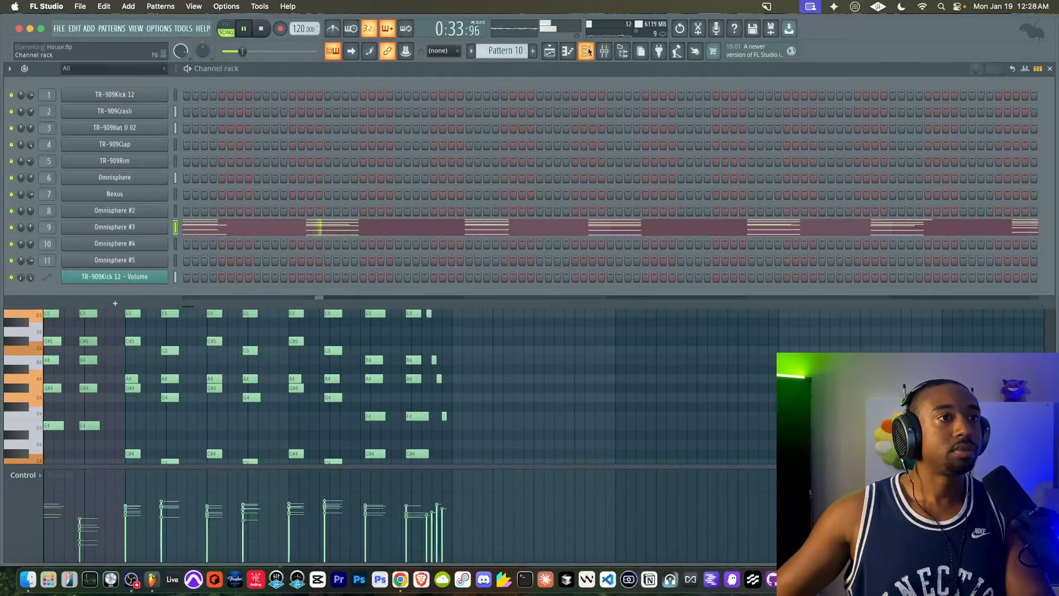
pyautogui.click(131, 228)
pyautogui.click(121, 96)
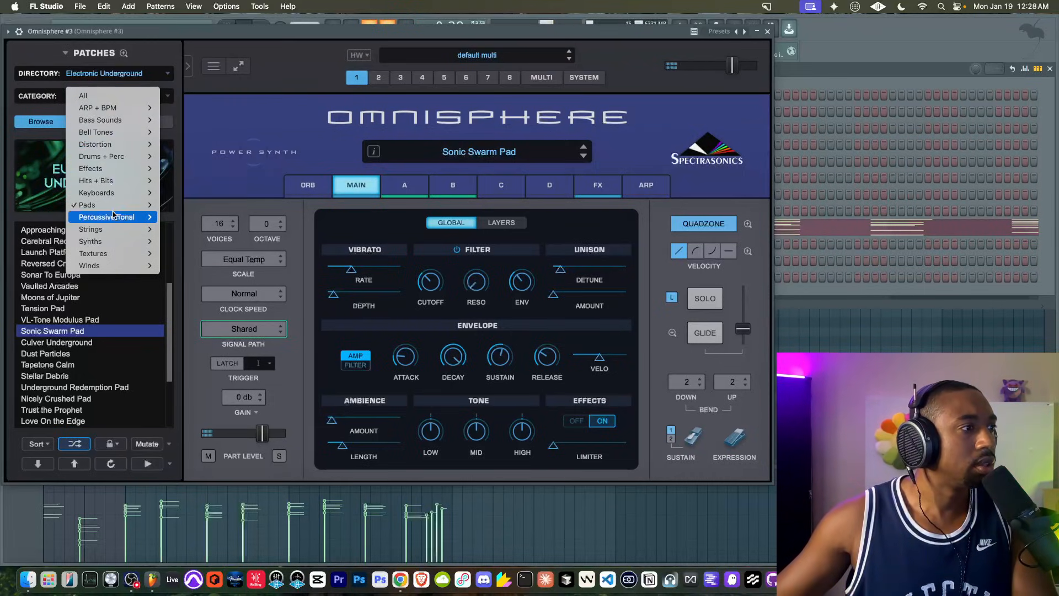
pyautogui.moveTo(129, 244)
pyautogui.click(173, 242)
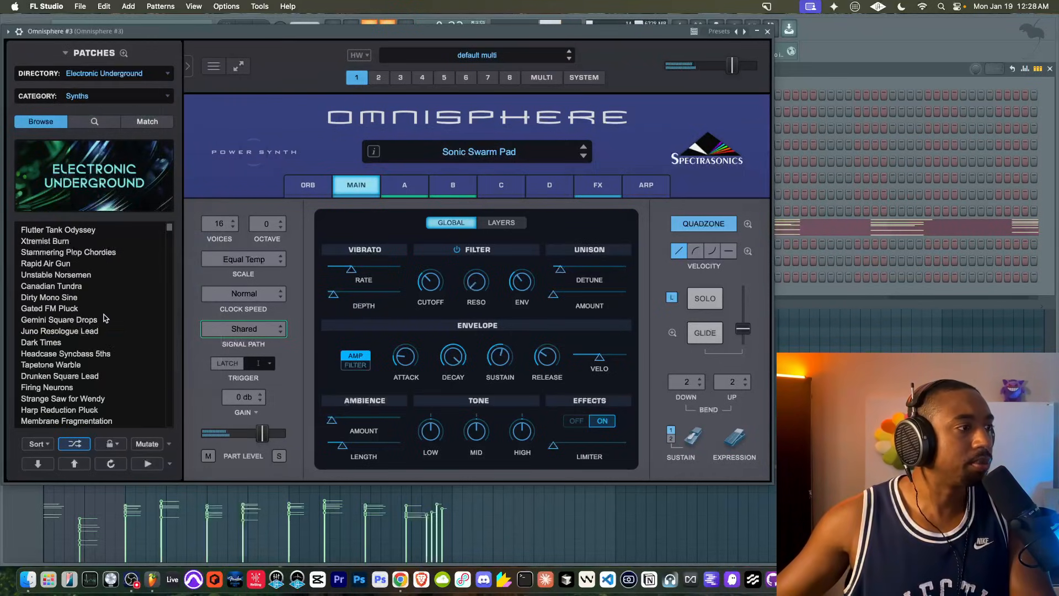
# - Audition the Gated FM Pluck and Unstable Norsemen patches, load Firing Neurons on Omnisphere #3, and play the playlist with it
pyautogui.click(91, 309)
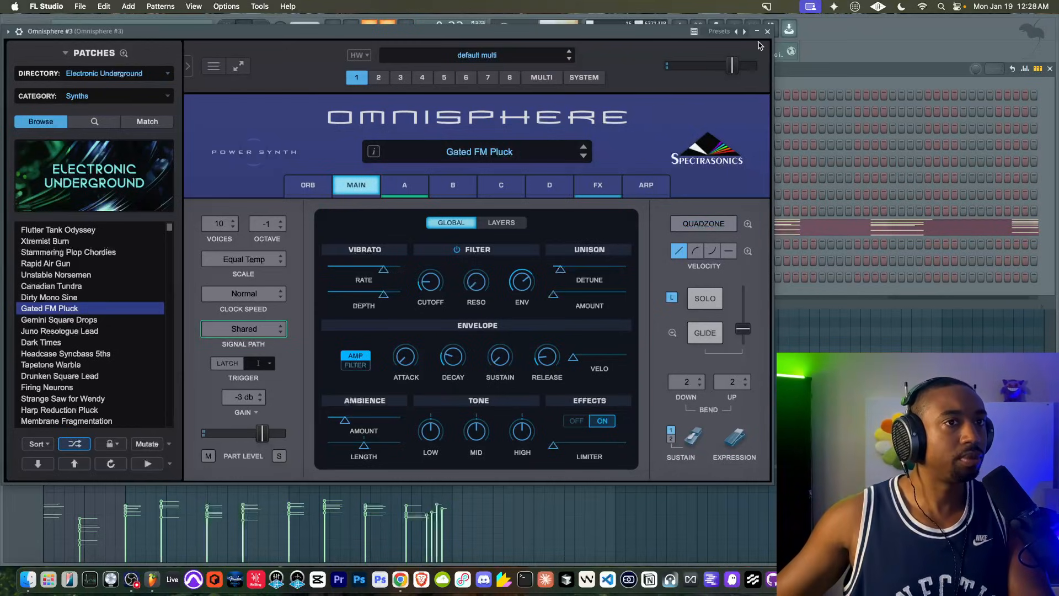
pyautogui.click(42, 275)
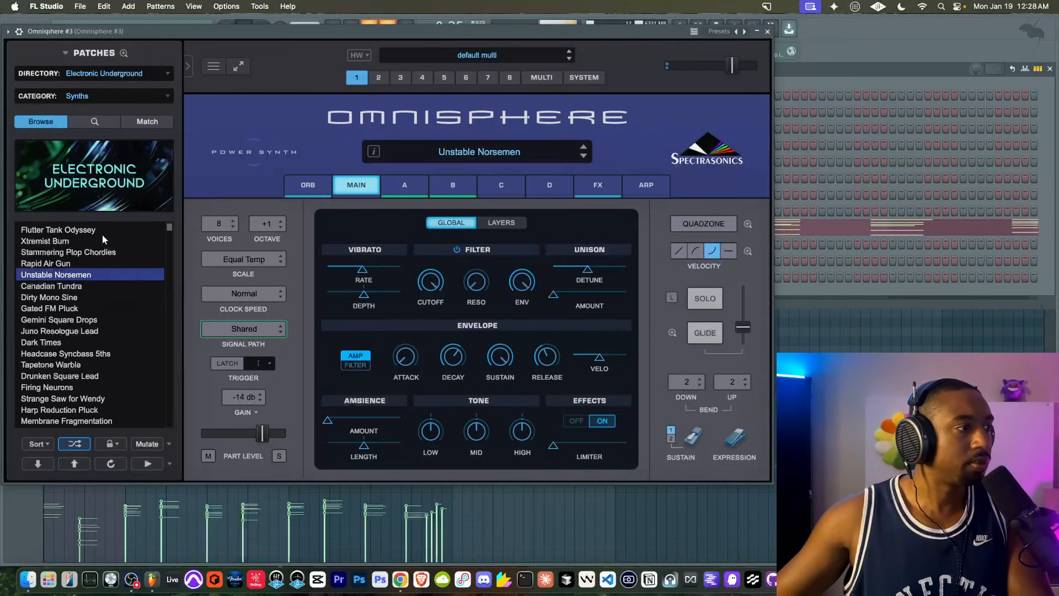
pyautogui.click(74, 388)
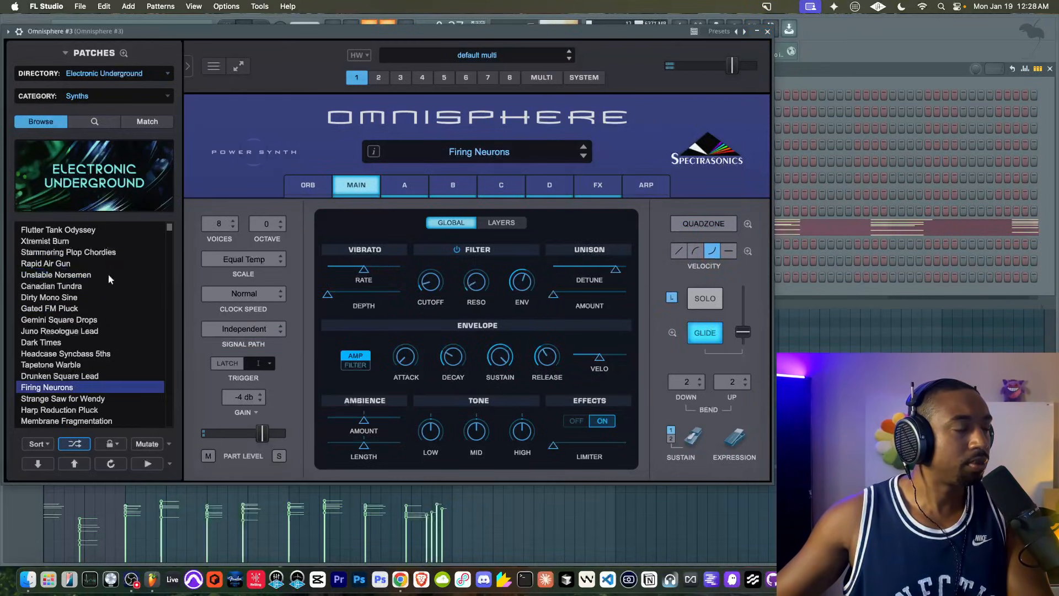
pyautogui.click(767, 32)
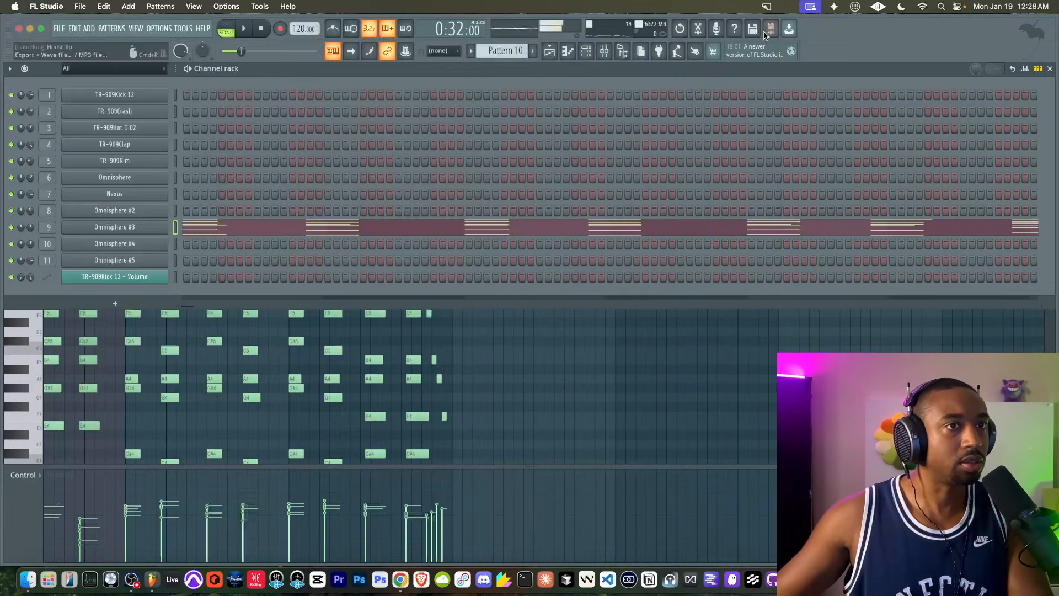
pyautogui.click(552, 53)
pyautogui.press('space')
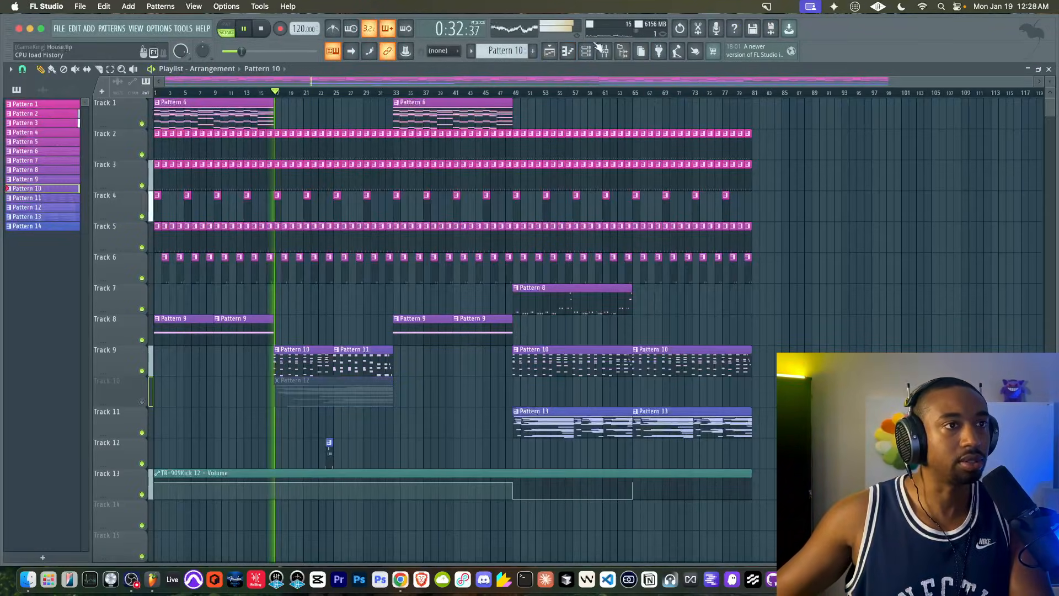
# - Reopen Omnisphere #3 and search its Electronic Underground synth patches for "saw"
pyautogui.click(585, 51)
pyautogui.click(145, 227)
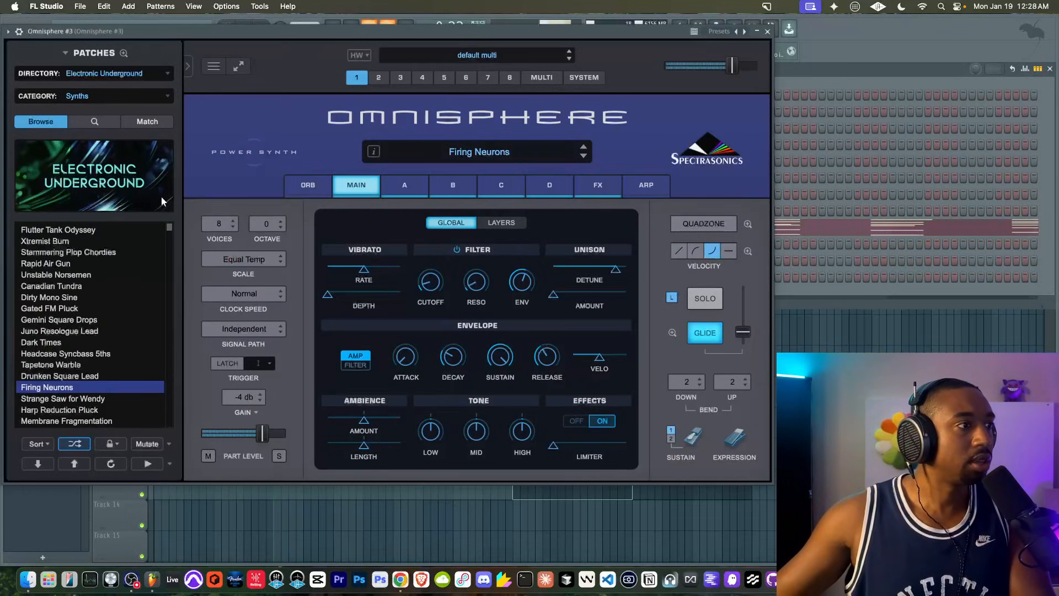
pyautogui.click(94, 121)
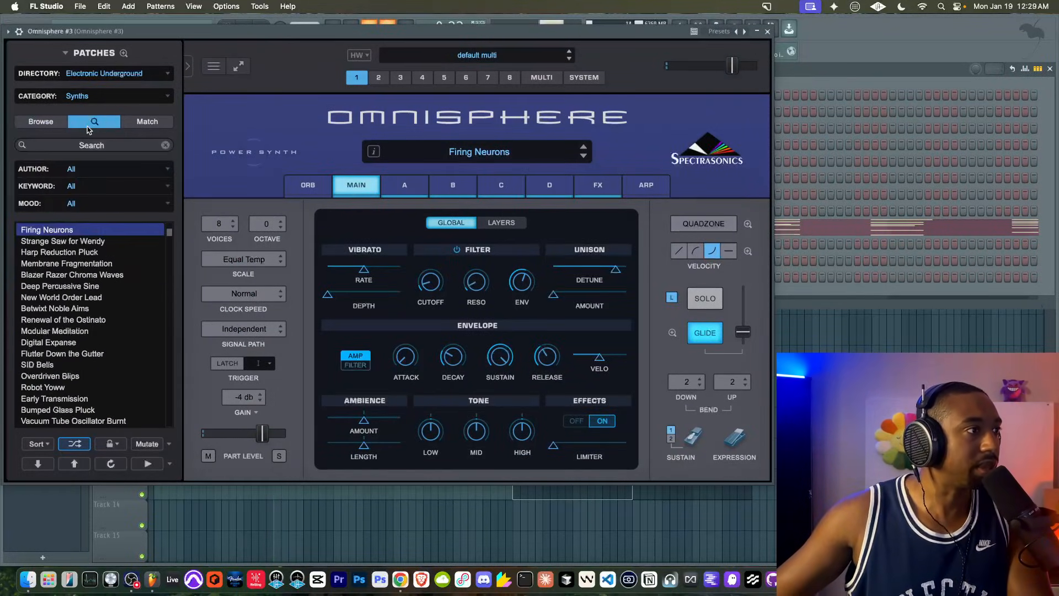
pyautogui.write('saw')
pyautogui.press('Return')
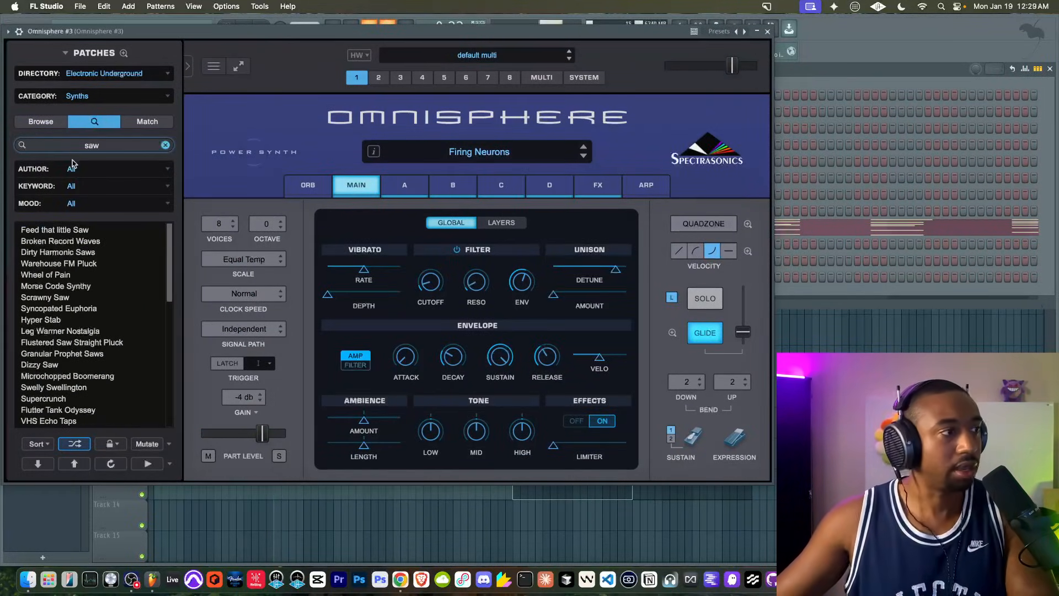
# - Audition Dirty Harmonic Saws and Feed that little Saw against the track and load the Broken Record Waves patch
pyautogui.click(80, 241)
pyautogui.click(80, 252)
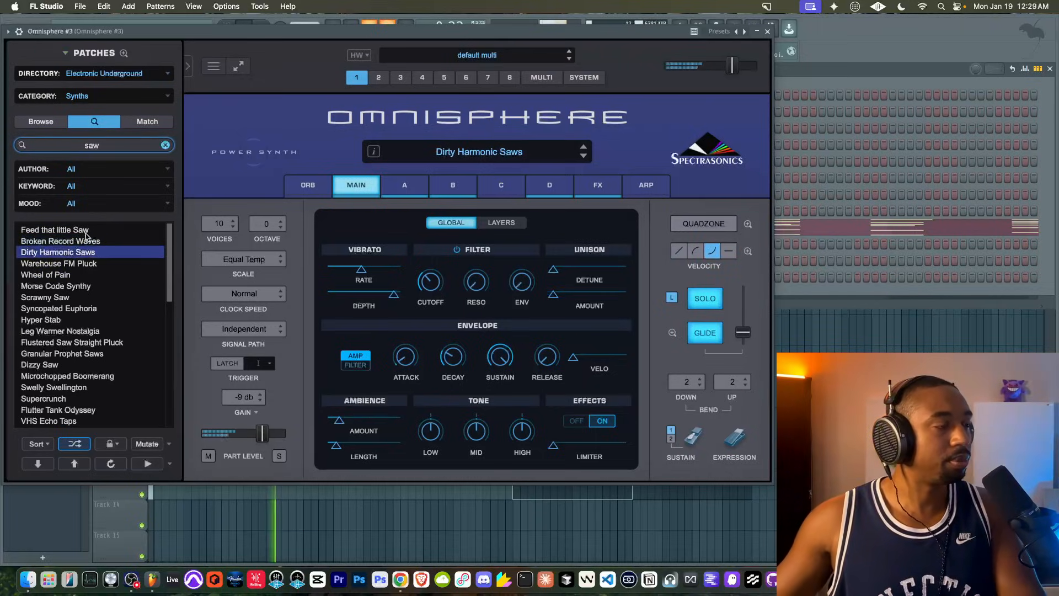
pyautogui.click(86, 232)
pyautogui.click(85, 243)
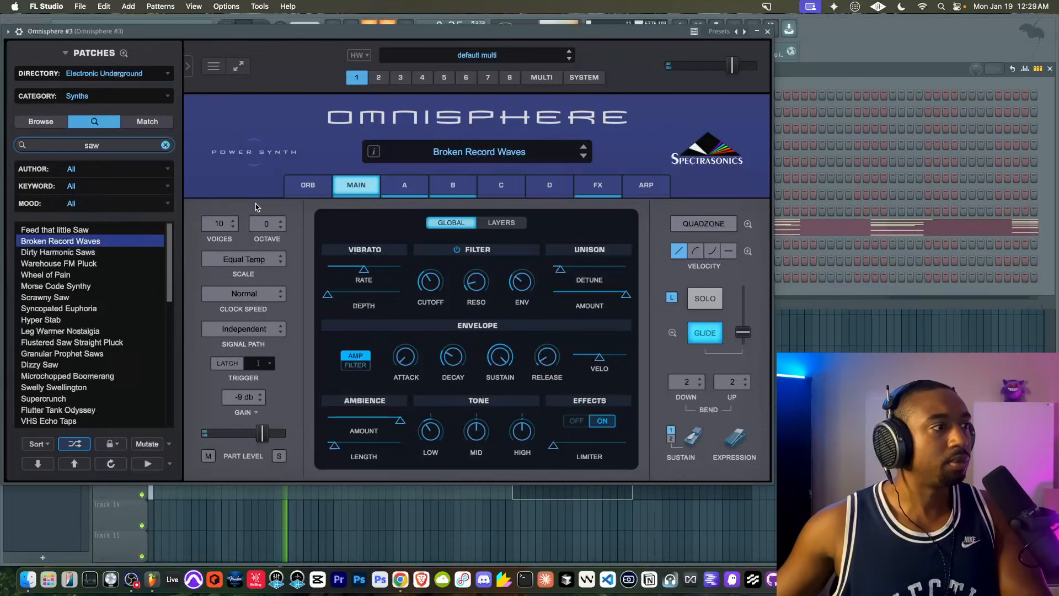
# - Check layer A of Broken Record Waves, turn off Magnetic Echo in its common effects rack, and close Omnisphere #3
pyautogui.click(412, 181)
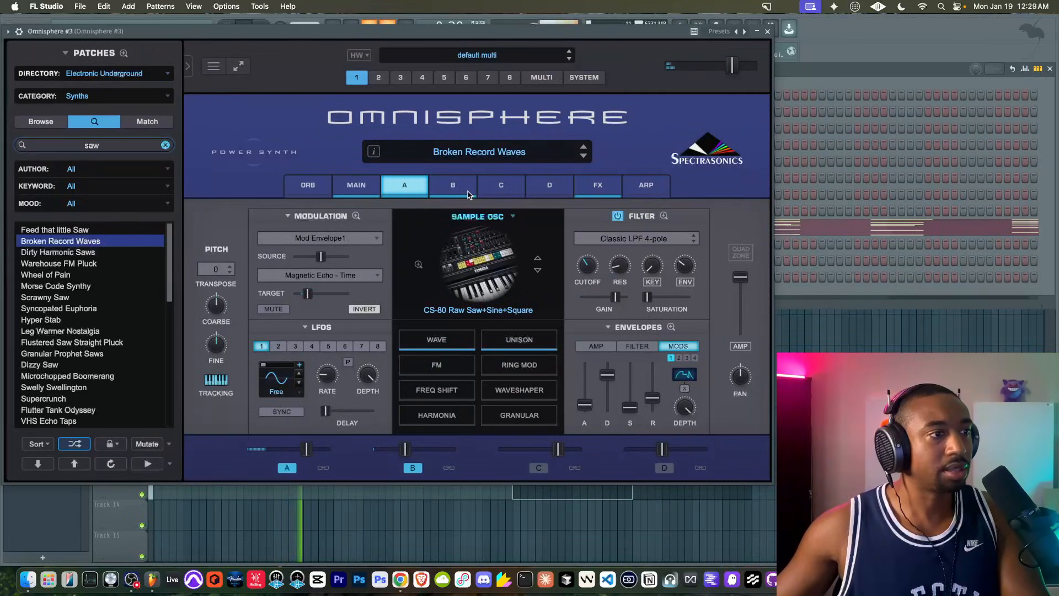
pyautogui.click(614, 187)
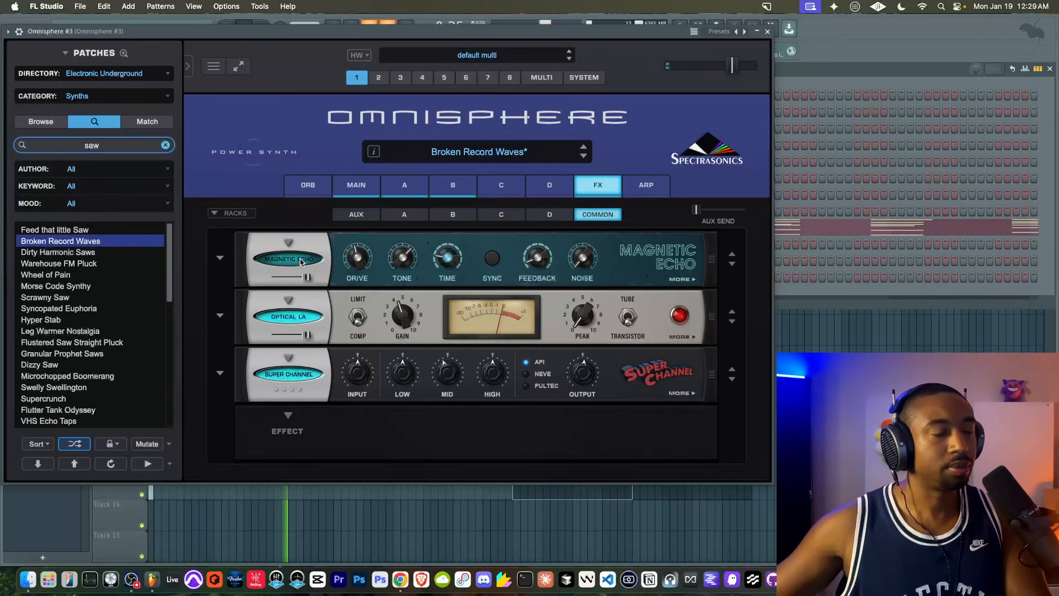
pyautogui.click(767, 32)
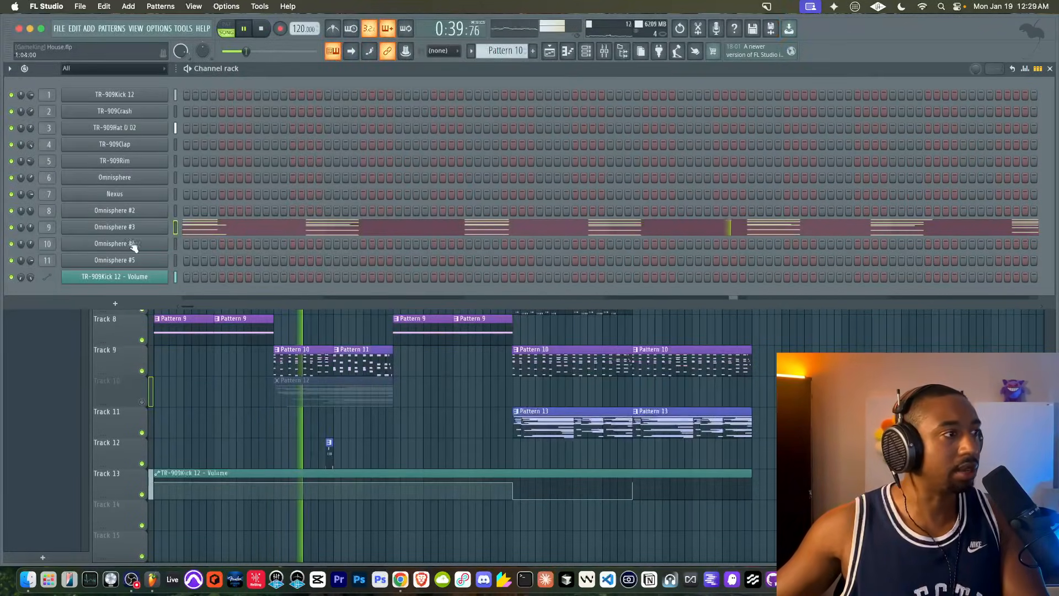
# - Unmute Track 10 in the playlist and check the channel rack while the song plays
pyautogui.click(142, 402)
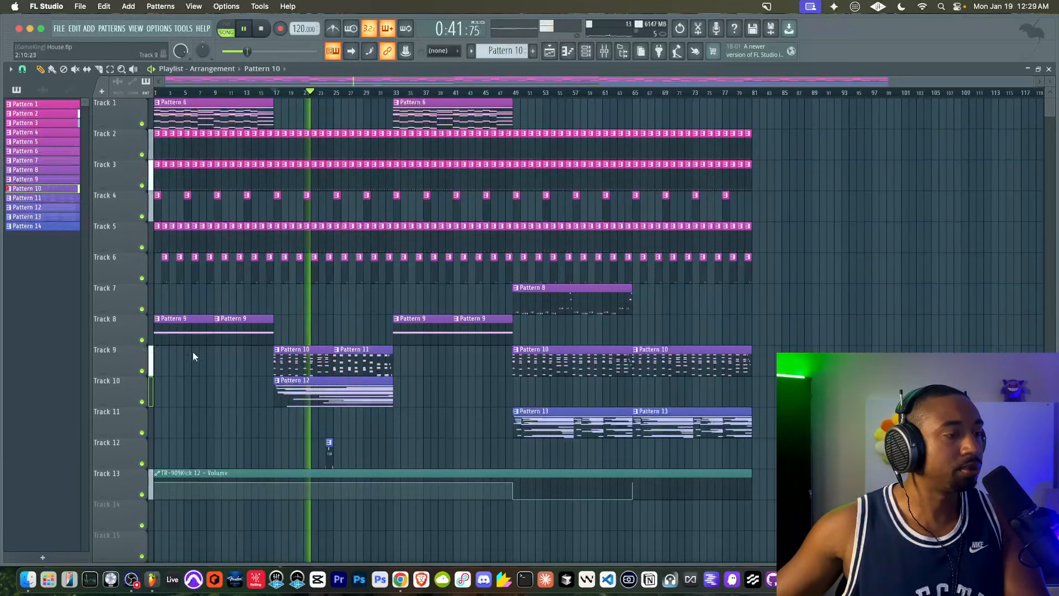
pyautogui.click(586, 50)
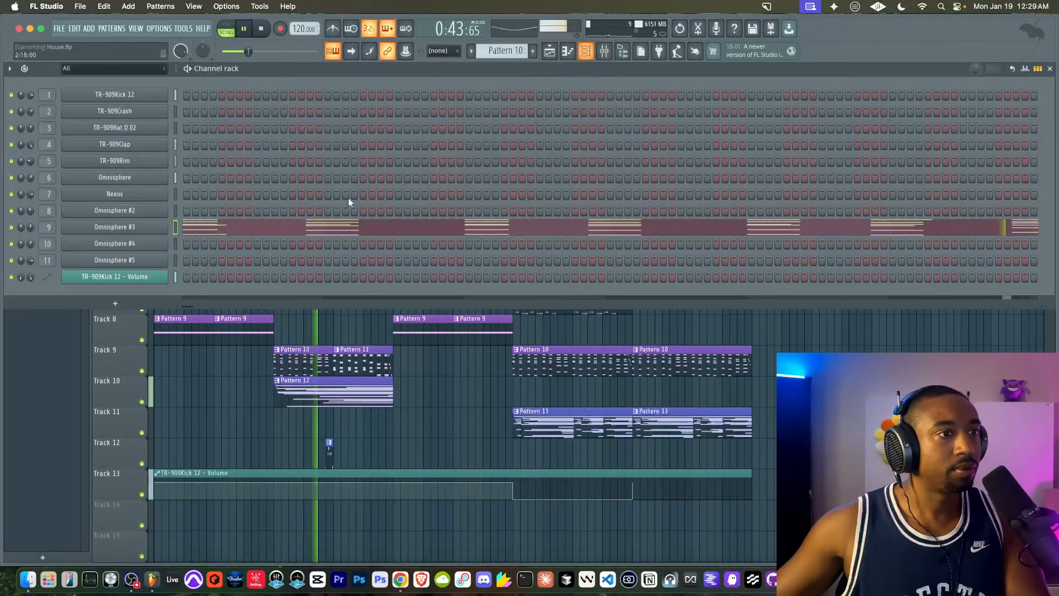
pyautogui.click(231, 398)
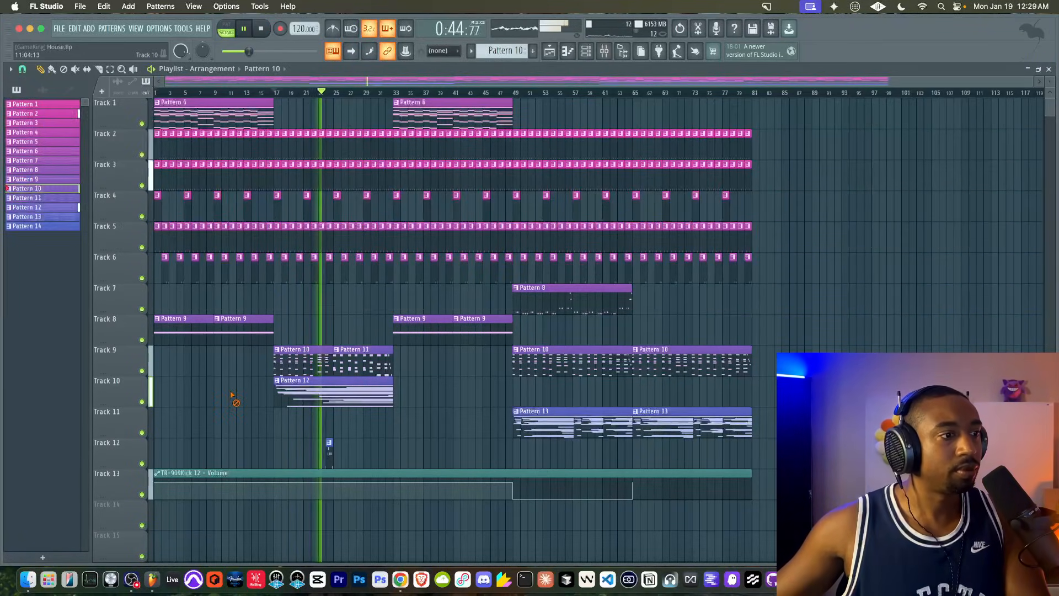
# - Open Pattern 12 in the piano roll, play it, and check which Keyscape patch its Omnisphere channel uses
pyautogui.doubleClick(321, 388)
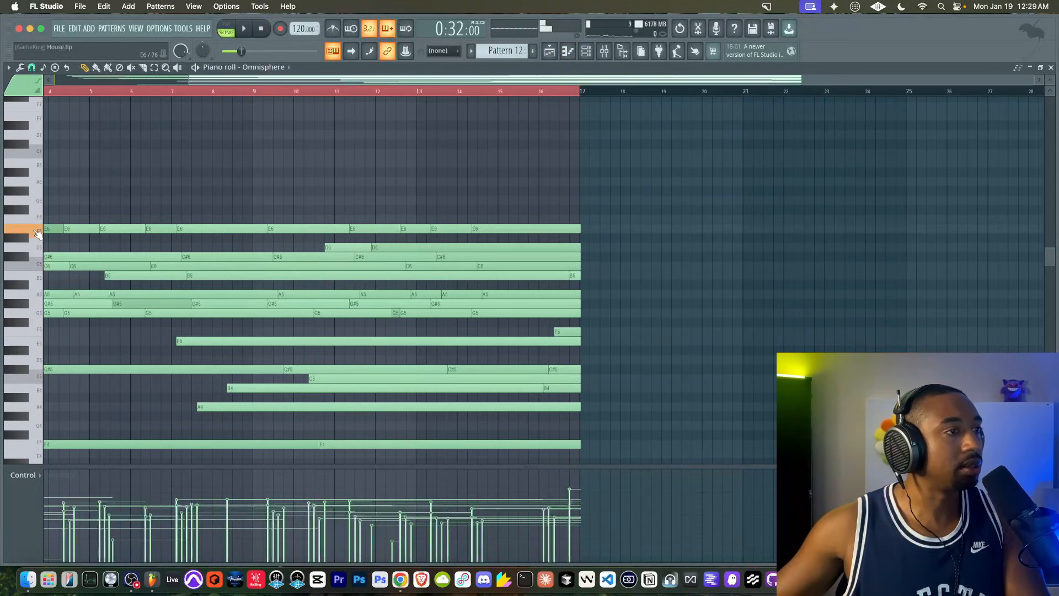
pyautogui.press('space')
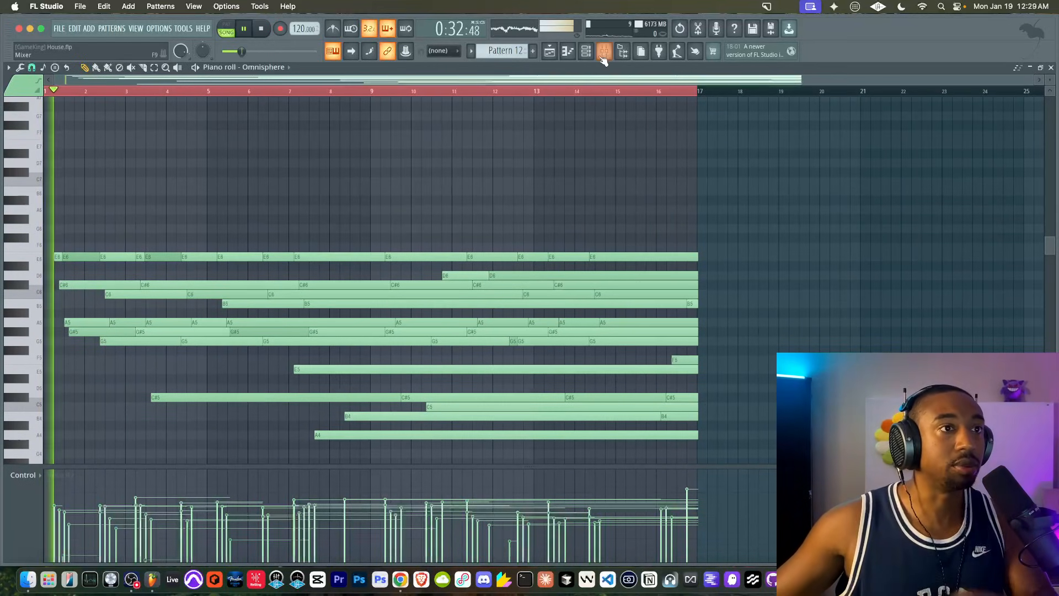
pyautogui.click(589, 53)
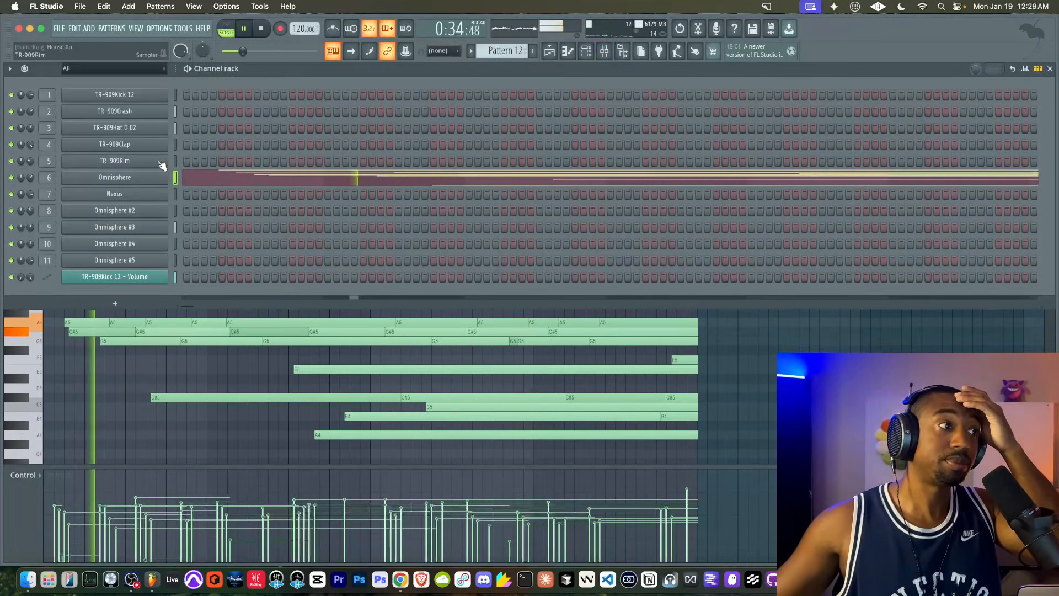
pyautogui.click(163, 177)
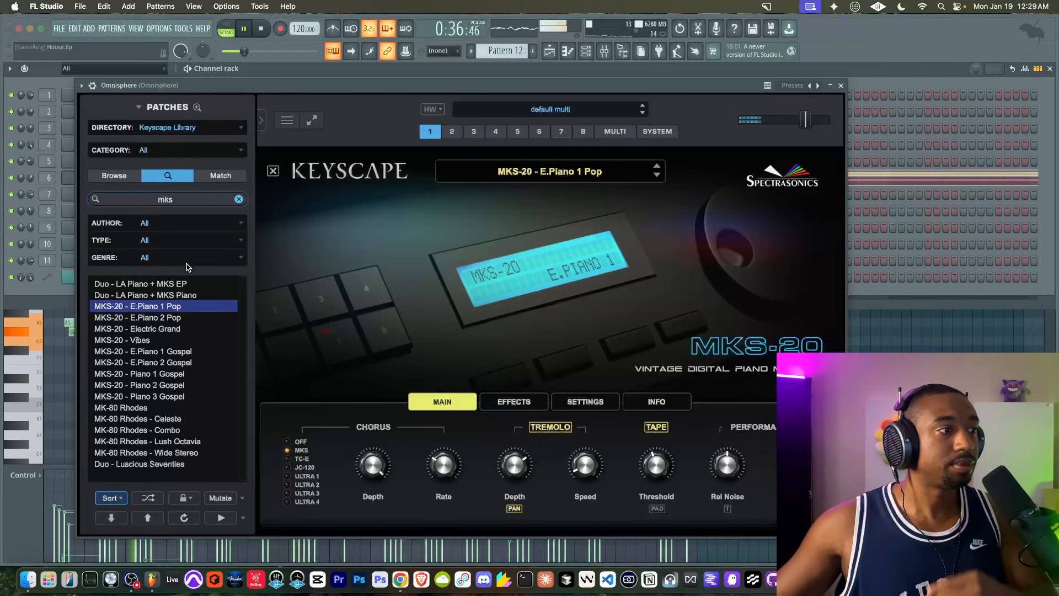
pyautogui.click(840, 85)
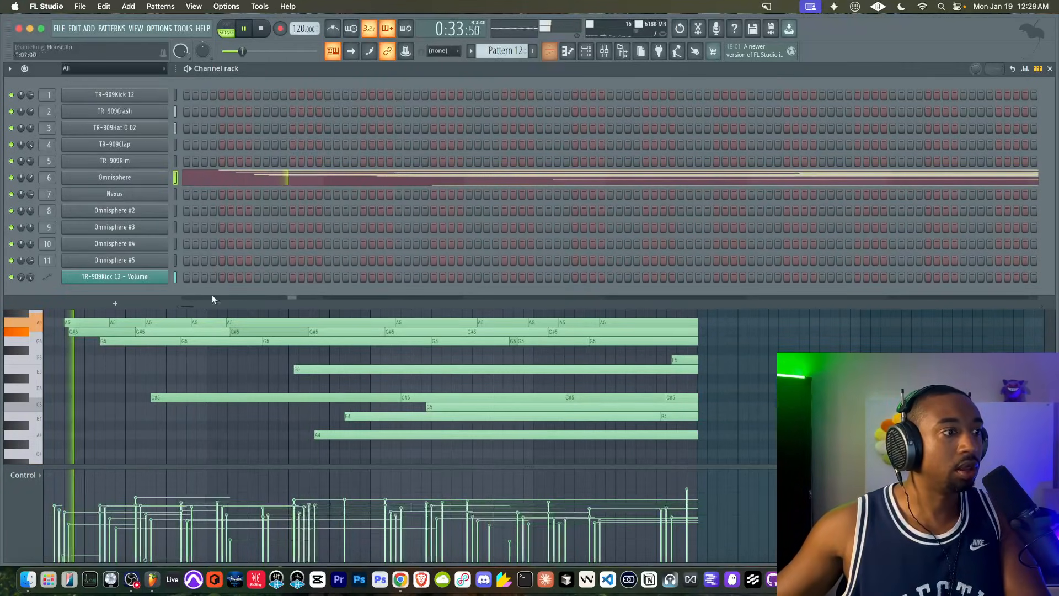
# - Listen through Pattern 12 in the piano roll and delete its two long F4 notes
pyautogui.click(20, 398)
pyautogui.press('space')
pyautogui.scroll(-8, 25, 462)
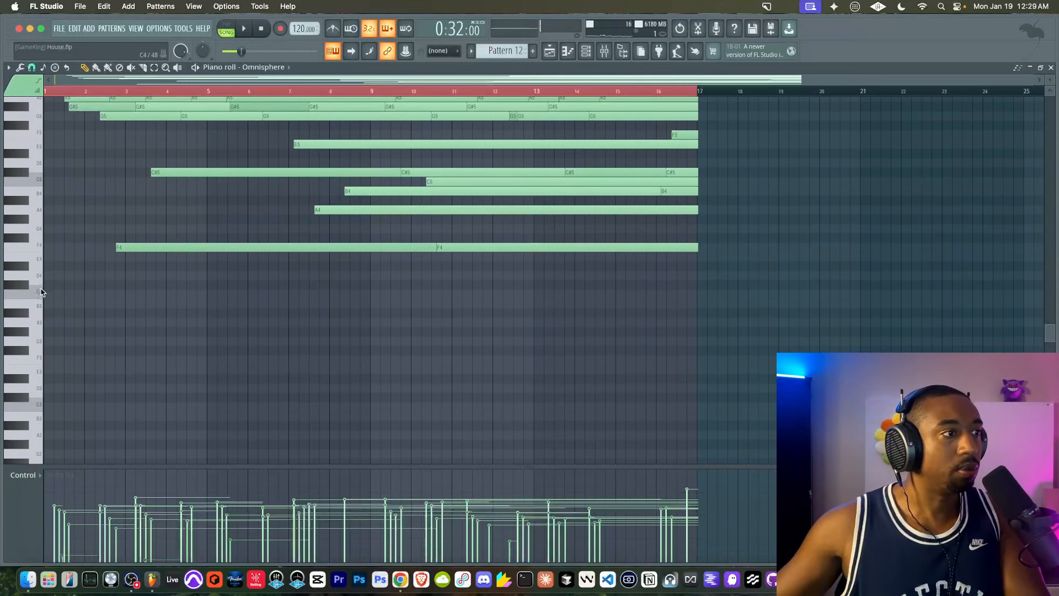
pyautogui.press('space')
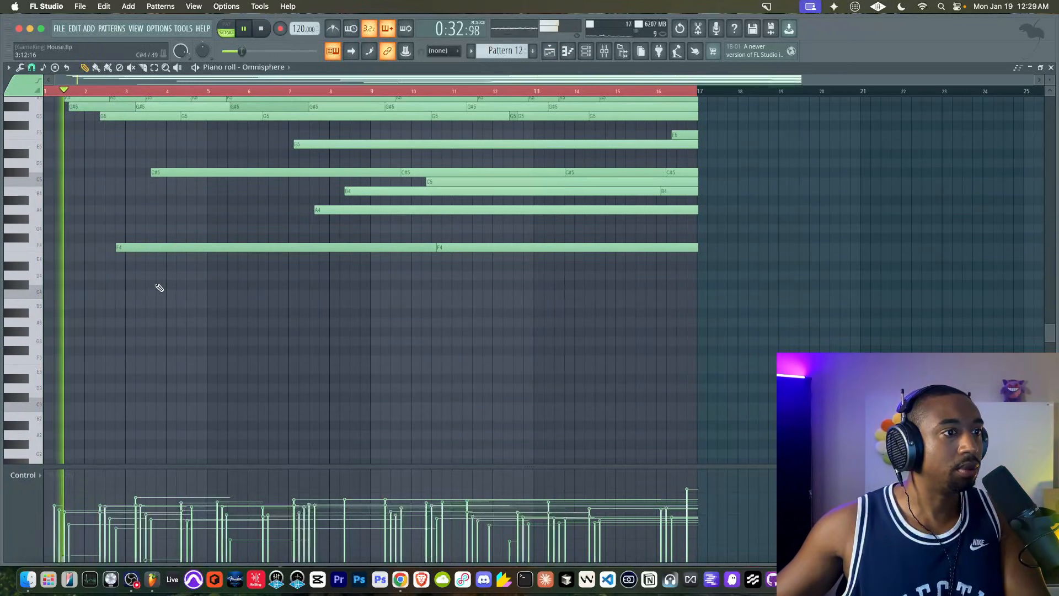
pyautogui.scroll(-2, 156, 287)
pyautogui.scroll(8, 166, 293)
pyautogui.scroll(-3, 173, 314)
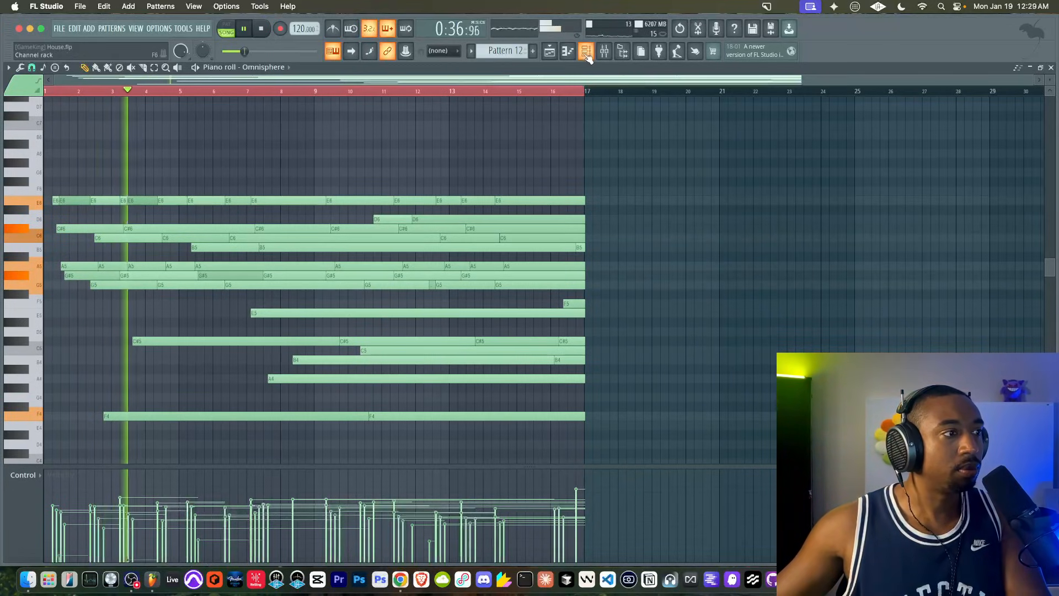
pyautogui.rightClick(190, 415)
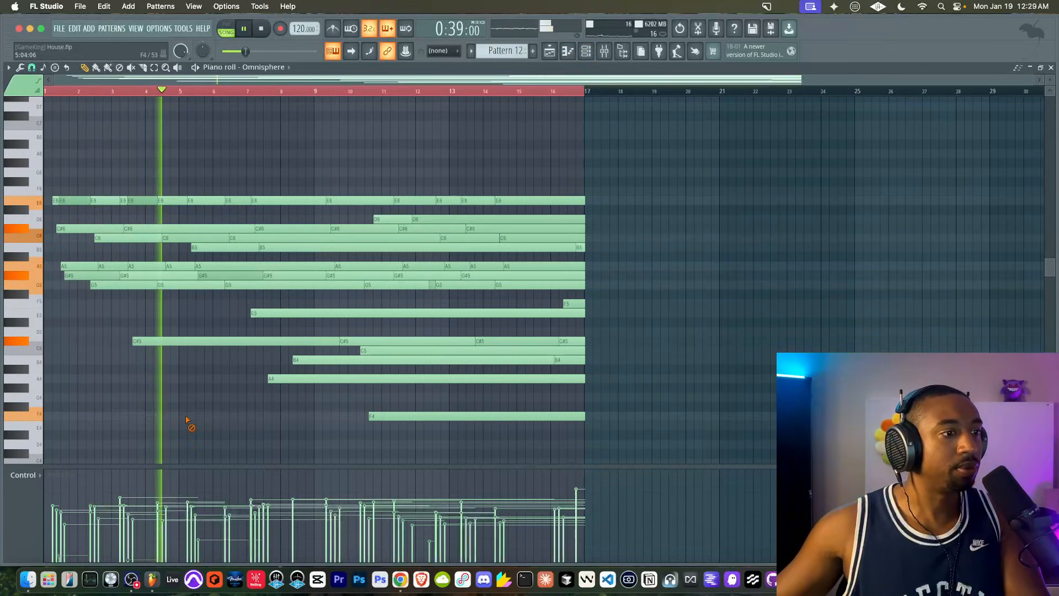
pyautogui.rightClick(403, 415)
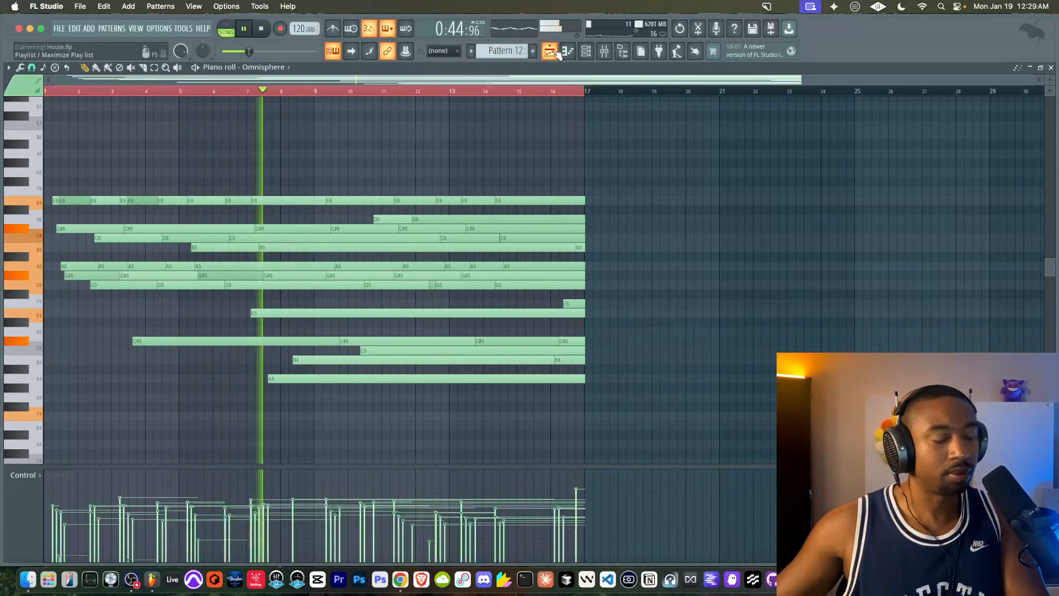
# - Return to the playlist, solo Track 9 together with Track 10, and play them from bar 17
pyautogui.click(587, 56)
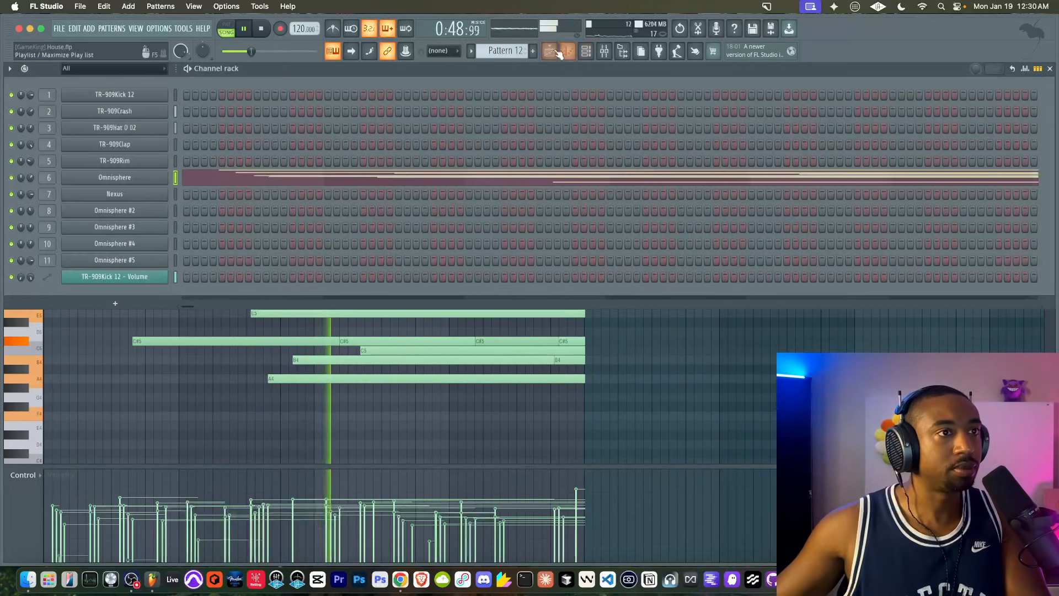
pyautogui.click(558, 51)
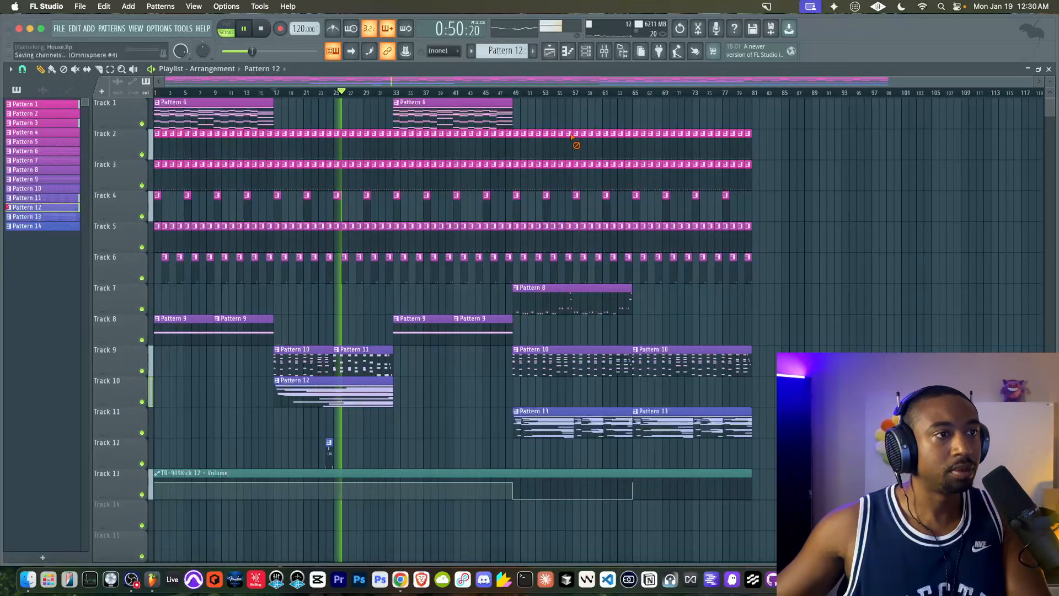
pyautogui.click(587, 52)
pyautogui.rightClick(410, 398)
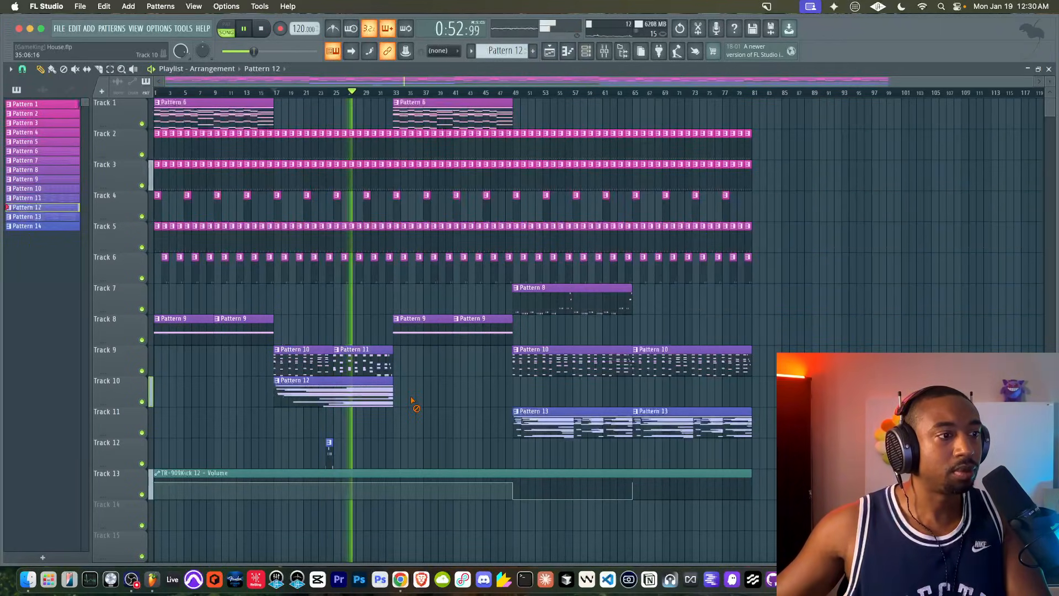
pyautogui.press('space')
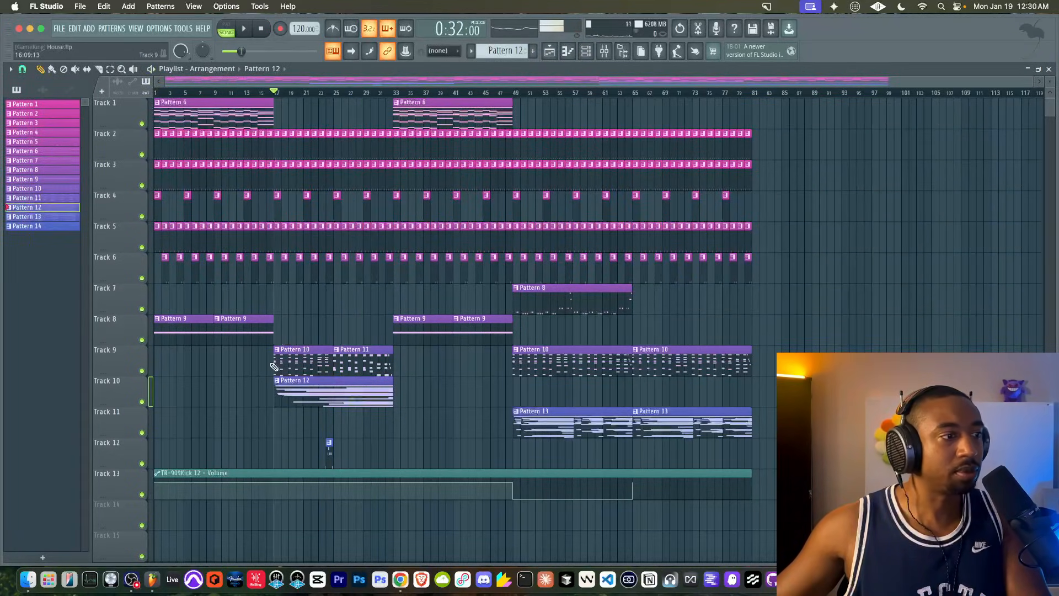
pyautogui.keyDown('ctrl'); pyautogui.click(142, 371); pyautogui.keyUp('ctrl')
pyautogui.click(142, 402)
pyautogui.press('space')
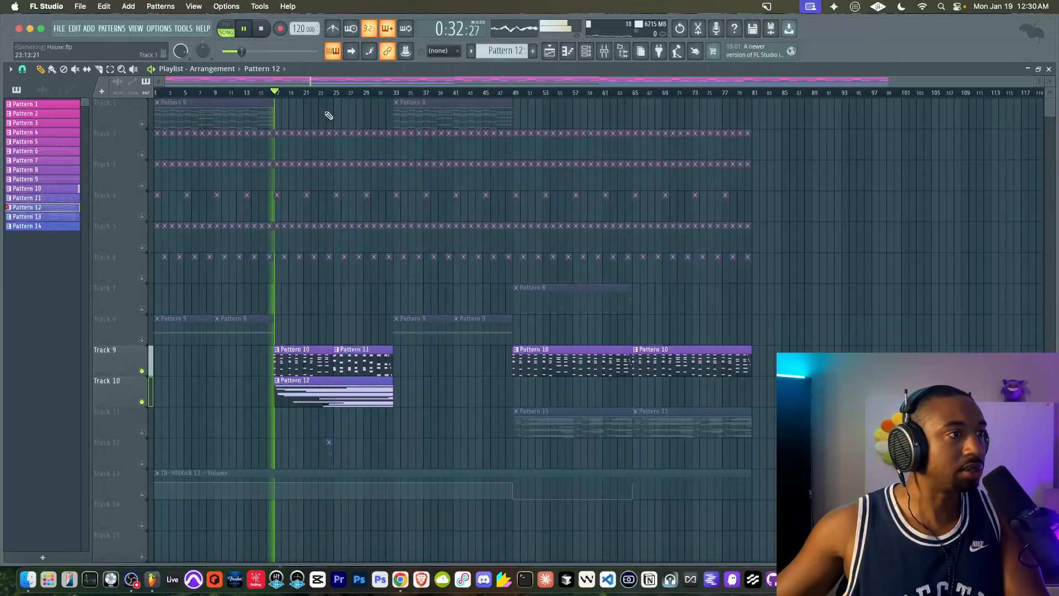
# - Reopen Pattern 12 in the piano roll, listen to it, and run the Remove Overlaps script on its notes
pyautogui.click(607, 53)
pyautogui.press('F9')
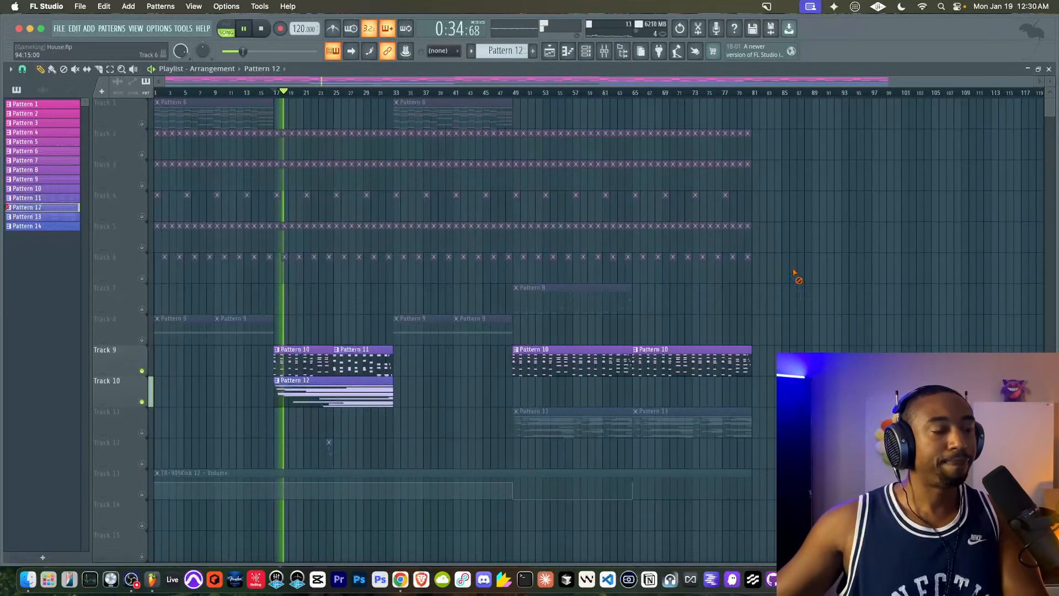
pyautogui.doubleClick(297, 391)
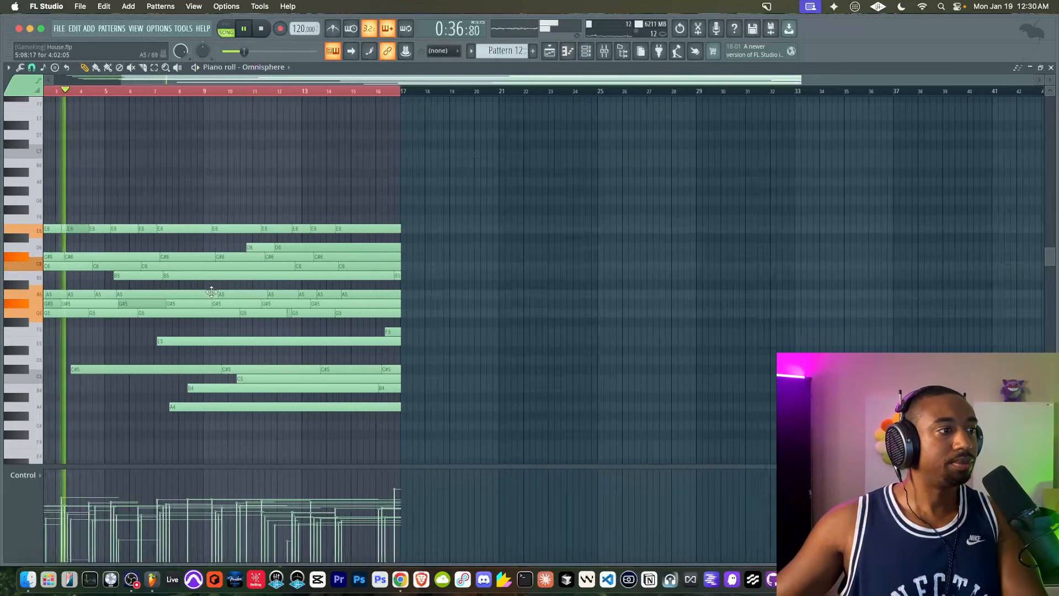
pyautogui.scroll(1, 188, 301)
pyautogui.scroll(3, 130, 322)
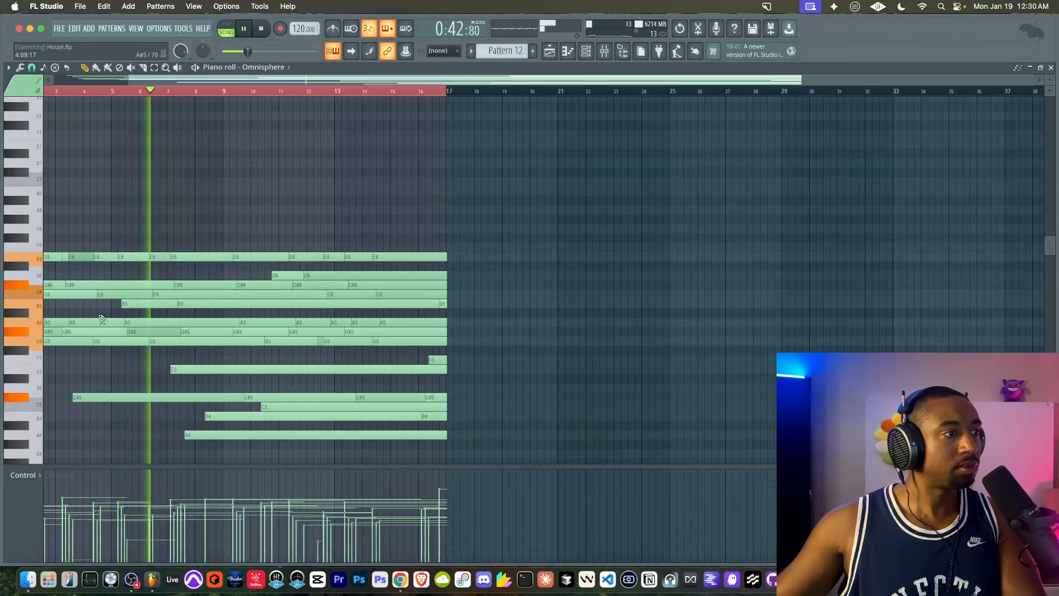
pyautogui.scroll(2, 103, 319)
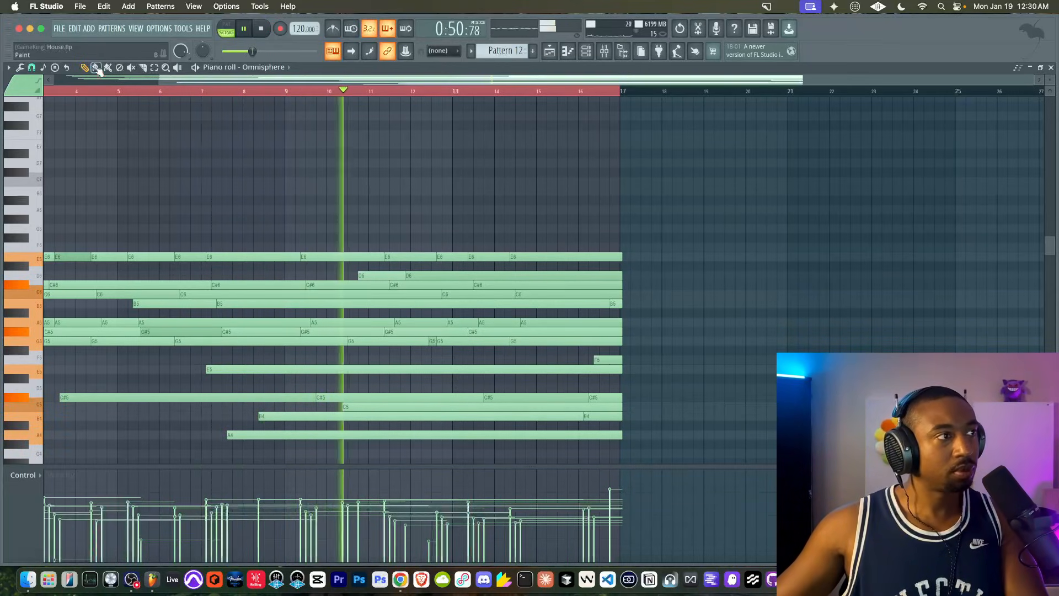
pyautogui.click(22, 69)
pyautogui.moveTo(66, 107)
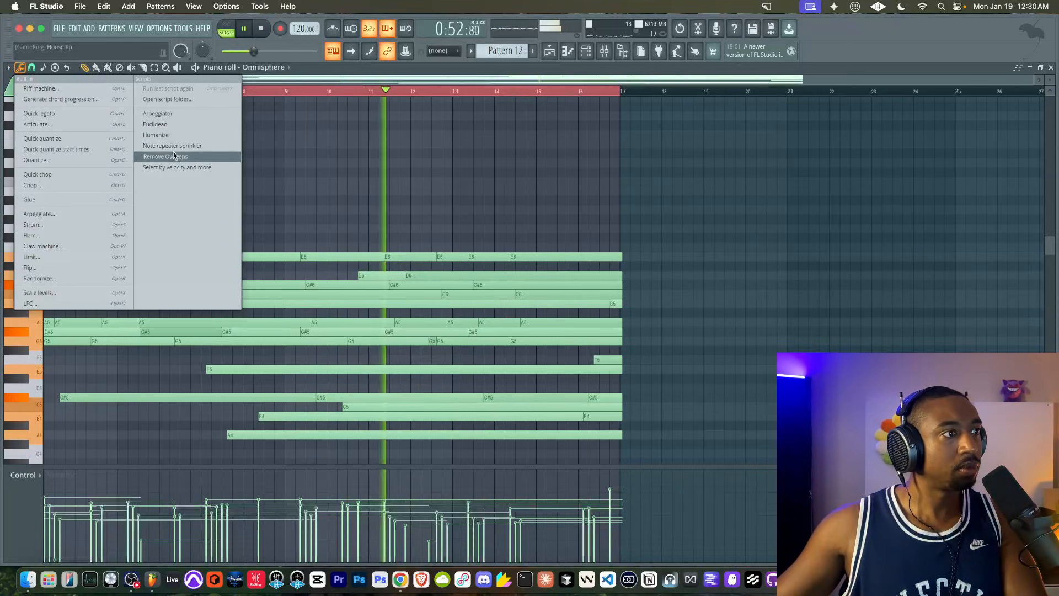
pyautogui.click(166, 154)
pyautogui.click(644, 336)
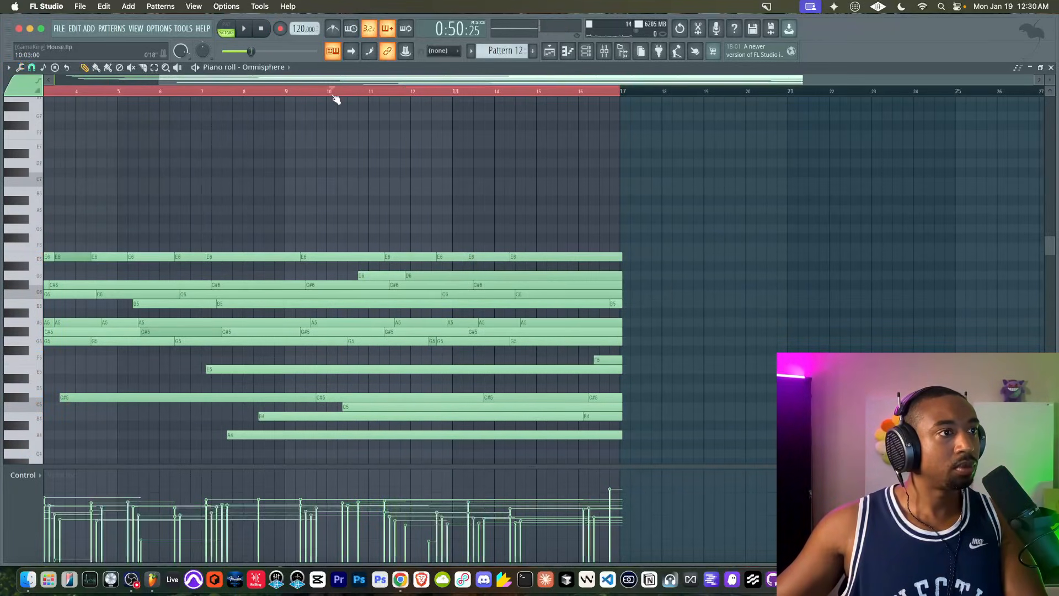
# - Replay Pattern 12 from bar 10 and delete the long C5 note starting just after that bar
pyautogui.press('space')
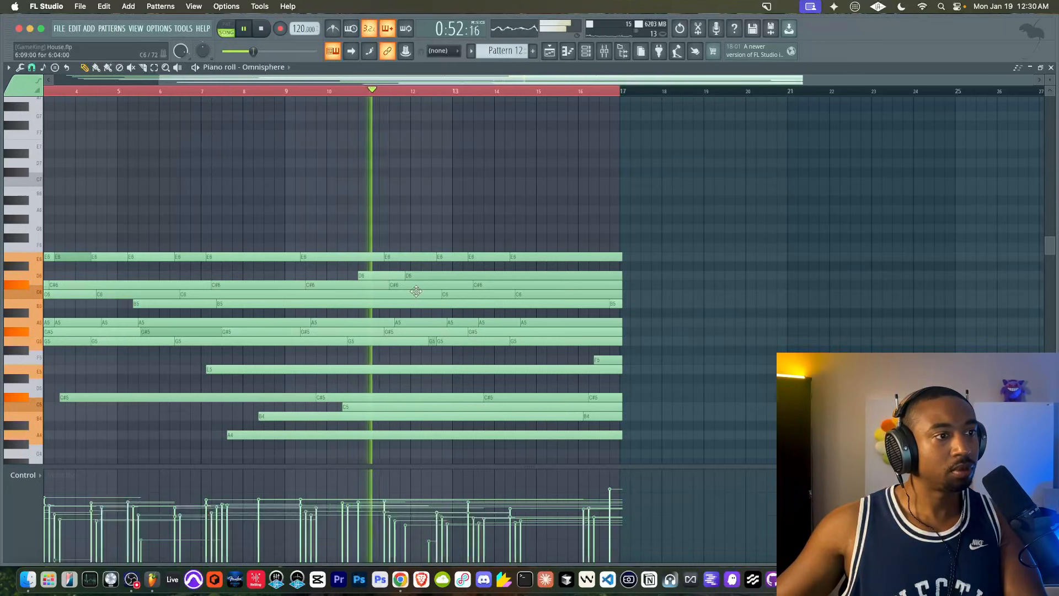
pyautogui.press('space')
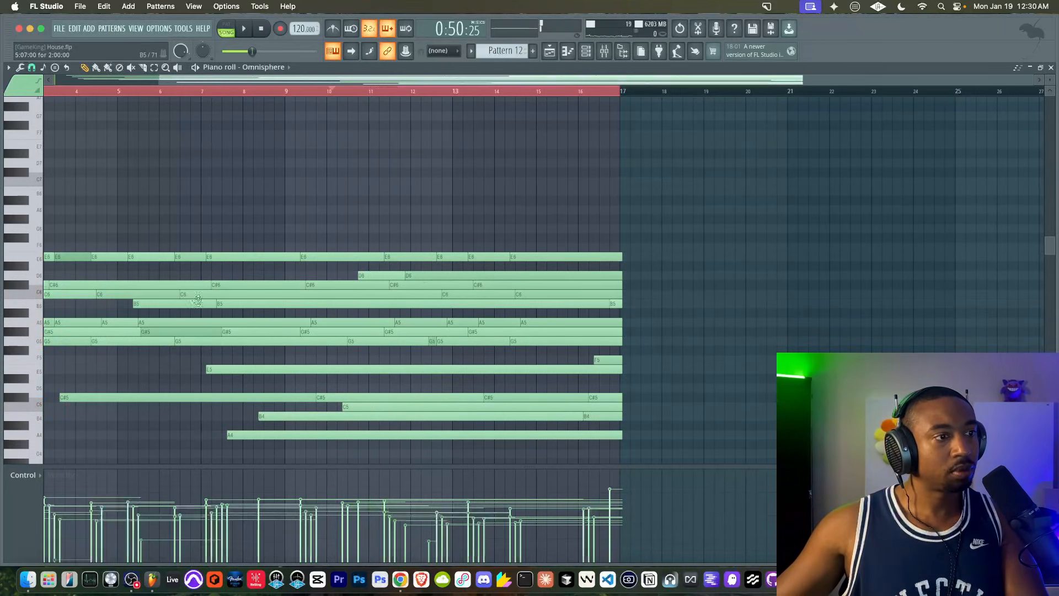
pyautogui.rightClick(385, 407)
pyautogui.press('space')
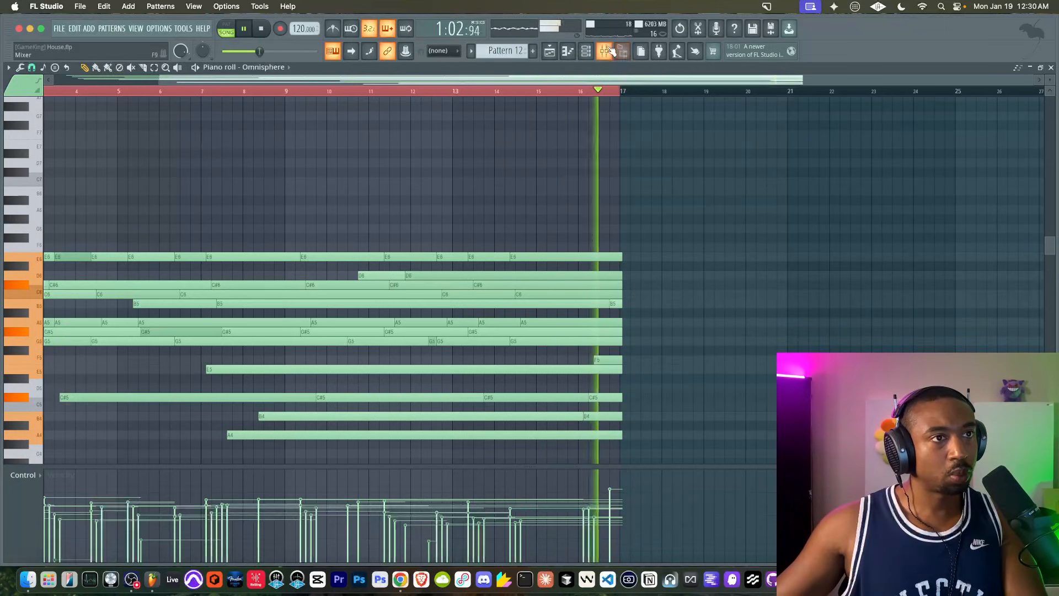
# - Return to the playlist, turn off track soloing so every track sounds, and play the song from bar 17
pyautogui.press('F9')
pyautogui.press('space')
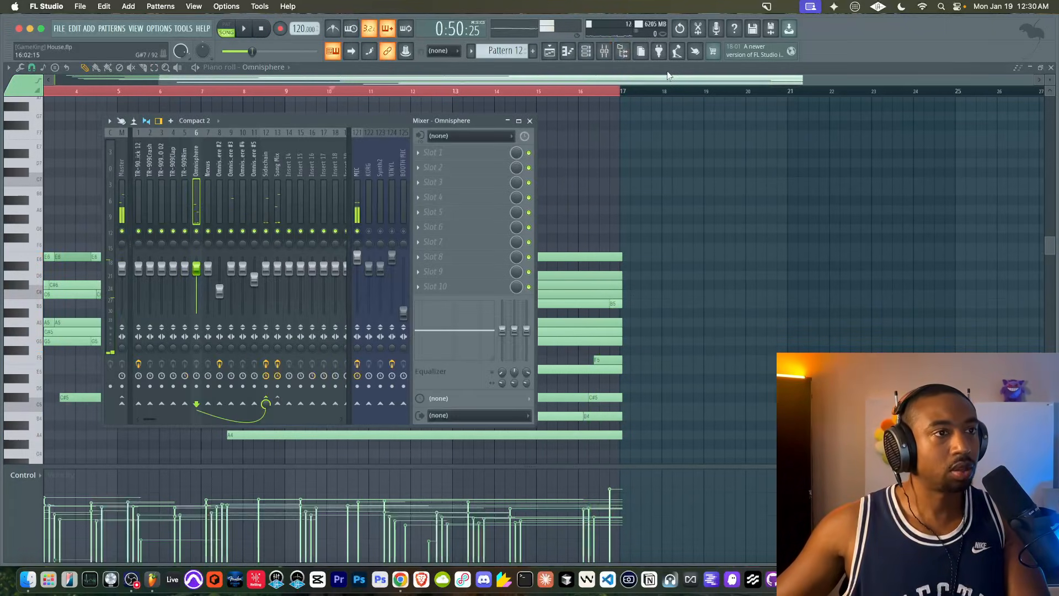
pyautogui.click(550, 51)
pyautogui.rightClick(144, 400)
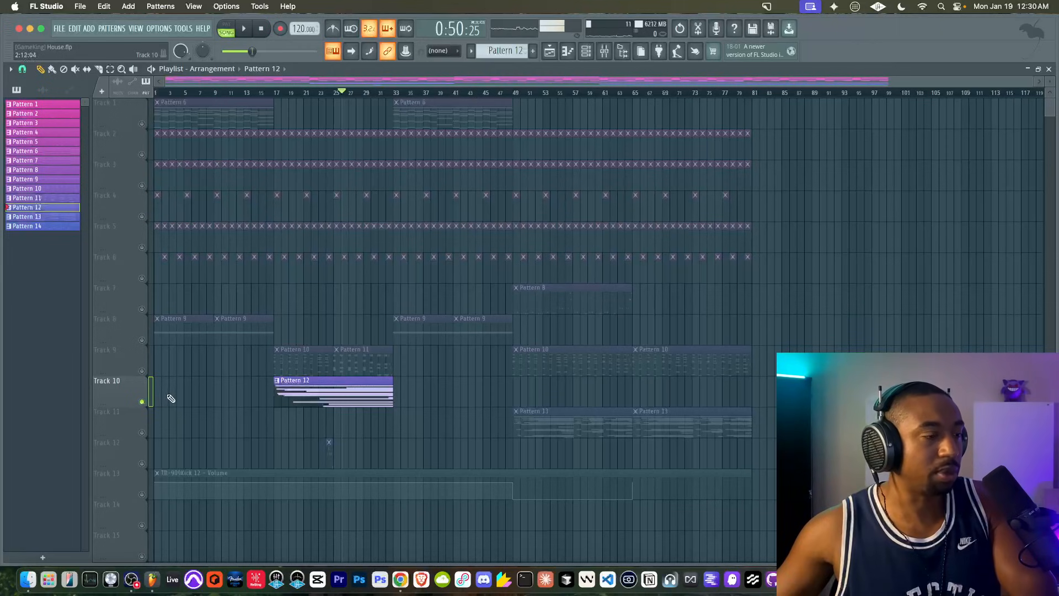
pyautogui.rightClick(143, 401)
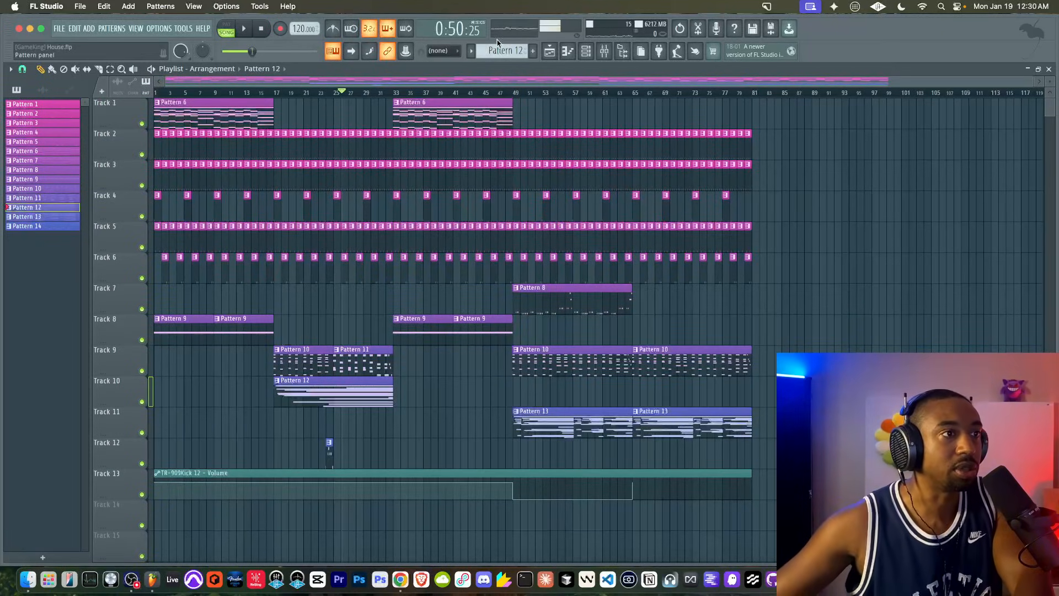
pyautogui.press('space')
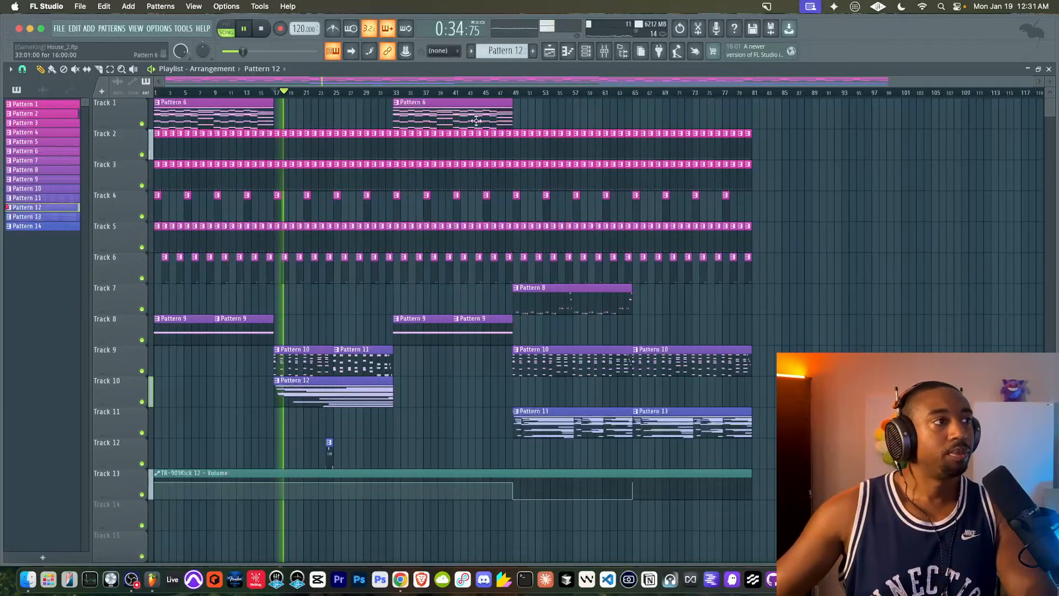
# - Stop playback, clone the Omnisphere channel in the channel rack, and move Pattern 12's notes to the clone
pyautogui.click(585, 51)
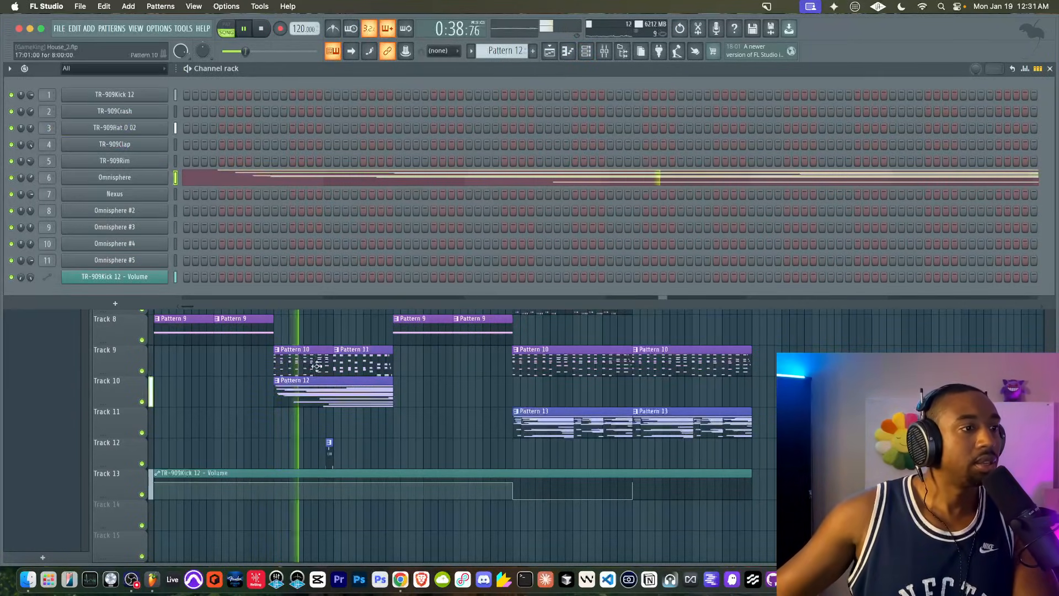
pyautogui.press('F6')
pyautogui.press('space')
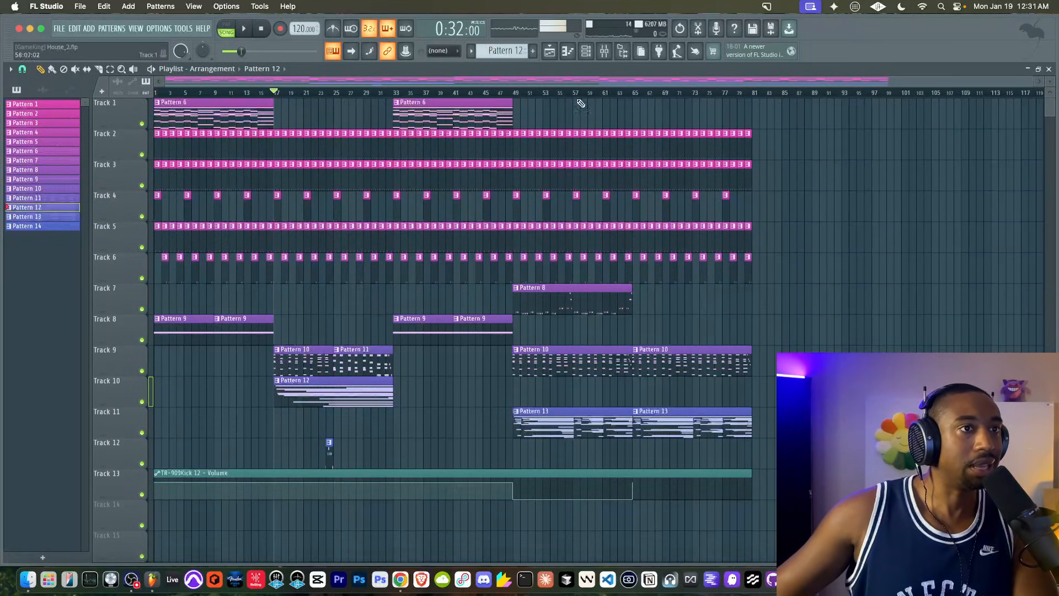
pyautogui.click(585, 56)
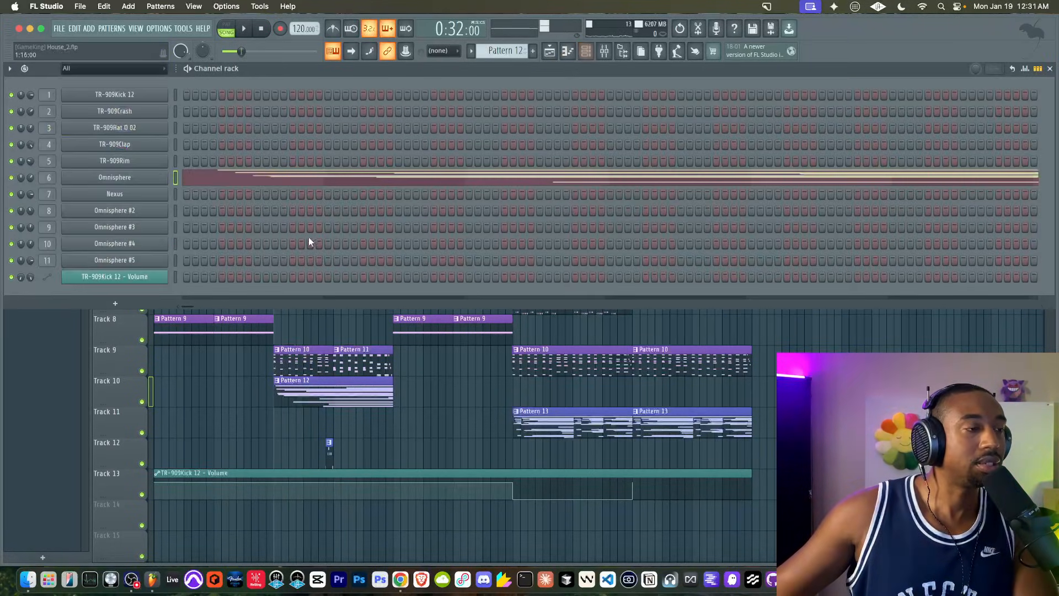
pyautogui.rightClick(149, 182)
pyautogui.click(172, 191)
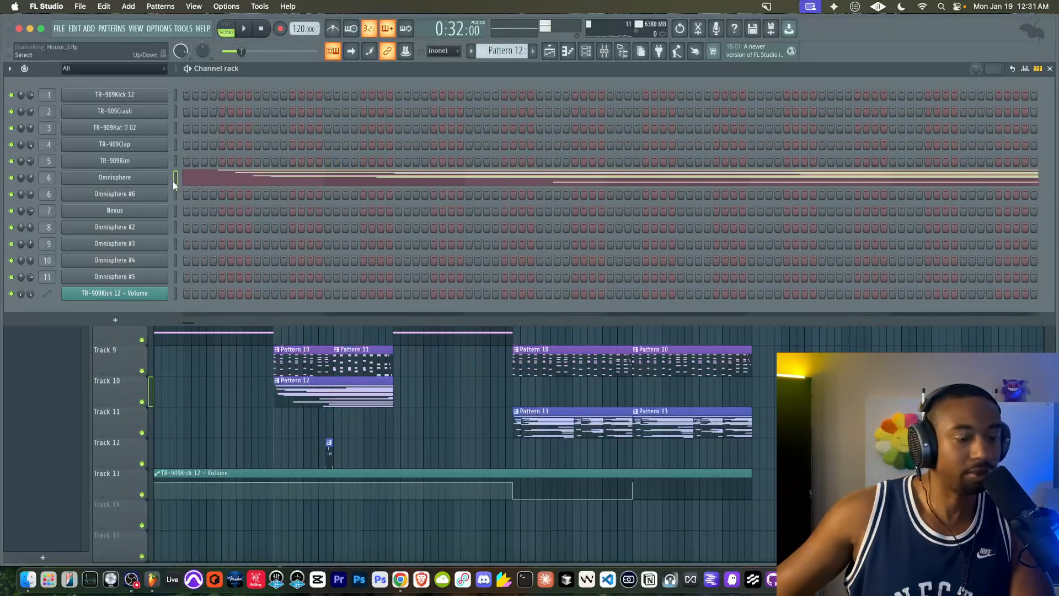
# - Load the Double Felt Grand patch from the Keyscape Library into Omnisphere #6 and close its plugin window
pyautogui.click(151, 197)
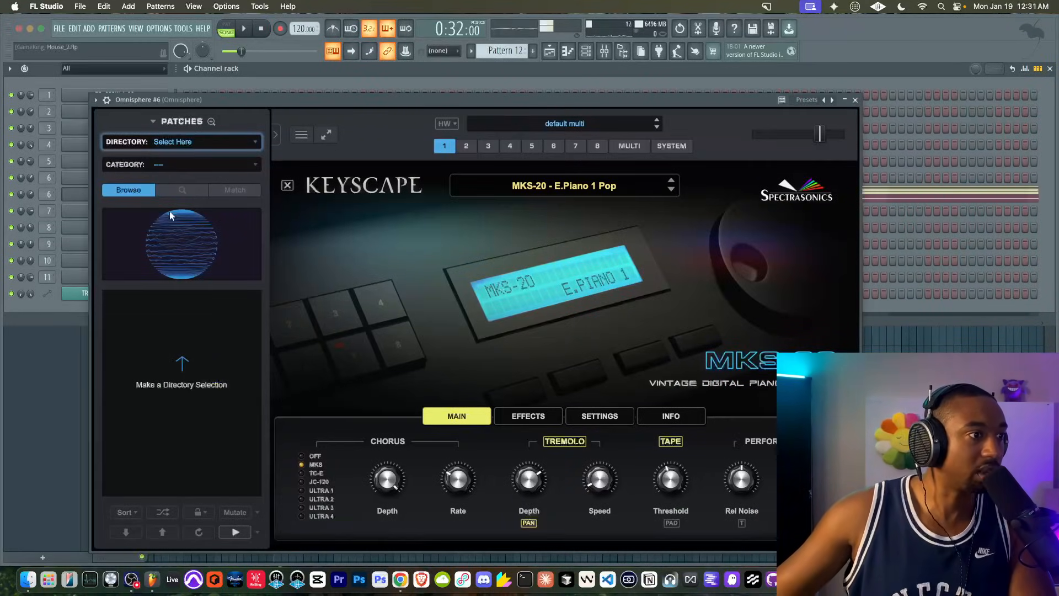
pyautogui.click(171, 143)
pyautogui.moveTo(193, 421)
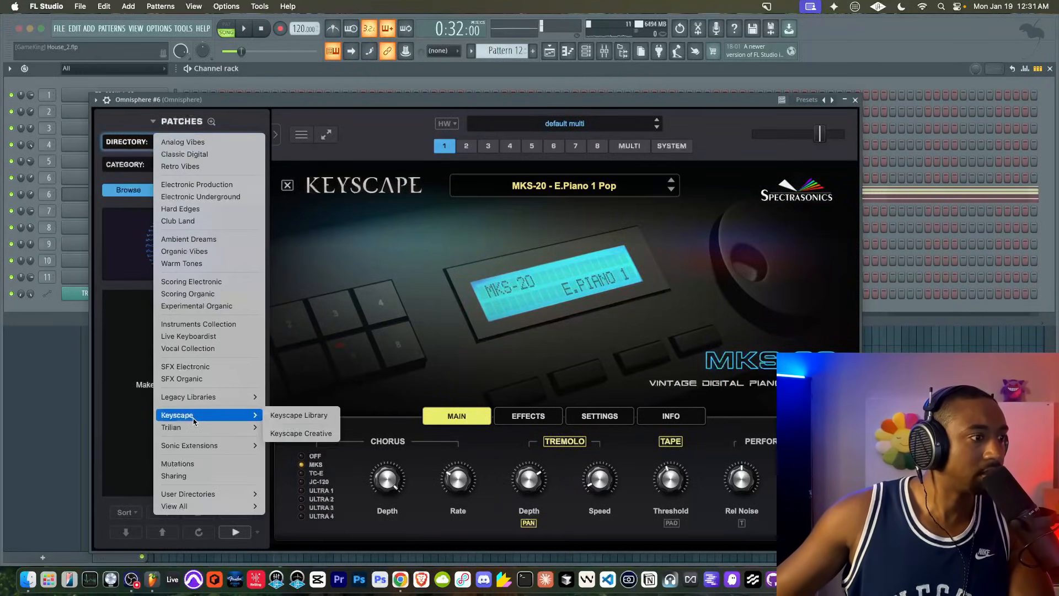
pyautogui.click(277, 421)
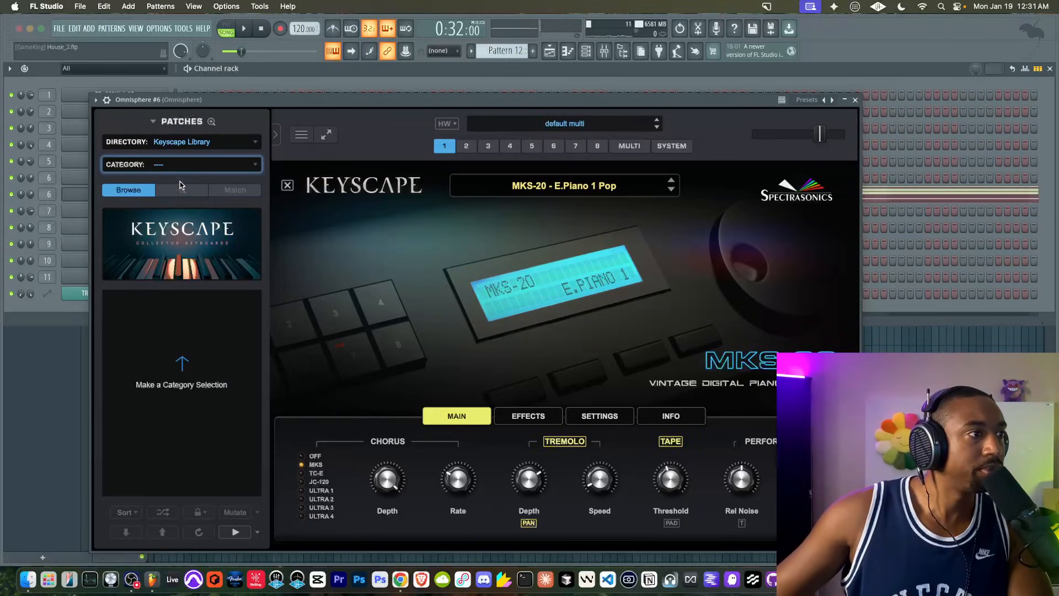
pyautogui.scroll(15, 170, 407)
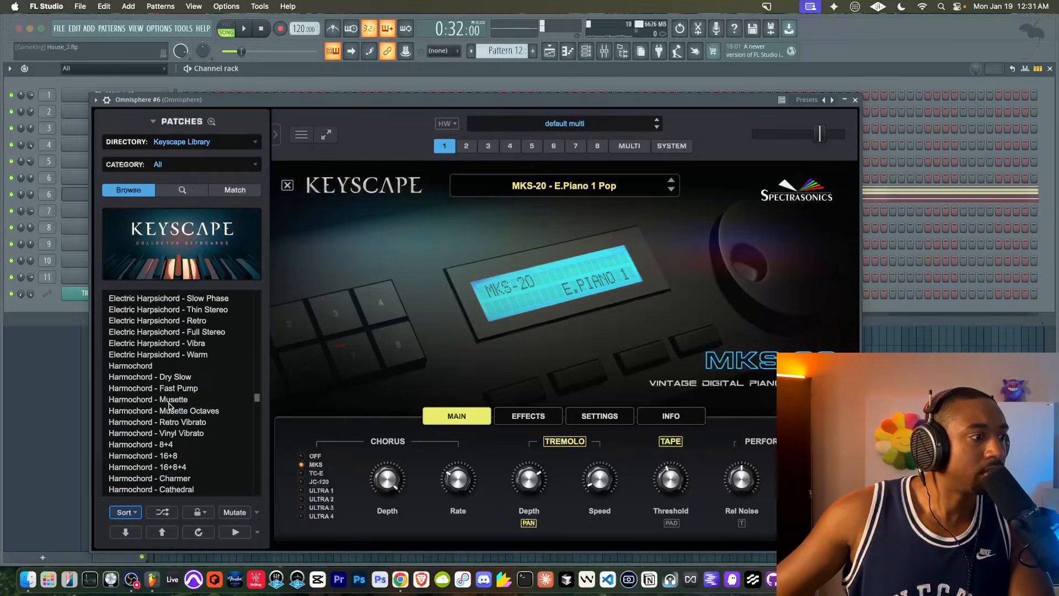
pyautogui.scroll(20, 170, 407)
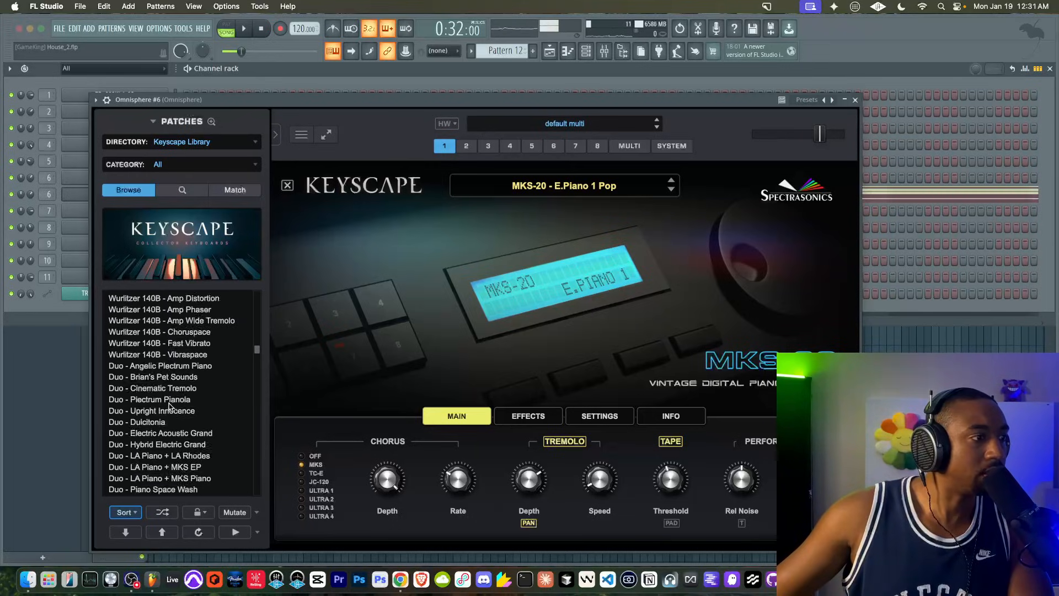
pyautogui.scroll(20, 170, 407)
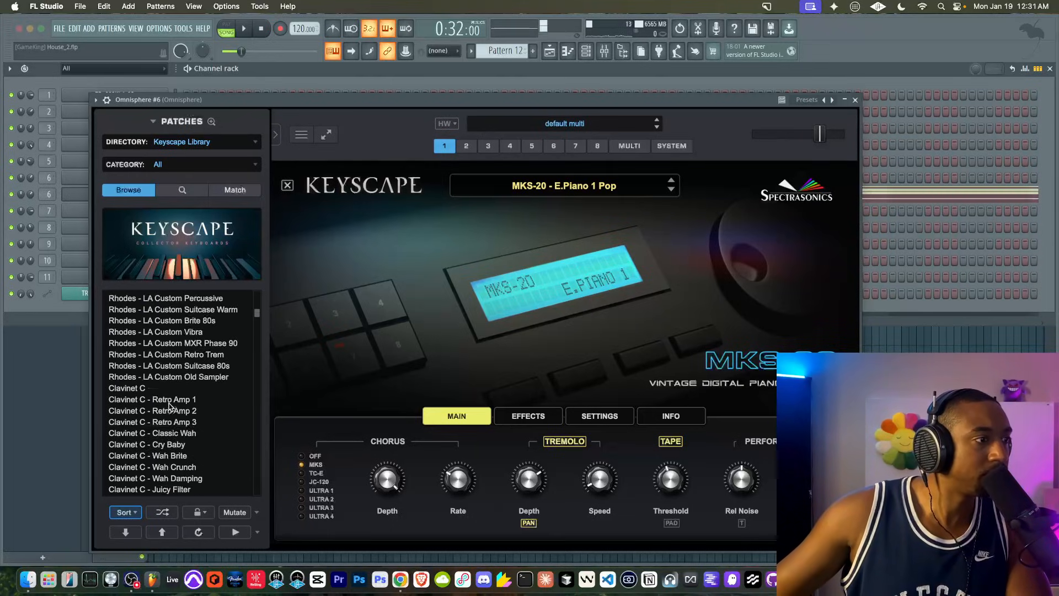
pyautogui.click(154, 434)
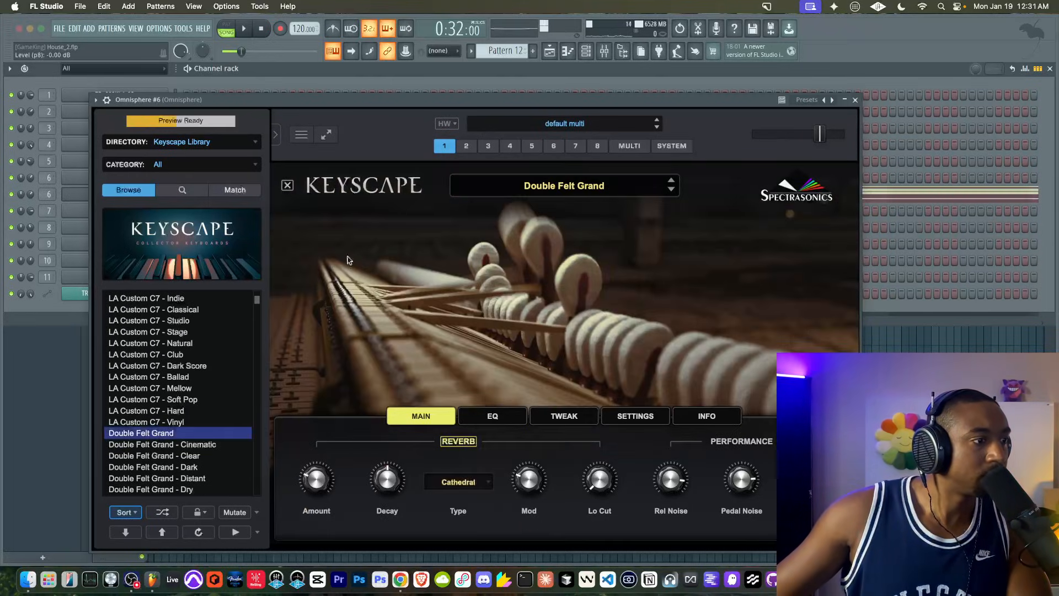
pyautogui.click(855, 100)
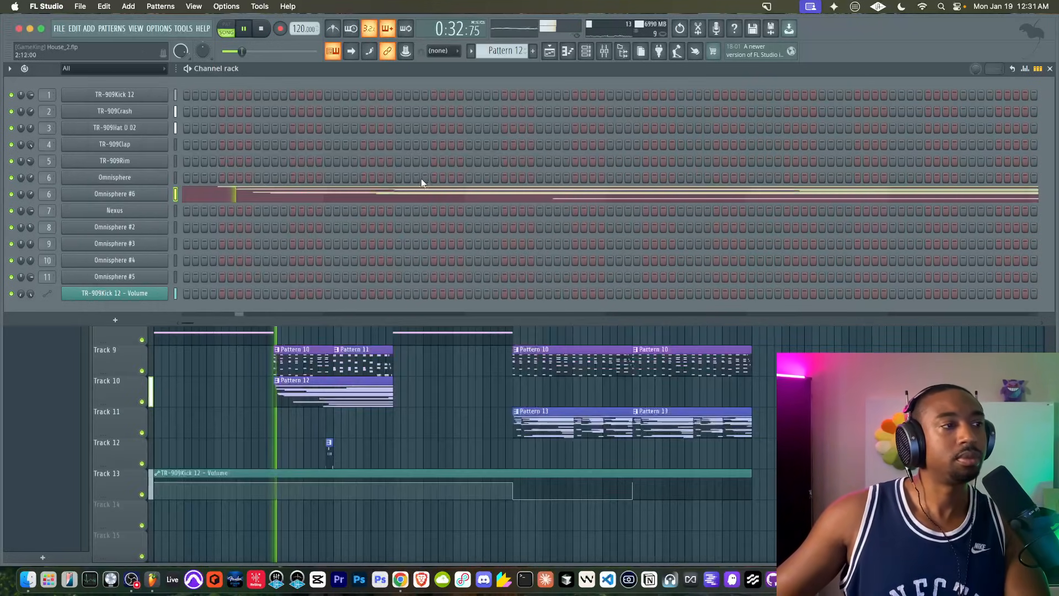
# - Check the mixer levels and the Omnisphere #6 channel volume while the song plays from bar 17
pyautogui.press('F6')
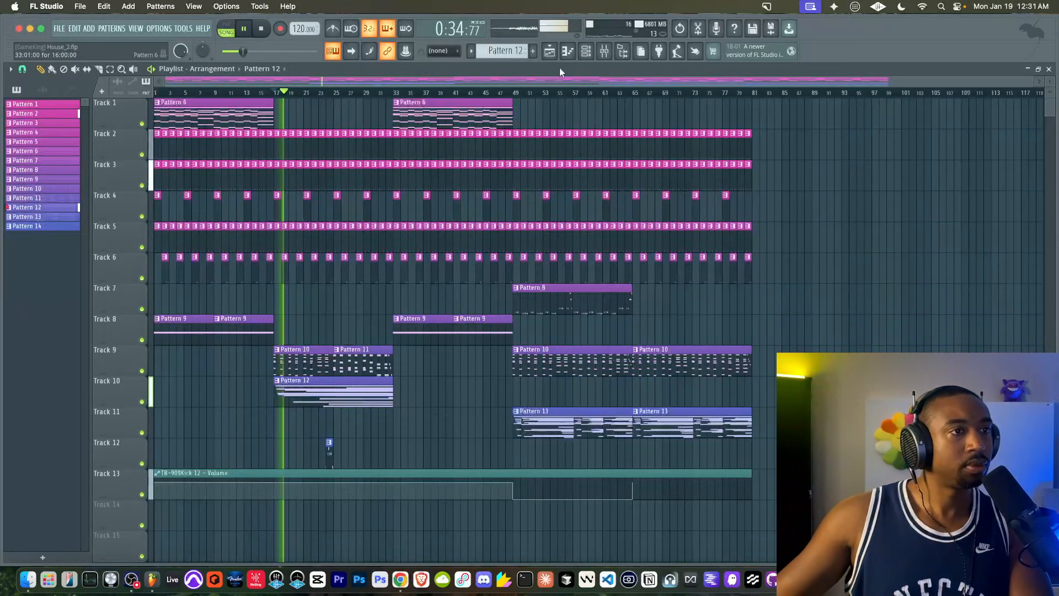
pyautogui.press('F9')
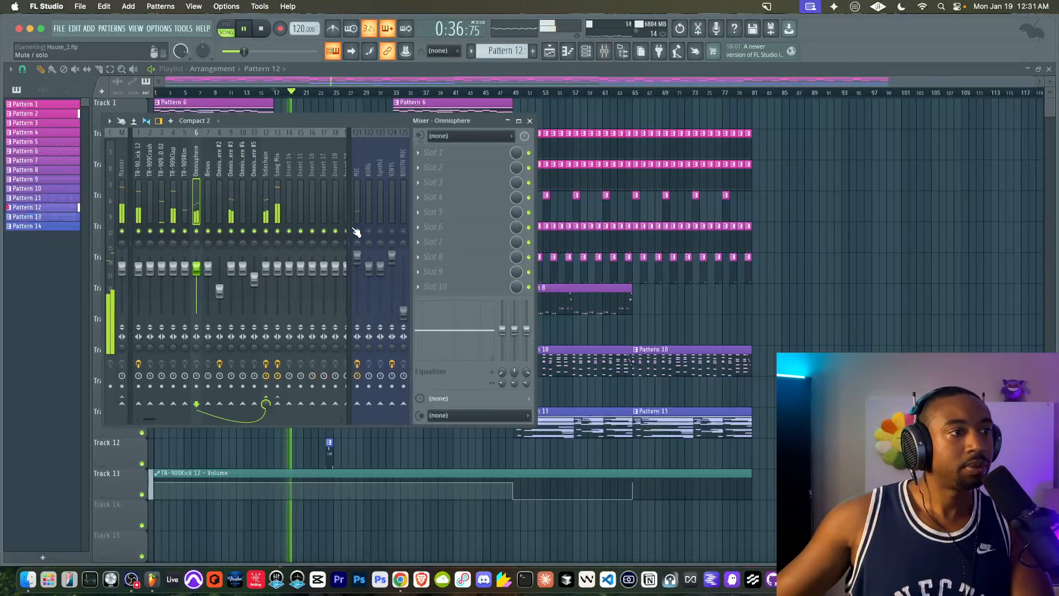
pyautogui.press('F9')
pyautogui.press('F6')
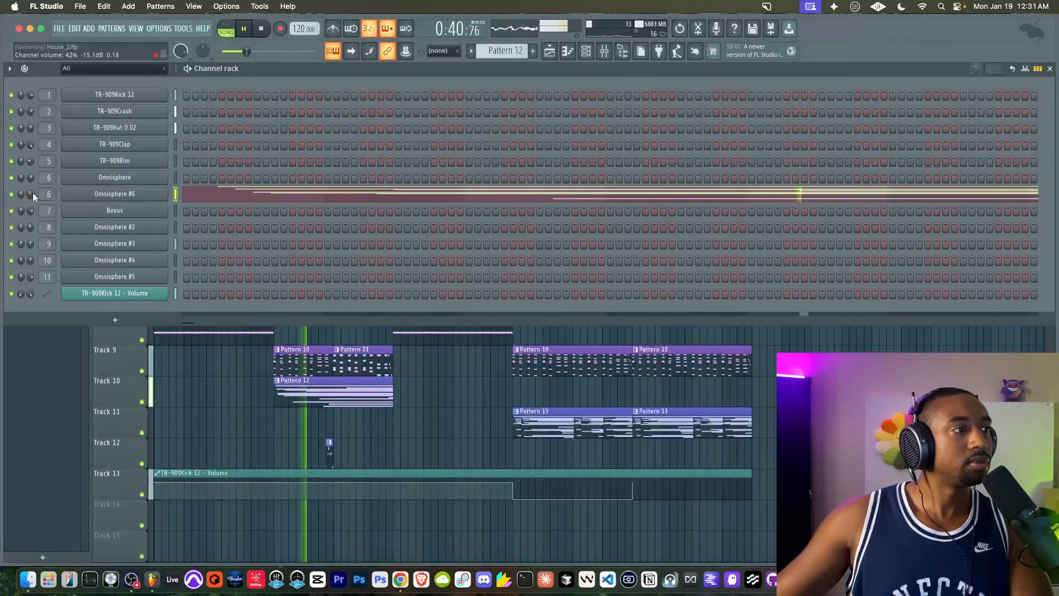
# - Slightly raise the attack of the Fruity Limiter on the Sidechain mixer track, and check the mixer again
pyautogui.click(604, 51)
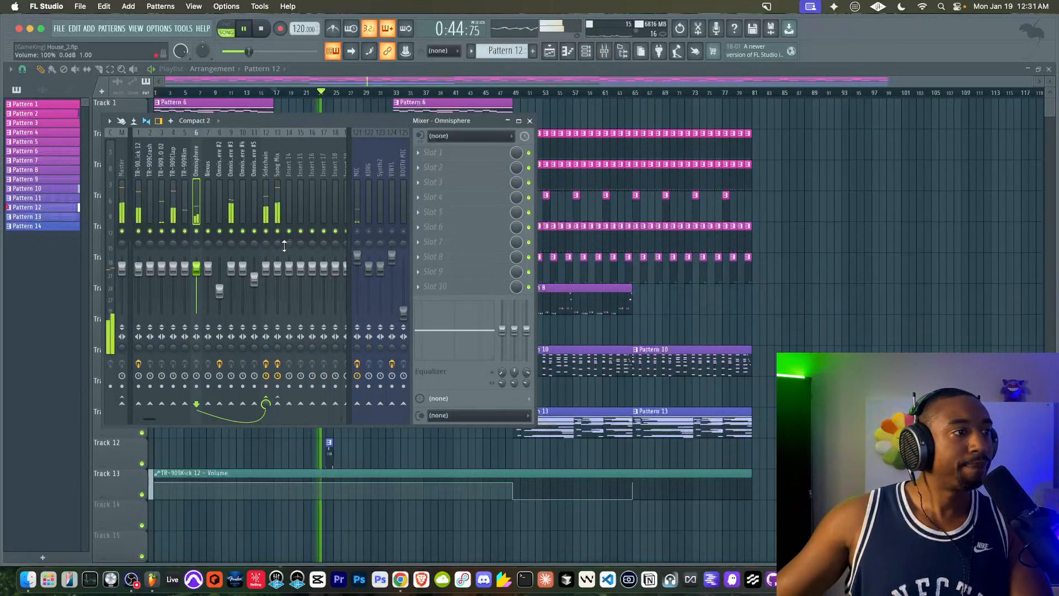
pyautogui.click(270, 217)
pyautogui.click(467, 154)
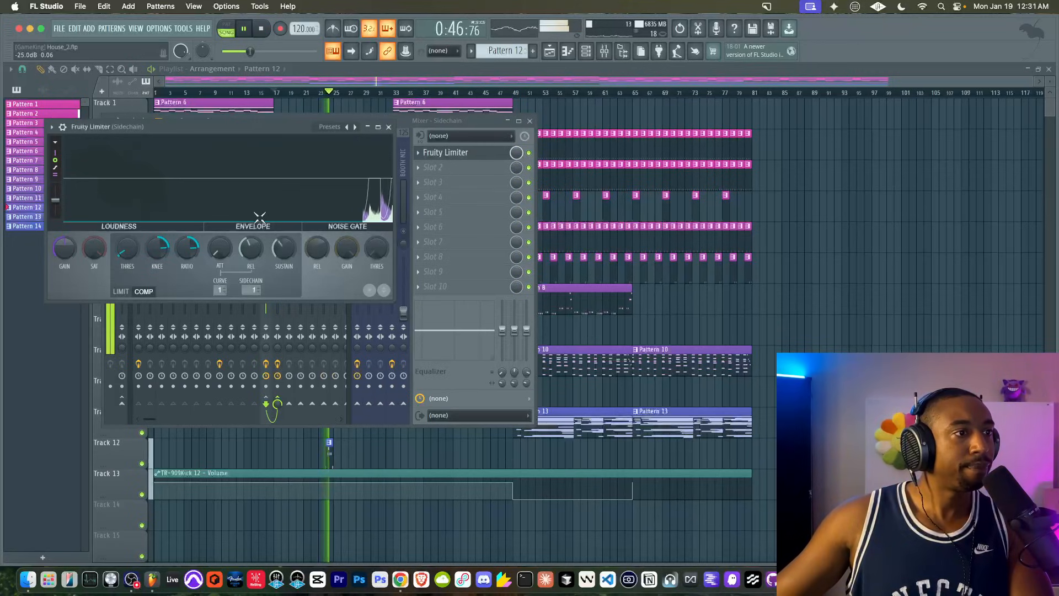
pyautogui.rightClick(217, 251)
pyautogui.click(223, 260)
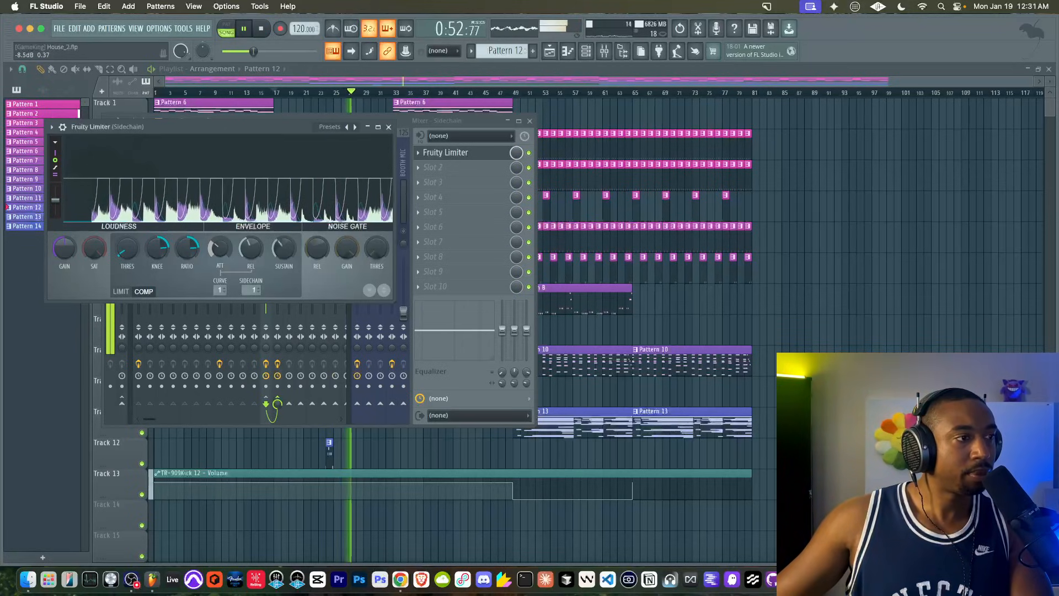
pyautogui.click(815, 273)
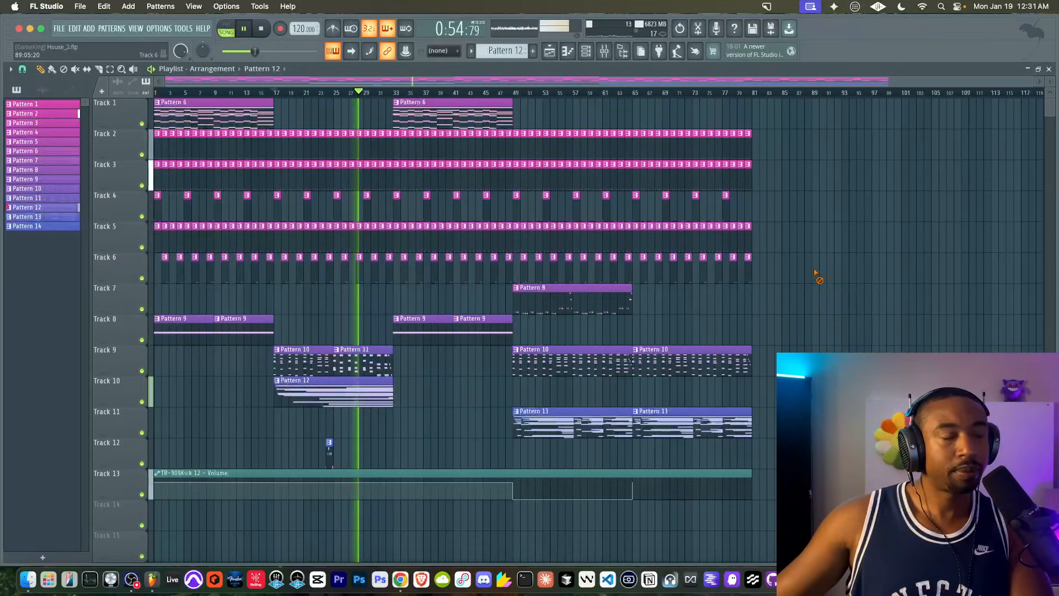
pyautogui.click(605, 52)
pyautogui.click(751, 304)
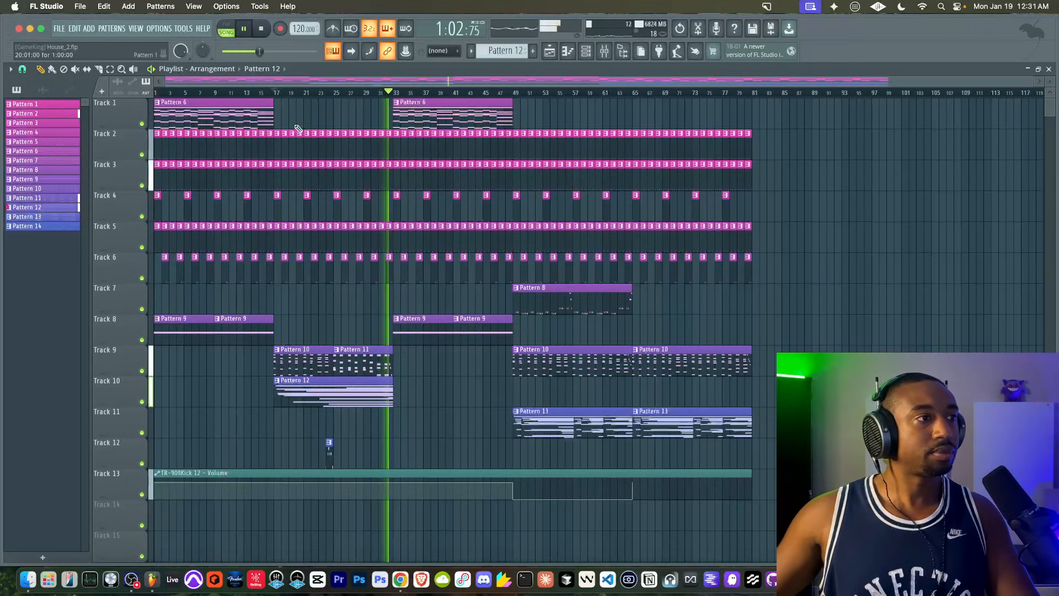
# - Duplicate the first Pattern 6 clip on Track 1 to bar 17 and play from just before it
pyautogui.click(211, 113)
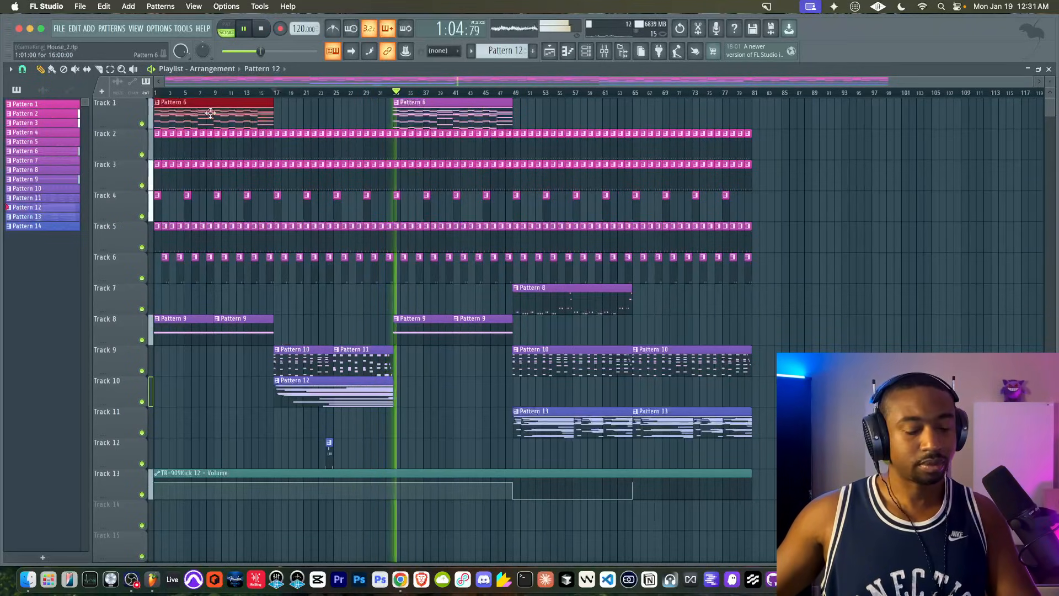
pyautogui.press('super+b')
pyautogui.click(273, 92)
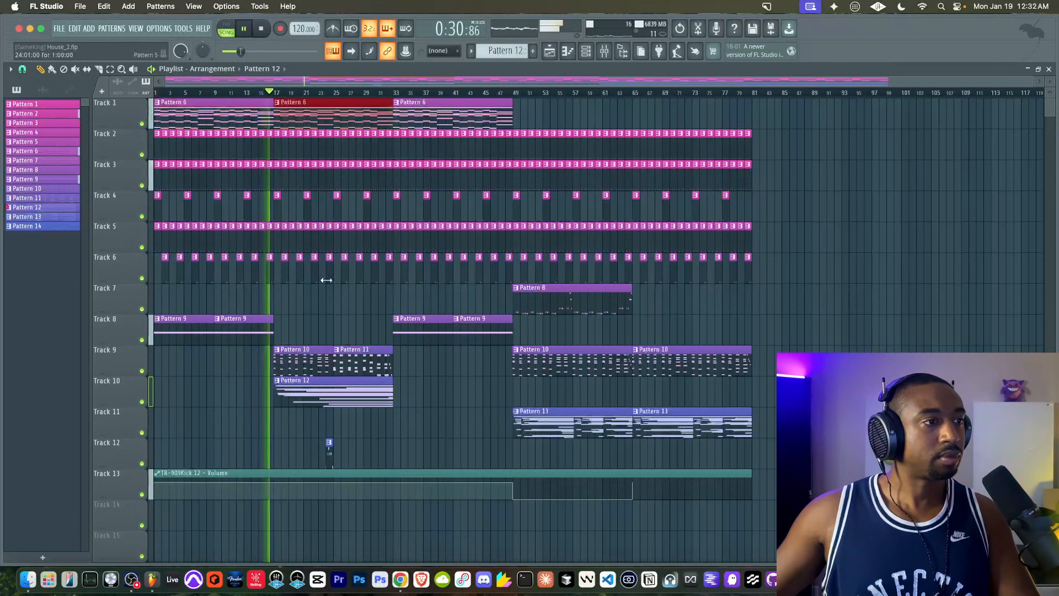
# - Lower the Omnisphere #6 channel volume to 26% in the channel rack
pyautogui.keyDown('super'); pyautogui.click(328, 318); pyautogui.keyUp('super')
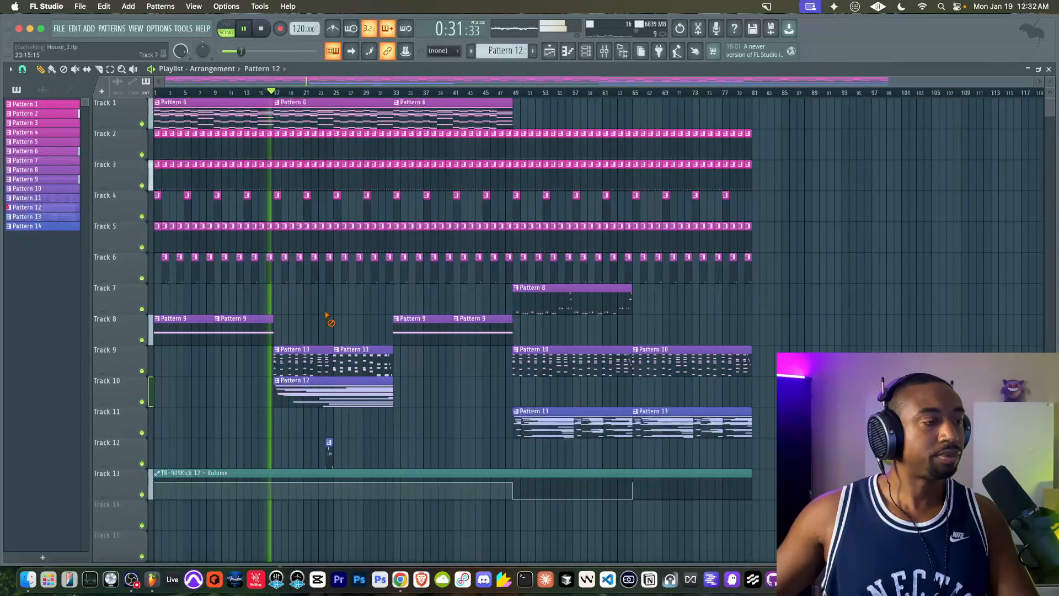
pyautogui.click(585, 52)
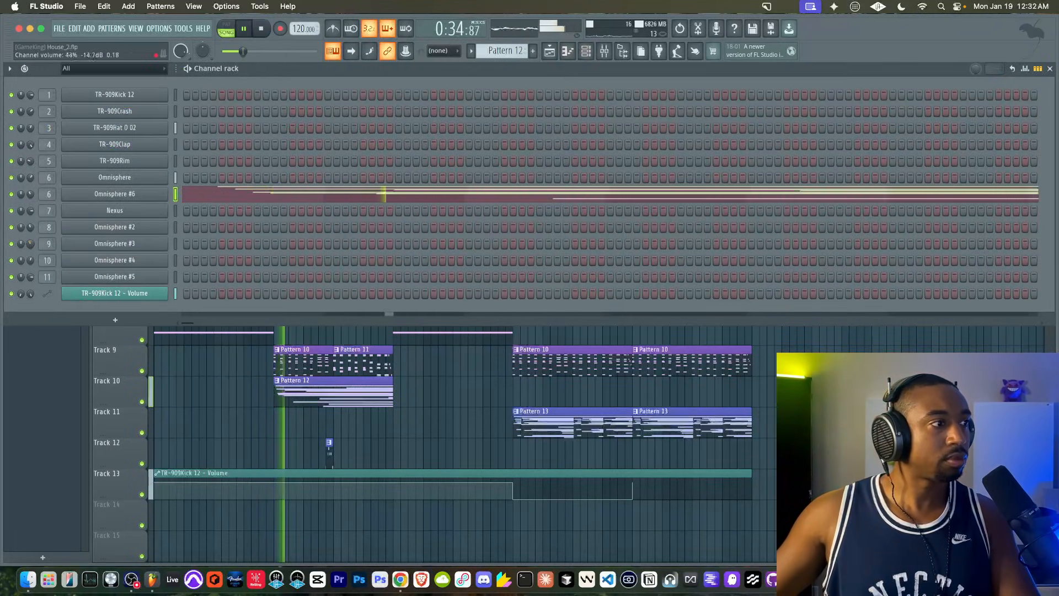
pyautogui.moveTo(31, 194); pyautogui.dragTo(30, 207)
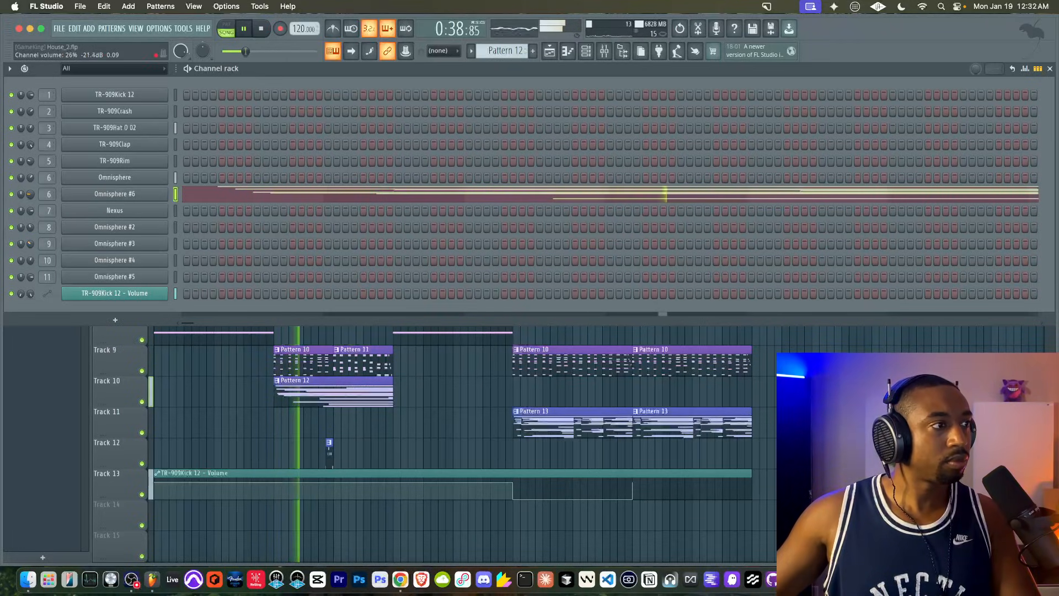
# - Add a Legacy BPM Delay to the common effects rack of Omnisphere #6, set its delay time to 1/8 dot and close the plugin
pyautogui.click(82, 195)
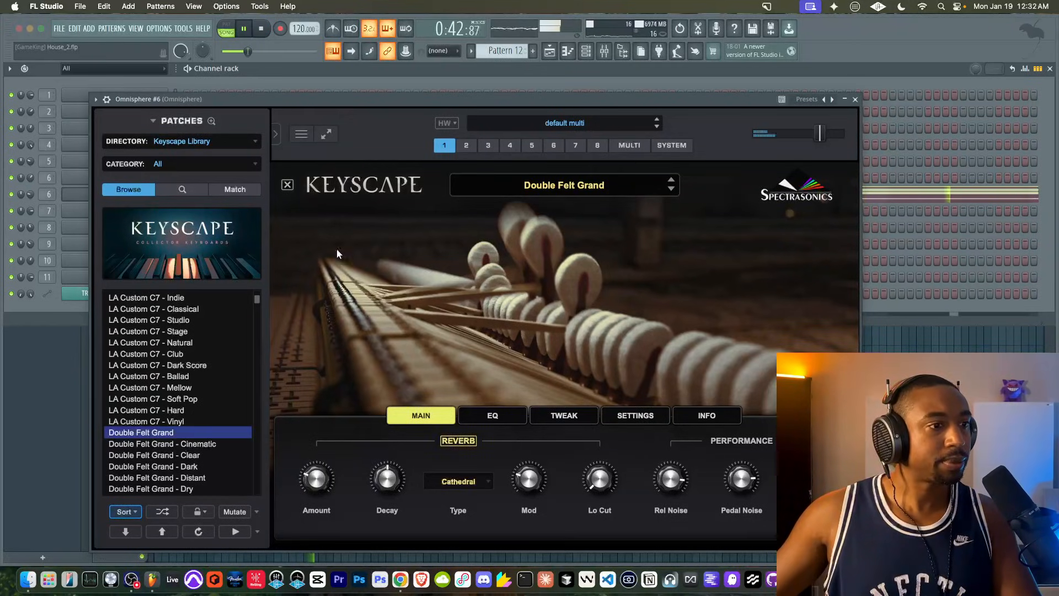
pyautogui.click(287, 185)
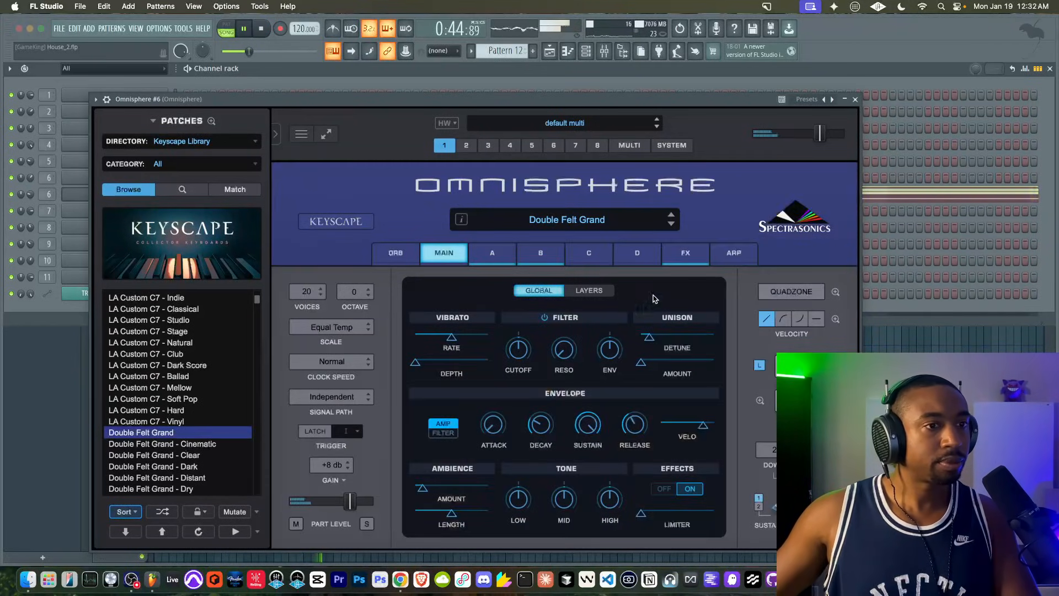
pyautogui.click(701, 253)
pyautogui.click(371, 324)
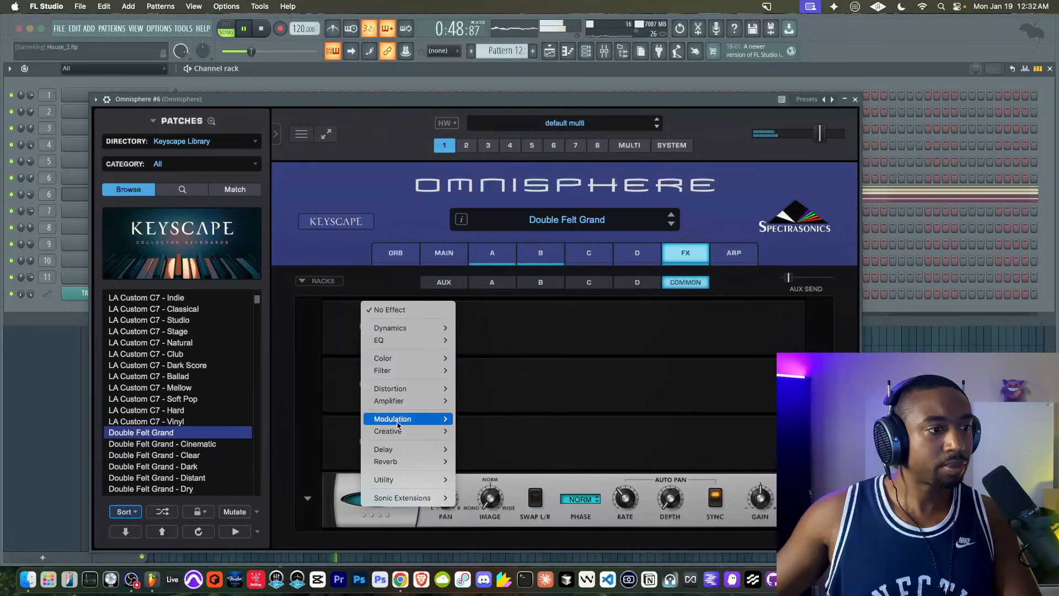
pyautogui.moveTo(408, 449)
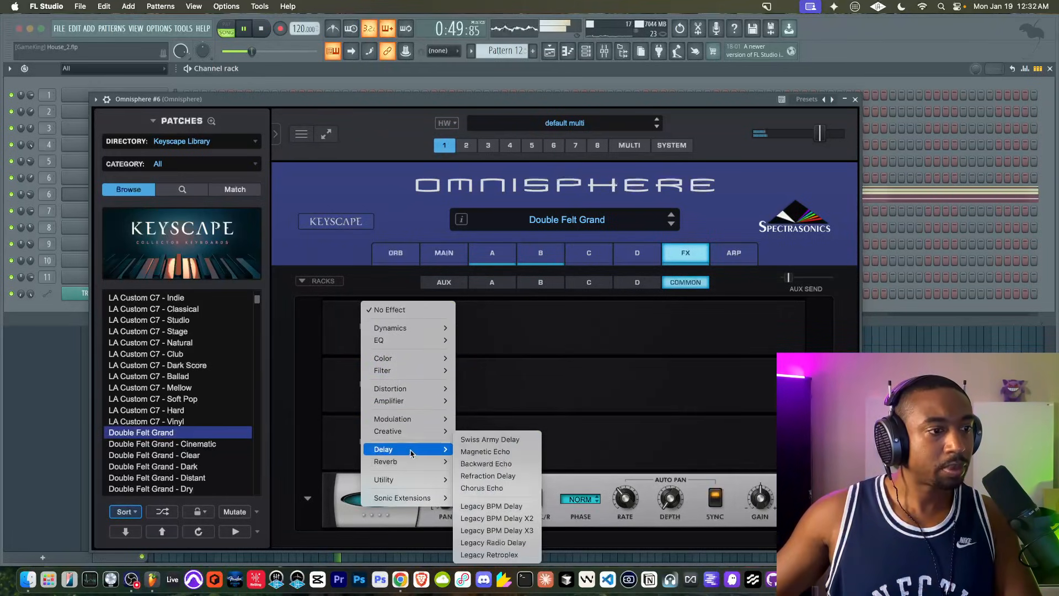
pyautogui.click(498, 505)
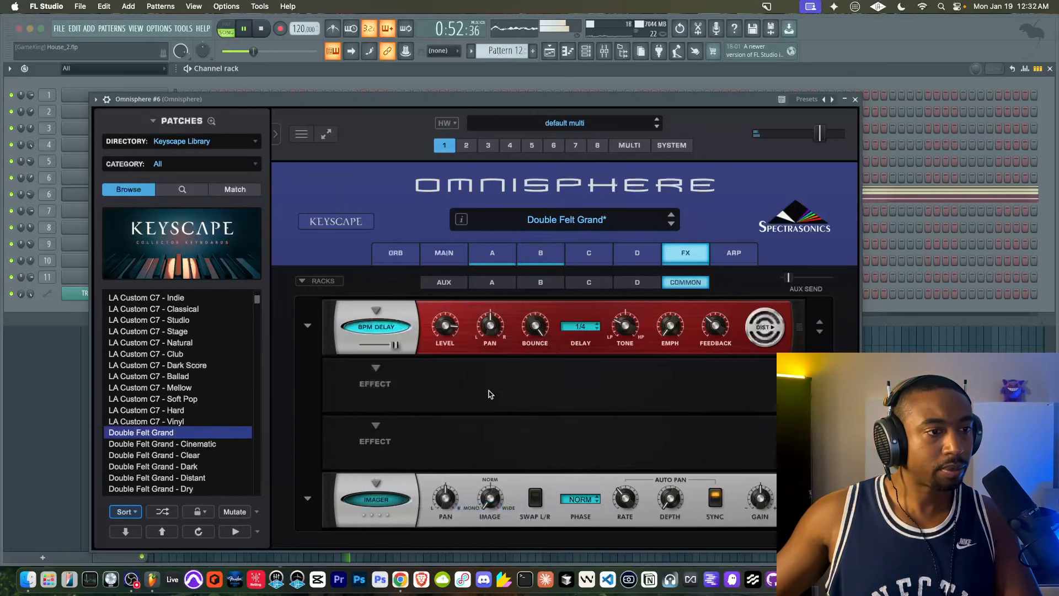
pyautogui.click(581, 327)
pyautogui.click(586, 460)
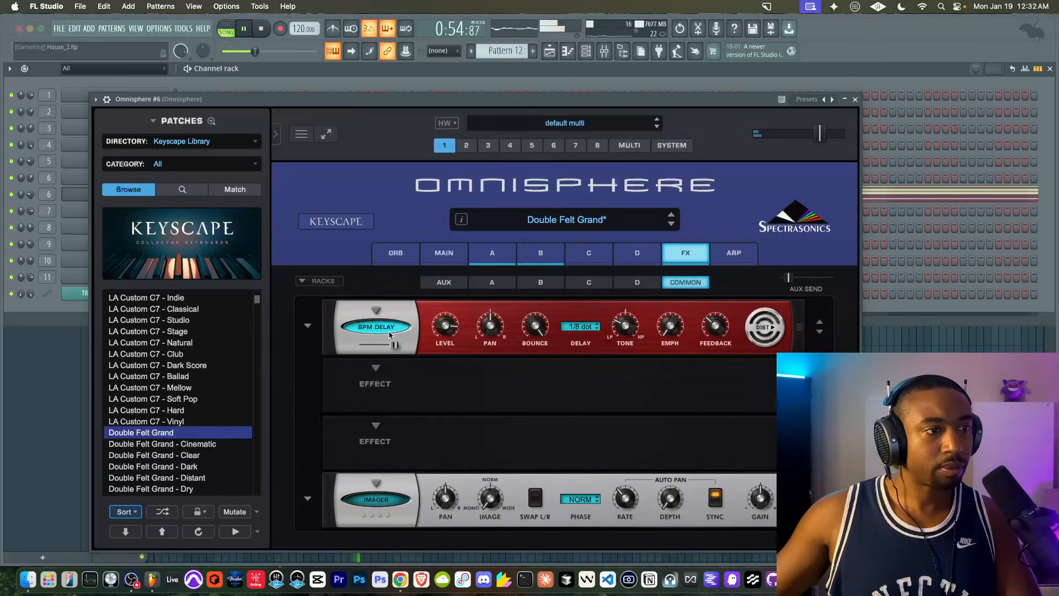
pyautogui.click(855, 98)
# - Stop the song, mute the MIC mixer track and restart playback from just before bar 17
pyautogui.click(605, 51)
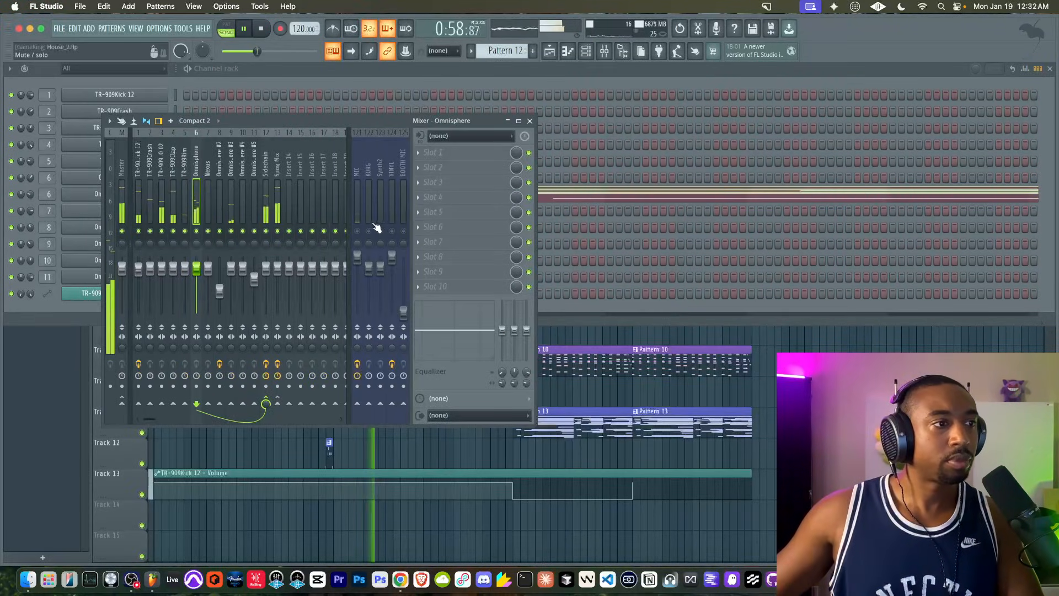
pyautogui.press('space')
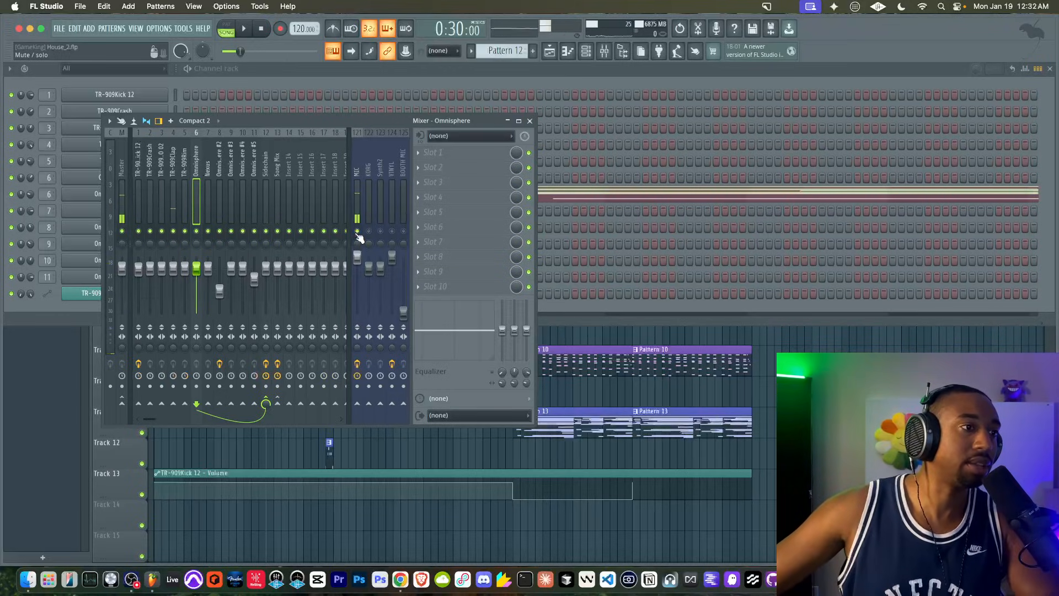
pyautogui.click(357, 232)
pyautogui.press('space')
# - Place another Pattern 14 clip on Track 12 in the playlist at bar 32
pyautogui.press('F5')
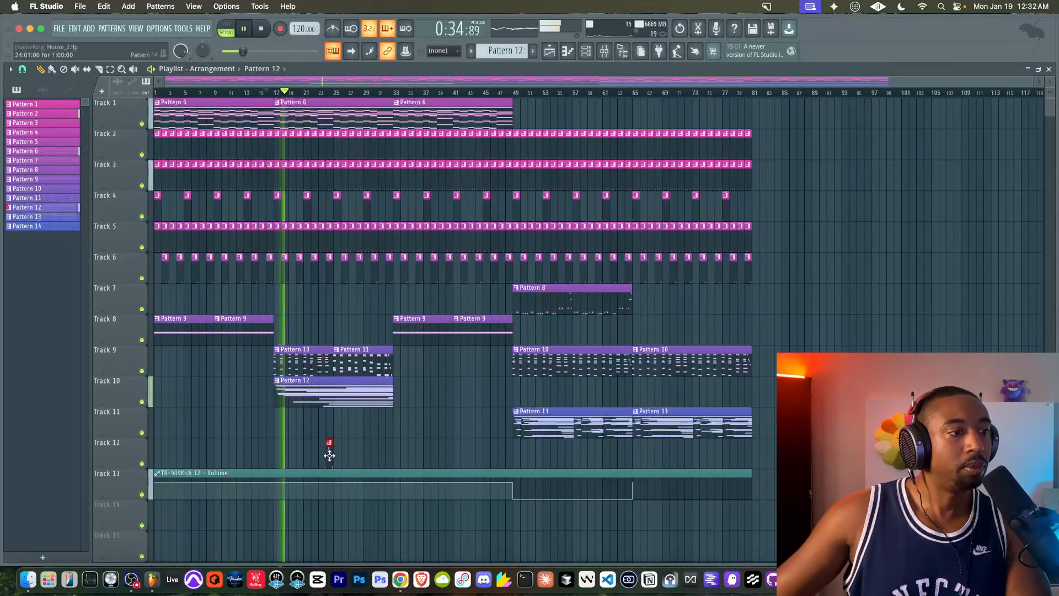
pyautogui.click(390, 454)
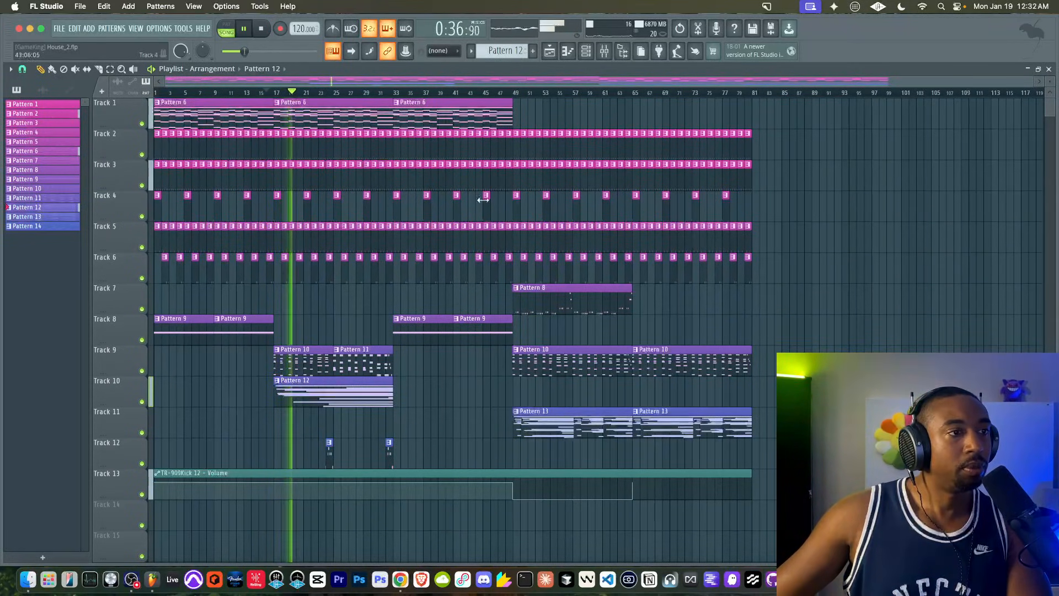
# - Open the TR-909Kick 12 channel settings and examine its volume envelope
pyautogui.press('F6')
pyautogui.click(133, 95)
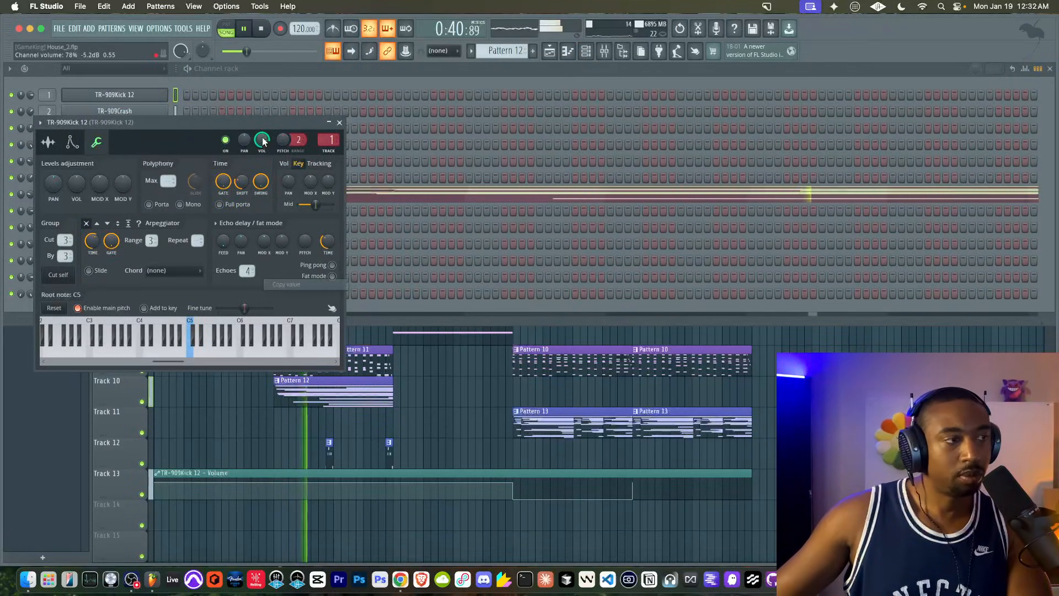
pyautogui.click(72, 141)
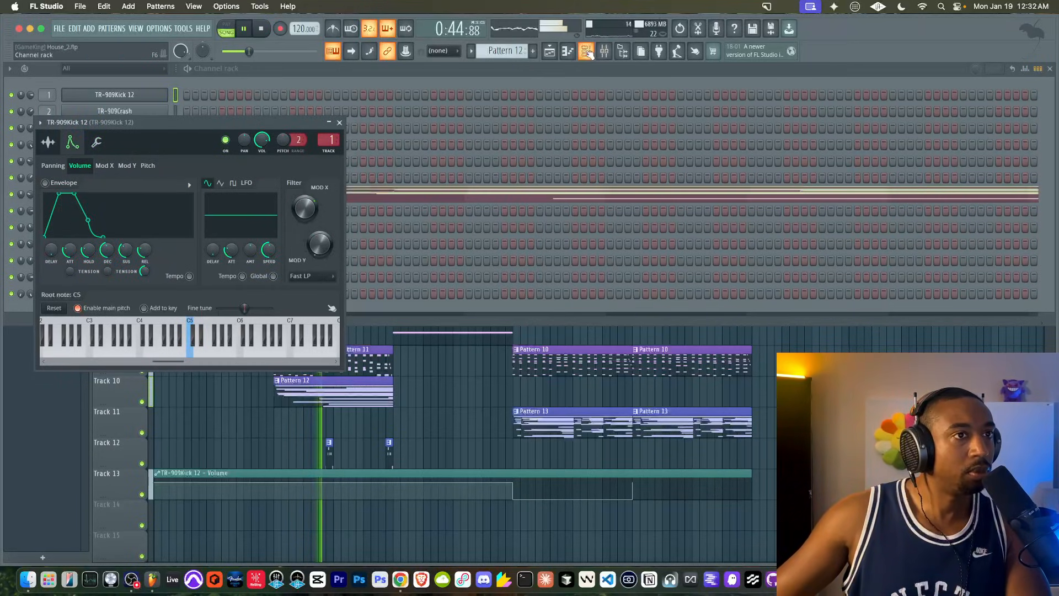
# - Mute the MIC track in the mixer and close the TR-909Kick 12 channel window
pyautogui.press('F9')
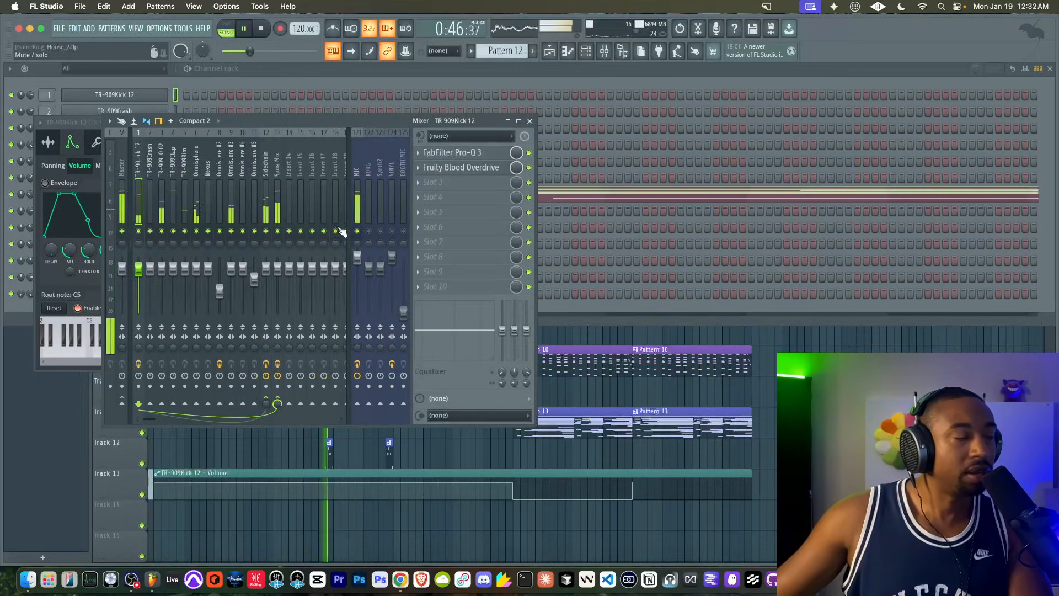
pyautogui.click(85, 122)
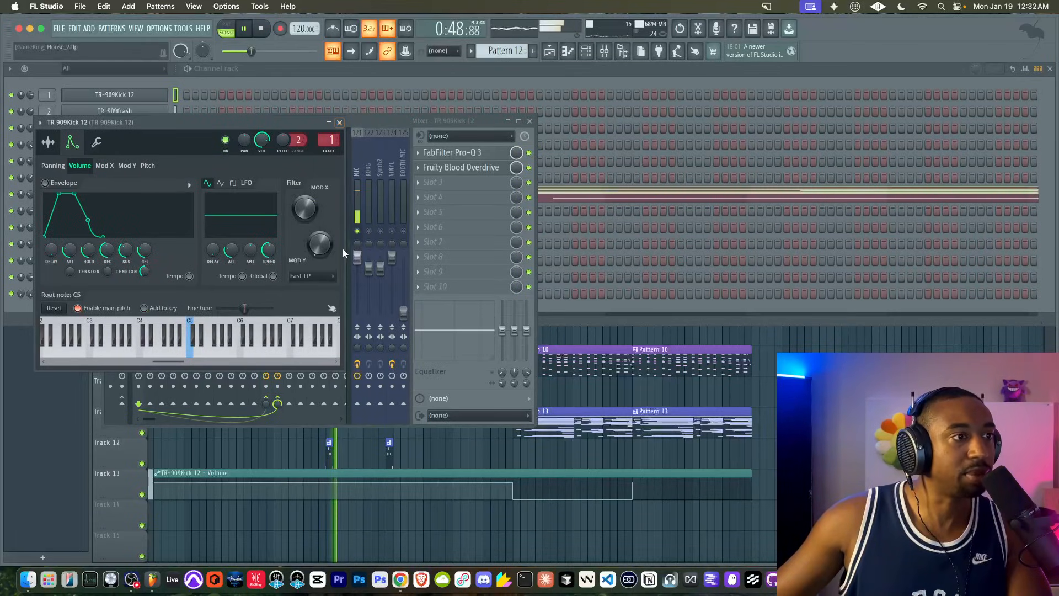
pyautogui.click(359, 238)
pyautogui.click(85, 124)
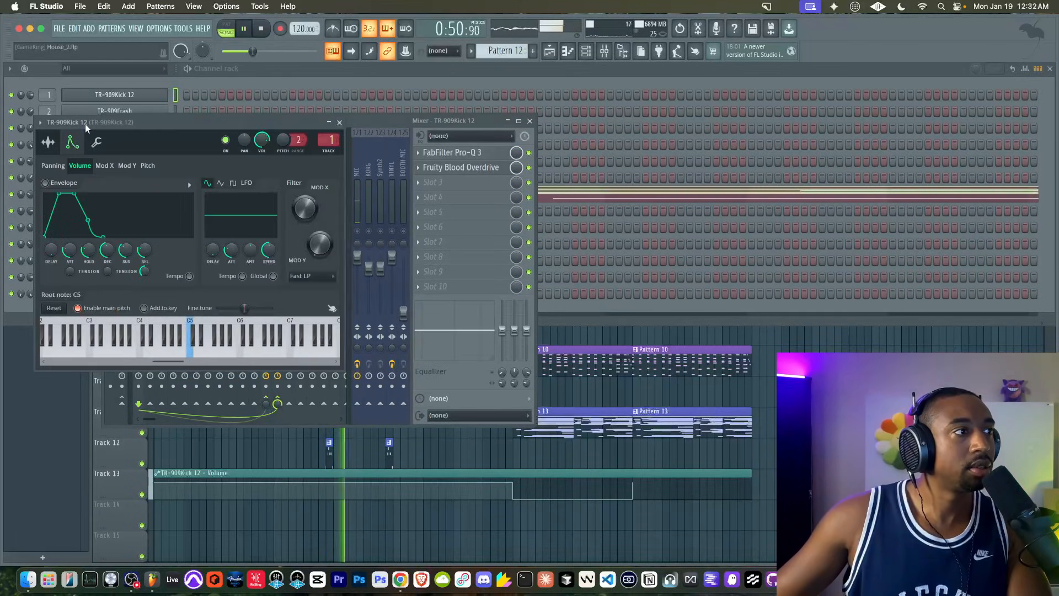
pyautogui.click(339, 123)
# - Switch to the empty Pattern 15 and examine the effects and layer B of the Omnisphere #3 patch
pyautogui.press('F5')
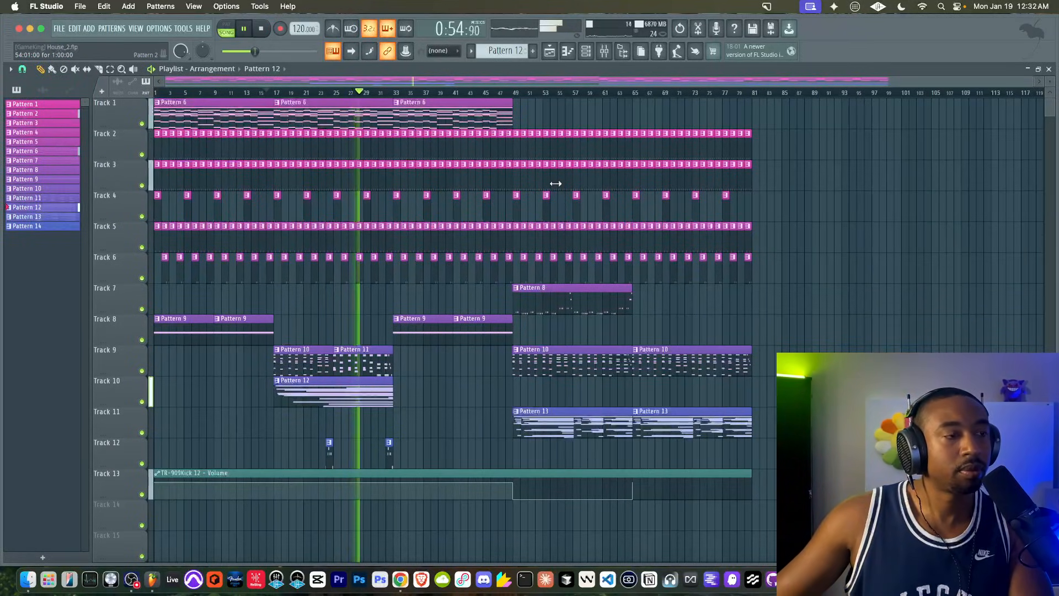
pyautogui.click(597, 52)
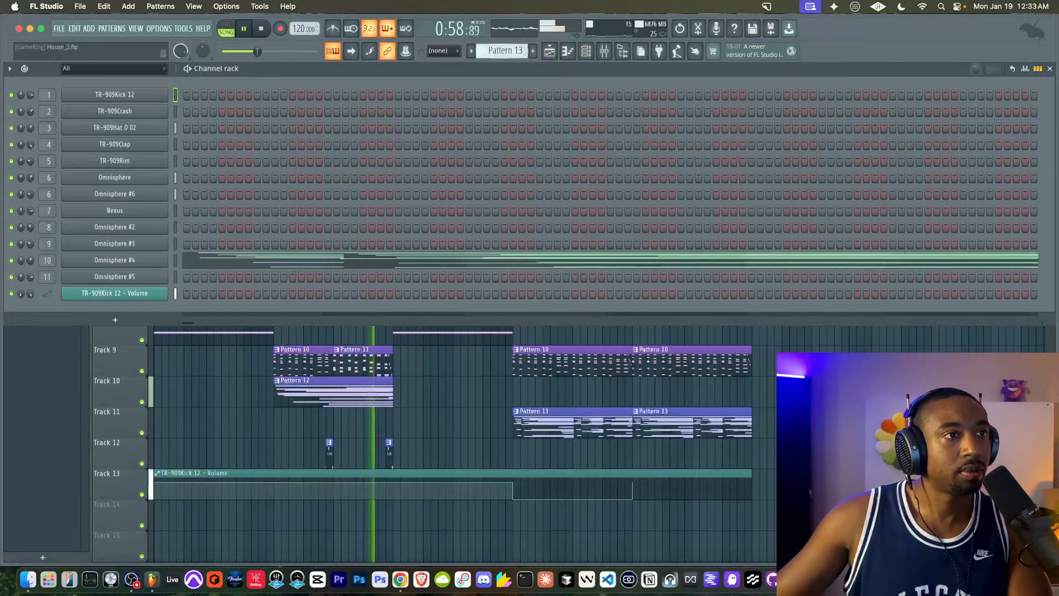
pyautogui.press('Right')
pyautogui.press('Right')
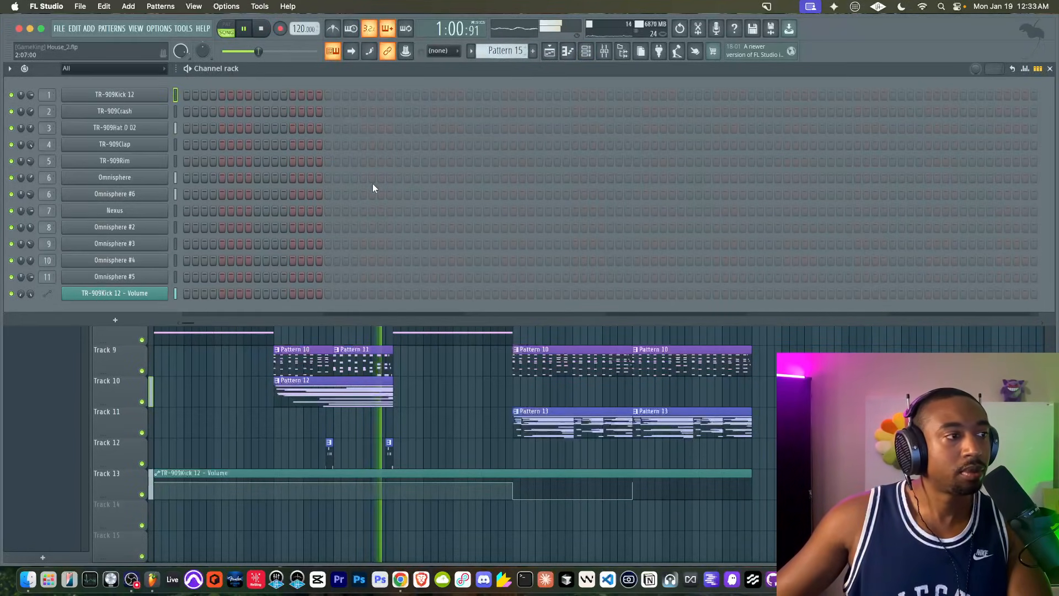
pyautogui.click(101, 247)
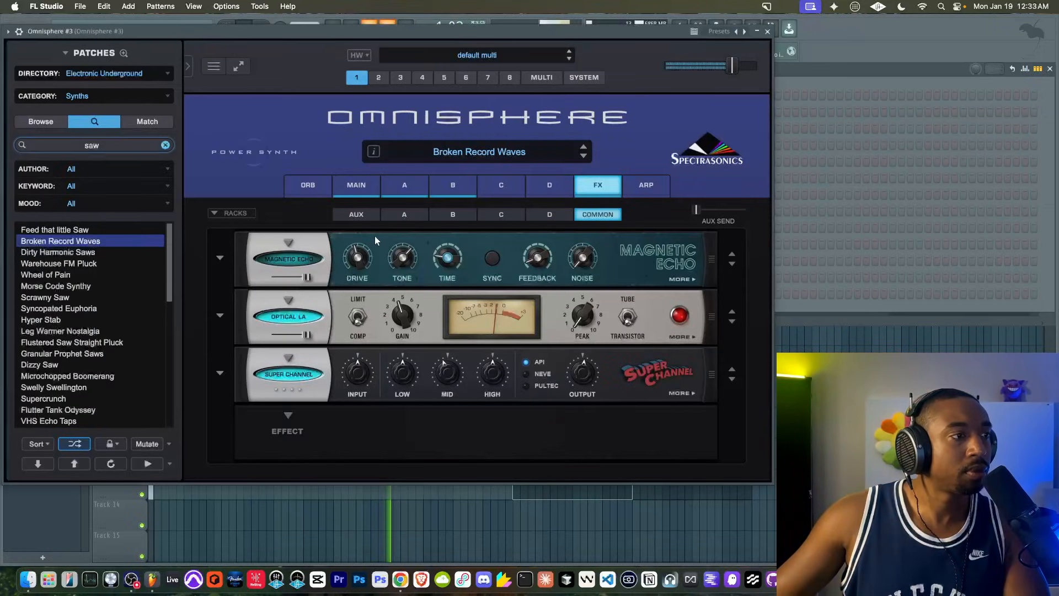
pyautogui.click(433, 210)
pyautogui.click(451, 186)
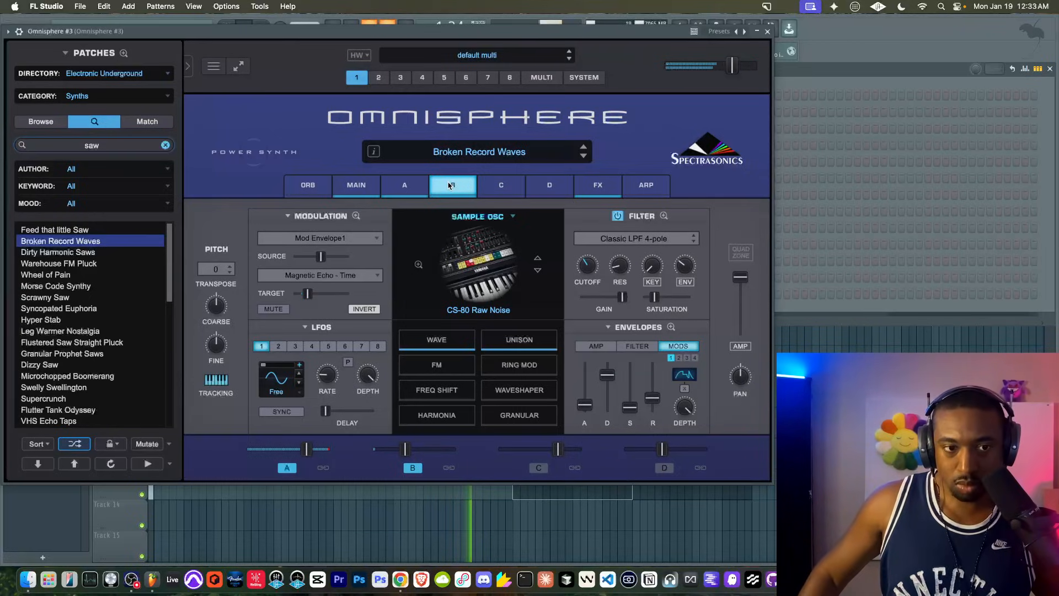
pyautogui.click(767, 31)
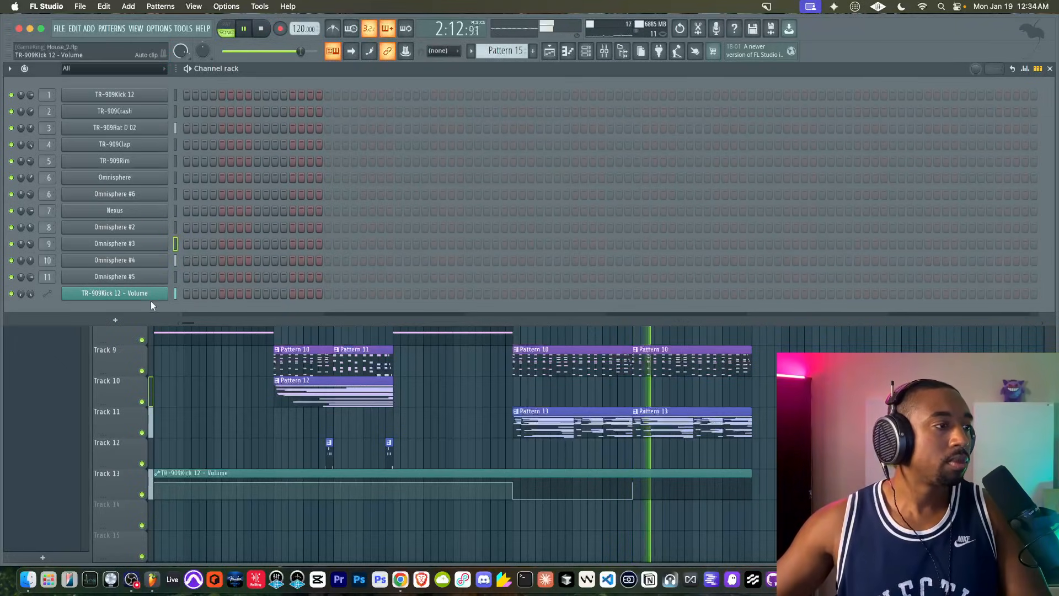
# - Duplicate the last Pattern 6 clip on Track 1 twice, filling the track from bar 49 to bar 81
pyautogui.press('F6')
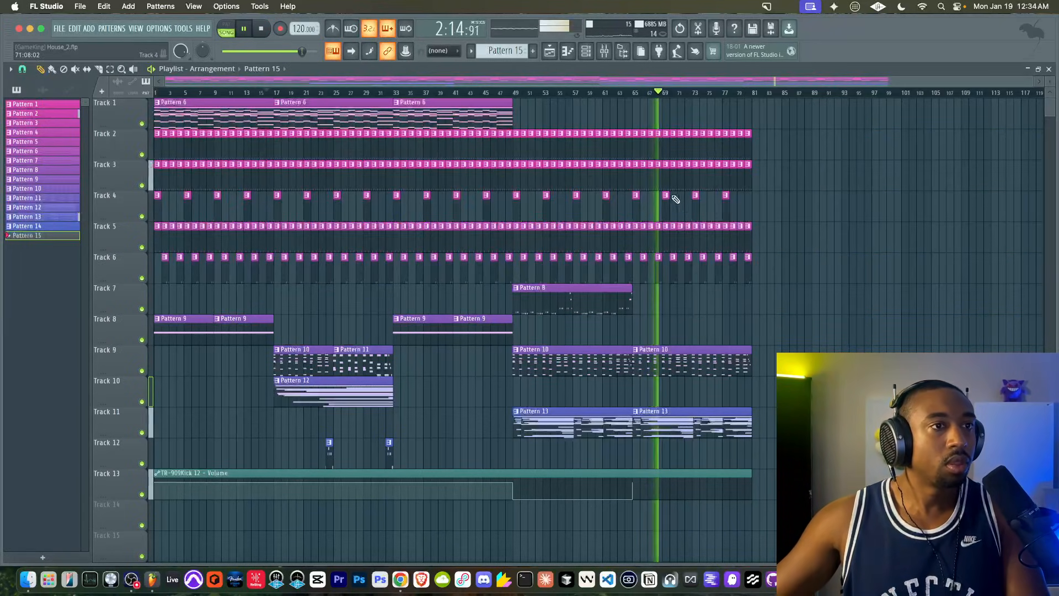
pyautogui.click(586, 51)
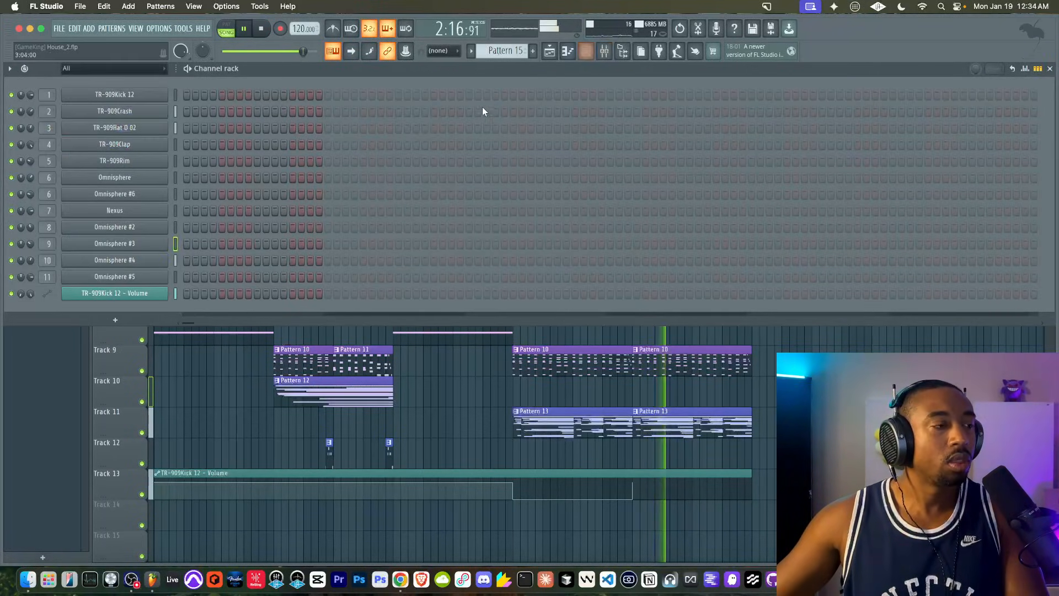
pyautogui.press('F6')
pyautogui.moveTo(518, 113); pyautogui.dragTo(494, 110)
pyautogui.hotkey('ctrl', 'b')
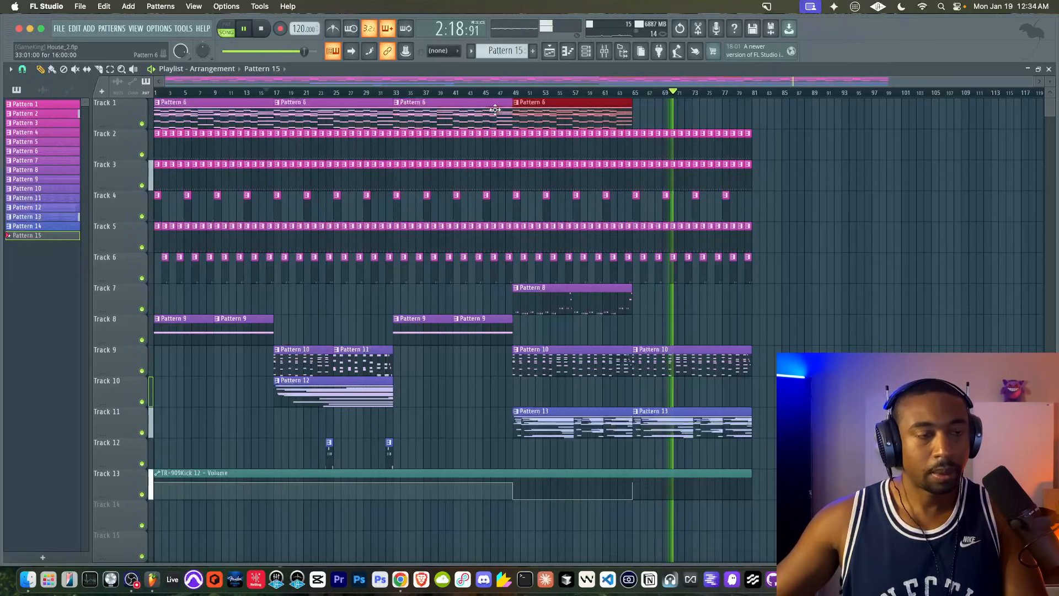
pyautogui.hotkey('ctrl', 'b')
pyautogui.click(800, 177)
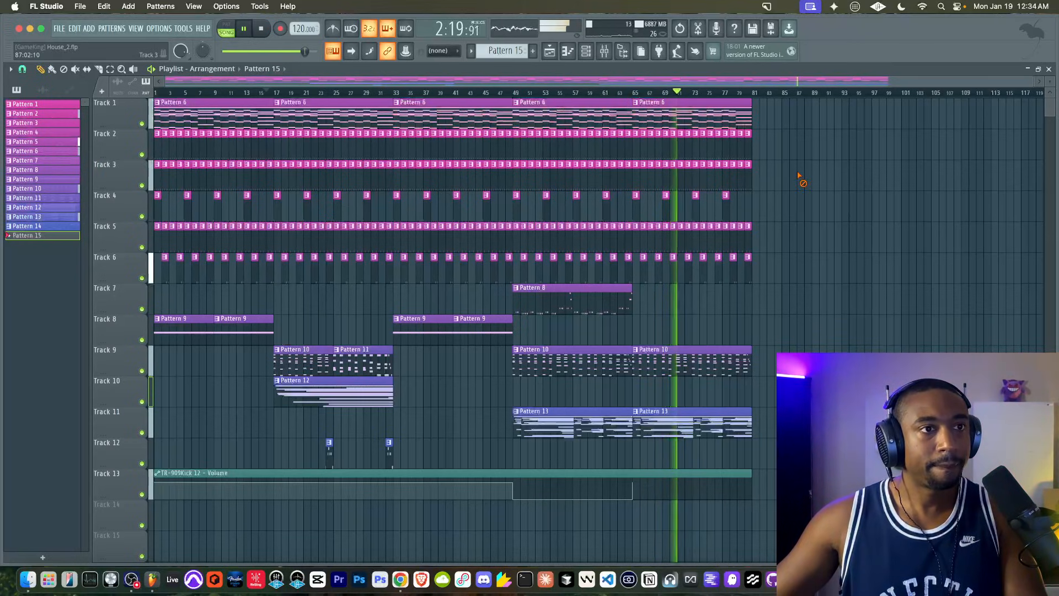
# - Check the mixer levels while the final section of the song plays
pyautogui.click(605, 50)
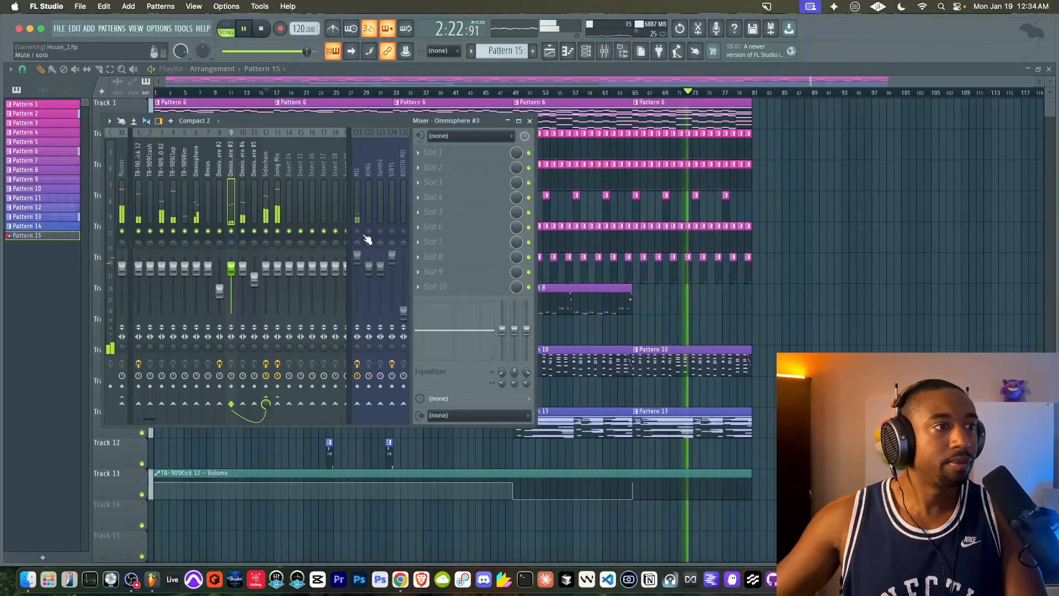
pyautogui.click(847, 293)
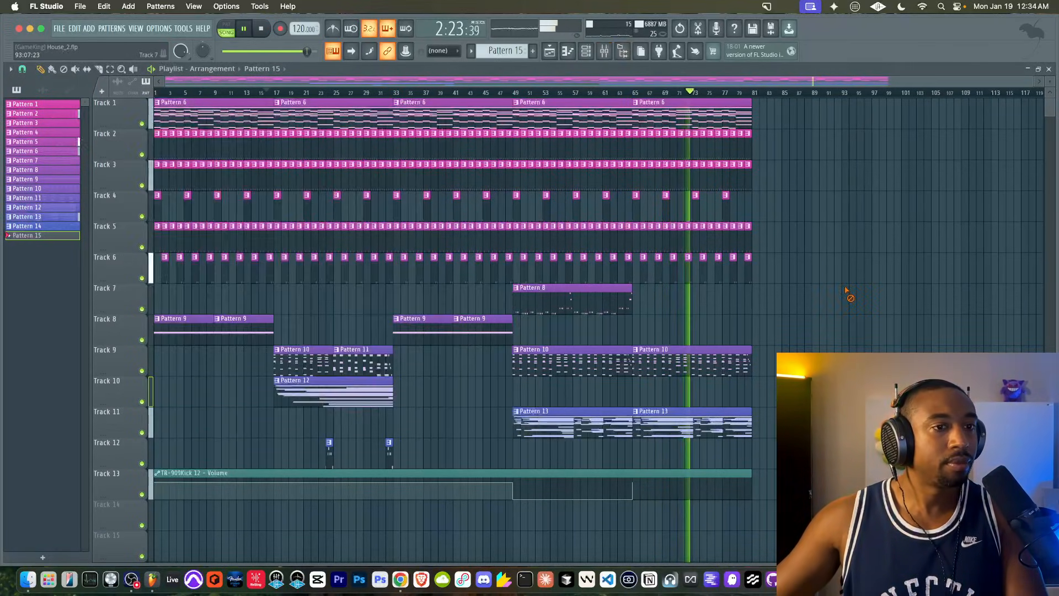
pyautogui.click(605, 54)
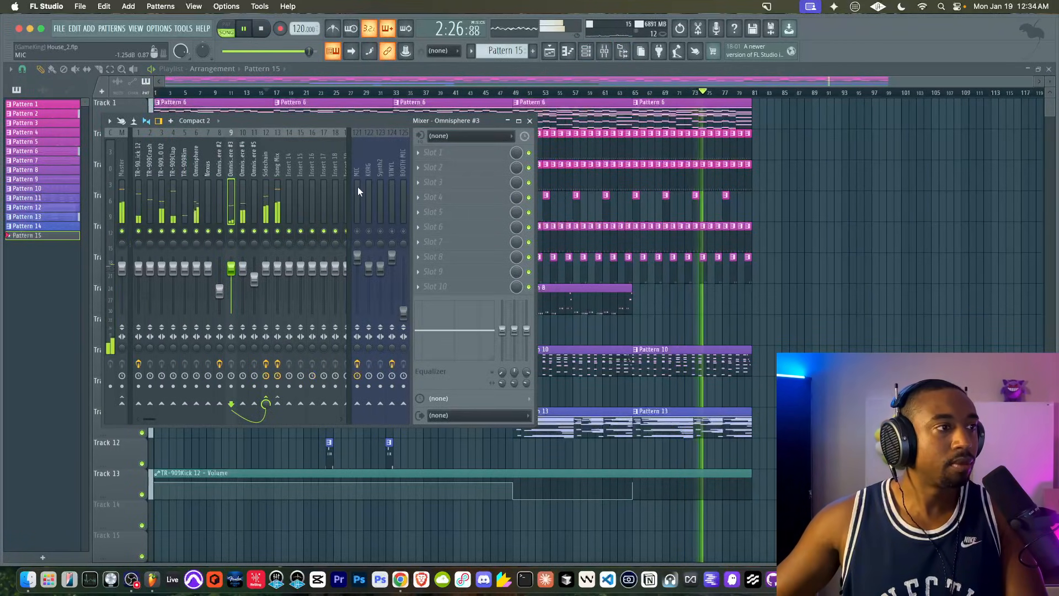
pyautogui.click(820, 237)
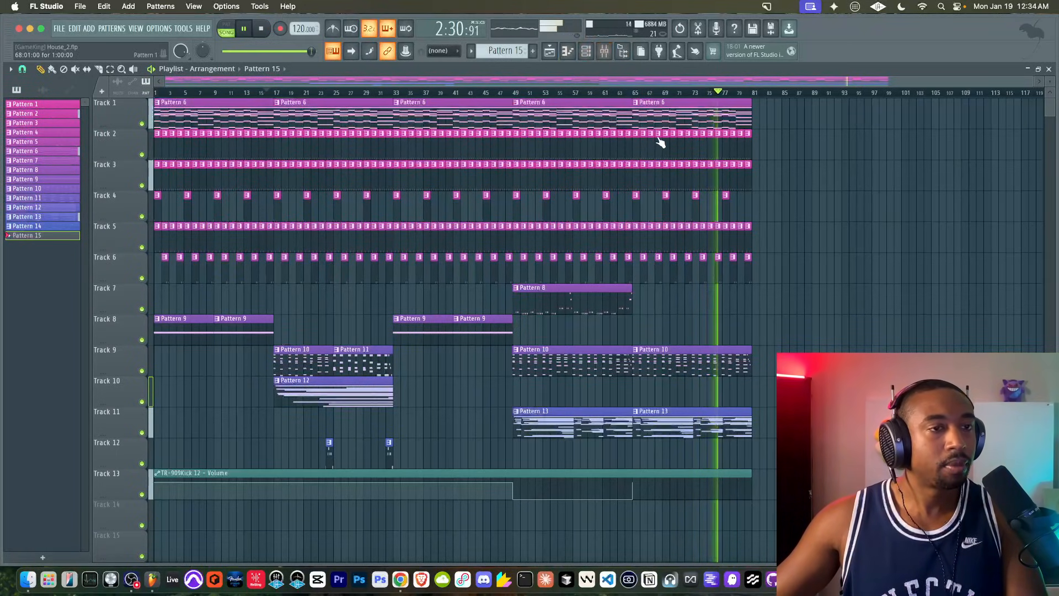
# - Stop the song, unmute the MIC mixer track and save the project as House_2.flp
pyautogui.click(605, 54)
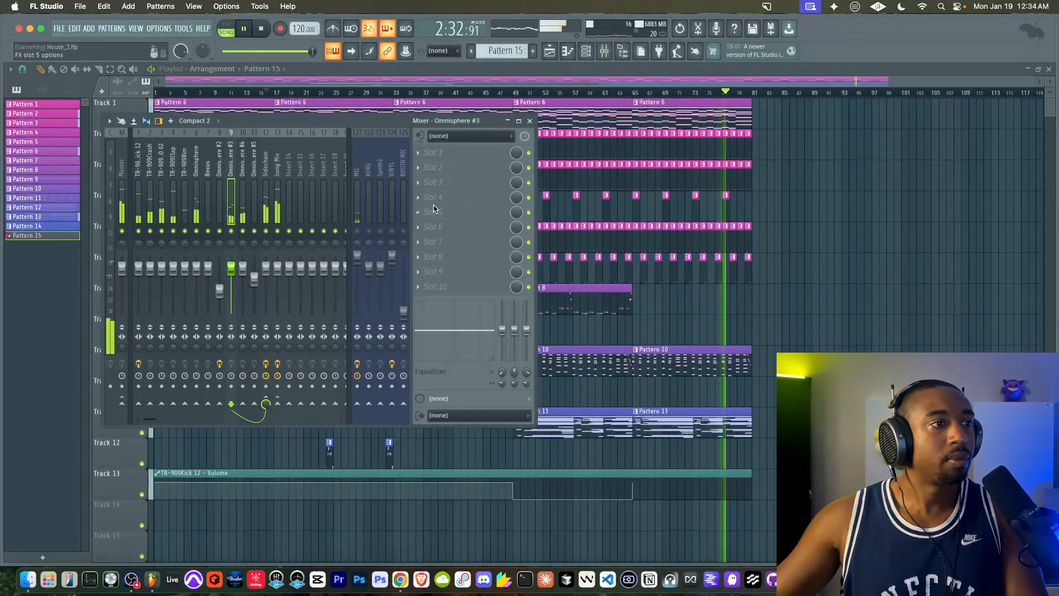
pyautogui.press('space')
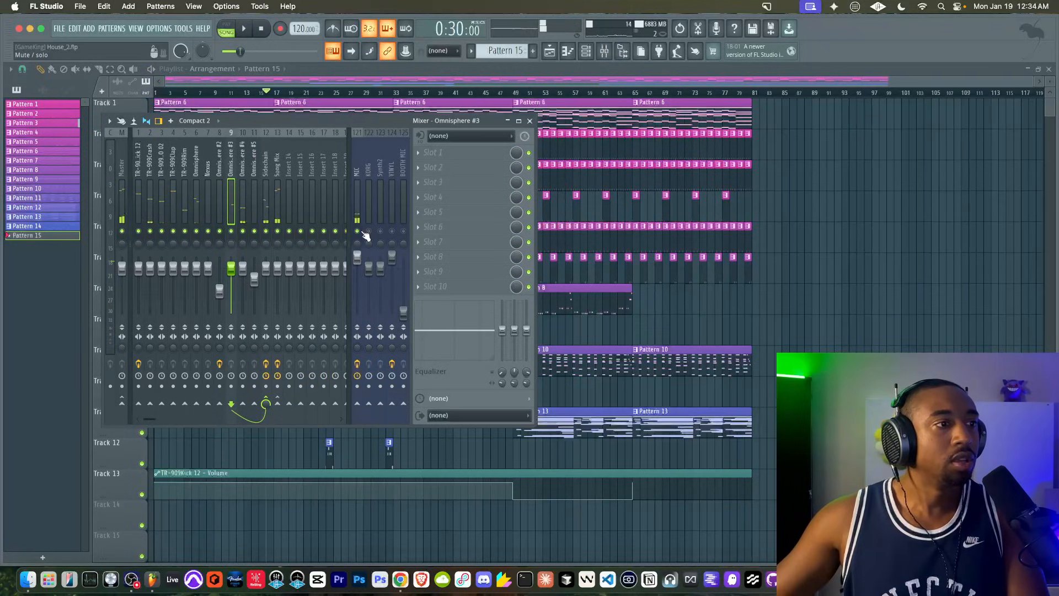
pyautogui.press('F9')
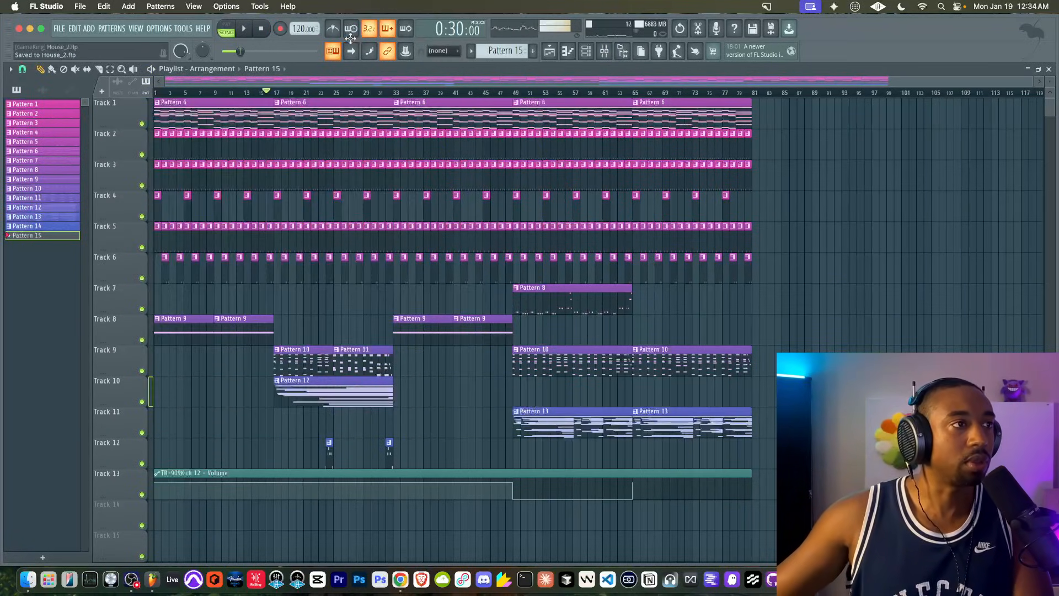
# - Play the song from the start and add Fruity Blood Overdrive to slot 3 of the Song Mix mixer track
pyautogui.click(611, 55)
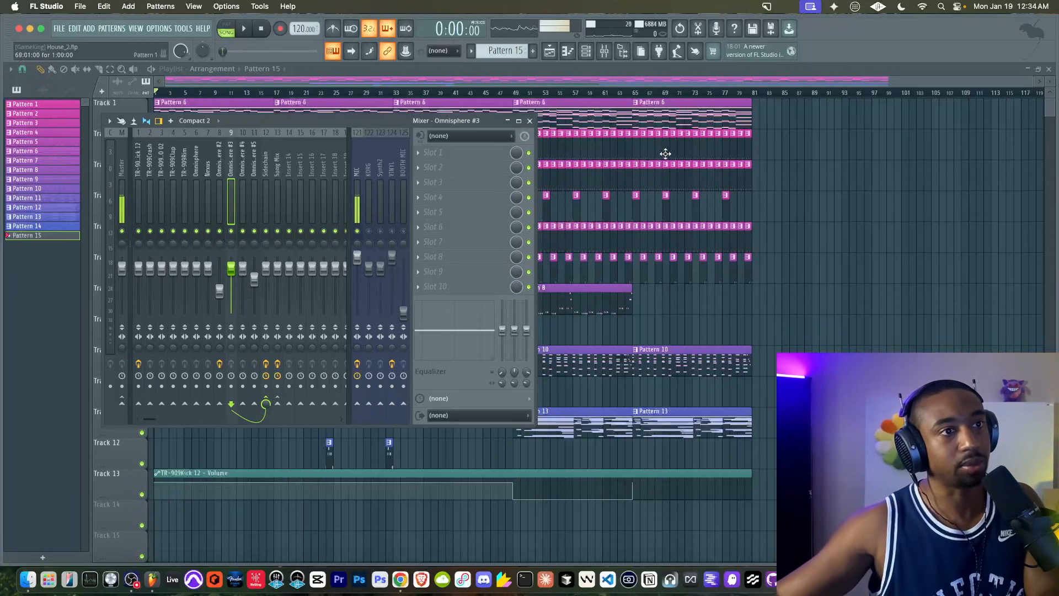
pyautogui.press('F9')
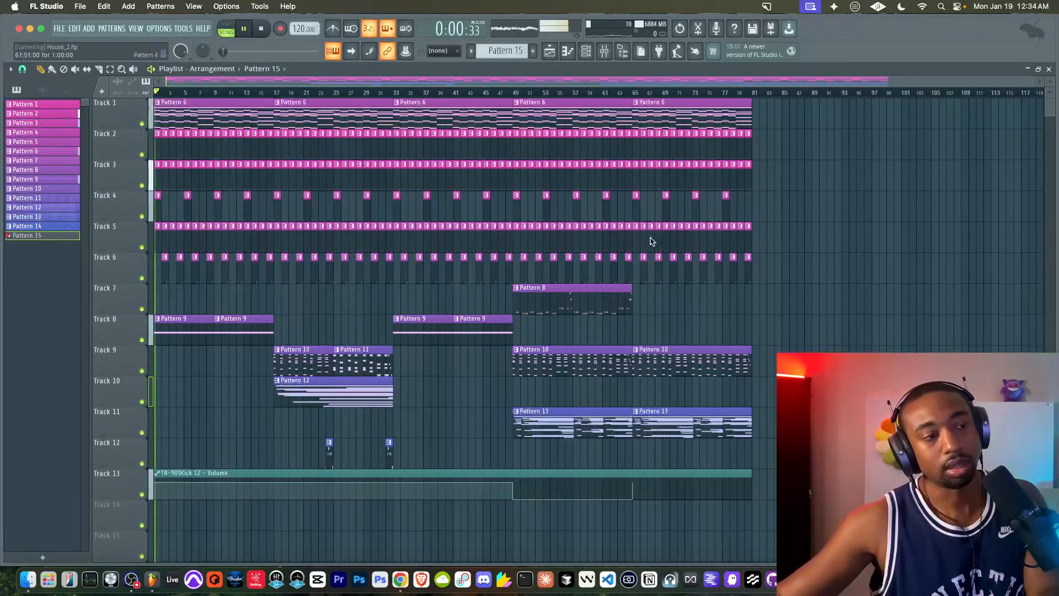
pyautogui.press('space')
pyautogui.click(605, 51)
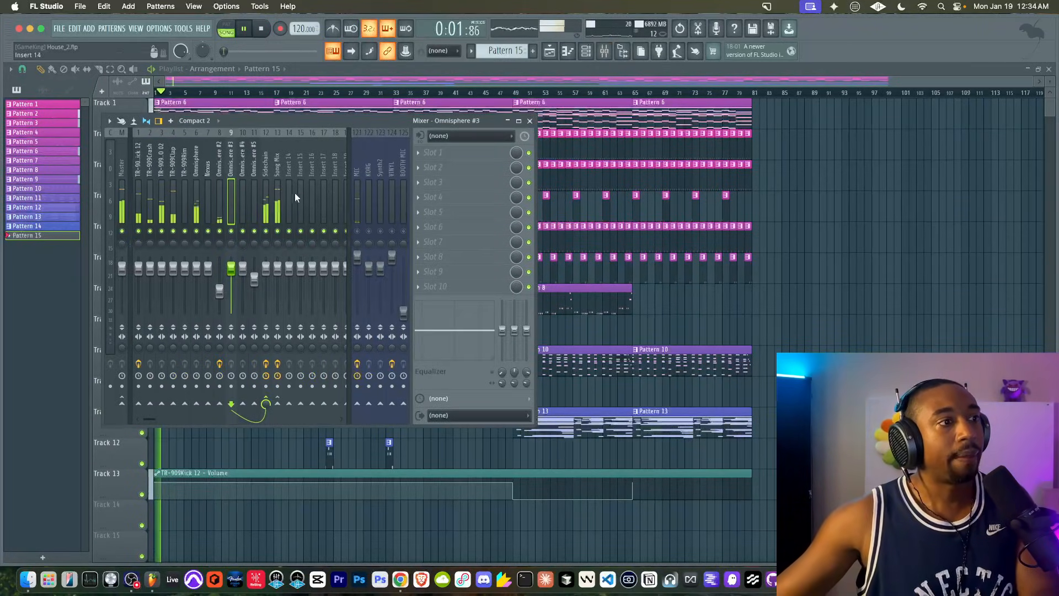
pyautogui.click(278, 193)
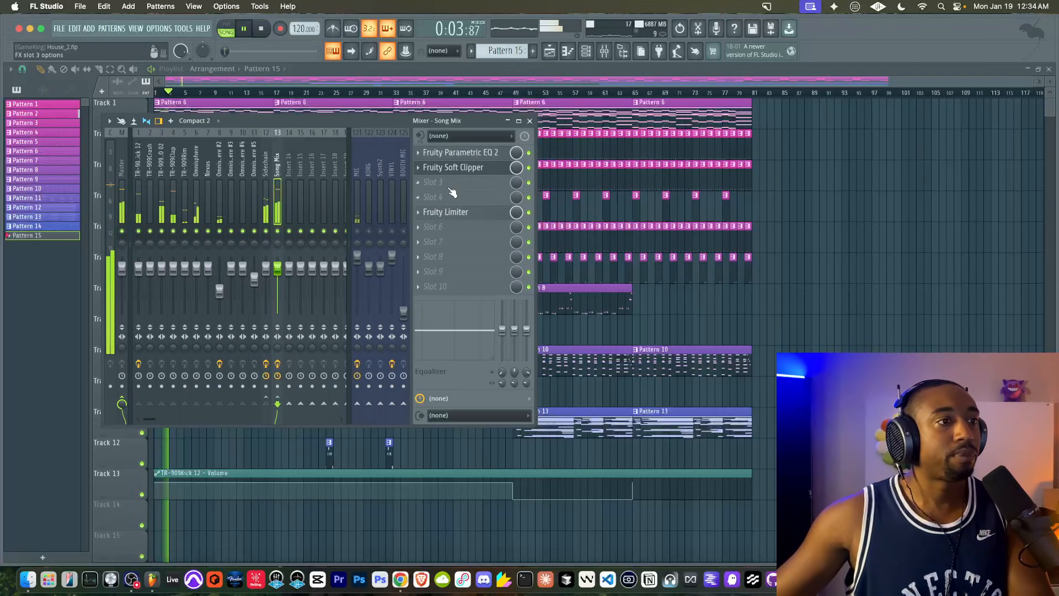
pyautogui.click(449, 188)
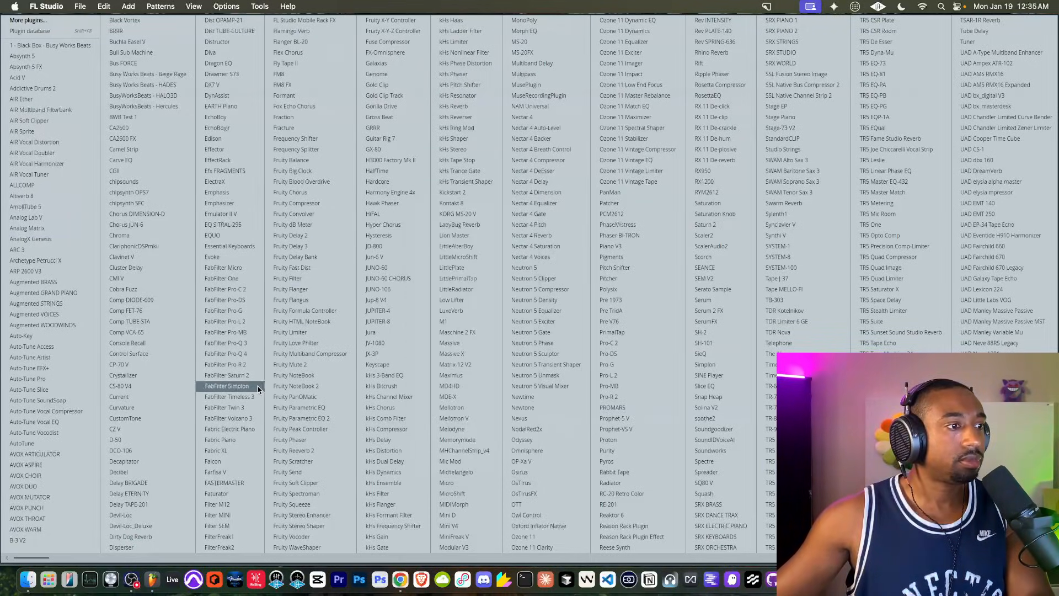
pyautogui.click(302, 183)
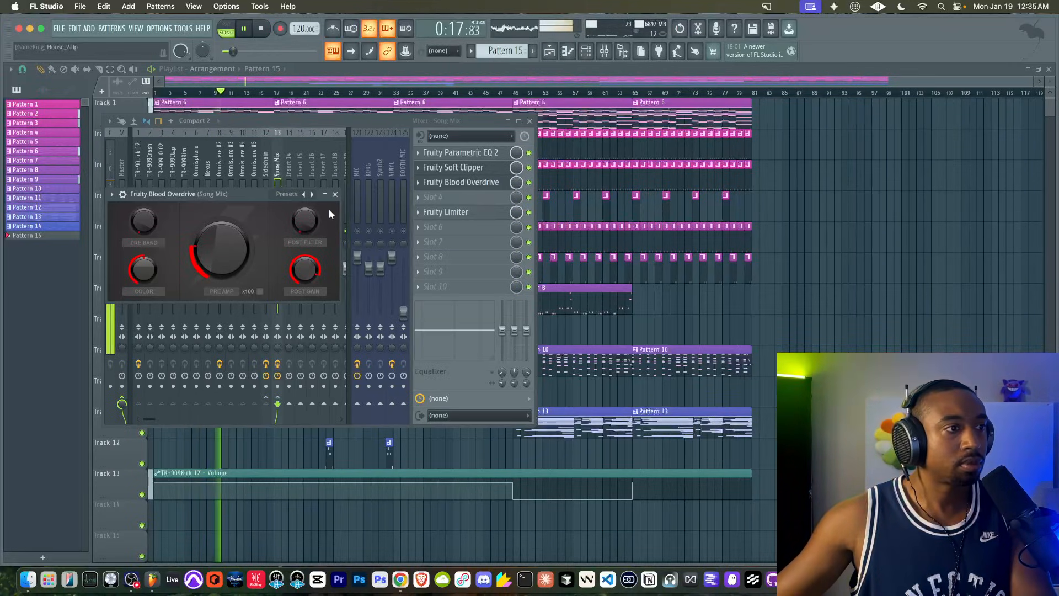
pyautogui.click(335, 194)
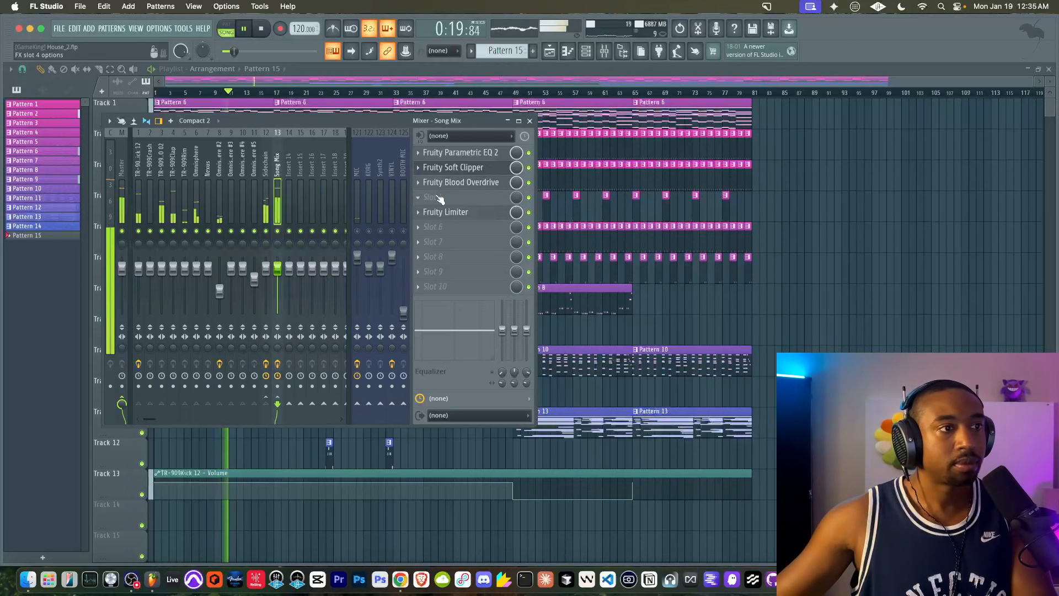
# - Load OTT into slot 4 of the Song Mix track and replace it with Maximus
pyautogui.click(440, 198)
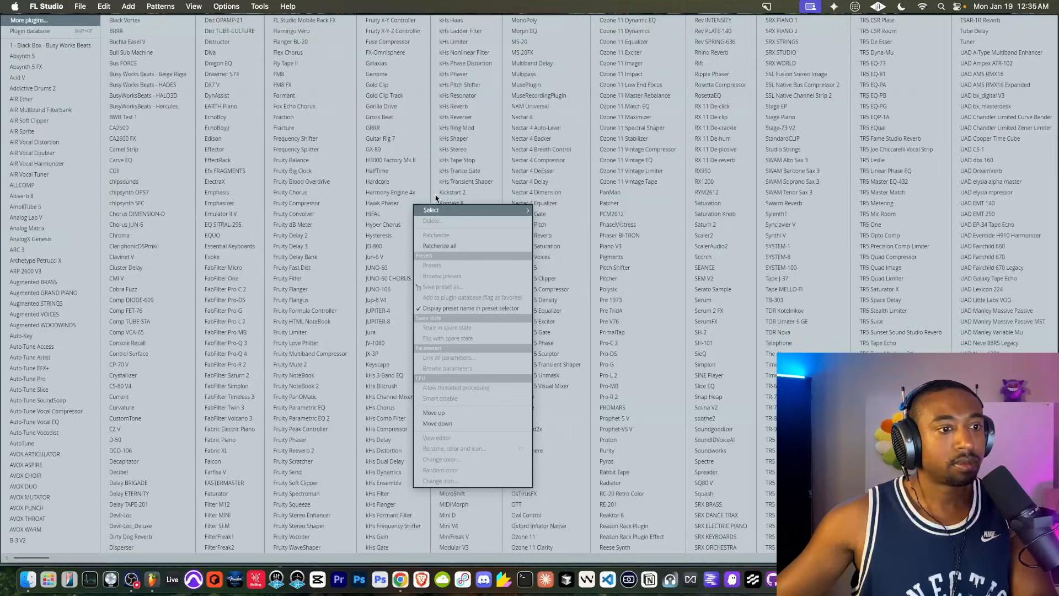
pyautogui.click(521, 505)
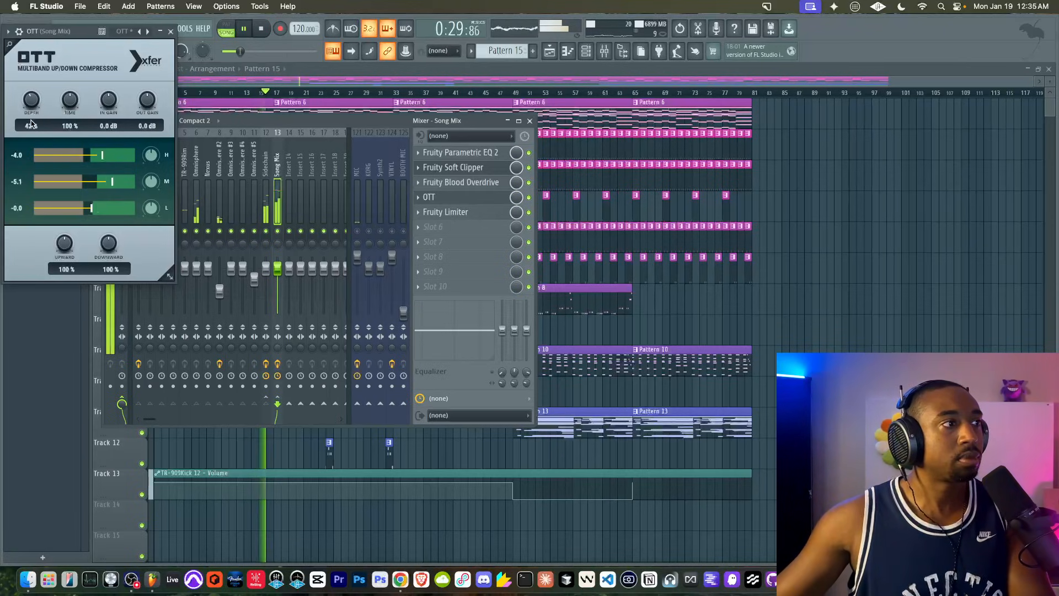
pyautogui.click(424, 202)
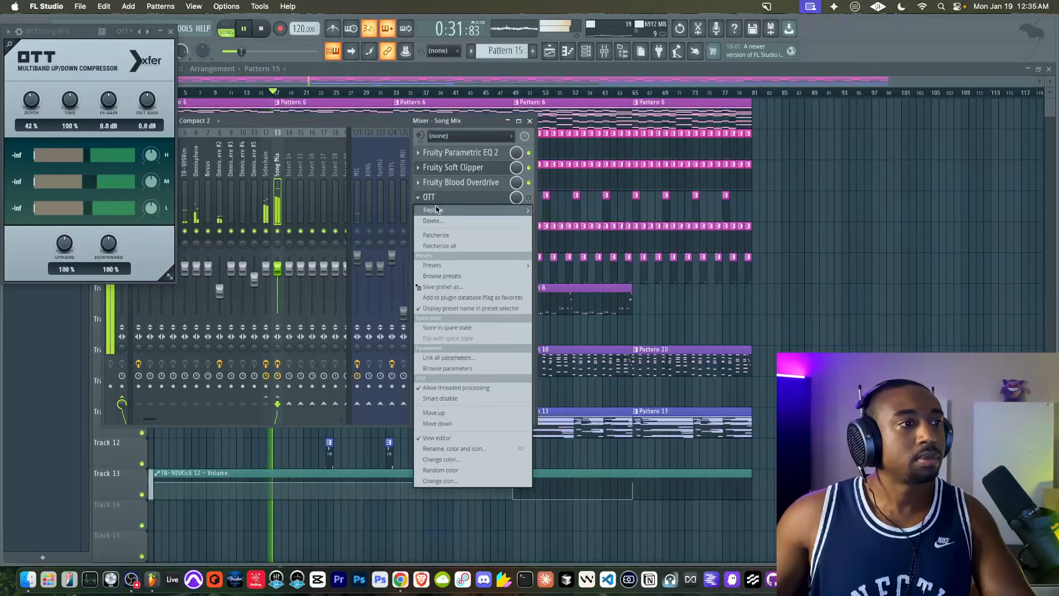
pyautogui.moveTo(441, 216)
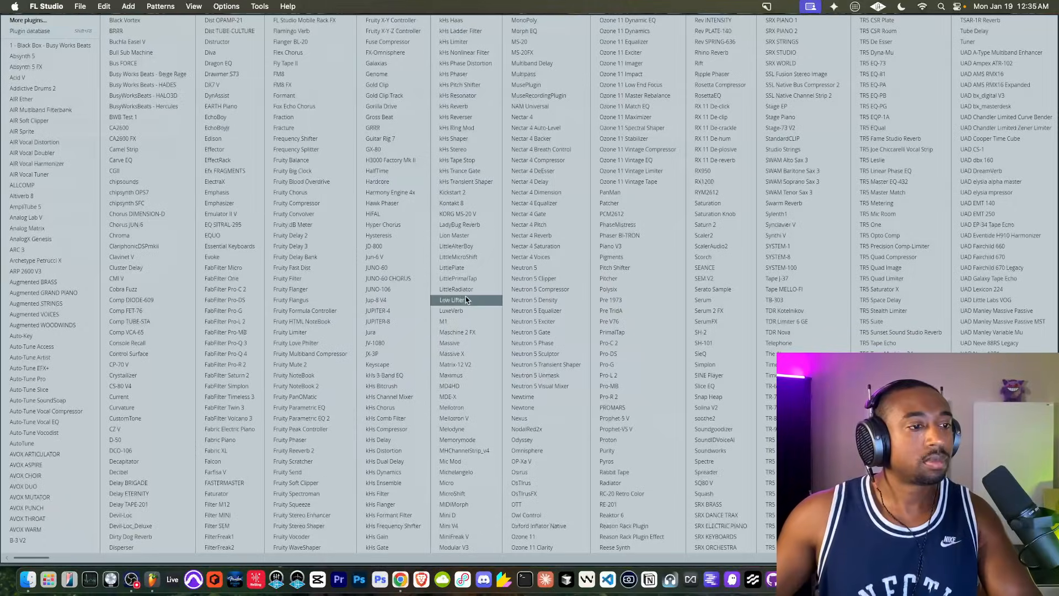
pyautogui.click(453, 375)
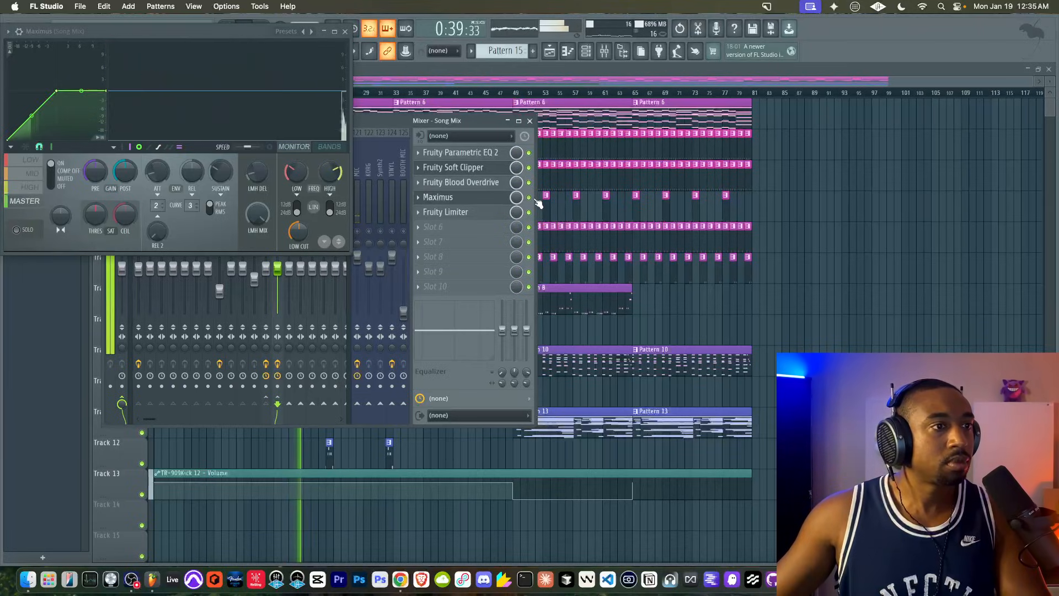
# - Restart the song with the MIC track muted and switch off the Master and Low bands of Maximus
pyautogui.press('space')
pyautogui.click(358, 231)
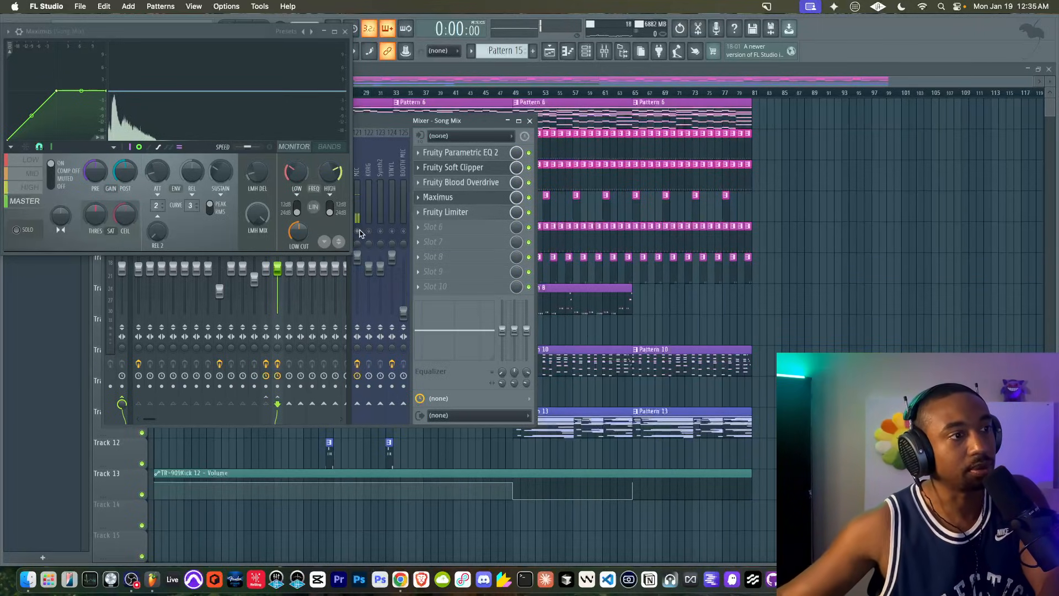
pyautogui.press('space')
pyautogui.click(55, 187)
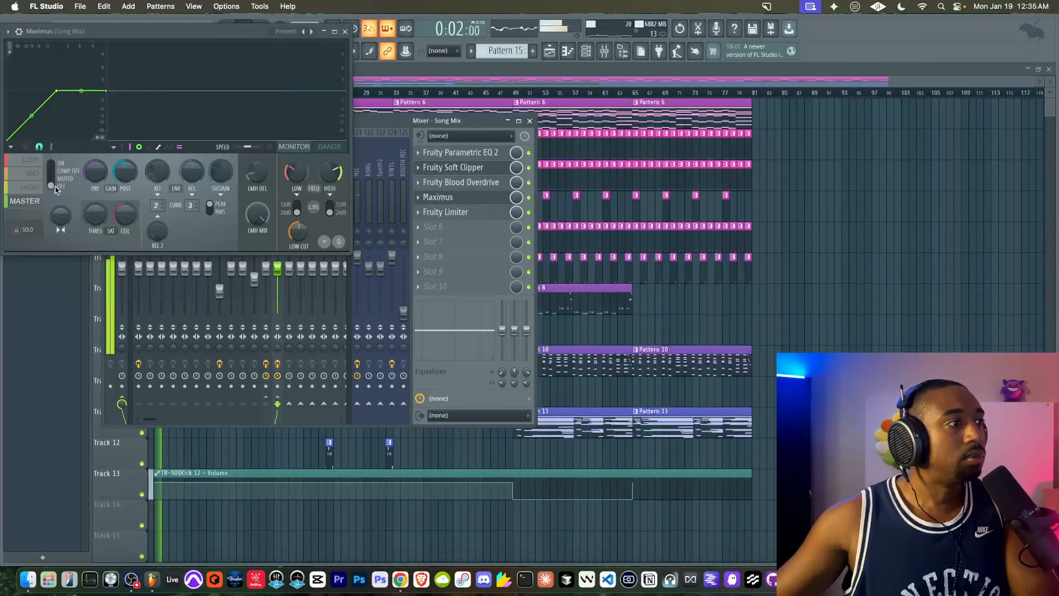
pyautogui.click(39, 165)
# - Raise the pre gain and lower the post gain of the soloed Mid and High bands, and compare the mix with Maximus bypassed
pyautogui.click(33, 174)
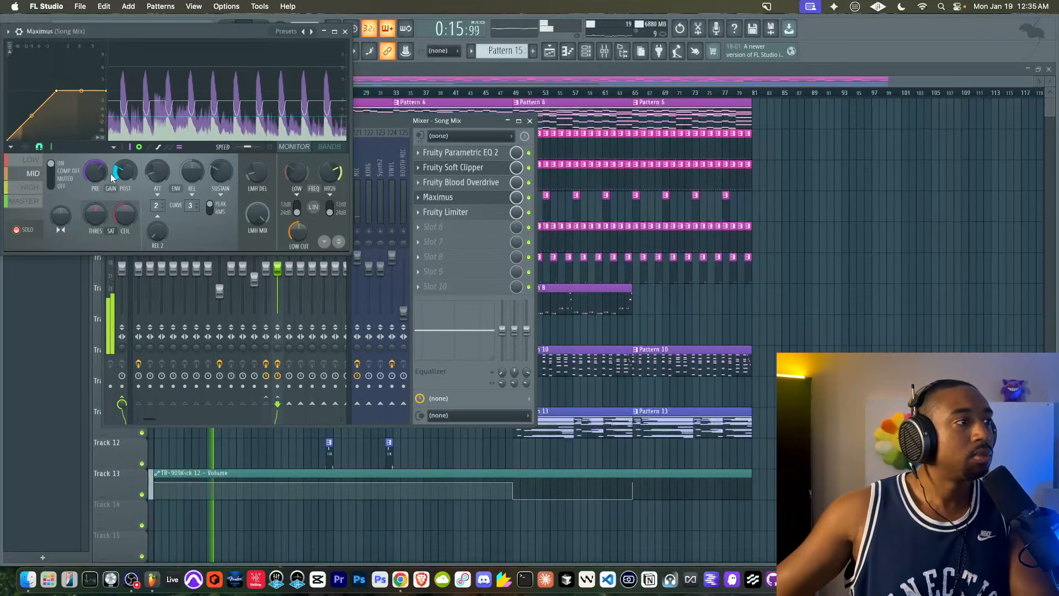
pyautogui.click(31, 187)
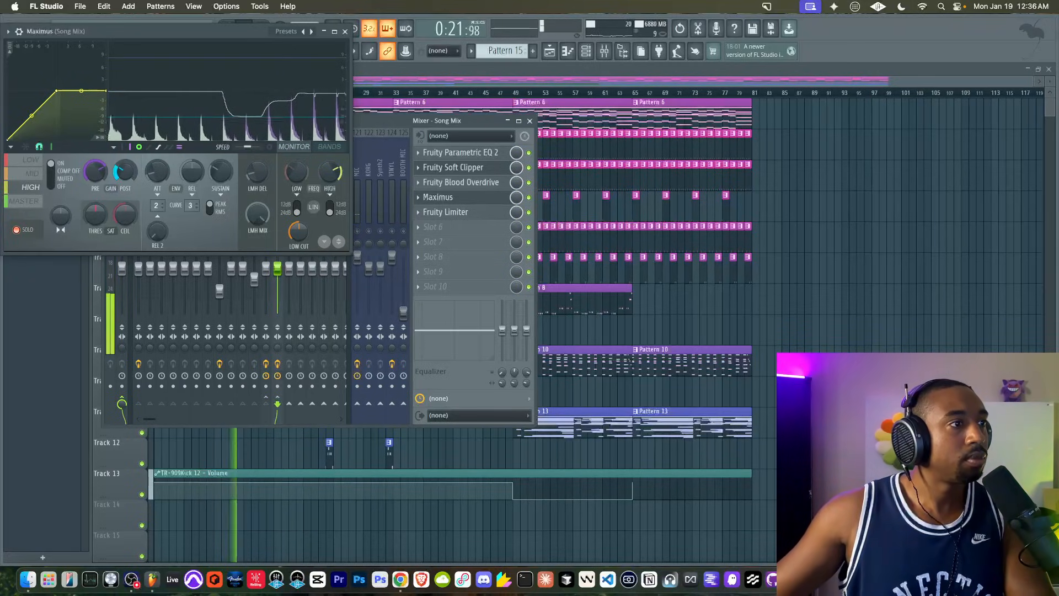
pyautogui.click(17, 230)
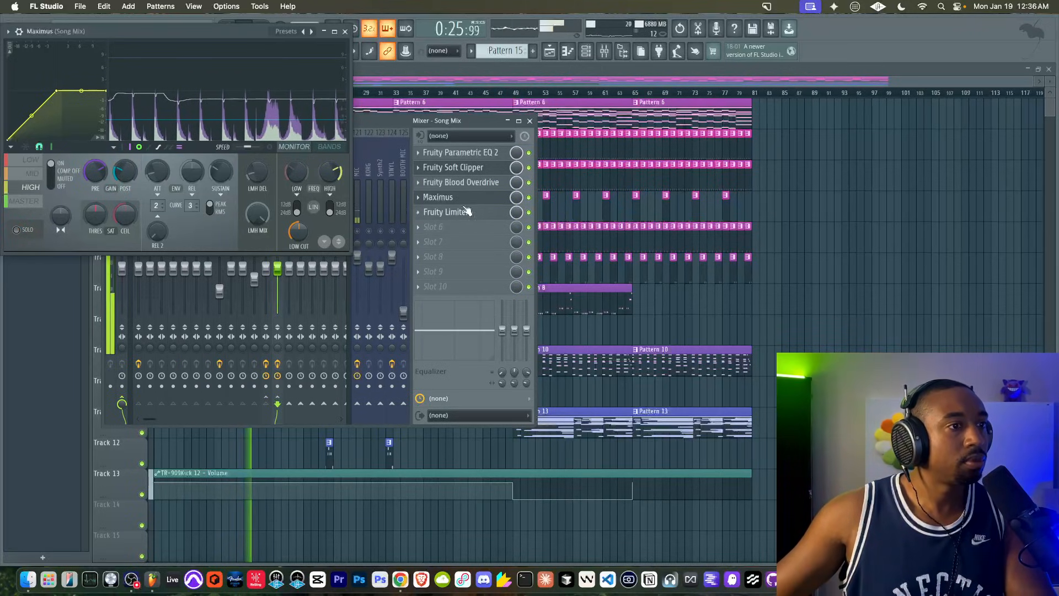
pyautogui.click(529, 197)
pyautogui.click(528, 197)
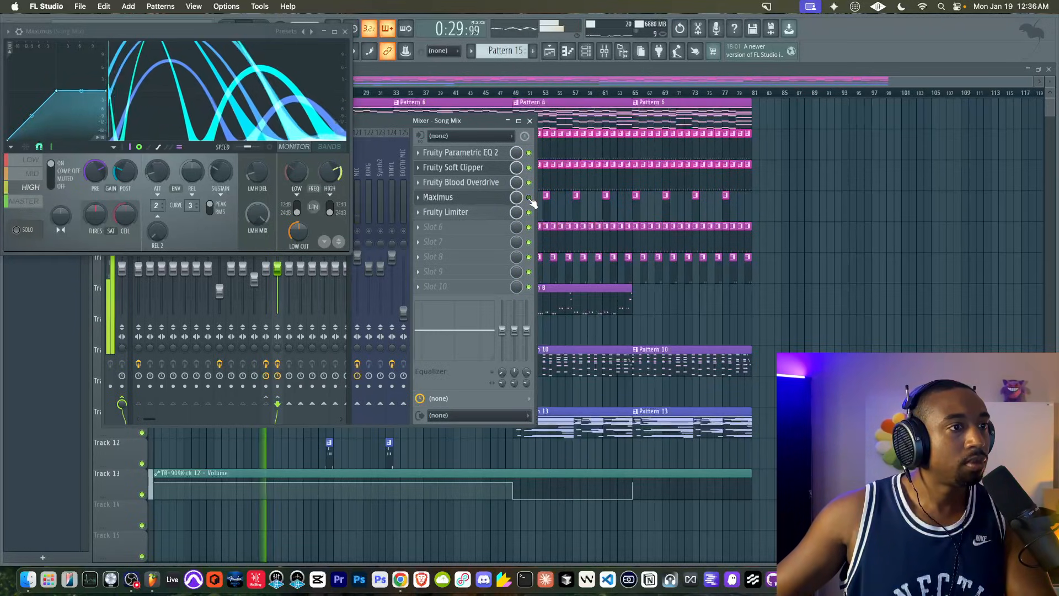
# - Switch on the Low band of Maximus, adjust its threshold and ceiling, and raise its pre gain
pyautogui.click(31, 164)
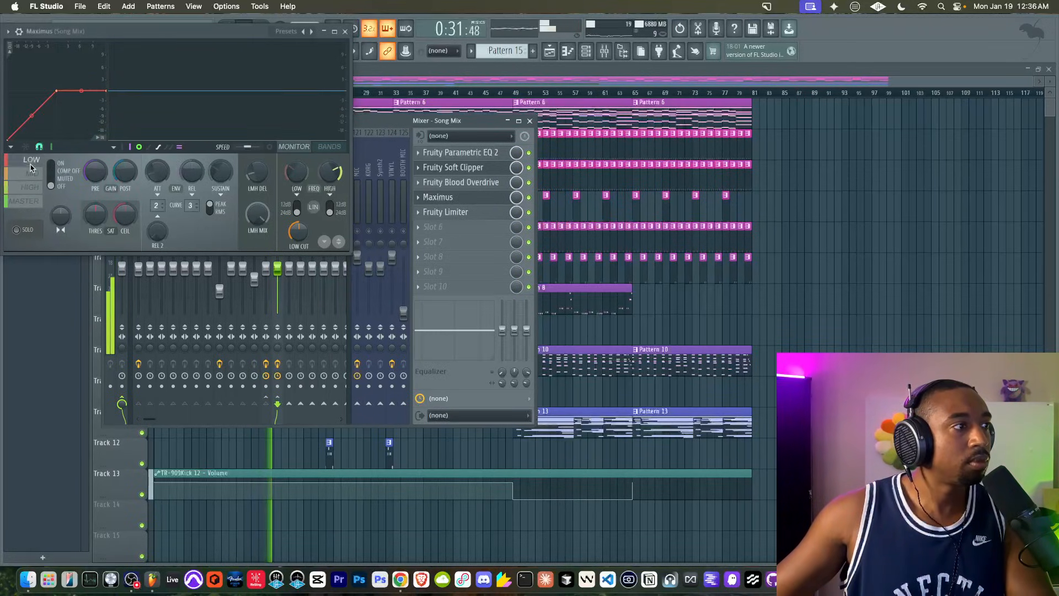
pyautogui.click(59, 171)
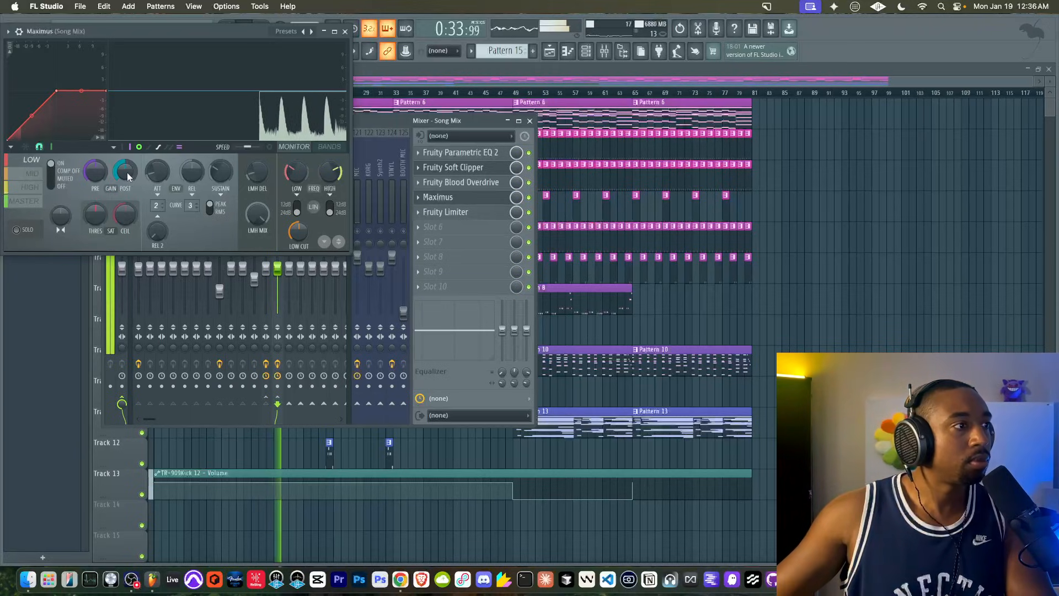
pyautogui.moveTo(95, 214); pyautogui.dragTo(101, 182)
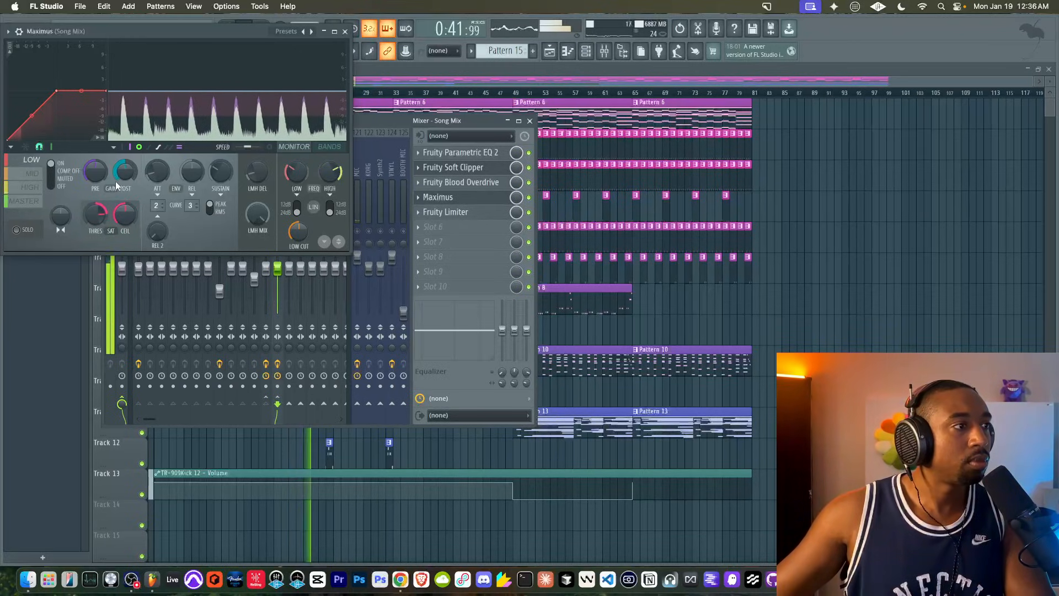
pyautogui.moveTo(99, 173); pyautogui.dragTo(98, 159)
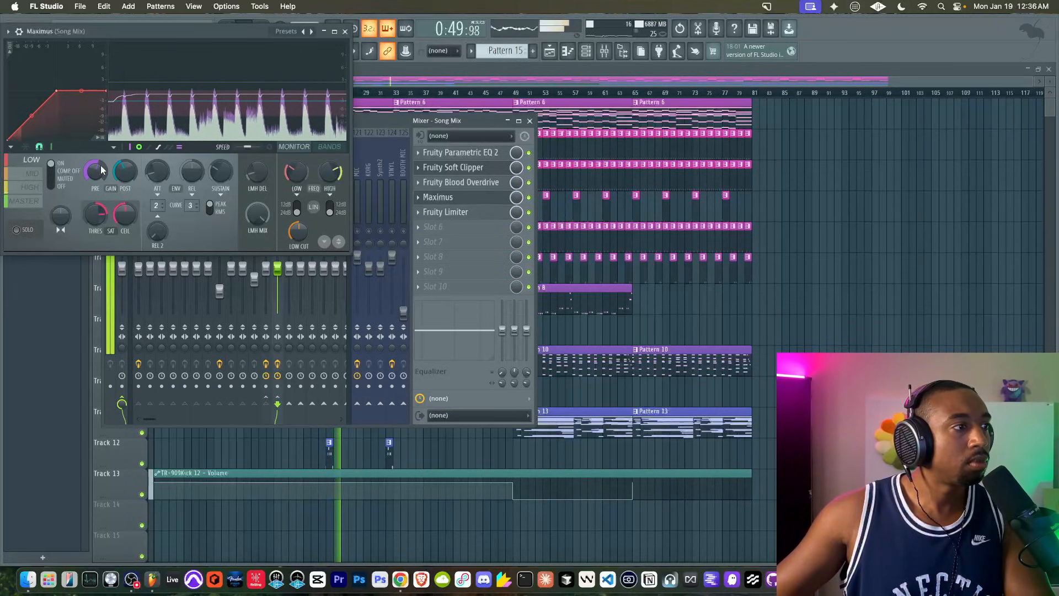
# - Switch on the Master band of Maximus, fine-tune its post gain and compare the mix with the effect bypassed
pyautogui.click(33, 201)
pyautogui.click(52, 164)
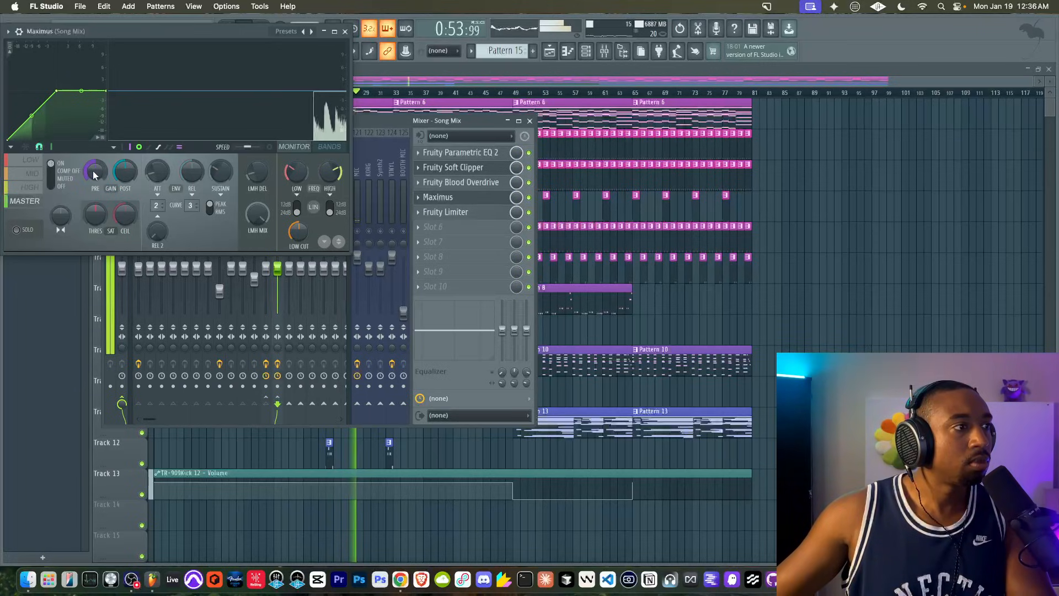
pyautogui.moveTo(121, 172); pyautogui.dragTo(121, 177)
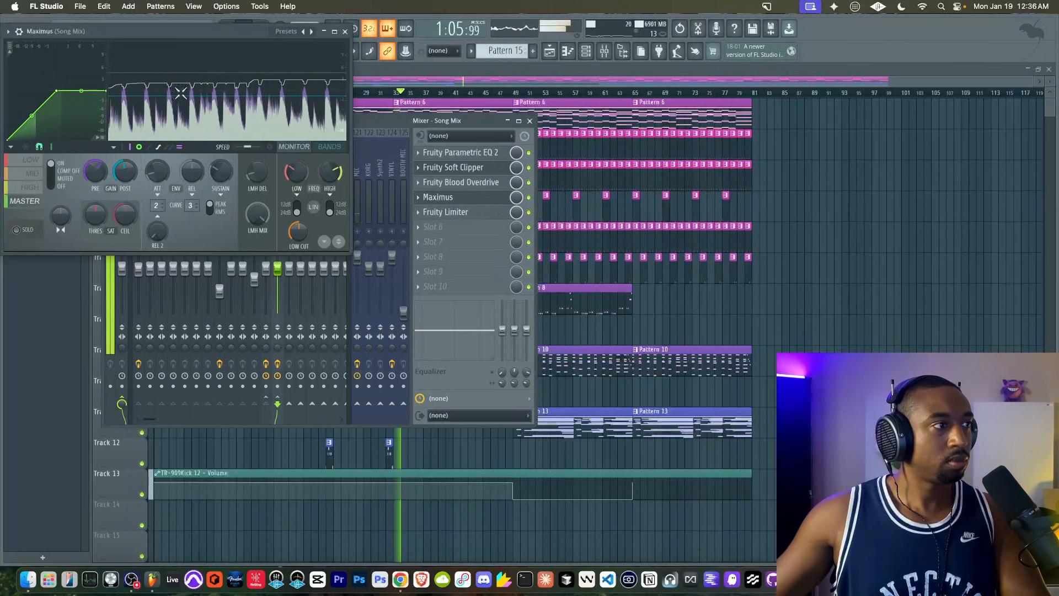
pyautogui.click(529, 197)
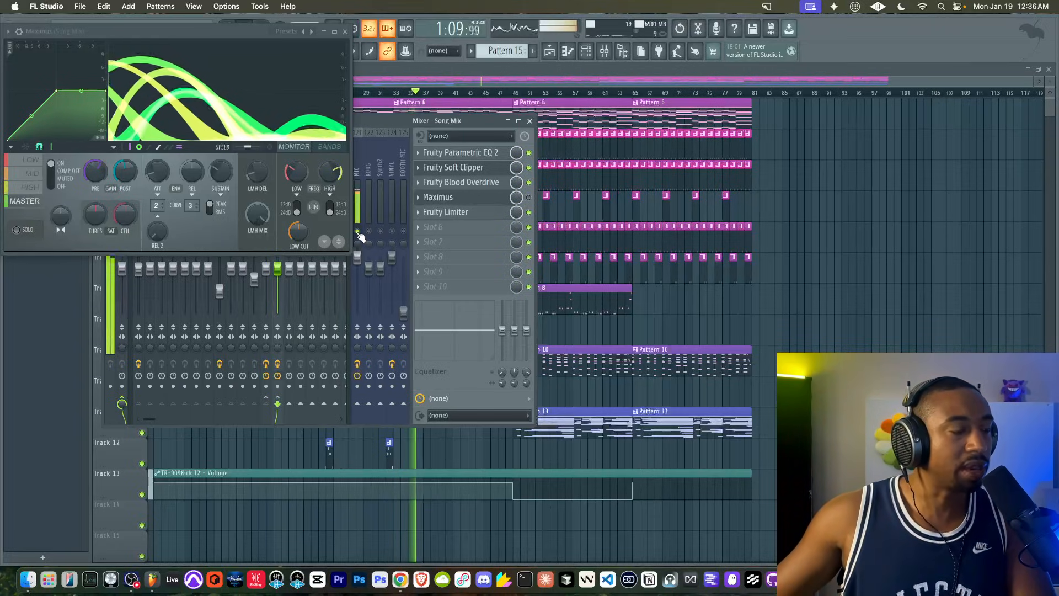
pyautogui.click(529, 198)
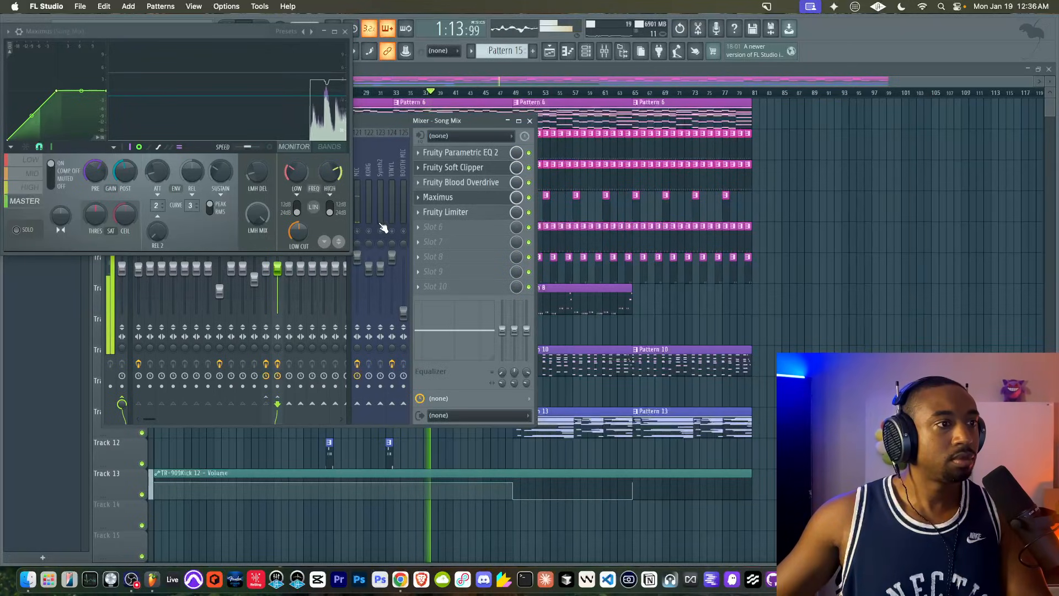
pyautogui.click(345, 32)
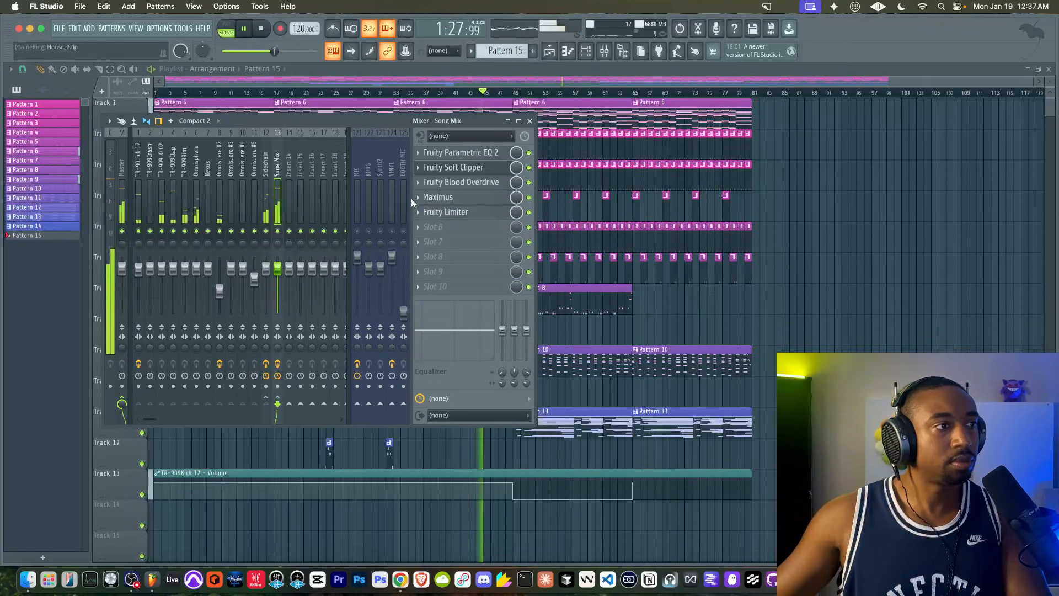
# - Lower the TR-909Hat O 02 mixer track to about 73% volume and select its channel in the channel rack
pyautogui.moveTo(161, 268); pyautogui.dragTo(161, 280)
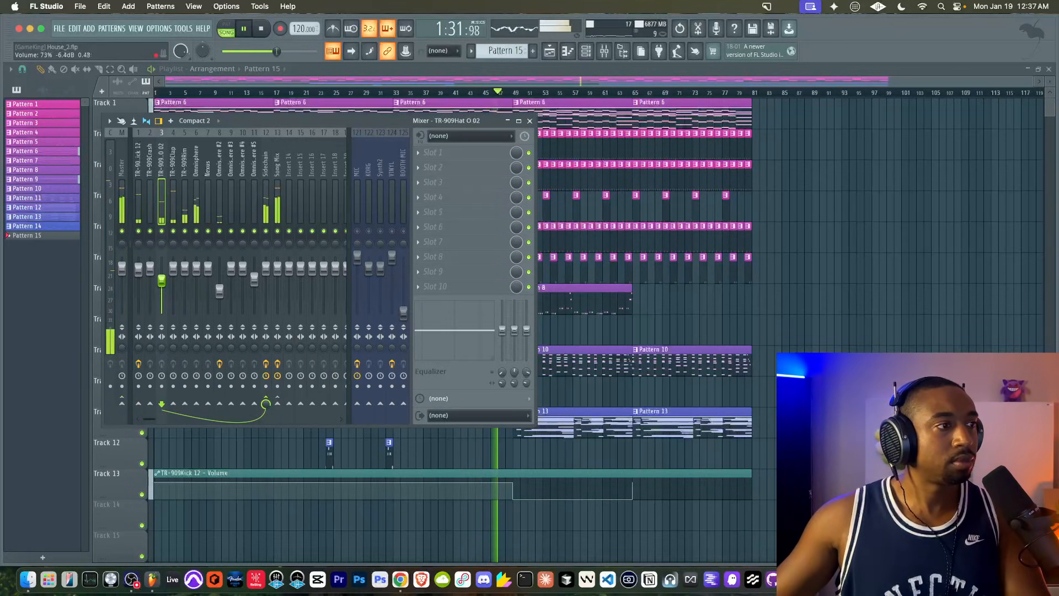
pyautogui.click(530, 120)
pyautogui.click(585, 54)
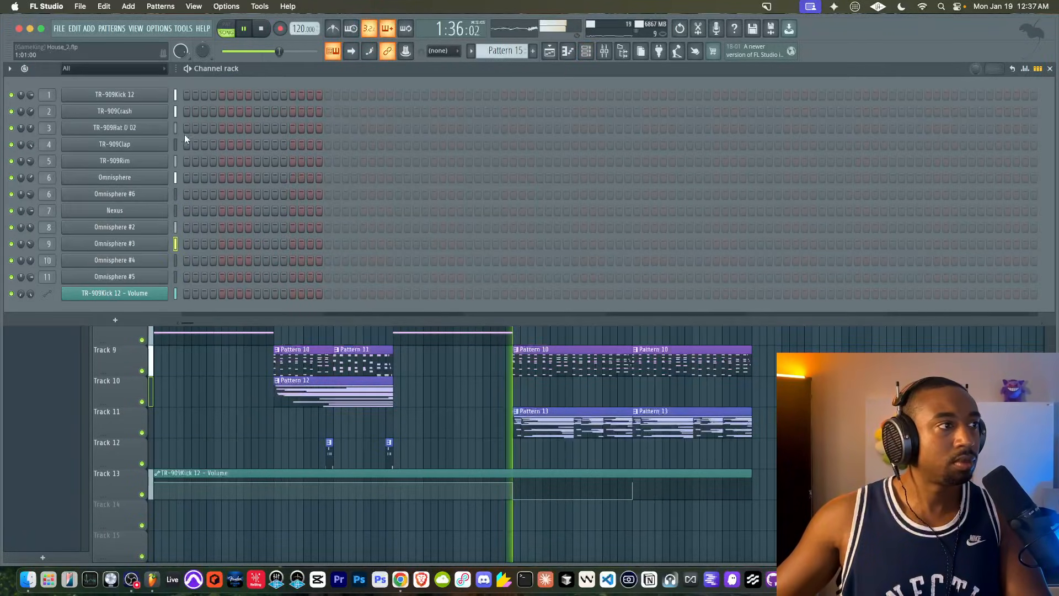
pyautogui.click(151, 128)
pyautogui.click(328, 109)
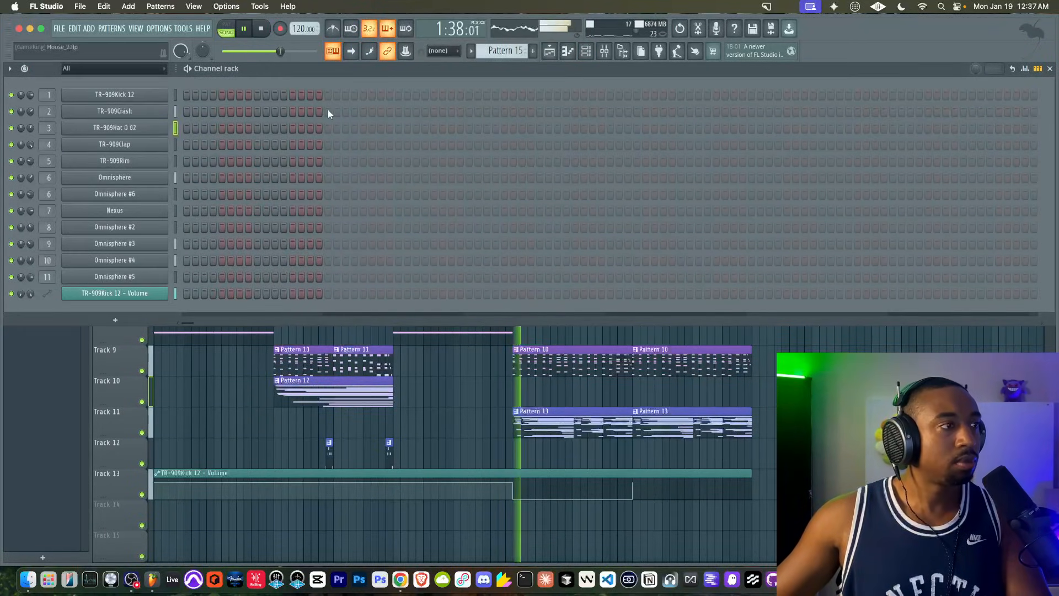
pyautogui.press('F6')
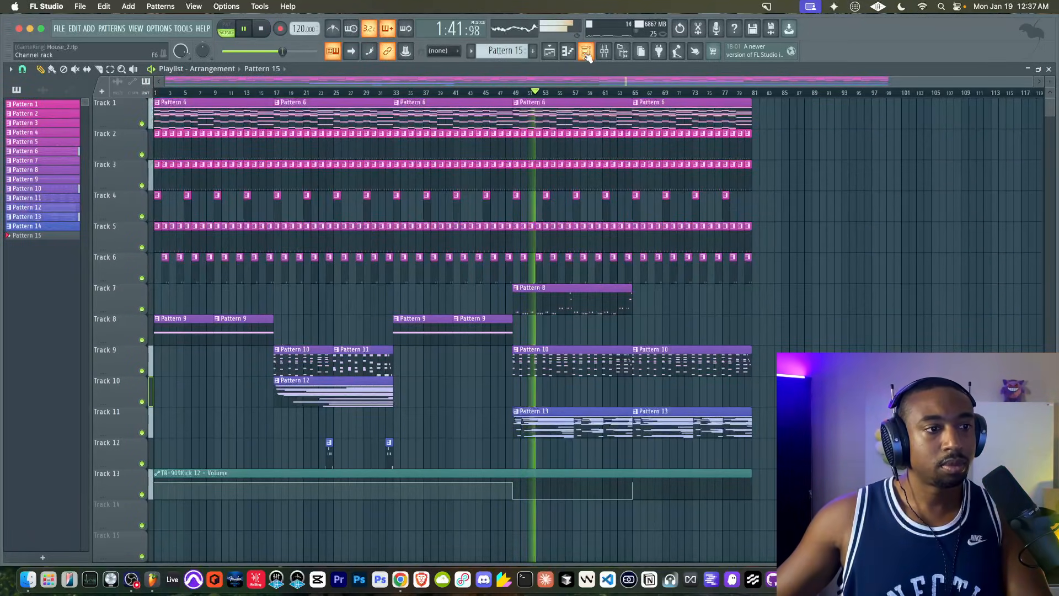
# - Open Pattern 13 from the playlist and load the Metal Dust Bell patch in Omnisphere #4
pyautogui.scroll(-3, 577, 310)
pyautogui.doubleClick(569, 332)
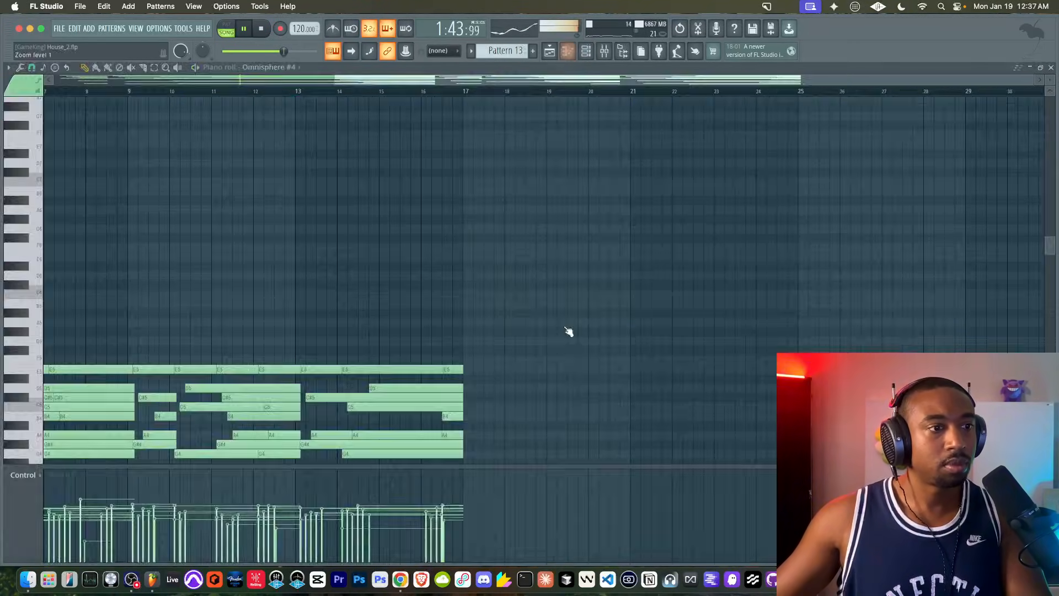
pyautogui.click(585, 51)
pyautogui.click(145, 260)
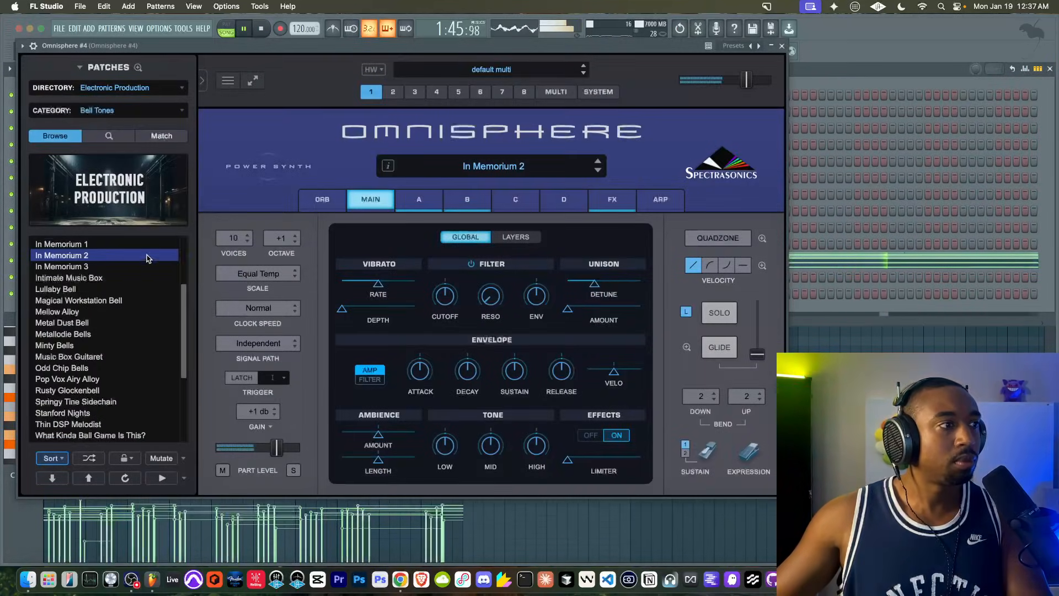
pyautogui.click(66, 323)
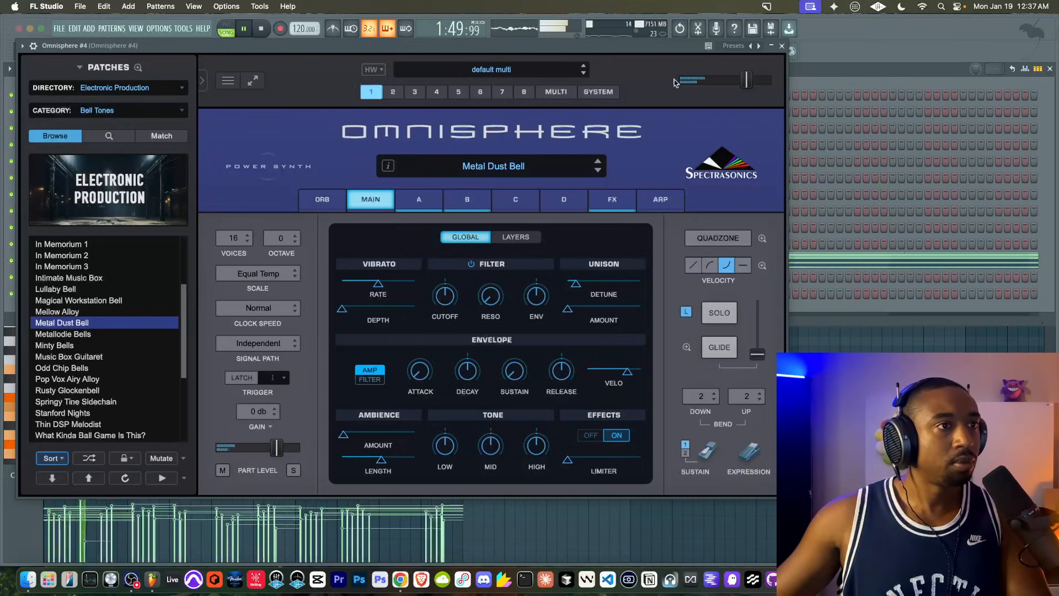
pyautogui.click(783, 46)
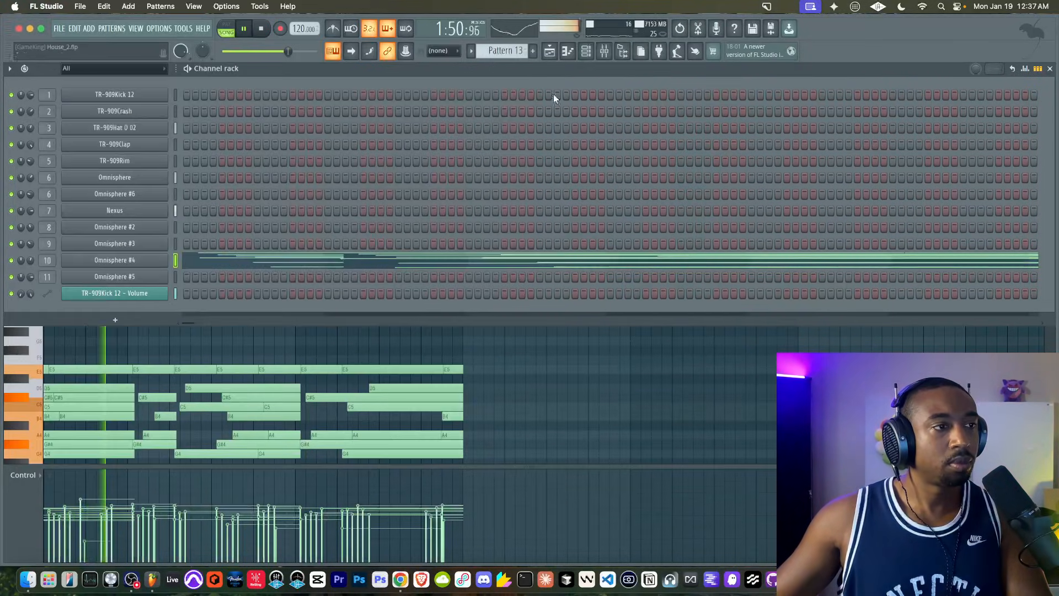
# - Run the Remove Overlaps script on the Omnisphere #4 notes of Pattern 13
pyautogui.click(252, 263)
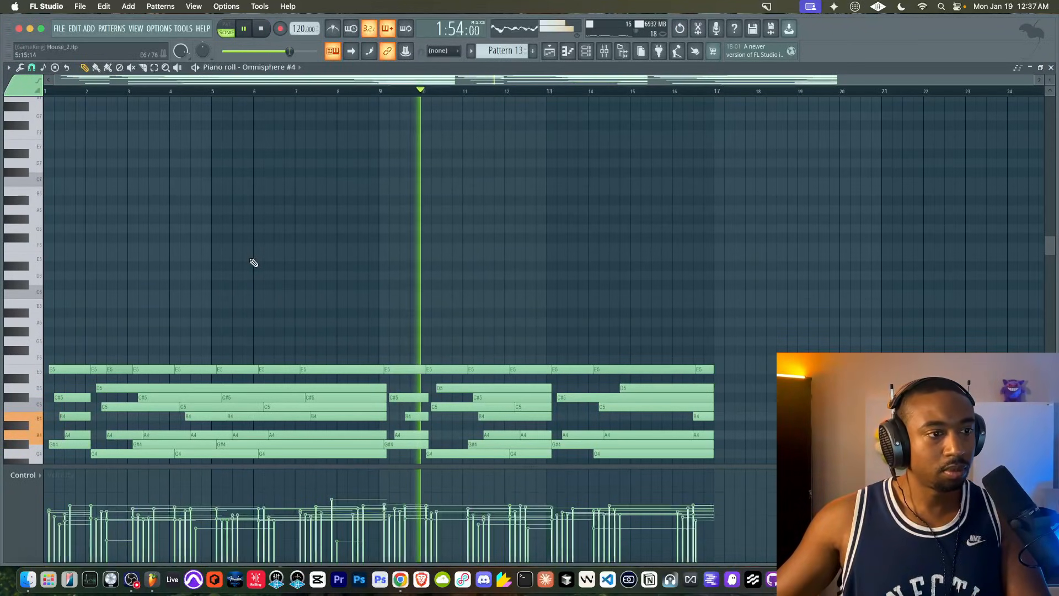
pyautogui.click(20, 67)
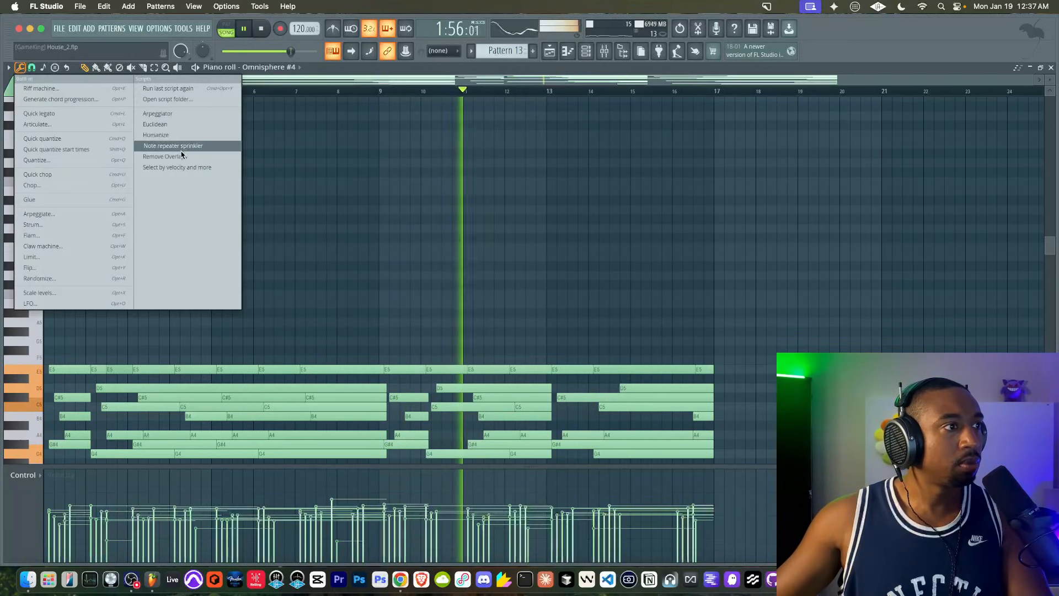
pyautogui.click(171, 156)
pyautogui.click(647, 336)
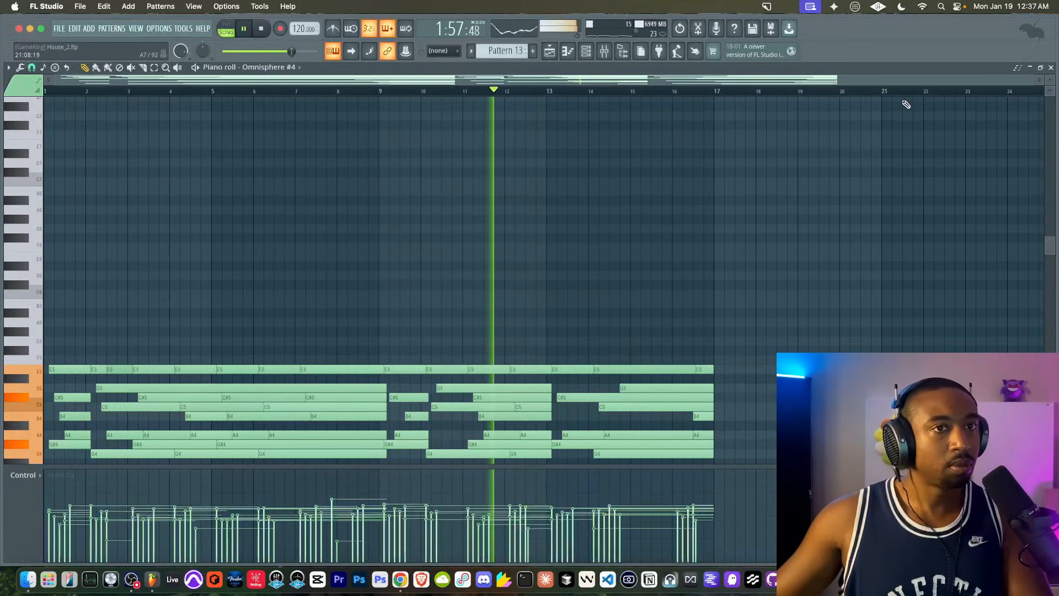
pyautogui.click(1050, 67)
# - Inspect the time, arpeggiator and echo settings of the Omnisphere #4 channel and return to the playlist
pyautogui.click(118, 260)
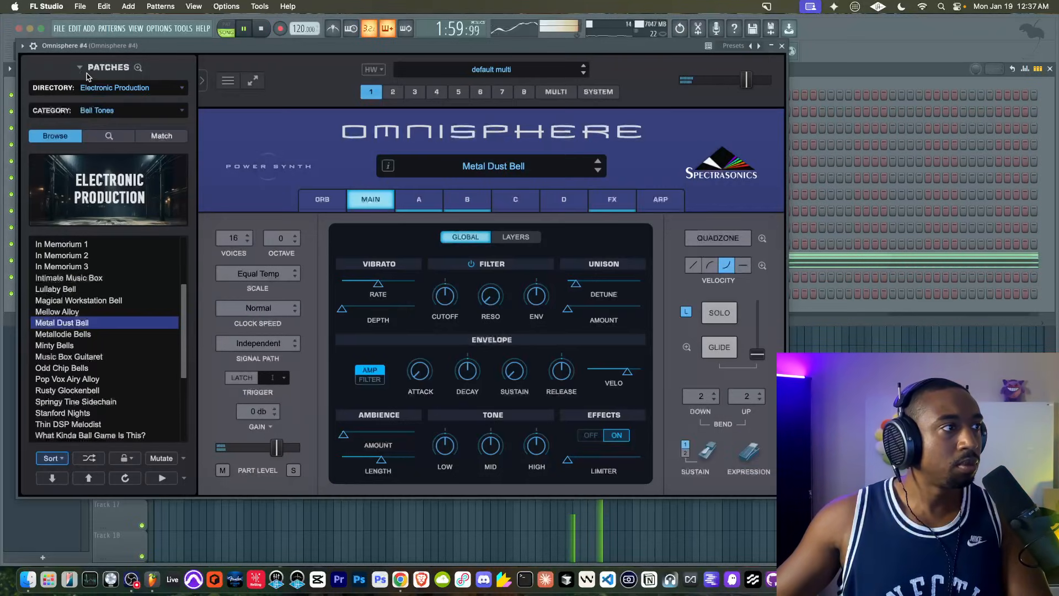
pyautogui.click(33, 46)
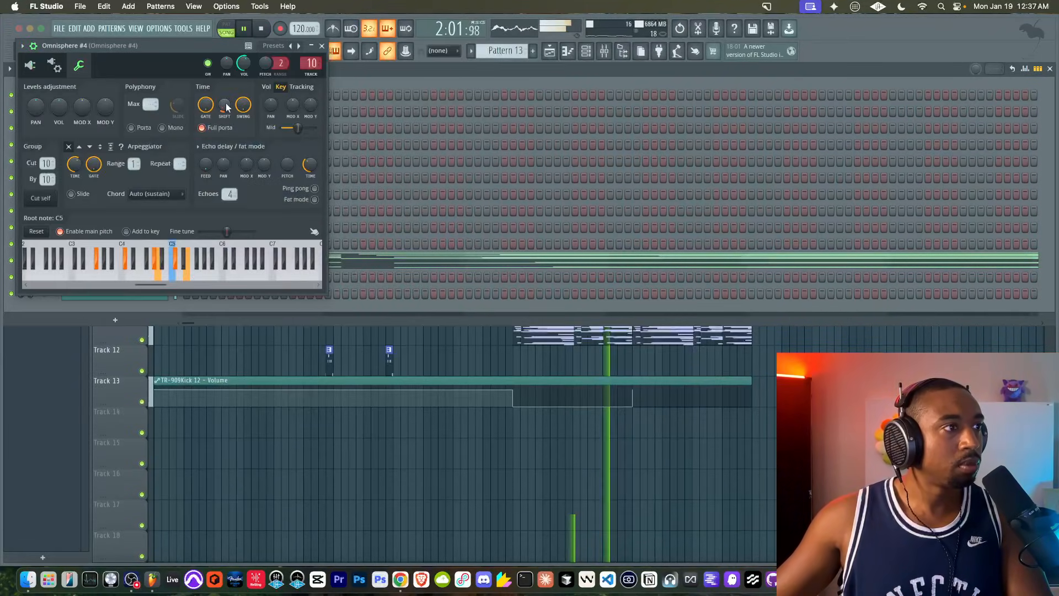
pyautogui.click(321, 46)
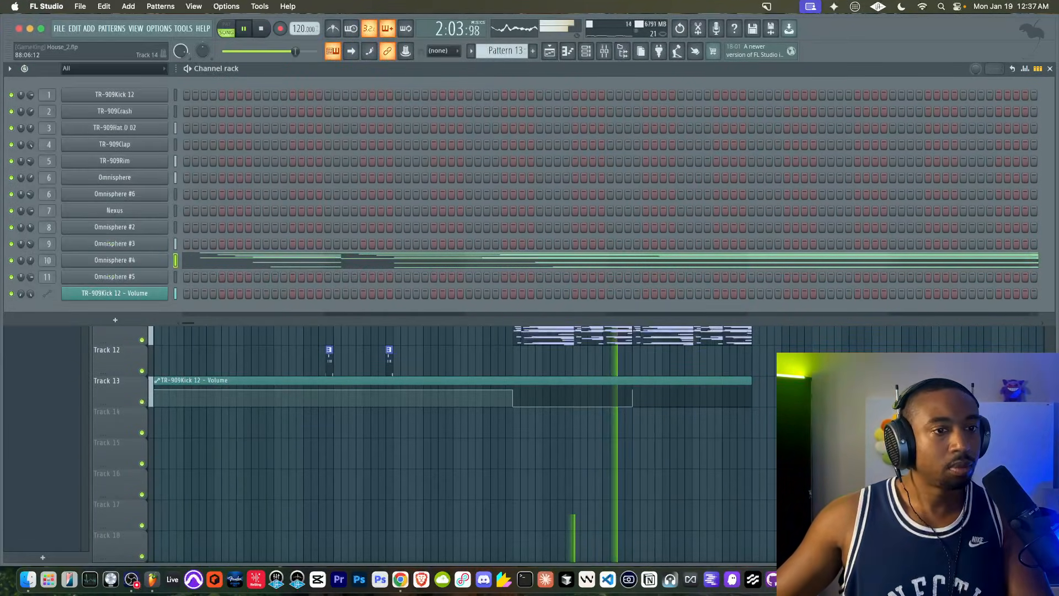
pyautogui.press('F6')
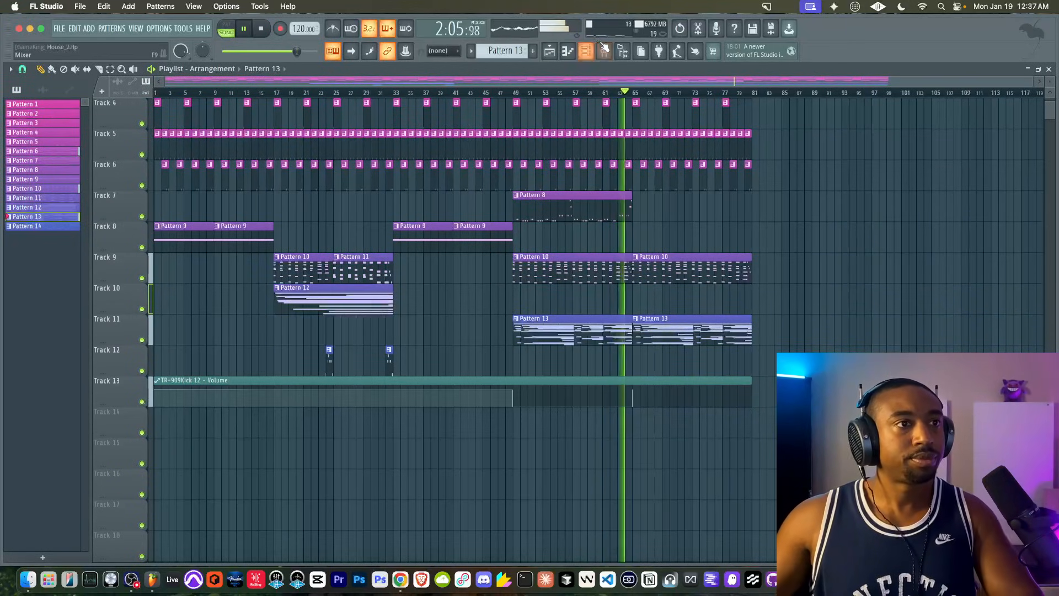
# - Add Gross Beat to the first effect slot of the Omnisphere #4 mixer track, using the Stutter preset with time slot Stut 14
pyautogui.press('F9')
pyautogui.click(425, 154)
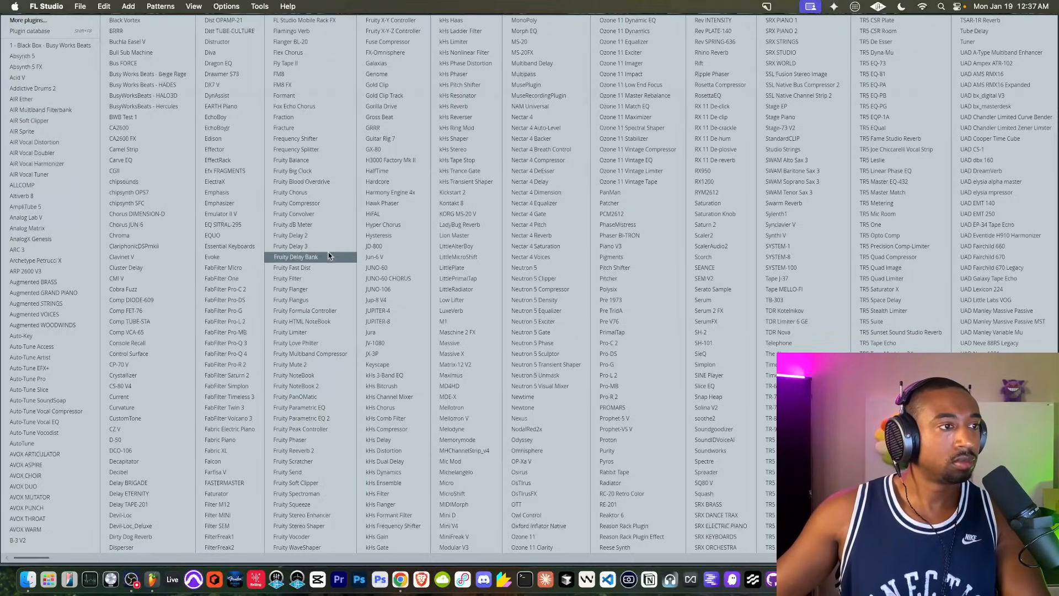
pyautogui.click(379, 117)
pyautogui.click(483, 180)
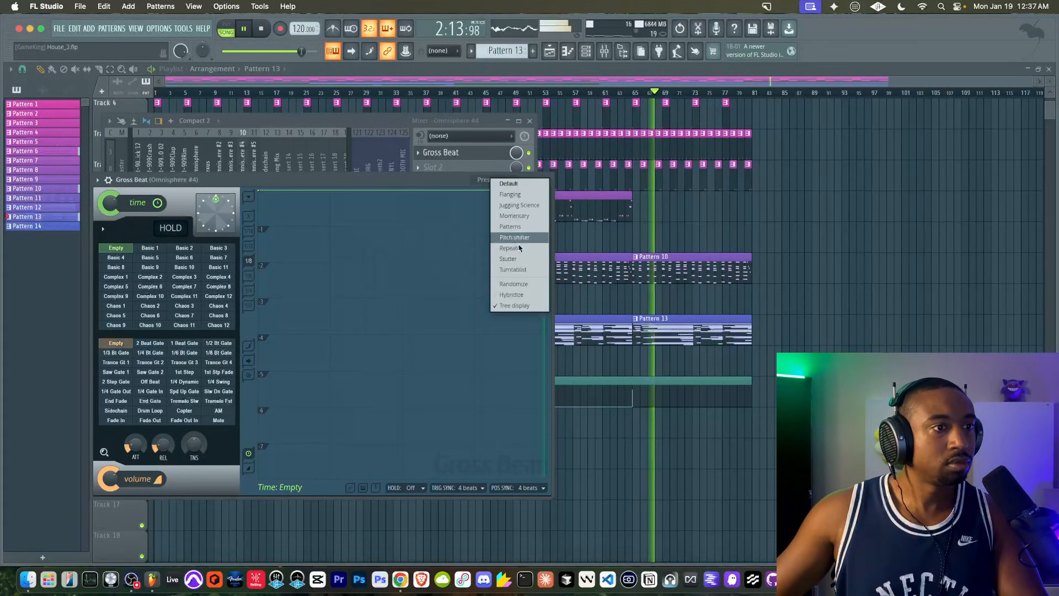
pyautogui.click(508, 258)
pyautogui.click(185, 276)
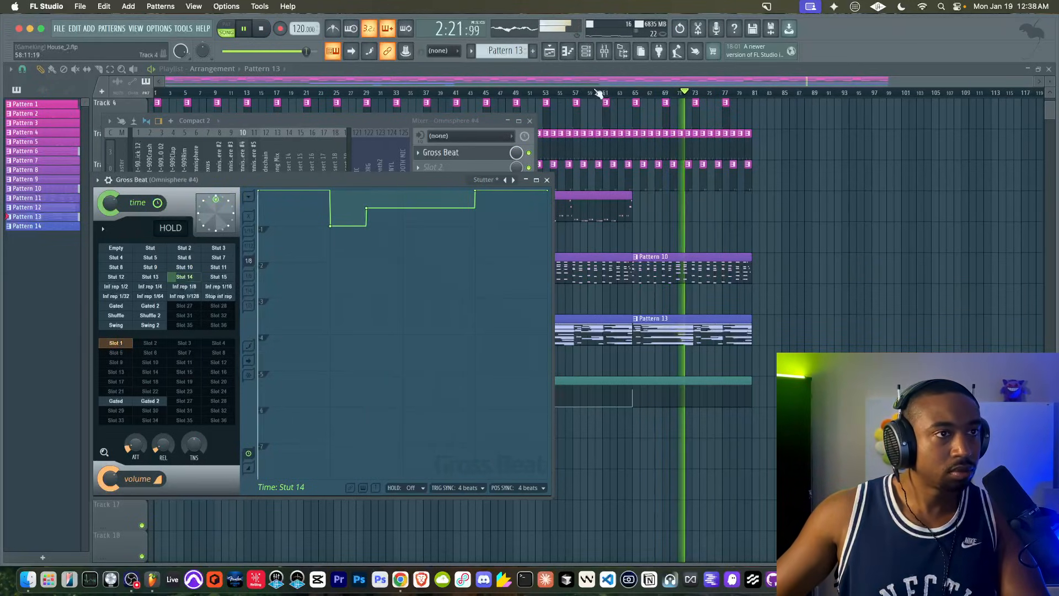
# - Create an automation clip for Gross Beat's mix level and span it on Track 14 from bar 1 to bar 81
pyautogui.click(516, 153)
pyautogui.rightClick(516, 153)
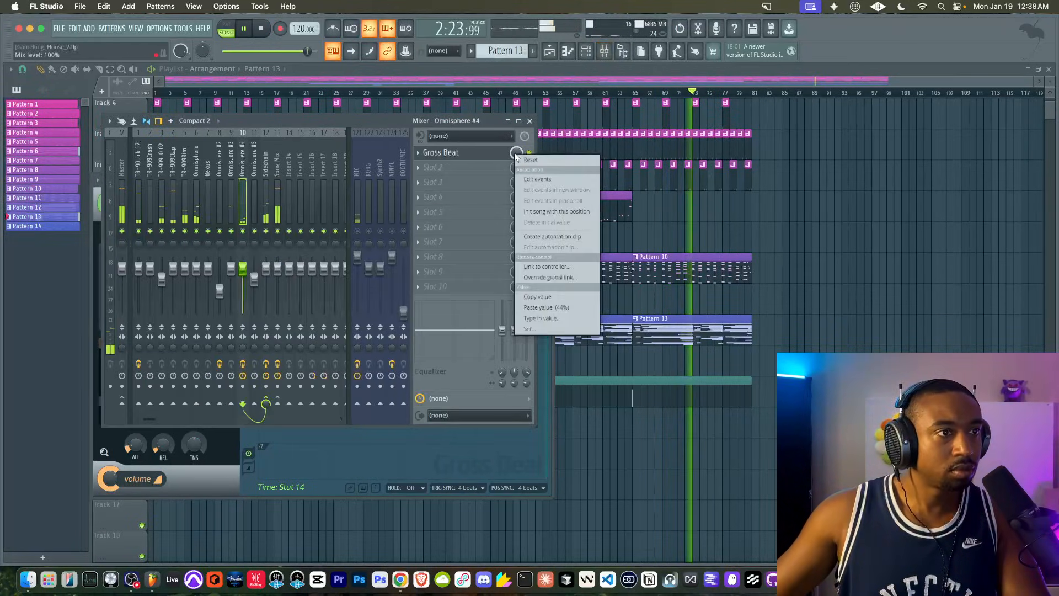
pyautogui.click(553, 236)
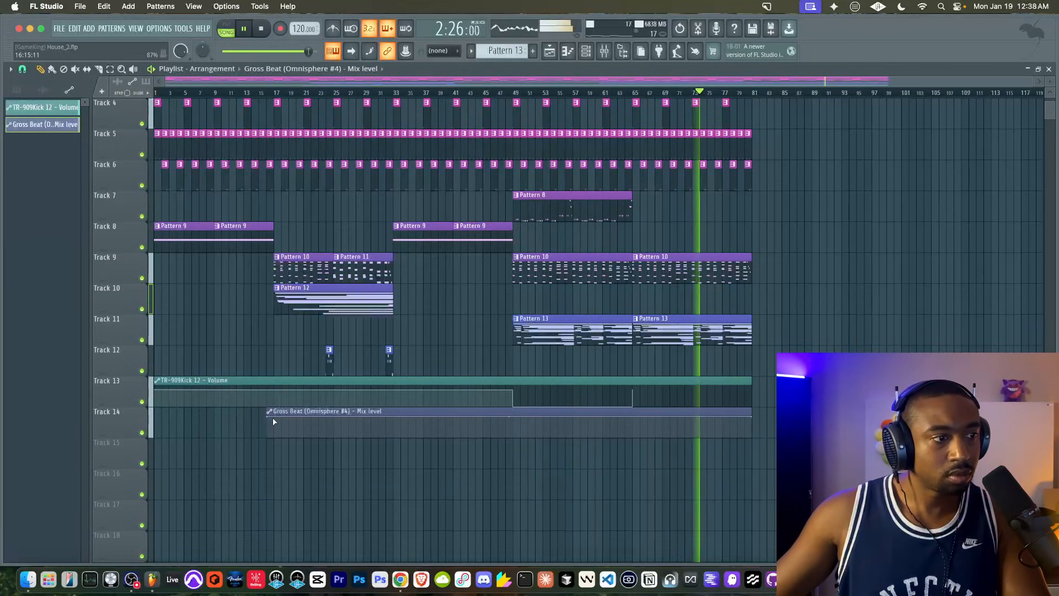
pyautogui.moveTo(289, 411); pyautogui.dragTo(151, 415)
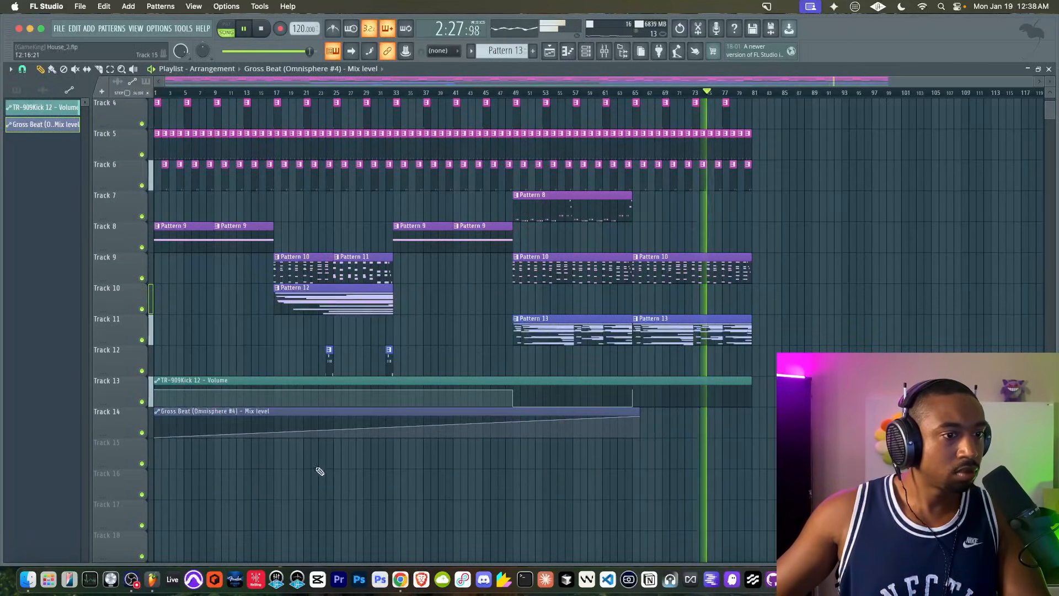
pyautogui.moveTo(646, 415); pyautogui.dragTo(752, 415)
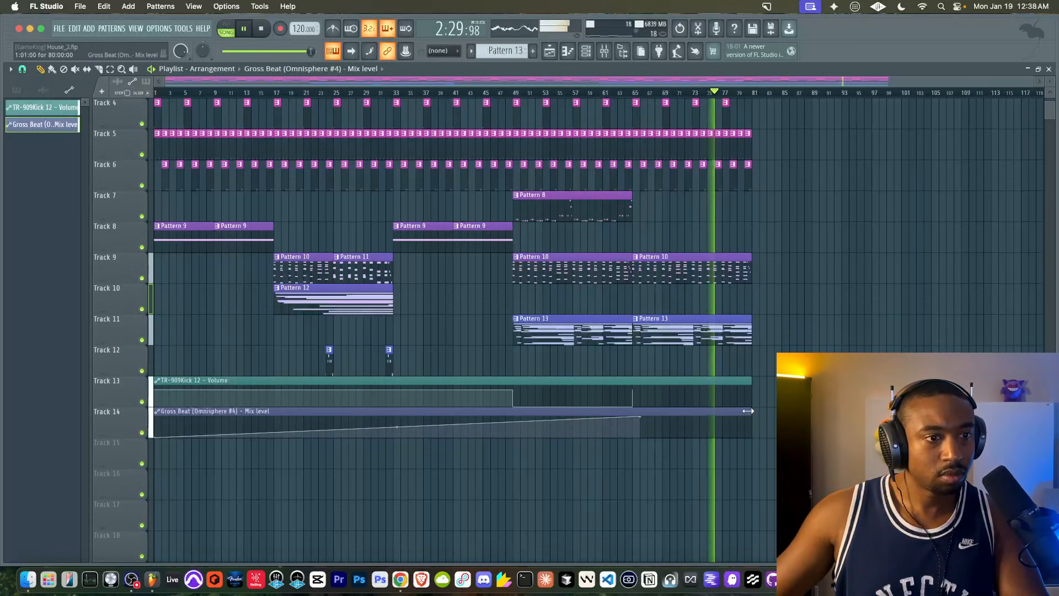
pyautogui.click(603, 52)
pyautogui.press('space')
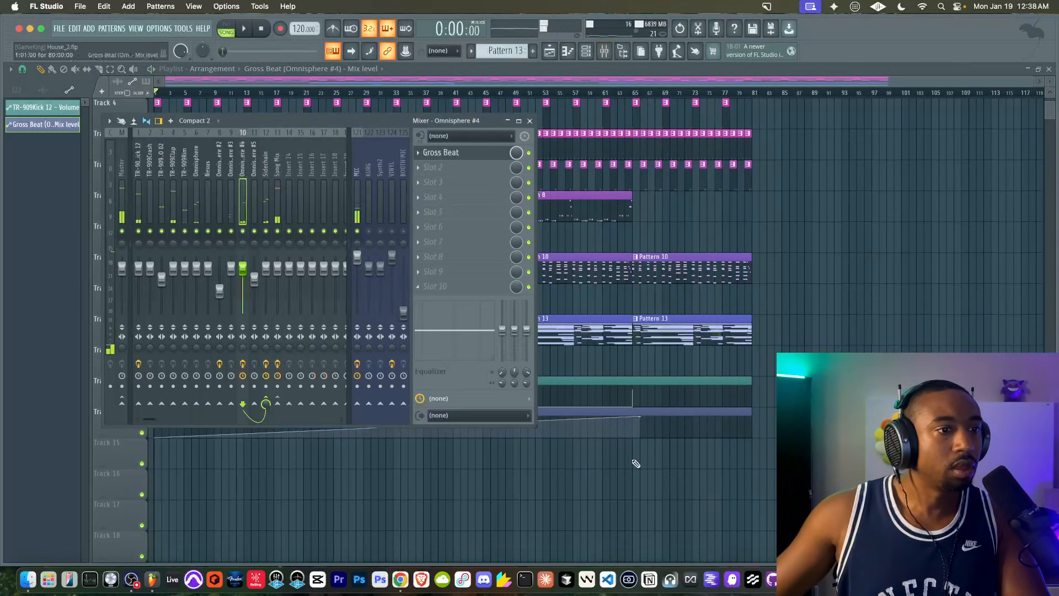
pyautogui.doubleClick(650, 476)
pyautogui.press('Escape')
pyautogui.press('super+z')
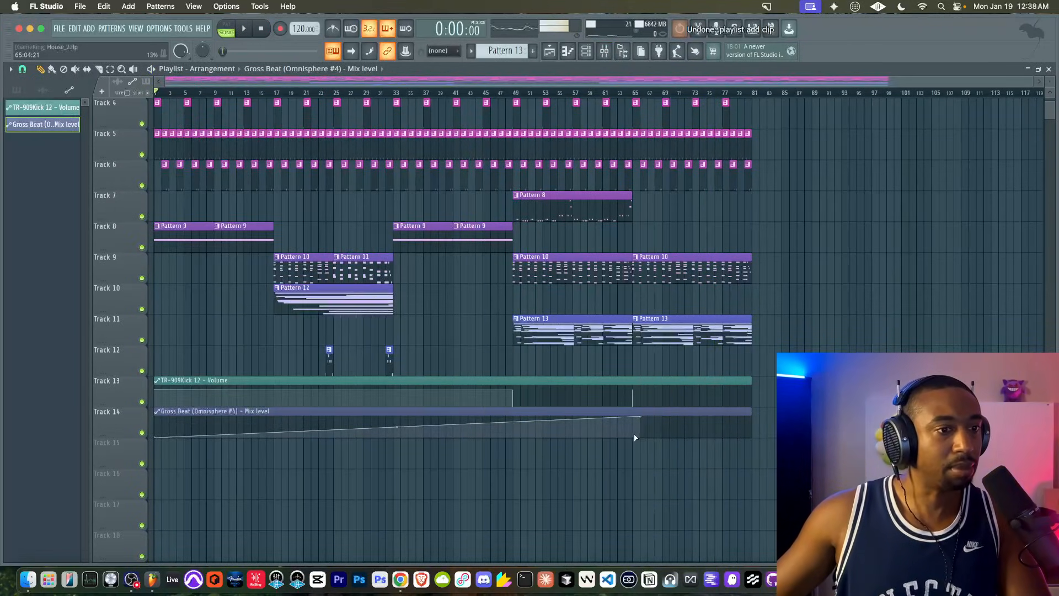
# - Keep the Gross Beat mix level automation at zero until bar 65, and raise it and the kick volume automation from there on
pyautogui.moveTo(631, 423); pyautogui.dragTo(635, 466)
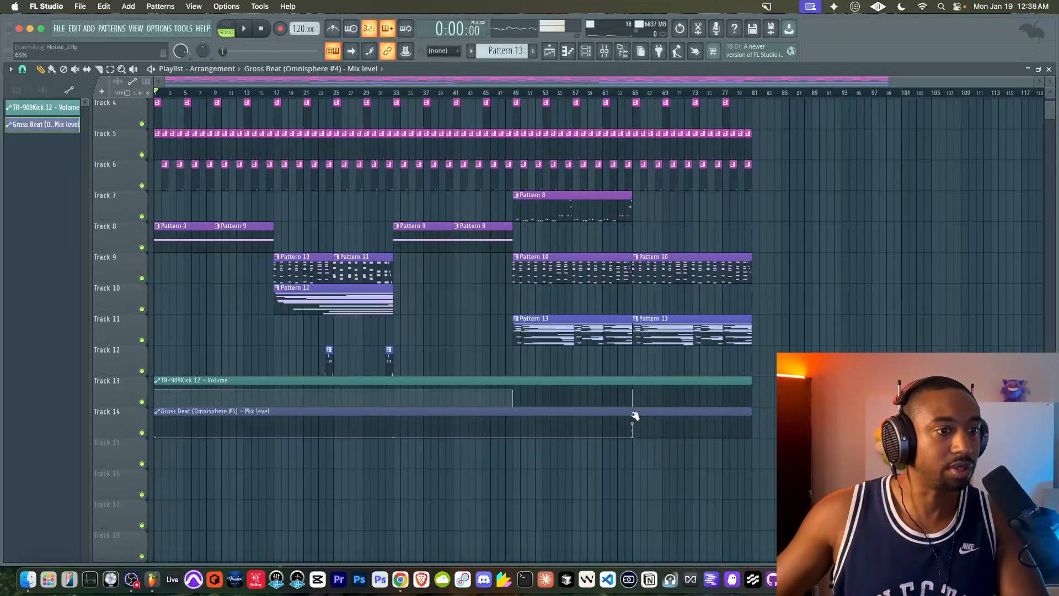
pyautogui.press('space')
pyautogui.moveTo(749, 428); pyautogui.dragTo(753, 414)
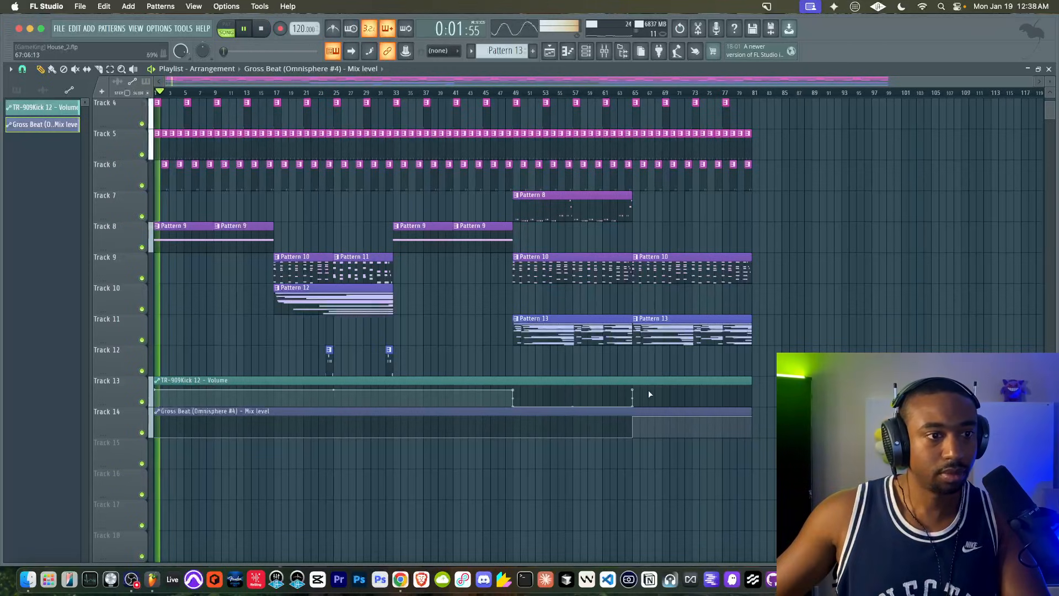
pyautogui.press('space')
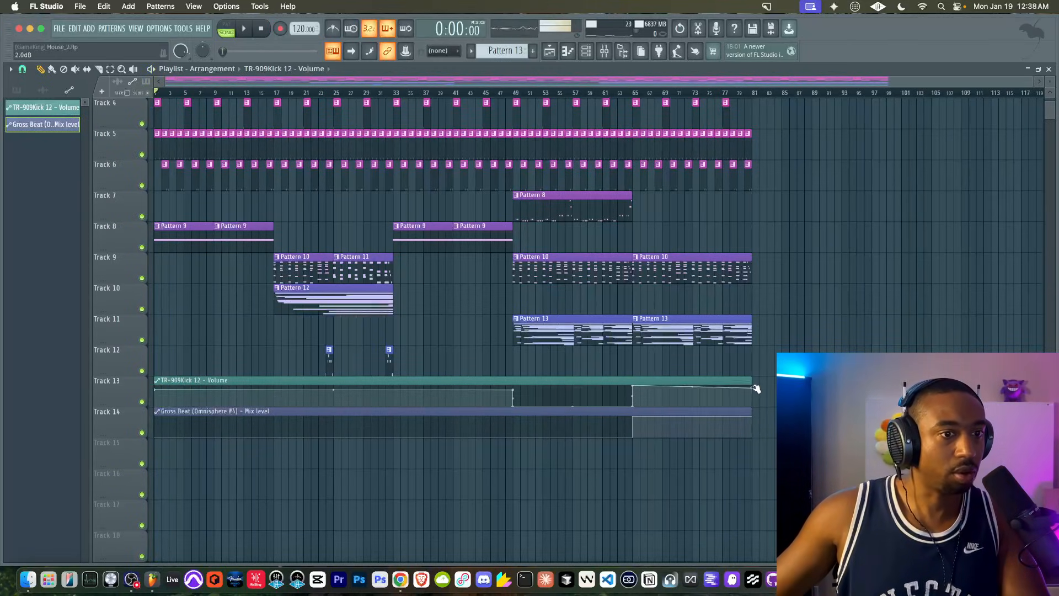
# - Create an automation clip for Gross Beat's time slot on the Omnisphere #4 mixer track
pyautogui.click(625, 93)
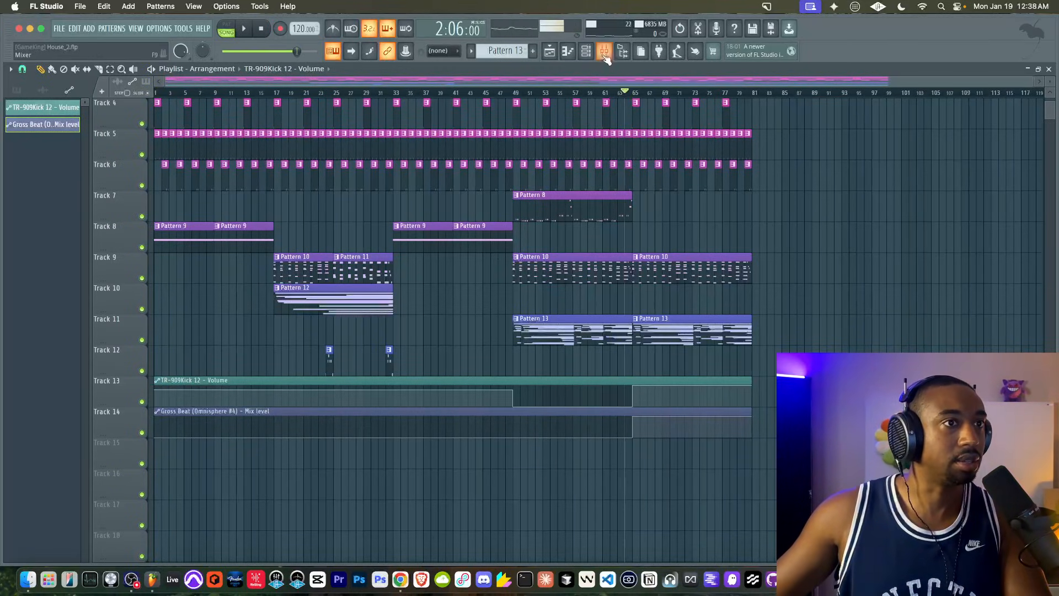
pyautogui.click(604, 54)
pyautogui.click(440, 157)
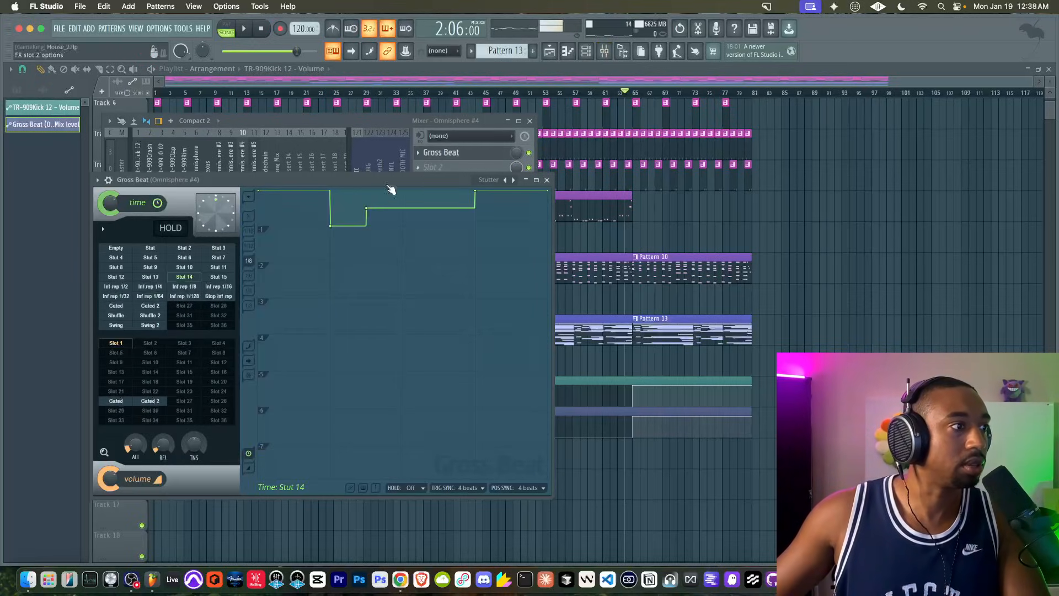
pyautogui.rightClick(151, 267)
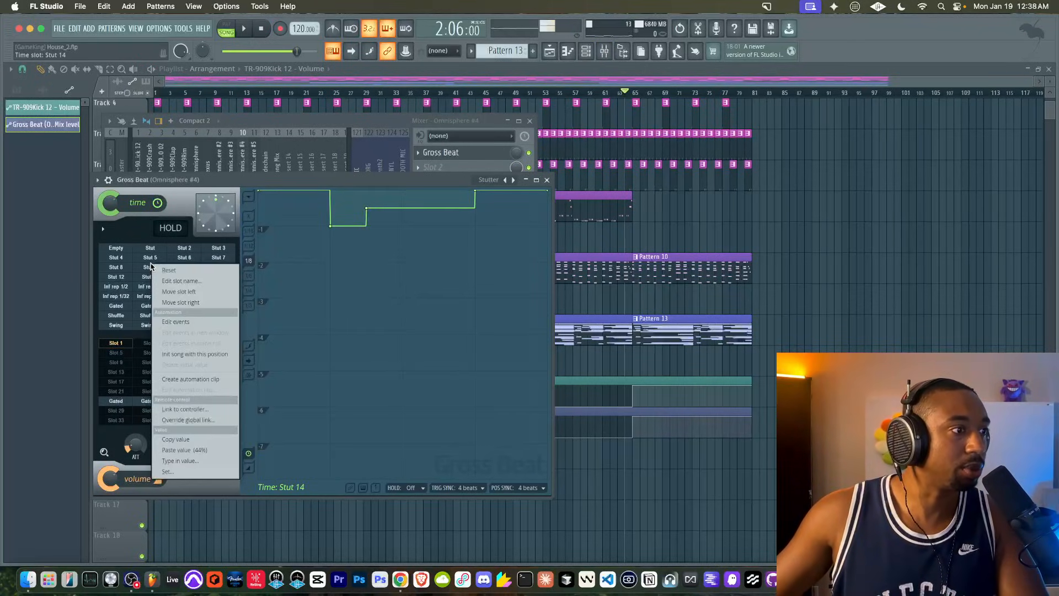
pyautogui.click(185, 378)
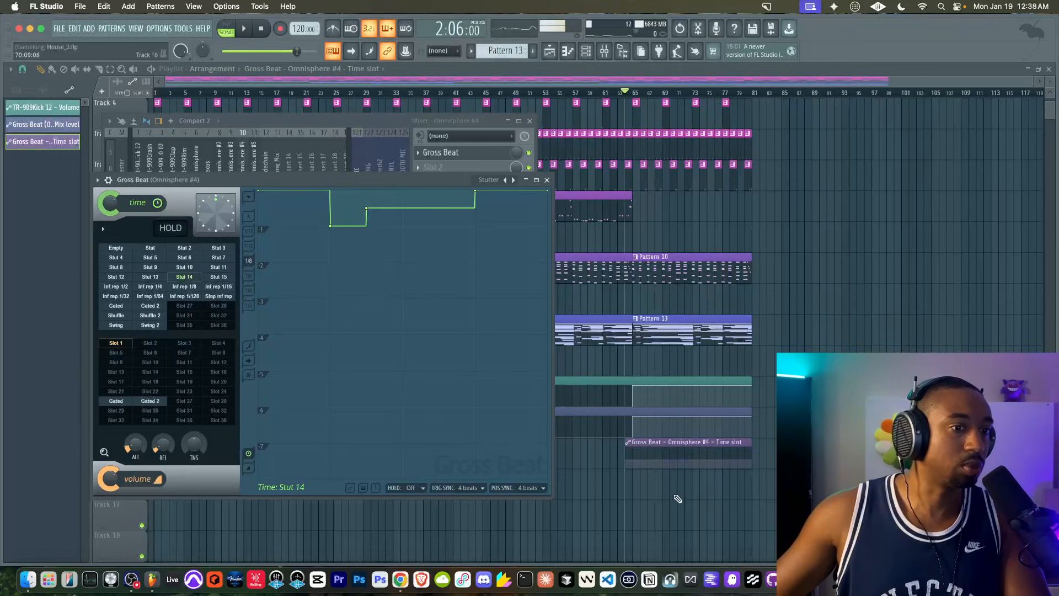
pyautogui.click(638, 468)
# - Span the time slot automation clip from bar 1 to bar 81 on Track 15 and hold its value flat up to bar 65
pyautogui.moveTo(643, 440); pyautogui.dragTo(129, 445)
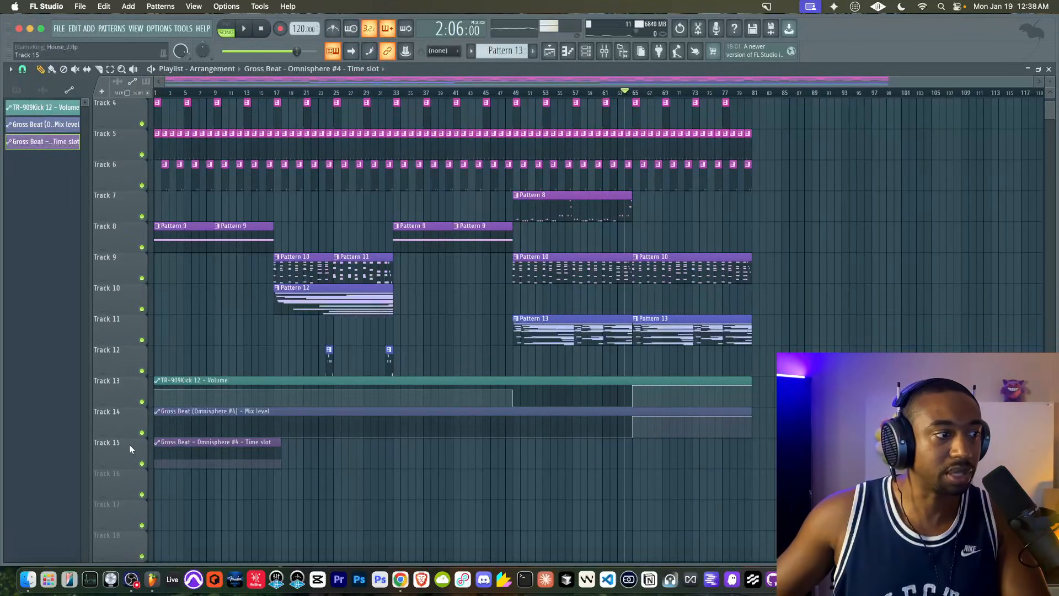
pyautogui.rightClick(155, 459)
pyautogui.press('c')
pyautogui.moveTo(270, 445); pyautogui.dragTo(719, 440)
pyautogui.rightClick(632, 459)
pyautogui.press('v')
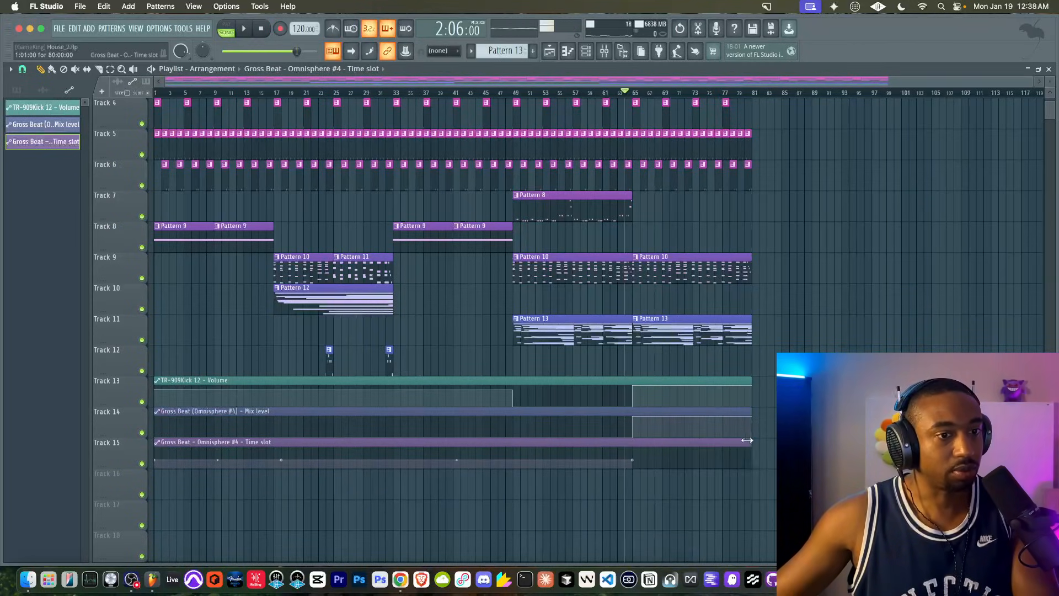
pyautogui.rightClick(633, 456)
pyautogui.press('p')
# - Play from bar 49 and shape the time slot automation into a ramp peaking midway between bars 65 and 81
pyautogui.click(513, 93)
pyautogui.press('space')
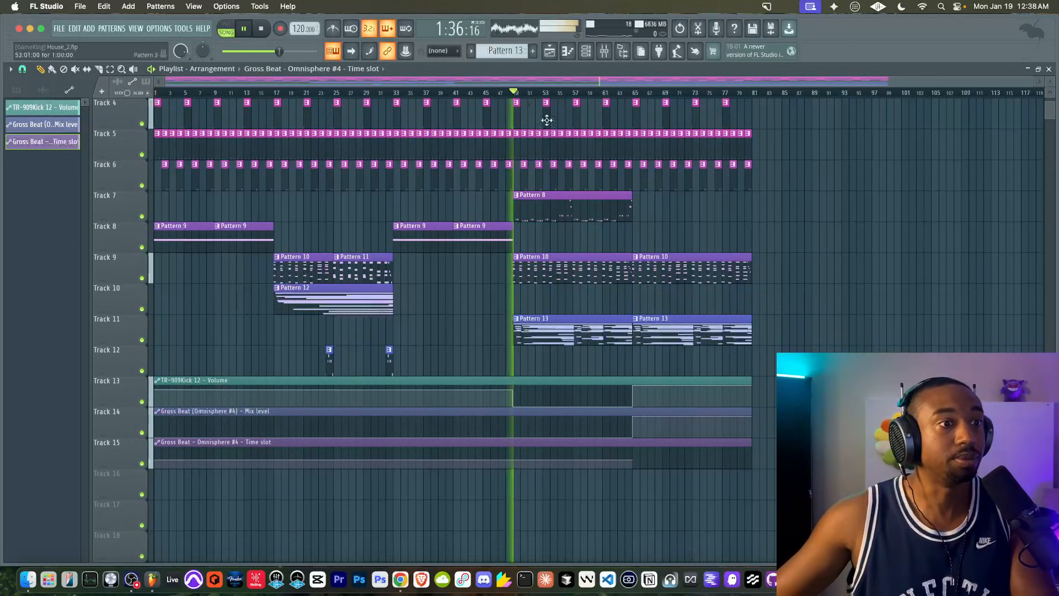
pyautogui.moveTo(665, 456); pyautogui.dragTo(747, 469)
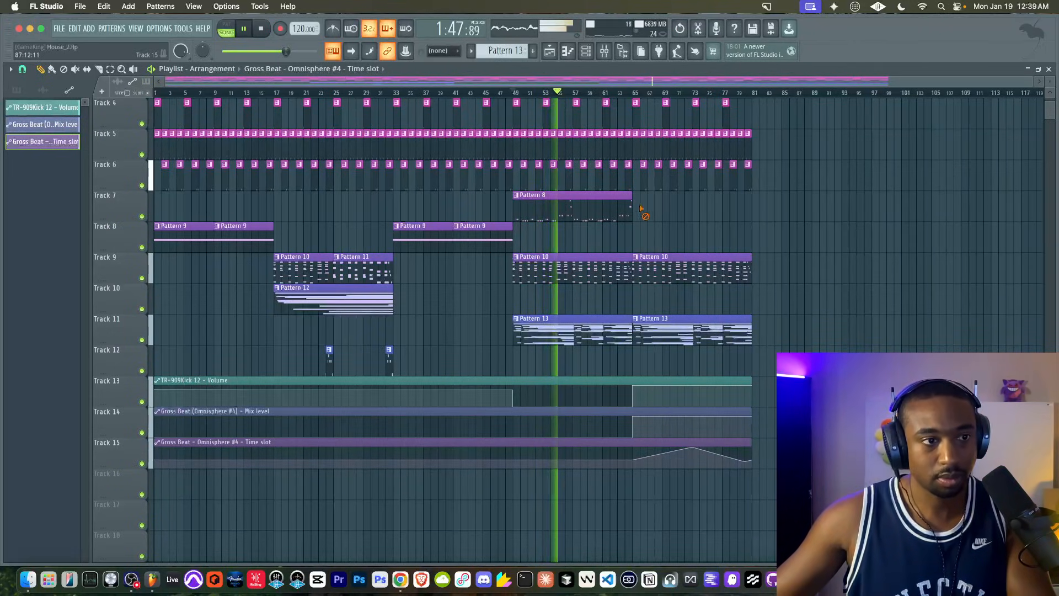
# - Open Pattern 8 from the playlist and show the Nexus instrument interface for its channel
pyautogui.scroll(1, 574, 259)
pyautogui.scroll(2, 575, 259)
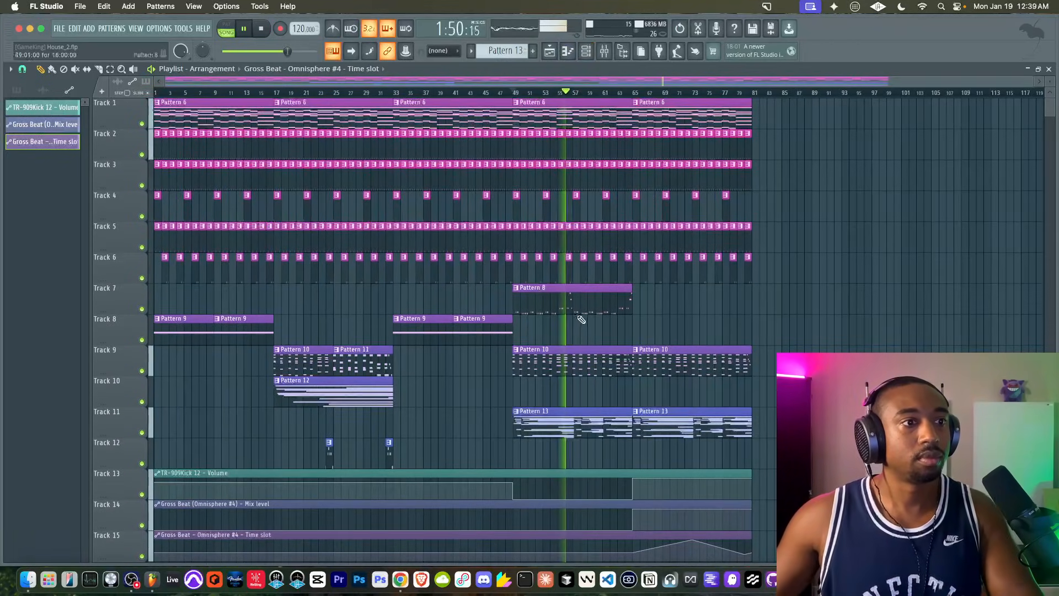
pyautogui.doubleClick(574, 310)
pyautogui.click(588, 55)
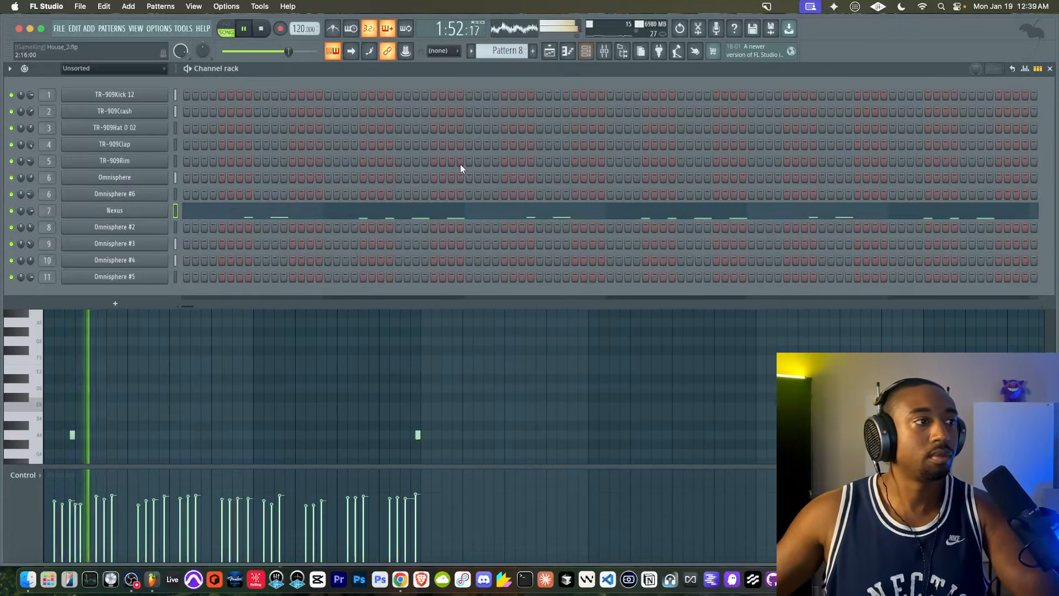
pyautogui.click(137, 211)
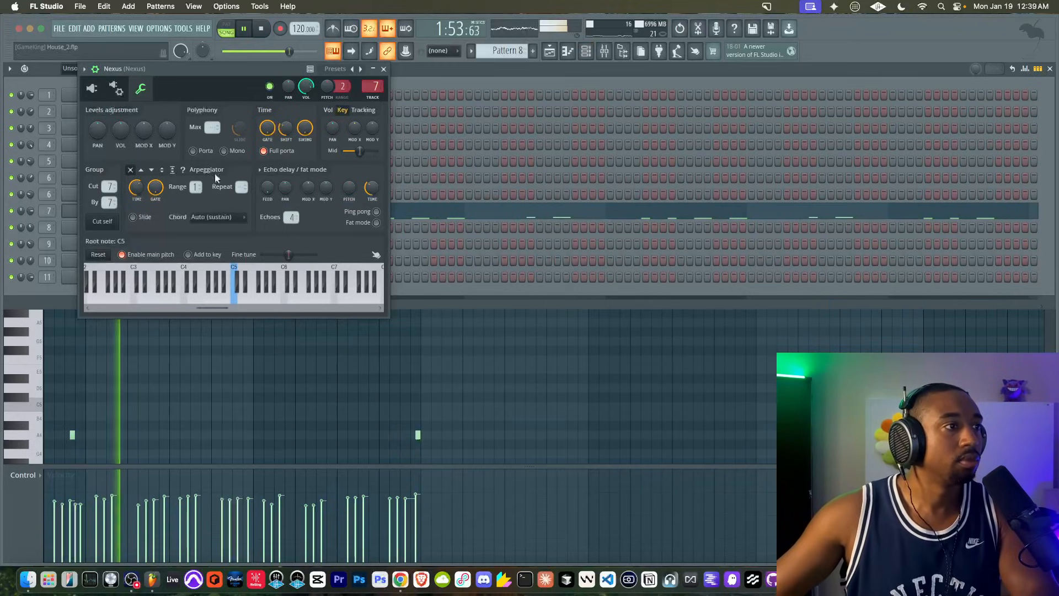
pyautogui.click(91, 88)
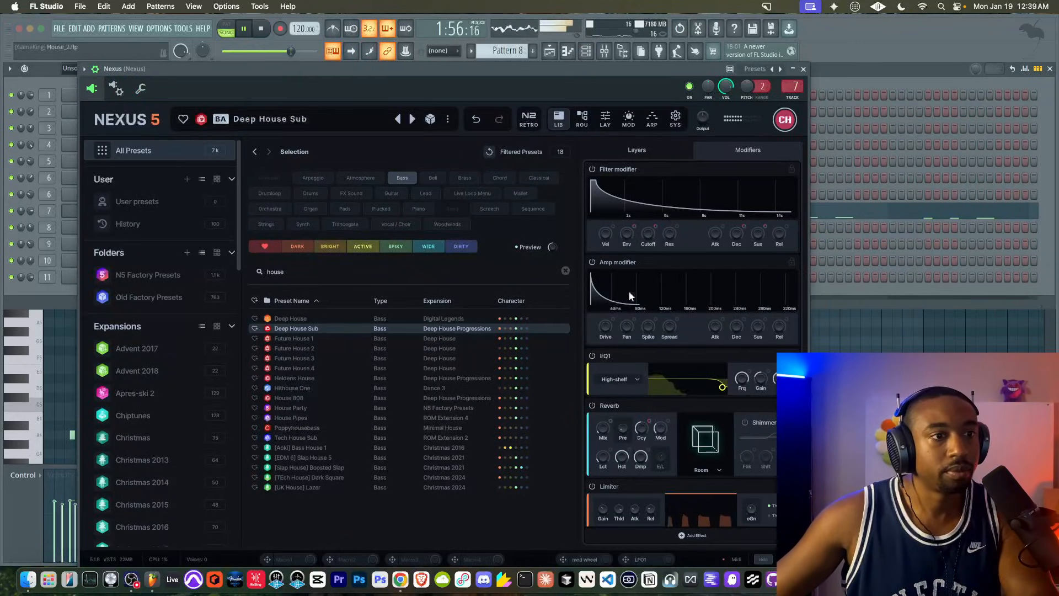
# - Set the amp modifier pan of the Deep House Sub preset to 70 and its spread to 0, using the retro view
pyautogui.moveTo(627, 326); pyautogui.dragTo(630, 387)
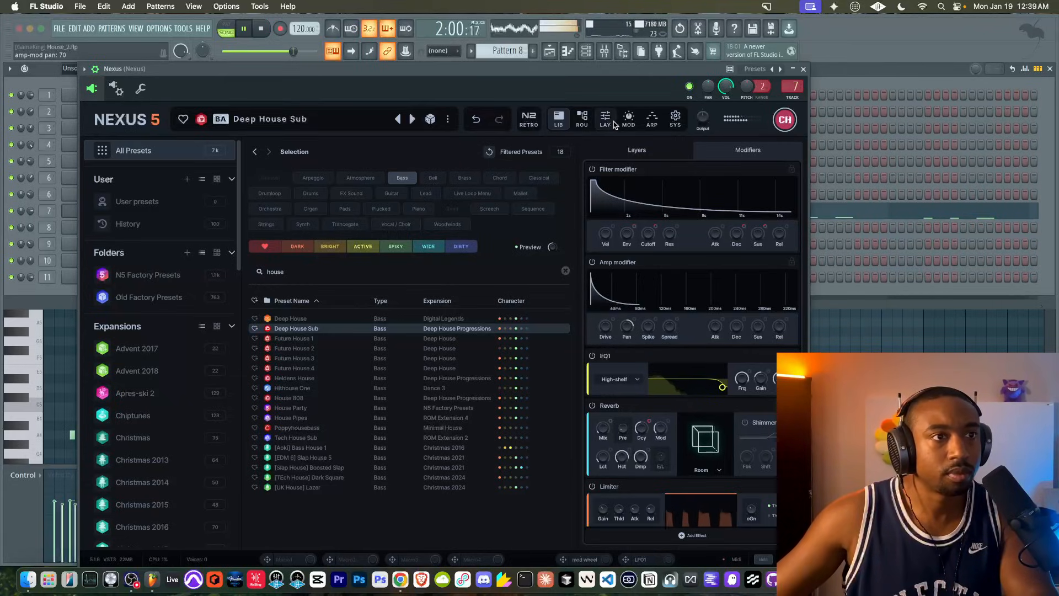
pyautogui.click(660, 155)
pyautogui.click(727, 150)
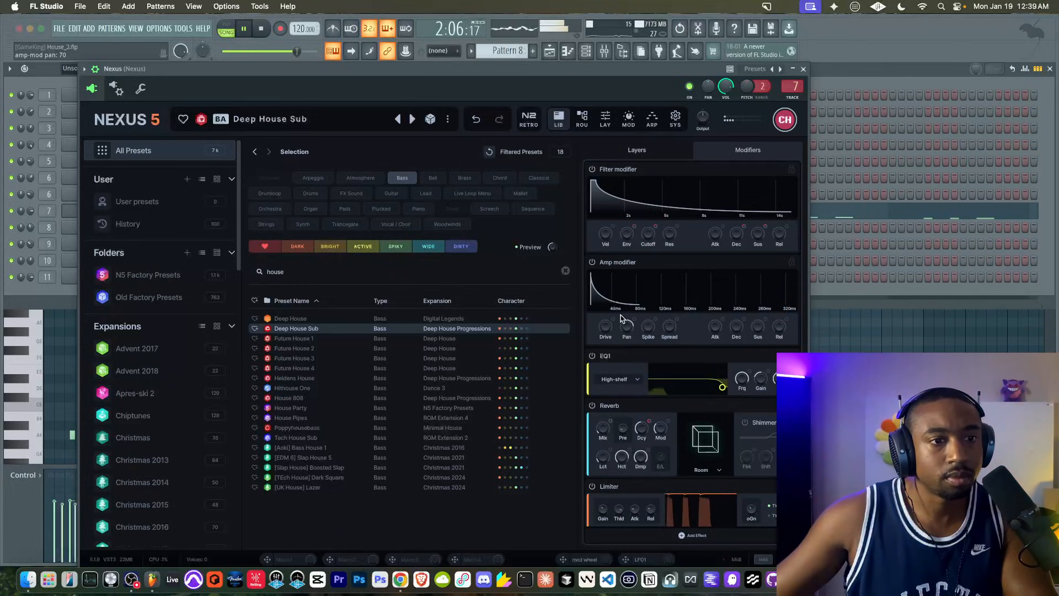
pyautogui.click(529, 119)
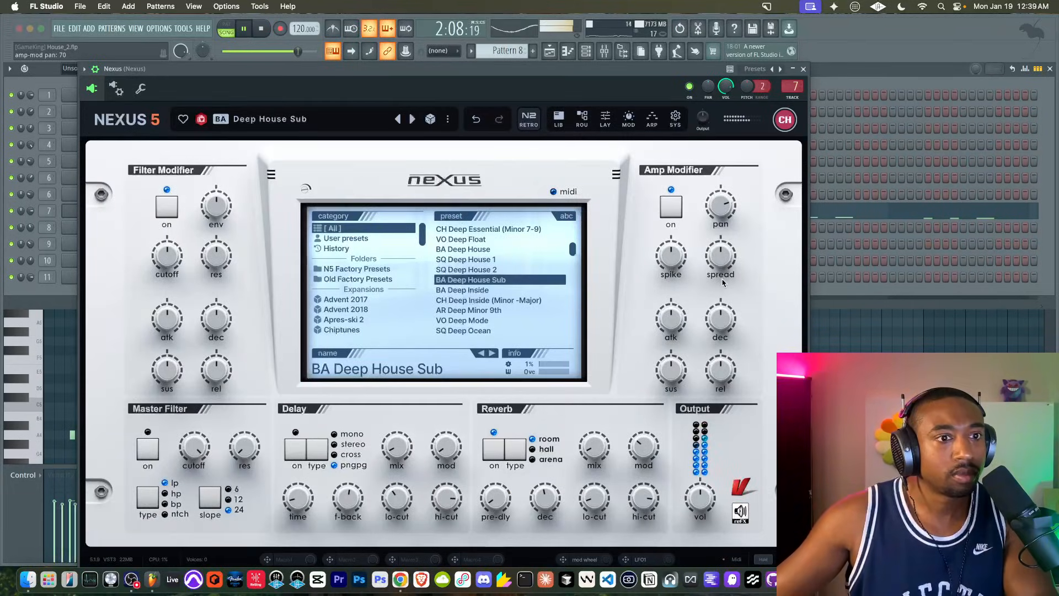
pyautogui.moveTo(720, 264)
pyautogui.moveTo(720, 238); pyautogui.dragTo(715, 223)
pyautogui.scroll(-5, 722, 262)
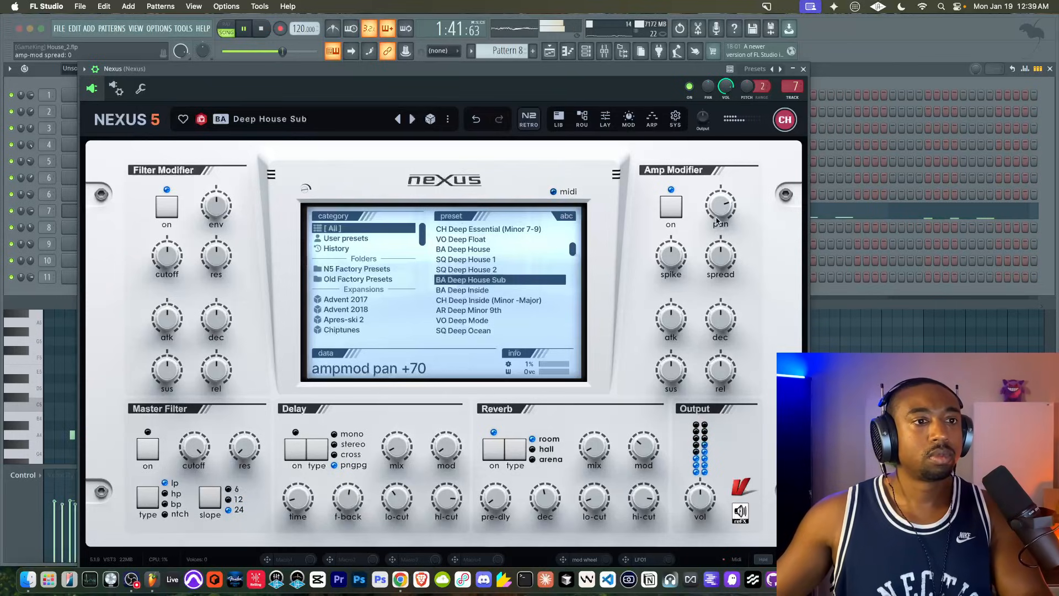
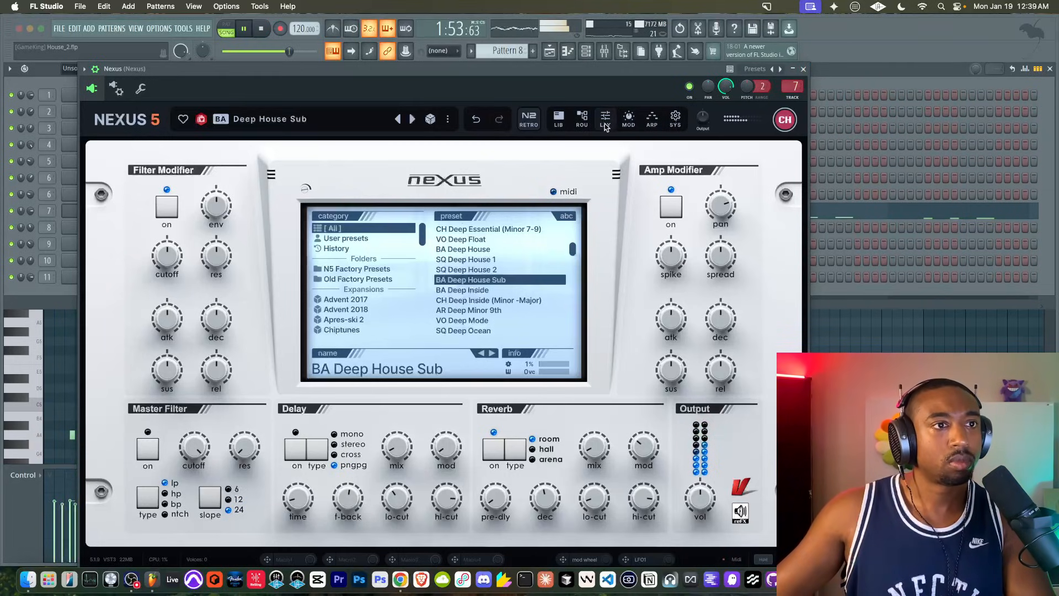
# - Close the Nexus window, select the Song Mix bus in the mixer to check its effects, and save the project
pyautogui.click(803, 69)
pyautogui.click(549, 50)
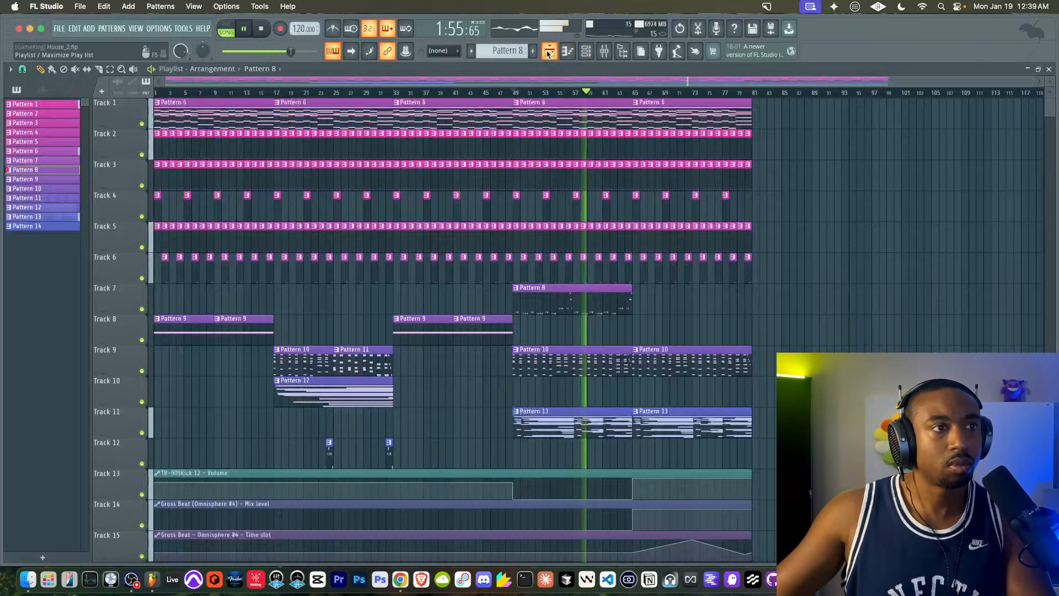
pyautogui.click(606, 54)
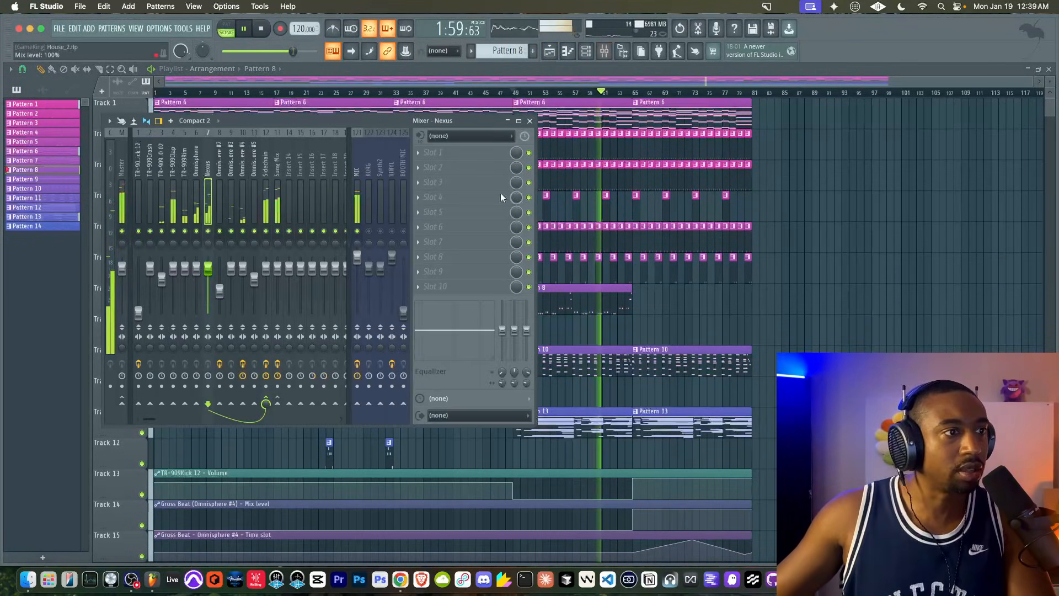
pyautogui.click(270, 204)
pyautogui.click(278, 205)
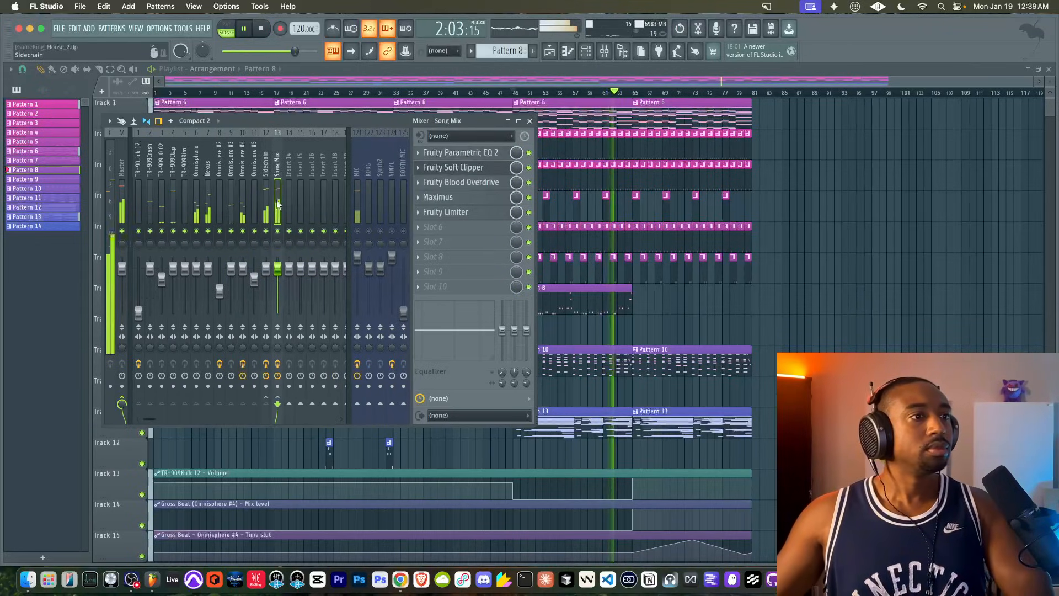
pyautogui.rightClick(803, 263)
pyautogui.press('super+s')
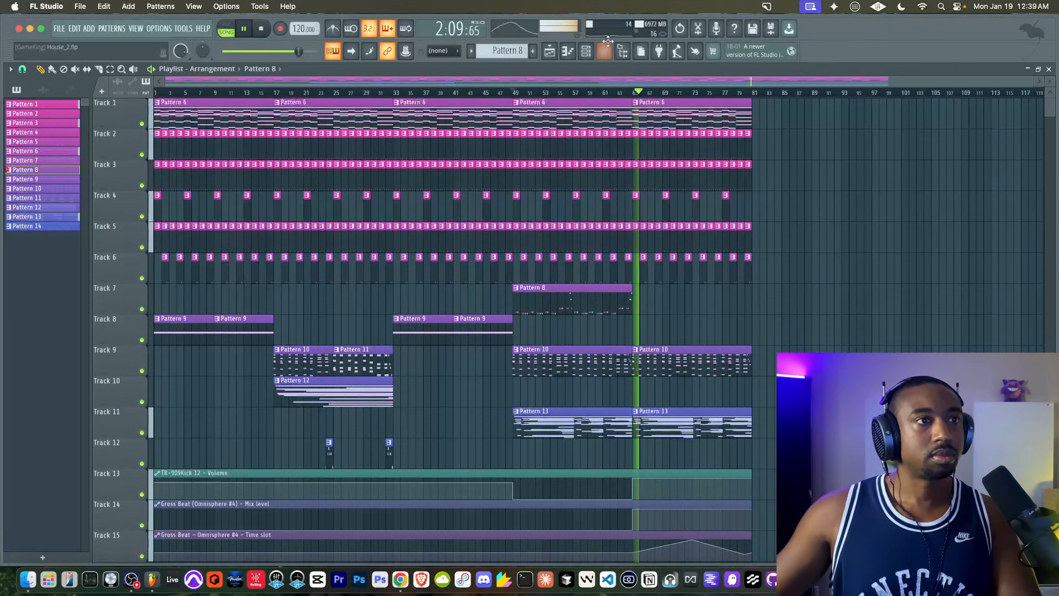
# - Review the playlist arrangement, channel rack and Song Mix levels while the section from bar 65 plays
pyautogui.scroll(-6, 674, 338)
pyautogui.scroll(6, 674, 338)
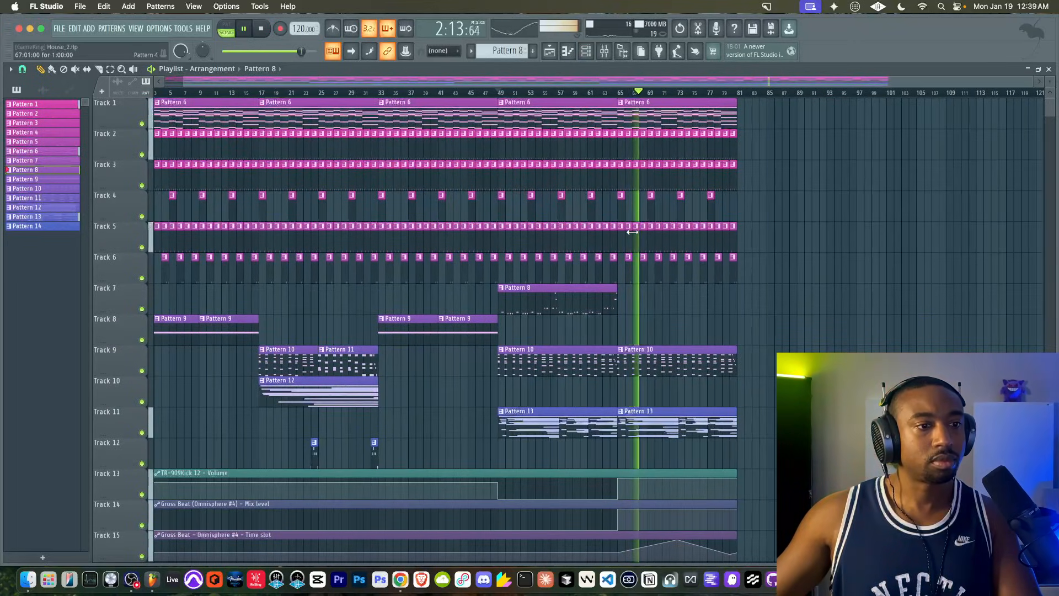
pyautogui.scroll(-2, 677, 461)
pyautogui.scroll(-1, 677, 461)
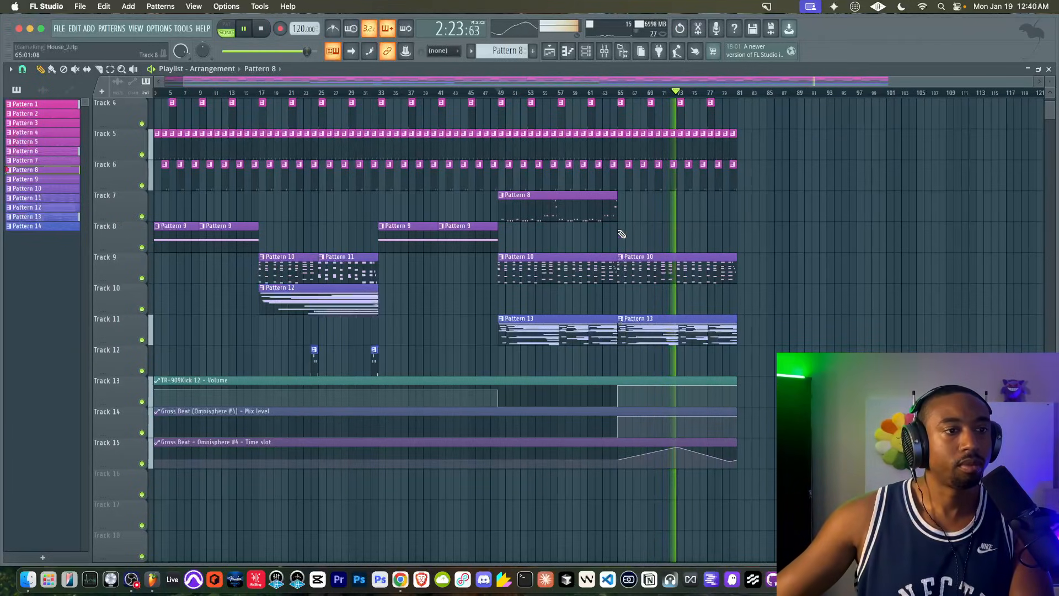
pyautogui.press('F6')
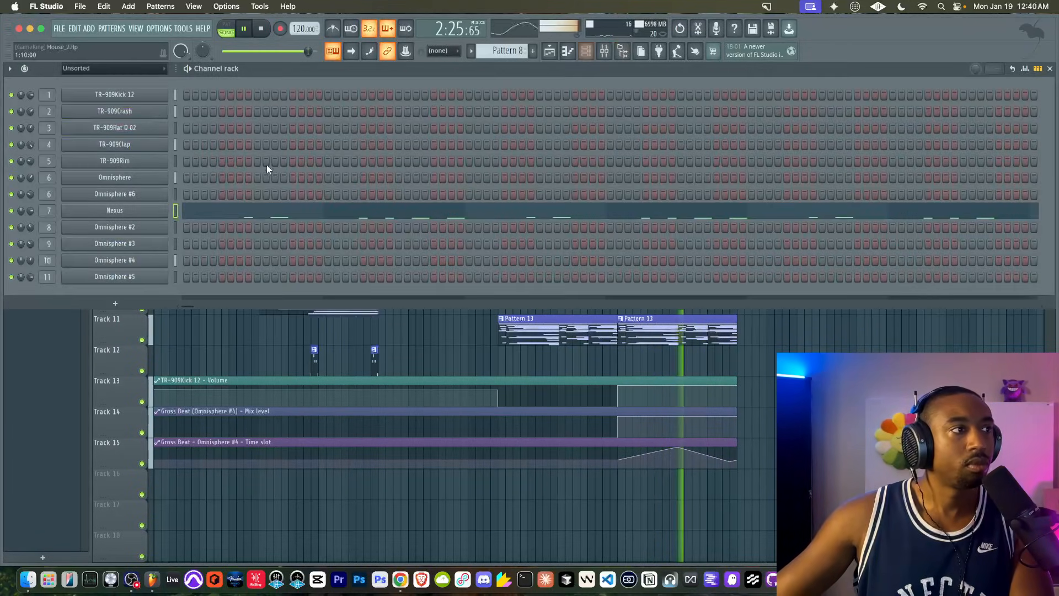
pyautogui.press('F9')
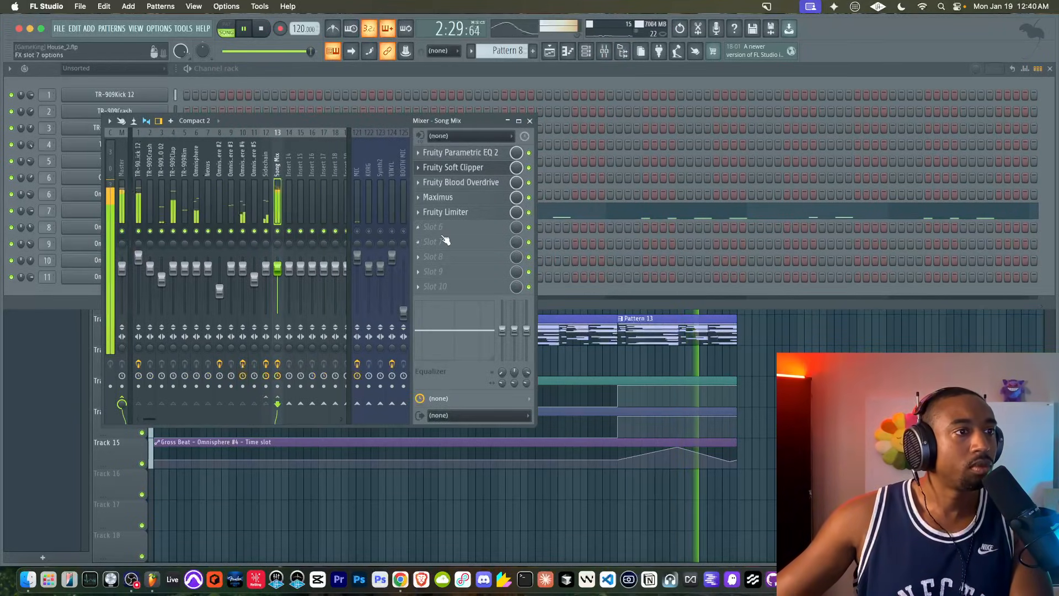
pyautogui.press('F5')
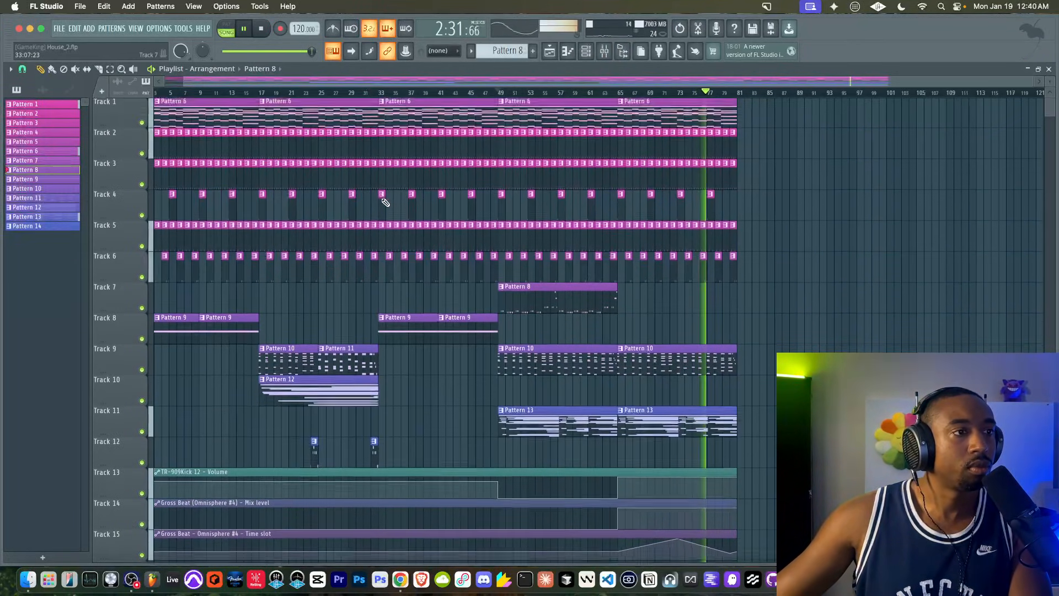
pyautogui.hscroll(1, 513, 180)
pyautogui.click(604, 54)
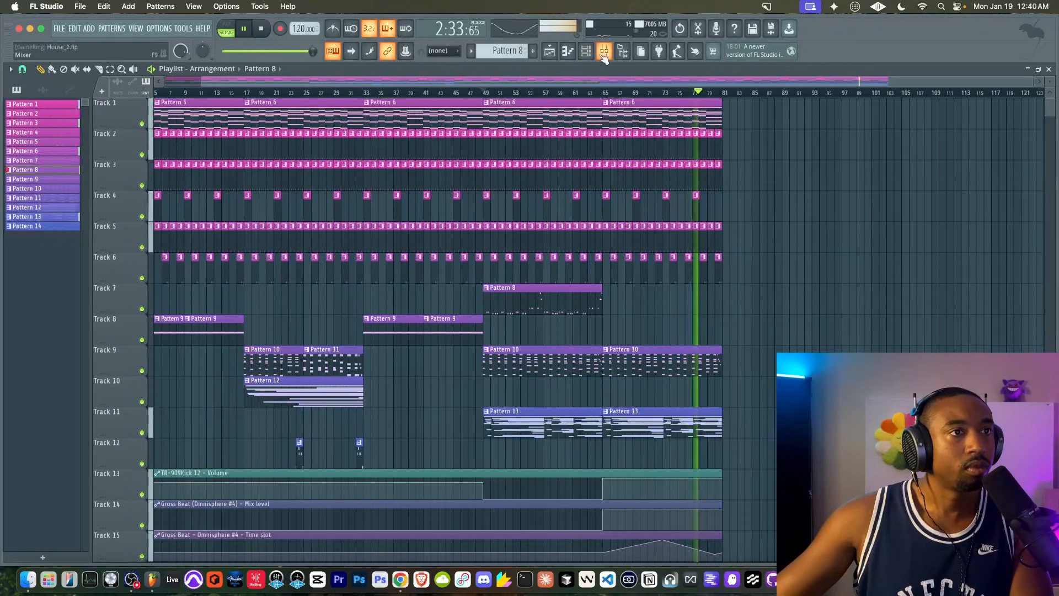
# - Restart playback from the beginning of the song, watch the mixer levels and return to the playlist
pyautogui.press('space')
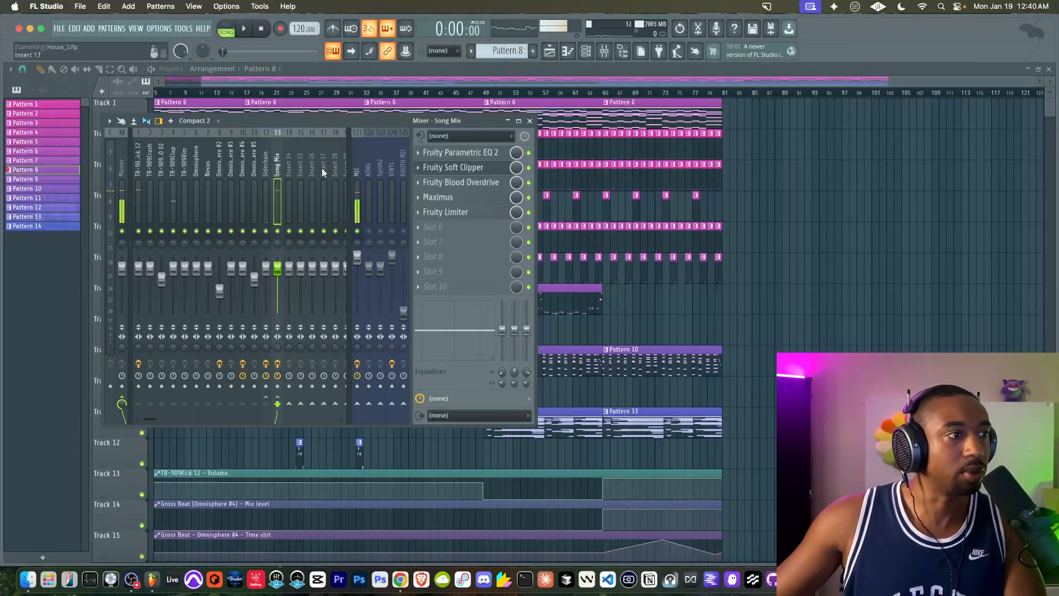
pyautogui.press('space')
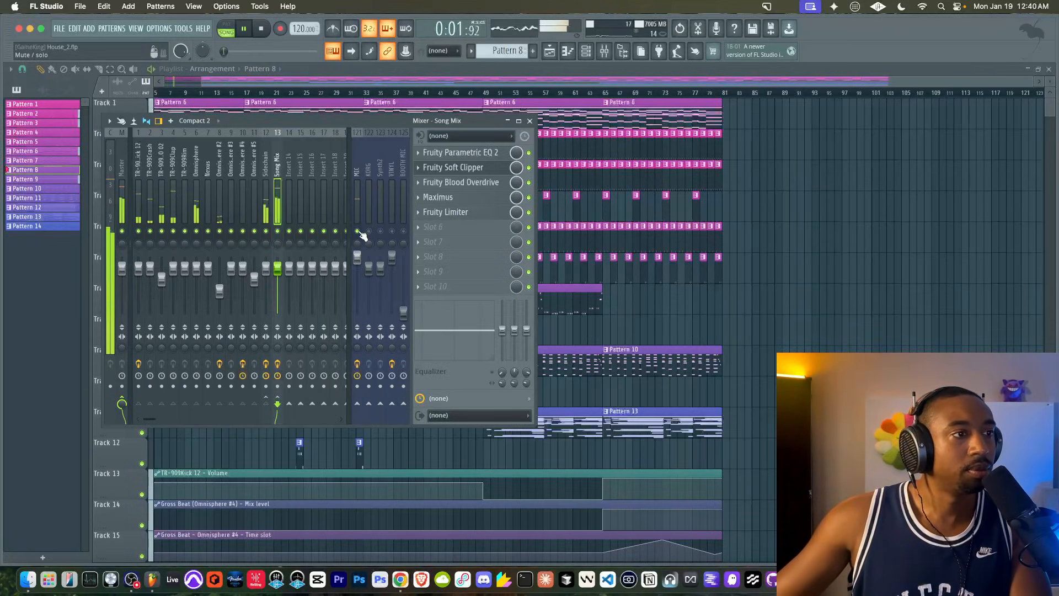
pyautogui.press('F9')
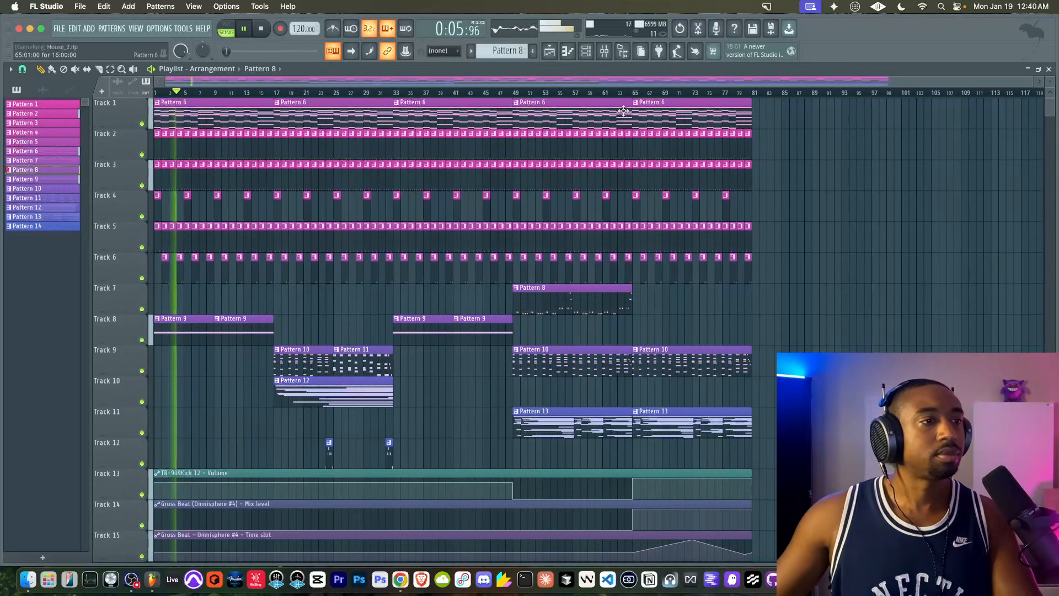
# - Inspect the Fruity Limiter on the Song Mix bus during playback and close its window
pyautogui.click(604, 56)
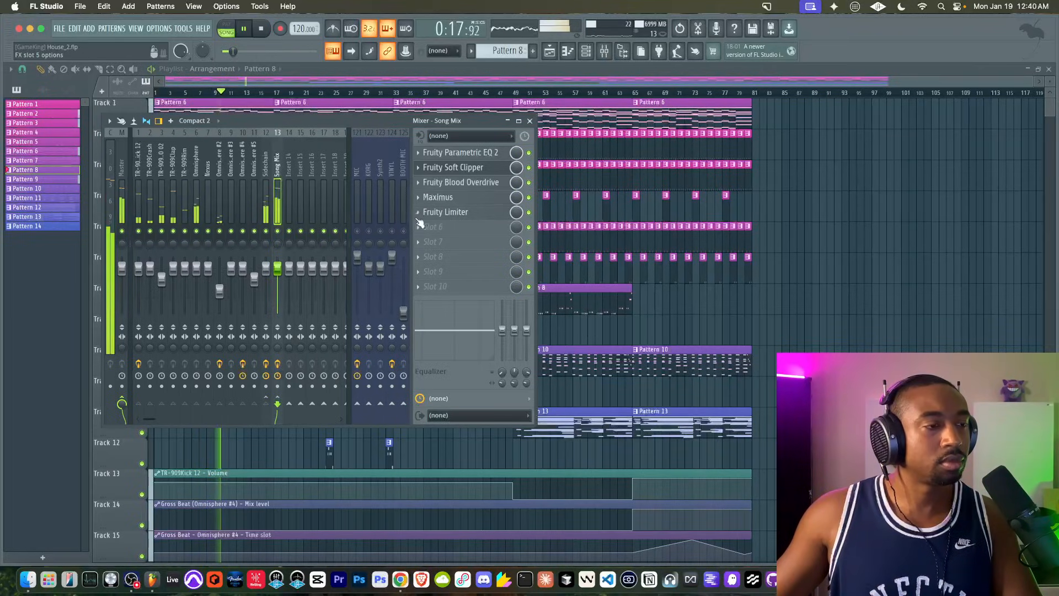
pyautogui.click(444, 215)
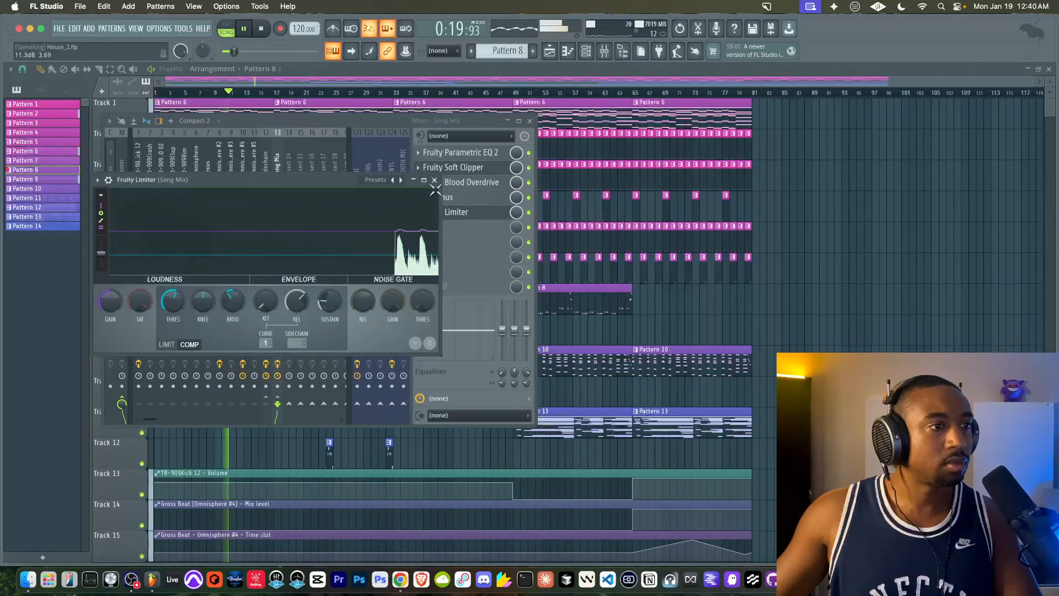
pyautogui.click(435, 181)
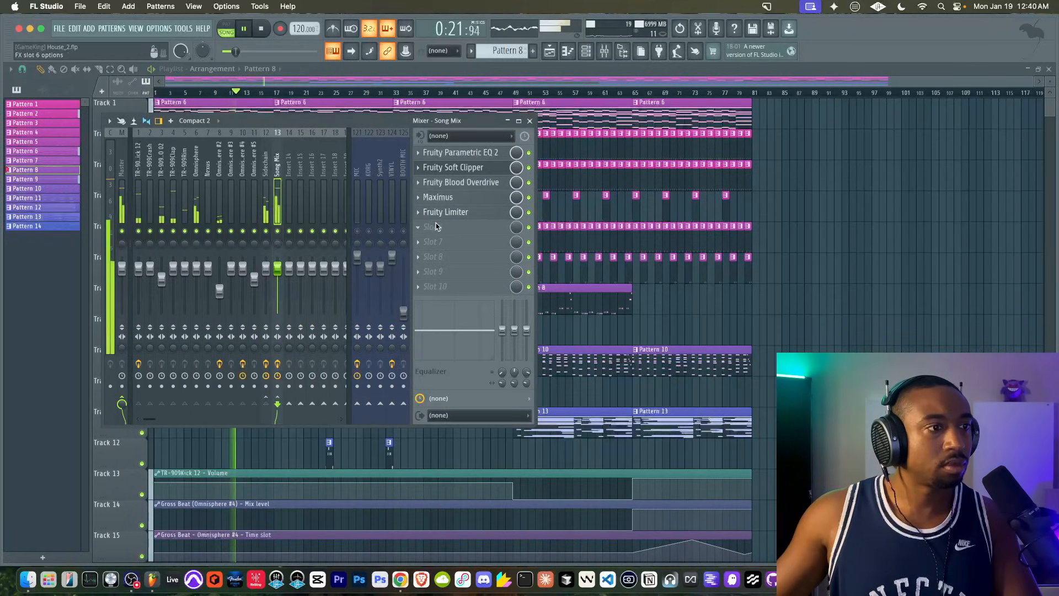
pyautogui.click(435, 229)
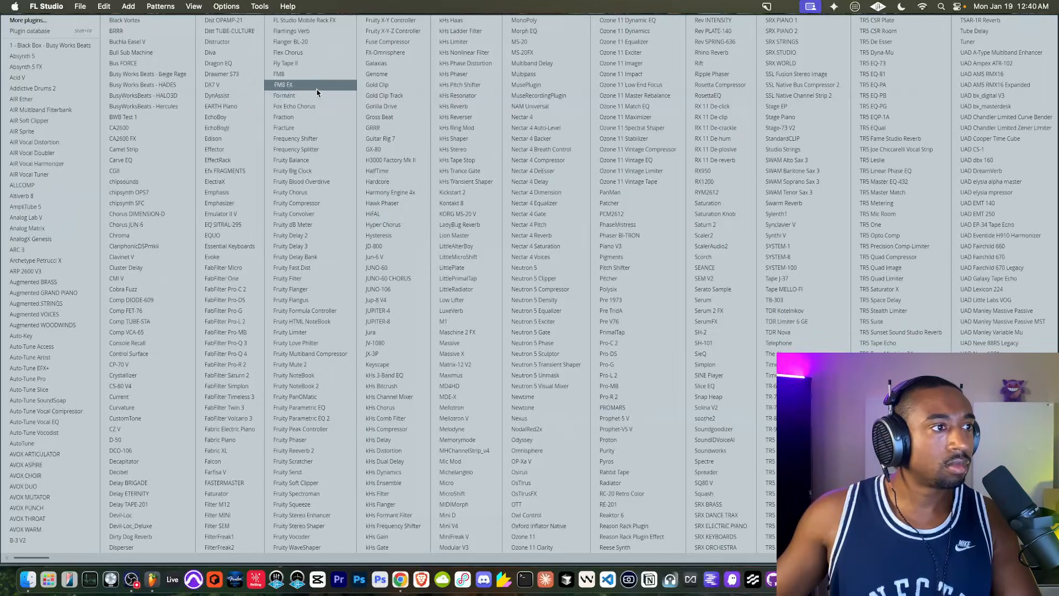
pyautogui.press('Escape')
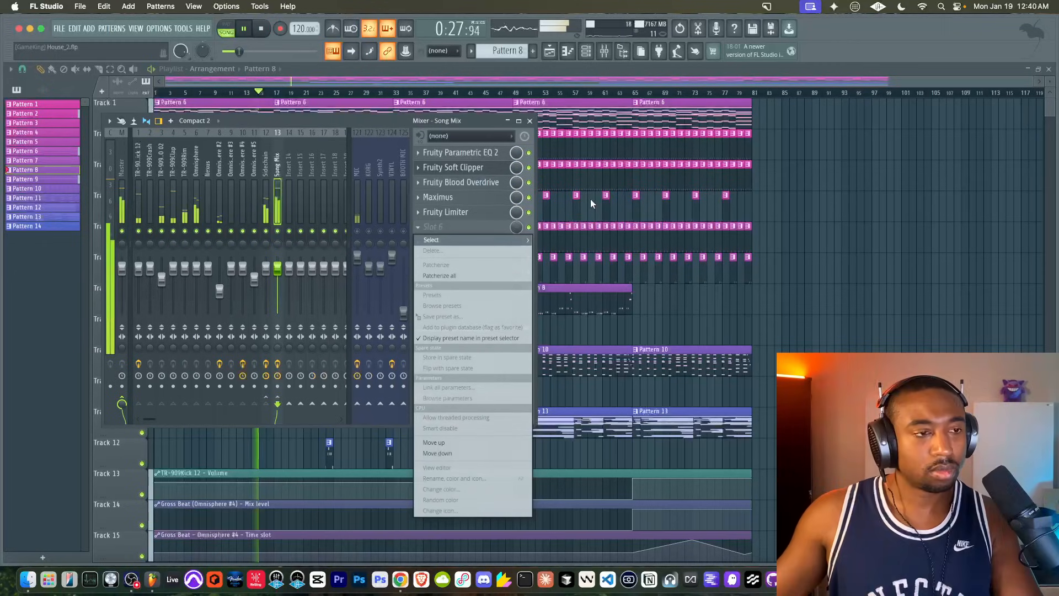
pyautogui.click(921, 280)
pyautogui.press('F9')
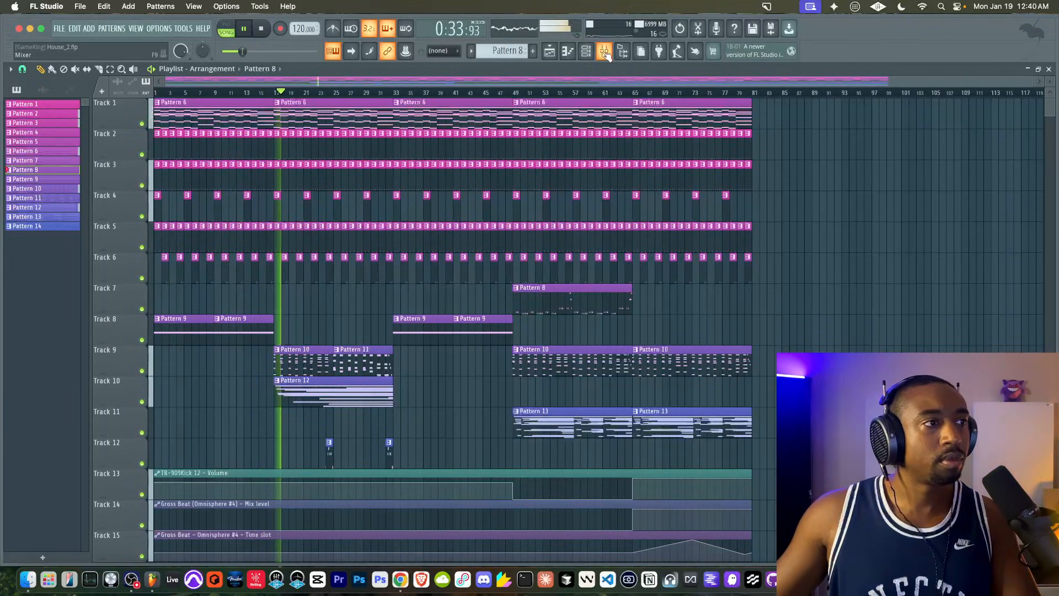
# - Save the project to House_2.flp while the arrangement plays
pyautogui.press('super+s')
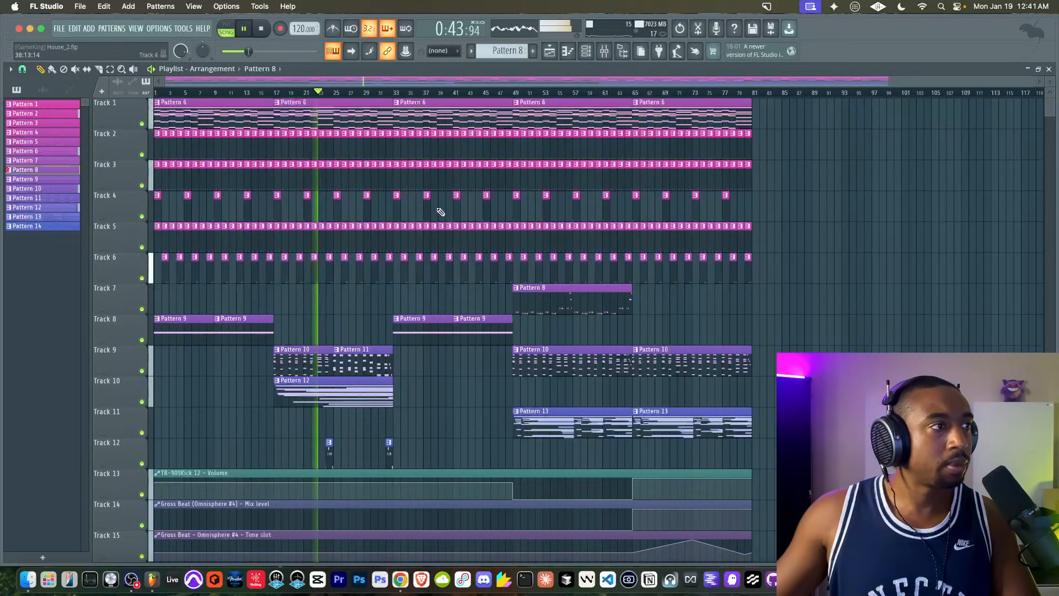
pyautogui.scroll(-1, 441, 210)
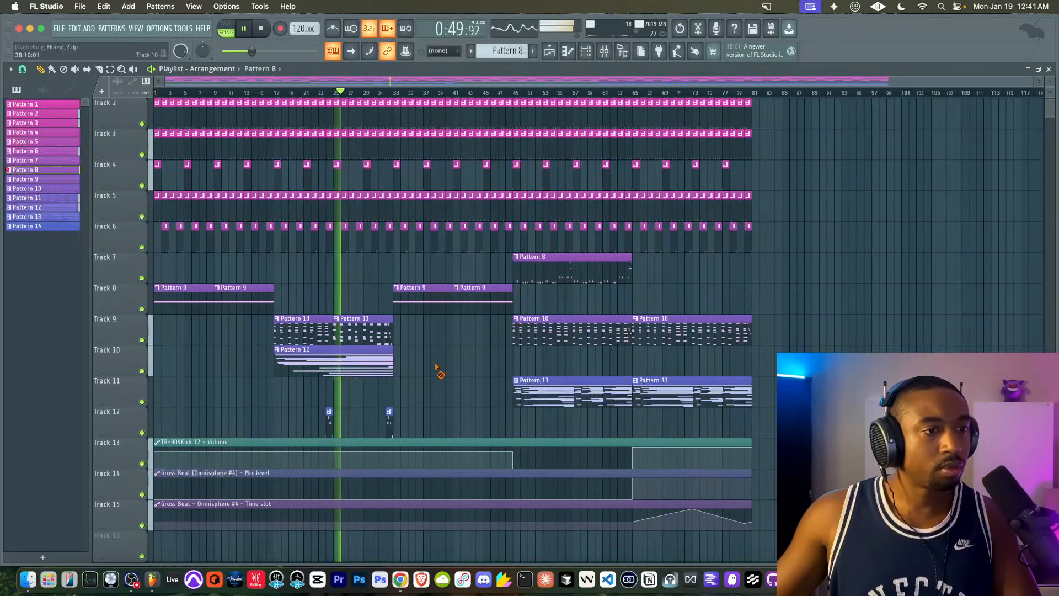
pyautogui.press('super+s')
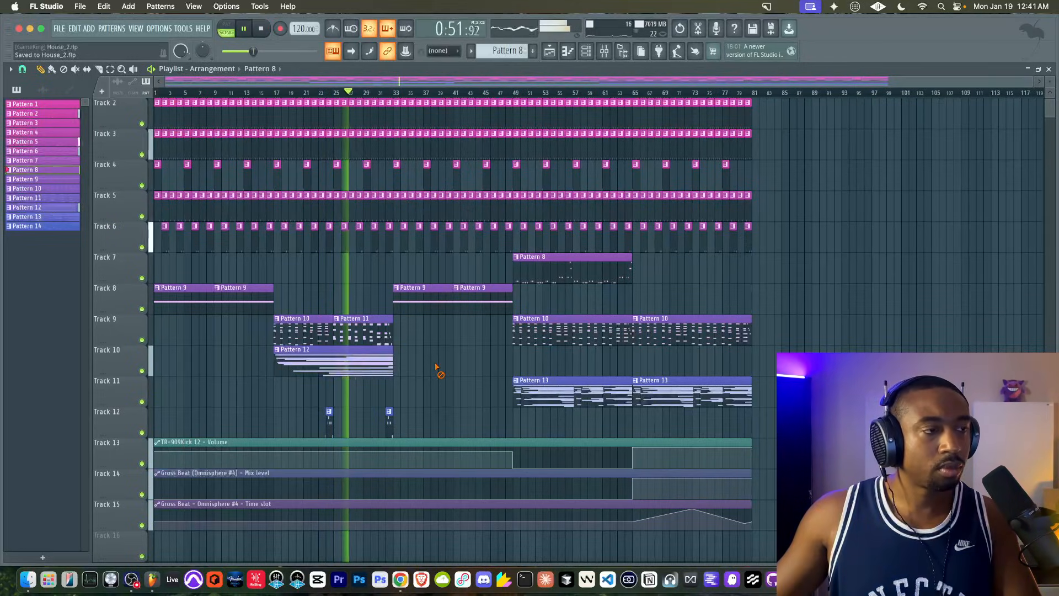
# - Open Pattern 11 from Track 9 of the playlist in the piano roll
pyautogui.doubleClick(366, 321)
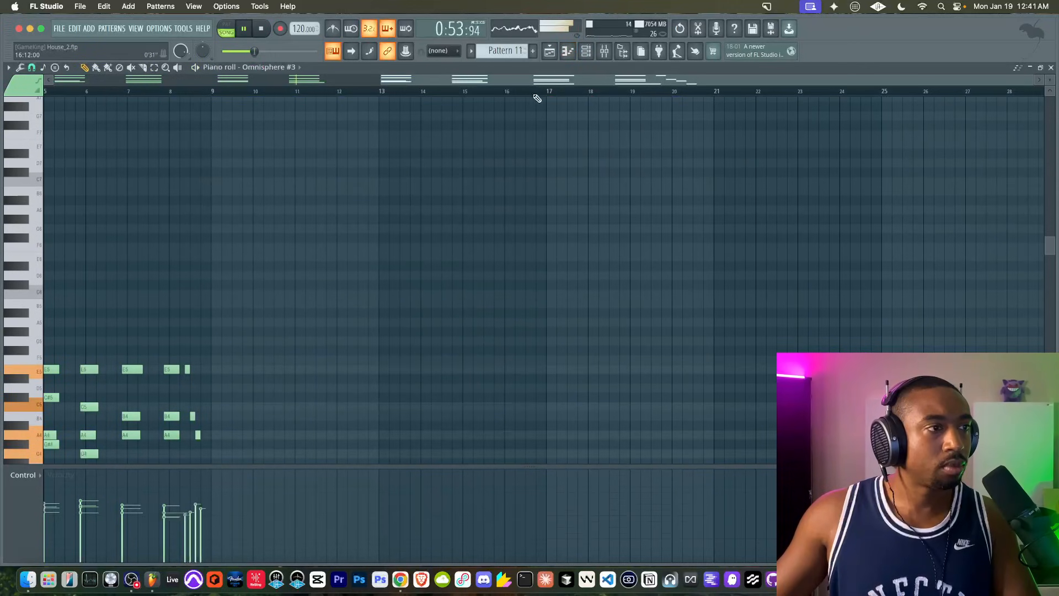
# - Inspect the Omnisphere #3 patch and its mixer track while the song plays
pyautogui.click(594, 50)
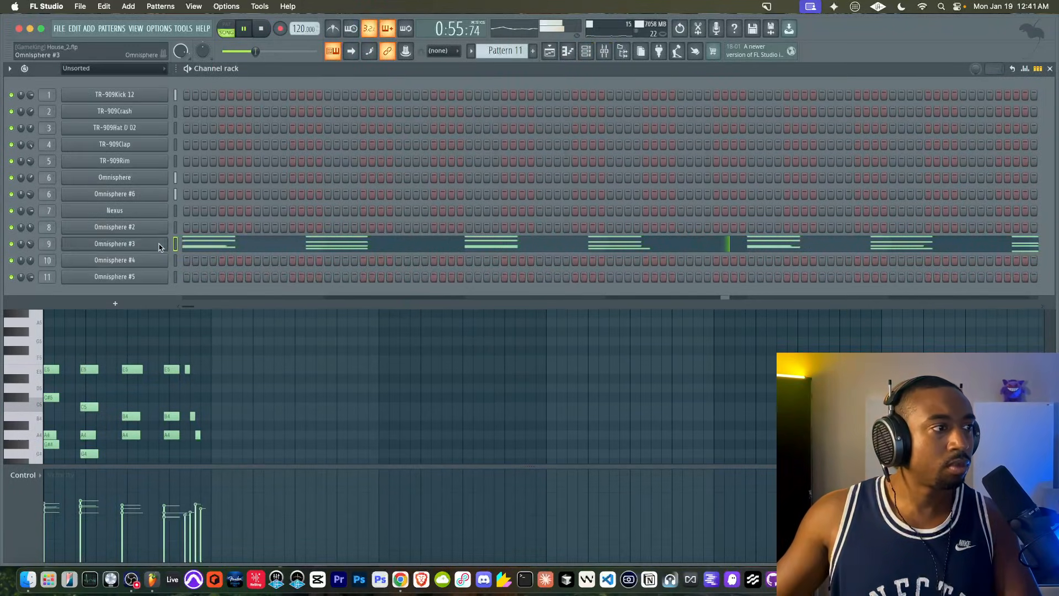
pyautogui.click(159, 247)
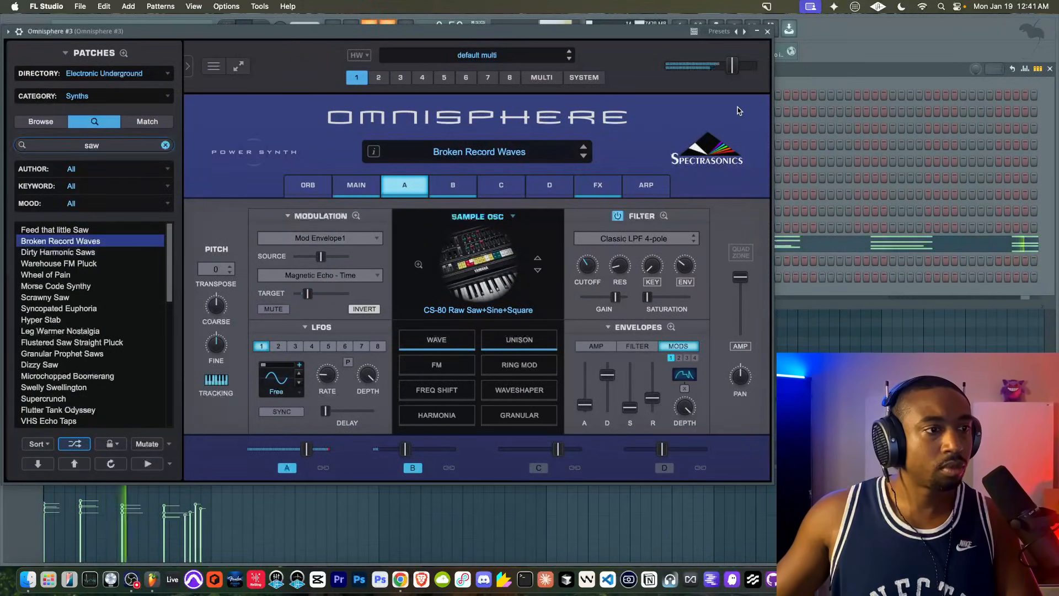
pyautogui.click(767, 31)
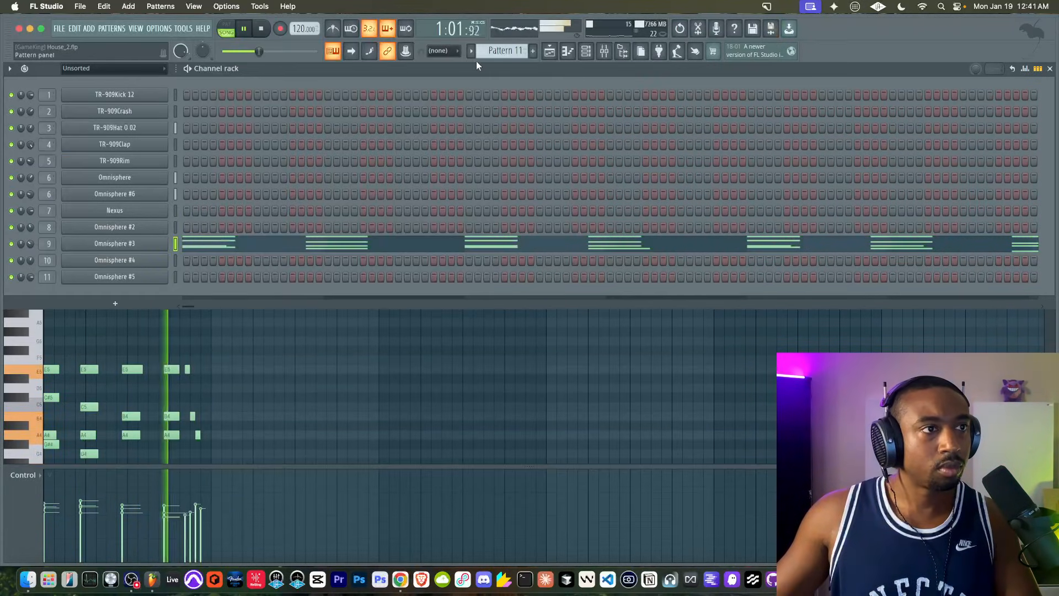
pyautogui.click(550, 51)
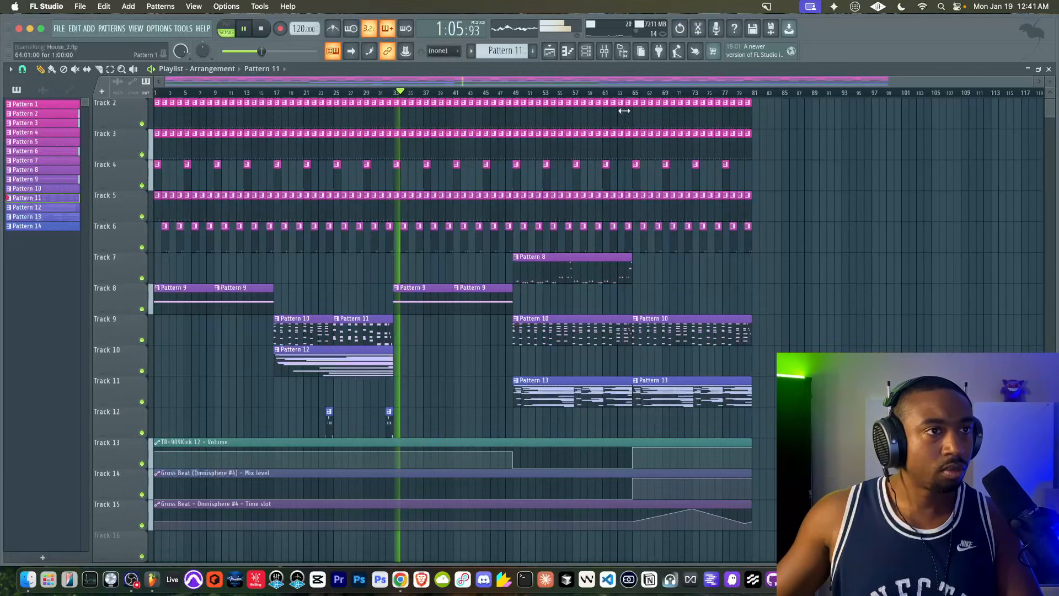
pyautogui.click(603, 53)
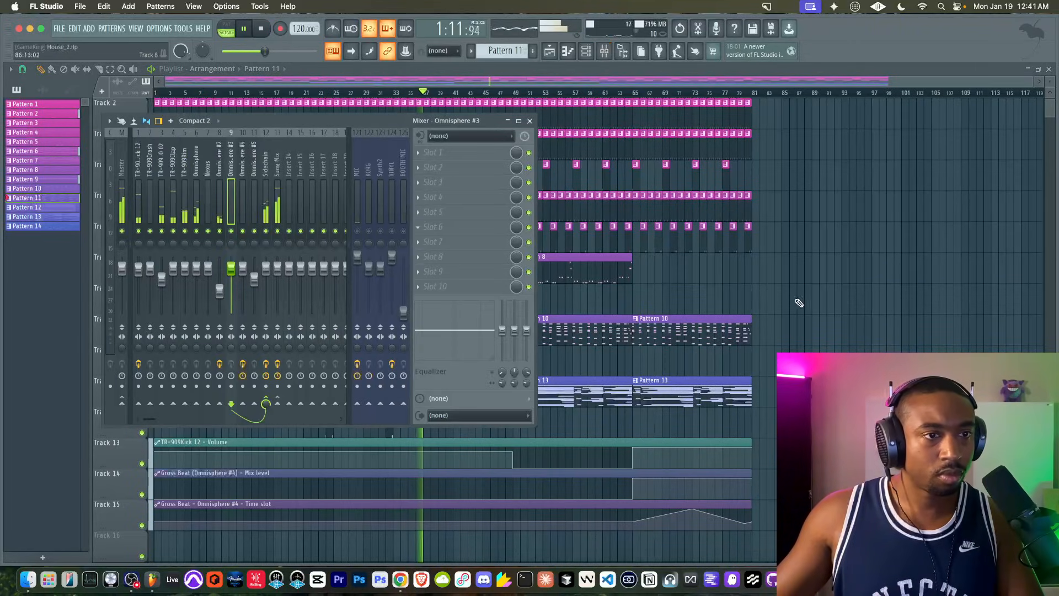
pyautogui.press('F9')
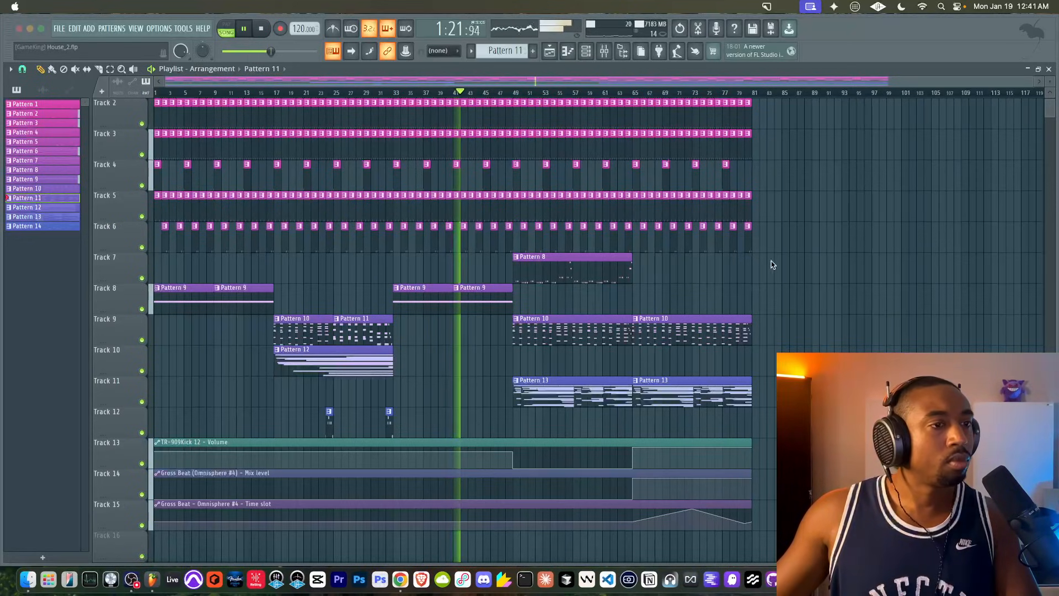
# - Save the project, and save a new version as House_3.flp
pyautogui.press('super+s')
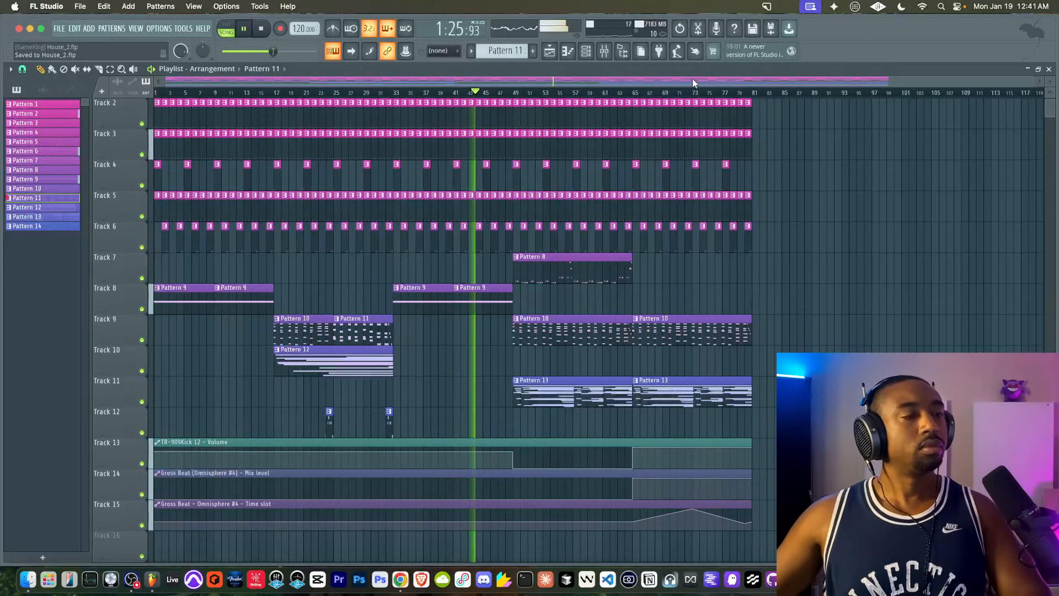
pyautogui.press('super+n')
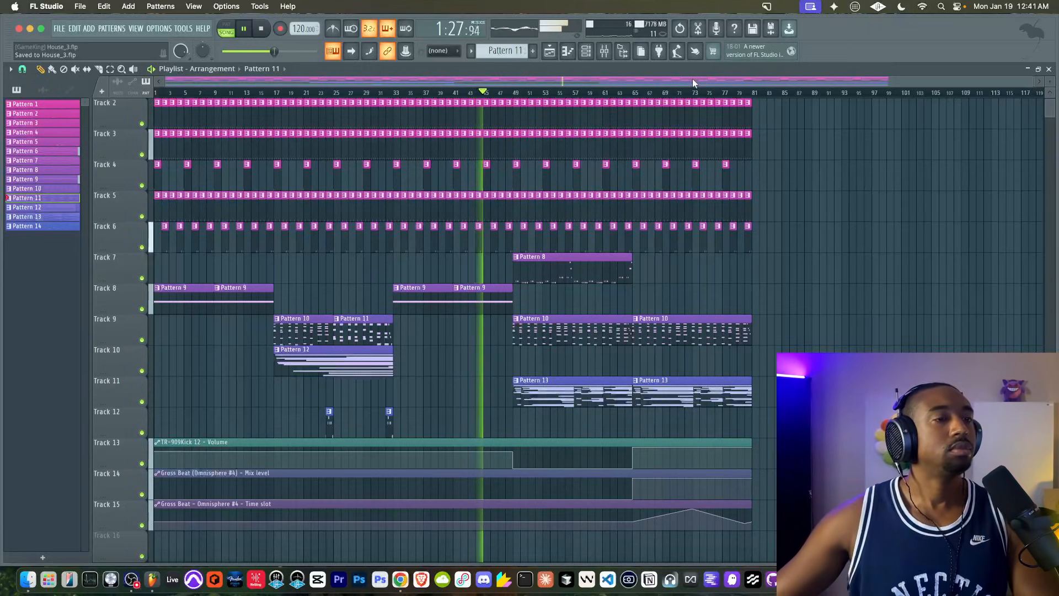
pyautogui.scroll(3, 745, 251)
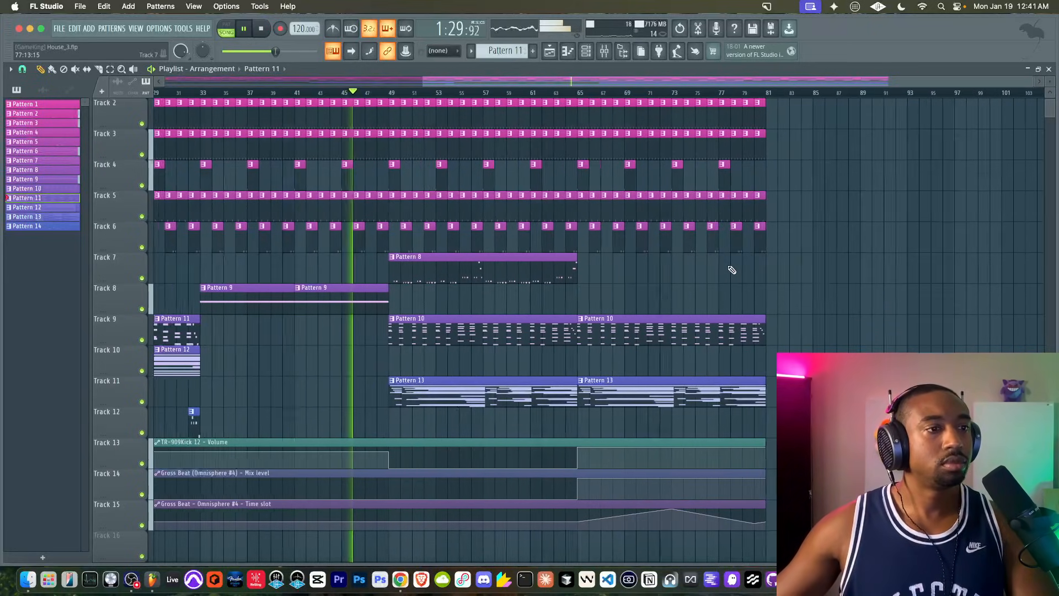
pyautogui.scroll(1, 828, 180)
pyautogui.hscroll(-3, 827, 179)
pyautogui.hscroll(3, 827, 180)
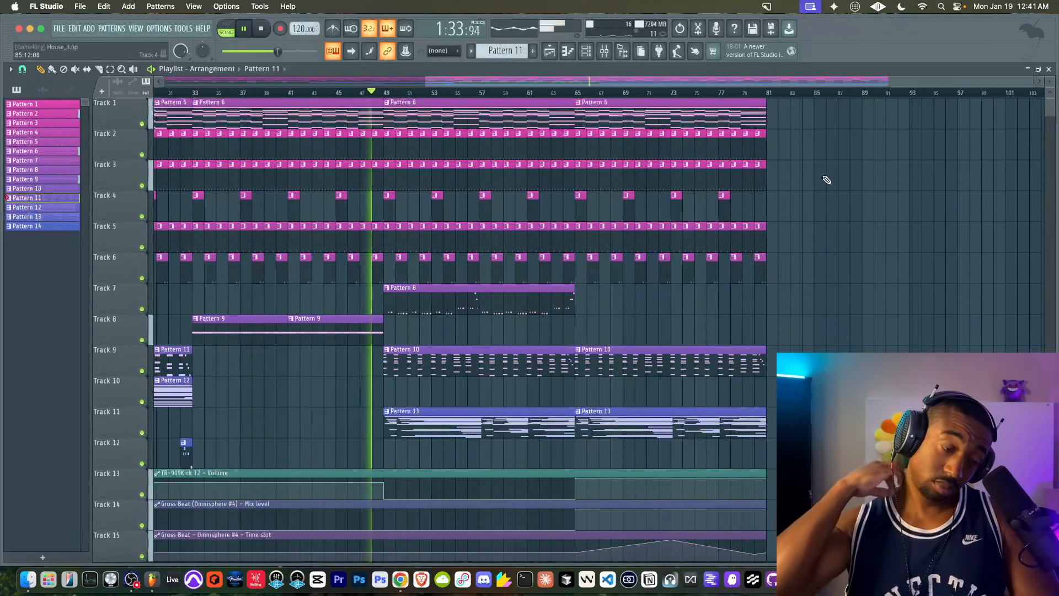
pyautogui.scroll(-2, 761, 208)
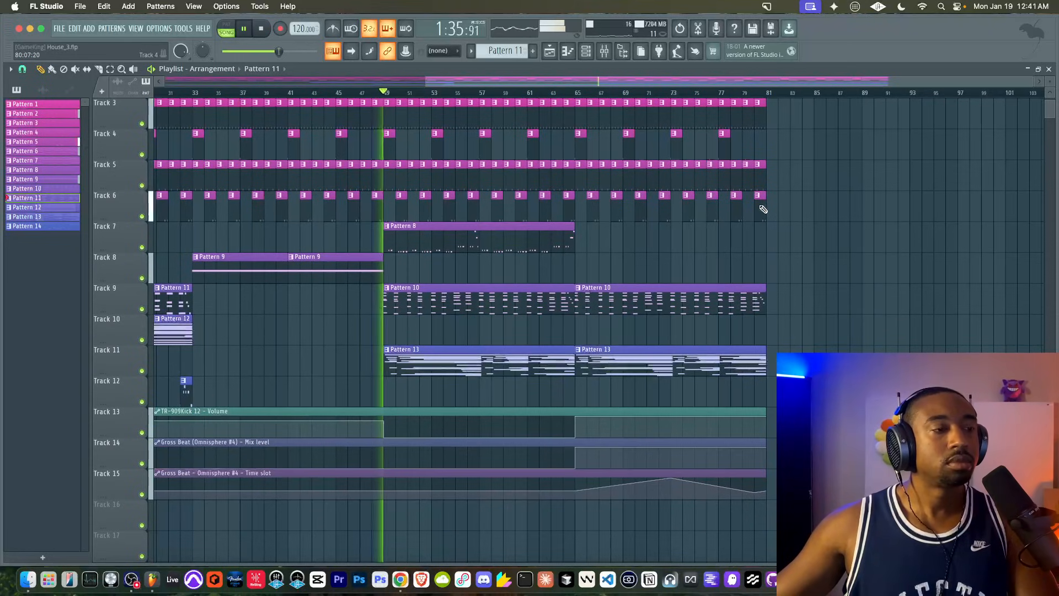
pyautogui.scroll(2, 587, 243)
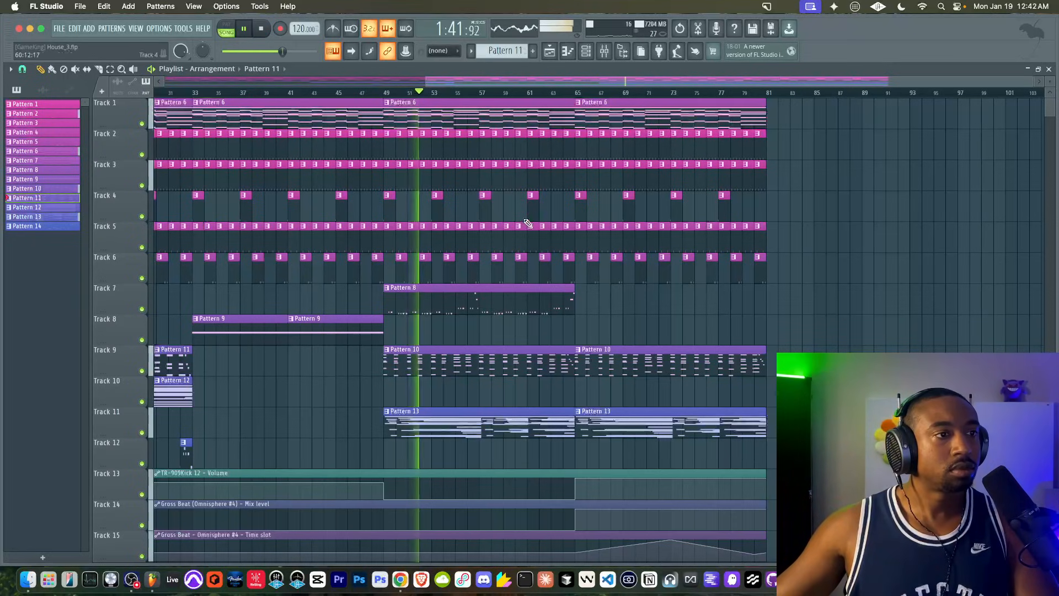
# - Pan the Nexus mixer track about 30% left, return to the playlist and stop playback
pyautogui.click(586, 52)
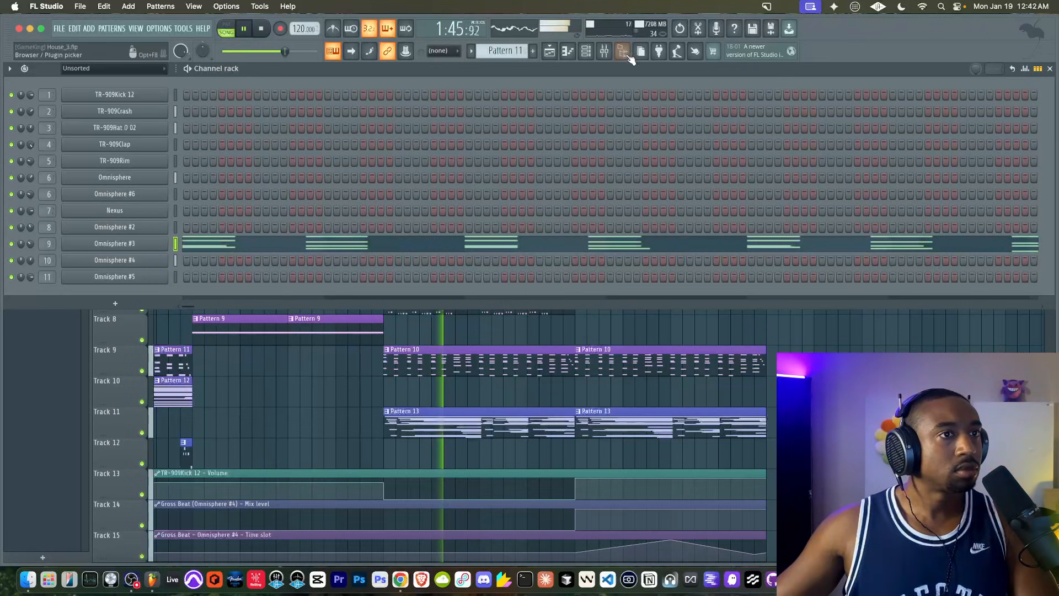
pyautogui.click(605, 52)
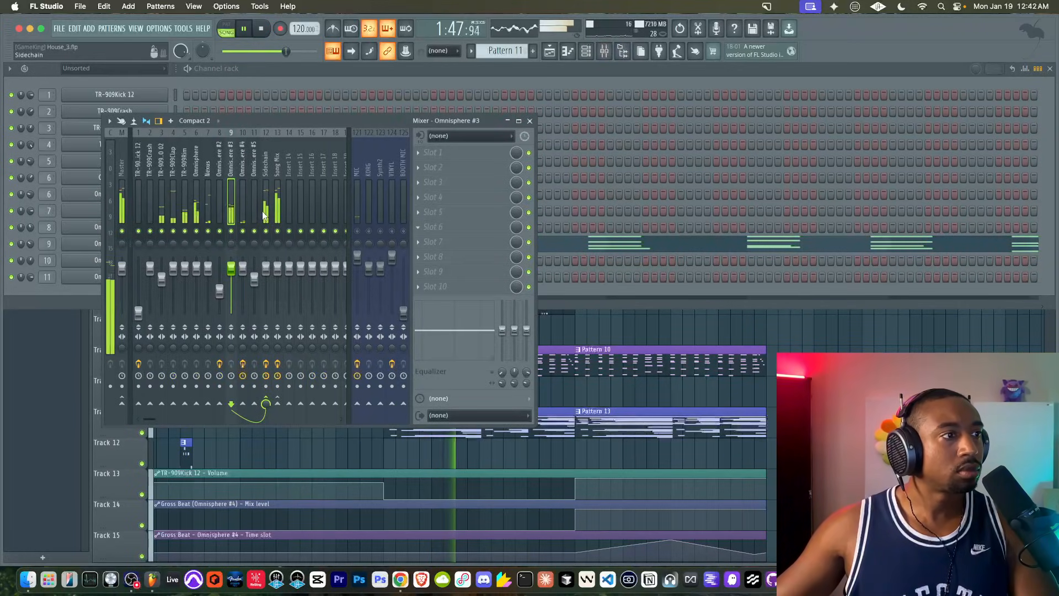
pyautogui.click(208, 211)
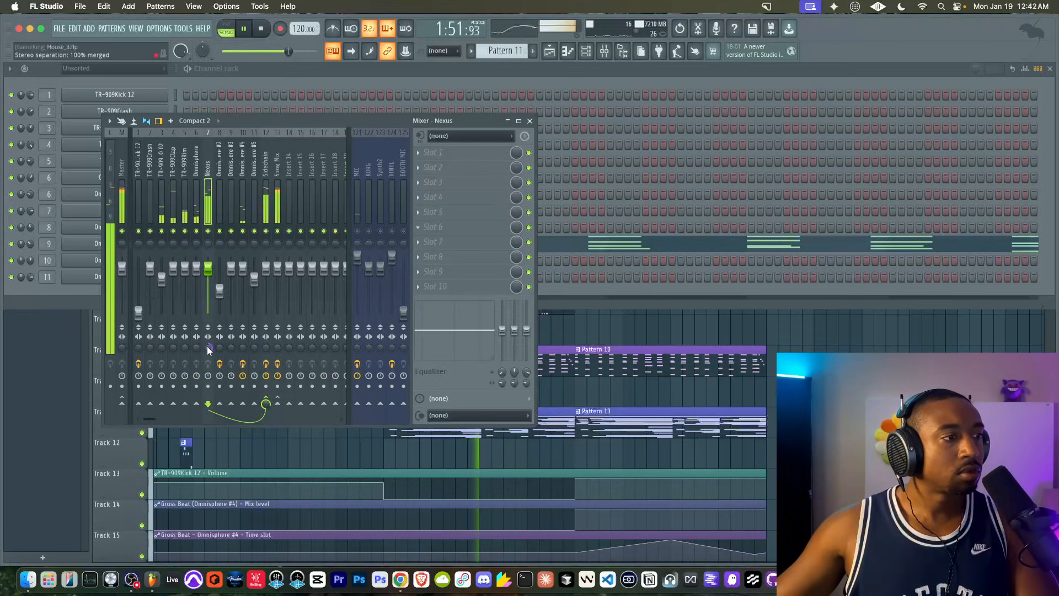
pyautogui.moveTo(208, 269); pyautogui.dragTo(208, 273)
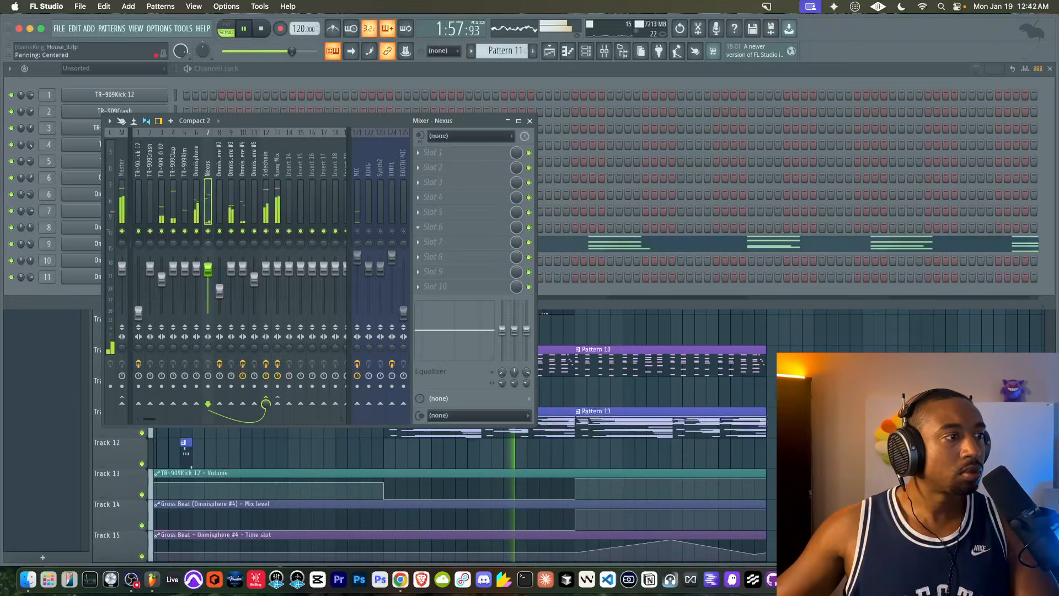
pyautogui.moveTo(210, 242); pyautogui.dragTo(209, 245)
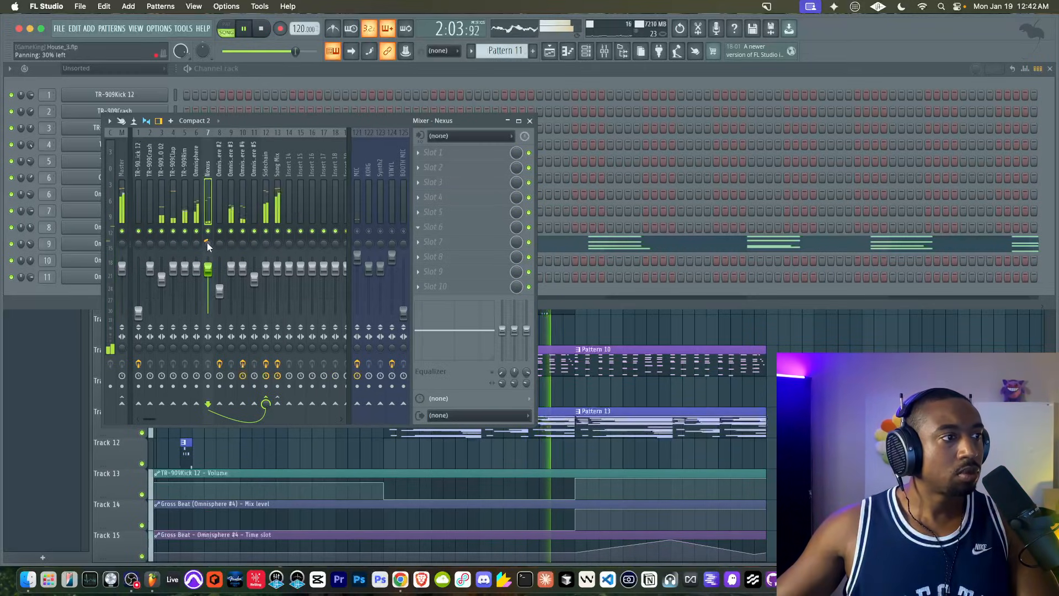
pyautogui.rightClick(206, 243)
pyautogui.click(206, 242)
pyautogui.moveTo(207, 243); pyautogui.dragTo(208, 249)
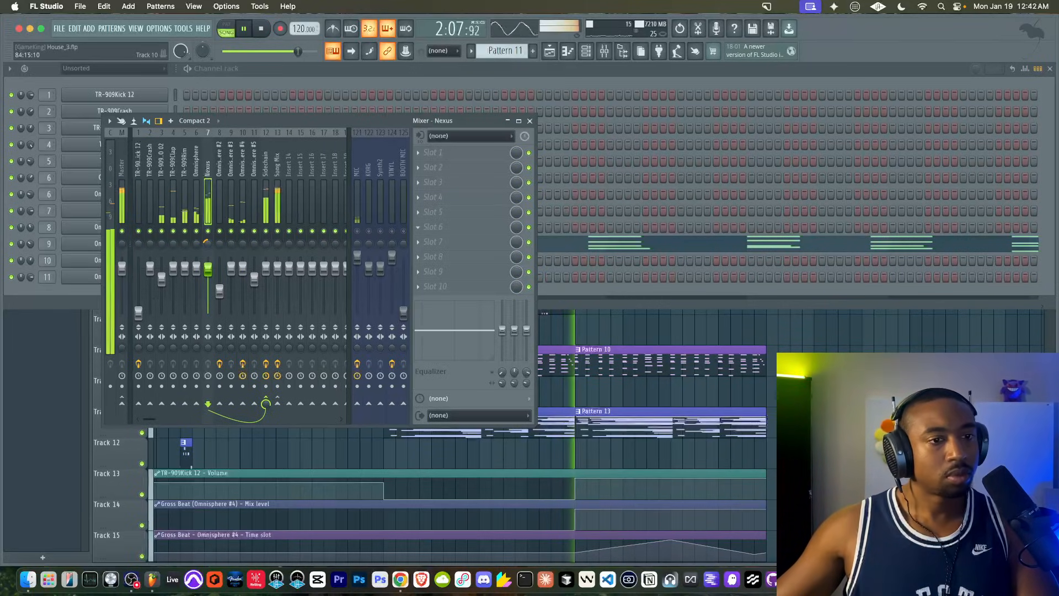
pyautogui.press('F5')
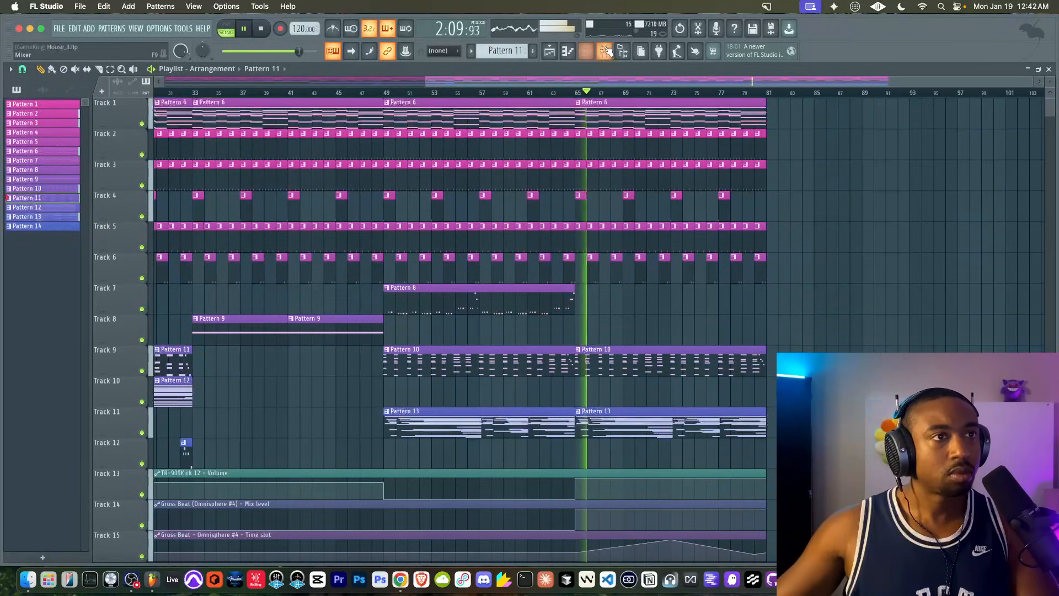
pyautogui.press('F9')
pyautogui.press('space')
pyautogui.press('F9')
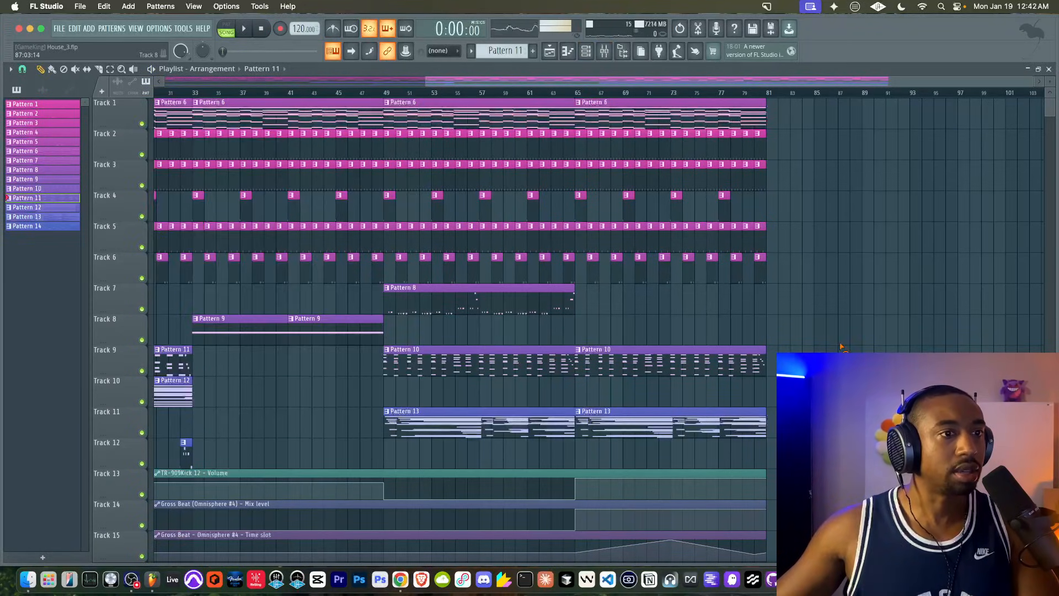
# - Create an automation clip for the channel volume of TR-909Kick 12
pyautogui.click(587, 52)
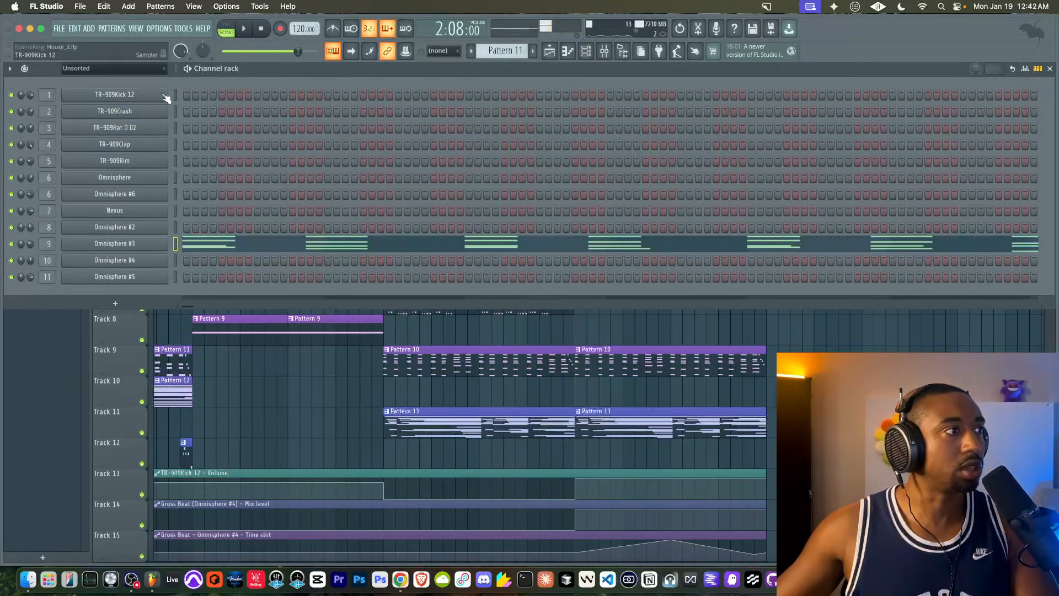
pyautogui.rightClick(31, 94)
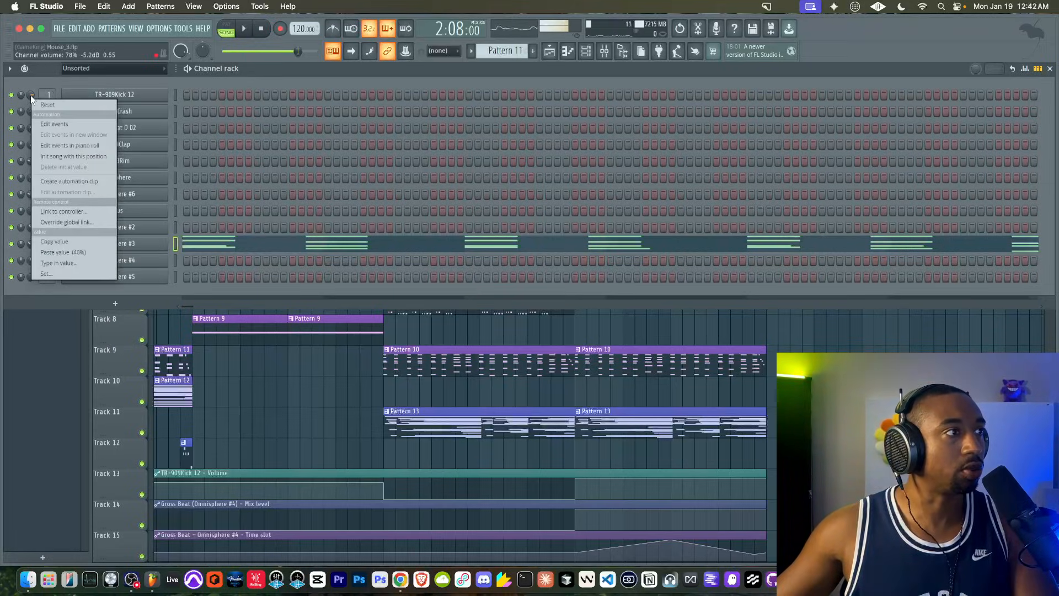
pyautogui.click(74, 182)
# - Move the kick's channel volume automation clip on Track 16 to start at bar 1
pyautogui.press('F6')
pyautogui.scroll(-4, 713, 364)
pyautogui.scroll(-3, 702, 378)
pyautogui.moveTo(659, 405); pyautogui.dragTo(179, 410)
pyautogui.scroll(3, 207, 416)
pyautogui.hscroll(-4, 239, 423)
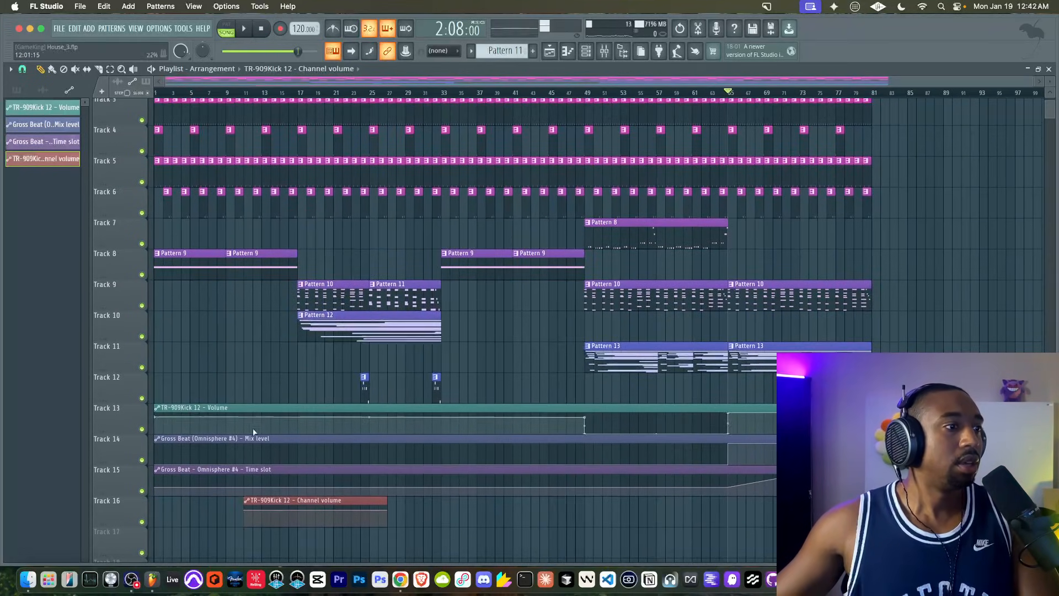
pyautogui.moveTo(252, 499); pyautogui.dragTo(171, 500)
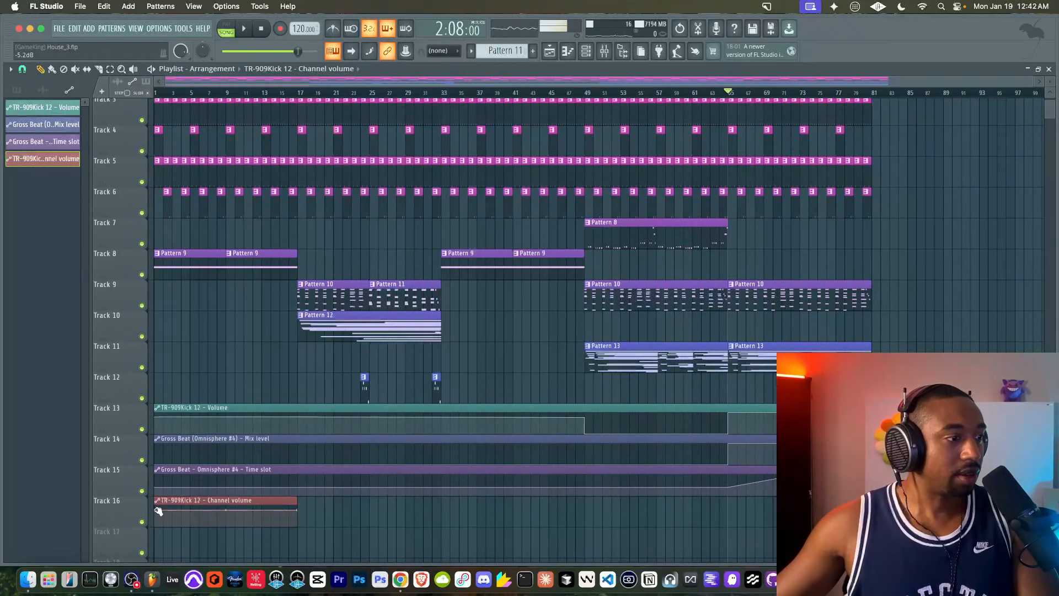
# - Extend the kick's channel volume automation clip on Track 16 to a length of 80 bars
pyautogui.rightClick(156, 510)
pyautogui.click(178, 533)
pyautogui.moveTo(295, 503); pyautogui.dragTo(774, 499)
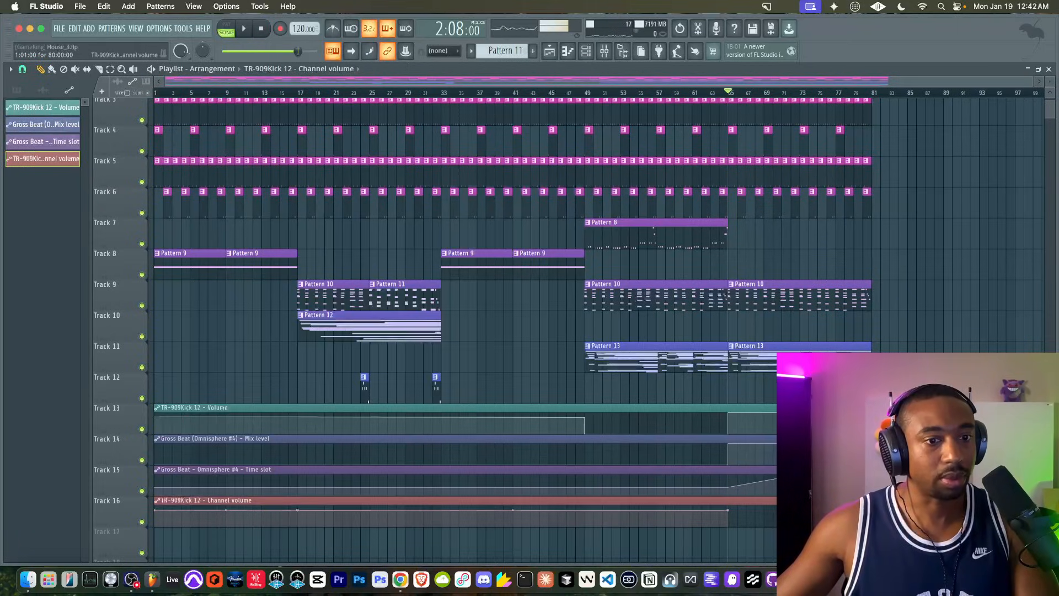
# - Shape a sudden level drop at bar 65 in the kick's channel volume automation, auditioning it from that bar
pyautogui.hscroll(3, 811, 478)
pyautogui.scroll(-1, 811, 479)
pyautogui.scroll(4, 811, 479)
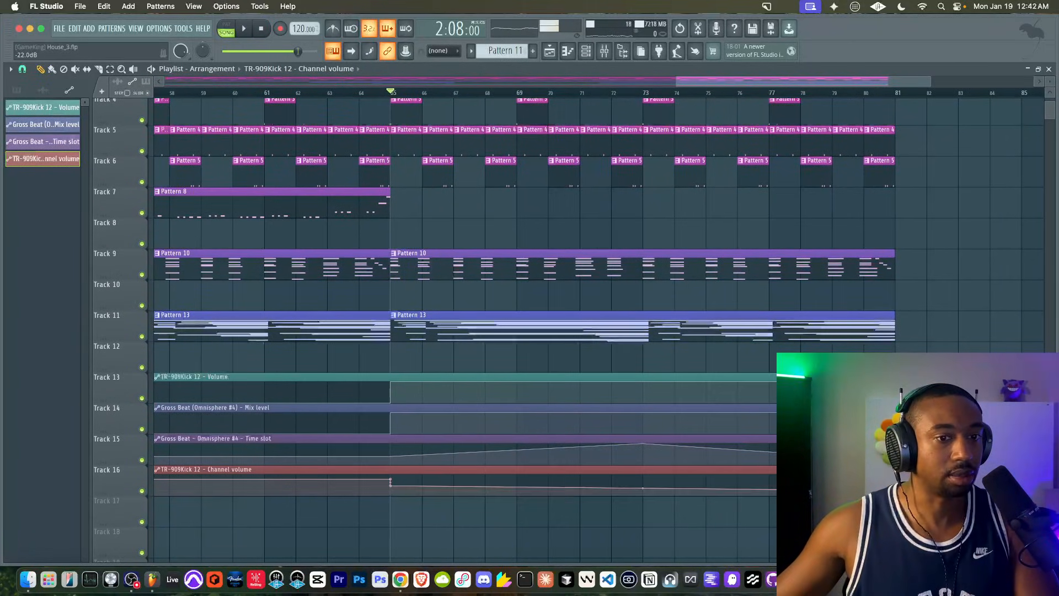
pyautogui.press('space')
pyautogui.press('space')
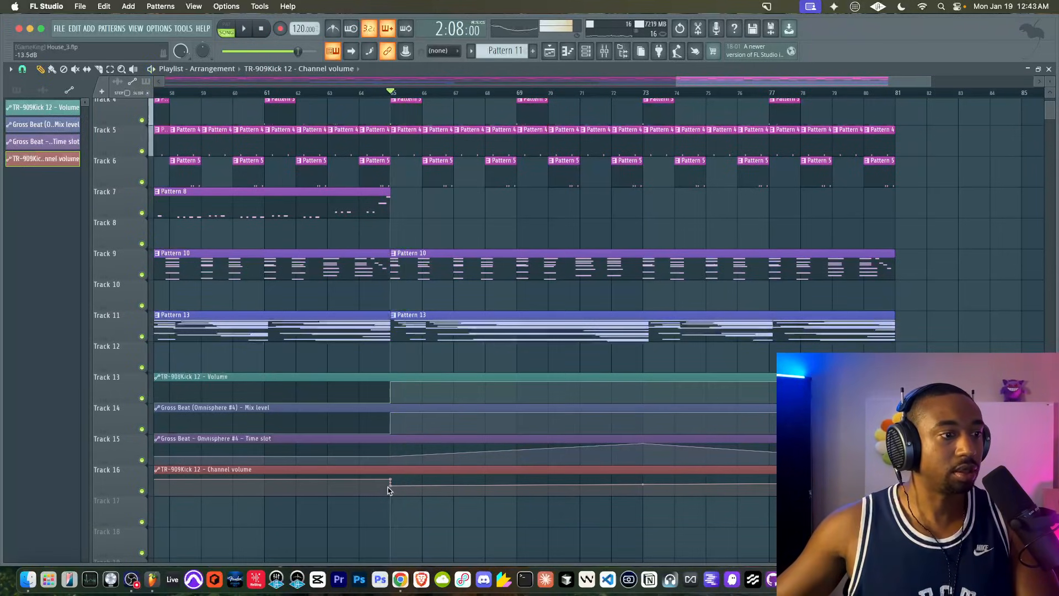
pyautogui.press('space')
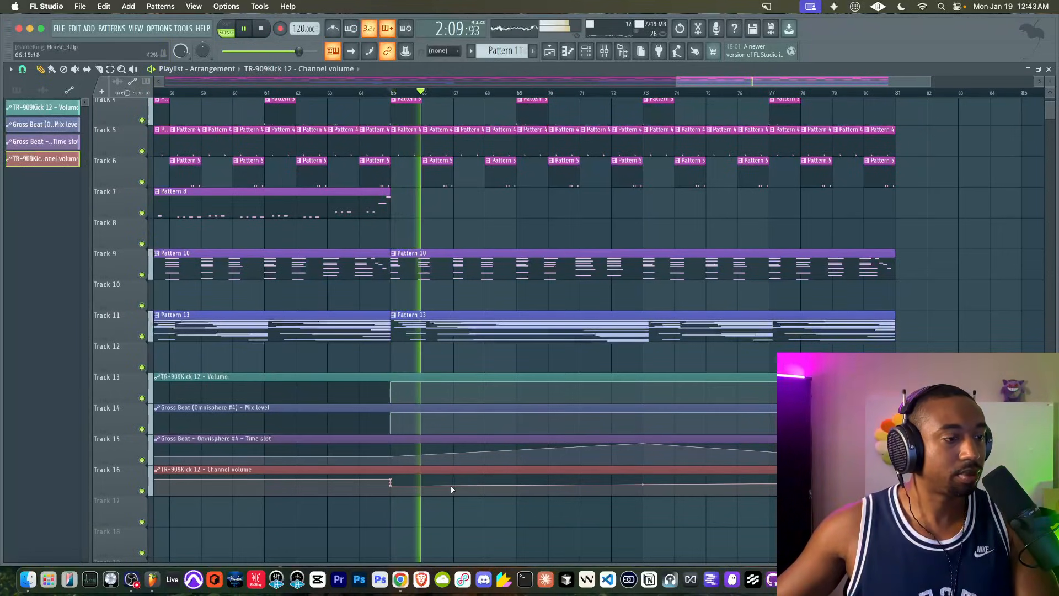
pyautogui.rightClick(391, 485)
pyautogui.click(415, 533)
pyautogui.press('space')
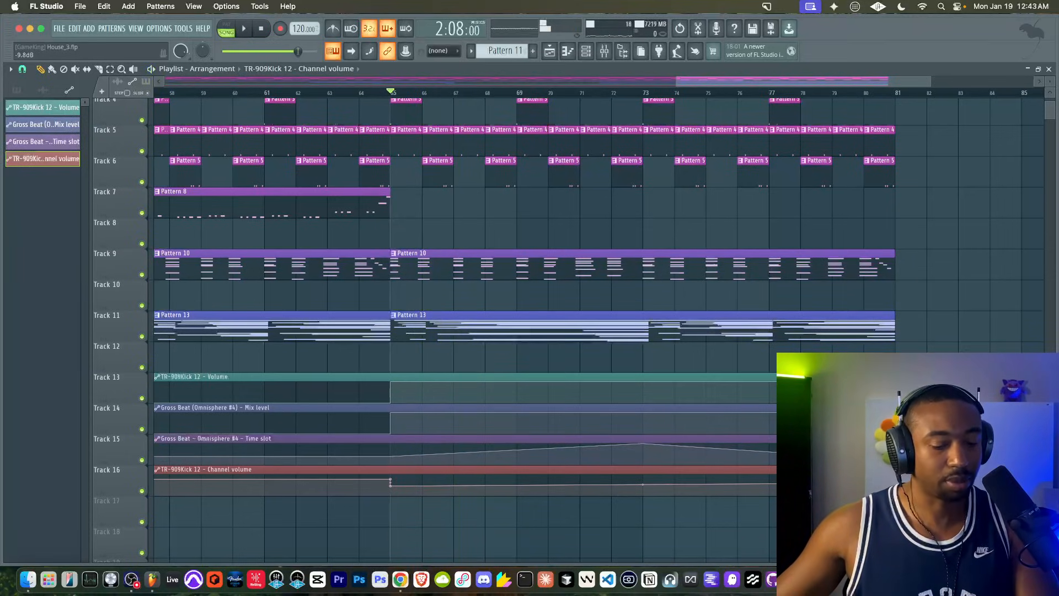
pyautogui.rightClick(391, 482)
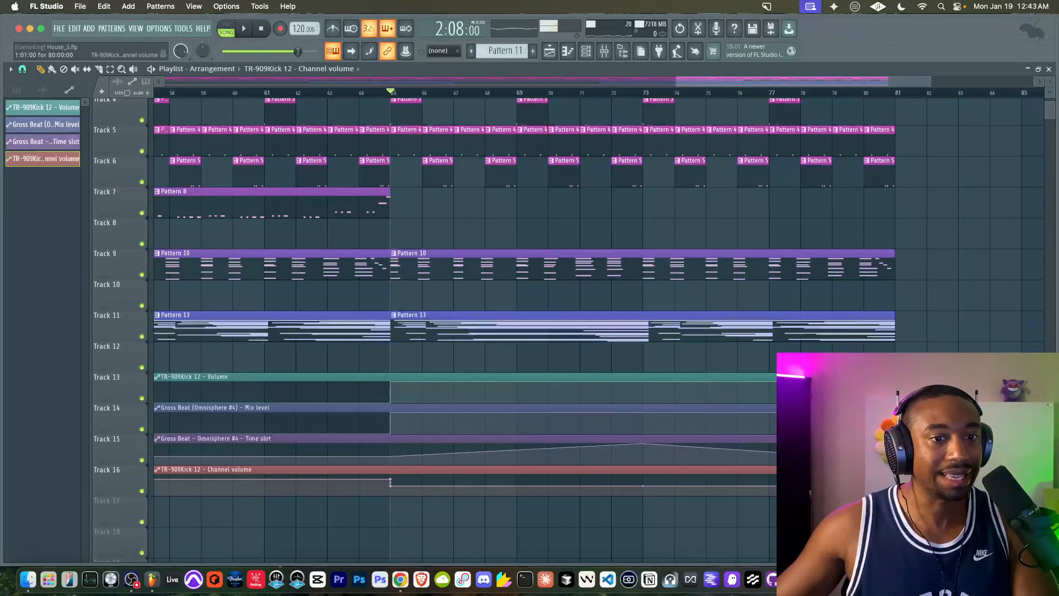
# - Adjust the final point of the kick's channel volume automation and trim the clip to end at bar 81
pyautogui.hscroll(15, 569, 414)
pyautogui.scroll(-2, 569, 414)
pyautogui.hscroll(-7, 570, 414)
pyautogui.scroll(1, 434, 414)
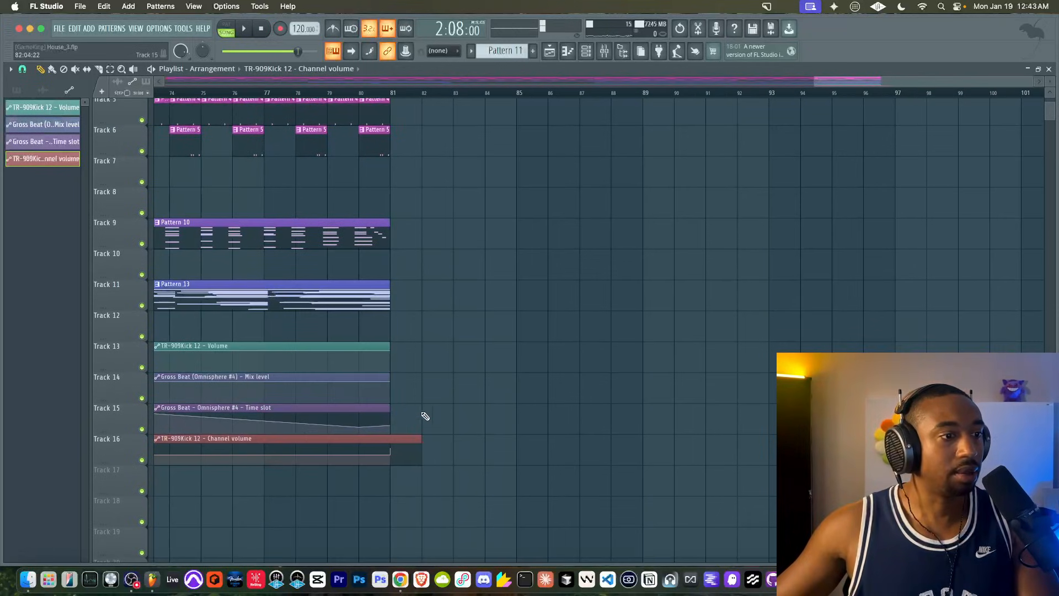
pyautogui.rightClick(391, 449)
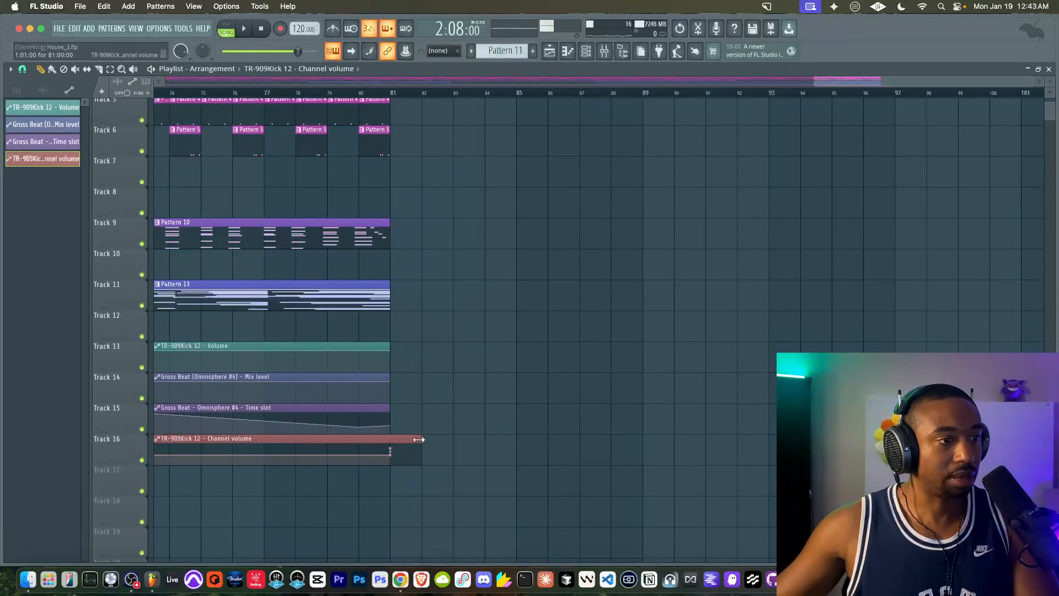
pyautogui.hscroll(-2, 385, 440)
pyautogui.scroll(2, 385, 440)
pyautogui.scroll(-5, 385, 440)
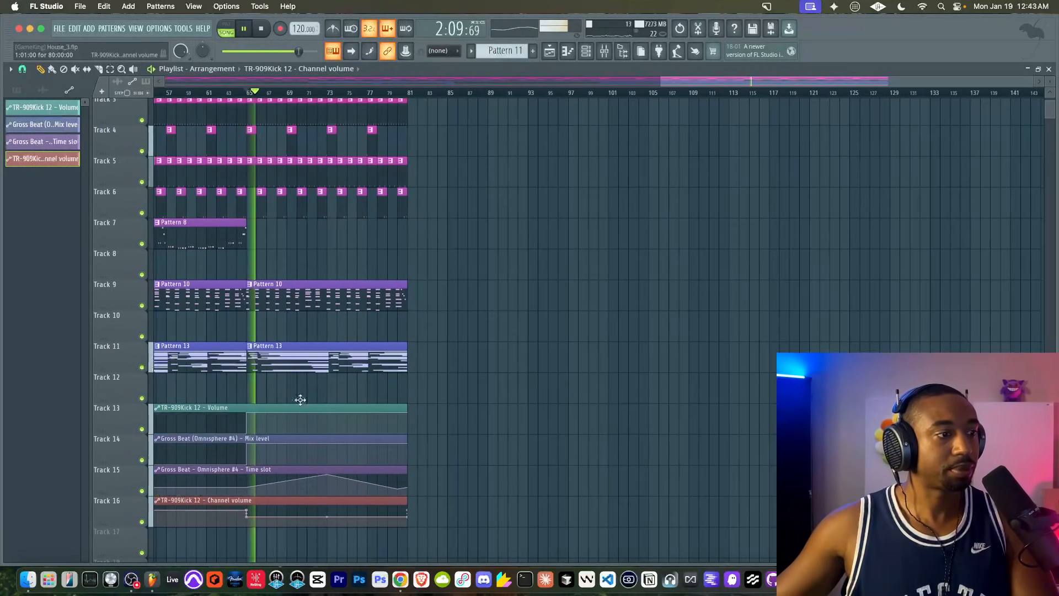
# - Audition the section from bar 65 with the kick volume automation, then stop playback
pyautogui.click(367, 282)
pyautogui.hscroll(-3, 375, 283)
pyautogui.scroll(1, 375, 284)
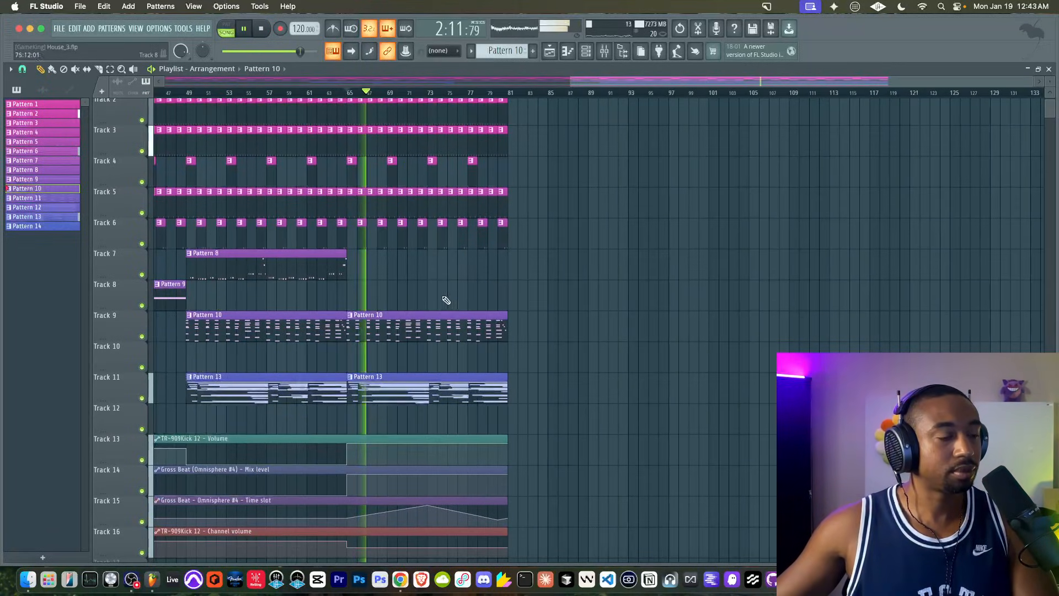
pyautogui.scroll(5, 380, 419)
pyautogui.press('space')
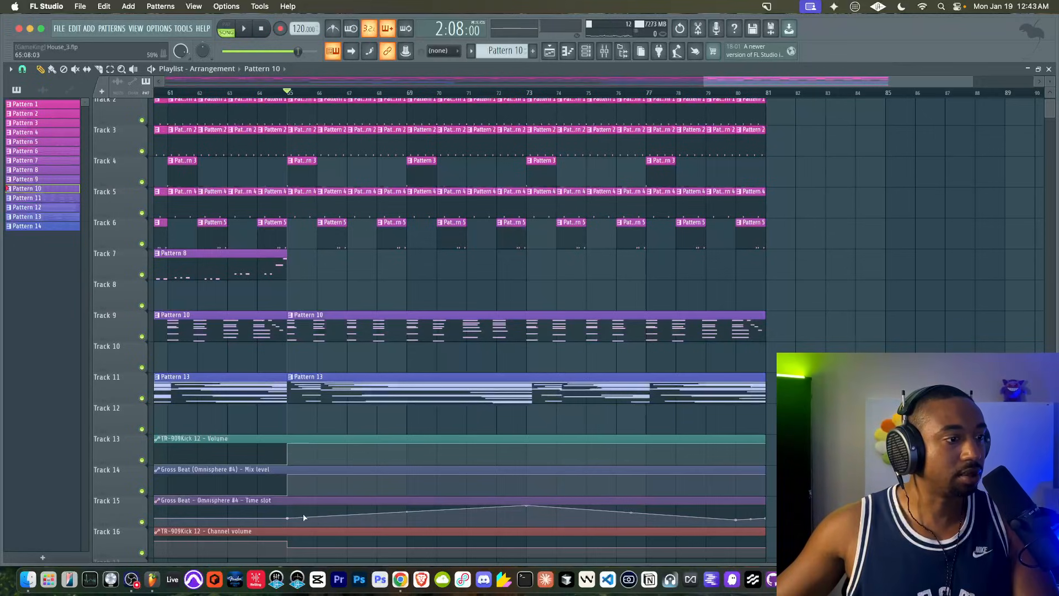
# - Add points at bars 66 and 67 to the Omnisphere #4 Gross Beat time slot automation and audition from bar 65
pyautogui.rightClick(287, 519)
pyautogui.press('c')
pyautogui.rightClick(319, 518)
pyautogui.moveTo(321, 518); pyautogui.dragTo(320, 517)
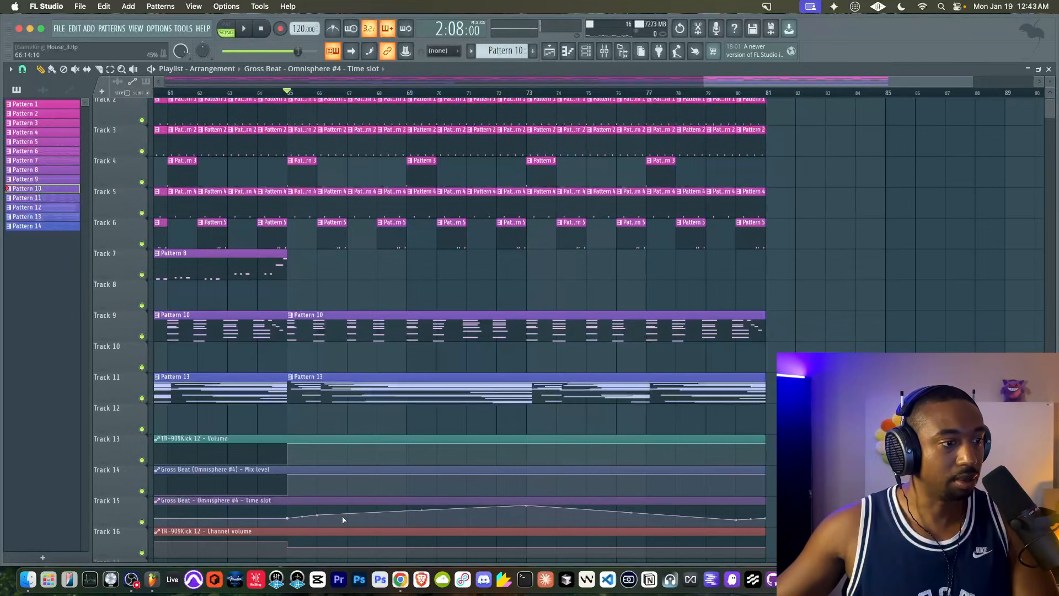
pyautogui.rightClick(346, 516)
pyautogui.press('space')
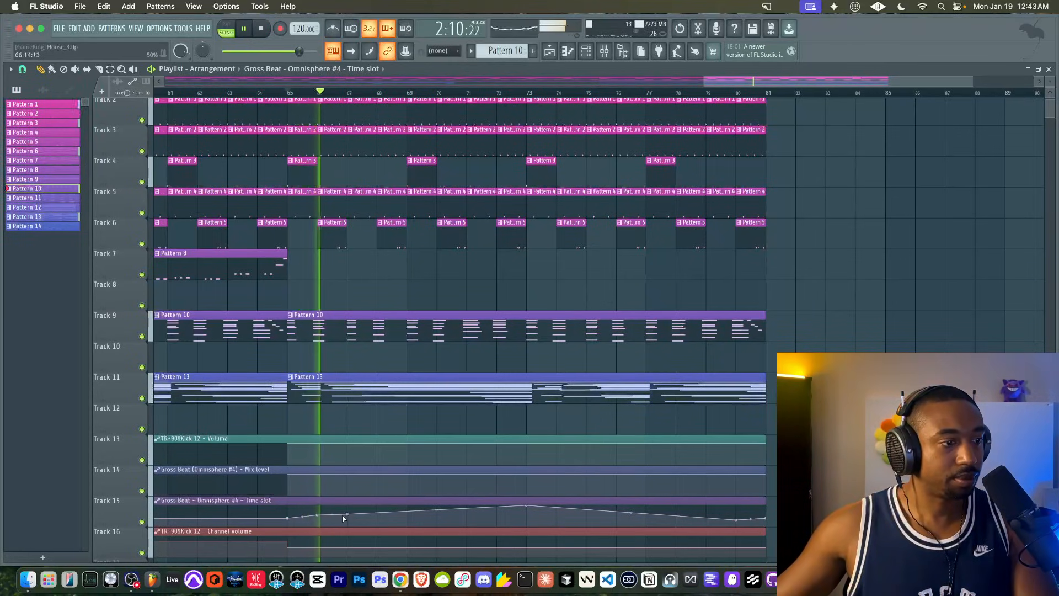
# - Raise the time slot automation points at bars 66 and 67 to a near-level plateau, auditioning the change from bar 65
pyautogui.press('space')
pyautogui.moveTo(318, 515); pyautogui.dragTo(347, 511)
pyautogui.press('space')
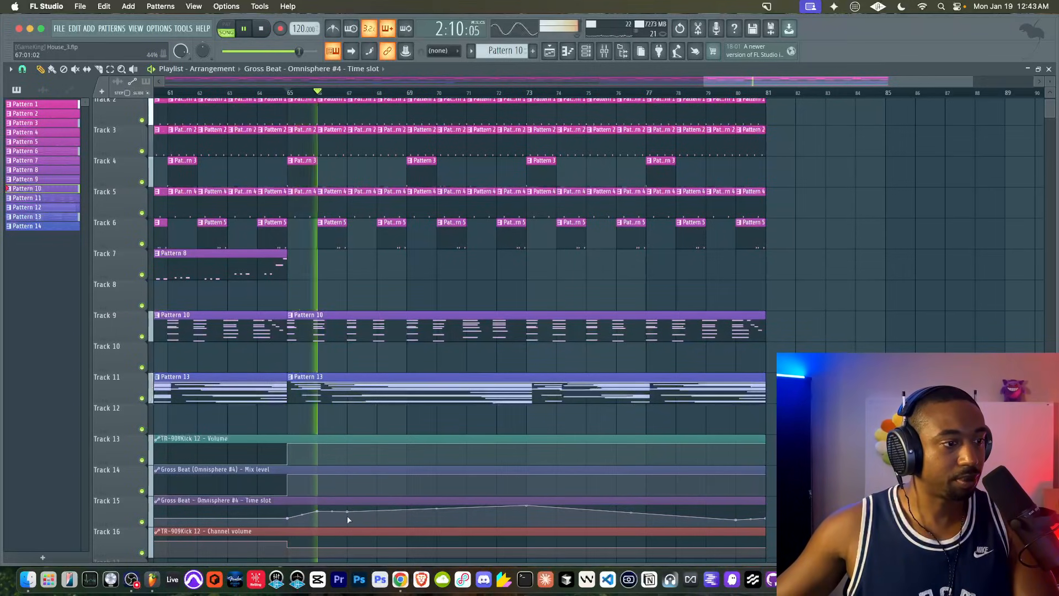
pyautogui.rightClick(347, 516)
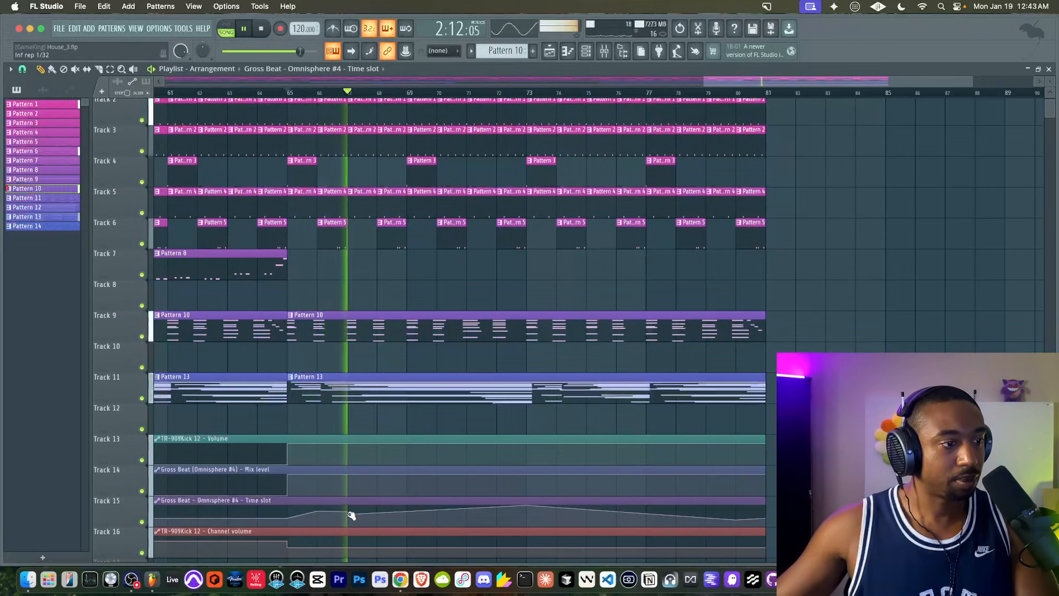
pyautogui.moveTo(347, 514); pyautogui.dragTo(349, 510)
pyautogui.press('space')
pyautogui.press('space')
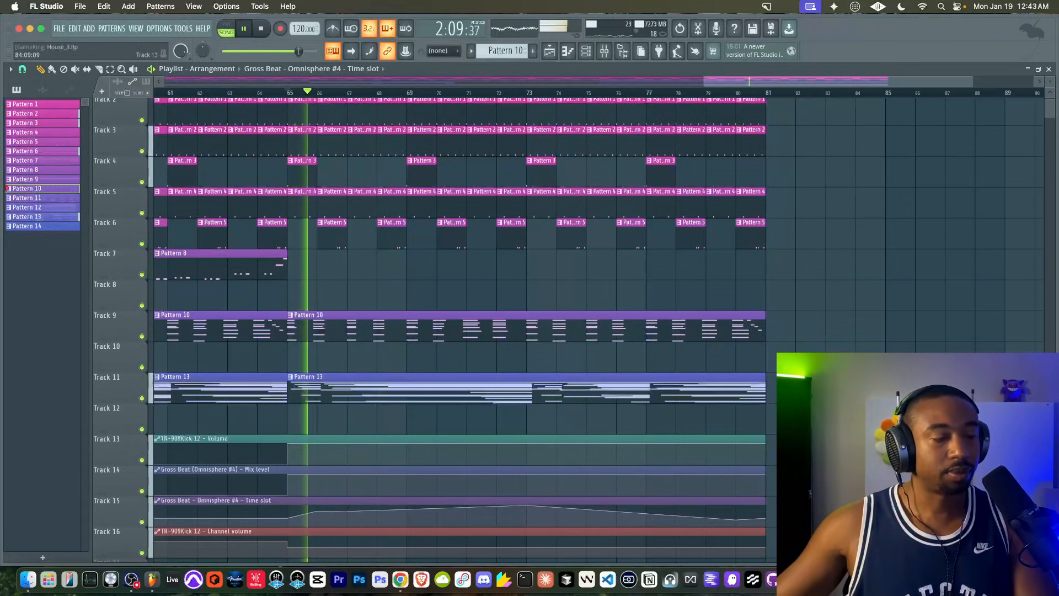
# - Bend the time slot automation segment between bars 65 and 66 into a curve and replay it from bar 65
pyautogui.press('space')
pyautogui.press('space')
pyautogui.moveTo(301, 514); pyautogui.dragTo(303, 515)
pyautogui.press('space')
pyautogui.press('space')
pyautogui.press('space')
pyautogui.press('space')
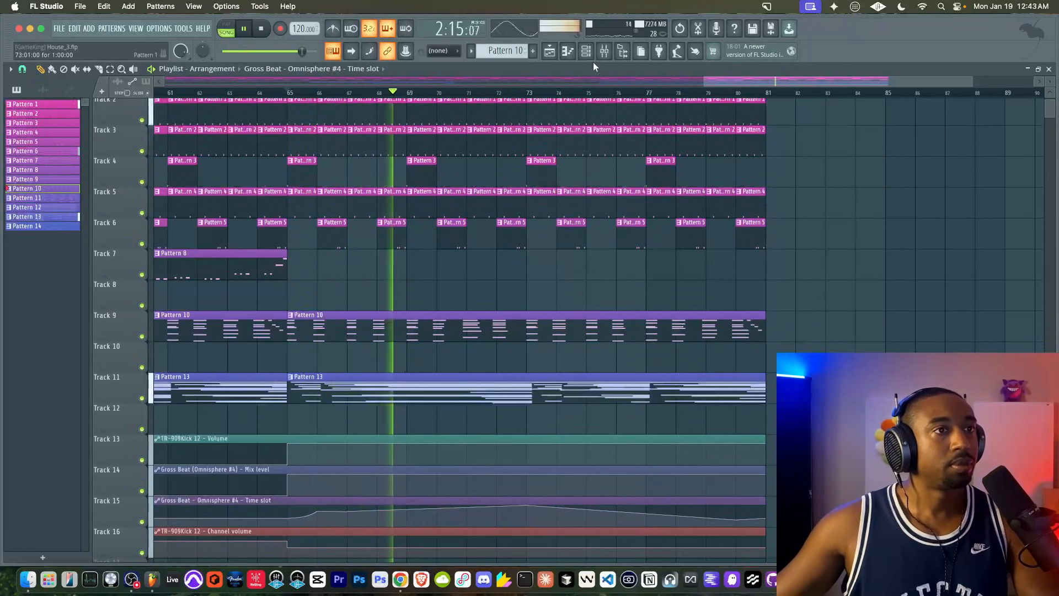
# - Inspect the Gross Beat effect on the Omnisphere #4 mixer track, including its volume smoothing attack, while the final section plays
pyautogui.click(603, 51)
pyautogui.click(242, 215)
pyautogui.click(493, 159)
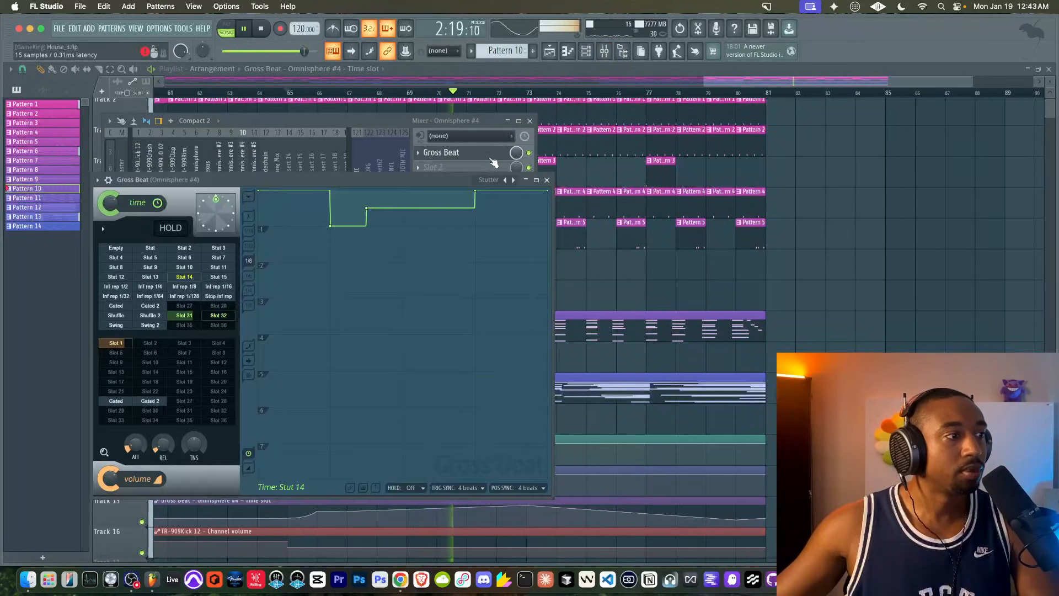
pyautogui.press('space')
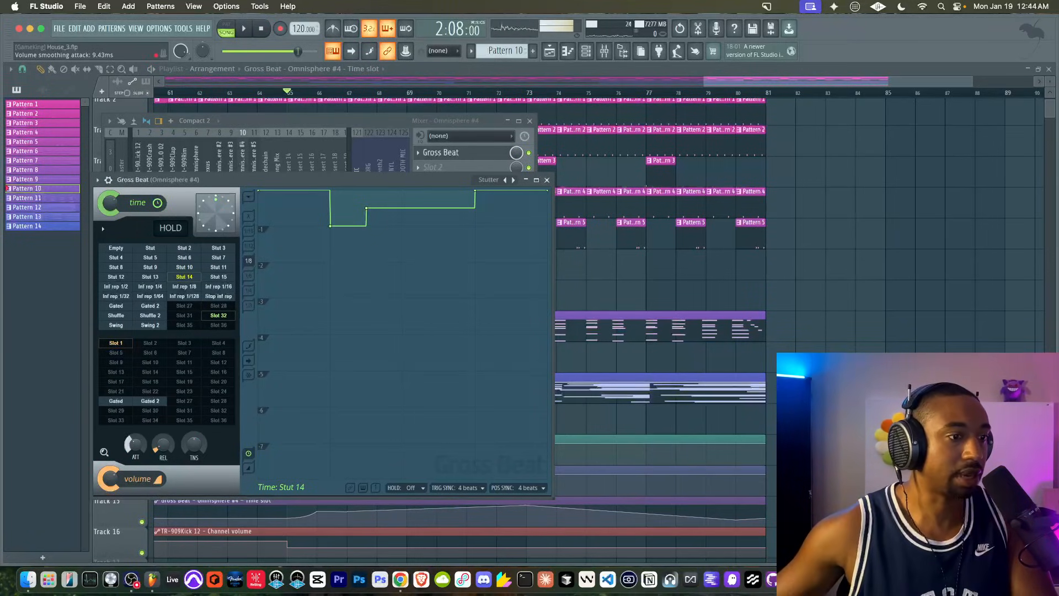
pyautogui.rightClick(903, 360)
pyautogui.press('space')
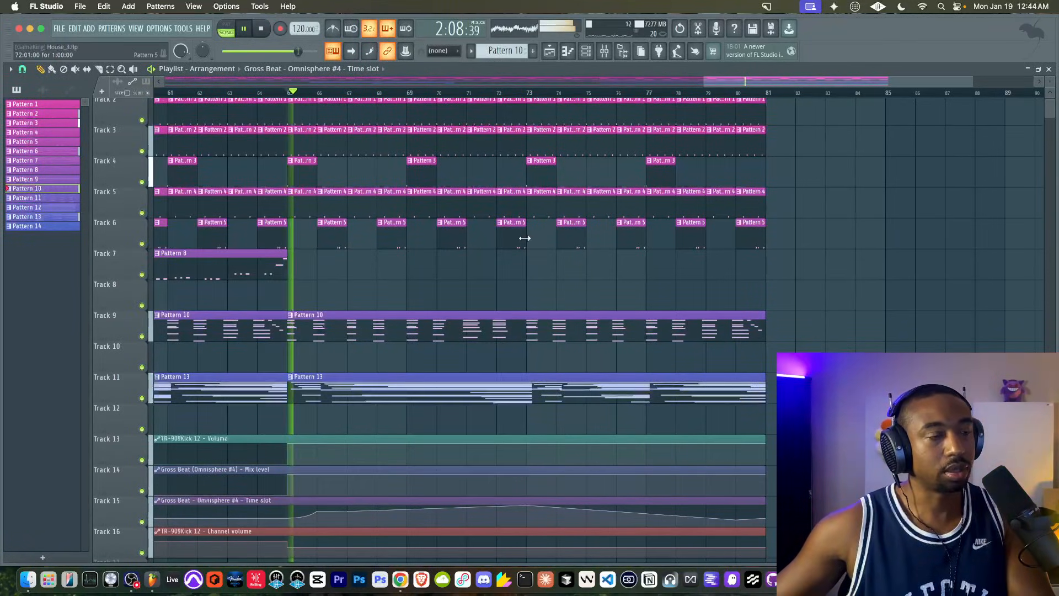
pyautogui.click(604, 52)
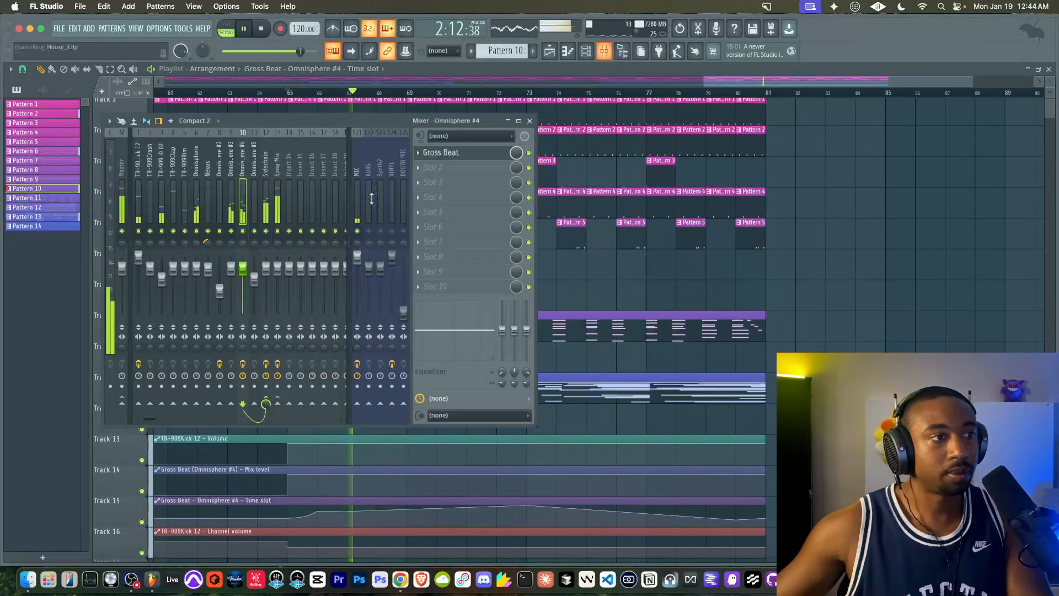
pyautogui.click(447, 153)
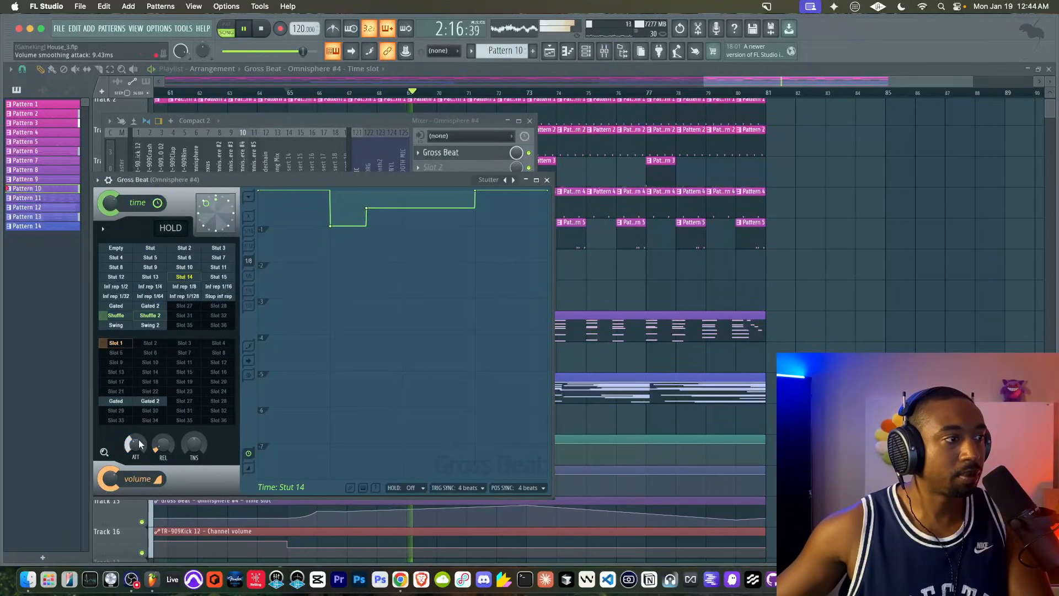
pyautogui.press('F12')
# - Curve the Gross Beat time slot automation's fall from bar 73 to bar 77 and reshape its points up to bar 81
pyautogui.scroll(-1, 598, 309)
pyautogui.scroll(-2, 598, 301)
pyautogui.scroll(2, 645, 320)
pyautogui.scroll(-3, 598, 244)
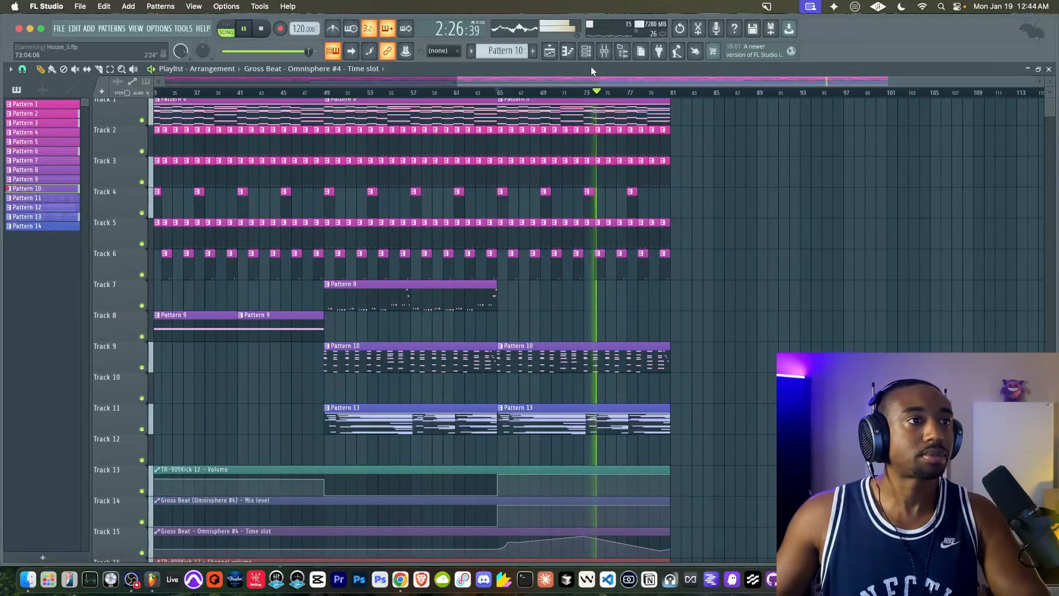
pyautogui.hscroll(1, 594, 196)
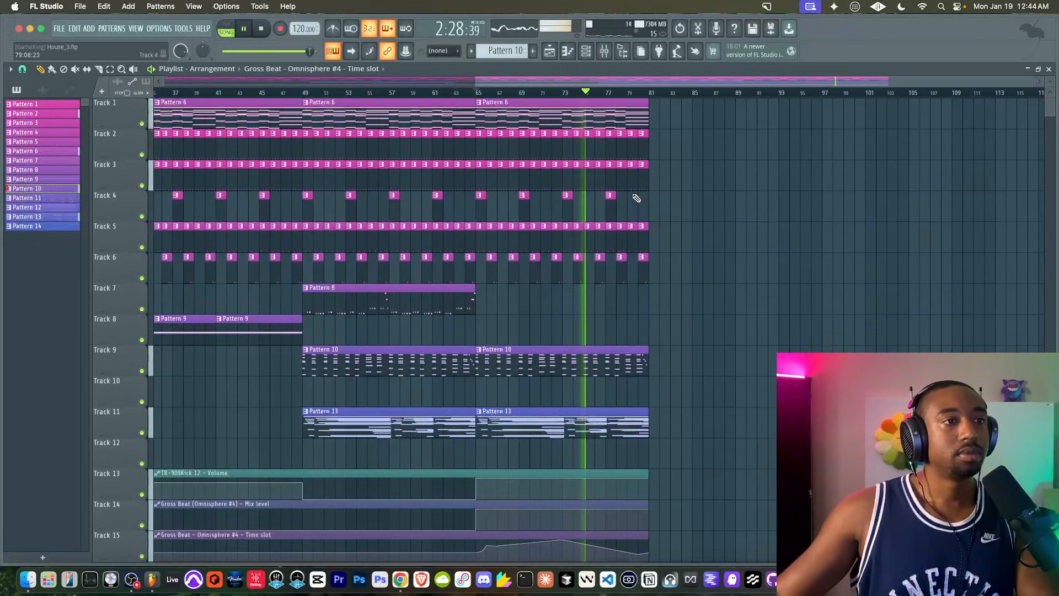
pyautogui.hscroll(1, 678, 227)
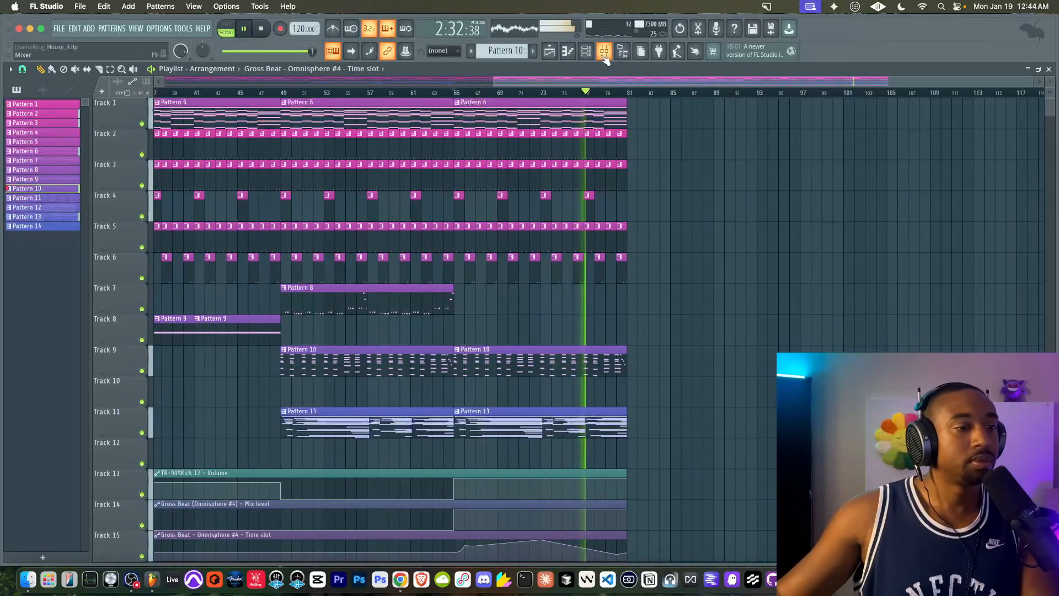
pyautogui.keyDown('ctrl'); pyautogui.scroll(2, 598, 397); pyautogui.keyUp('ctrl')
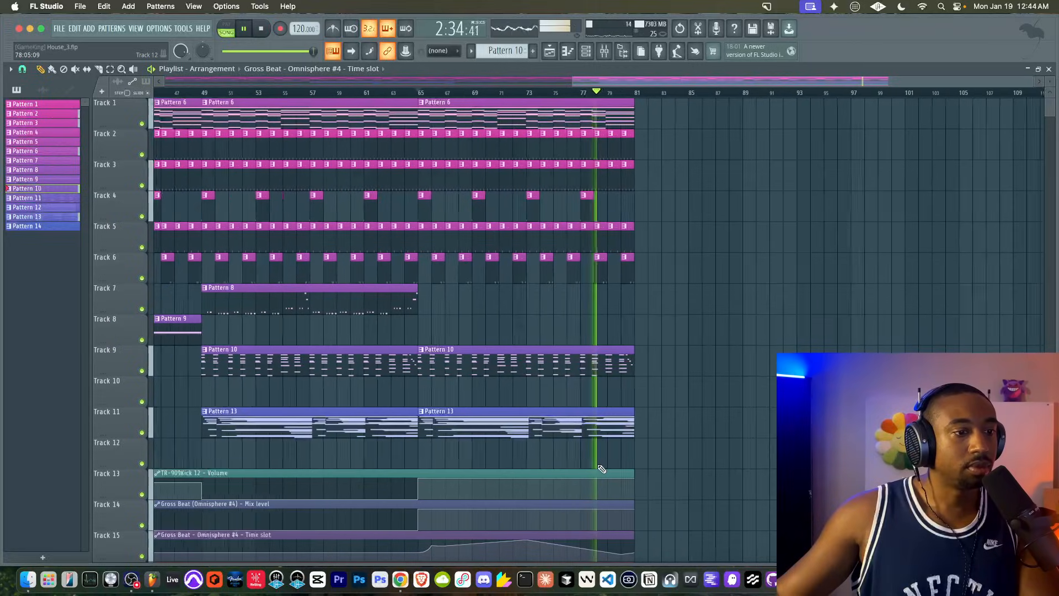
pyautogui.scroll(-4, 598, 465)
pyautogui.keyDown('ctrl'); pyautogui.scroll(2, 621, 428); pyautogui.keyUp('ctrl')
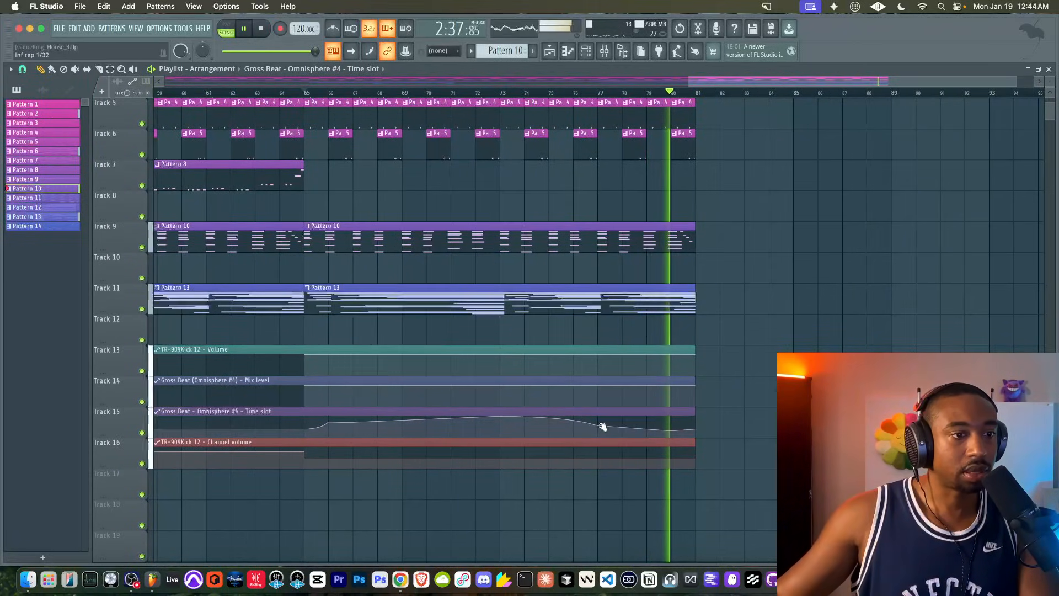
pyautogui.press('space')
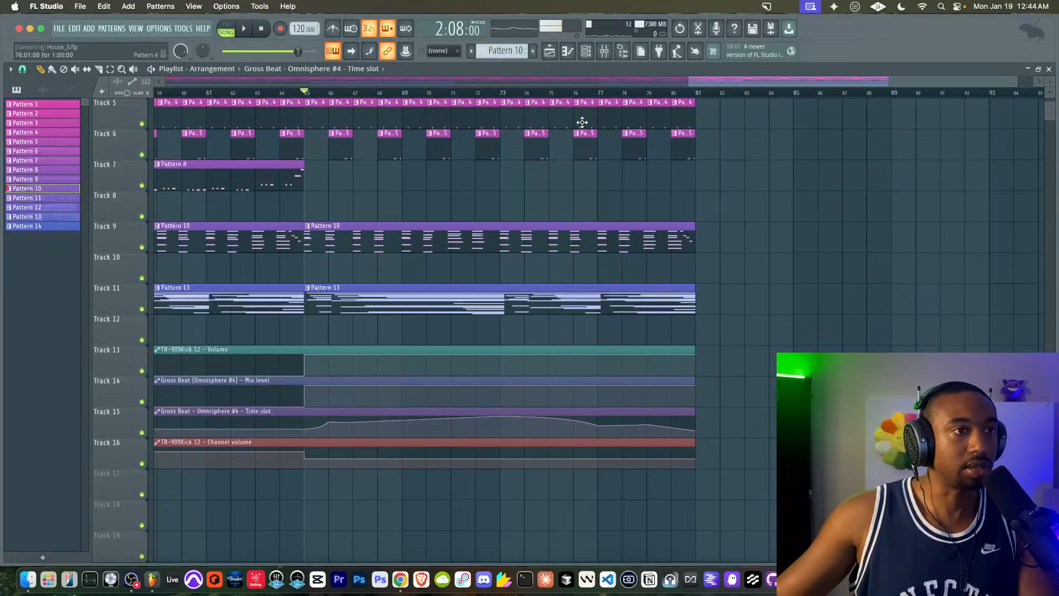
# - Level the time slot automation between bars 77 and 79 and curve its fall to bar 81, auditioning from bar 74
pyautogui.hscroll(-2, 582, 122)
pyautogui.click(574, 93)
pyautogui.press('space')
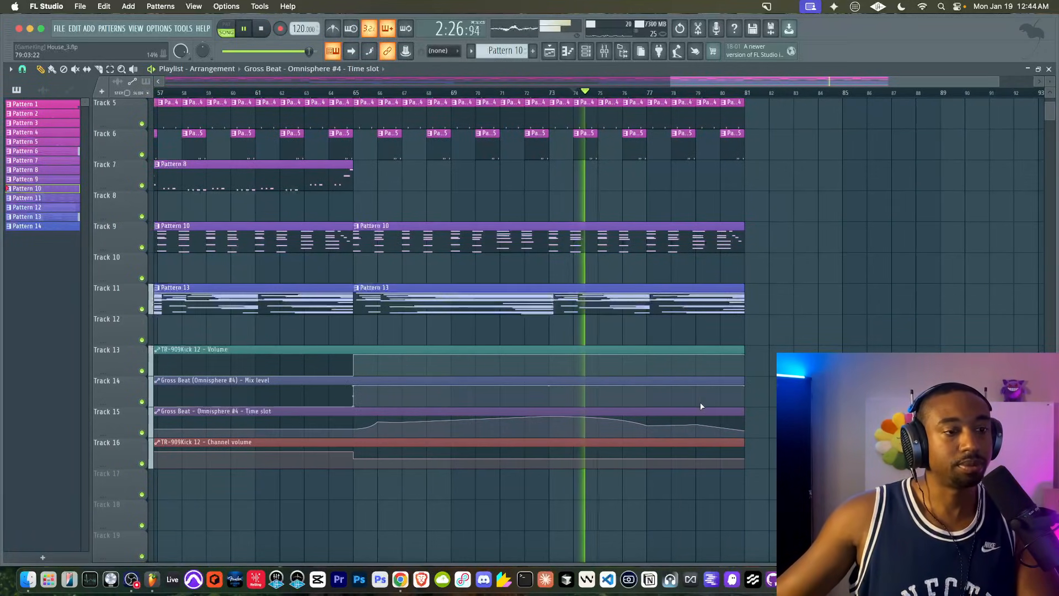
pyautogui.keyDown('ctrl'); pyautogui.scroll(3, 700, 406); pyautogui.keyUp('ctrl')
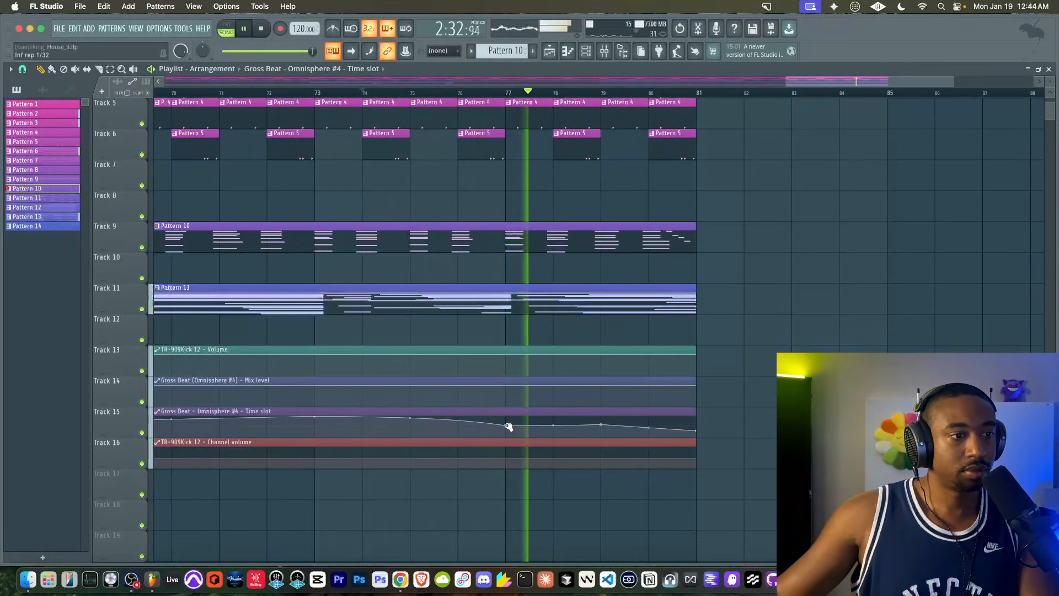
pyautogui.press('space')
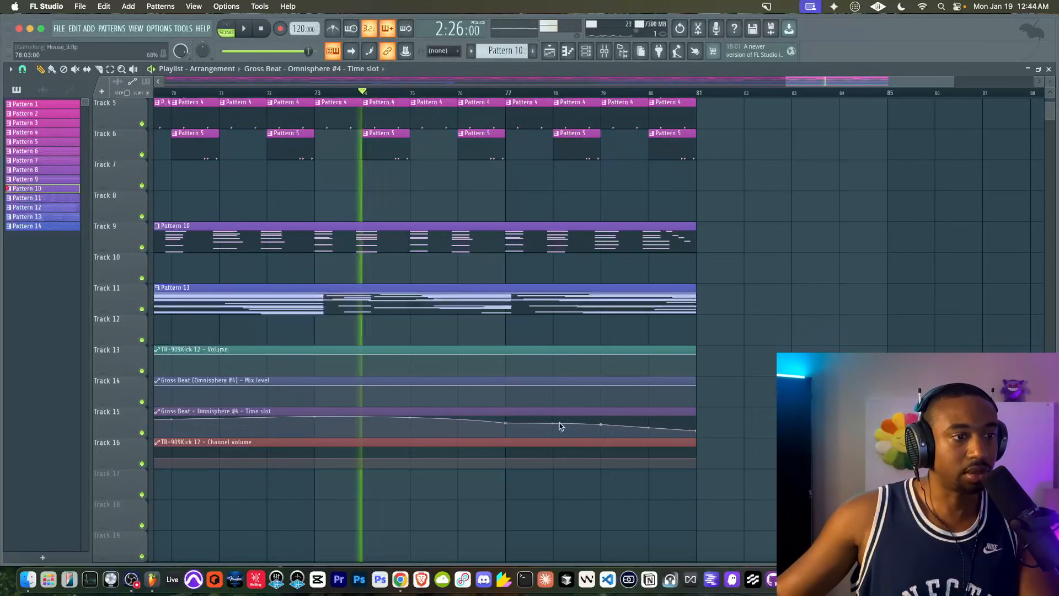
pyautogui.press('space')
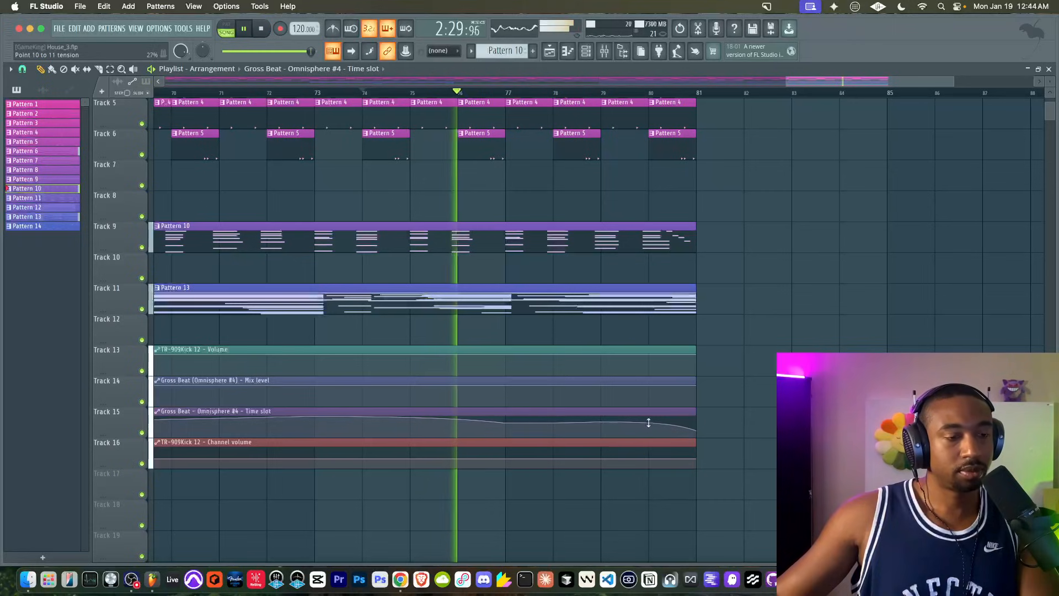
# - Save the project while the final section plays
pyautogui.scroll(-5, 679, 414)
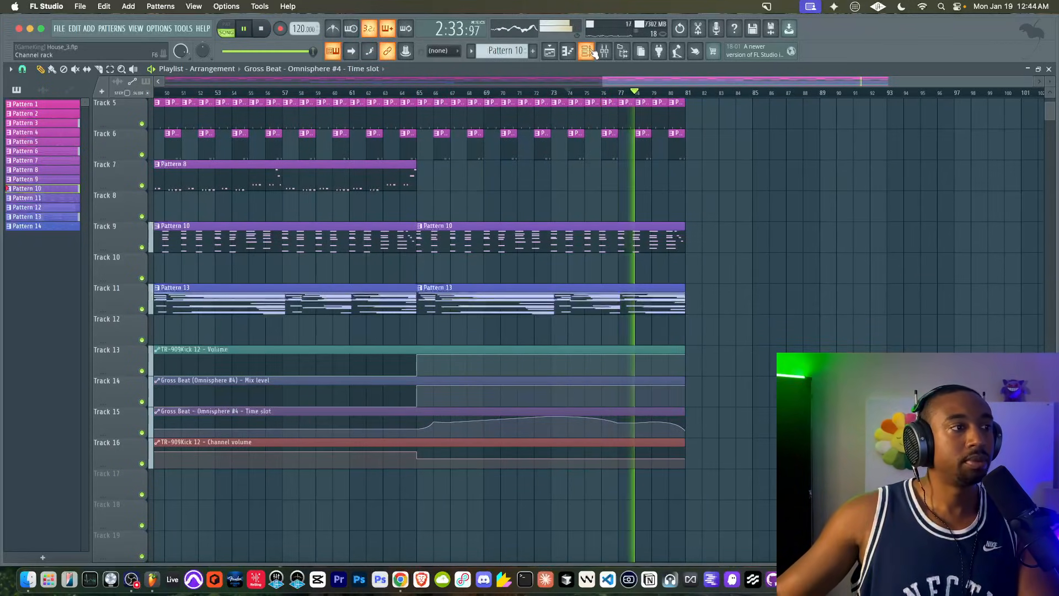
pyautogui.scroll(-3, 539, 248)
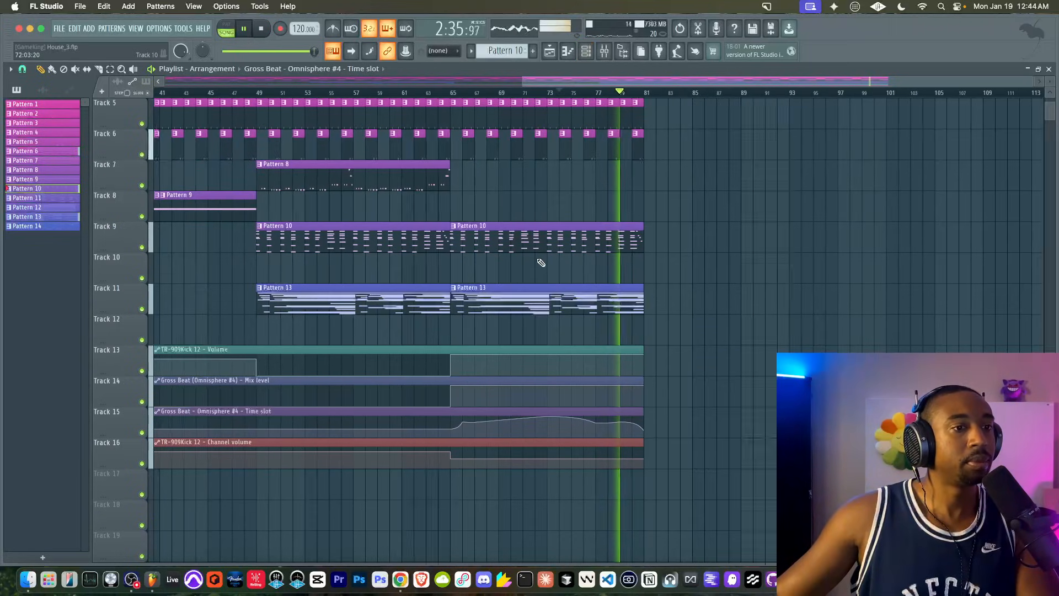
pyautogui.press('cmd+s')
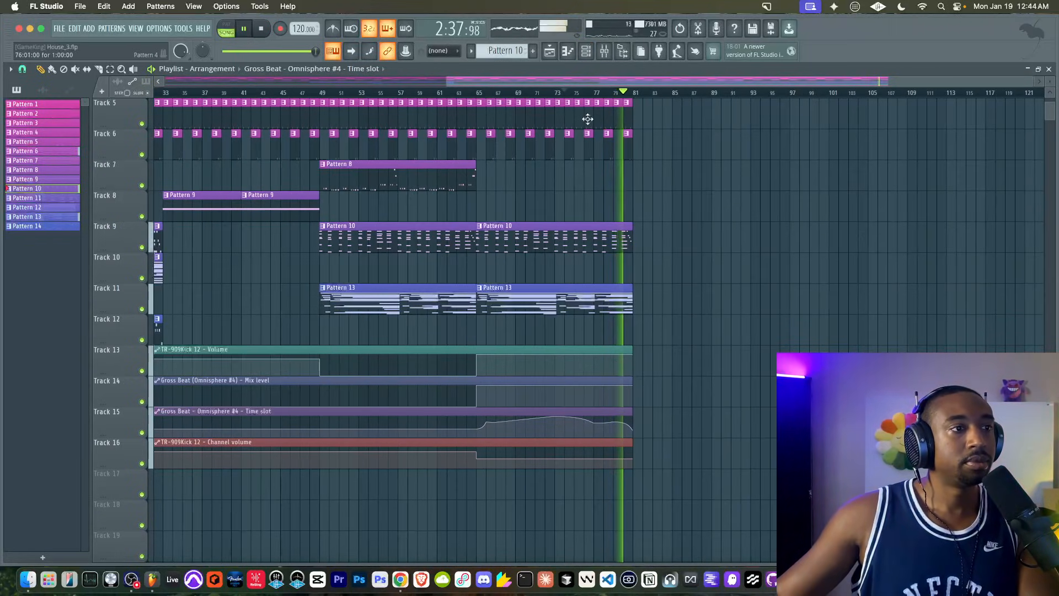
pyautogui.scroll(4, 573, 127)
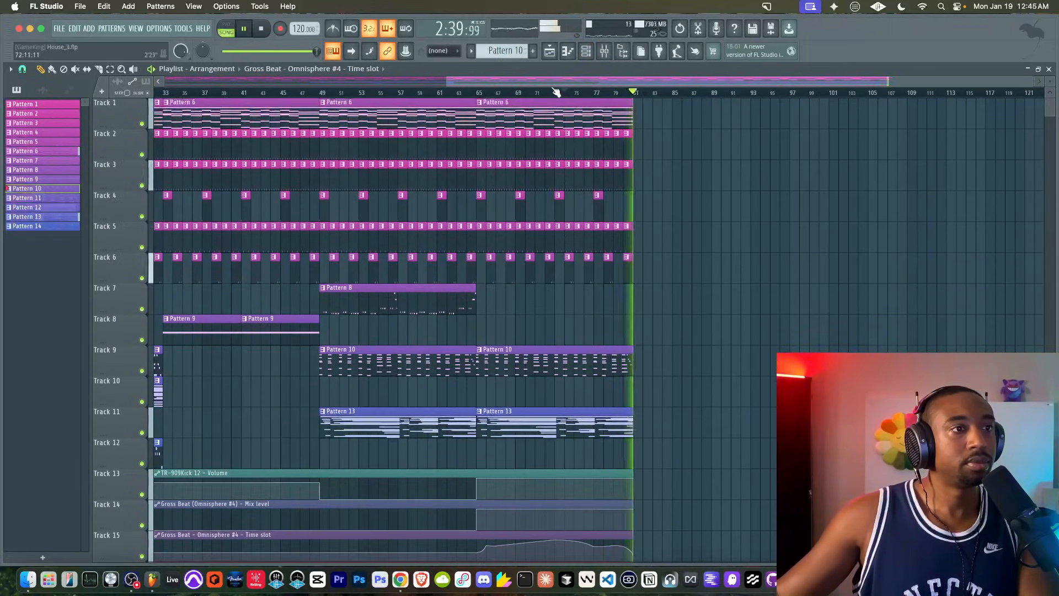
# - Boost the TR-909Clap sample's gain to 14% in its precomputed effects and return to the playlist
pyautogui.click(605, 53)
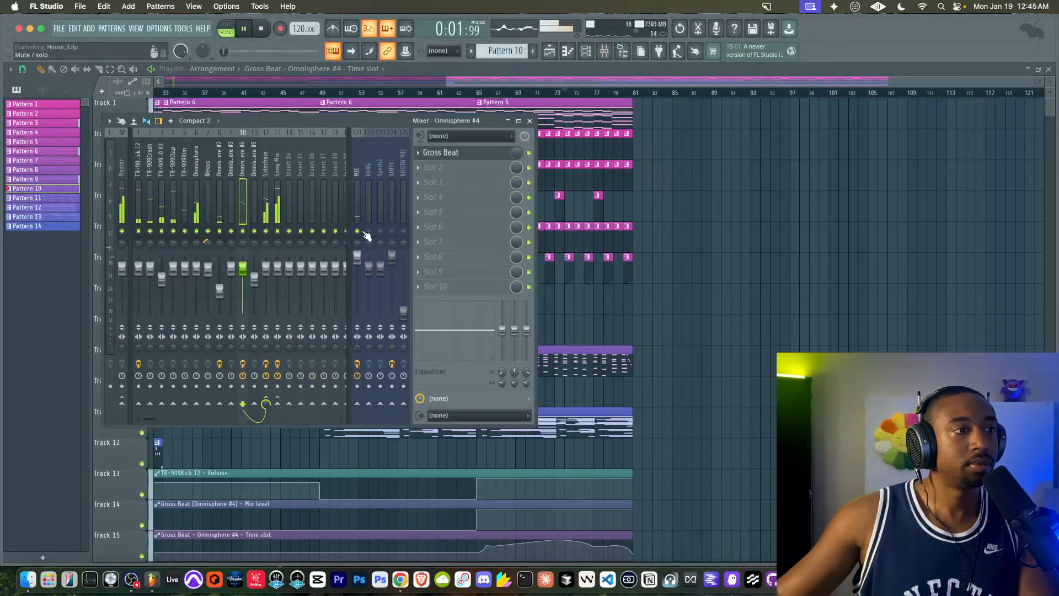
pyautogui.press('F9')
pyautogui.click(585, 52)
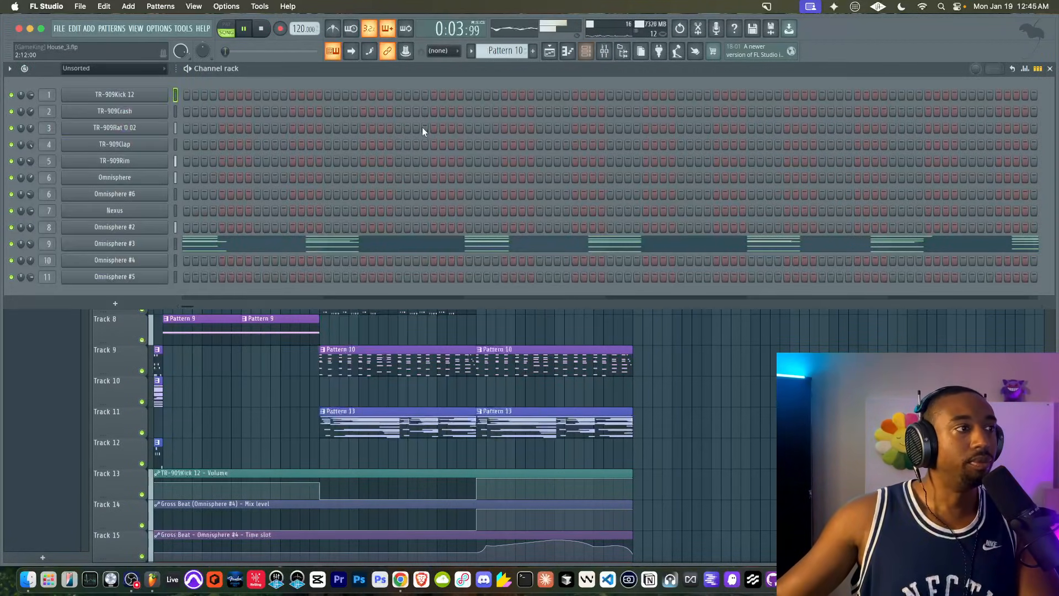
pyautogui.click(148, 149)
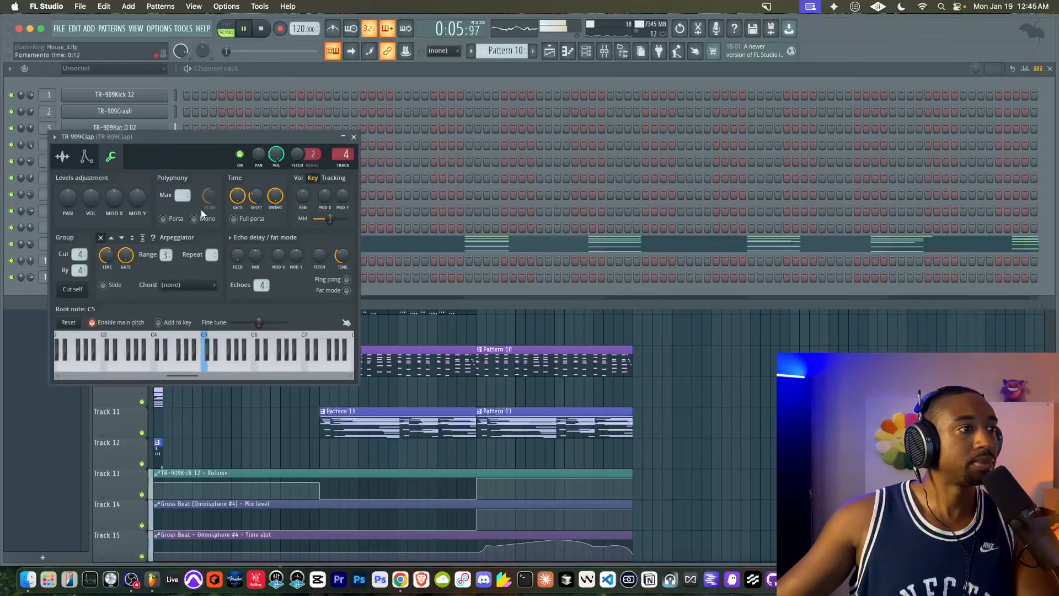
pyautogui.click(225, 224)
pyautogui.moveTo(221, 245); pyautogui.dragTo(221, 231)
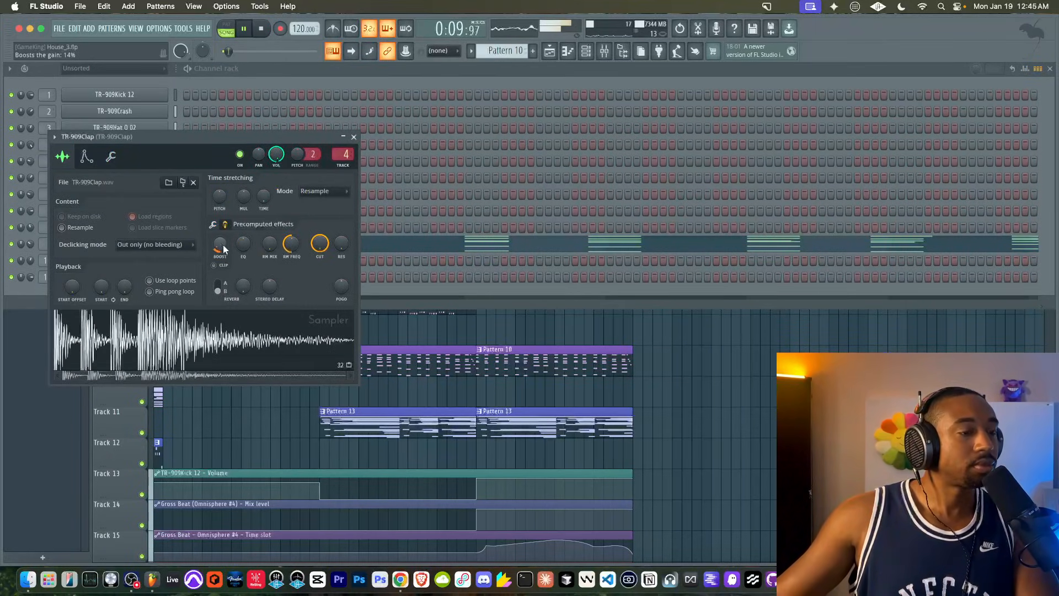
pyautogui.rightClick(652, 316)
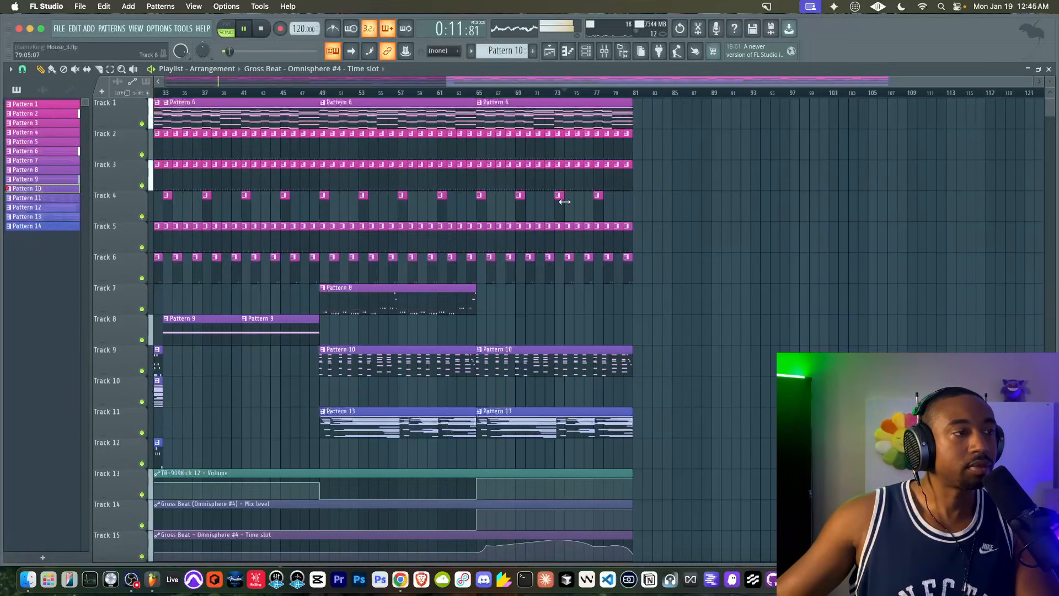
# - Change the Omnisphere channel's Keyscape patch to MKS-20 - E.Piano 2 Pop while the song plays from the start
pyautogui.hscroll(-10, 392, 142)
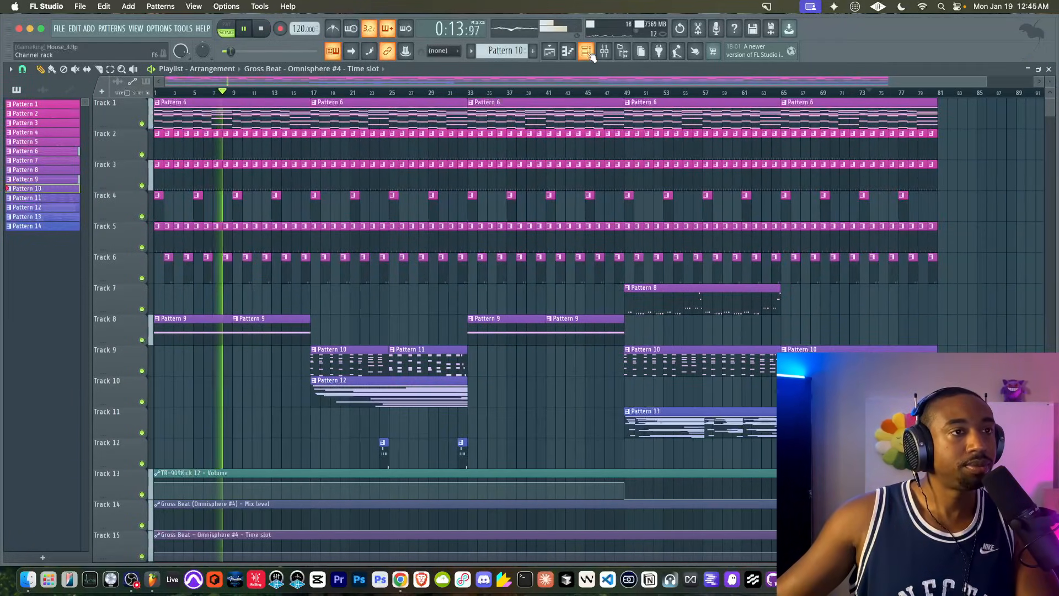
pyautogui.click(587, 51)
pyautogui.click(587, 51)
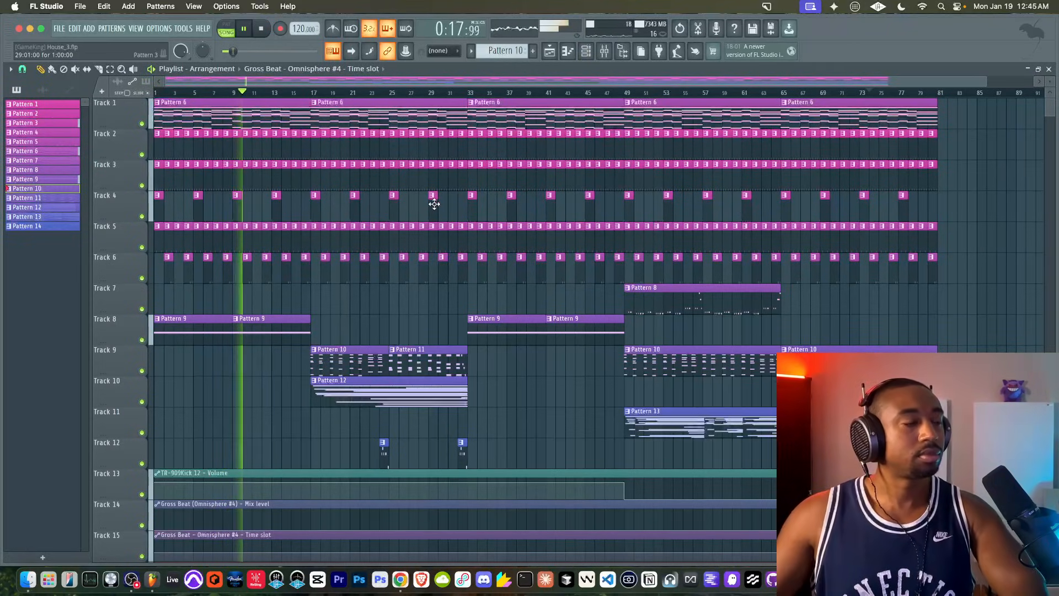
pyautogui.press('F6')
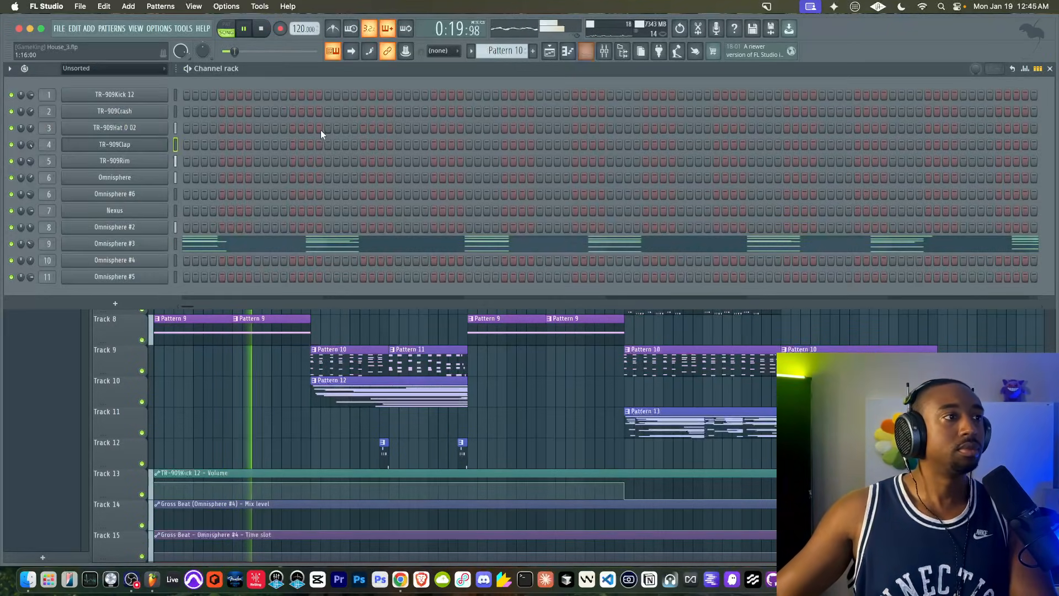
pyautogui.click(151, 177)
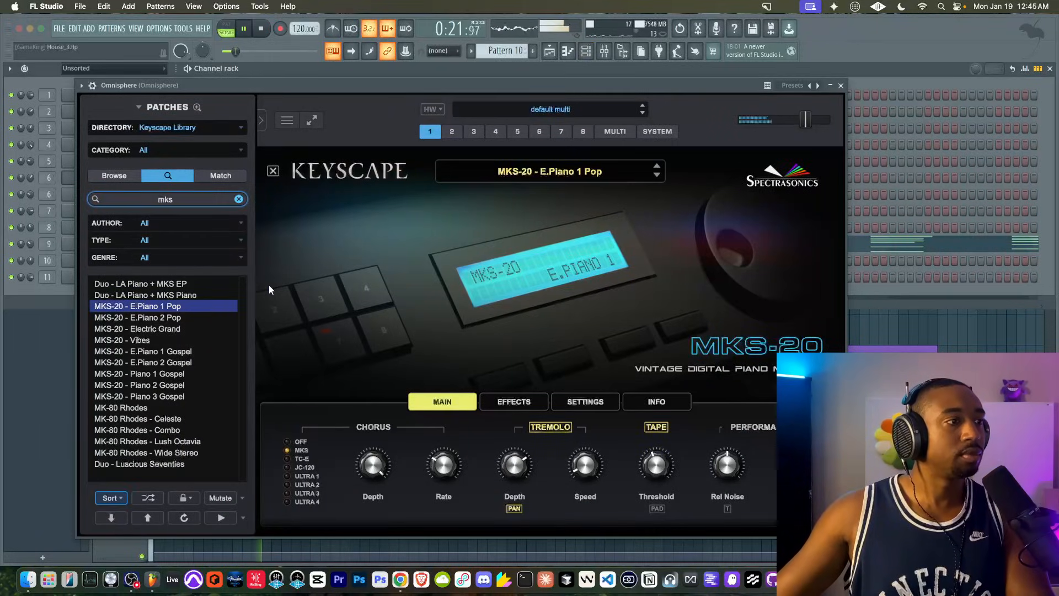
pyautogui.click(185, 317)
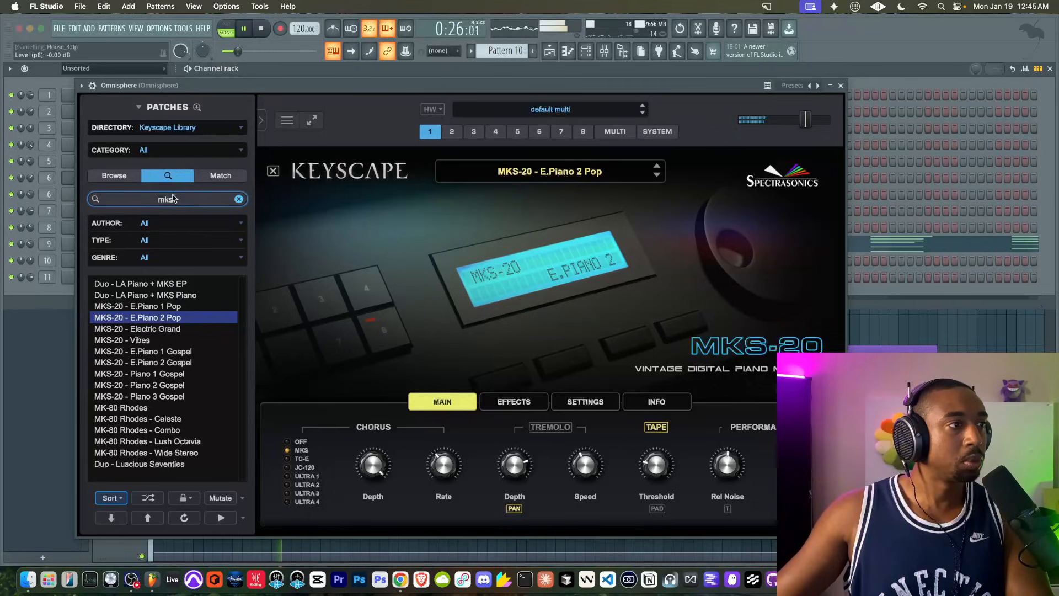
# - Search the Keyscape patches for 800 and try JD-800 - Crystal Rhodes on the Omnisphere channel
pyautogui.press('Return')
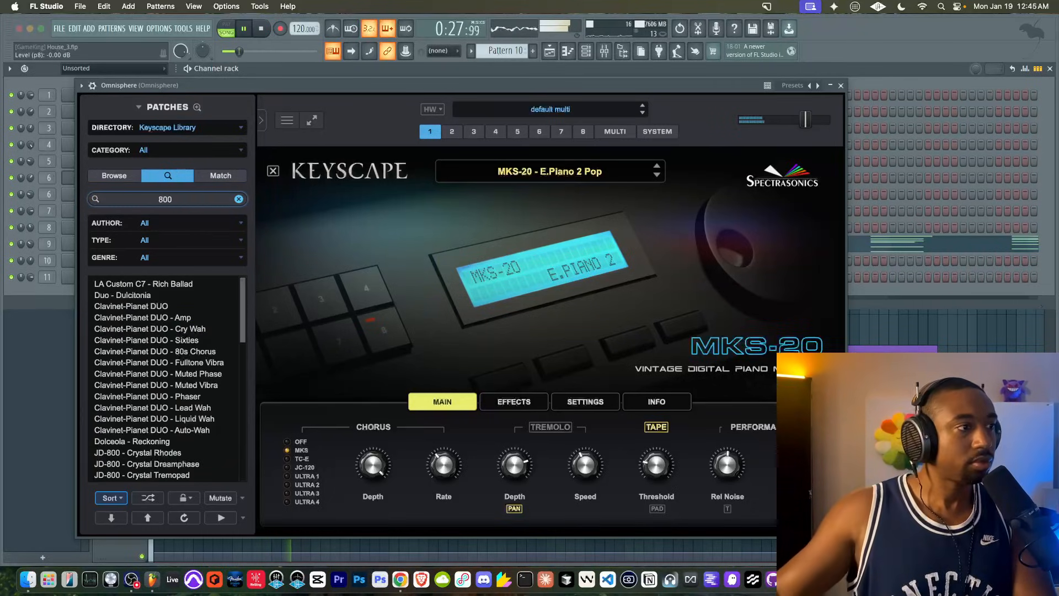
pyautogui.scroll(-4, 172, 353)
pyautogui.click(161, 319)
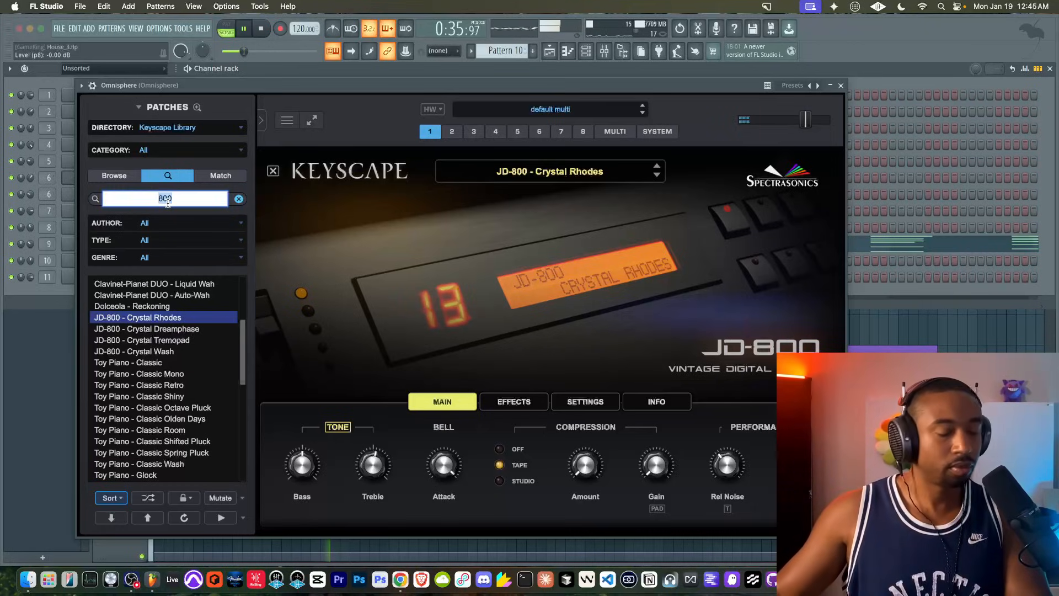
# - Compare the MKS-20 electric piano patches, load MKS-20 - E.Piano 1 Pop on the Omnisphere channel and return to the playlist
pyautogui.write('mks')
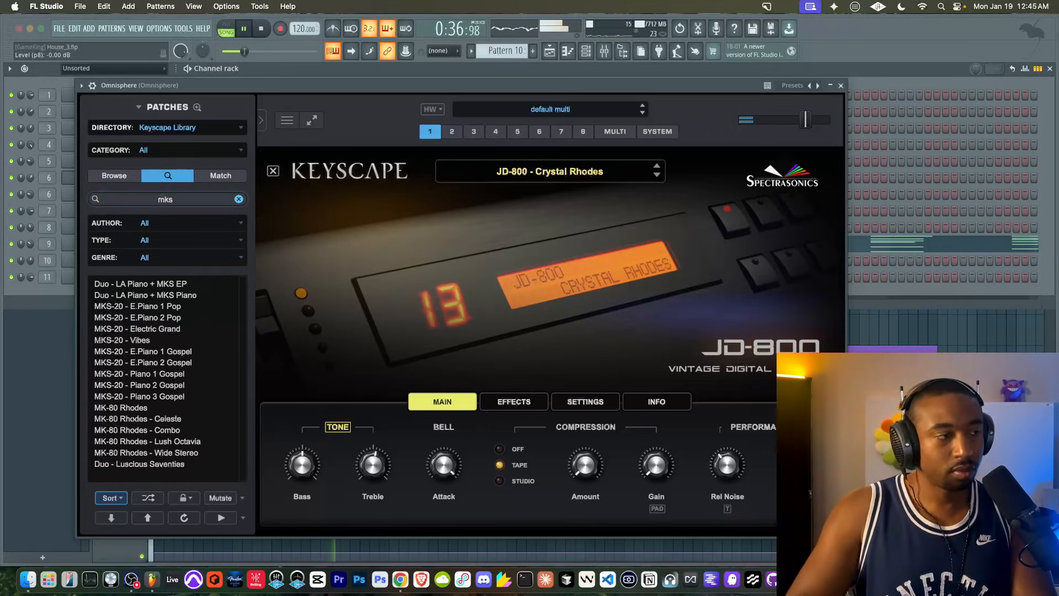
pyautogui.click(158, 306)
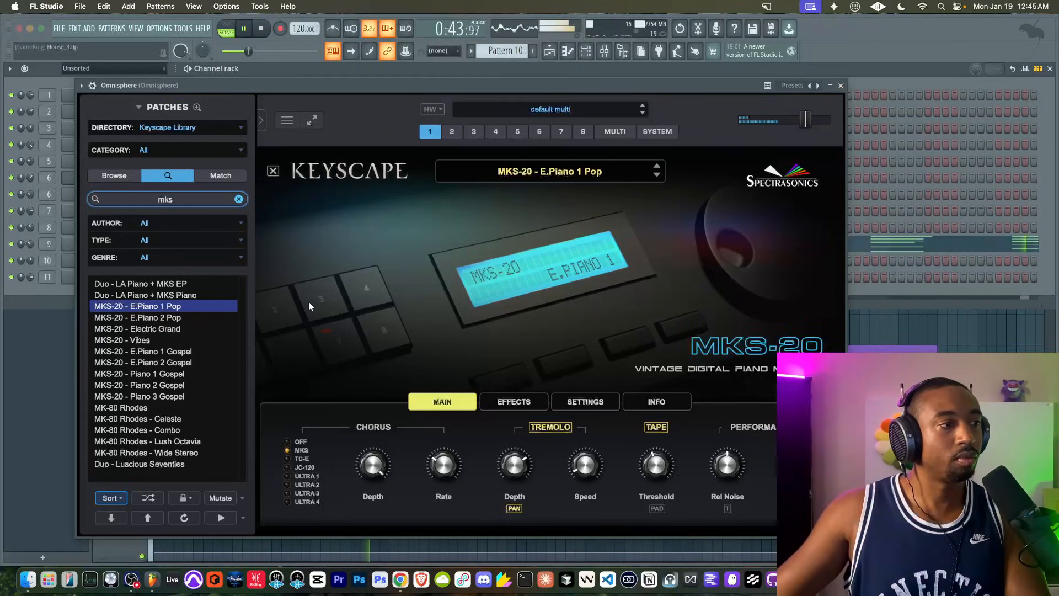
pyautogui.press('Down')
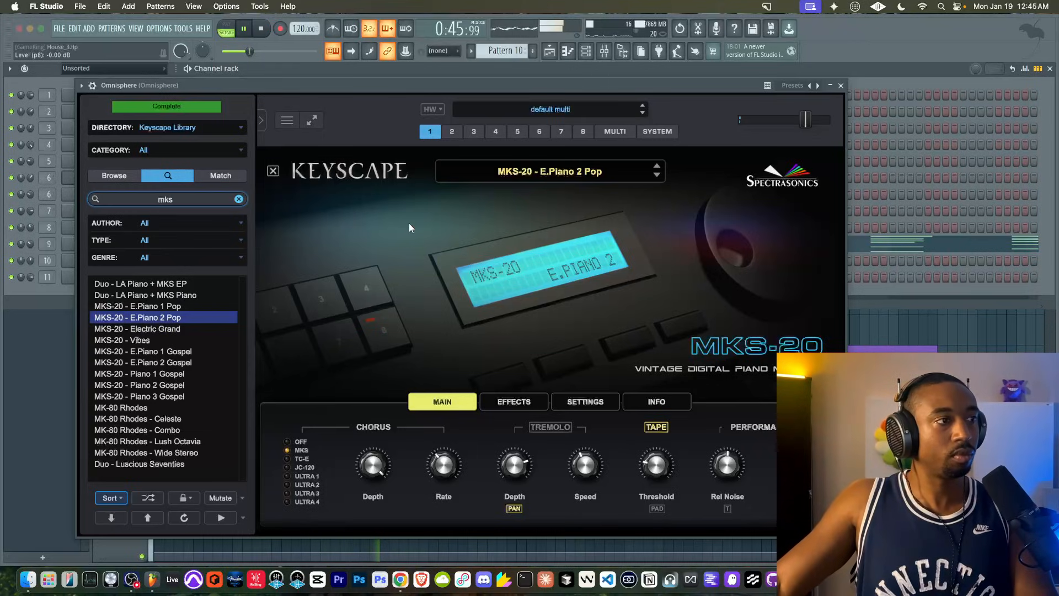
pyautogui.click(162, 307)
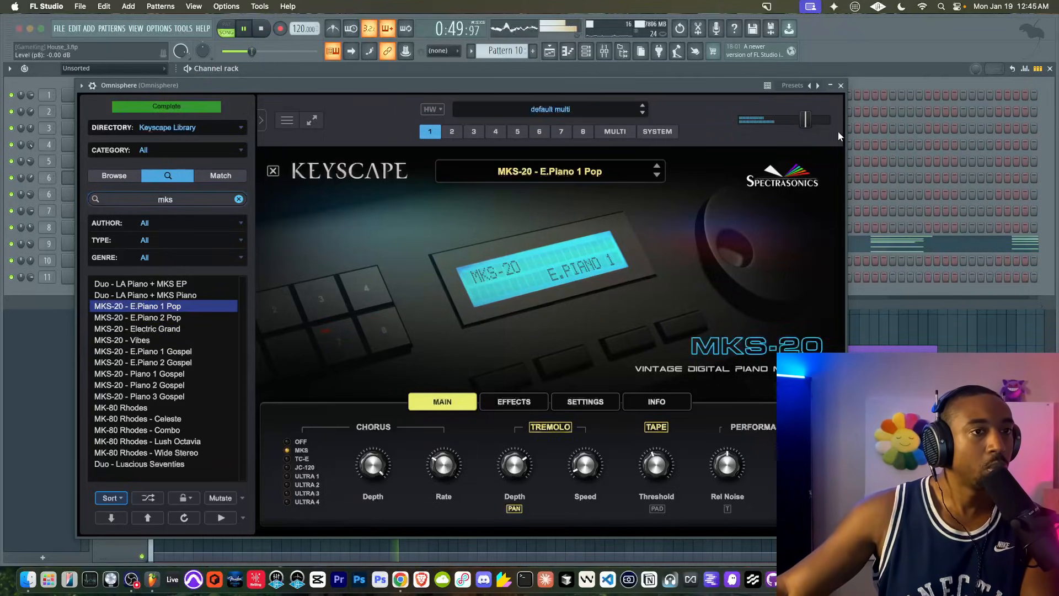
pyautogui.click(841, 85)
pyautogui.click(964, 336)
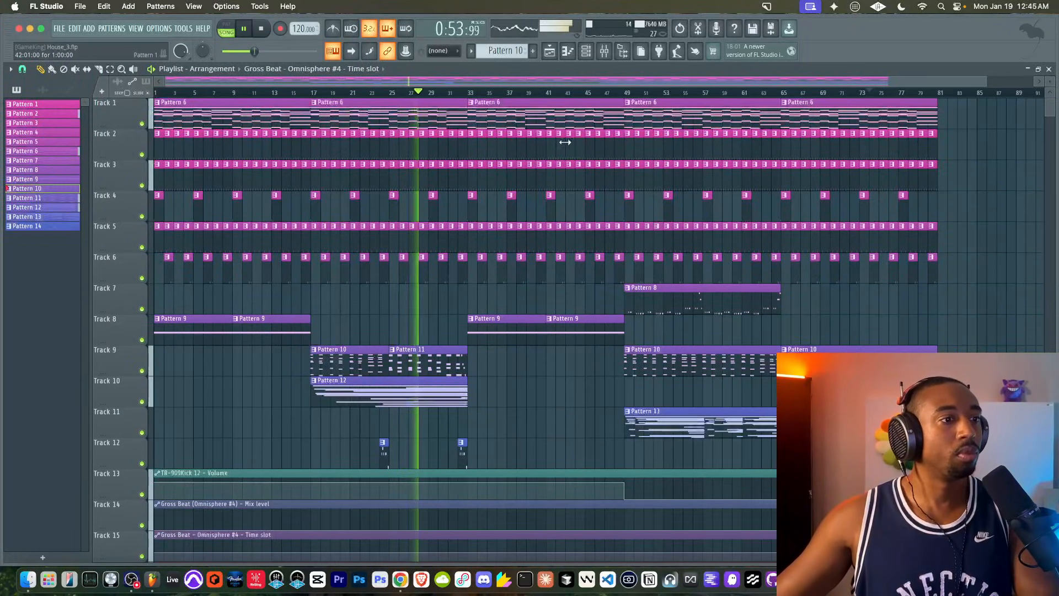
# - Play the song from bar 17, open Pattern 10 and lower the Omnisphere #3 channel's volume slightly
pyautogui.scroll(-2, 507, 253)
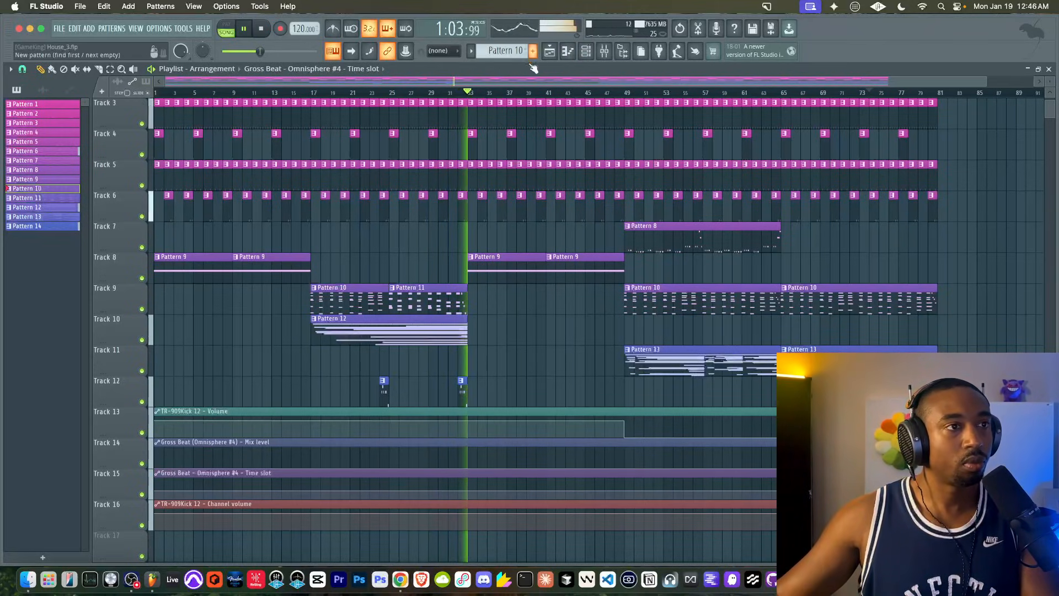
pyautogui.click(310, 92)
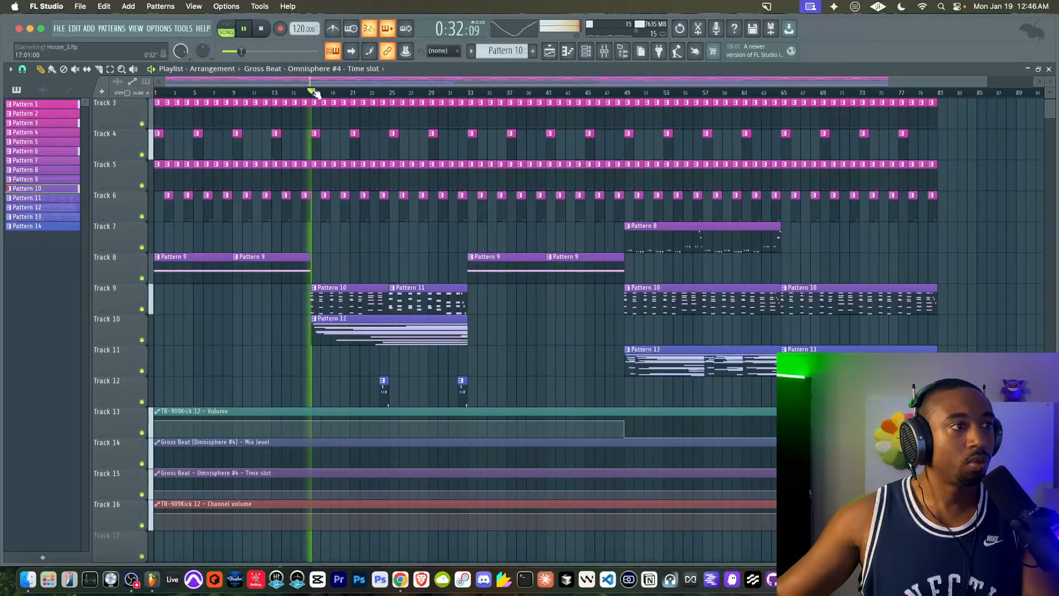
pyautogui.doubleClick(350, 289)
pyautogui.click(598, 53)
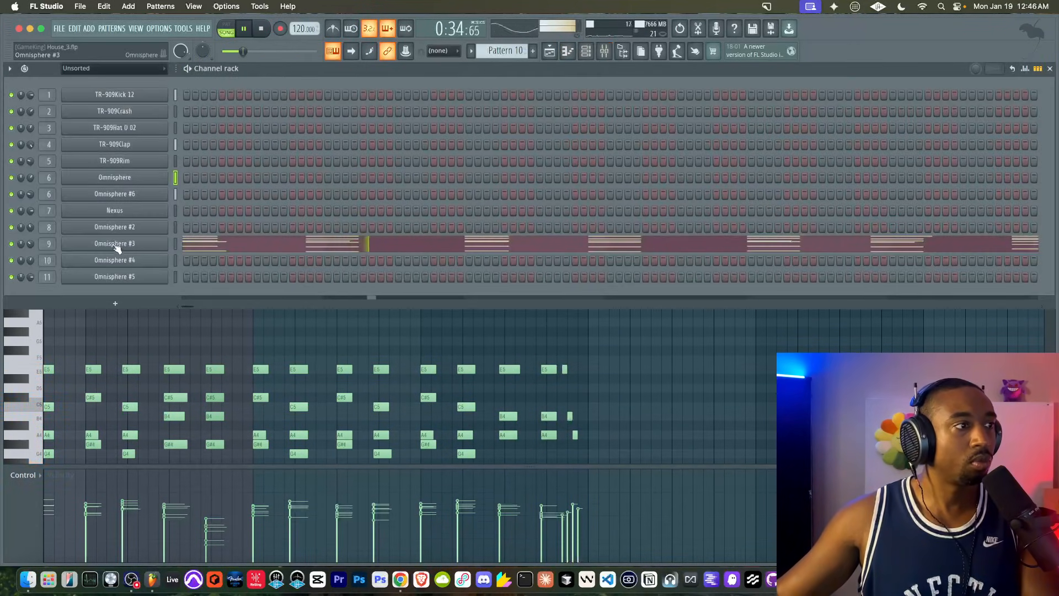
pyautogui.moveTo(31, 244); pyautogui.dragTo(31, 251)
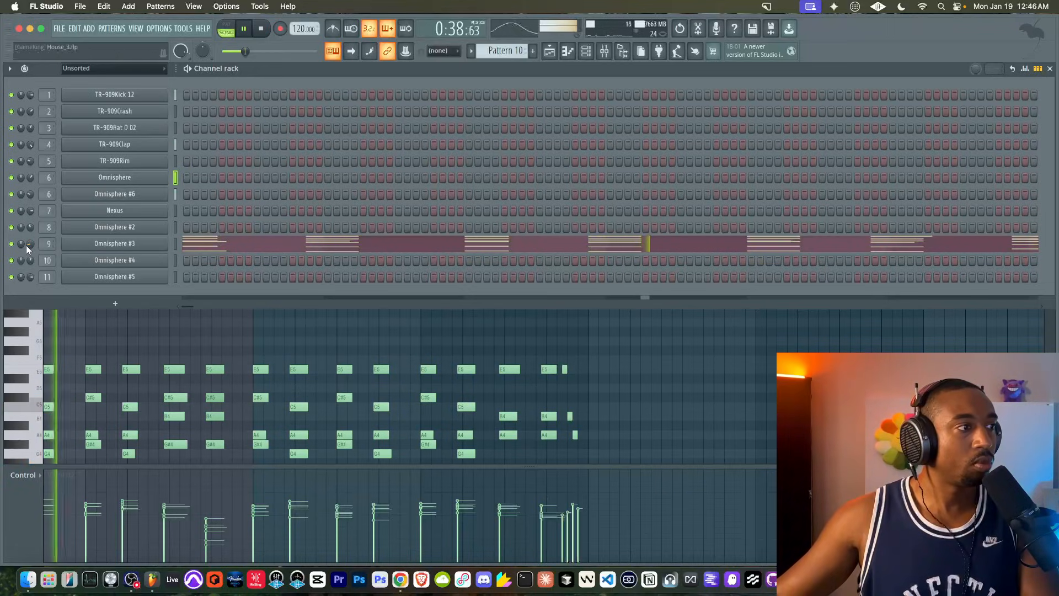
pyautogui.press('F5')
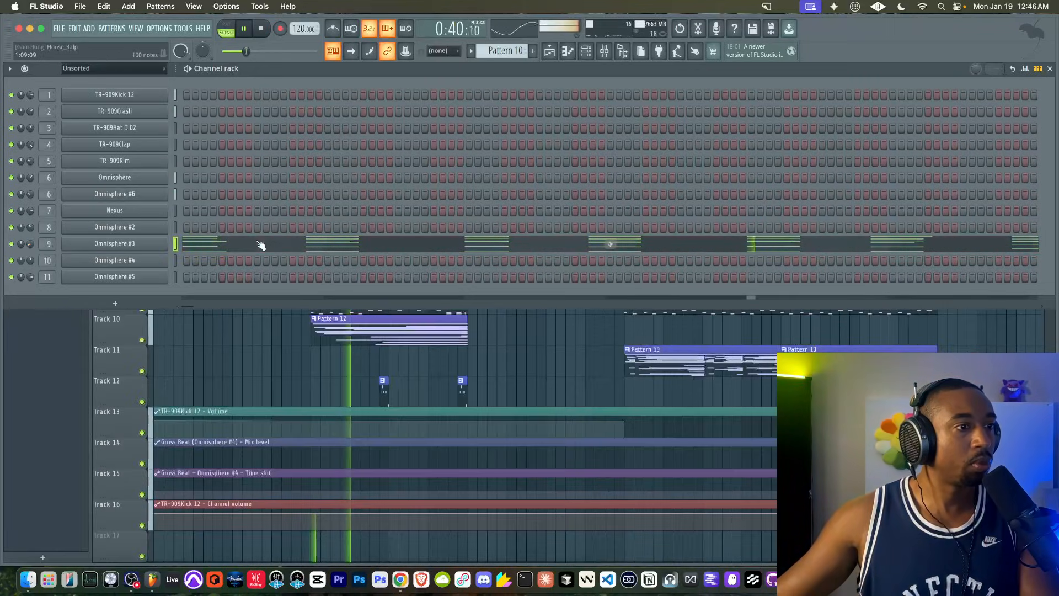
# - Check the Omnisphere #3 channel's patch and mixer track, stop playback and return to the playlist
pyautogui.click(142, 244)
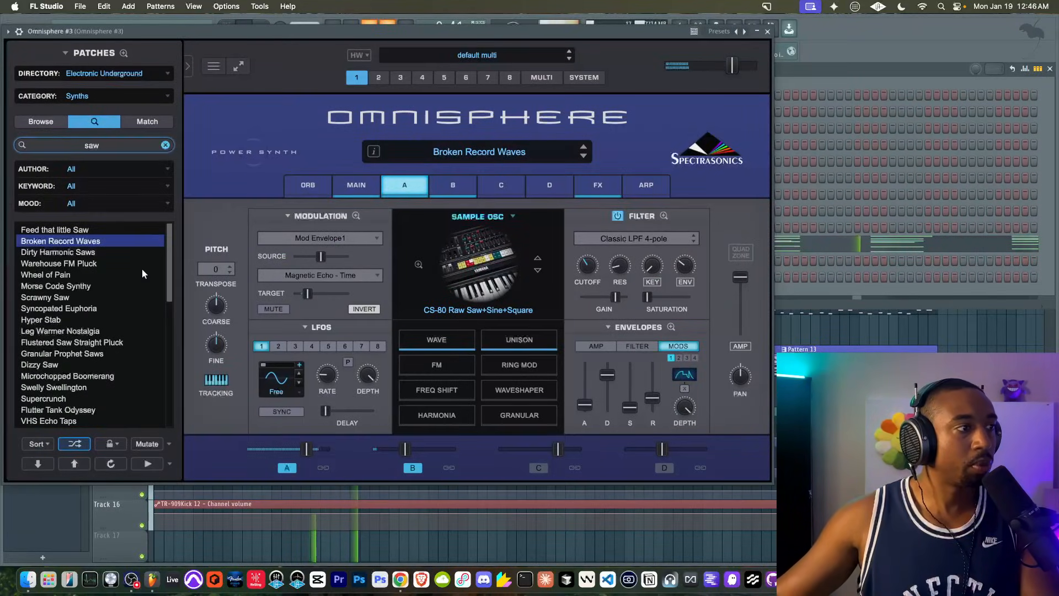
pyautogui.click(768, 31)
pyautogui.click(608, 51)
pyautogui.press('space')
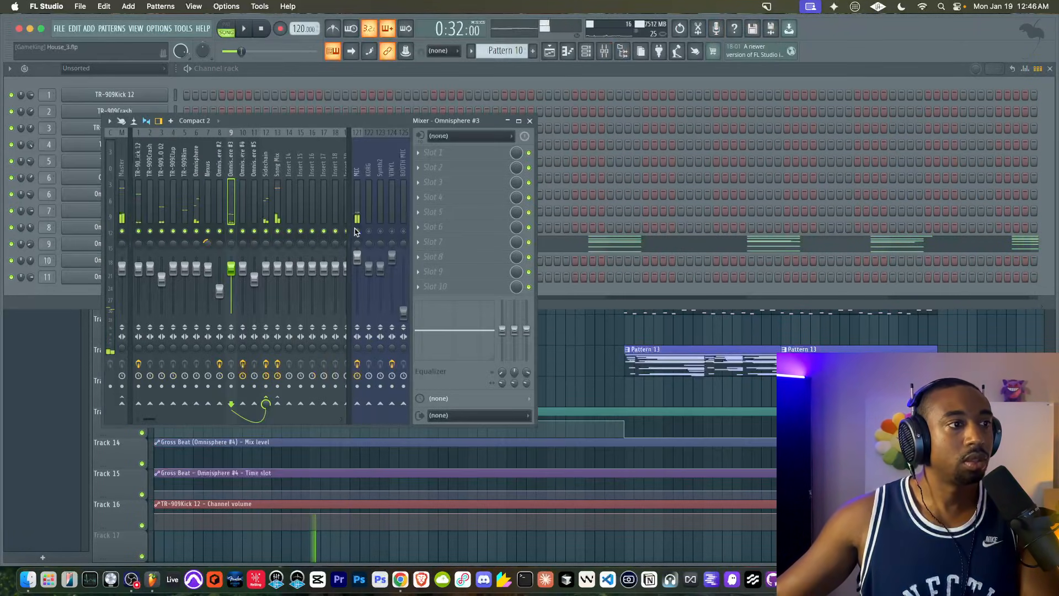
pyautogui.press('F5')
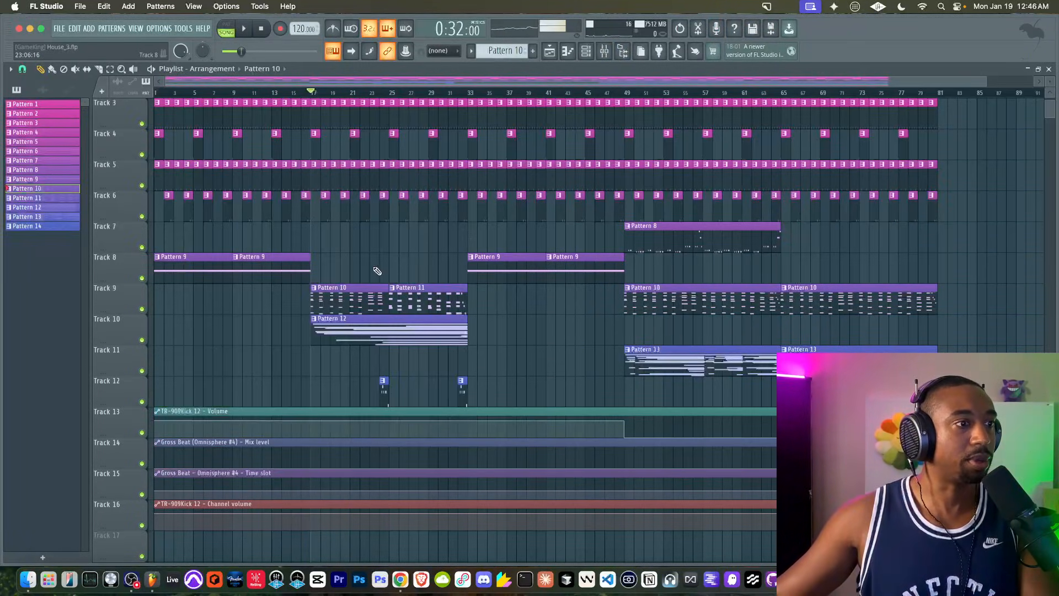
# - Loop bars 17 to 33 and audition Plush Mamba Lead and Gliding Saw Tri Lead as matches for Omnisphere #3's Broken Record Waves
pyautogui.moveTo(469, 93); pyautogui.dragTo(311, 93)
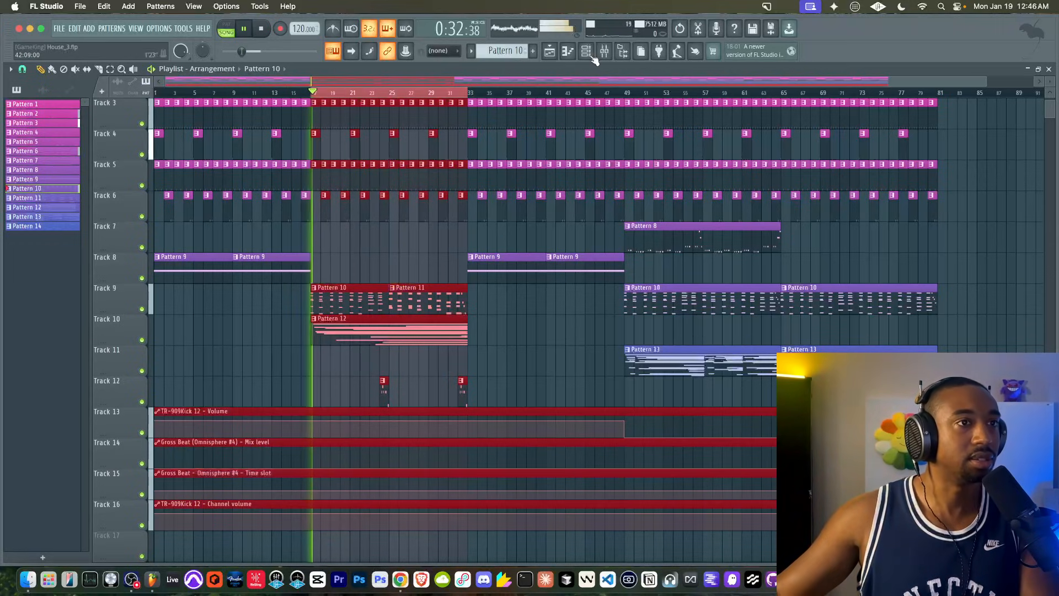
pyautogui.press('F6')
pyautogui.click(115, 241)
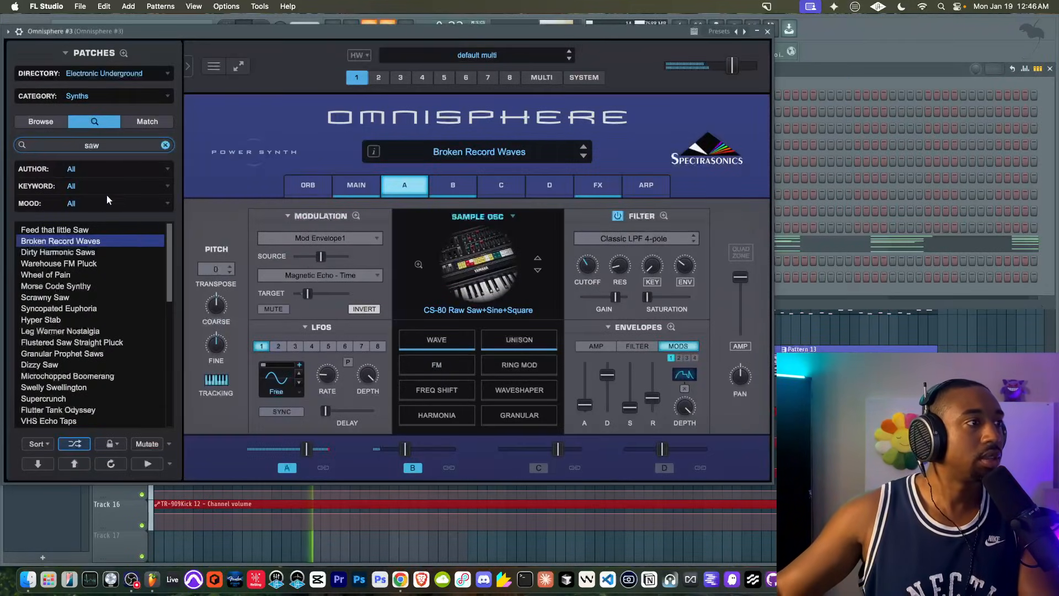
pyautogui.click(135, 122)
pyautogui.click(65, 241)
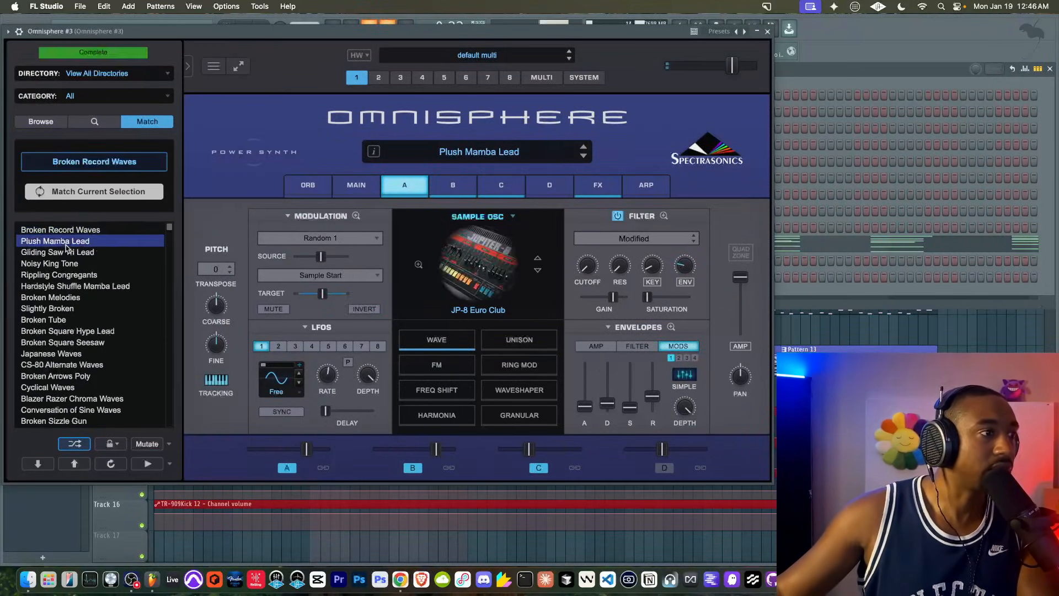
pyautogui.click(86, 252)
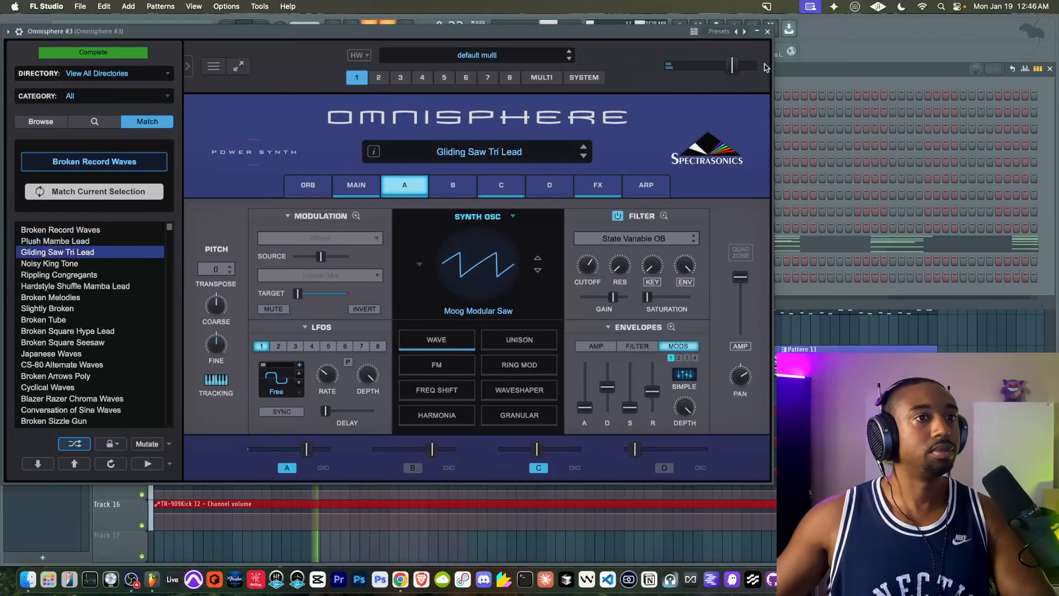
pyautogui.click(767, 32)
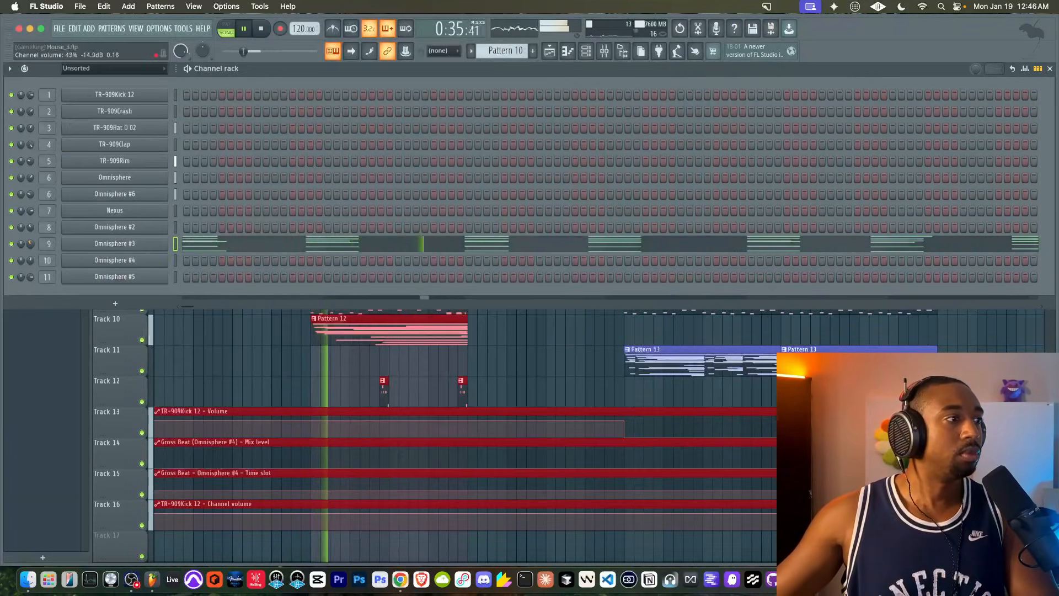
# - Load the Noisy King Tone patch on the Omnisphere #3 channel and play Pattern 10 on its own
pyautogui.click(105, 244)
pyautogui.click(86, 264)
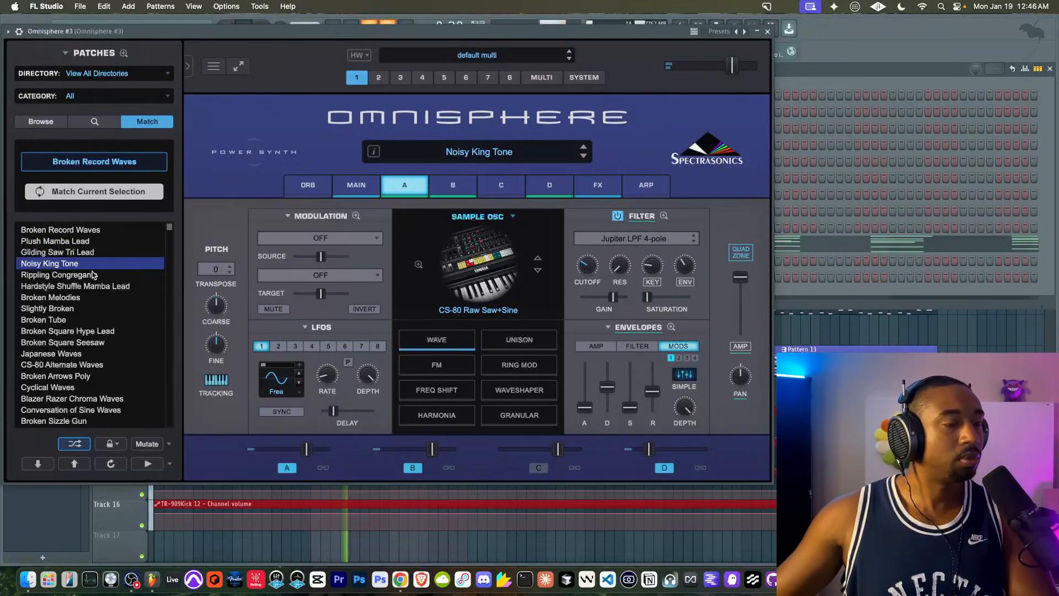
pyautogui.click(767, 32)
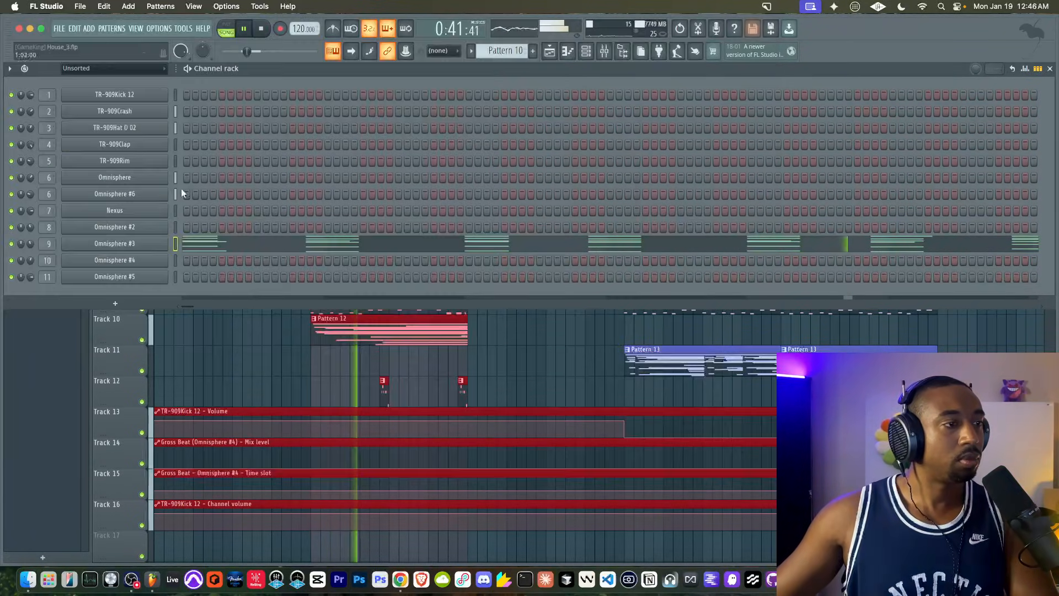
pyautogui.click(262, 28)
pyautogui.click(230, 26)
pyautogui.press('space')
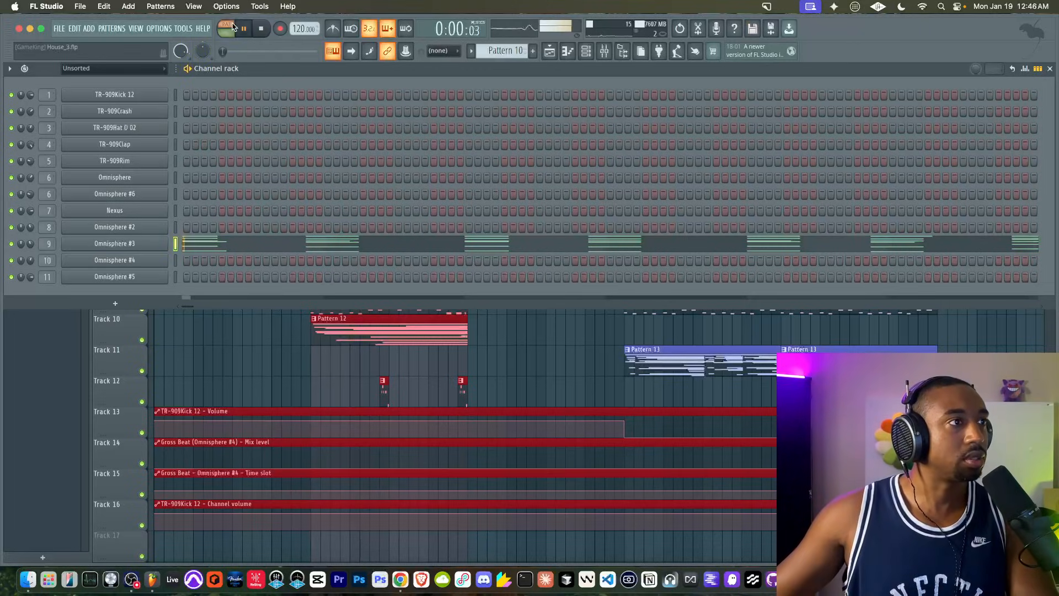
# - Examine Noisy King Tone's layers, effects rack and main settings while the pattern plays
pyautogui.click(122, 244)
pyautogui.click(461, 190)
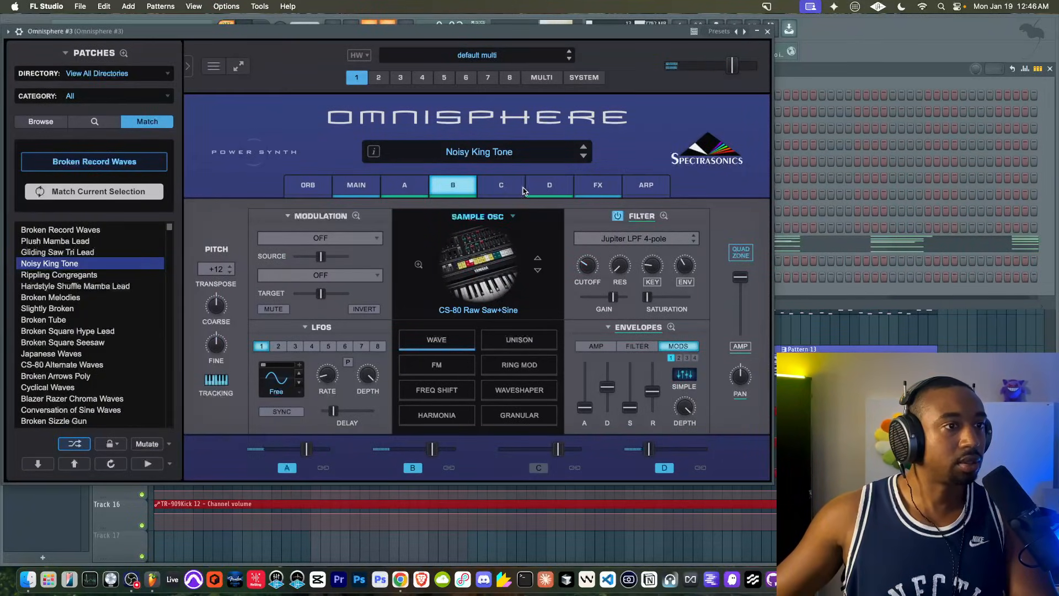
pyautogui.click(614, 189)
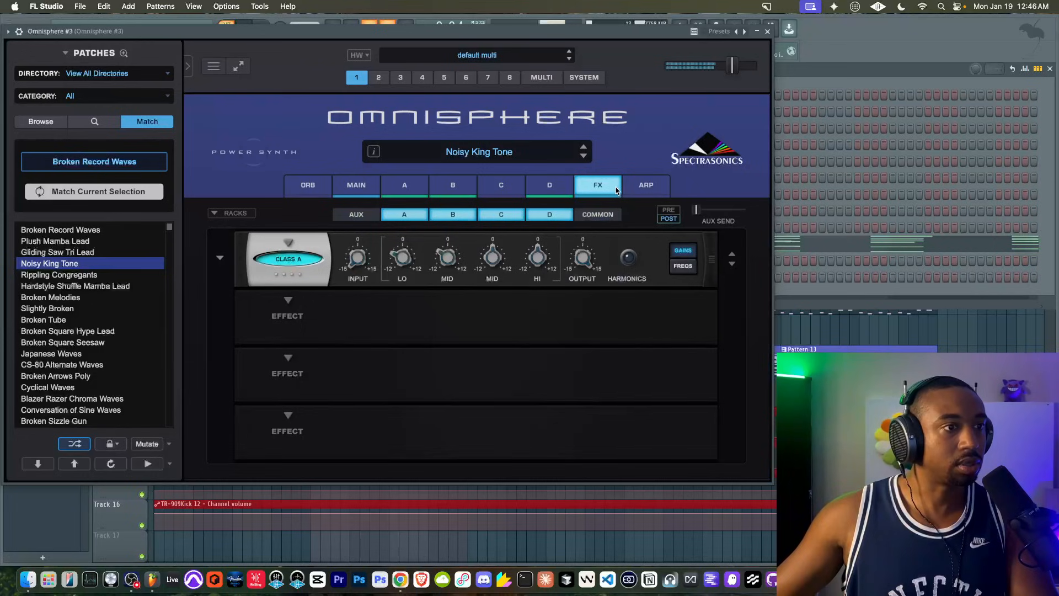
pyautogui.click(473, 185)
pyautogui.click(409, 185)
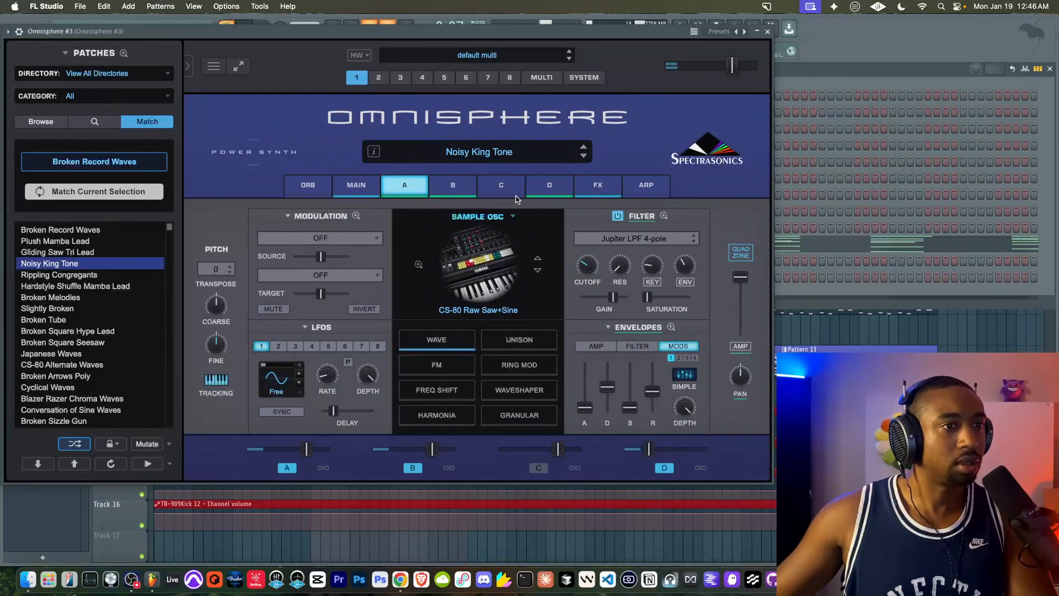
pyautogui.click(372, 191)
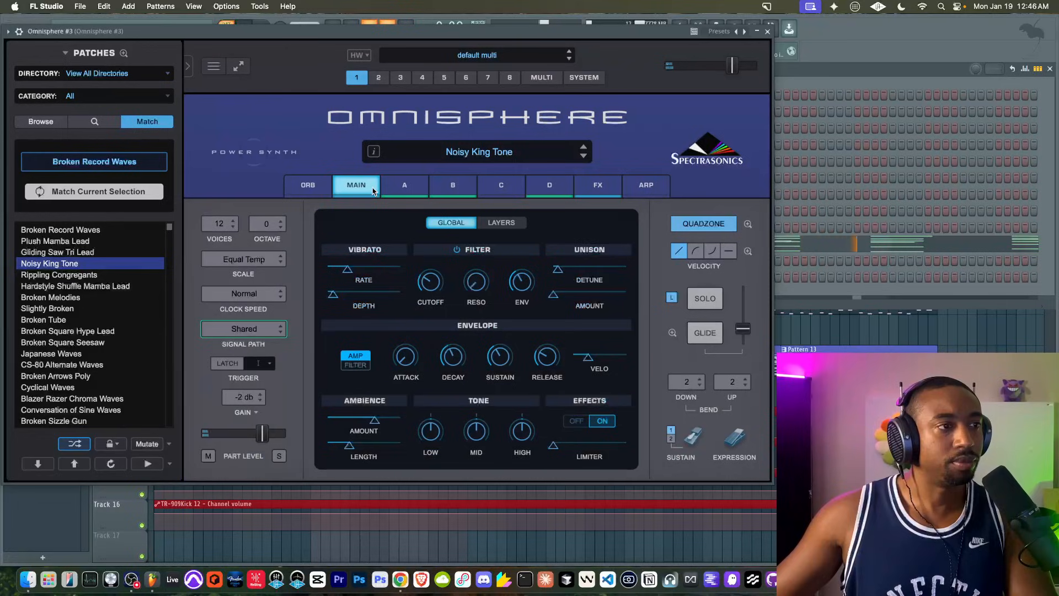
pyautogui.click(415, 188)
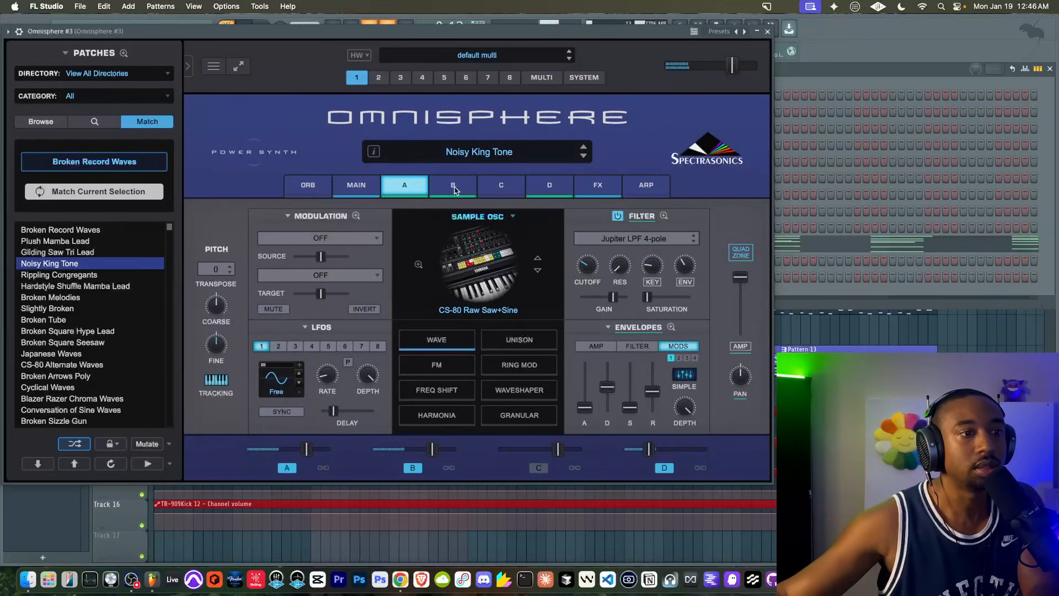
# - Isolate Noisy King Tone's layers to hear each one, keeping A and B on and switching noise layer D off
pyautogui.click(454, 191)
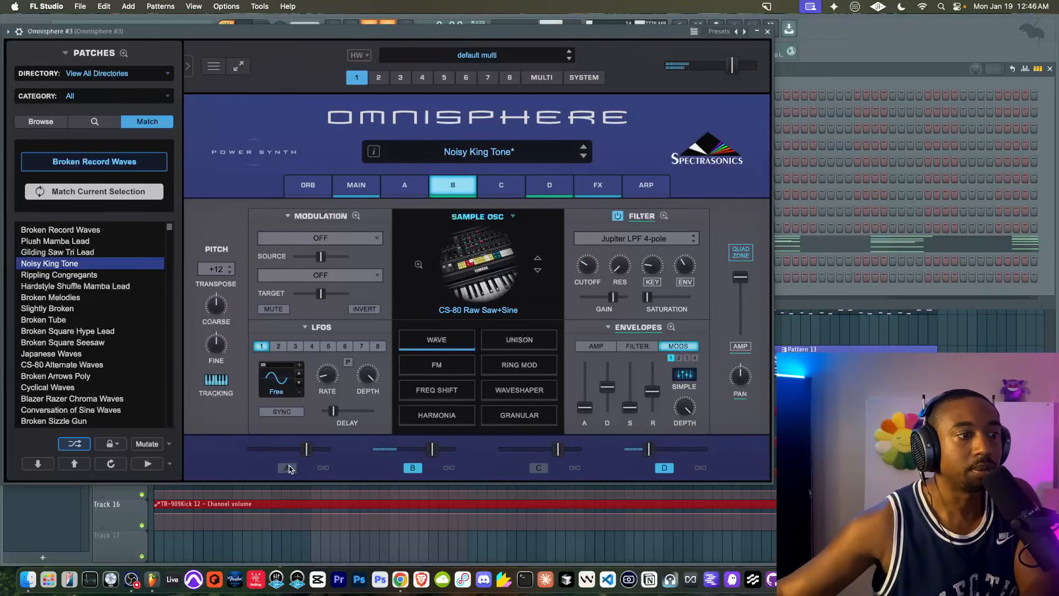
pyautogui.click(664, 470)
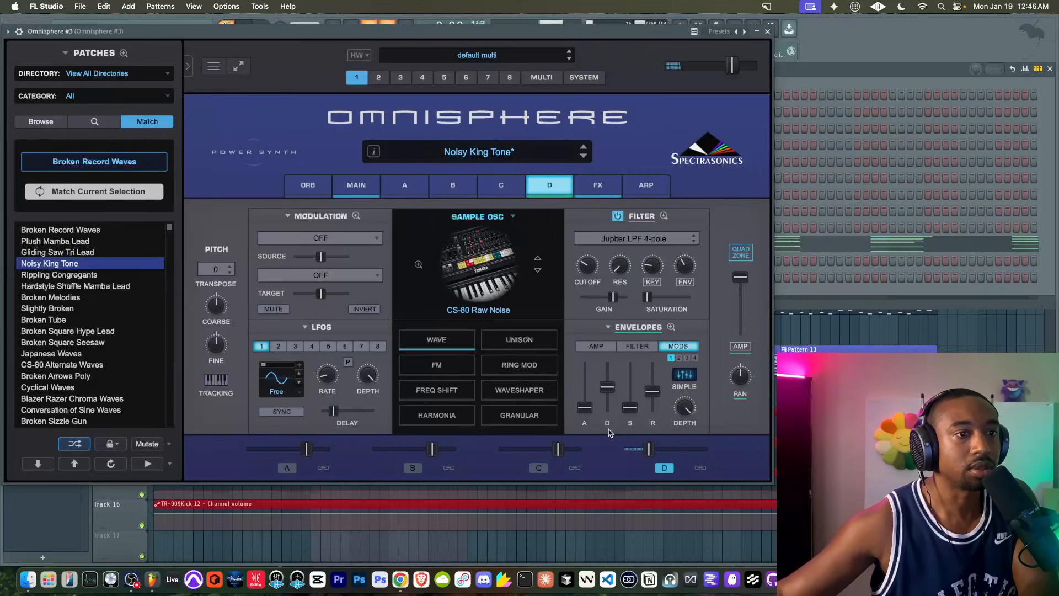
pyautogui.click(287, 467)
pyautogui.click(413, 467)
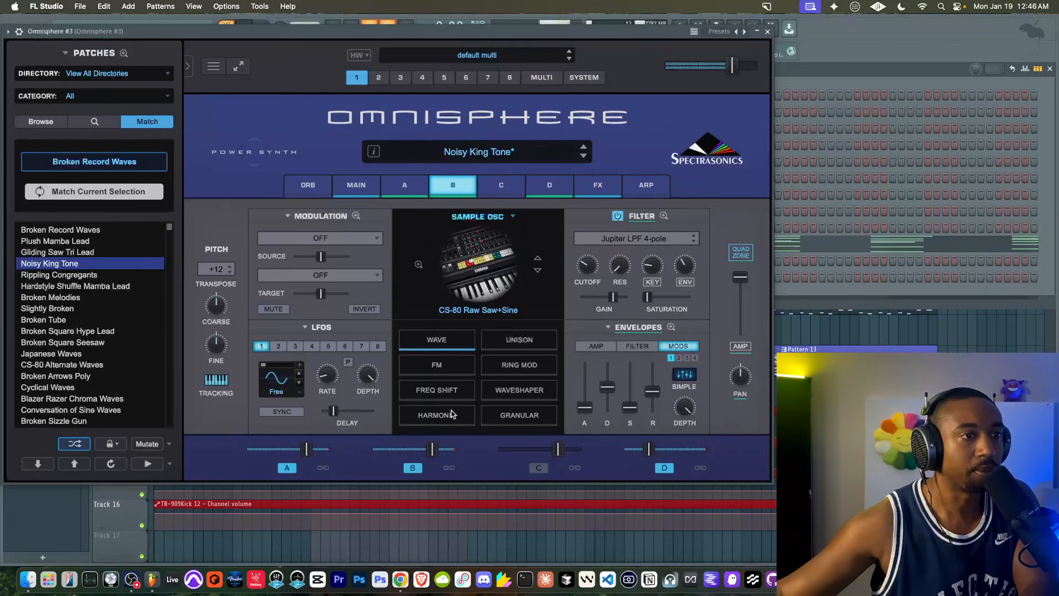
pyautogui.click(541, 190)
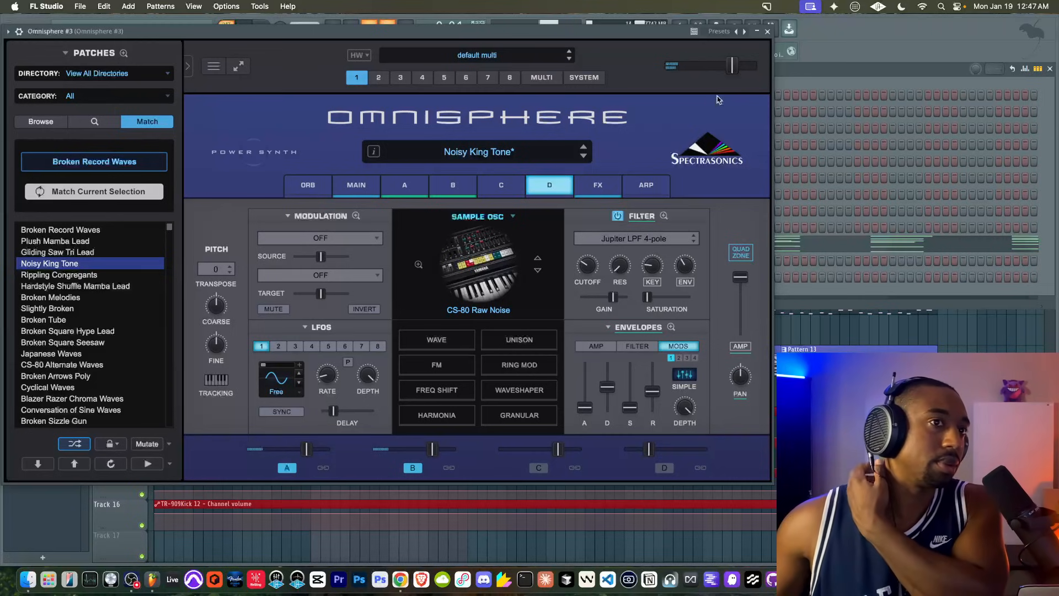
# - Close the Omnisphere #3 synth and play the song's looped bars 17 to 33 in the playlist
pyautogui.click(767, 31)
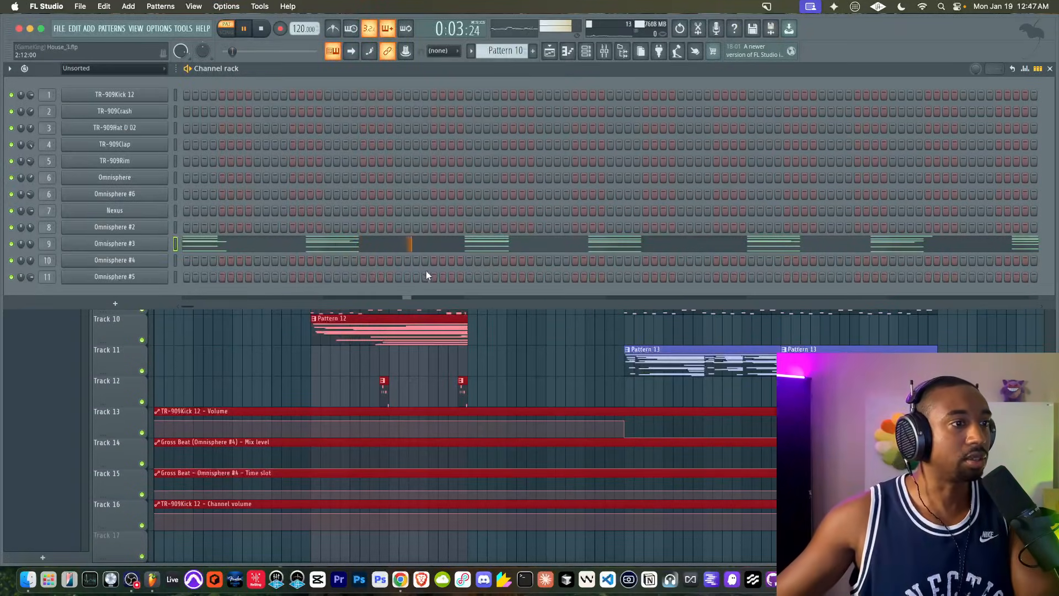
pyautogui.click(228, 346)
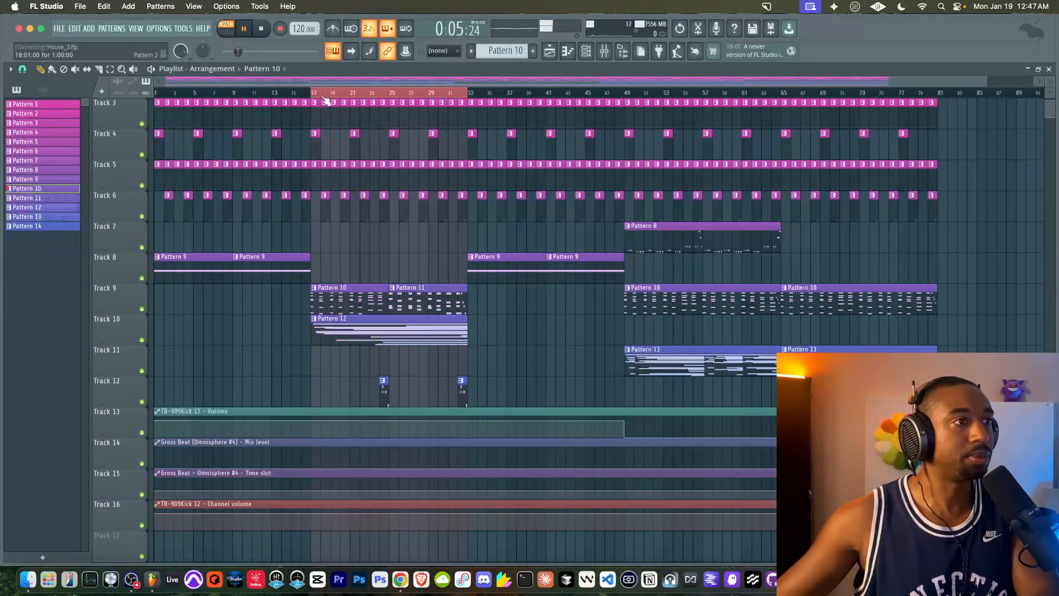
pyautogui.press('l')
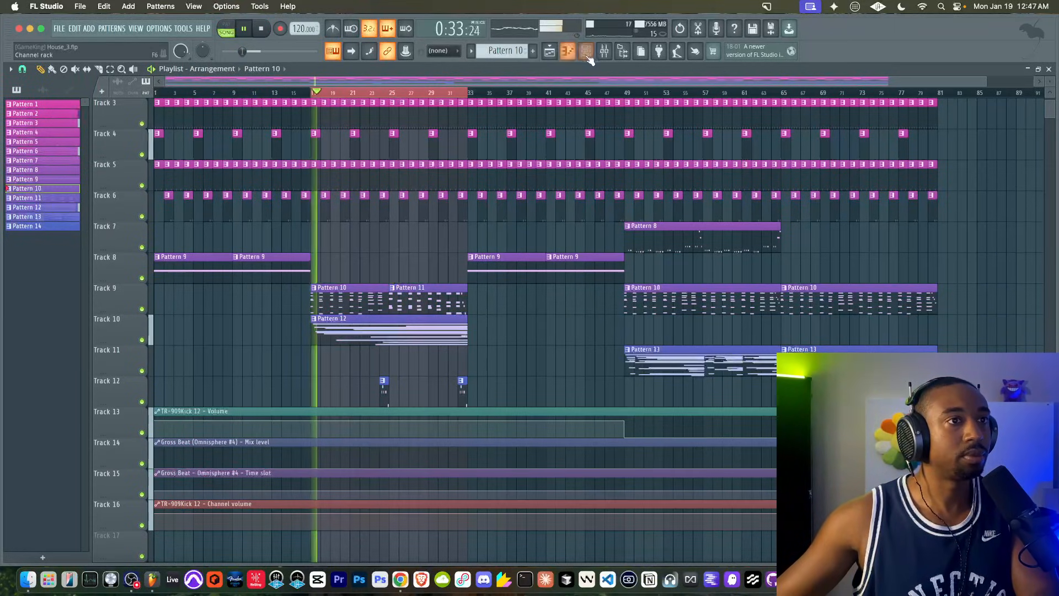
# - Solo the Omnisphere #3 mixer track and play the looped section to hear it
pyautogui.click(583, 53)
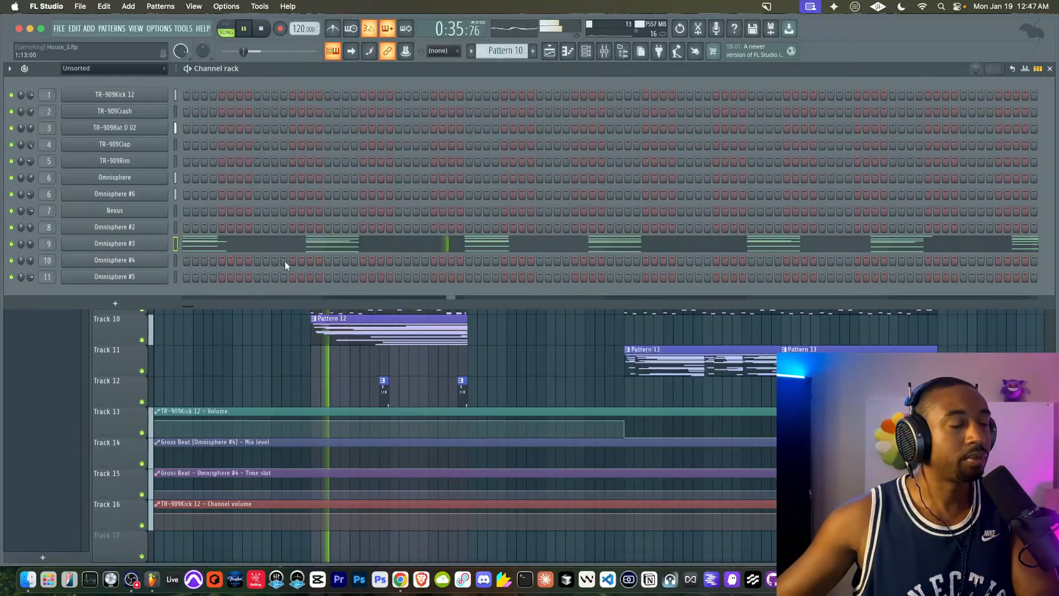
pyautogui.press('F6')
pyautogui.press('F9')
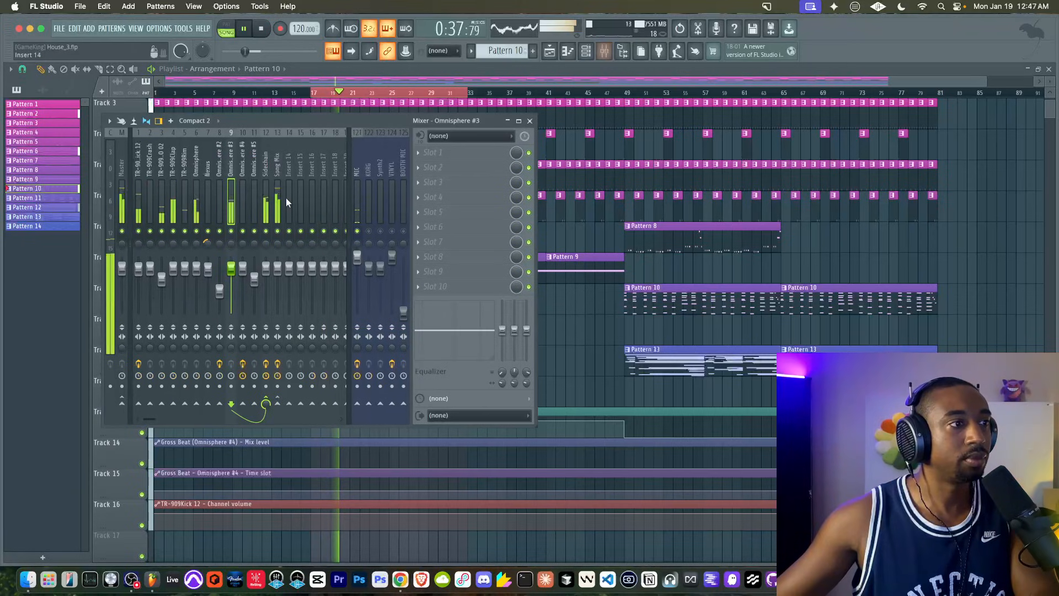
pyautogui.press('space')
pyautogui.rightClick(232, 231)
pyautogui.press('space')
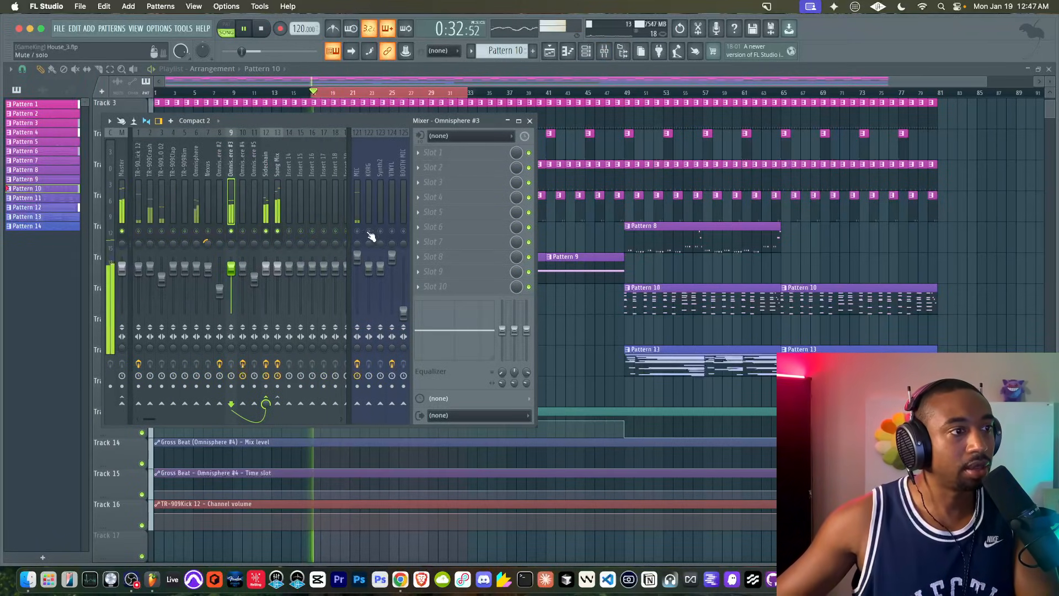
# - Insert Fruity Parametric EQ 2 in the first effect slot of the Omnisphere #3 mixer track and lower its low-frequency band
pyautogui.press('space')
pyautogui.click(422, 197)
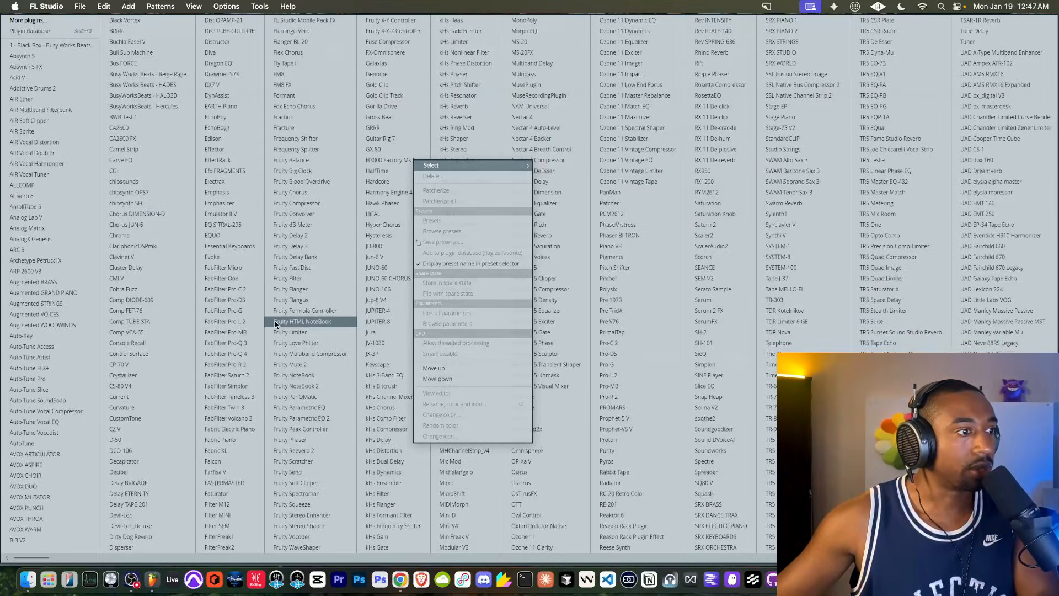
pyautogui.click(305, 416)
pyautogui.moveTo(114, 248); pyautogui.dragTo(158, 308)
pyautogui.press('space')
pyautogui.click(446, 151)
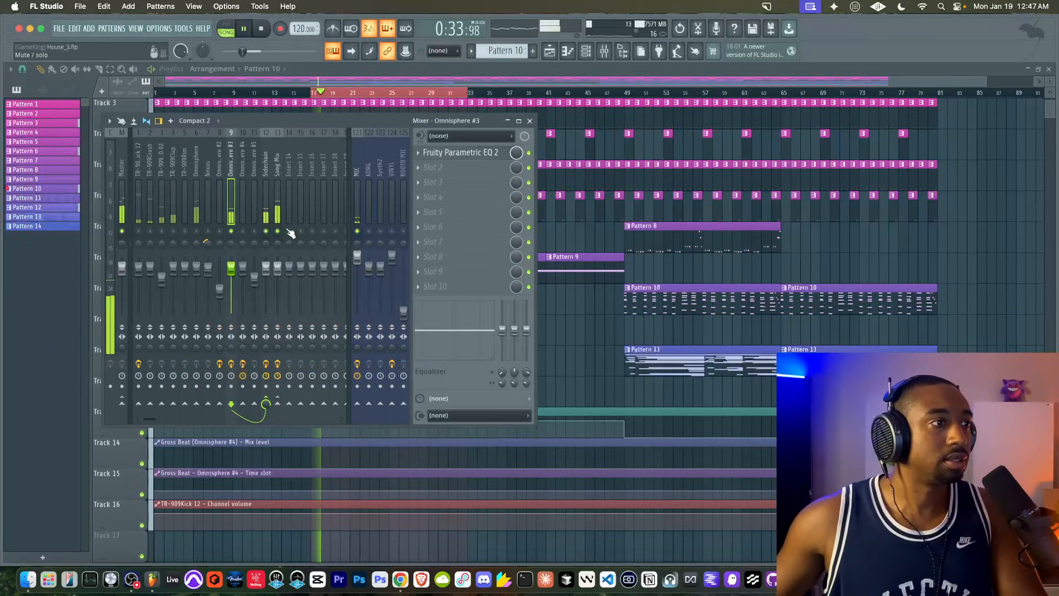
# - Bring all mixer tracks back from solo, and save the project with the playlist's loop selection cleared
pyautogui.press('space')
pyautogui.press('space')
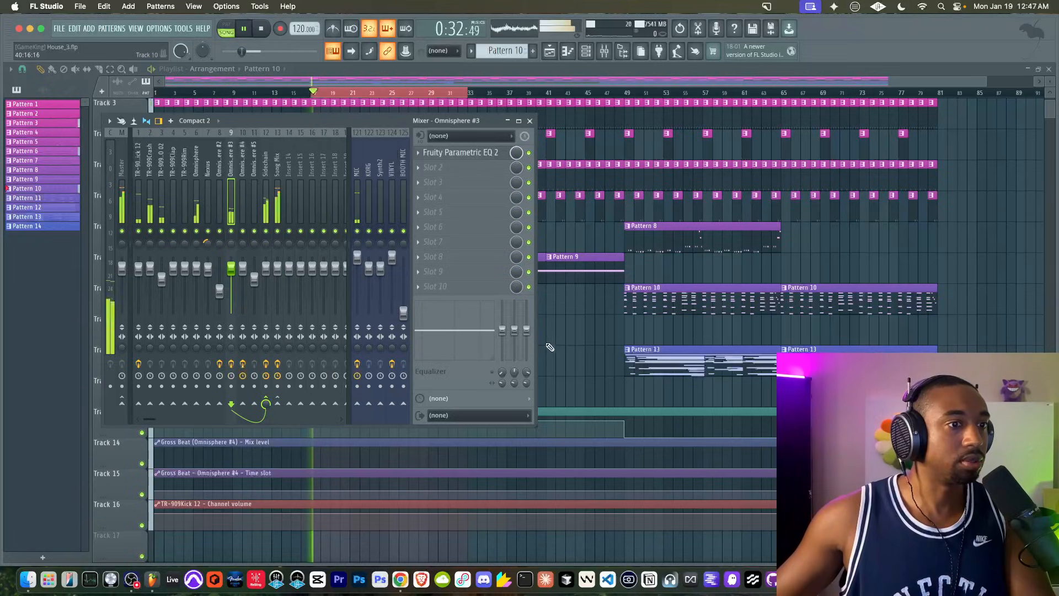
pyautogui.press('F9')
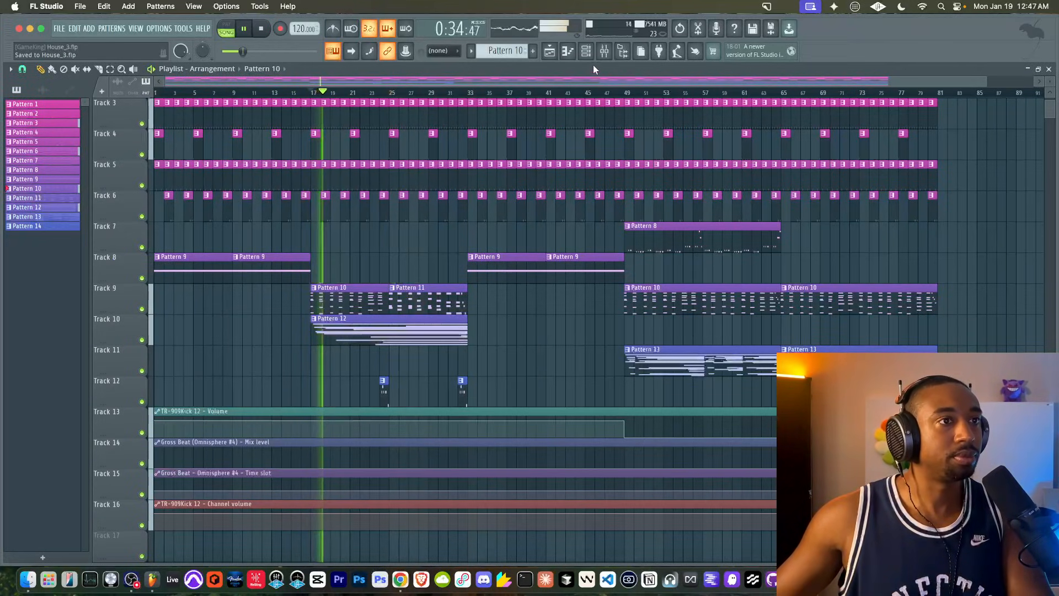
# - Mute the MIC mixer track and inspect Pattern 12's Omnisphere #6 notes in the piano roll while the song plays
pyautogui.click(604, 55)
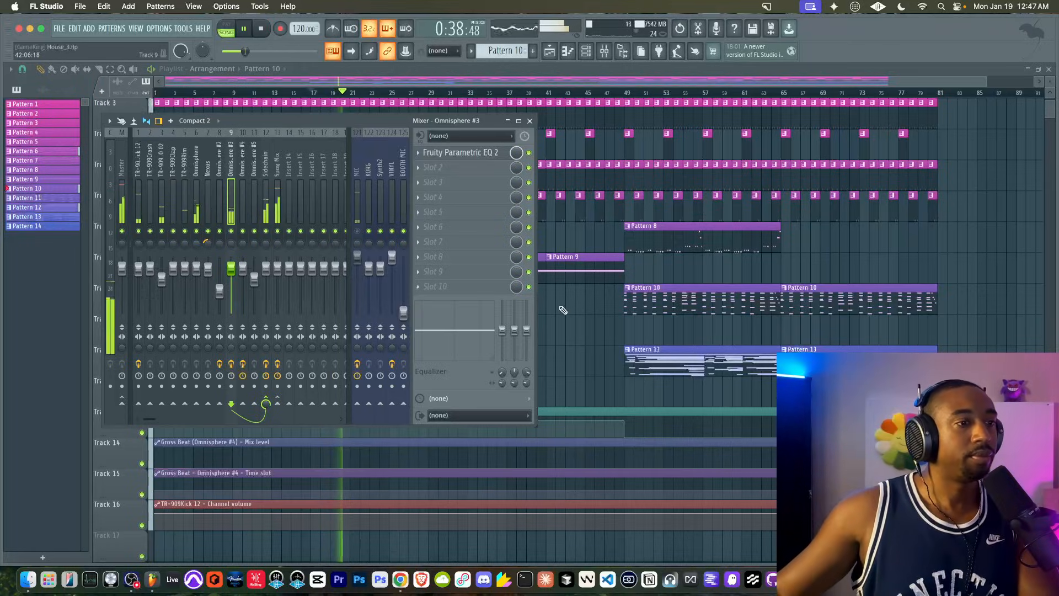
pyautogui.press('F9')
pyautogui.doubleClick(374, 340)
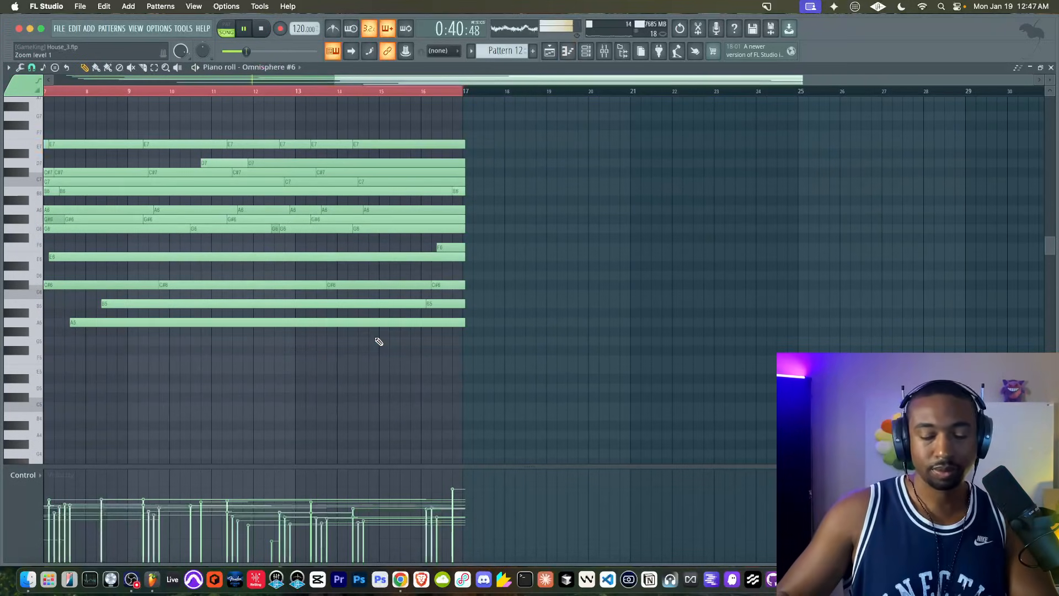
pyautogui.click(558, 53)
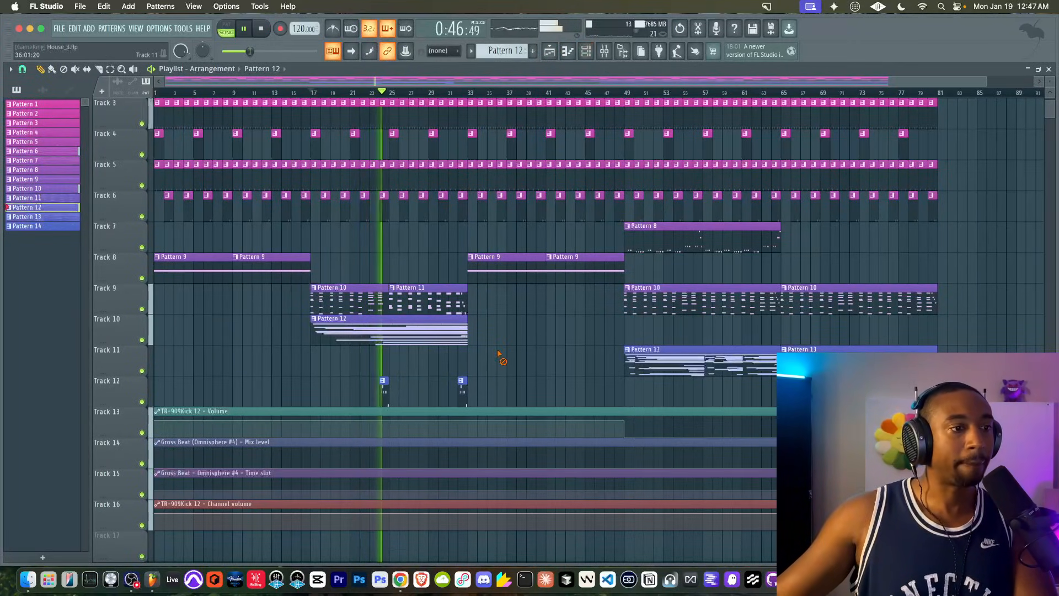
pyautogui.scroll(5, 421, 376)
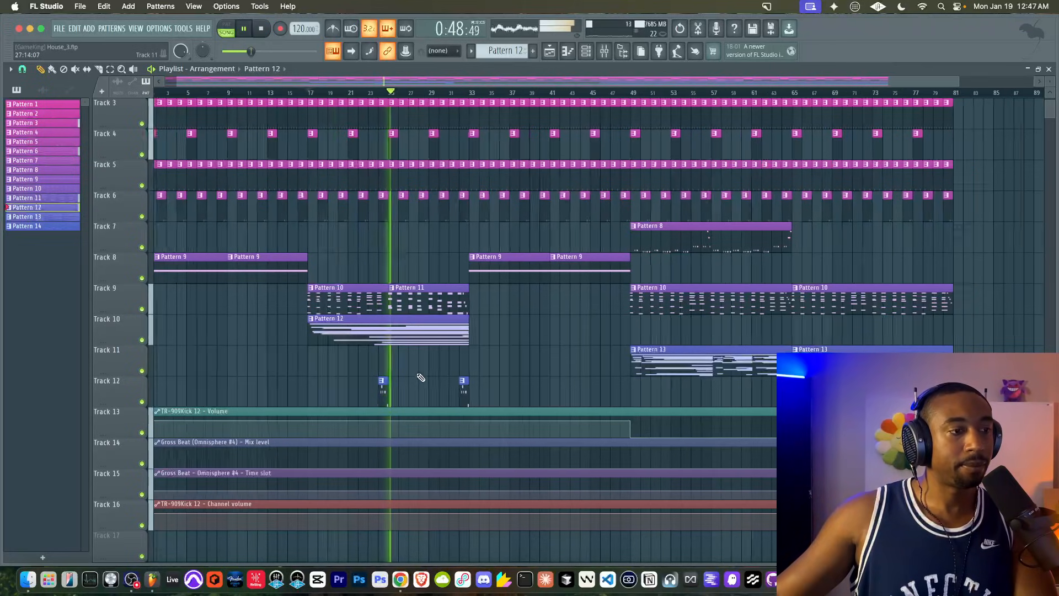
pyautogui.scroll(-5, 421, 376)
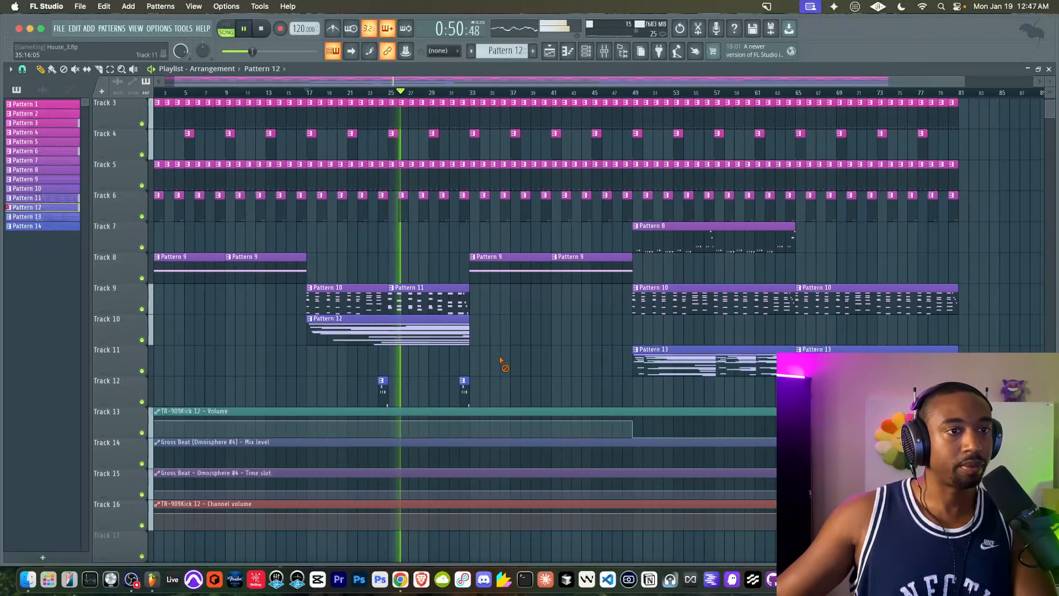
pyautogui.scroll(-1, 504, 353)
# - Add a fade-out to the TR-909Kick 12 sample and switch the MIC mixer track back on
pyautogui.click(586, 52)
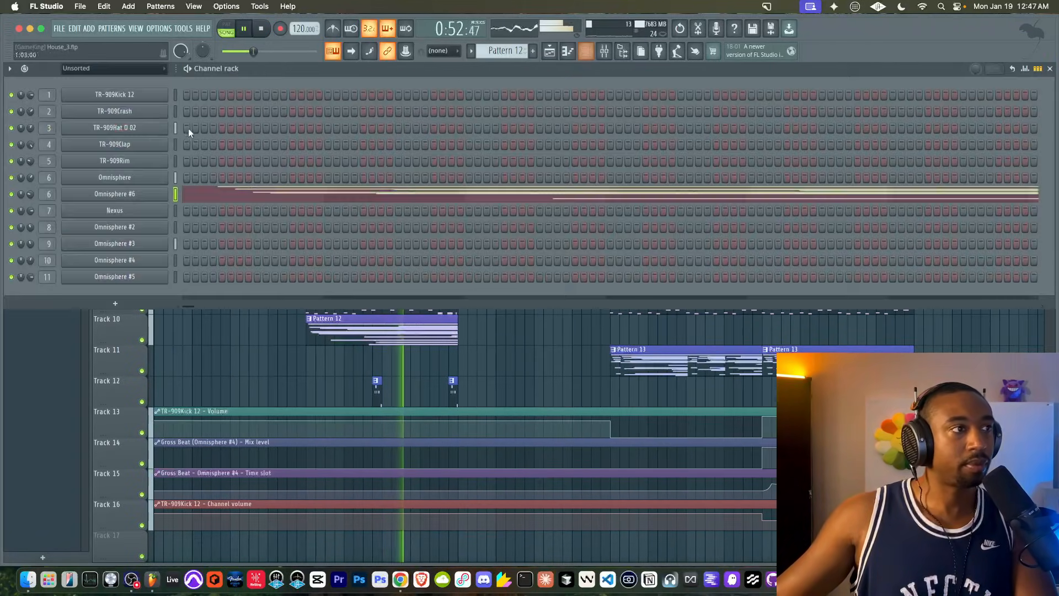
pyautogui.click(114, 95)
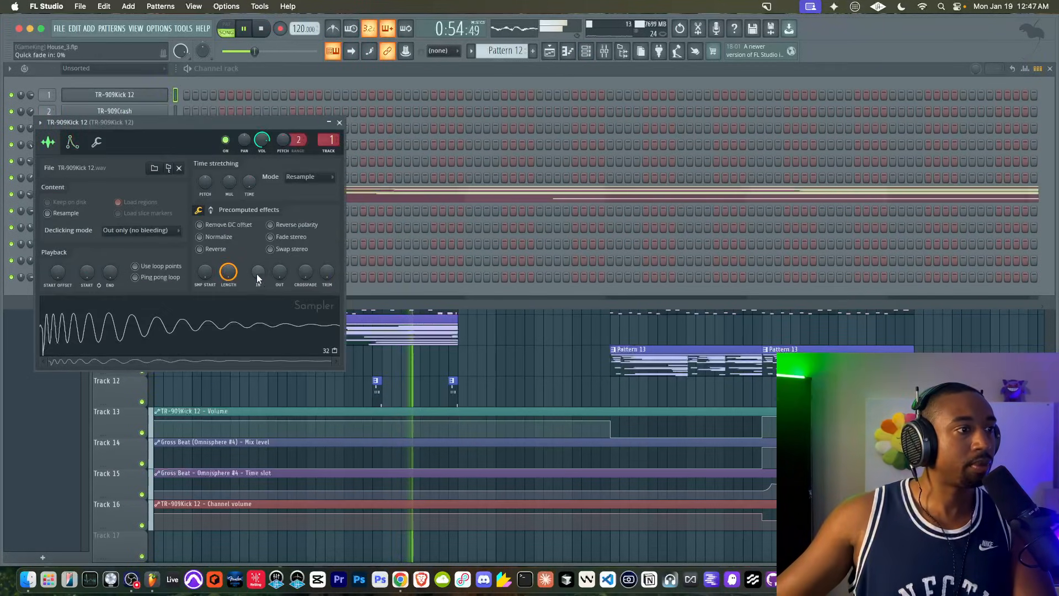
pyautogui.scroll(5, 275, 272)
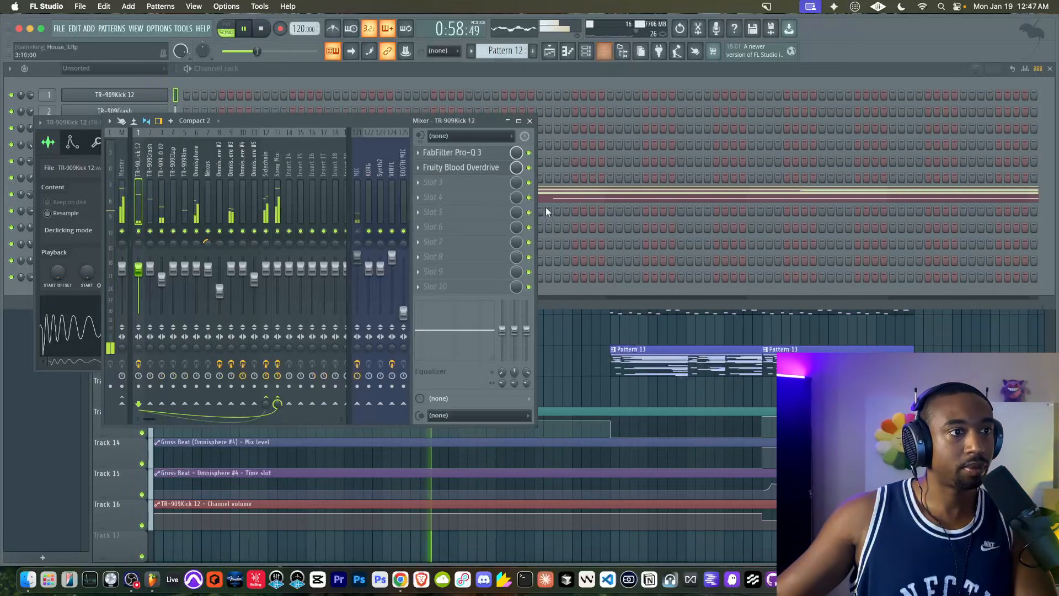
pyautogui.click(605, 51)
pyautogui.click(99, 128)
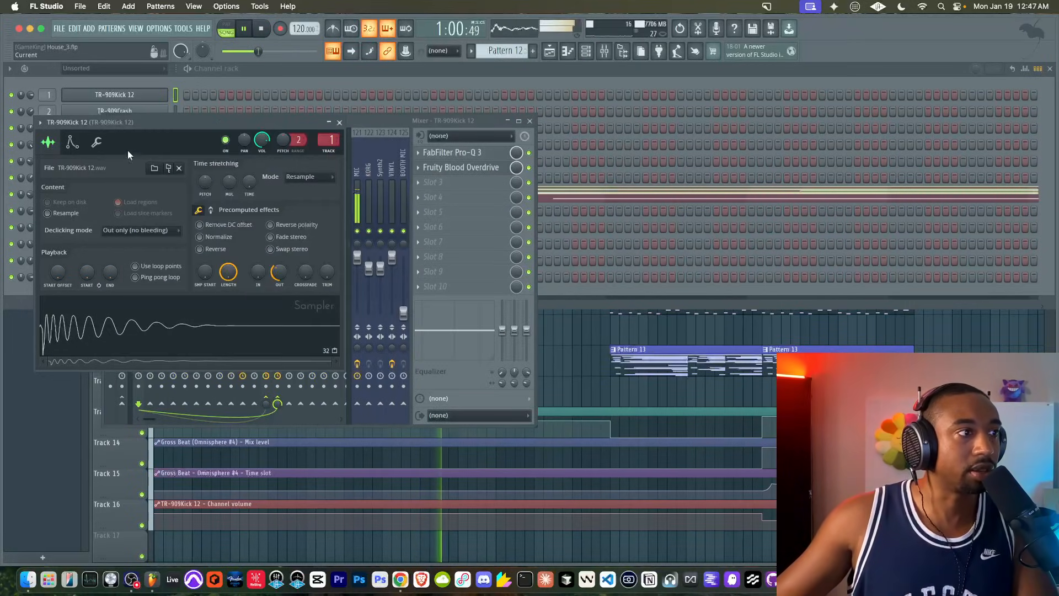
pyautogui.click(357, 232)
pyautogui.click(570, 348)
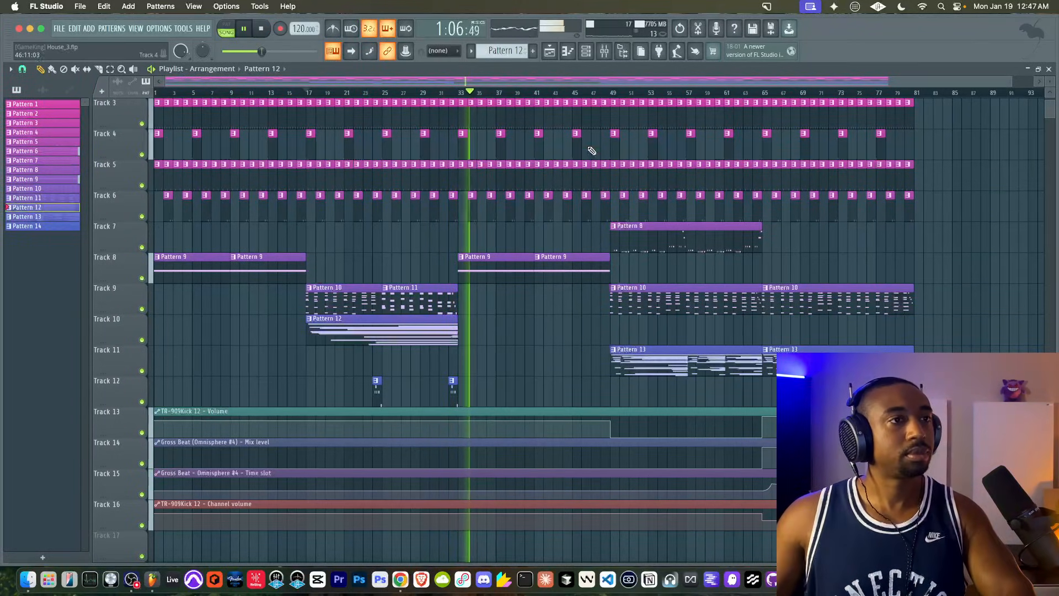
# - Create an empty new pattern and look over the playlist arrangement while the song plays
pyautogui.click(585, 51)
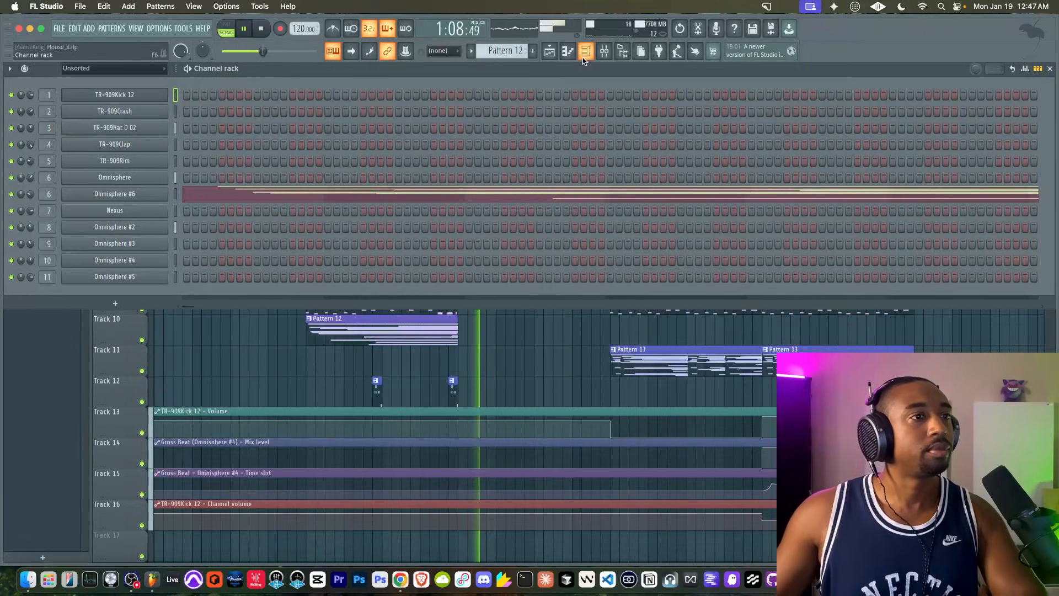
pyautogui.scroll(-3, 522, 51)
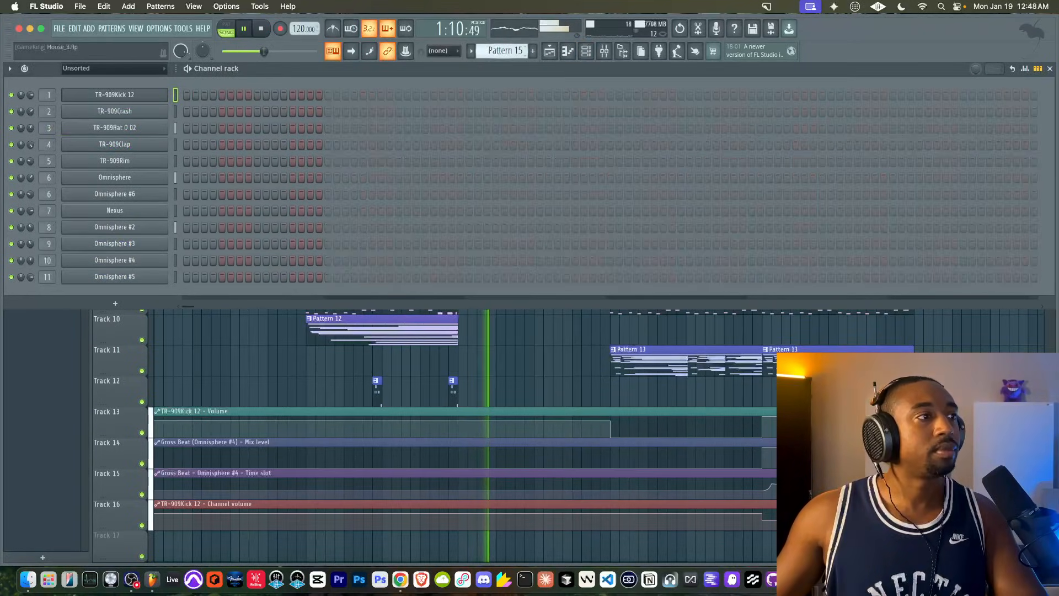
pyautogui.scroll(2, 516, 50)
pyautogui.scroll(-1, 515, 51)
pyautogui.rightClick(515, 330)
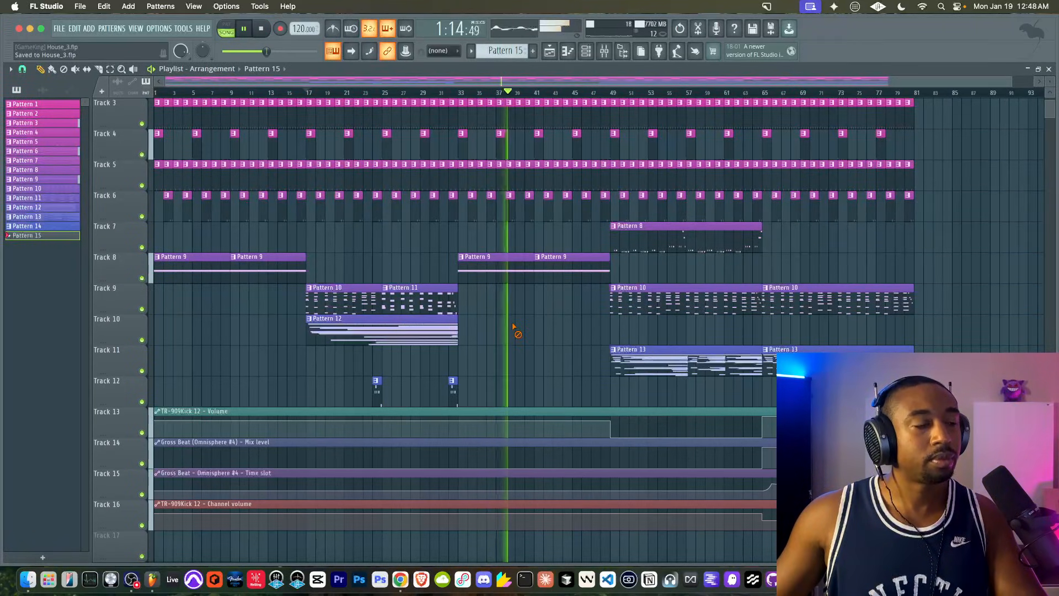
pyautogui.scroll(-3, 515, 330)
pyautogui.scroll(2, 455, 337)
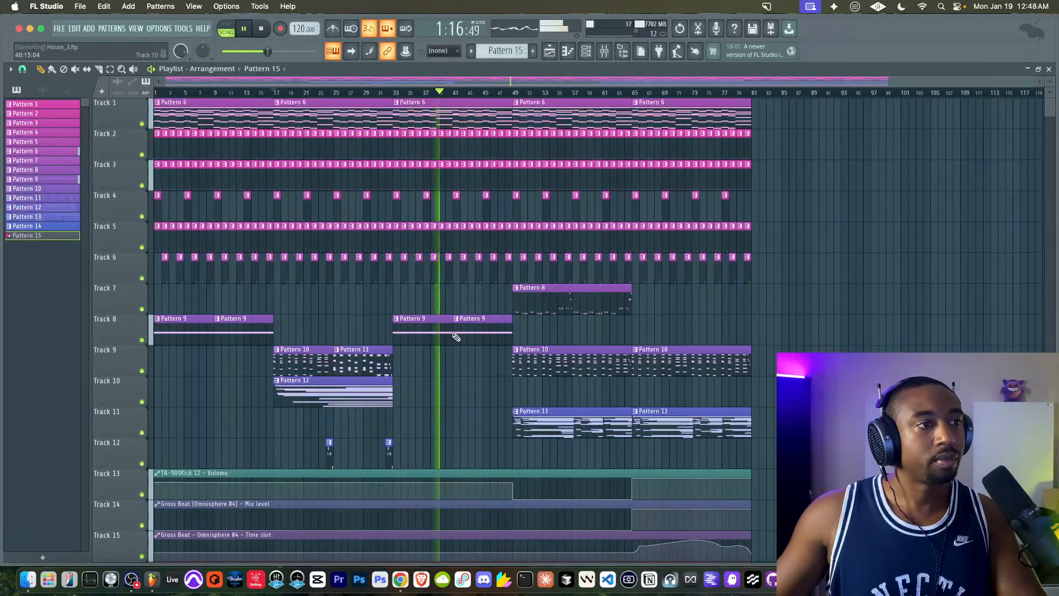
pyautogui.scroll(-1, 457, 337)
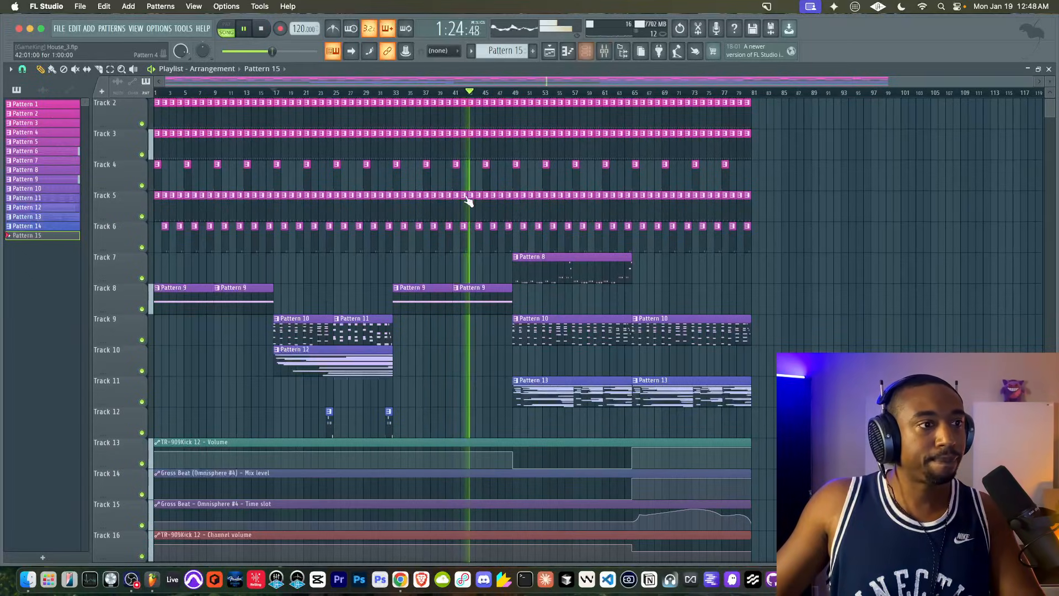
# - Open Pattern 9's Omnisphere #2 notes and expand the Adieu Sounds folder inside Friends Sounds in the sample browser
pyautogui.doubleClick(476, 294)
pyautogui.click(586, 51)
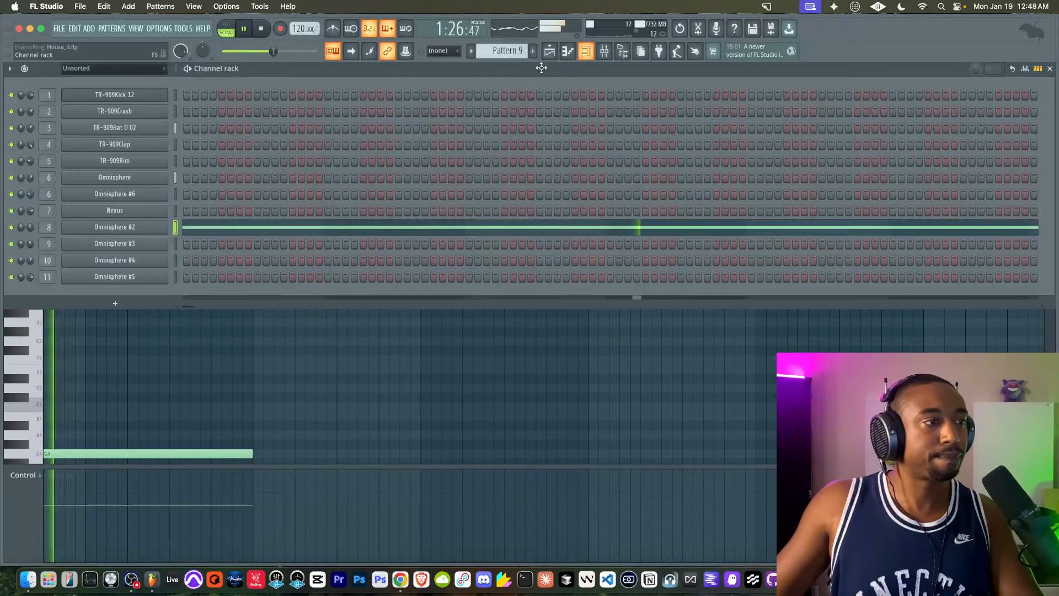
pyautogui.click(619, 51)
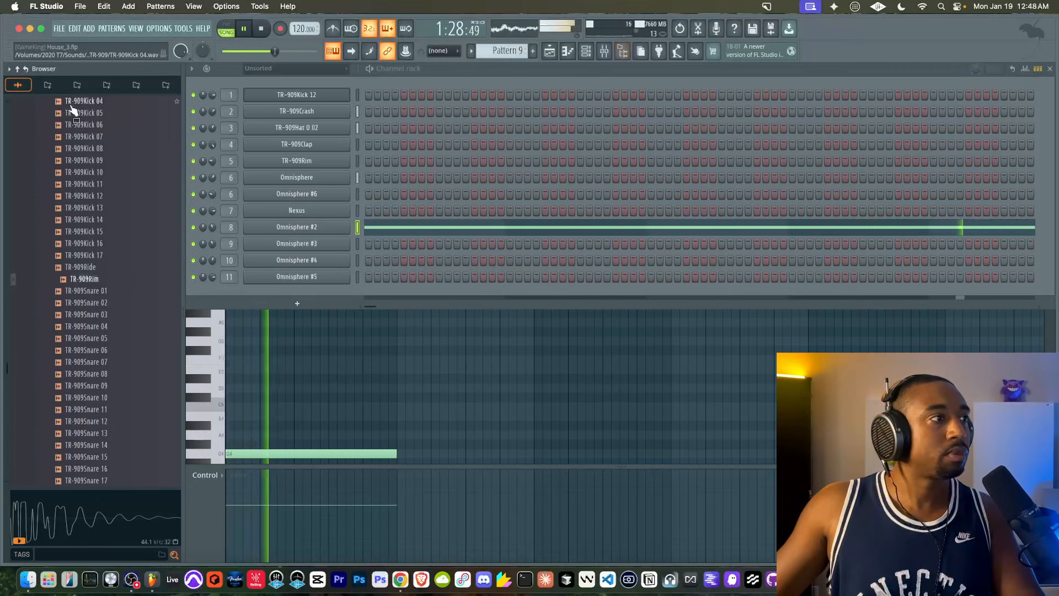
pyautogui.click(18, 68)
pyautogui.click(63, 306)
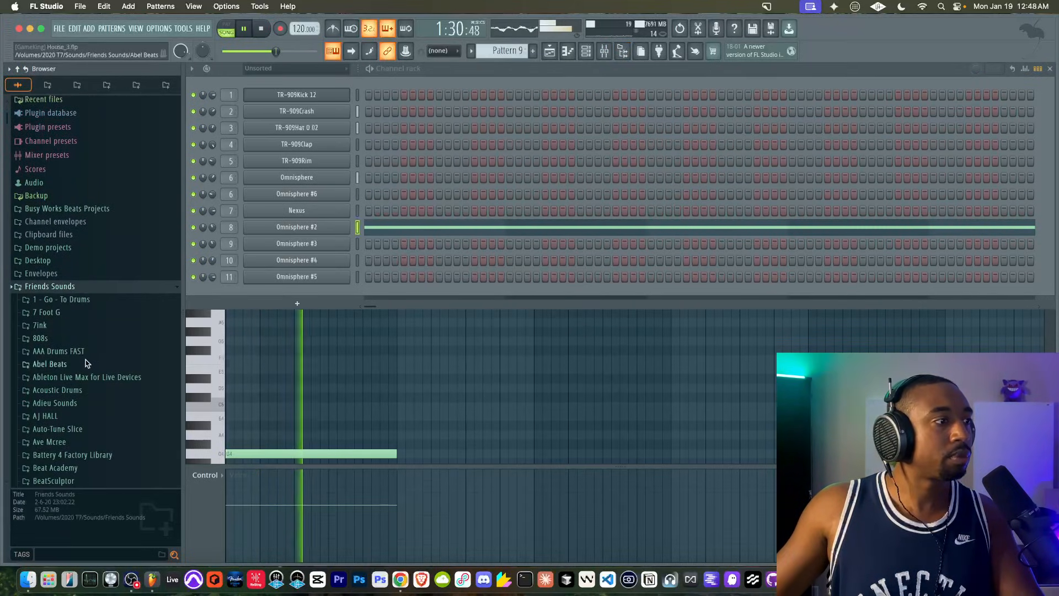
pyautogui.scroll(-2, 76, 350)
pyautogui.click(69, 382)
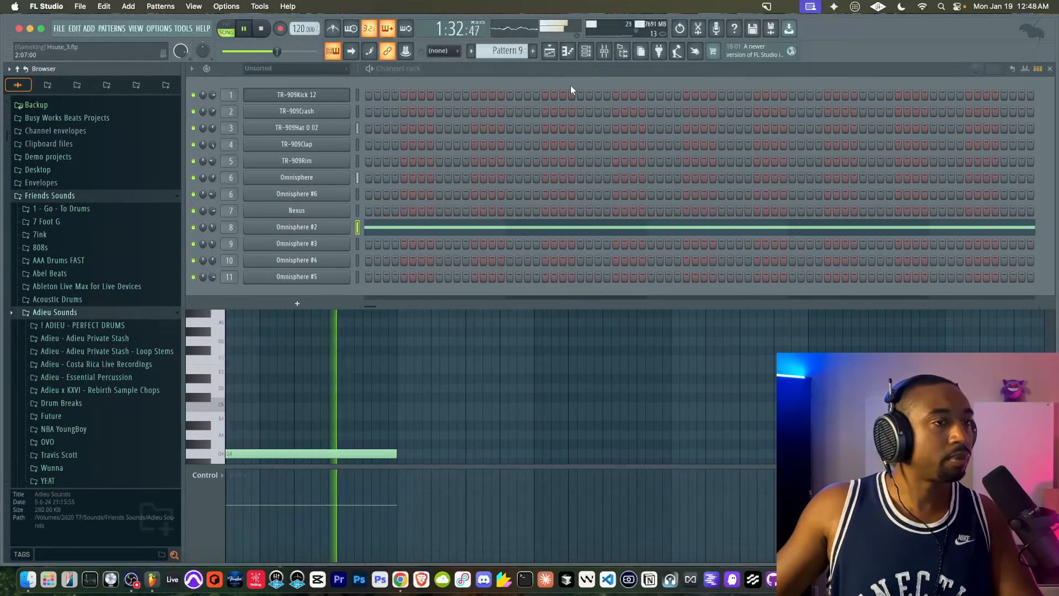
# - Stop playback, return to the playlist's empty lower tracks and expand the Adieu - Costa Rica Live Recordings folder
pyautogui.press('F9')
pyautogui.press('space')
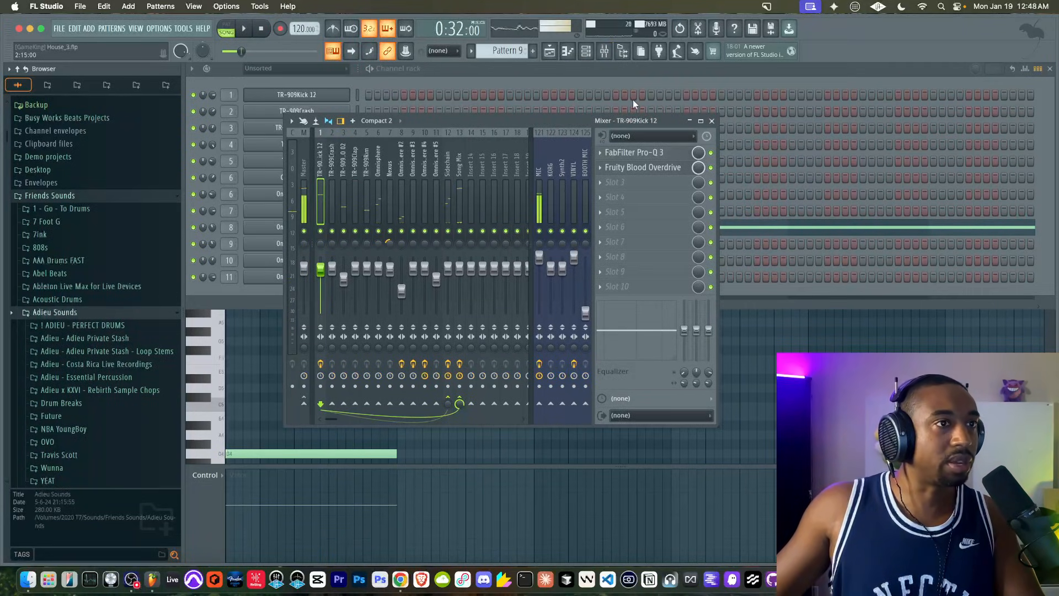
pyautogui.click(550, 53)
pyautogui.scroll(-3, 342, 331)
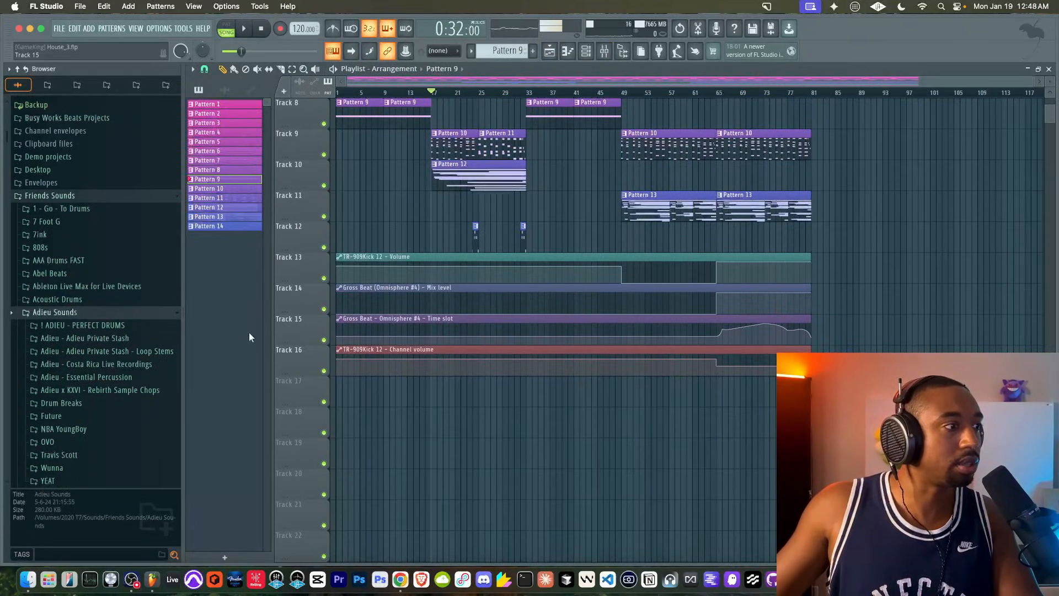
pyautogui.scroll(-1, 130, 323)
pyautogui.click(130, 341)
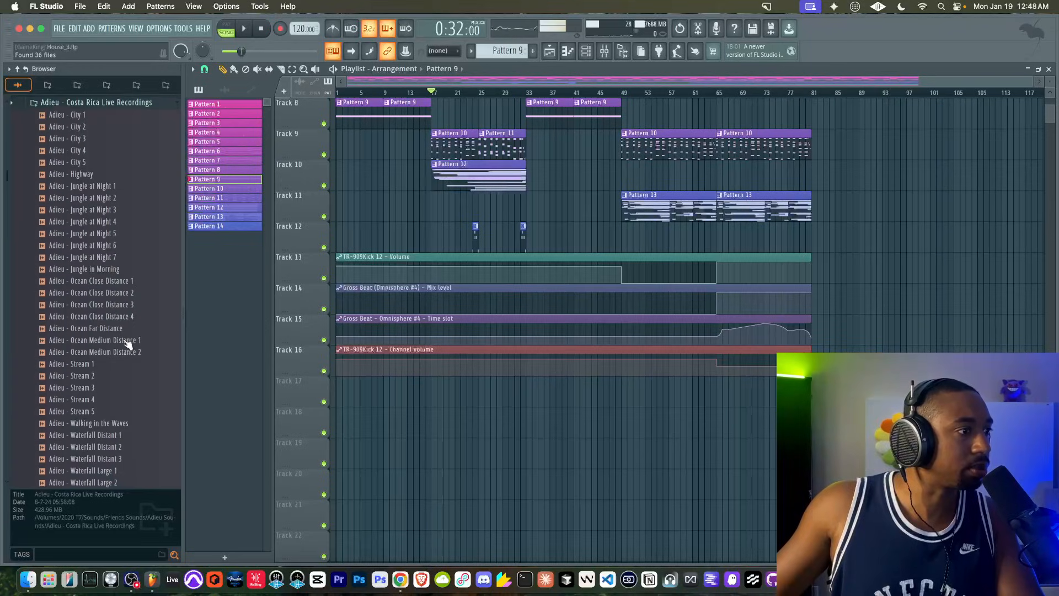
# - Preview the Jungle at Night 5, Jungle at Night 7 and Ocean Close Distance 2 recordings
pyautogui.click(107, 233)
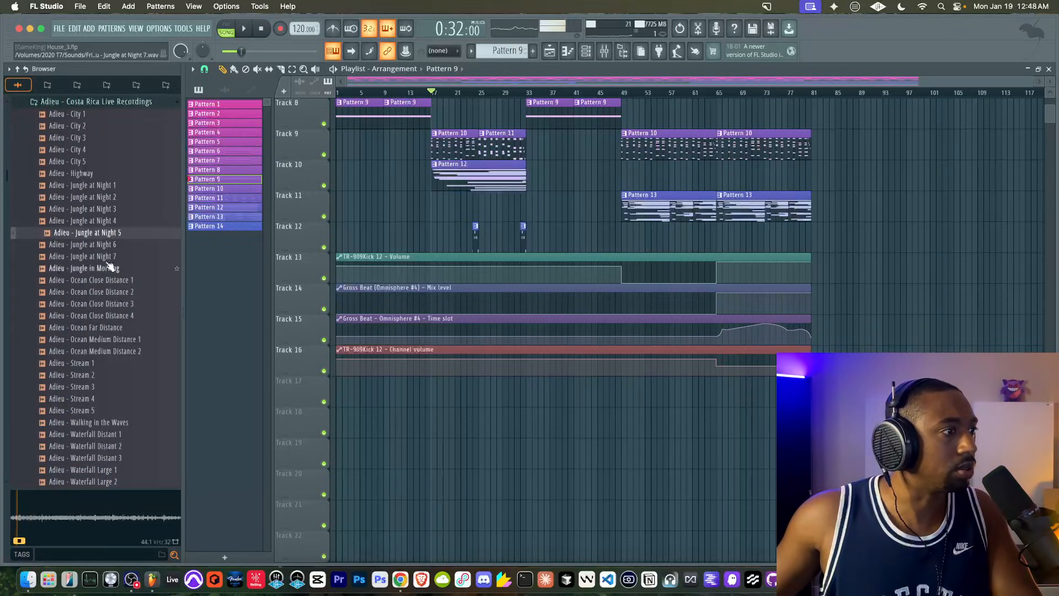
pyautogui.click(106, 258)
pyautogui.scroll(-2, 100, 353)
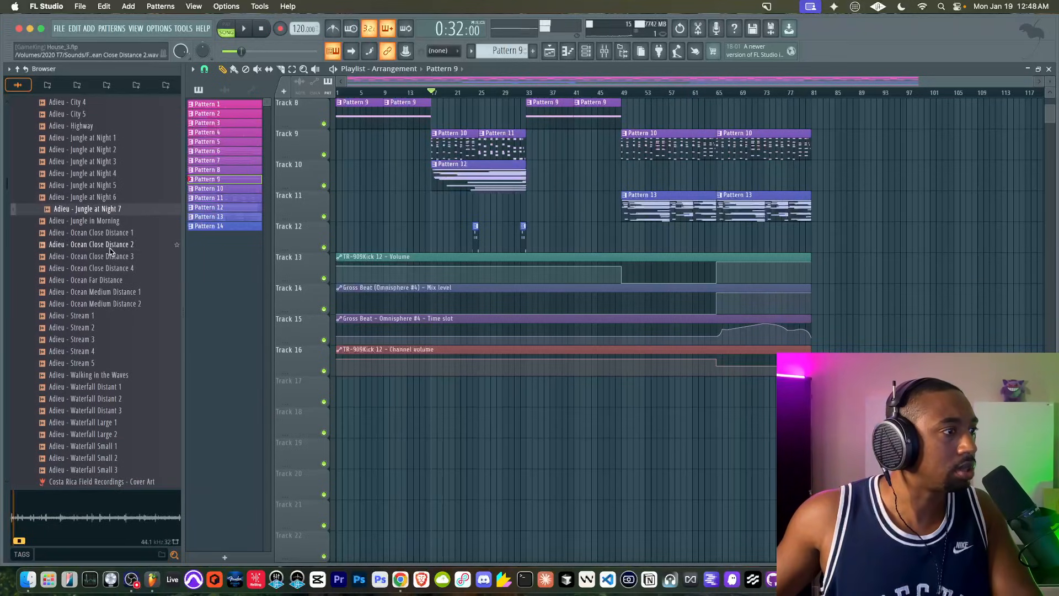
pyautogui.click(110, 246)
pyautogui.scroll(-4, 113, 290)
pyautogui.scroll(2, 107, 306)
pyautogui.scroll(5, 107, 310)
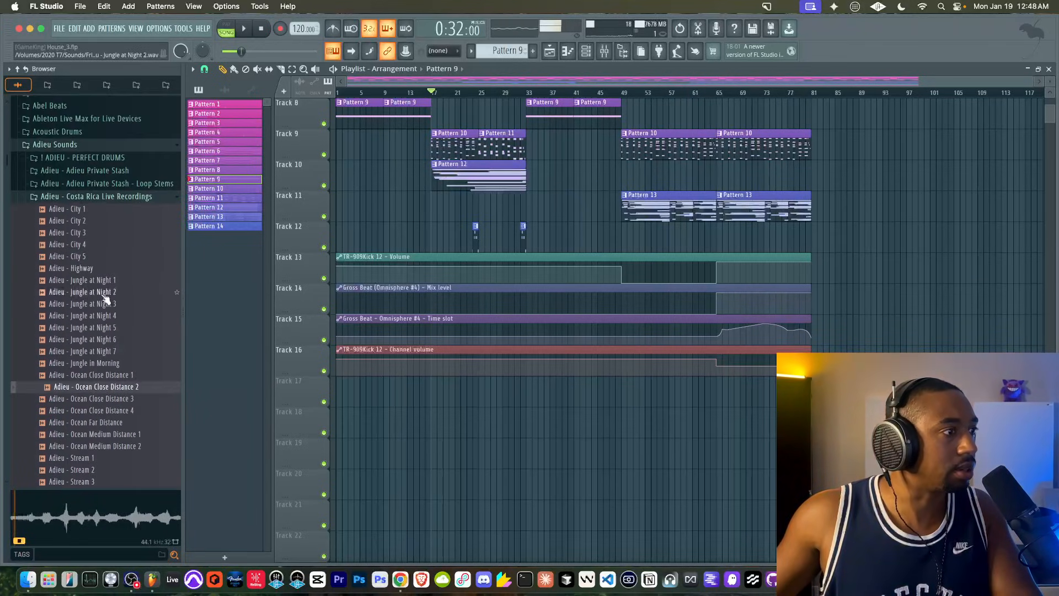
# - Place the Adieu - Jungle at Night 3 recording at bar 1 of Track 18 and play the song from the start
pyautogui.click(102, 307)
pyautogui.moveTo(302, 408); pyautogui.dragTo(381, 419)
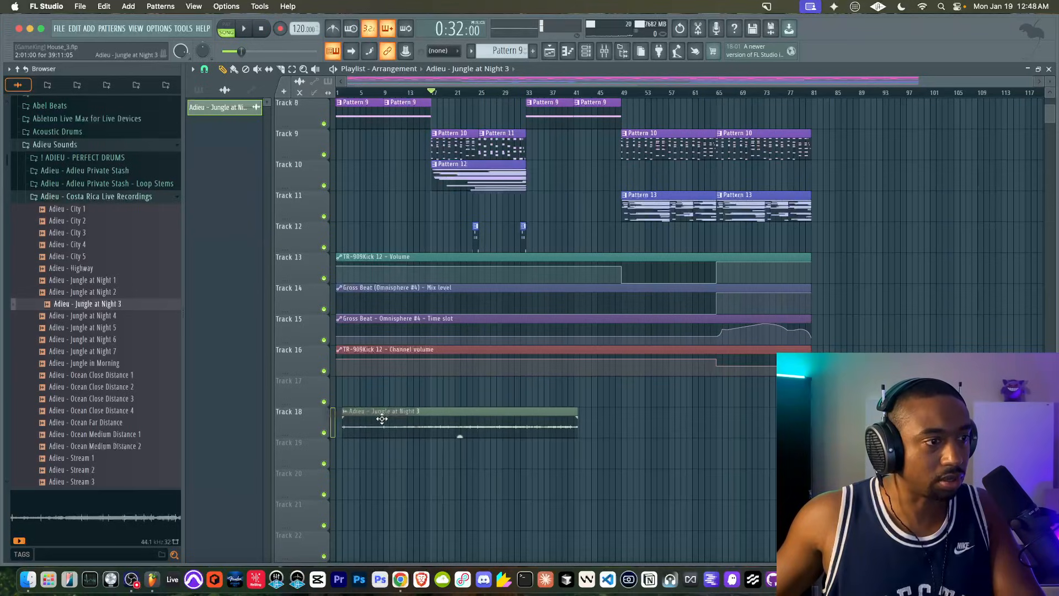
pyautogui.click(337, 93)
pyautogui.press('space')
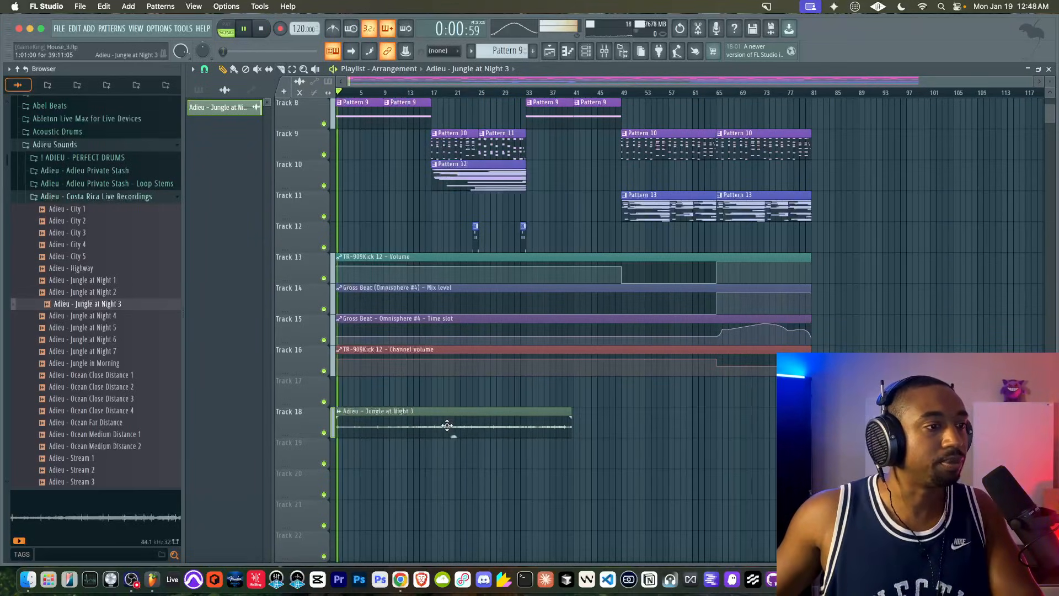
# - Duplicate the Adieu - Jungle at Night 3 clip onto Track 17 at bar 40 and assign the recording to mixer track 14
pyautogui.moveTo(445, 421); pyautogui.dragTo(632, 378)
pyautogui.doubleClick(626, 383)
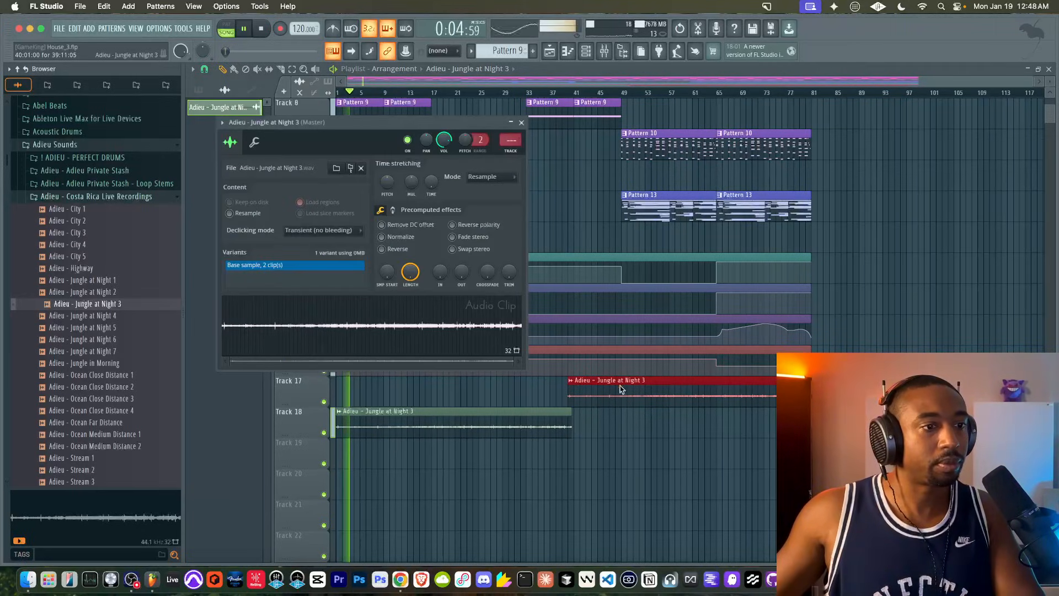
pyautogui.press('super+l')
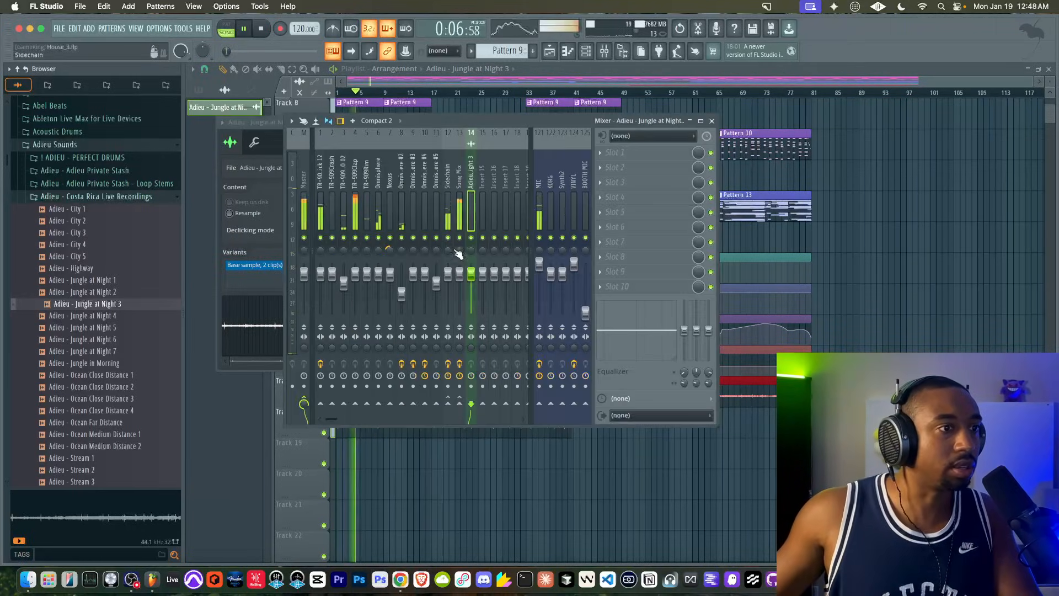
# - Route the Adieu - Jungle at Night 3 mixer track only to the Sidechain track and restart song playback
pyautogui.rightClick(463, 406)
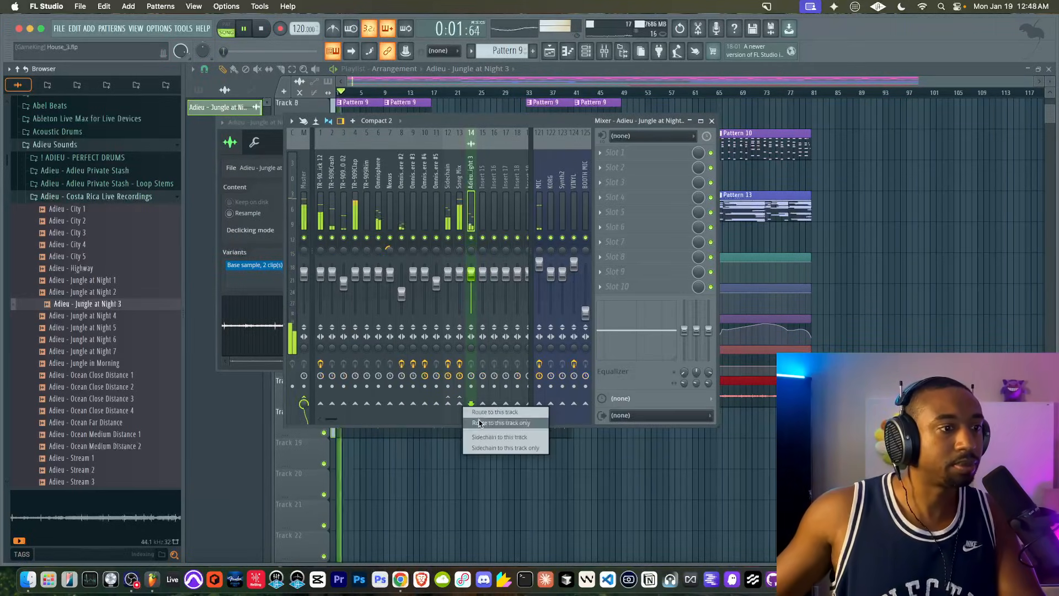
pyautogui.rightClick(448, 403)
pyautogui.click(462, 422)
pyautogui.press('space')
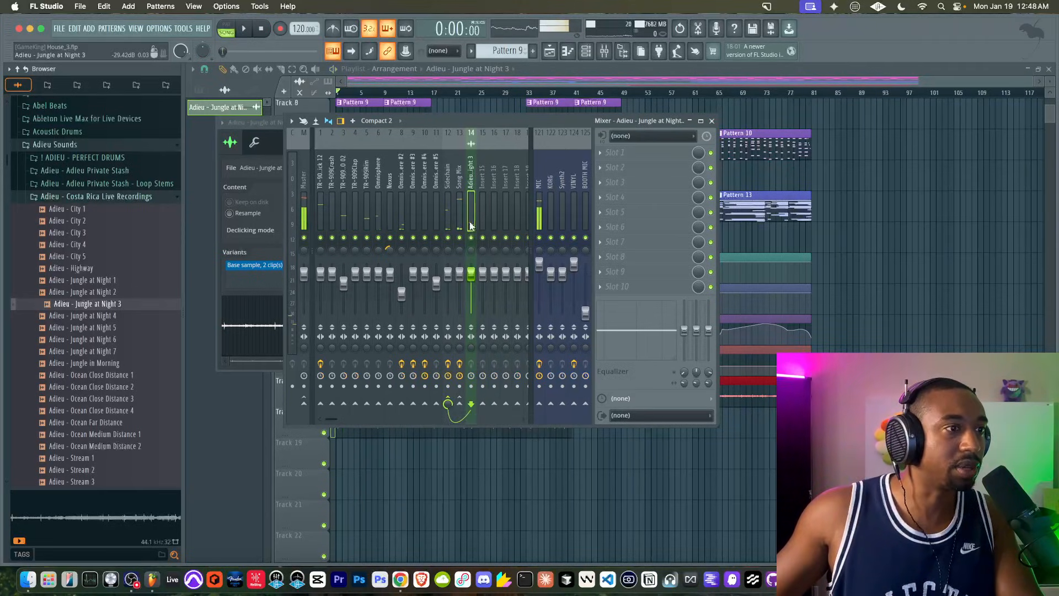
pyautogui.press('space')
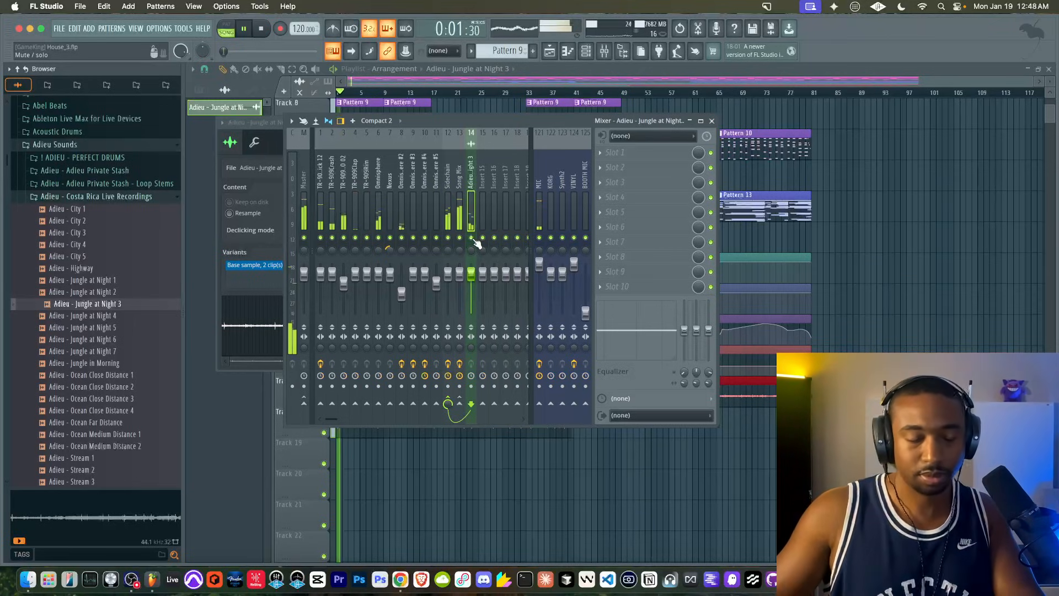
# - Move the Adieu - Jungle at Night 3 mixer track between the Sidechain and Song Mix tracks, keeping it selected
pyautogui.press('Left')
pyautogui.click(448, 215)
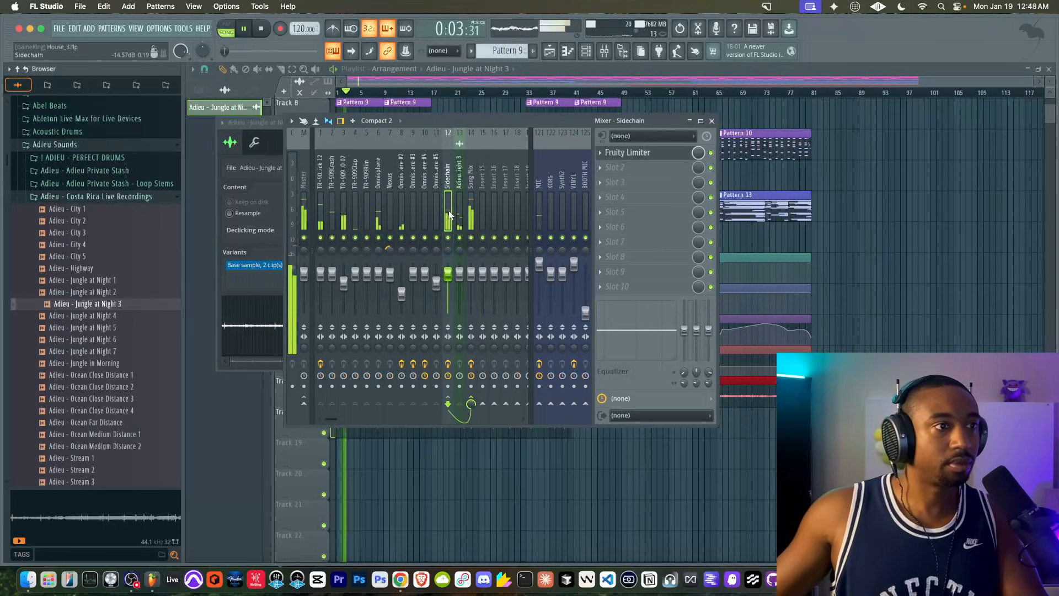
pyautogui.click(461, 214)
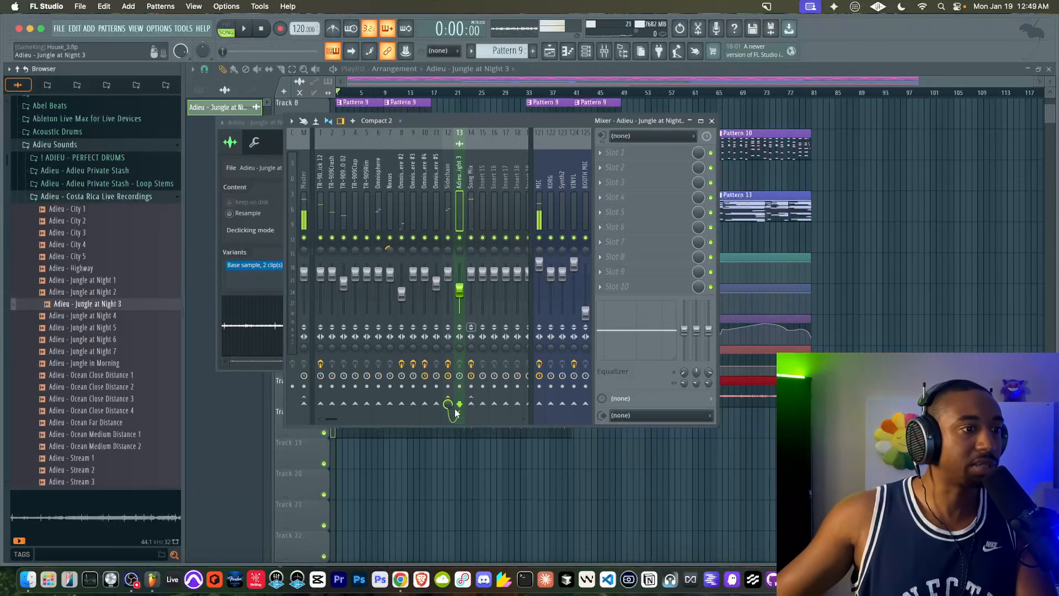
# - Route the Adieu - Jungle at Night 3 mixer track to the Master and set its volume to 74% (-6.1 dB) during playback
pyautogui.click(475, 221)
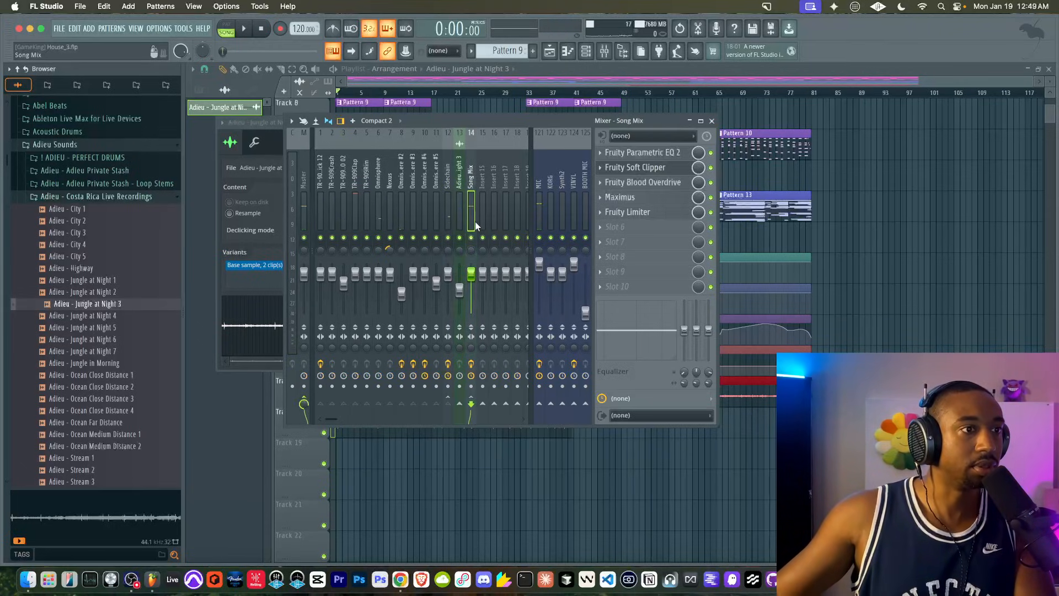
pyautogui.click(481, 224)
pyautogui.press('space')
pyautogui.moveTo(459, 290); pyautogui.dragTo(460, 284)
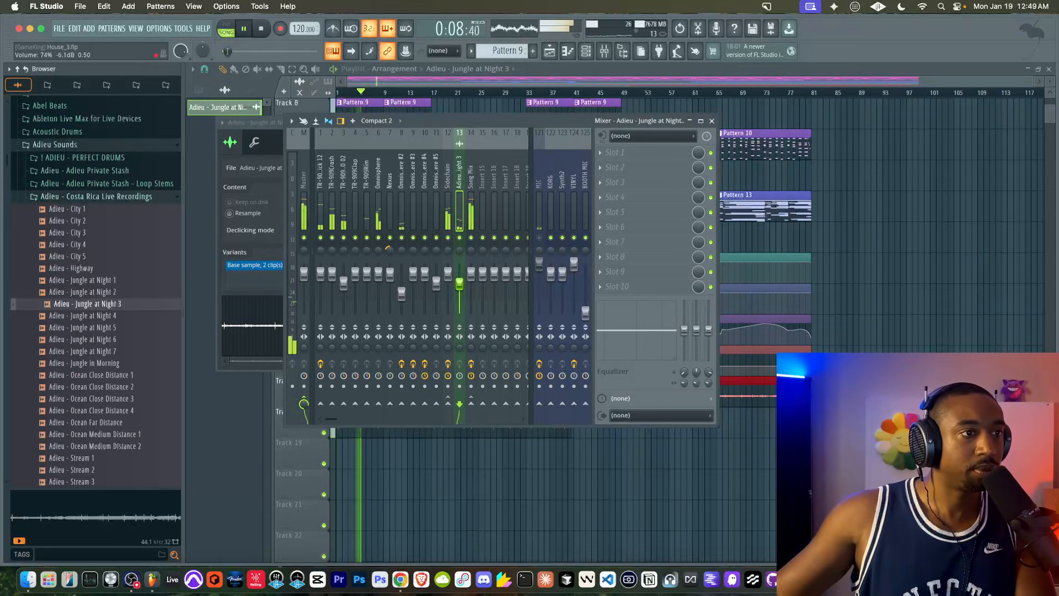
# - Save the project from the playlist and select the TR-909Kick 12 track in the mixer
pyautogui.click(469, 482)
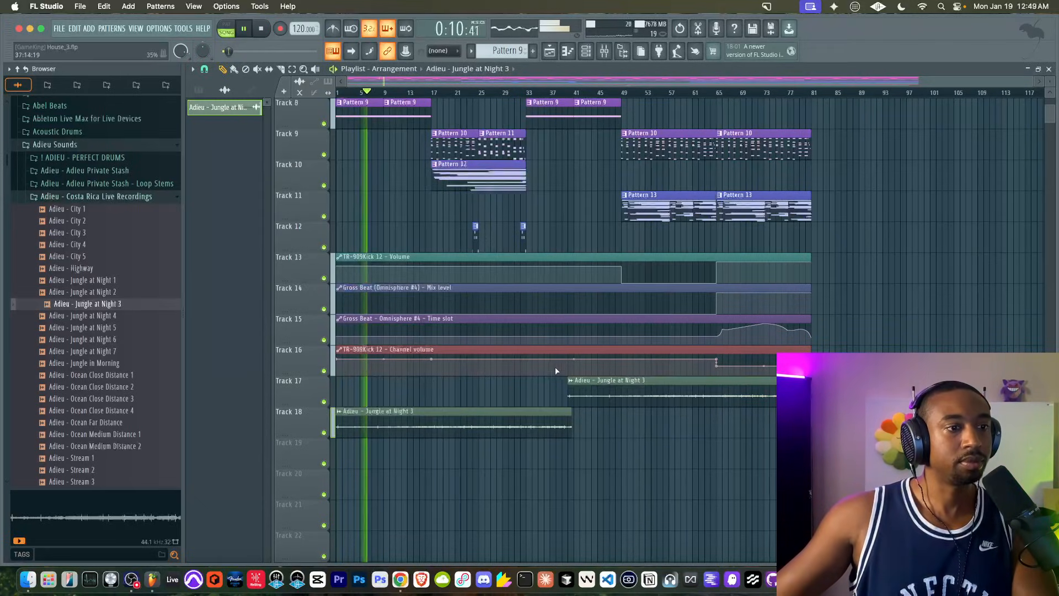
pyautogui.scroll(-2, 593, 334)
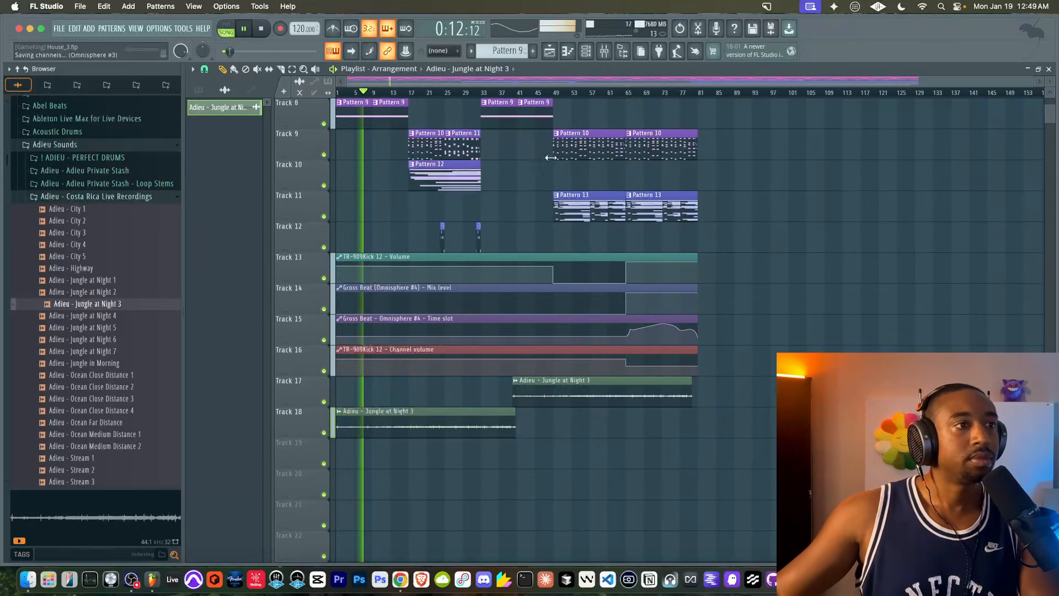
pyautogui.scroll(2, 379, 184)
pyautogui.click(604, 51)
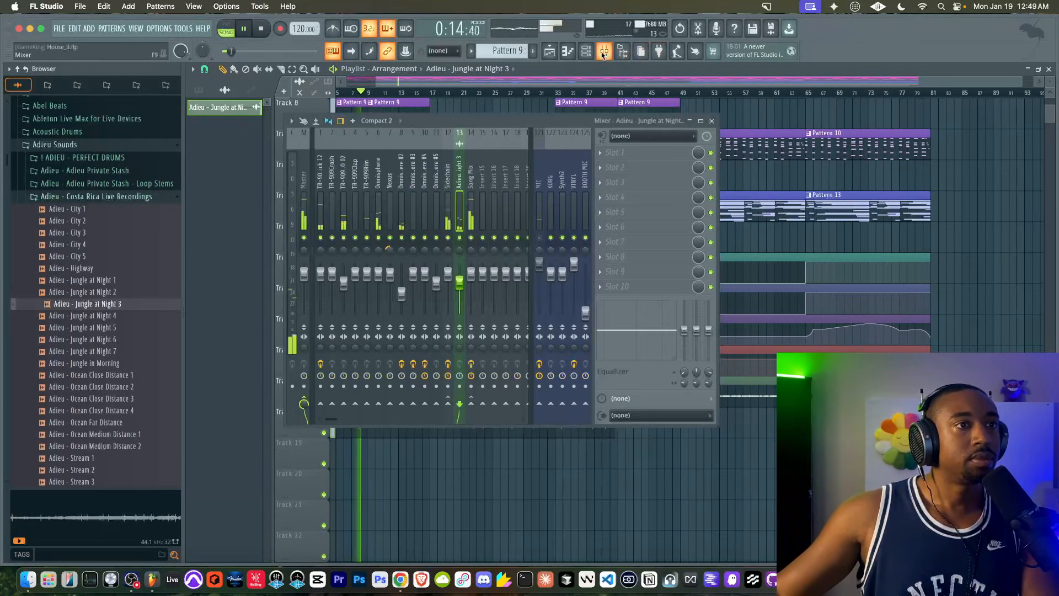
pyautogui.click(324, 190)
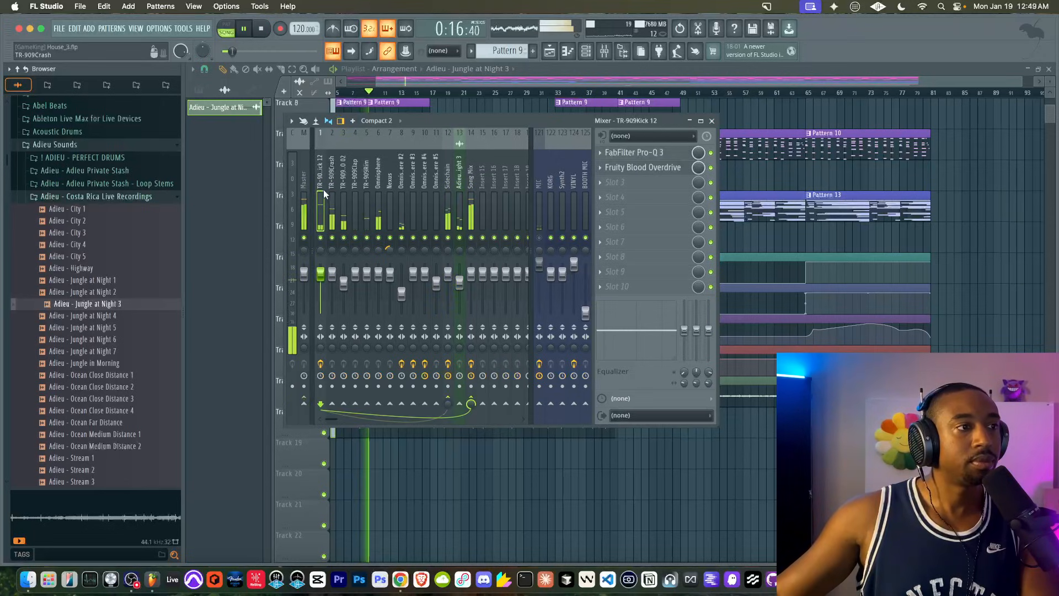
# - Show all channels, open the TR-909Kick 12 sampler and set its quick fade out to about 23%
pyautogui.press('F6')
pyautogui.click(259, 72)
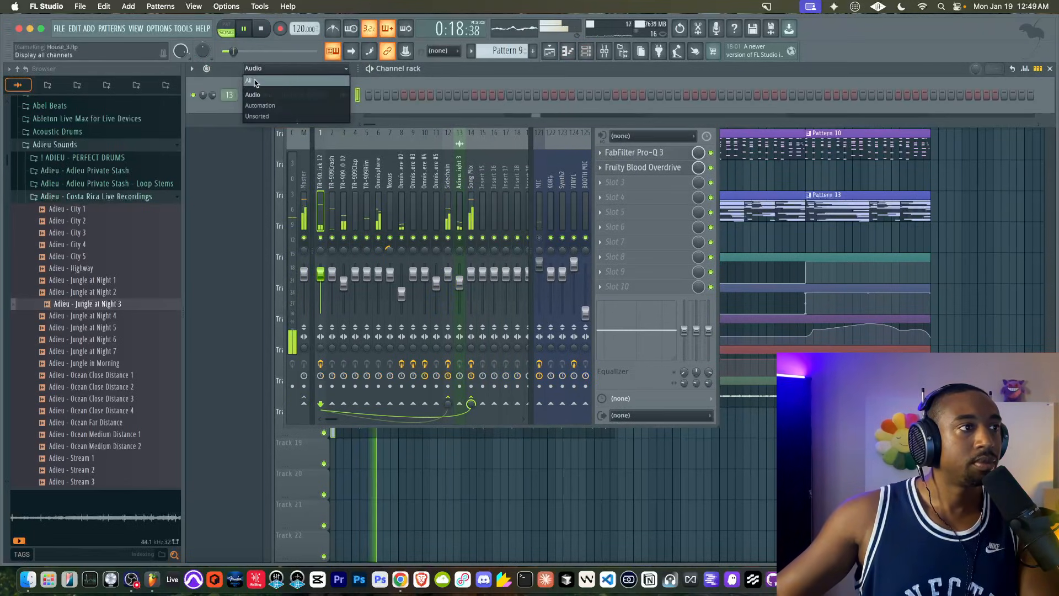
pyautogui.click(257, 81)
pyautogui.click(319, 97)
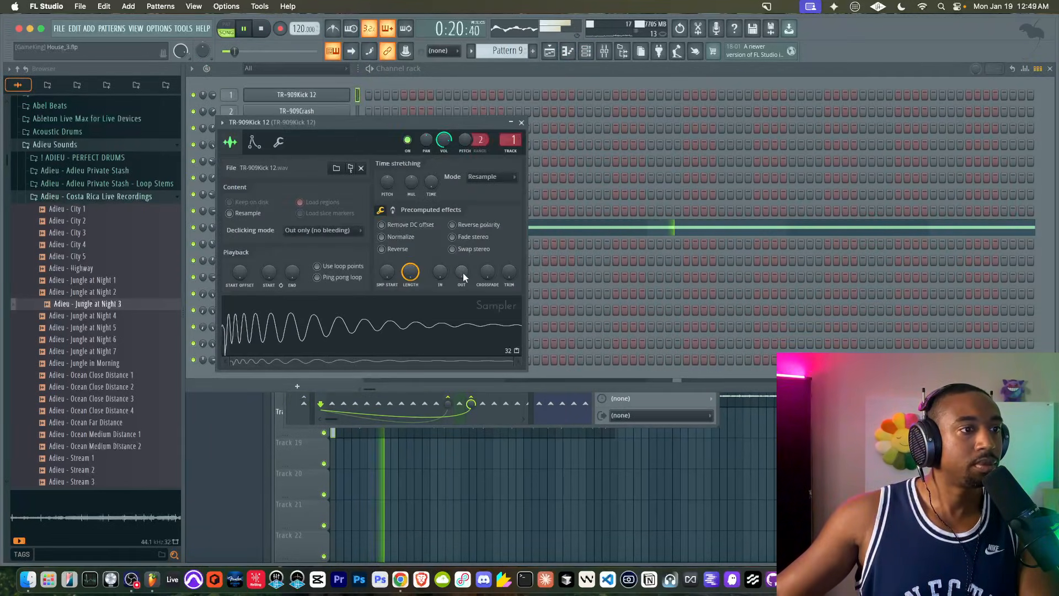
pyautogui.click(540, 429)
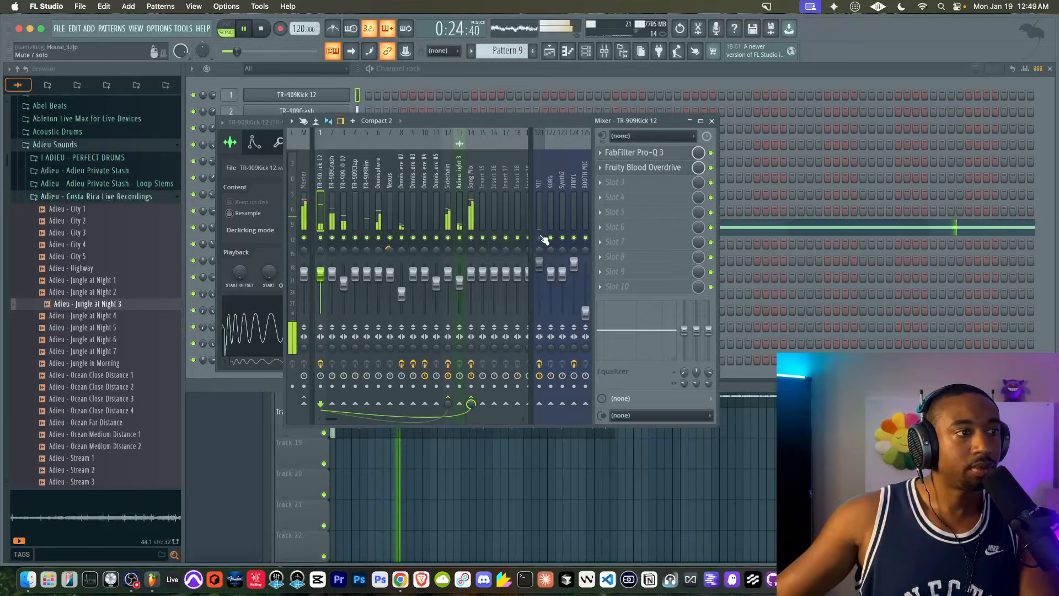
pyautogui.click(270, 123)
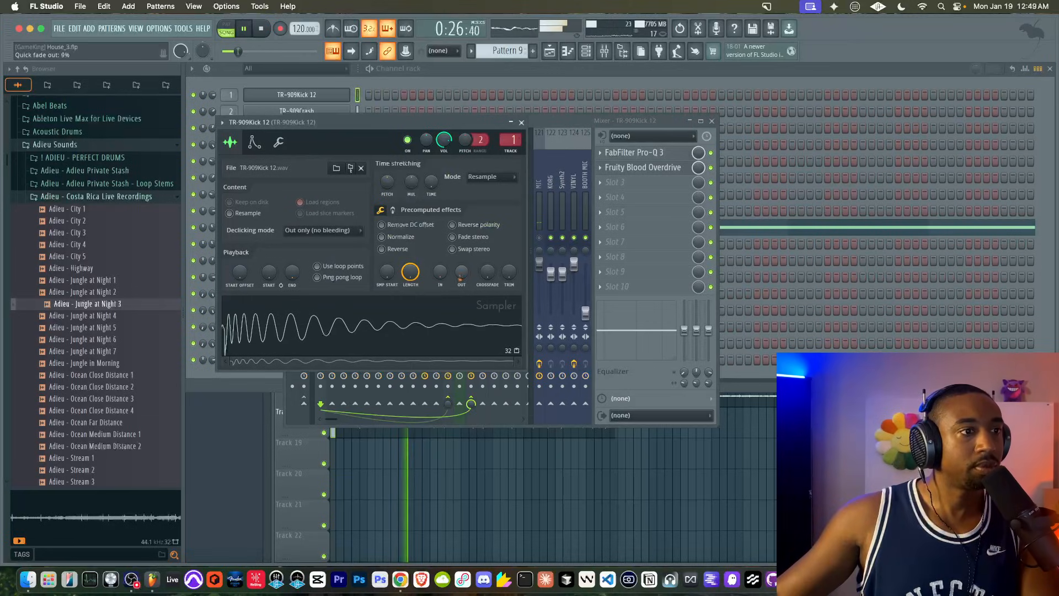
pyautogui.moveTo(461, 272); pyautogui.dragTo(461, 259)
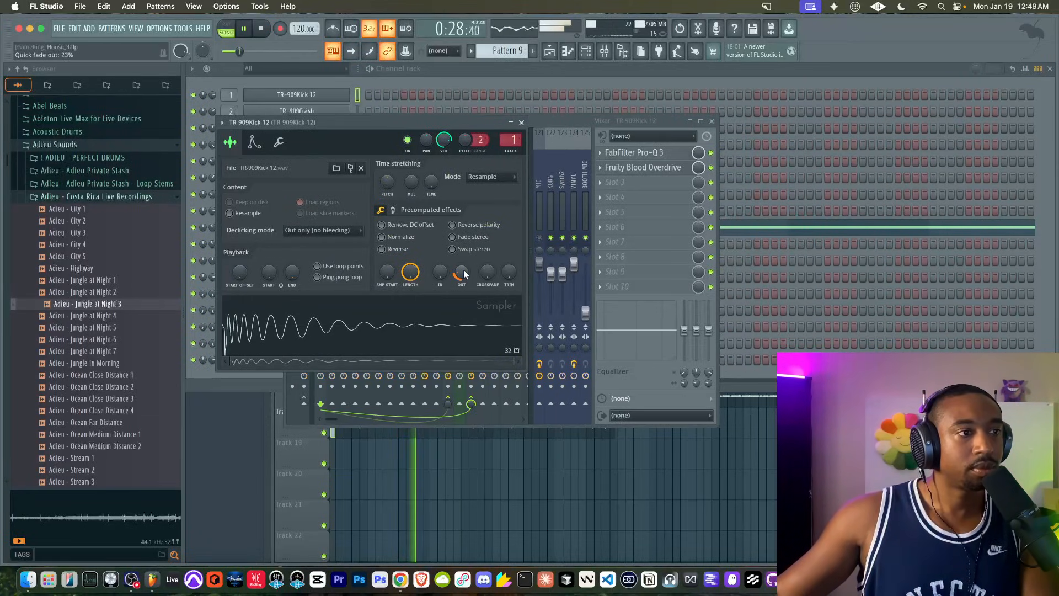
# - Close the kick's sampler and save the project as the new version House_4.flp
pyautogui.click(521, 122)
pyautogui.rightClick(664, 508)
pyautogui.press('super+n')
# - Show the arrangement from bar 1 and hide the sample browser to widen the playlist
pyautogui.scroll(5, 602, 421)
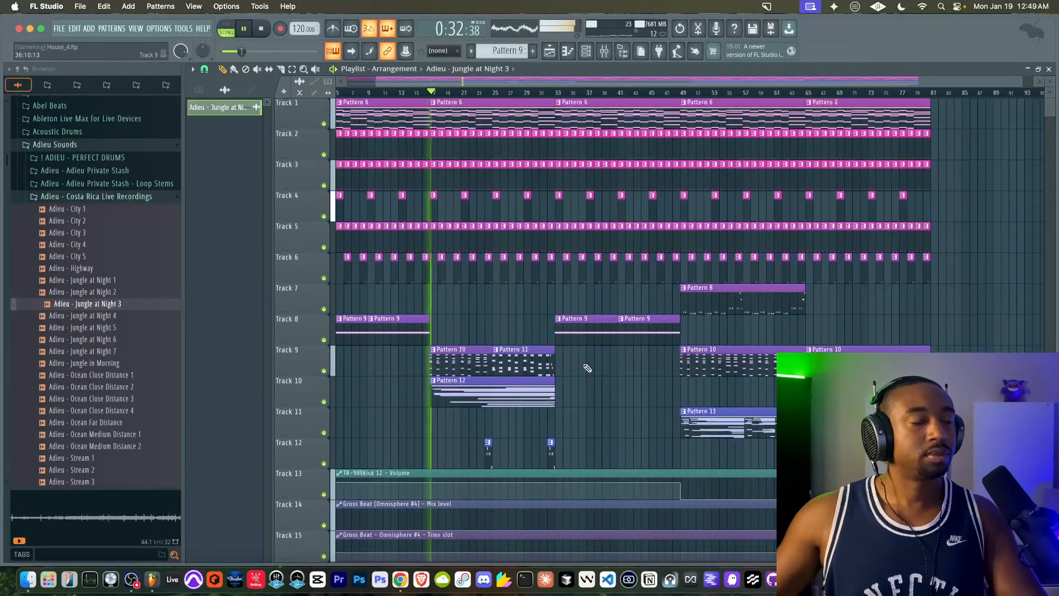
pyautogui.scroll(3, 579, 331)
pyautogui.hscroll(-5, 620, 142)
pyautogui.scroll(-2, 619, 141)
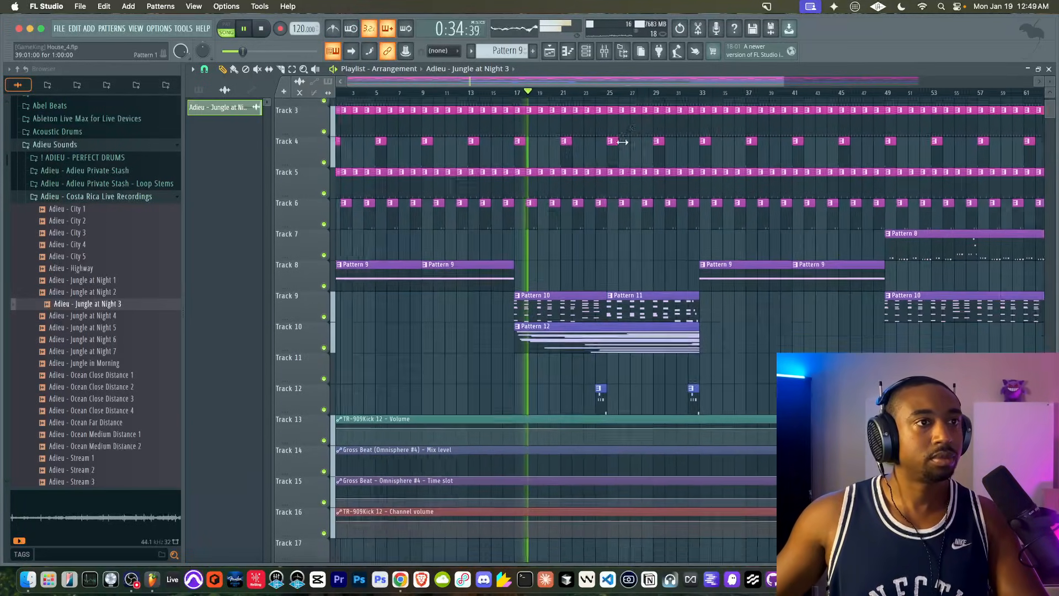
pyautogui.click(622, 55)
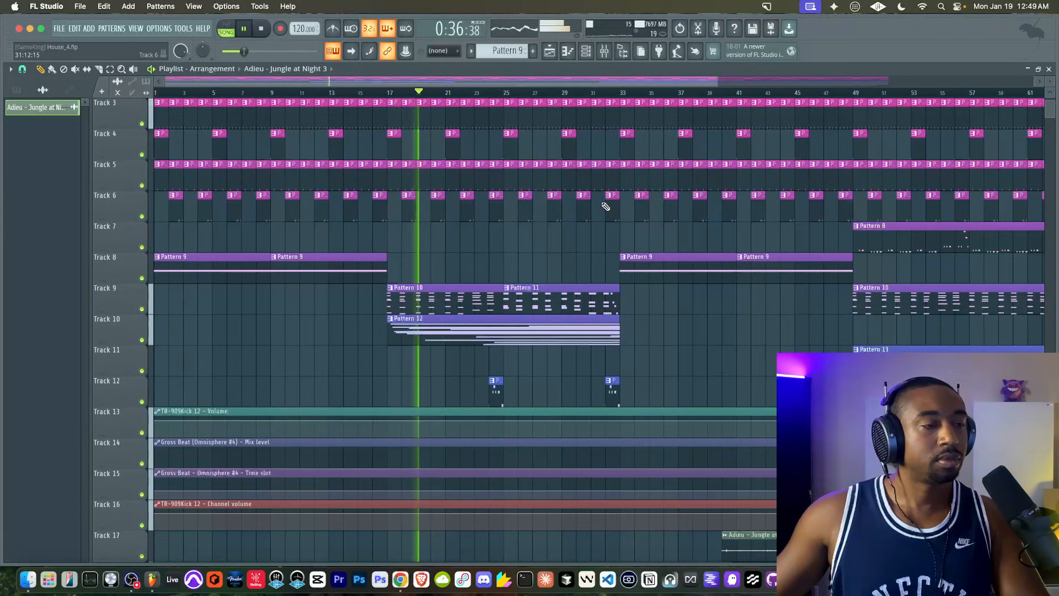
pyautogui.scroll(-2, 601, 202)
# - Check the channel rack and mixer, stop playback and return to the playlist
pyautogui.click(586, 51)
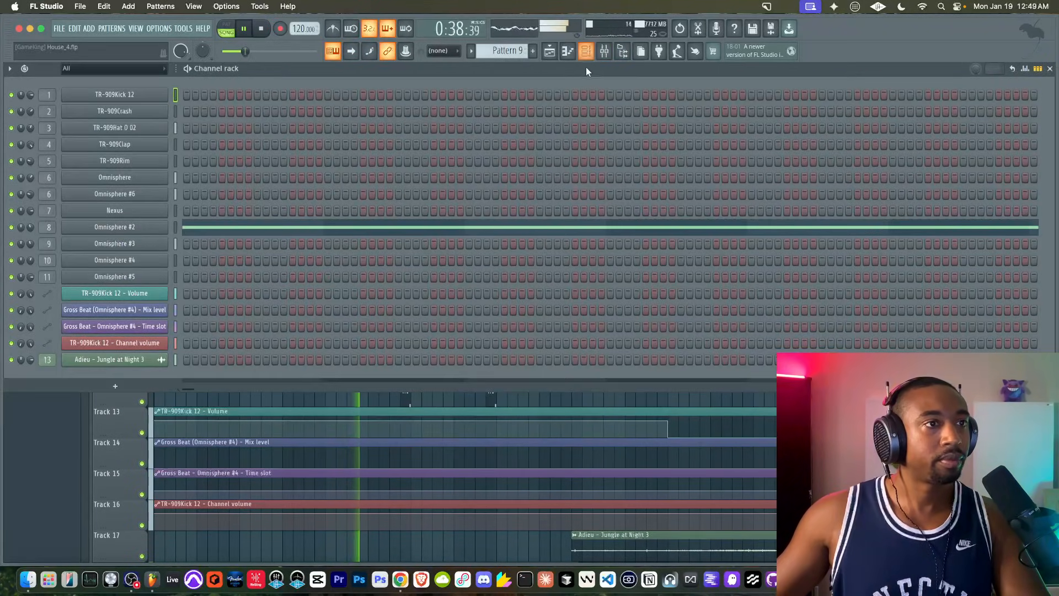
pyautogui.click(605, 52)
pyautogui.press('space')
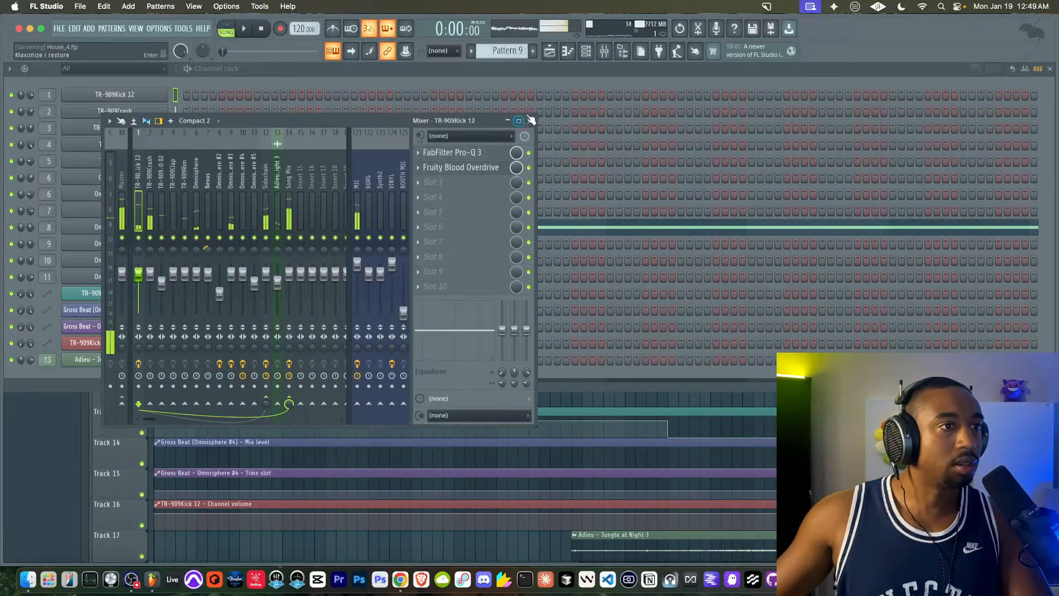
pyautogui.click(530, 121)
pyautogui.click(544, 52)
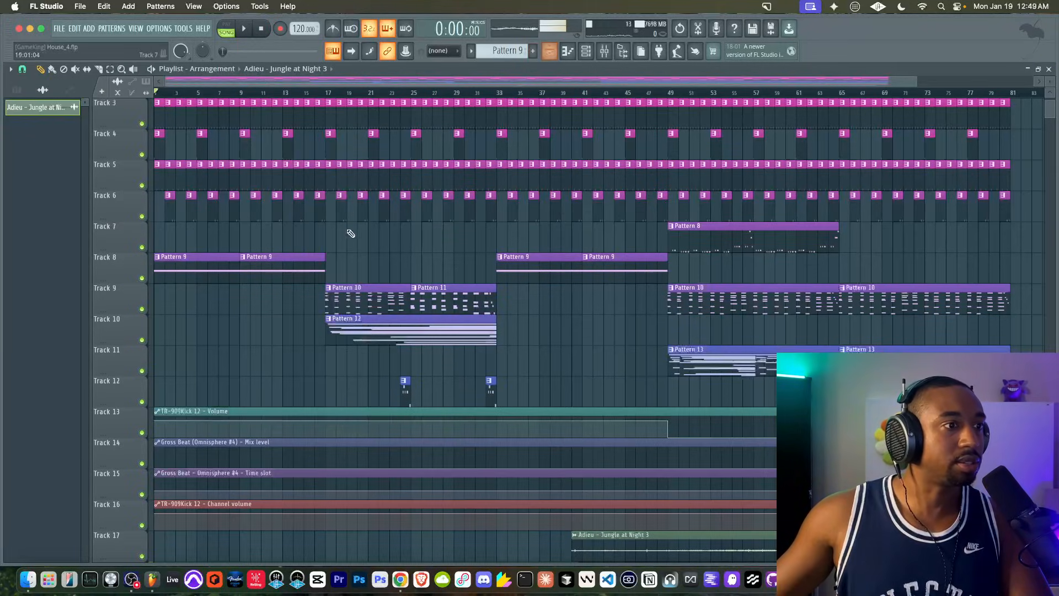
# - Open Pattern 10's notes and examine the arpeggiator settings of its Omnisphere #3 channel
pyautogui.doubleClick(347, 286)
pyautogui.click(586, 51)
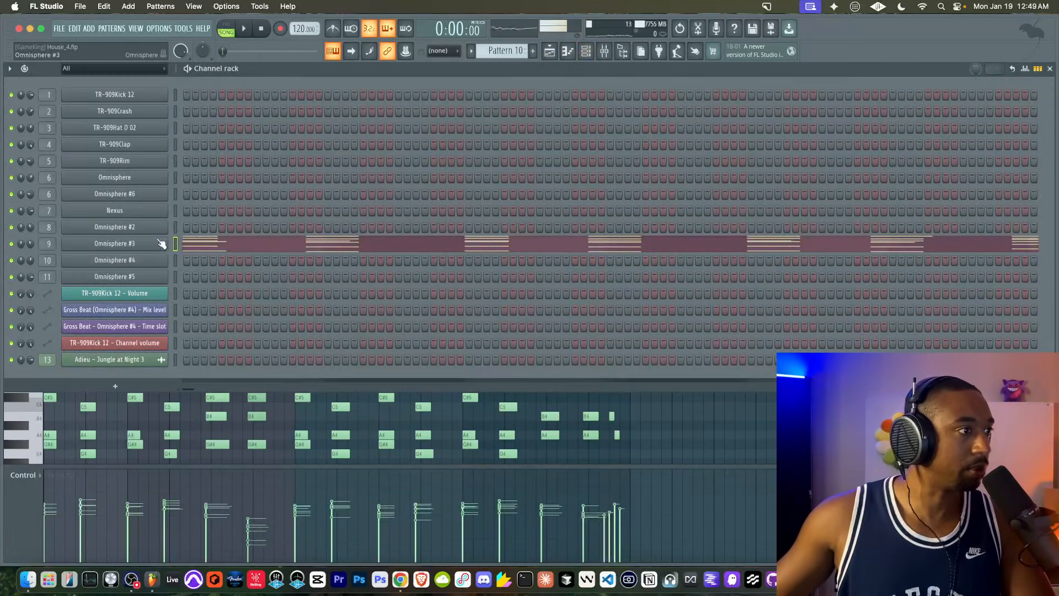
pyautogui.click(150, 241)
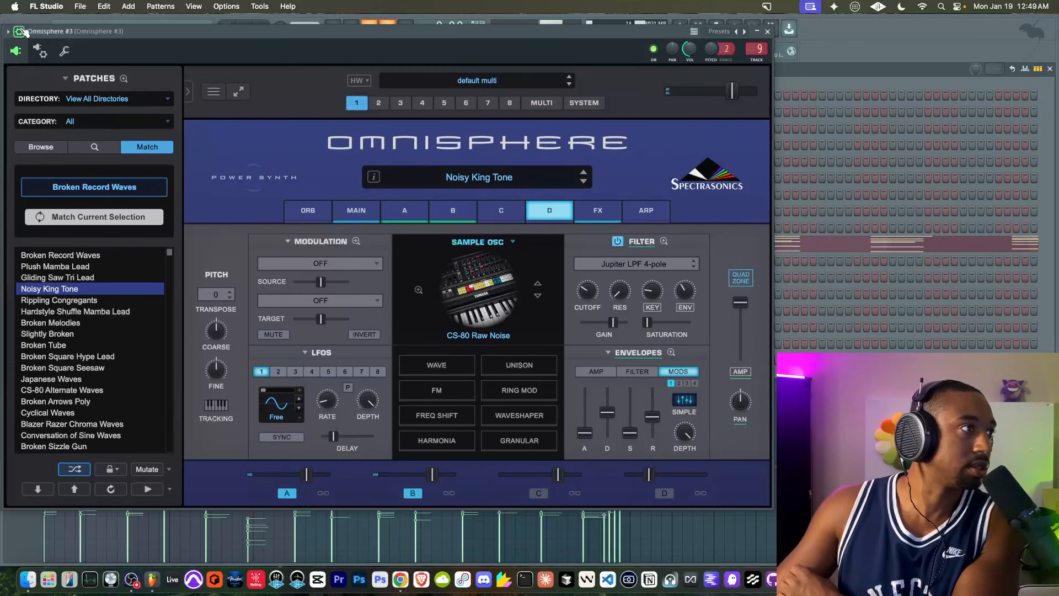
pyautogui.click(65, 49)
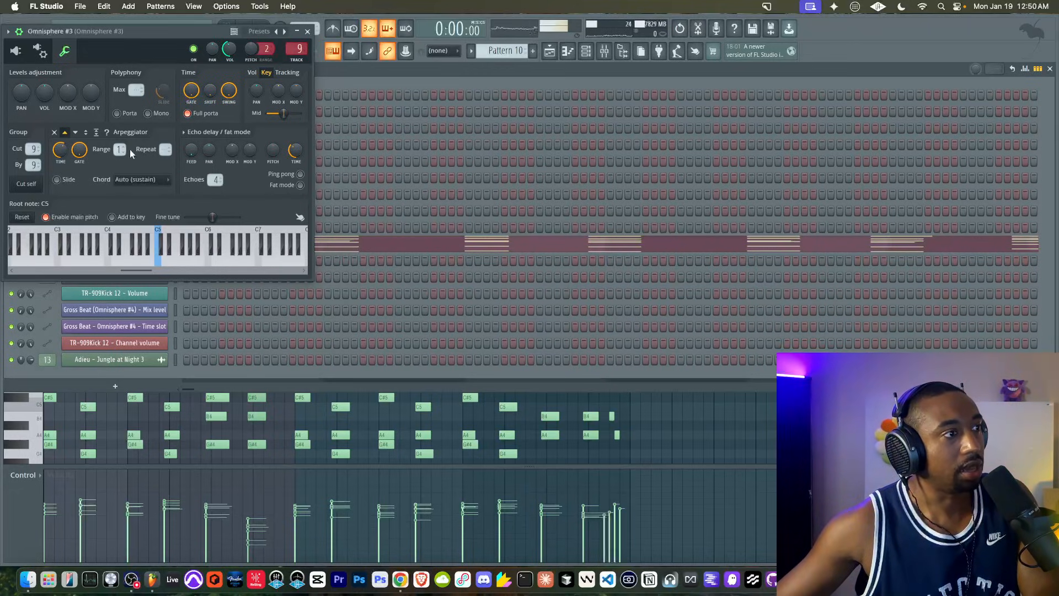
pyautogui.click(307, 32)
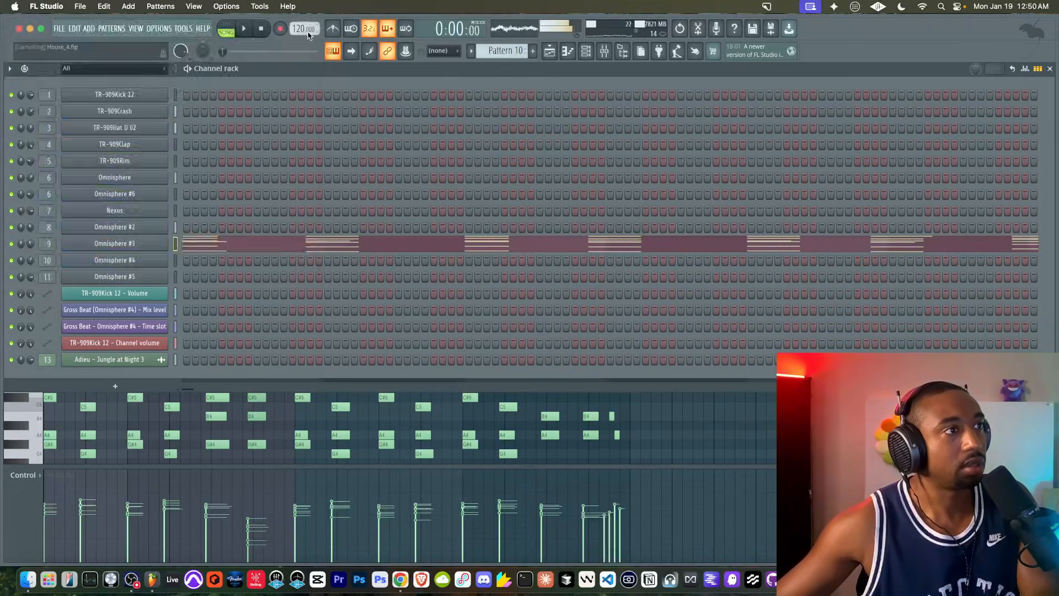
# - Play Pattern 10, return to the playlist and play the song from bar 17
pyautogui.click(243, 28)
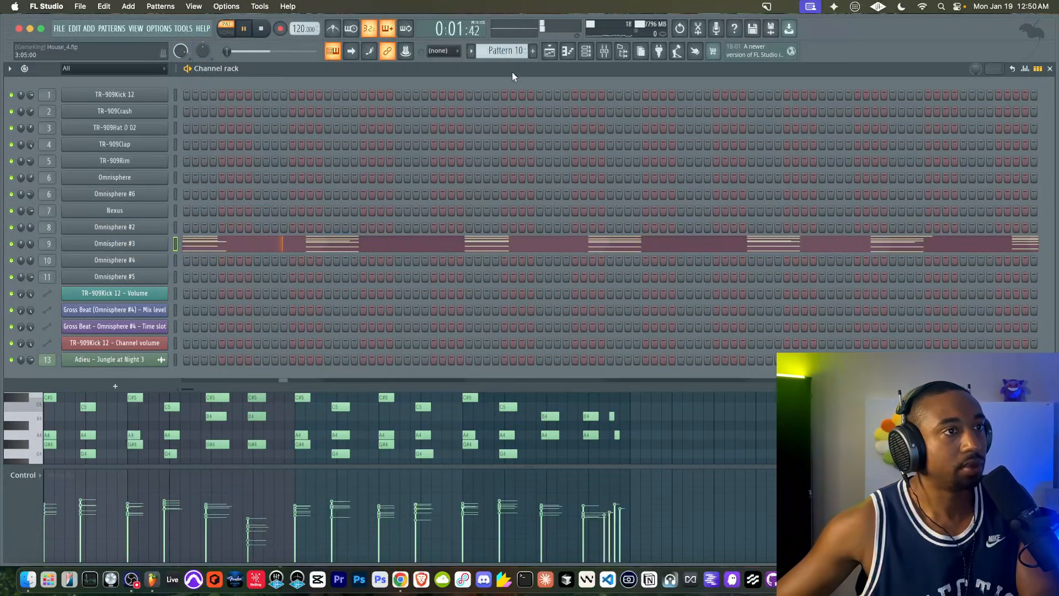
pyautogui.press('F5')
pyautogui.click(336, 99)
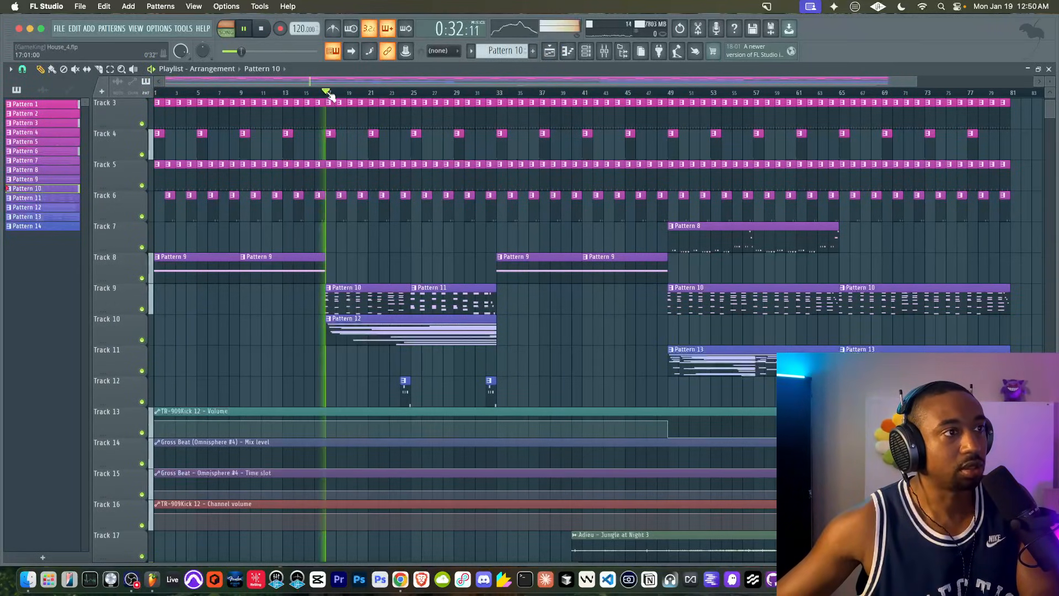
# - Check the Omnisphere #3 mixer track and save the project as the new version House_5.flp
pyautogui.click(604, 50)
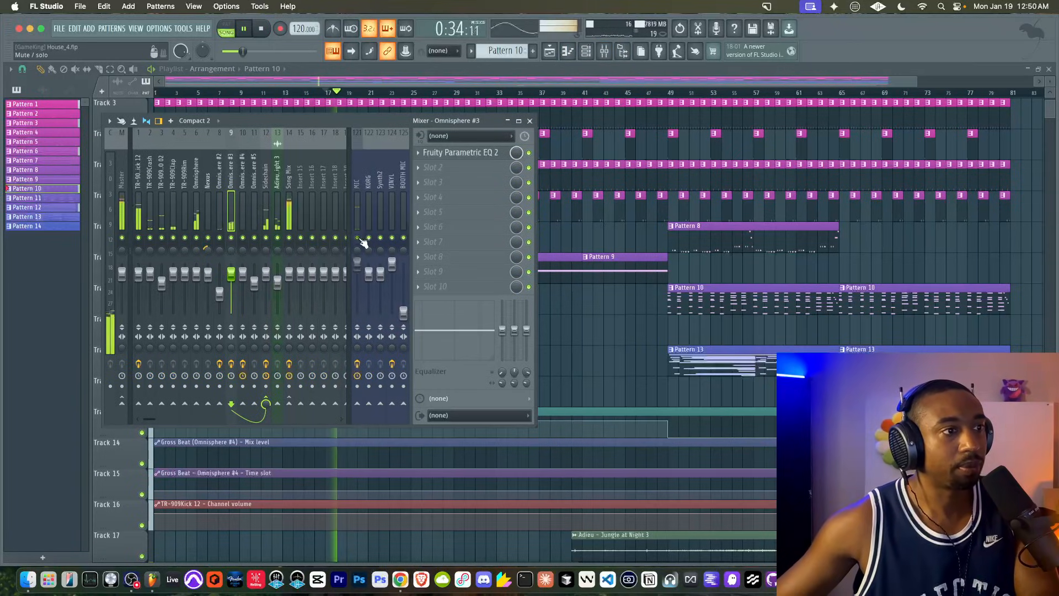
pyautogui.press('F9')
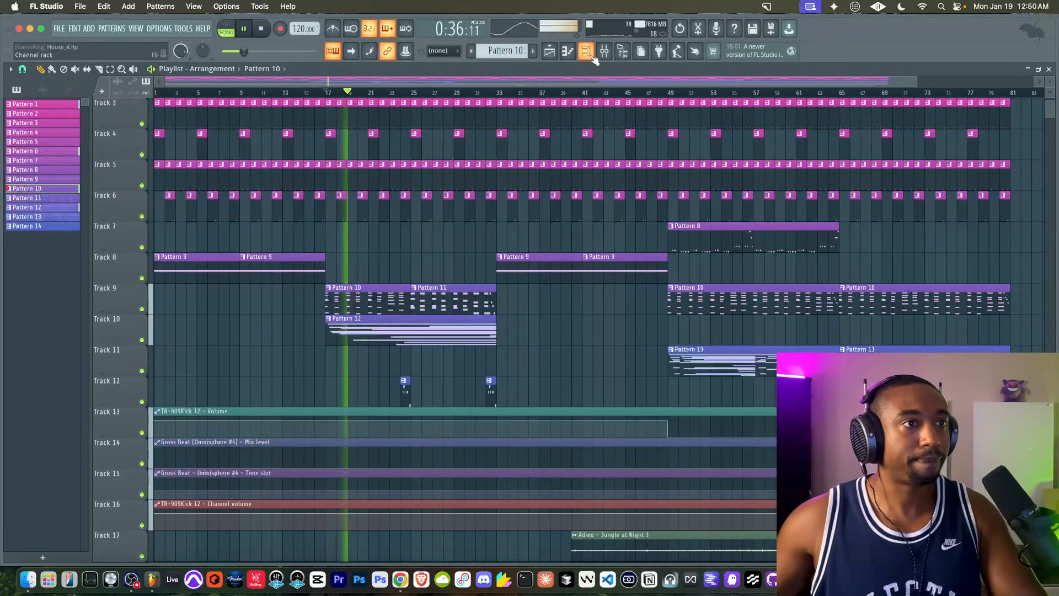
pyautogui.press('super+s')
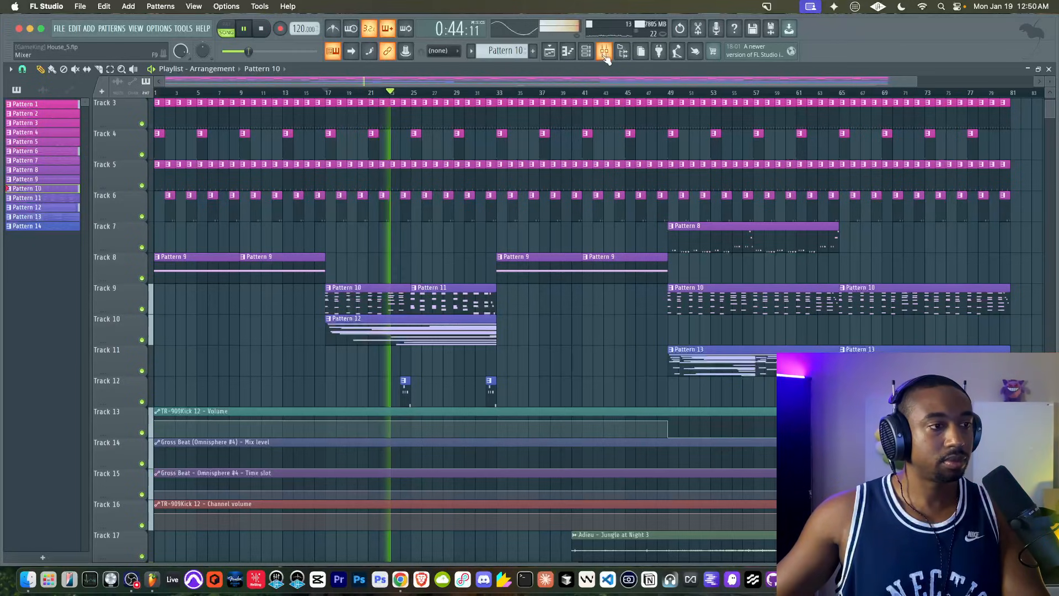
pyautogui.scroll(2, 518, 175)
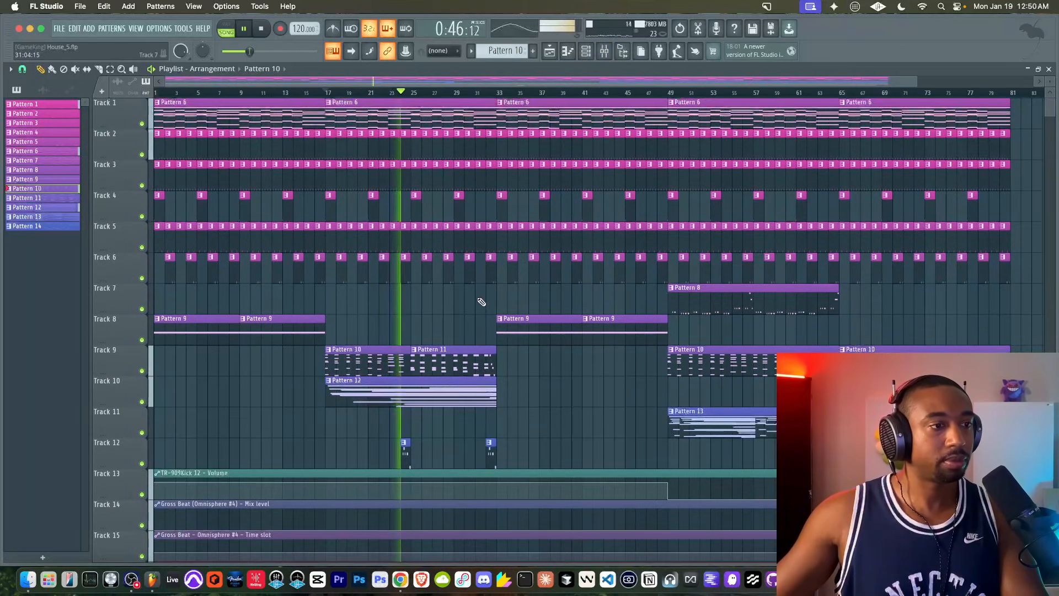
pyautogui.scroll(3, 502, 329)
pyautogui.scroll(-3, 504, 329)
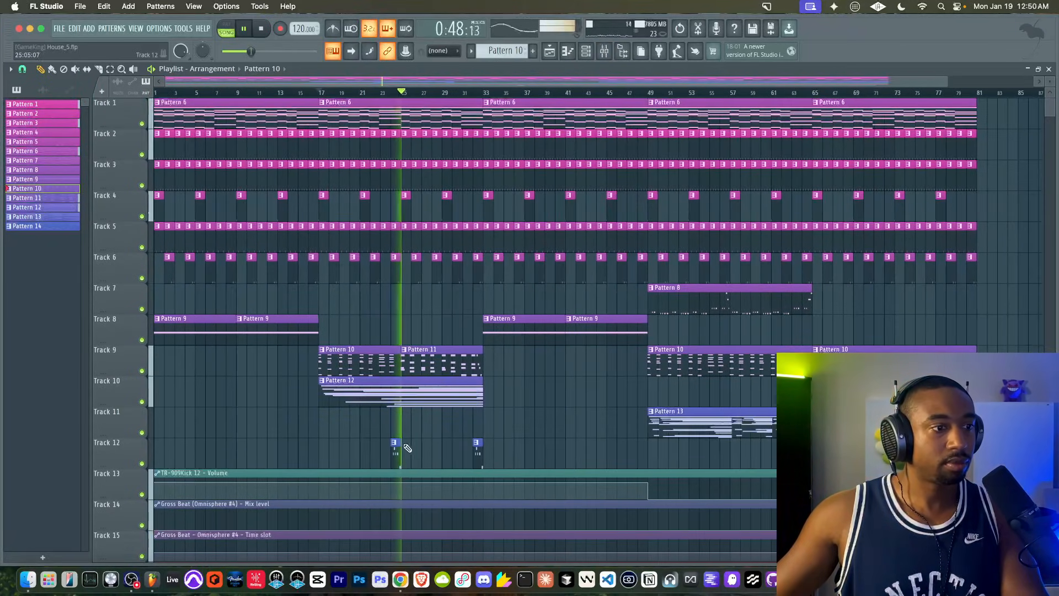
# - Check Pattern 14's notes and the channel rack, return to the playlist and save the project
pyautogui.doubleClick(396, 454)
pyautogui.click(592, 52)
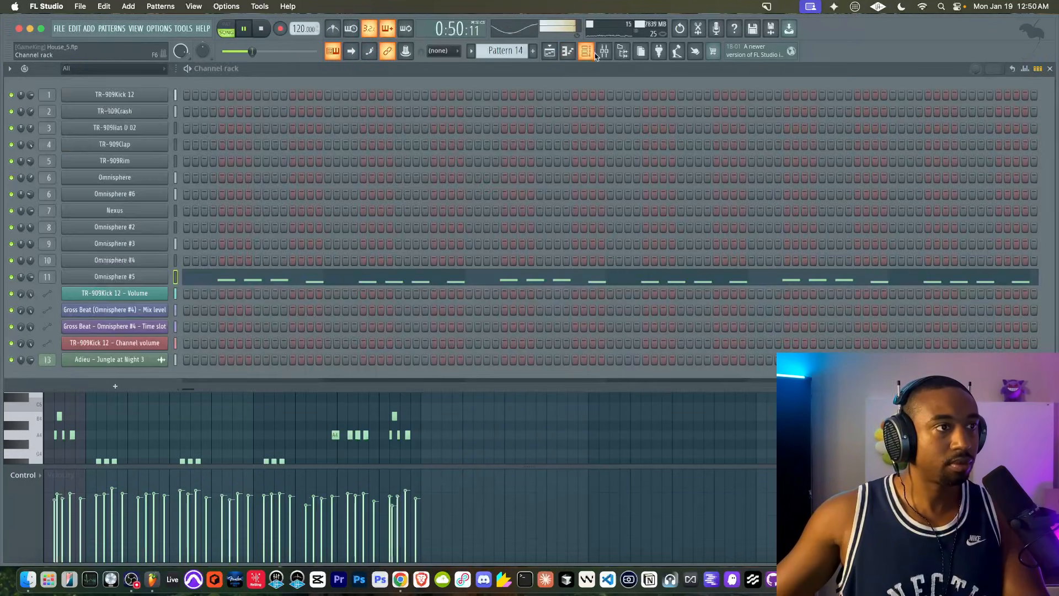
pyautogui.click(549, 51)
pyautogui.rightClick(517, 396)
pyautogui.press('super+s')
pyautogui.scroll(-1, 517, 395)
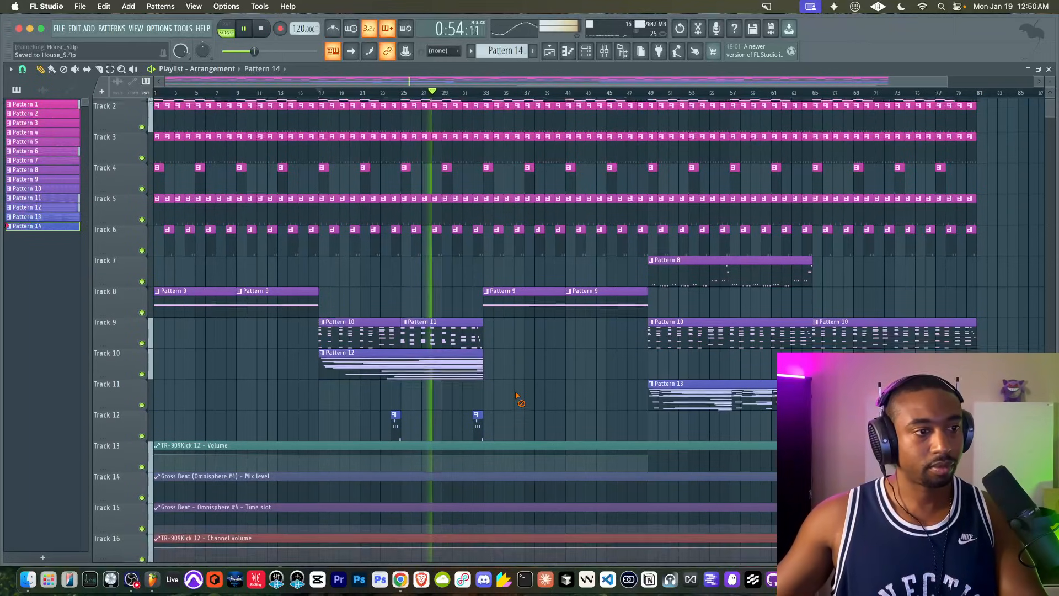
# - Open the Fruity Limiter on the Sidechain mixer track and copy its compressor threshold value
pyautogui.scroll(-3, 516, 395)
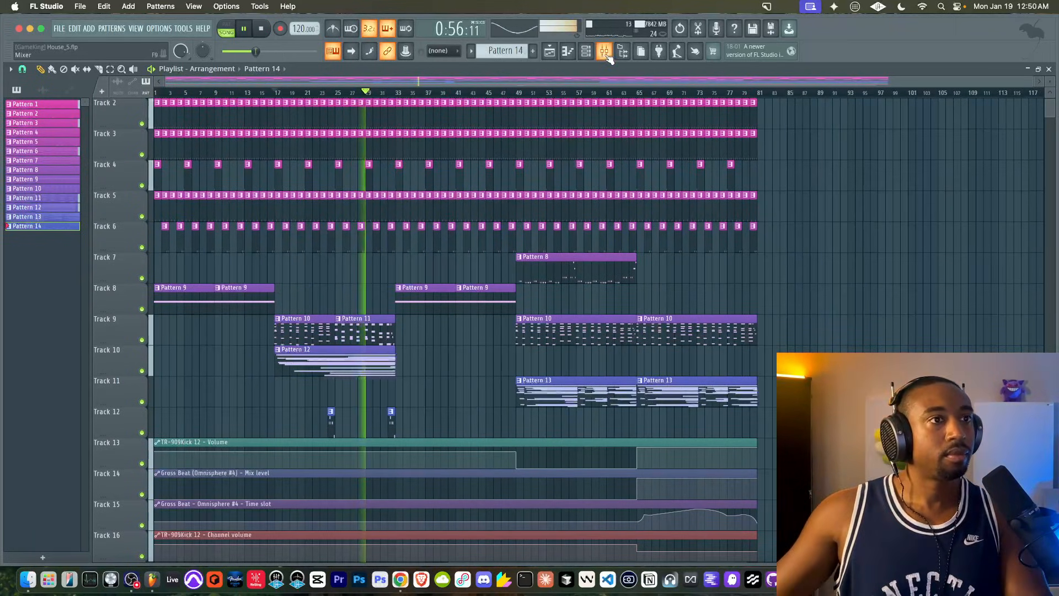
pyautogui.click(605, 52)
pyautogui.click(290, 204)
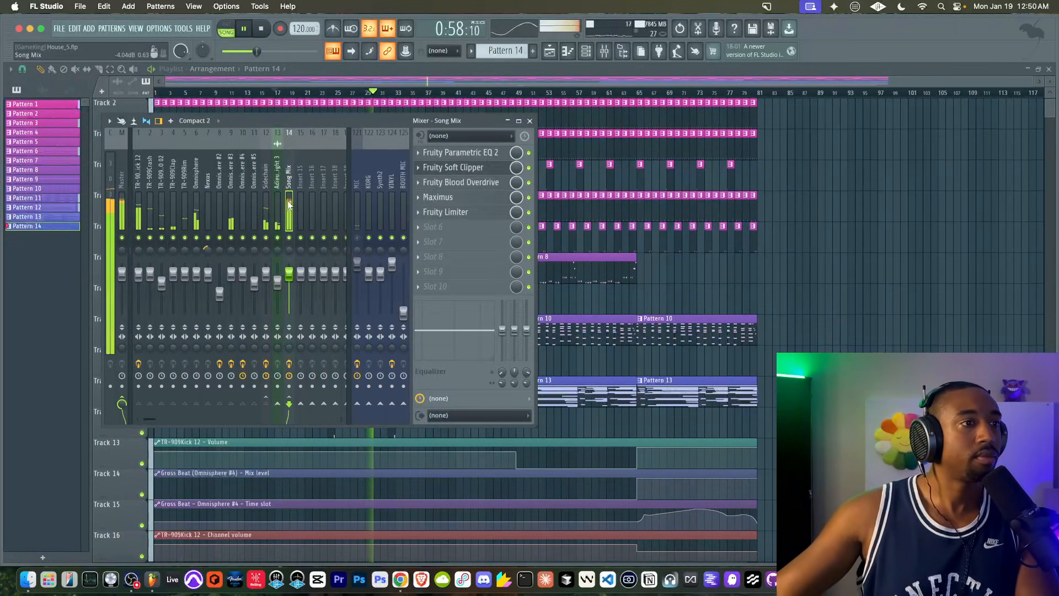
pyautogui.click(265, 205)
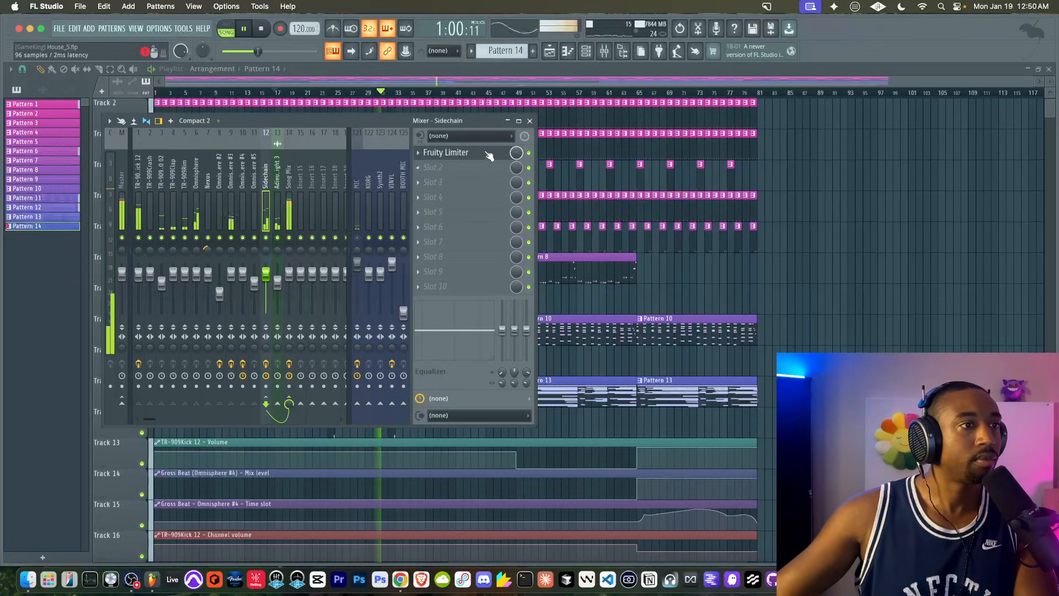
pyautogui.click(466, 154)
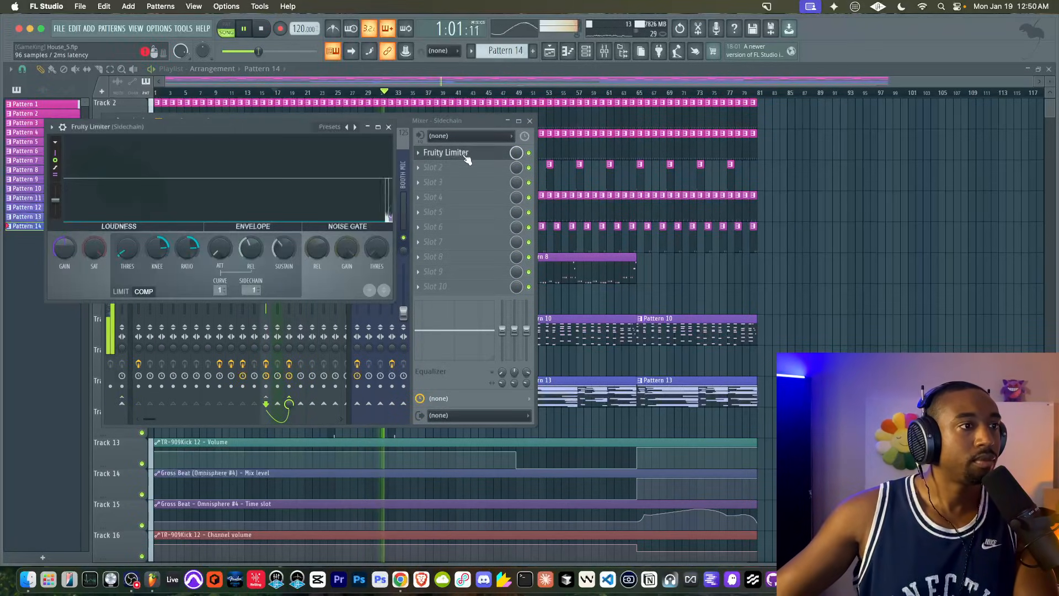
pyautogui.rightClick(132, 250)
pyautogui.click(166, 396)
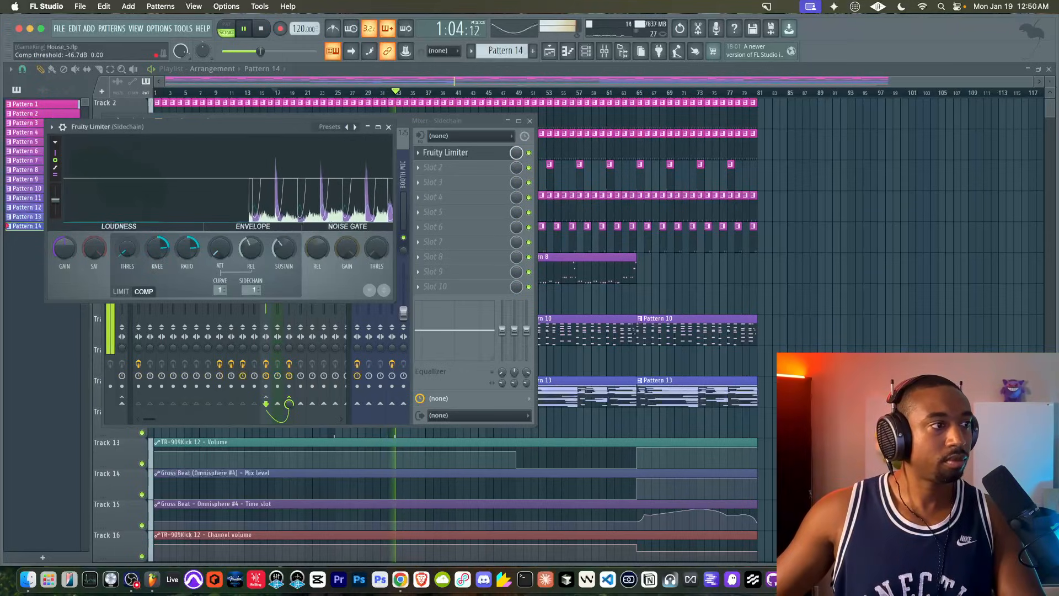
pyautogui.rightClick(132, 249)
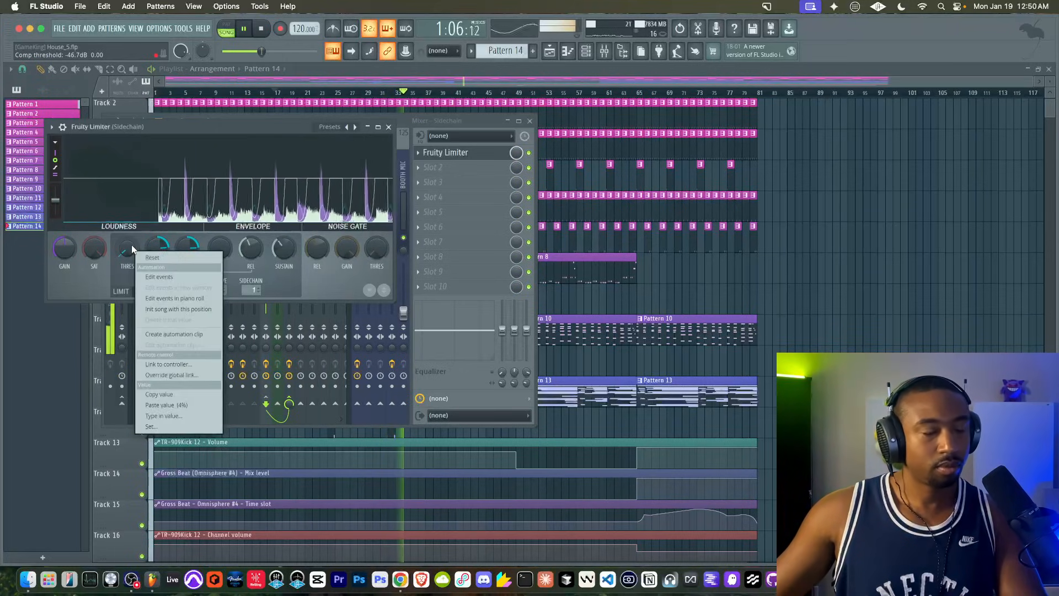
# - Adjust the knee and ratio of the Sidechain compressor and set its release time to about 251 ms
pyautogui.click(165, 249)
pyautogui.moveTo(164, 248); pyautogui.dragTo(164, 238)
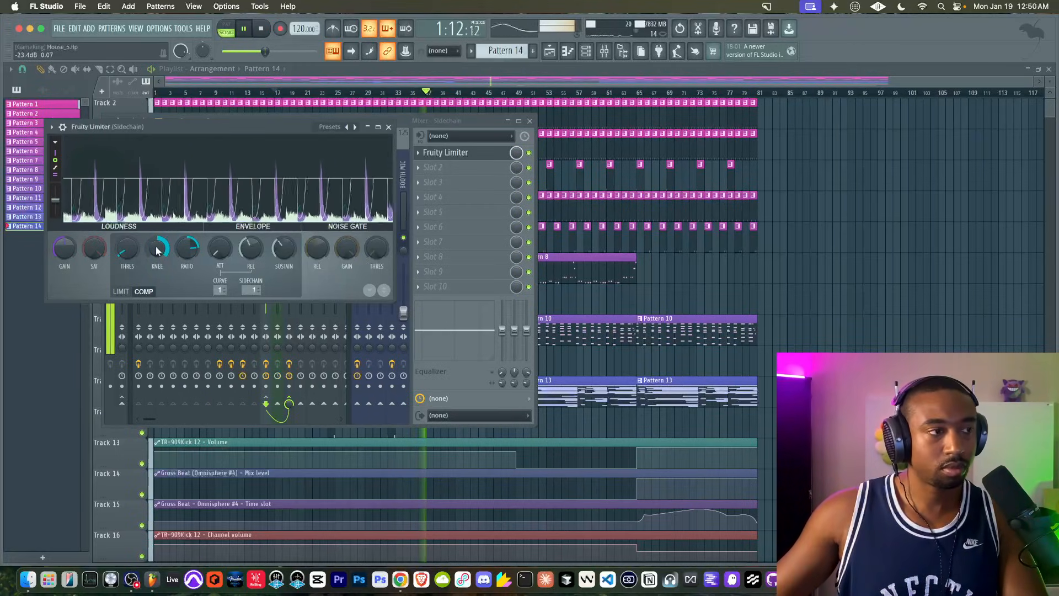
pyautogui.moveTo(158, 251); pyautogui.dragTo(157, 239)
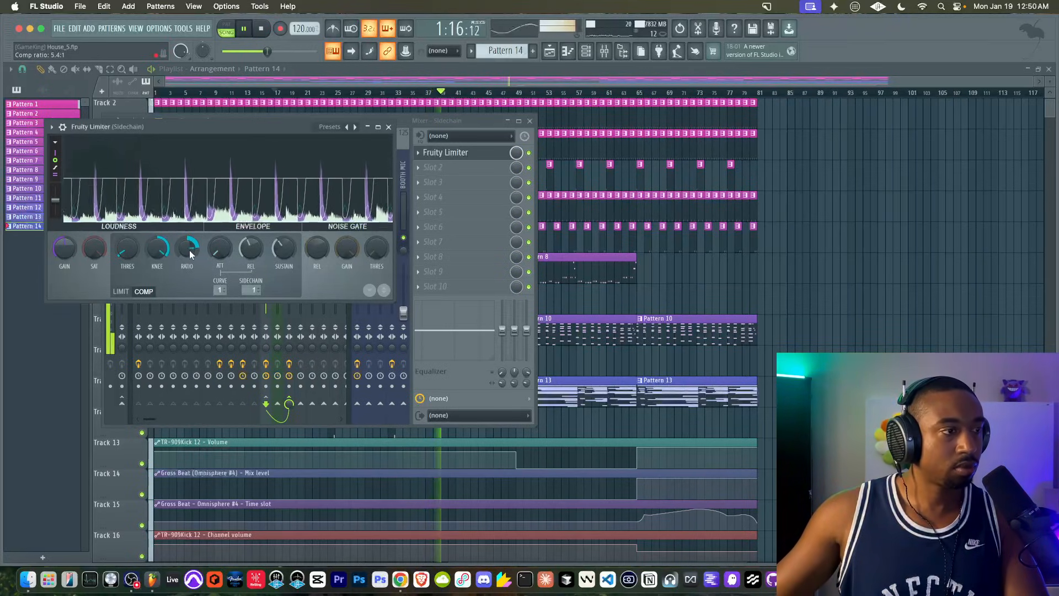
pyautogui.moveTo(186, 250); pyautogui.dragTo(187, 236)
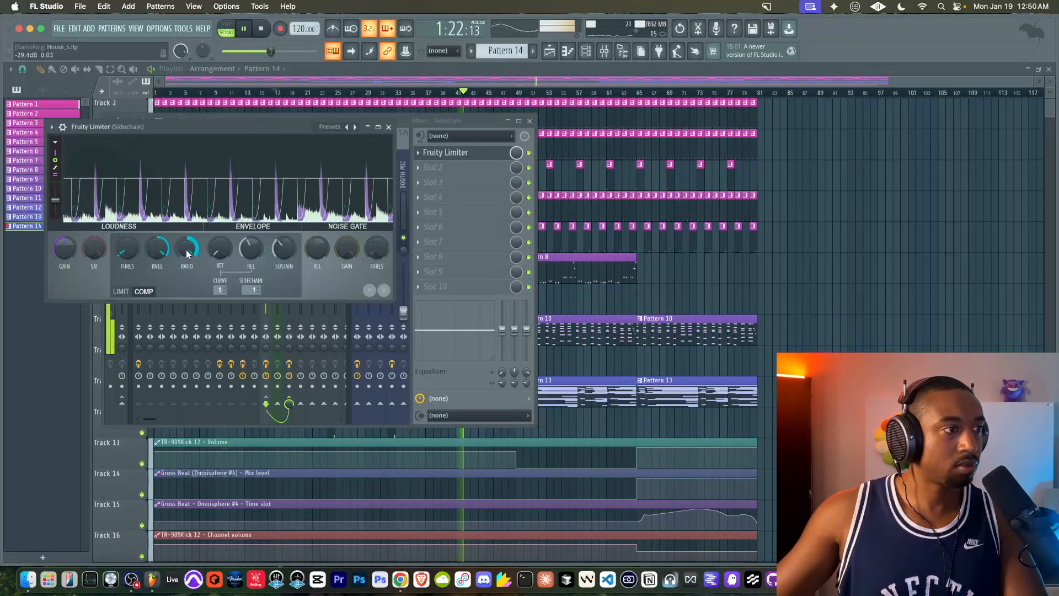
pyautogui.moveTo(157, 249); pyautogui.dragTo(157, 236)
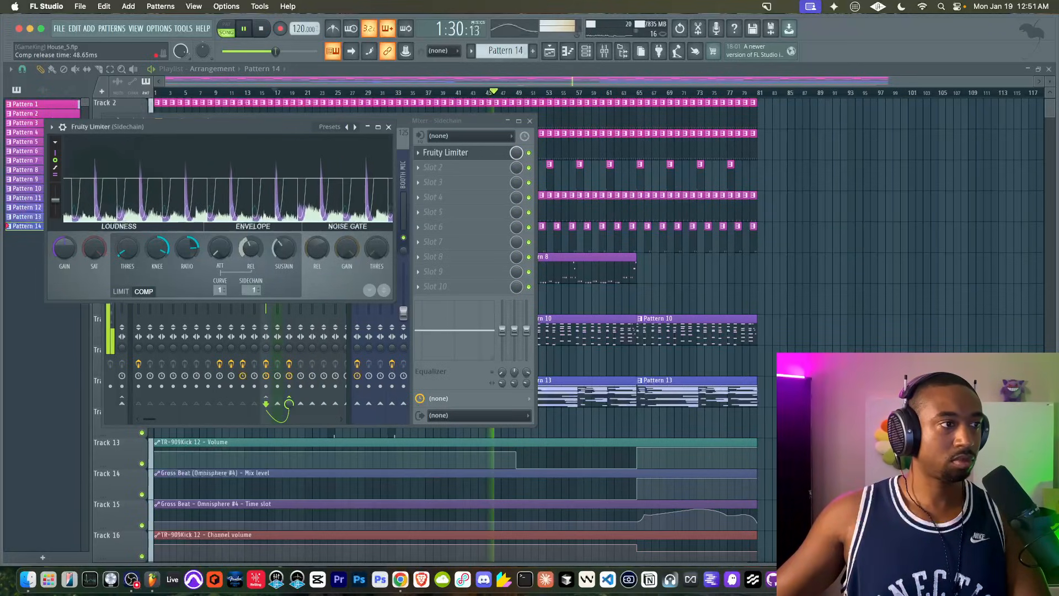
pyautogui.moveTo(251, 251)
pyautogui.mouseDown()
pyautogui.moveTo(250, 235)
pyautogui.moveTo(250, 250)
pyautogui.mouseUp()
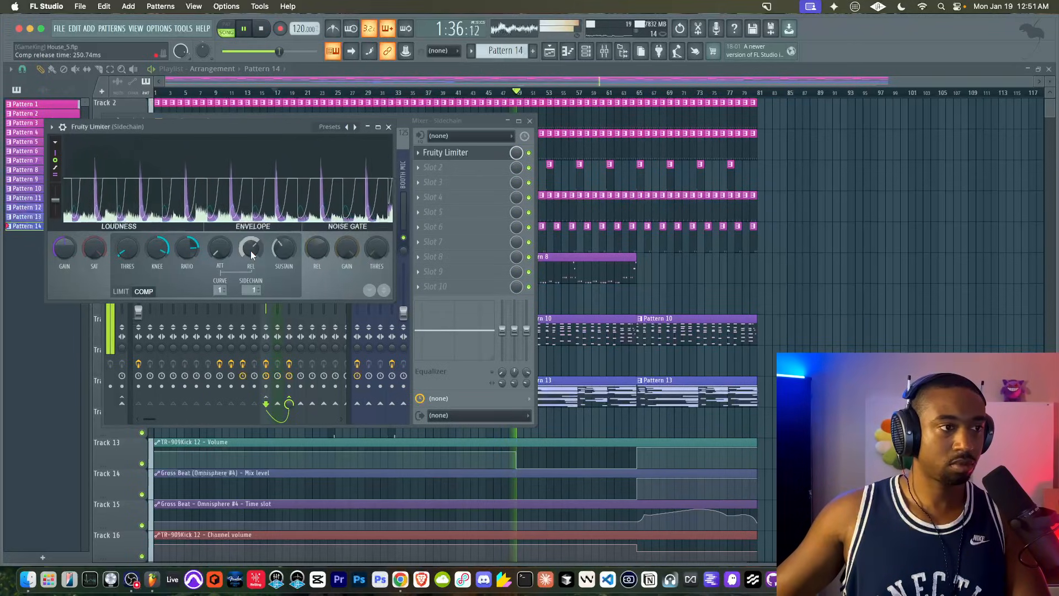
pyautogui.click(697, 262)
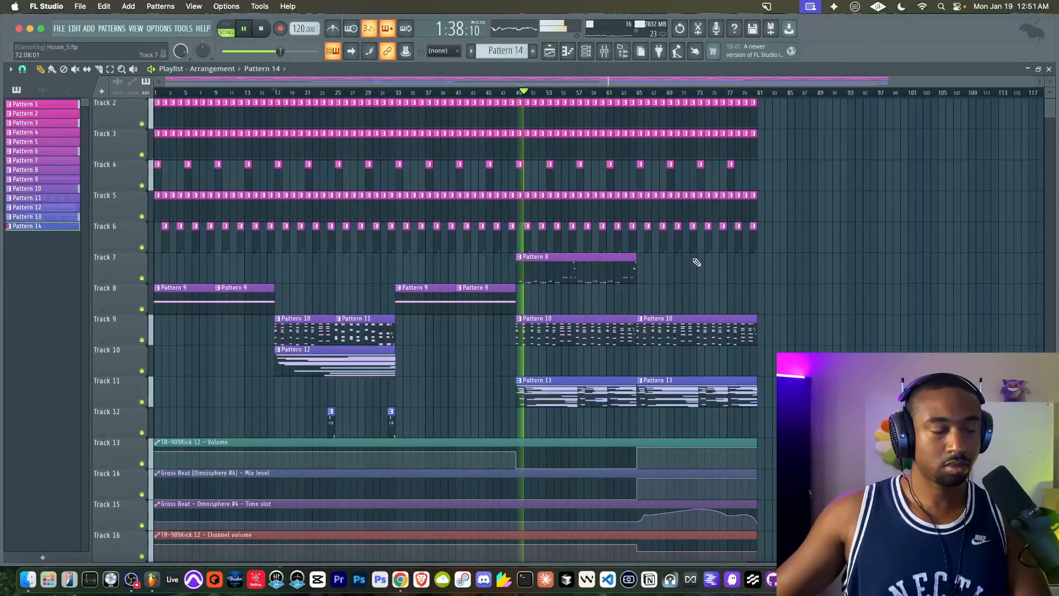
# - Reopen the Sidechain track's Fruity Limiter, check its sidechain input choices and limiter settings, and return to the playlist
pyautogui.click(607, 52)
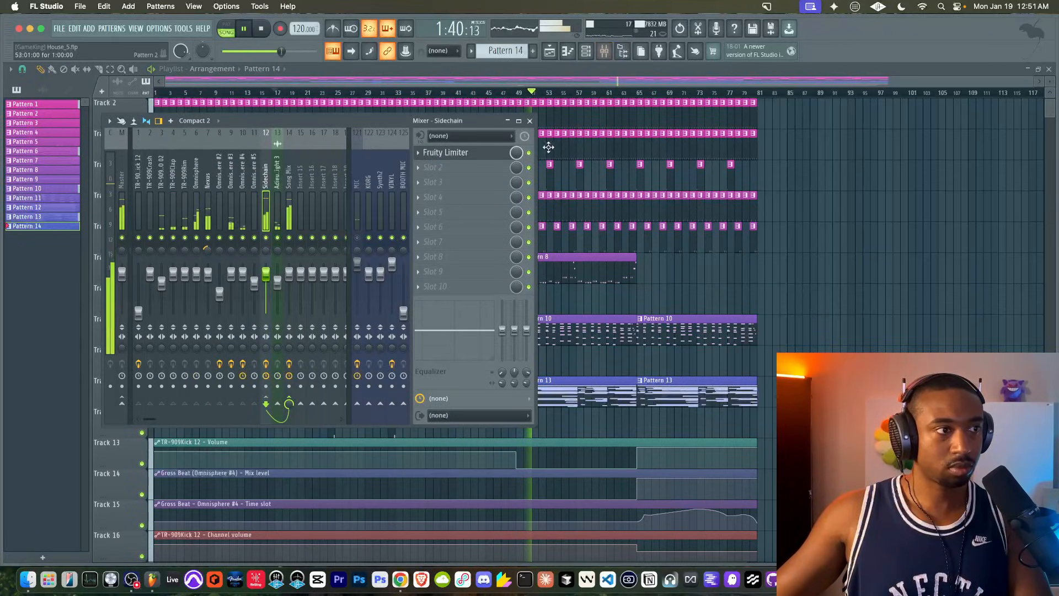
pyautogui.click(455, 153)
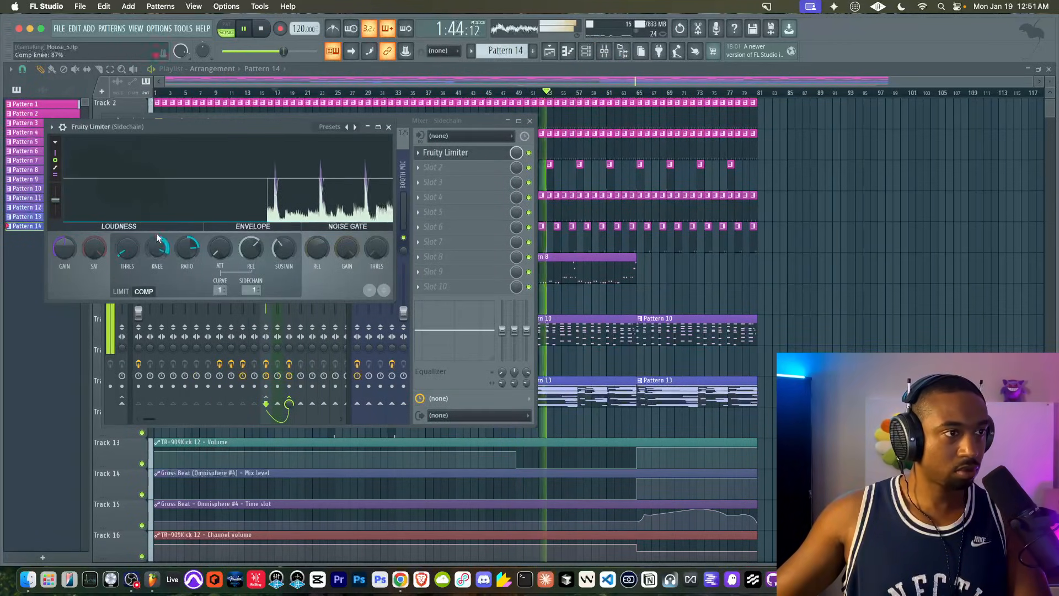
pyautogui.rightClick(251, 290)
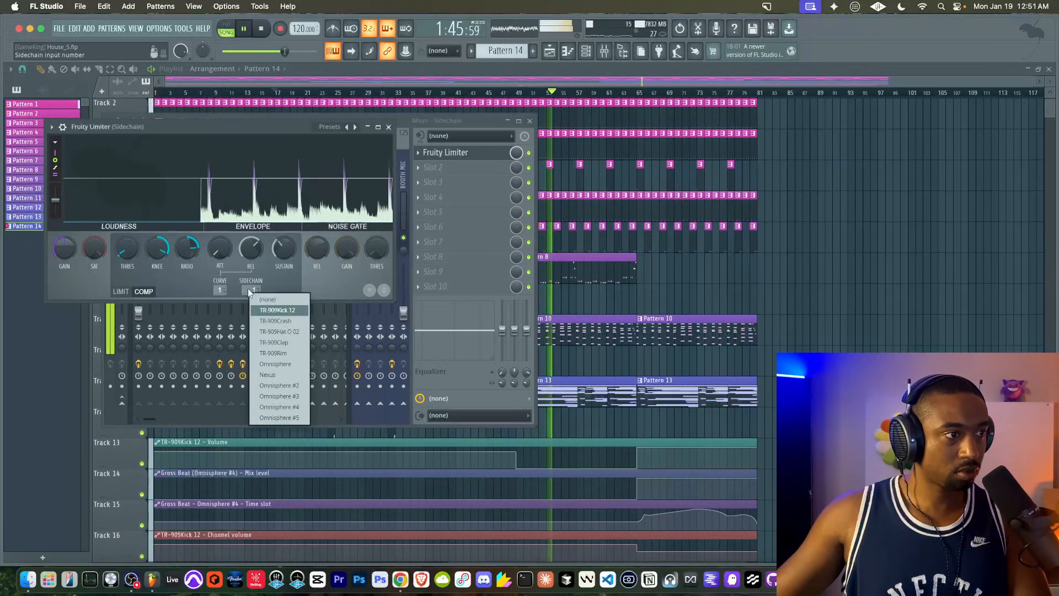
pyautogui.click(317, 292)
pyautogui.click(124, 291)
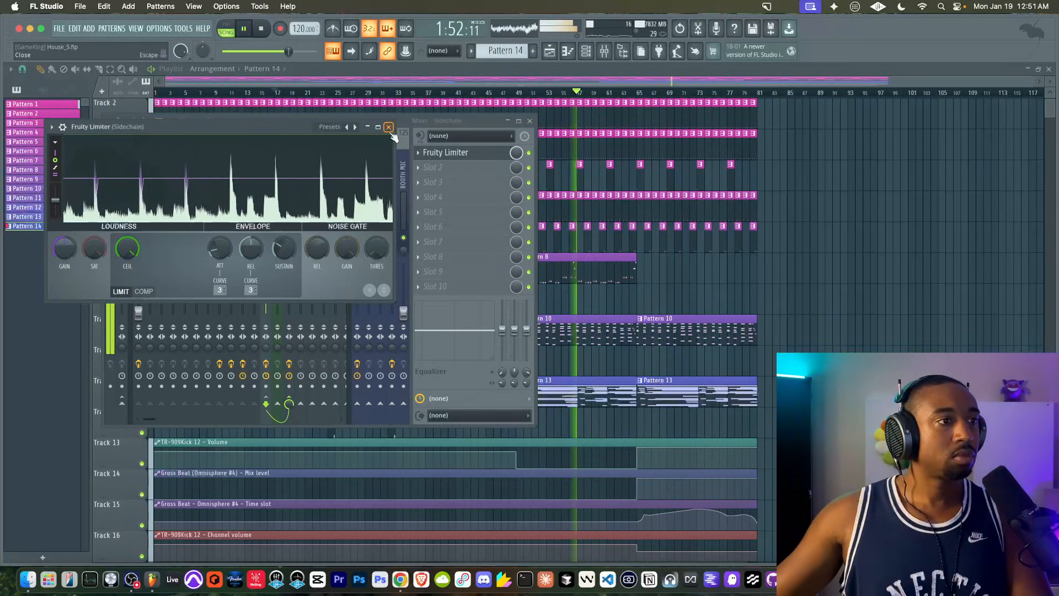
pyautogui.click(860, 304)
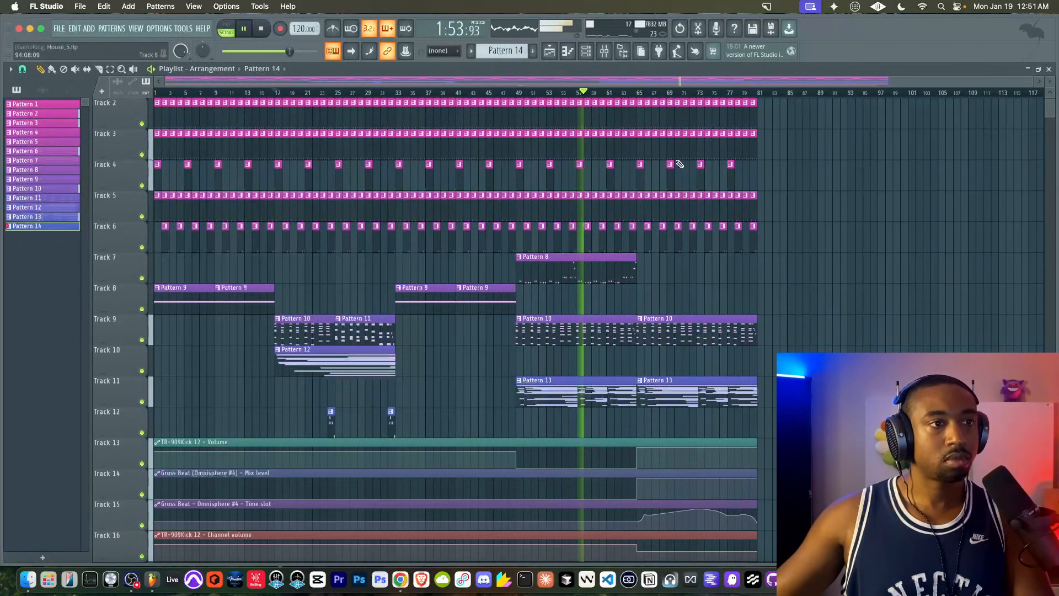
# - Compare the Sidechain and Song Mix tracks in the mixer while the song plays
pyautogui.click(604, 51)
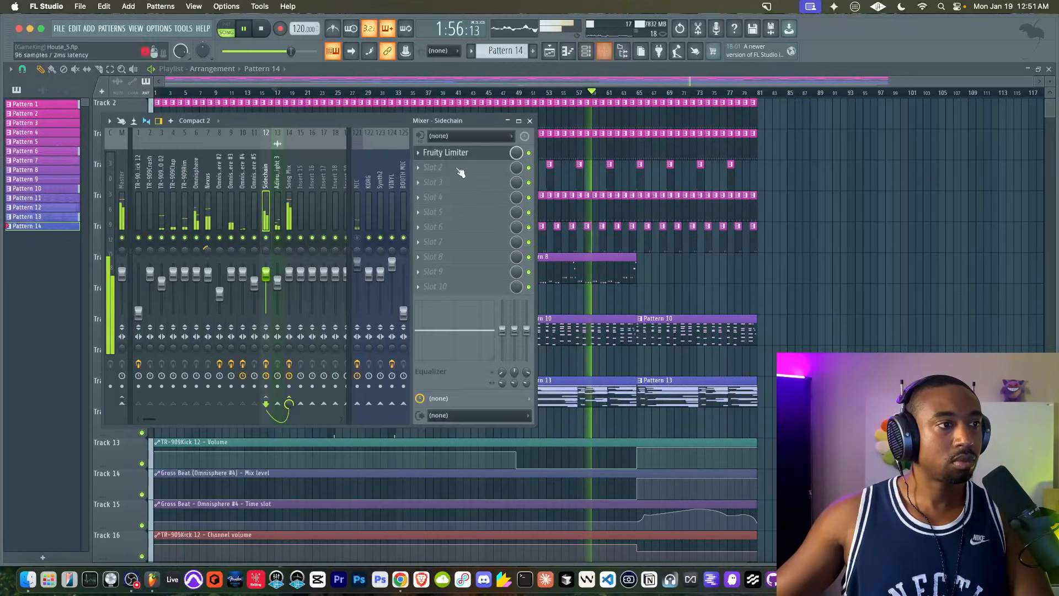
pyautogui.click(265, 209)
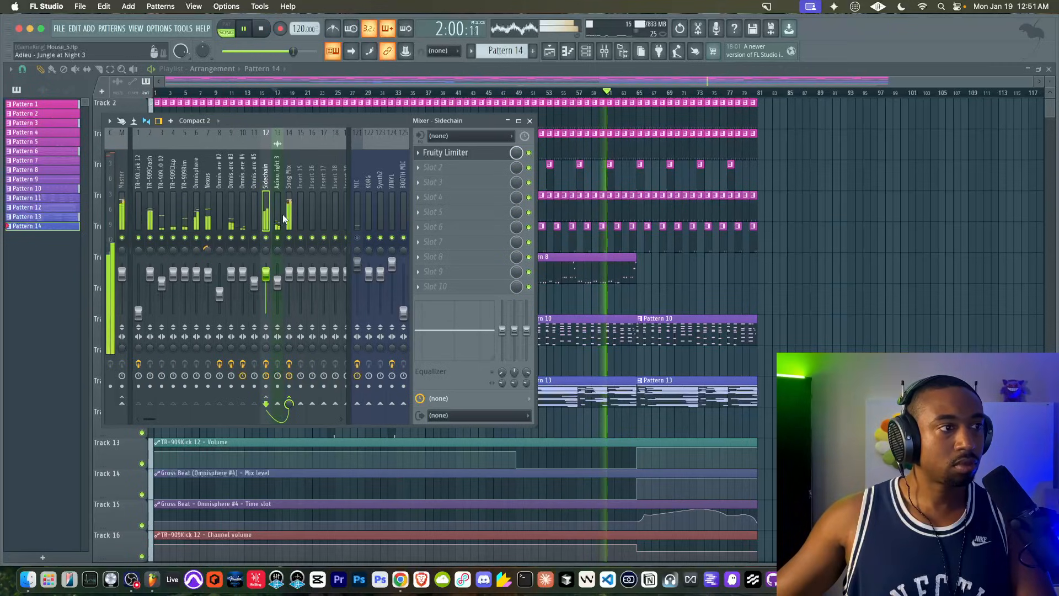
pyautogui.click(289, 218)
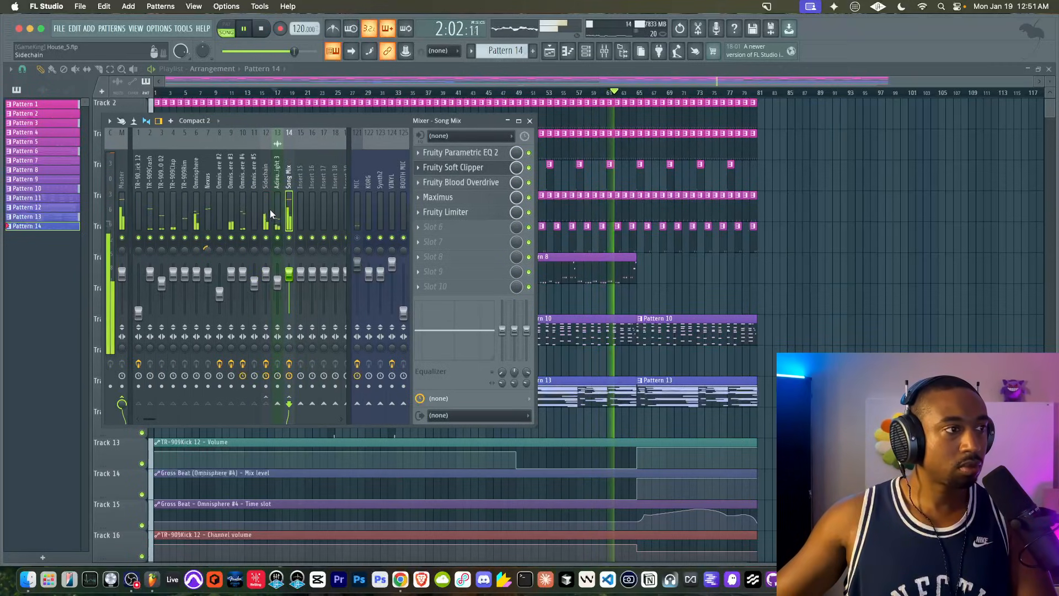
# - Try lowering the TR-909Clap mixer track to about 91% volume, reset it to 100% and return to the playlist
pyautogui.click(174, 283)
pyautogui.moveTo(173, 283); pyautogui.dragTo(172, 276)
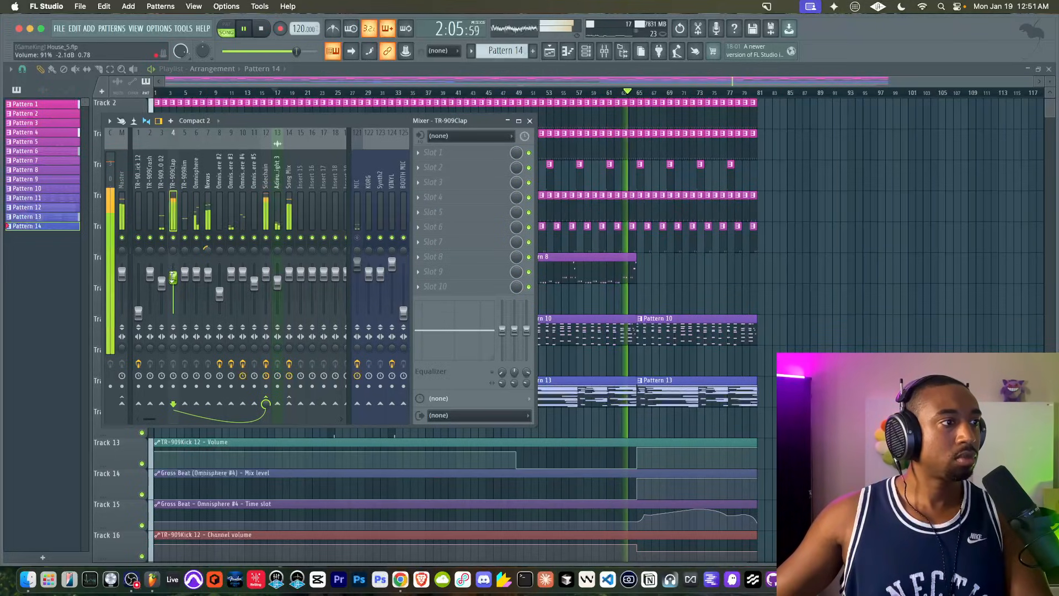
pyautogui.rightClick(172, 277)
pyautogui.click(179, 284)
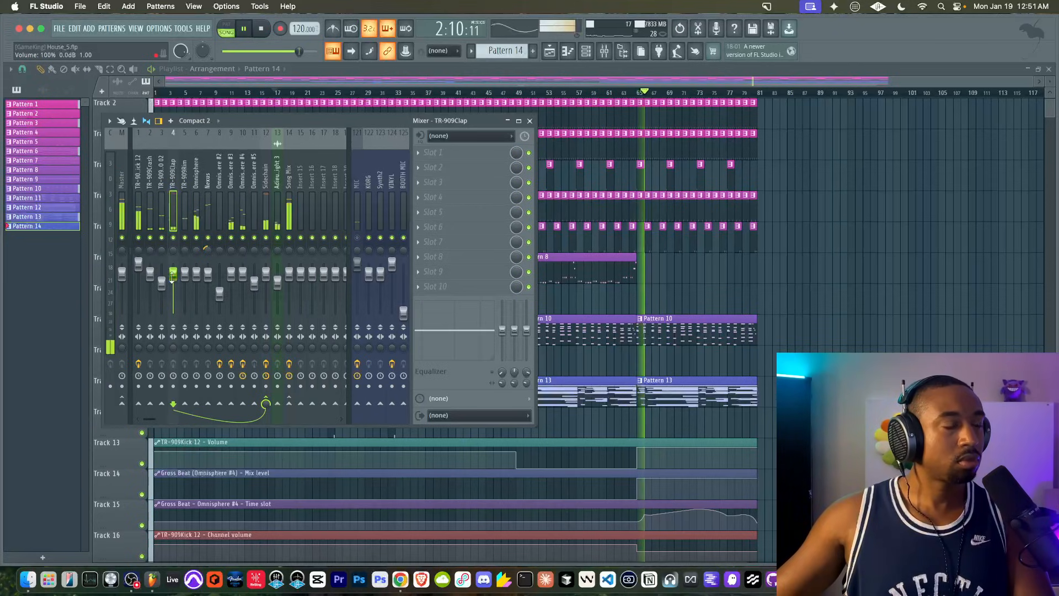
pyautogui.rightClick(832, 283)
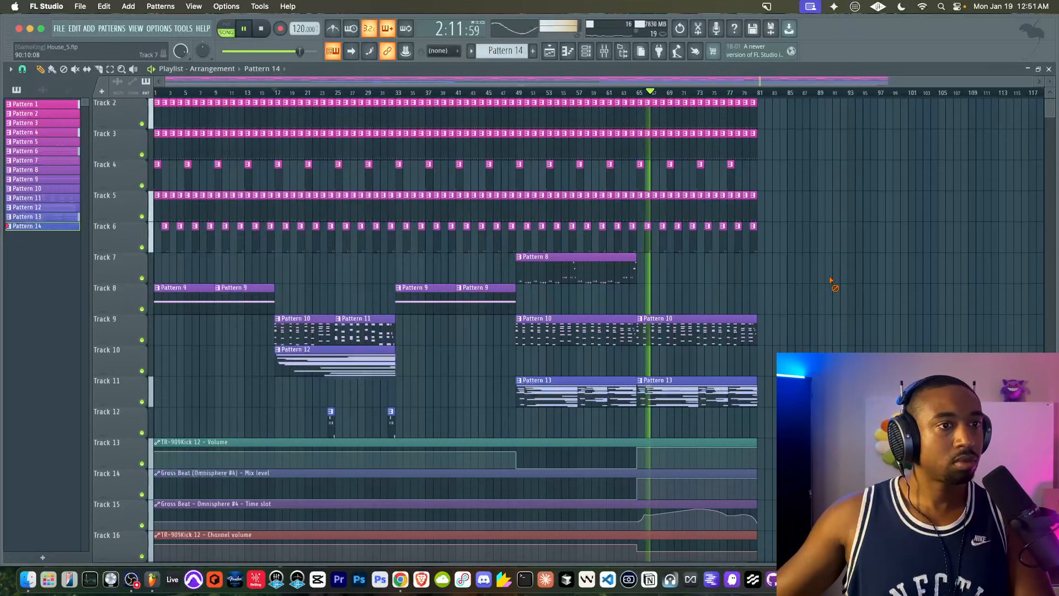
# - Look over the channel rack and return to the playlist arrangement
pyautogui.click(585, 51)
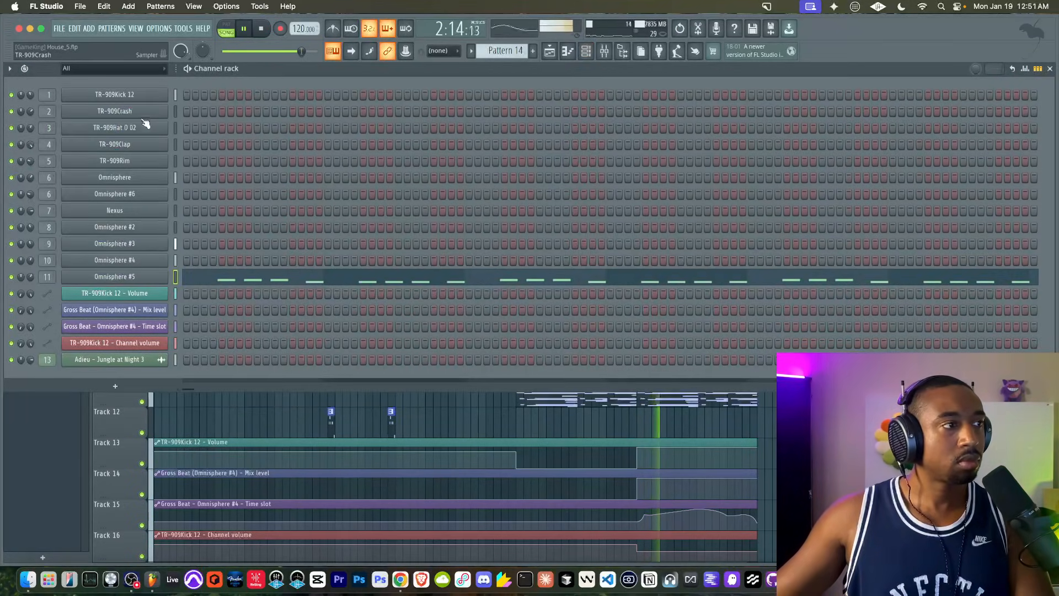
pyautogui.rightClick(946, 453)
pyautogui.scroll(2, 767, 264)
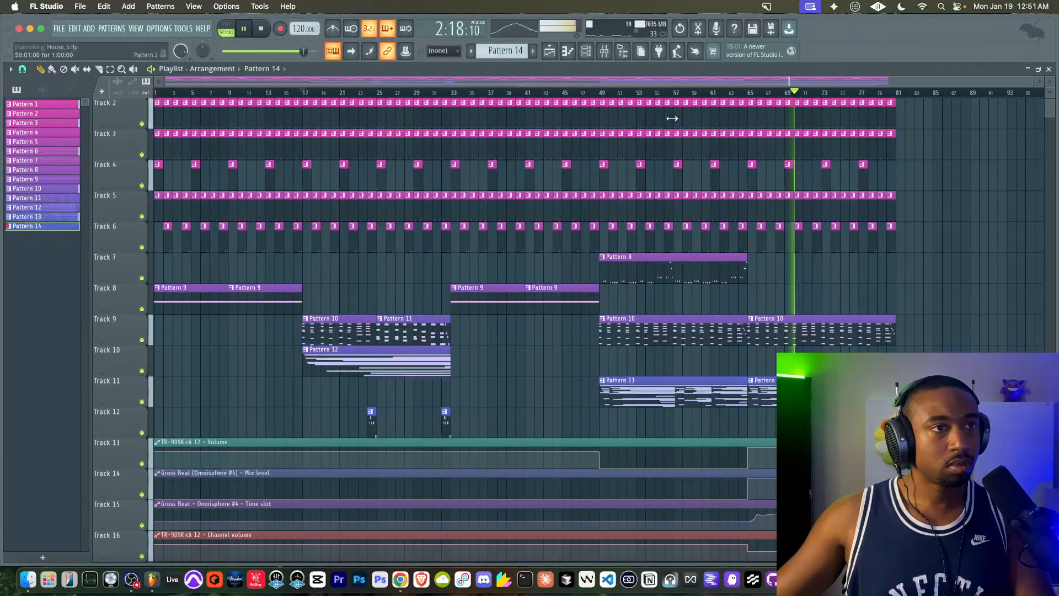
# - Raise the main level of the Song Mix track's Fruity Parametric EQ 2 to about 7.4 dB
pyautogui.click(603, 52)
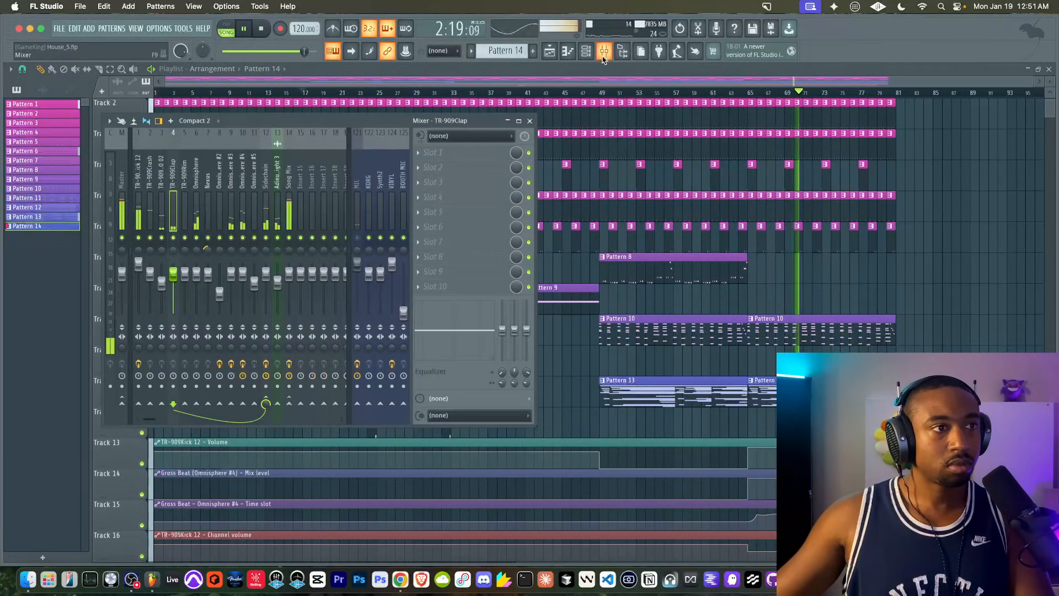
pyautogui.click(289, 202)
pyautogui.click(471, 168)
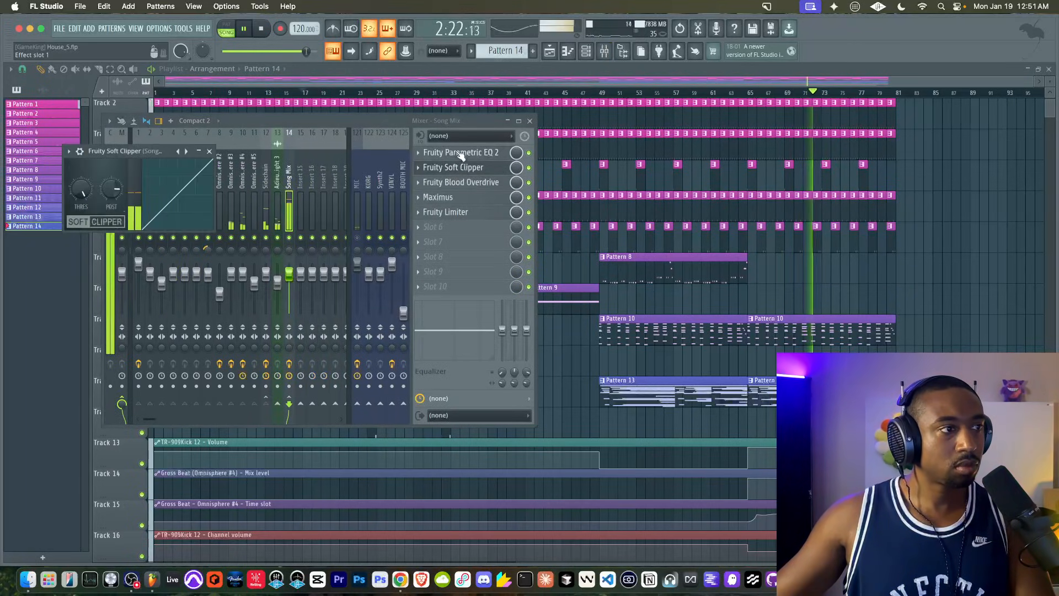
pyautogui.click(461, 152)
pyautogui.moveTo(372, 246); pyautogui.dragTo(372, 230)
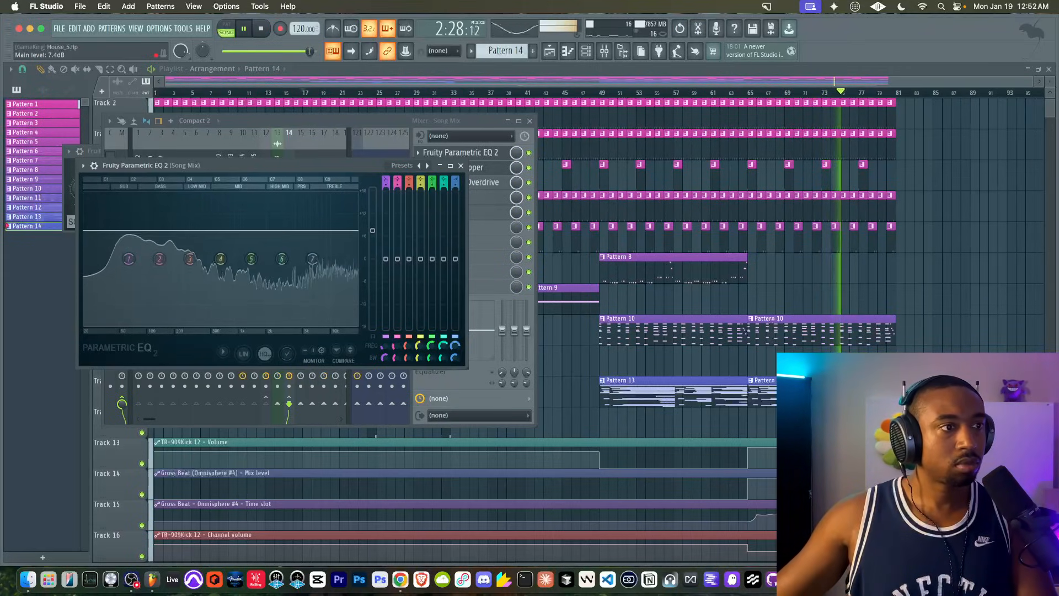
pyautogui.click(461, 166)
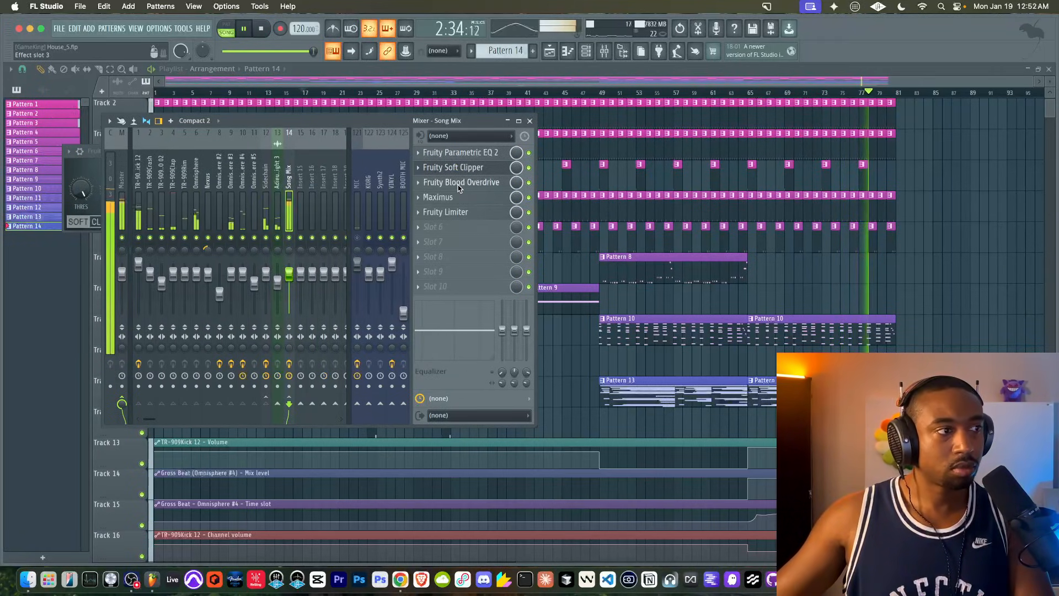
# - Examine the Fruity Blood Overdrive and Maximus settings on the Song Mix track, including Maximus's low band
pyautogui.click(459, 183)
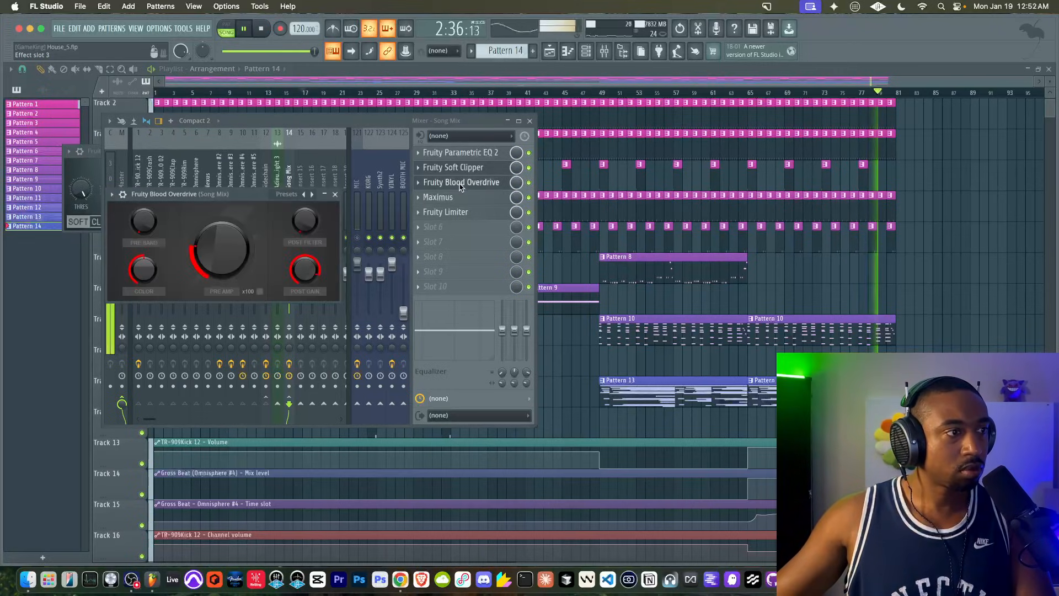
pyautogui.click(441, 197)
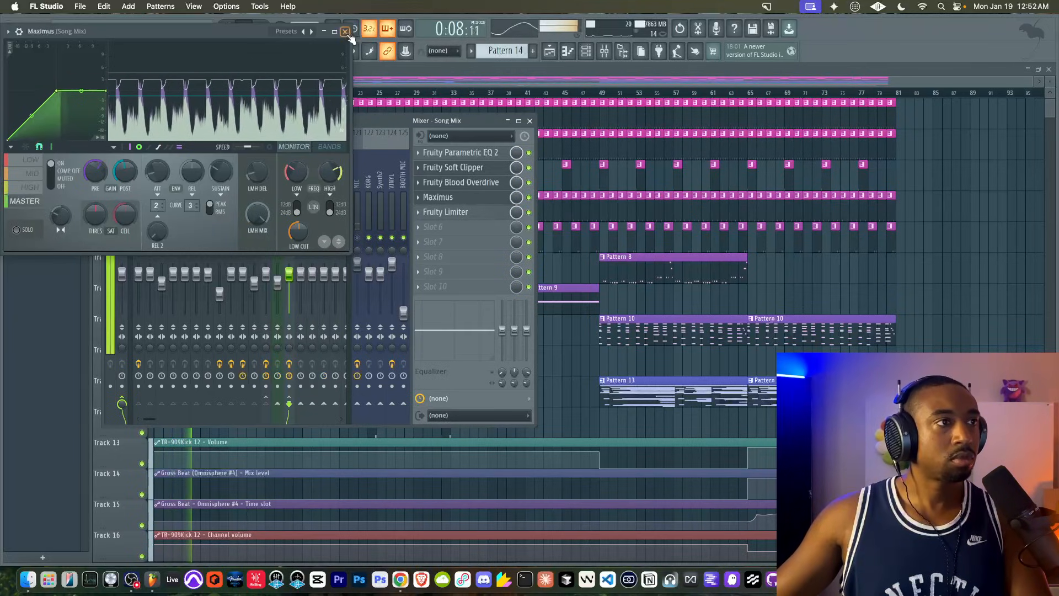
pyautogui.click(345, 31)
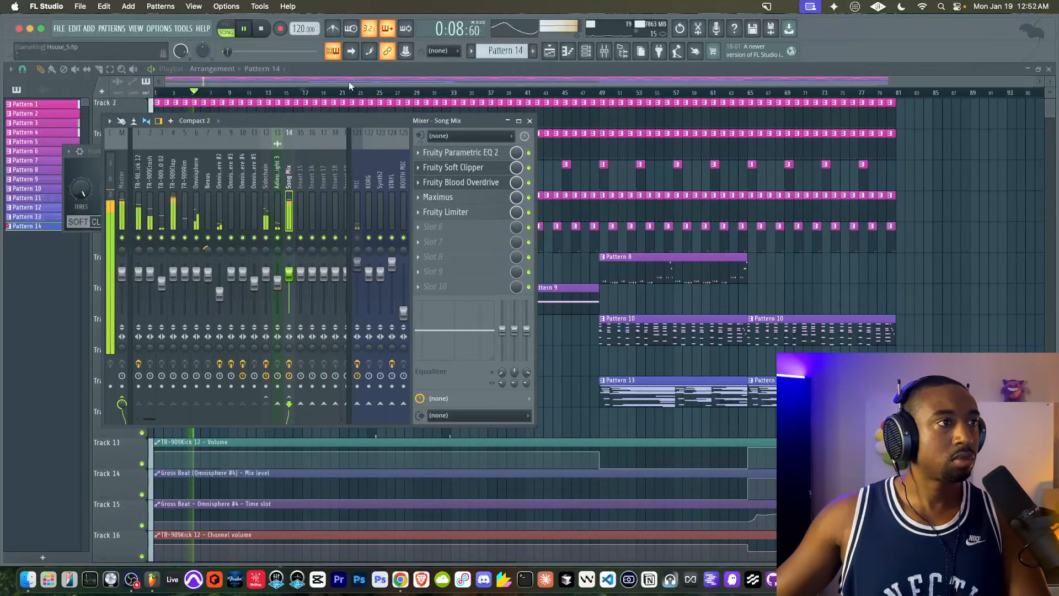
pyautogui.click(457, 200)
pyautogui.click(32, 159)
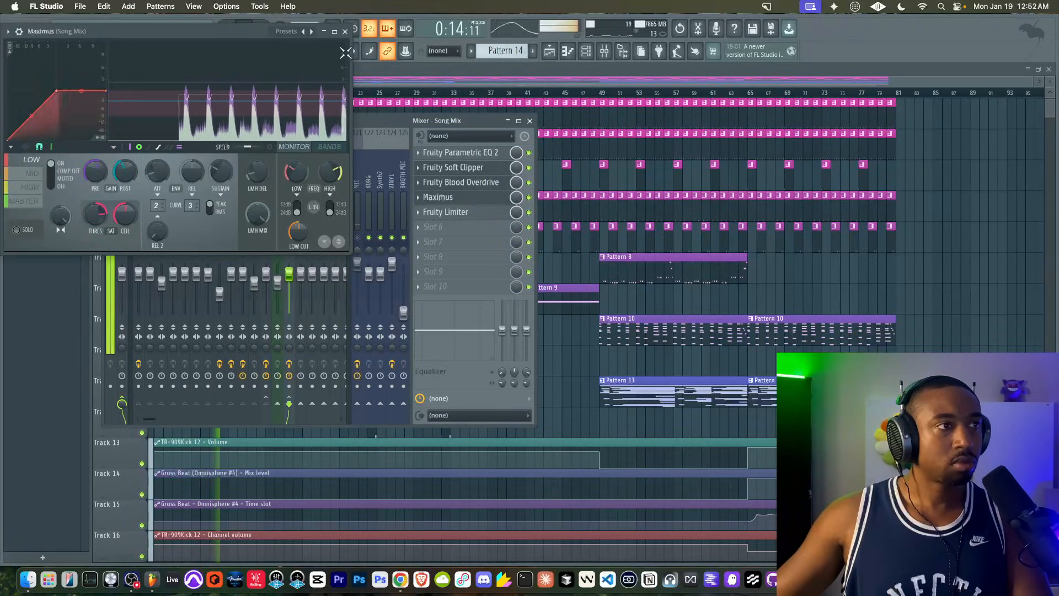
# - Close the Maximus effect, check the TR-909Kick 12 track's effects in the mixer and return to the playlist
pyautogui.click(345, 32)
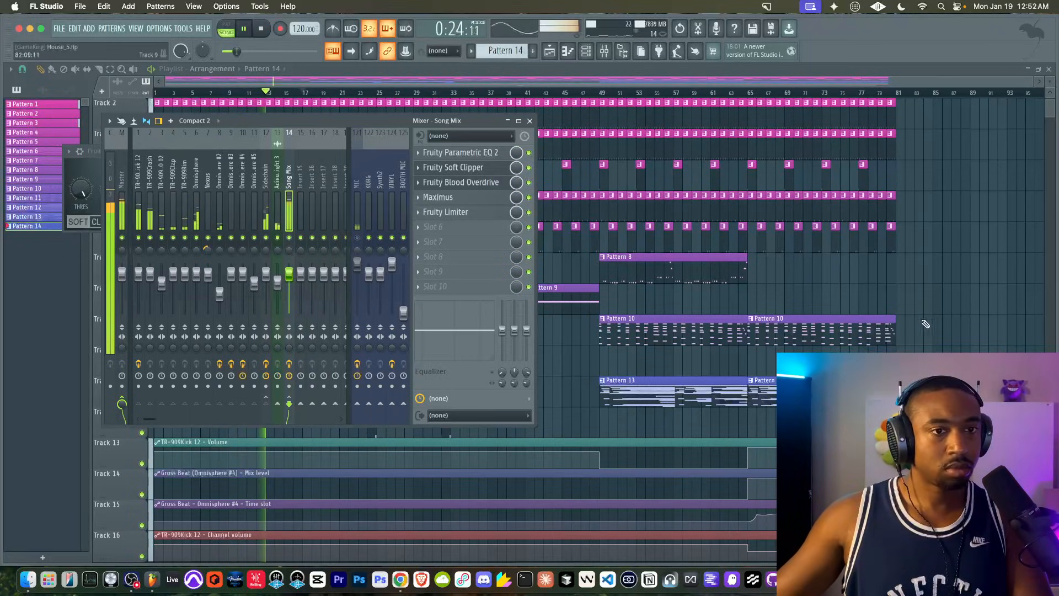
pyautogui.rightClick(944, 317)
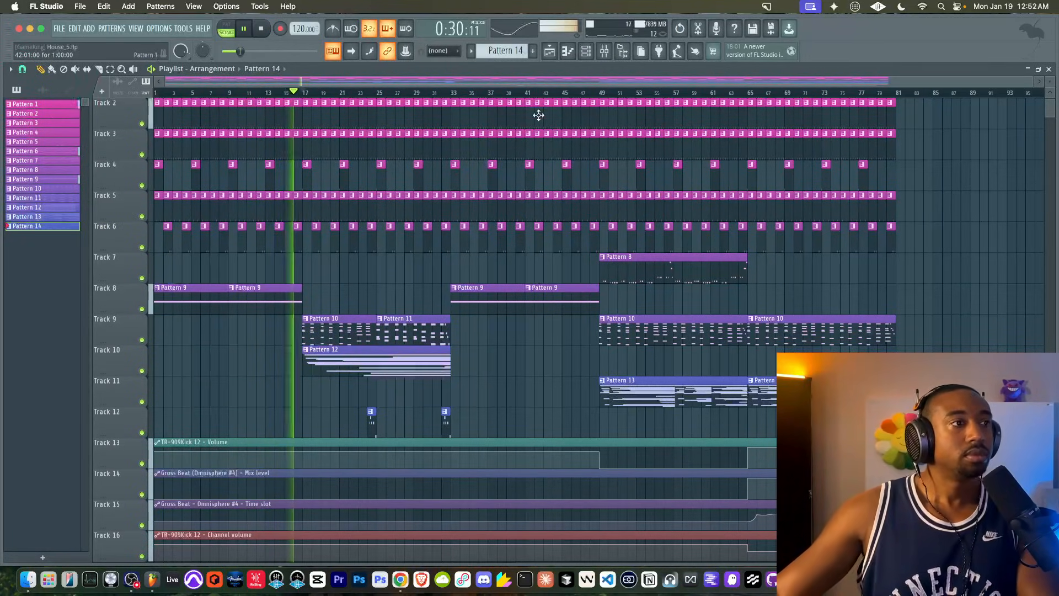
pyautogui.click(605, 52)
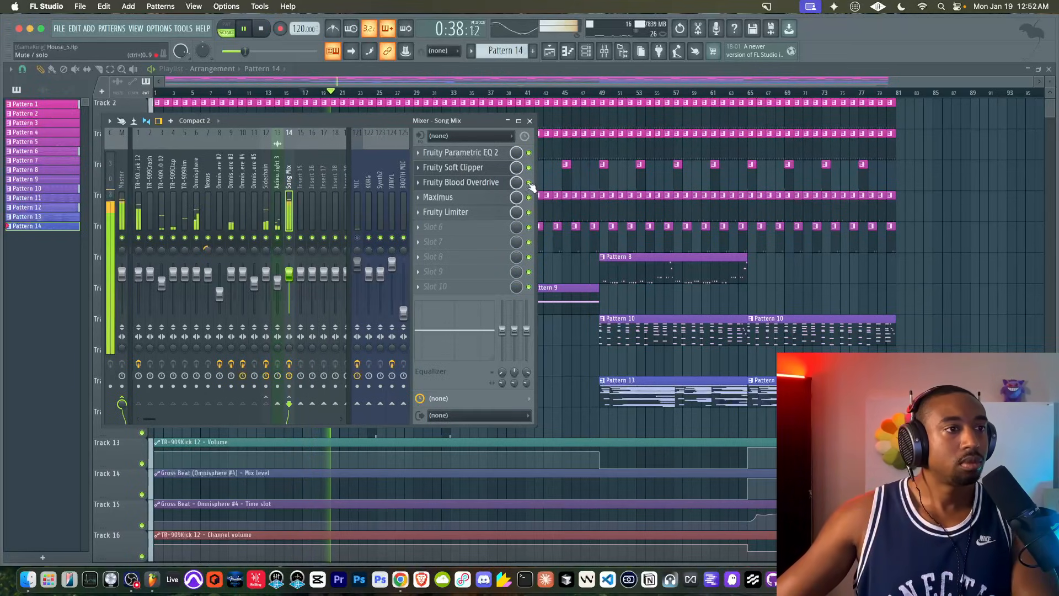
pyautogui.click(139, 182)
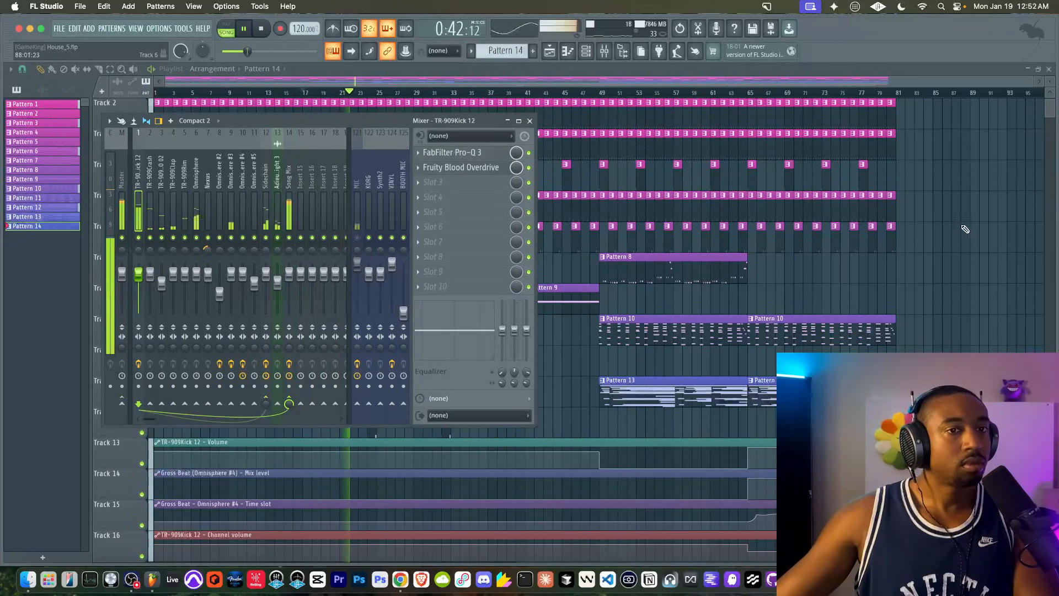
pyautogui.press('F9')
# - Try resetting the quick fade-out of the TR-909Kick 12 sample and undo the reset
pyautogui.press('F6')
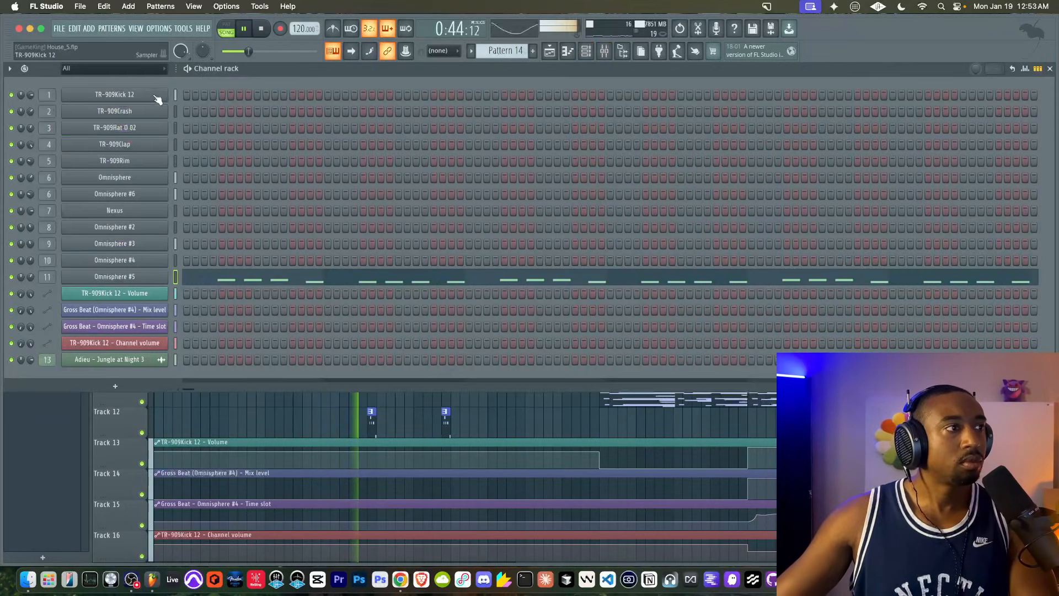
pyautogui.click(157, 95)
pyautogui.rightClick(279, 271)
pyautogui.click(289, 276)
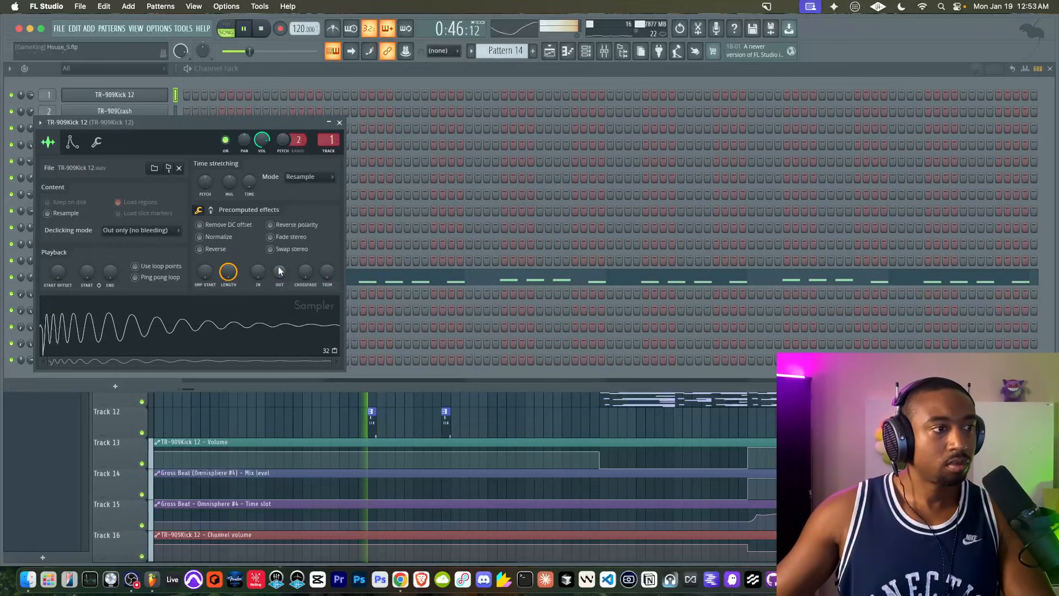
pyautogui.press('super+z')
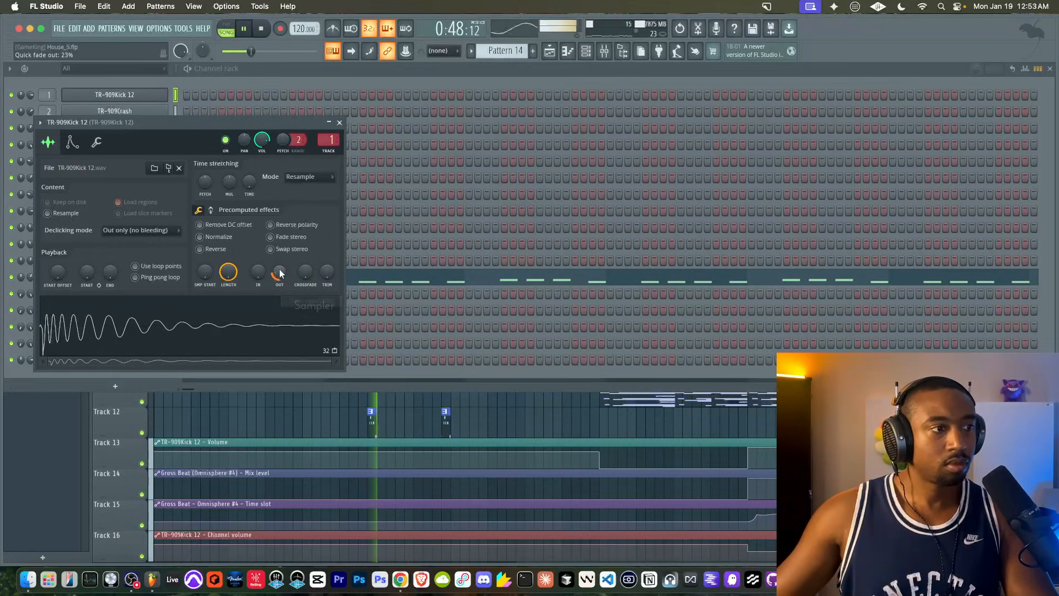
pyautogui.click(943, 398)
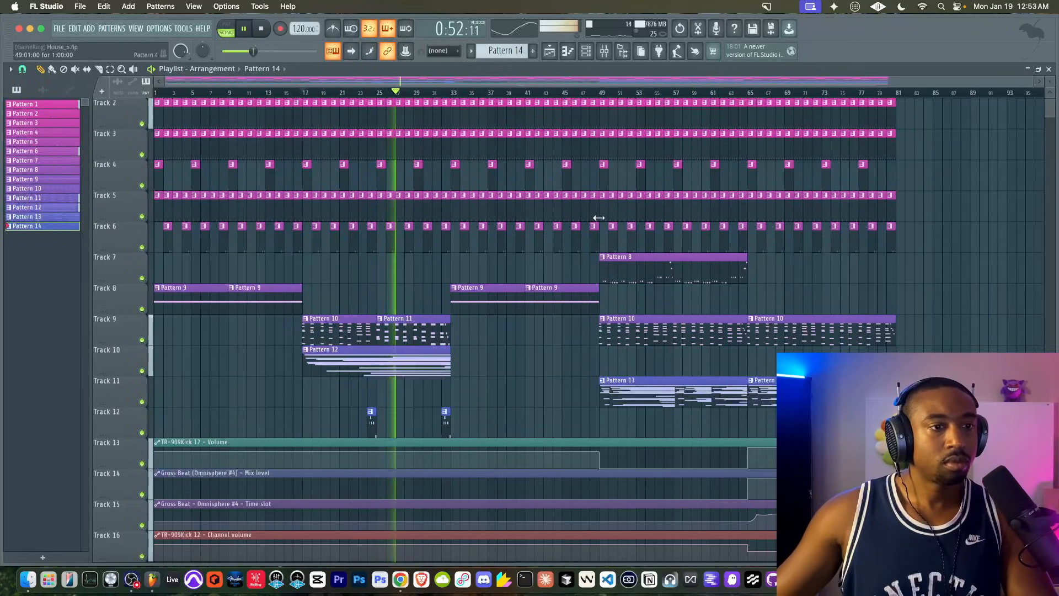
# - Save the project while the arrangement plays
pyautogui.scroll(-3, 591, 220)
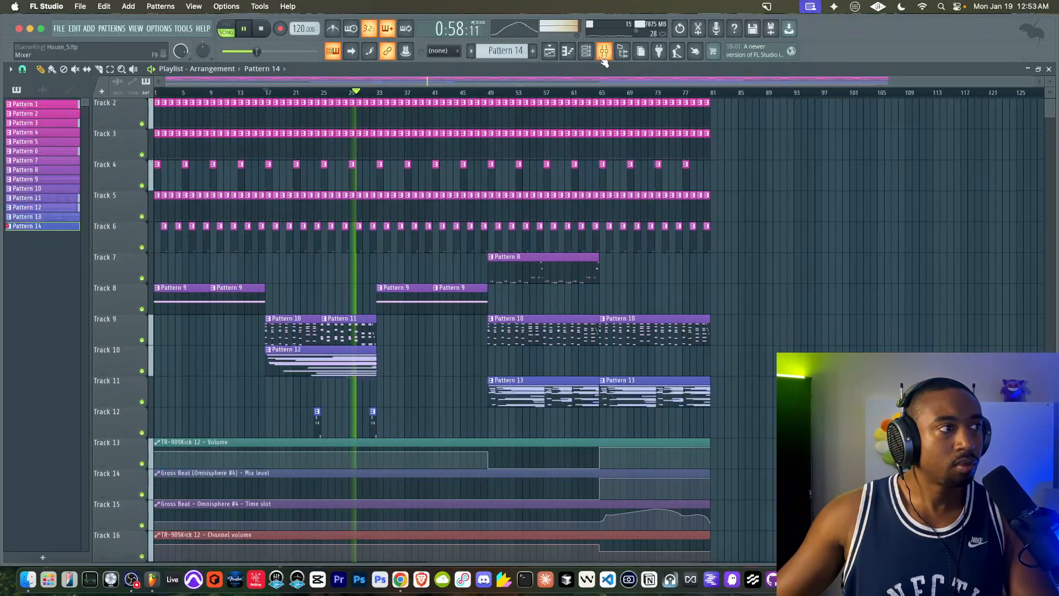
pyautogui.press('super+s')
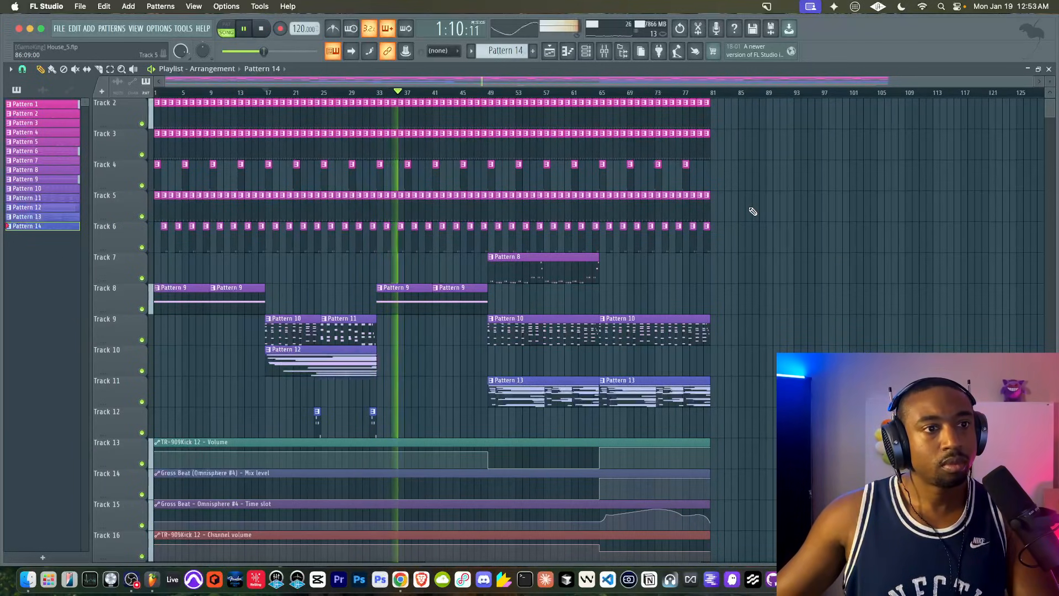
pyautogui.press('super+s')
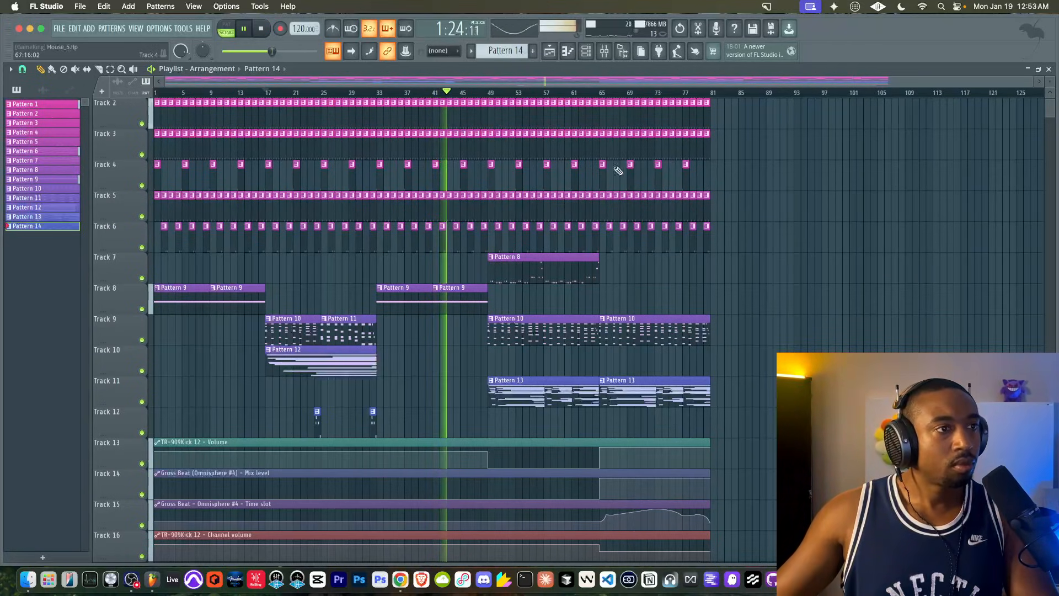
pyautogui.scroll(1, 595, 193)
pyautogui.scroll(-7, 598, 214)
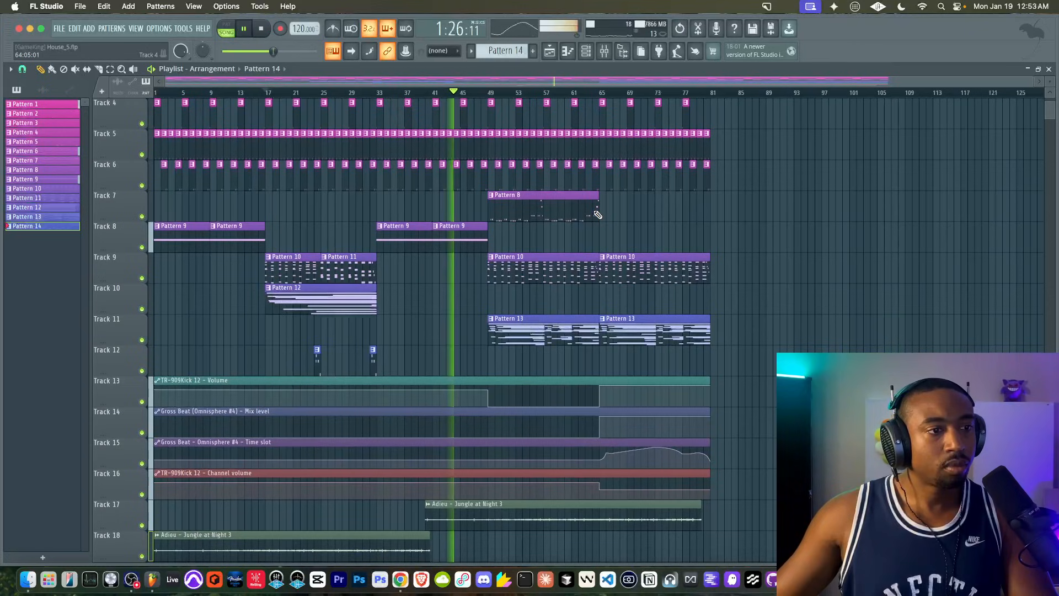
pyautogui.scroll(7, 597, 215)
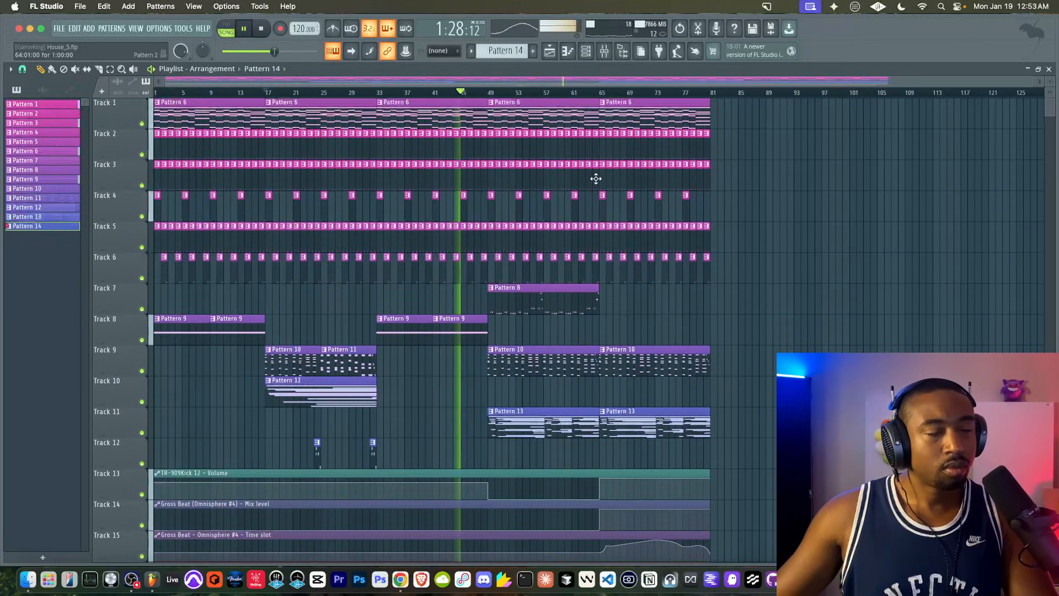
pyautogui.press('F9')
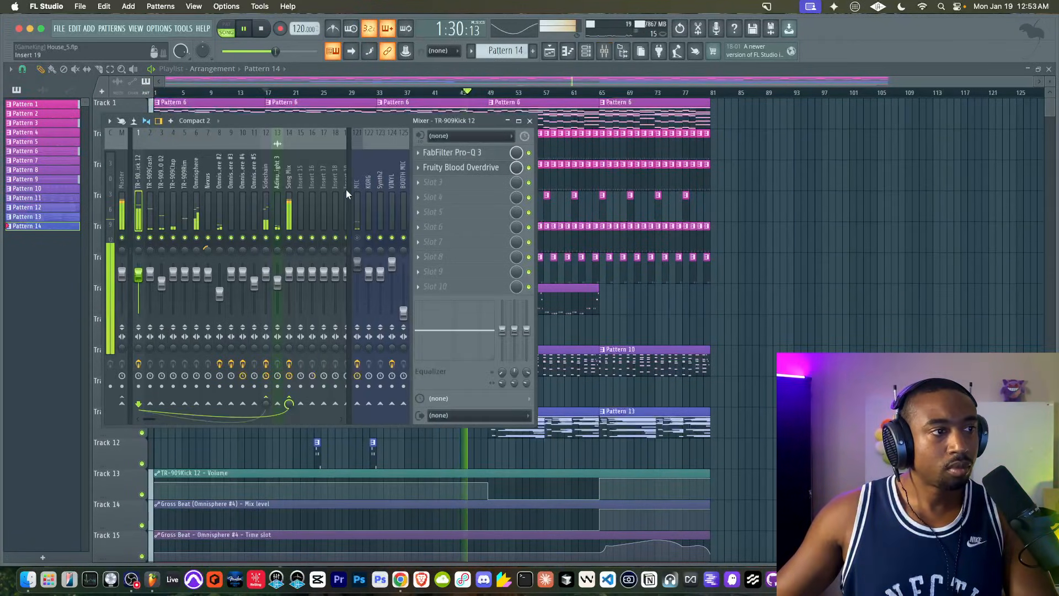
pyautogui.press('F9')
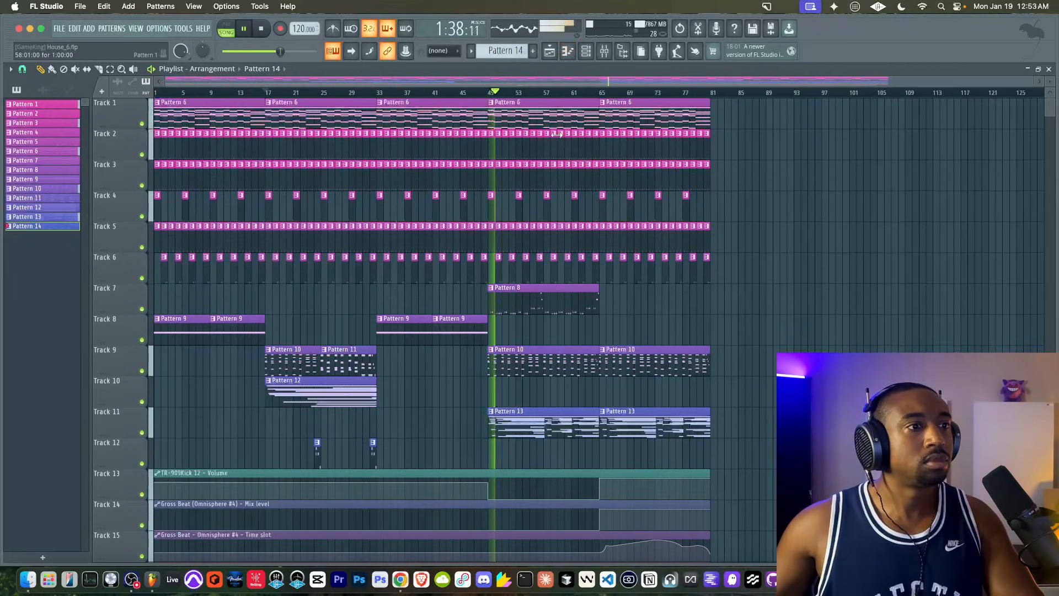
# - Select the Song Mix mixer track, toggle the mute of the MIC track and stop playback
pyautogui.click(602, 54)
pyautogui.click(287, 189)
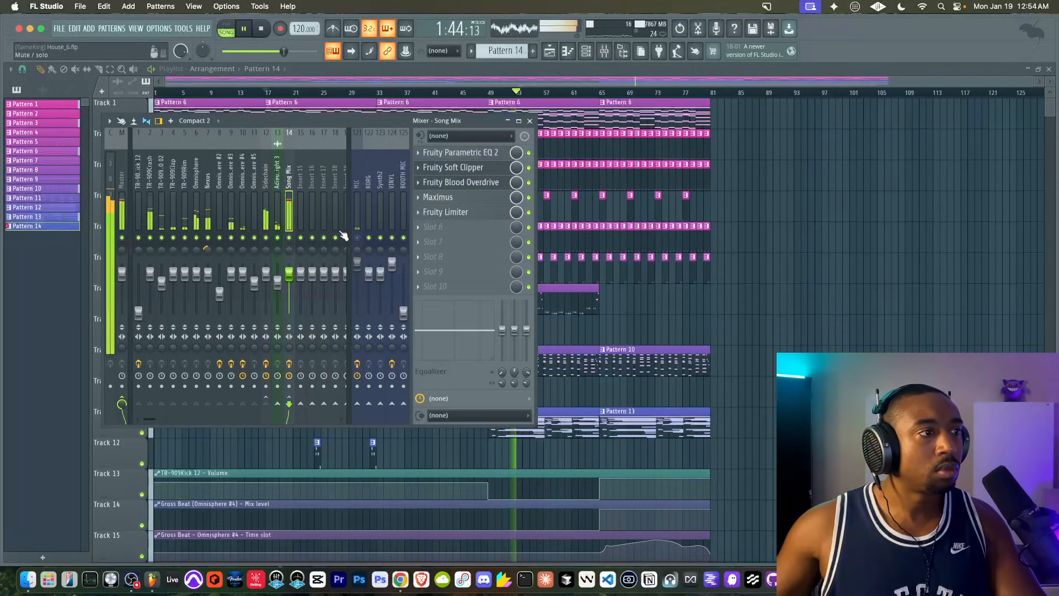
pyautogui.click(357, 239)
pyautogui.press('space')
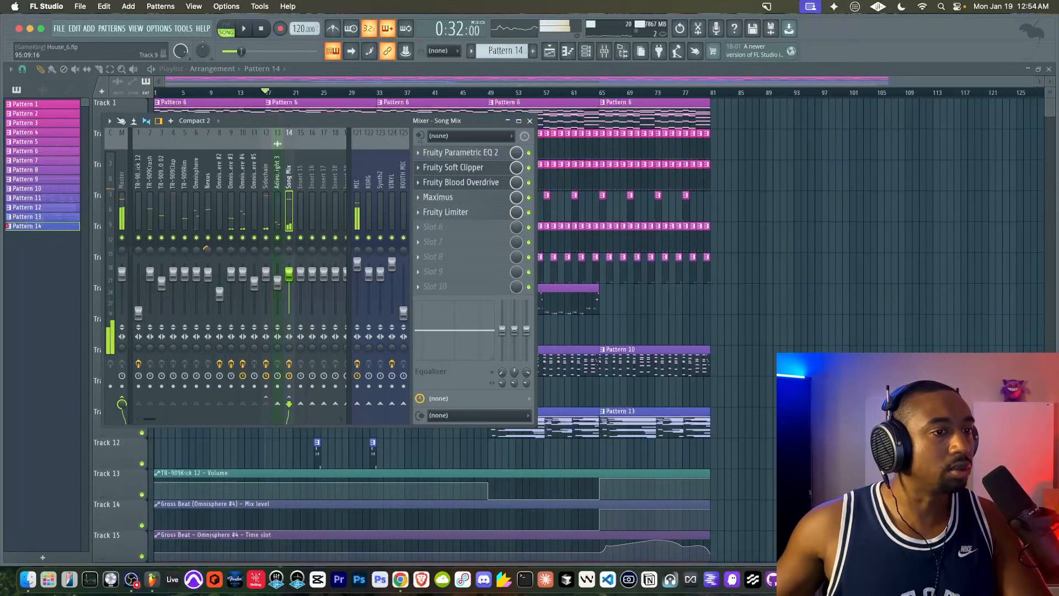
pyautogui.rightClick(812, 364)
pyautogui.click(601, 55)
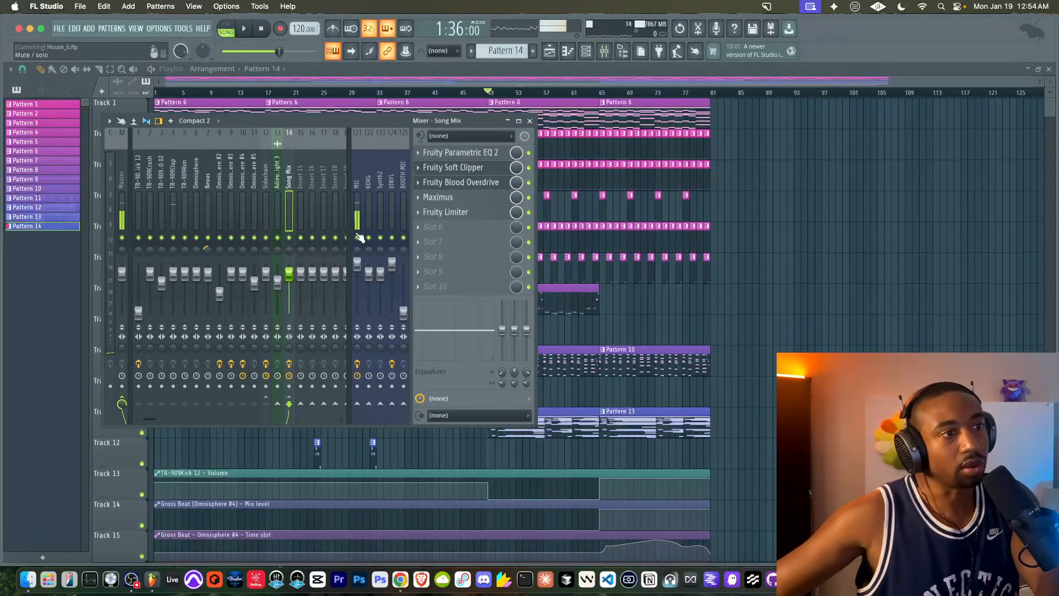
# - Create an automation clip for the main level of the Song Mix track's Fruity Parametric EQ 2
pyautogui.press('space')
pyautogui.rightClick(762, 266)
pyautogui.click(603, 52)
pyautogui.click(477, 160)
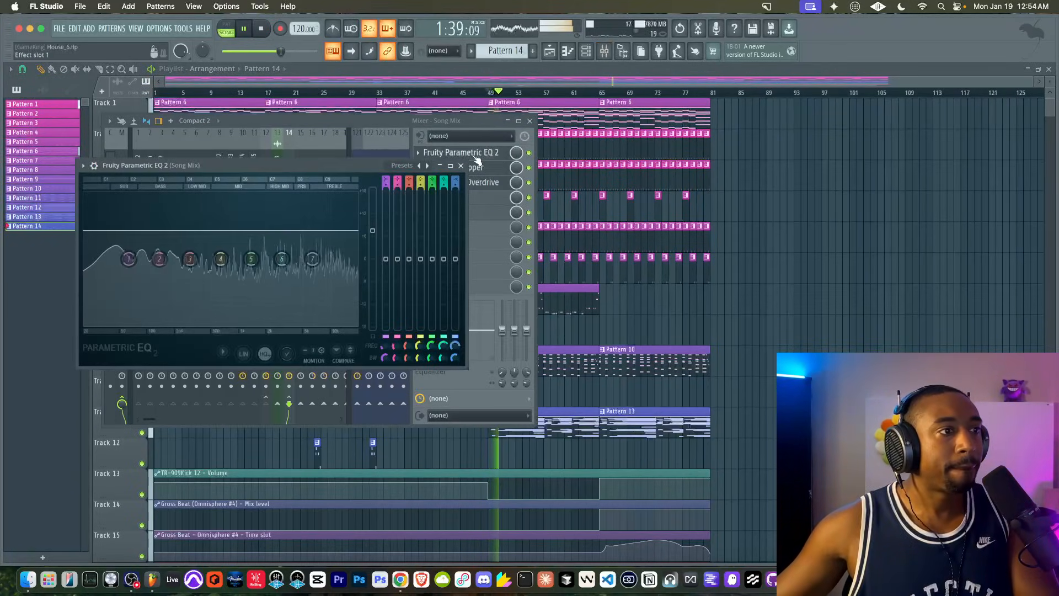
pyautogui.rightClick(372, 231)
pyautogui.click(412, 310)
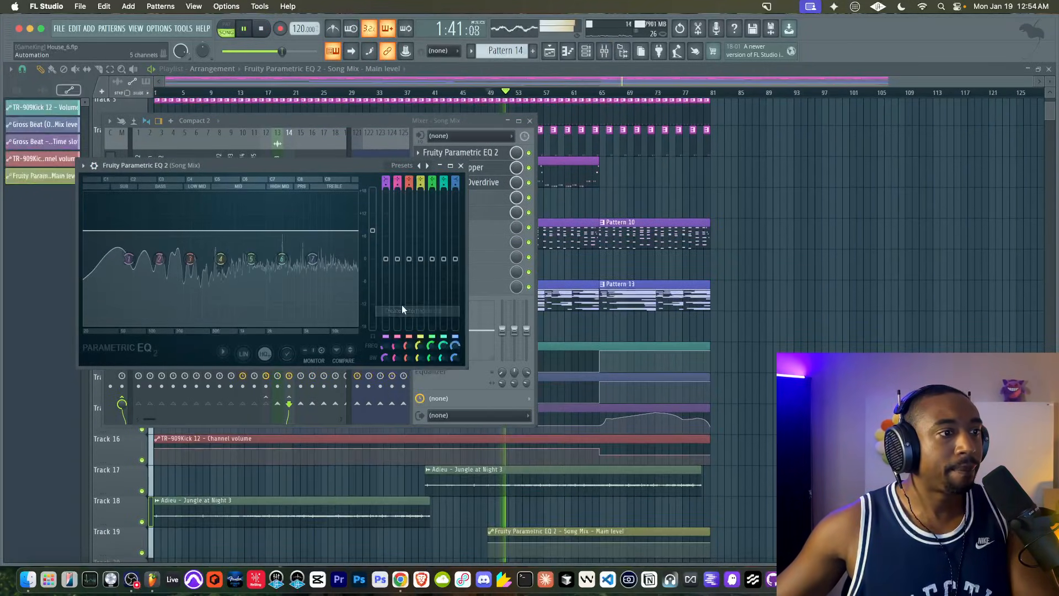
# - Move the Main level automation clip to bar 1 of Track 19, extend it to 78 bars and stop playback
pyautogui.moveTo(557, 435); pyautogui.dragTo(158, 452)
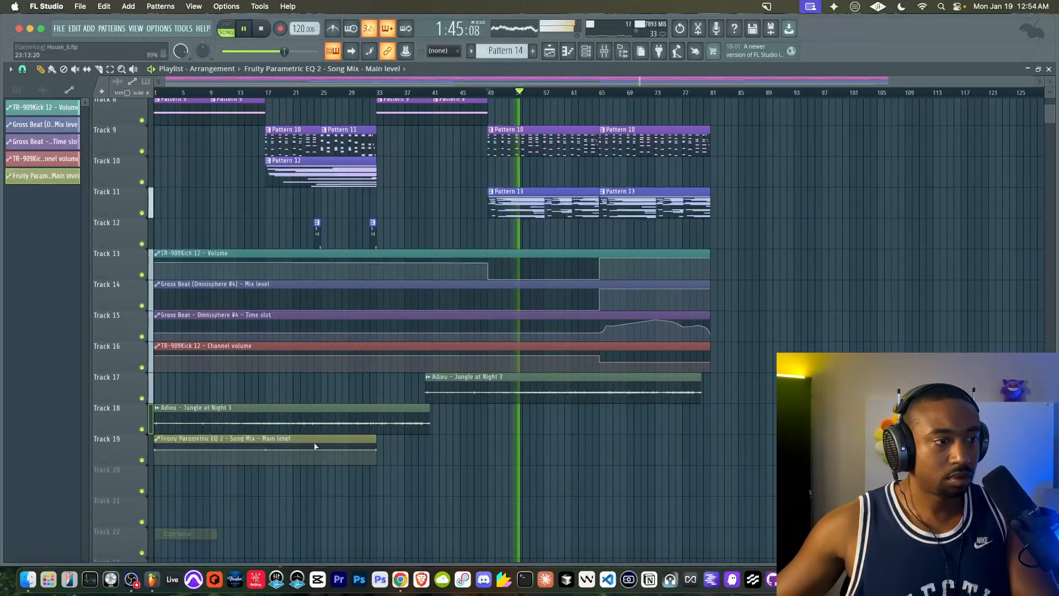
pyautogui.moveTo(377, 442); pyautogui.dragTo(697, 439)
pyautogui.press('space')
pyautogui.scroll(1, 452, 423)
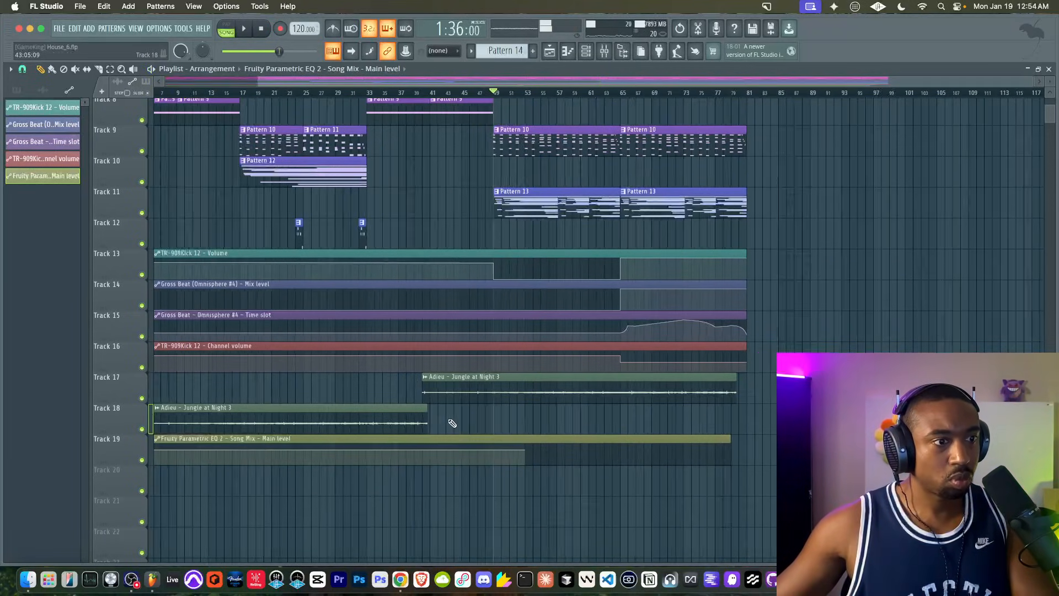
pyautogui.scroll(1, 452, 423)
# - Add an automation point at bar 49 of the Main level clip, level with the preceding section
pyautogui.rightClick(517, 452)
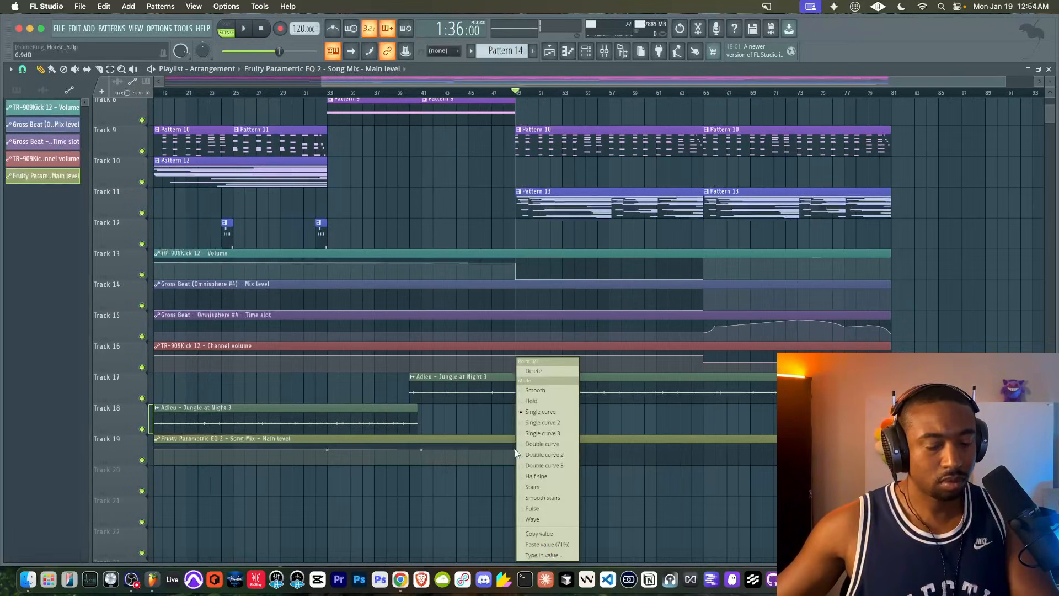
pyautogui.click(519, 455)
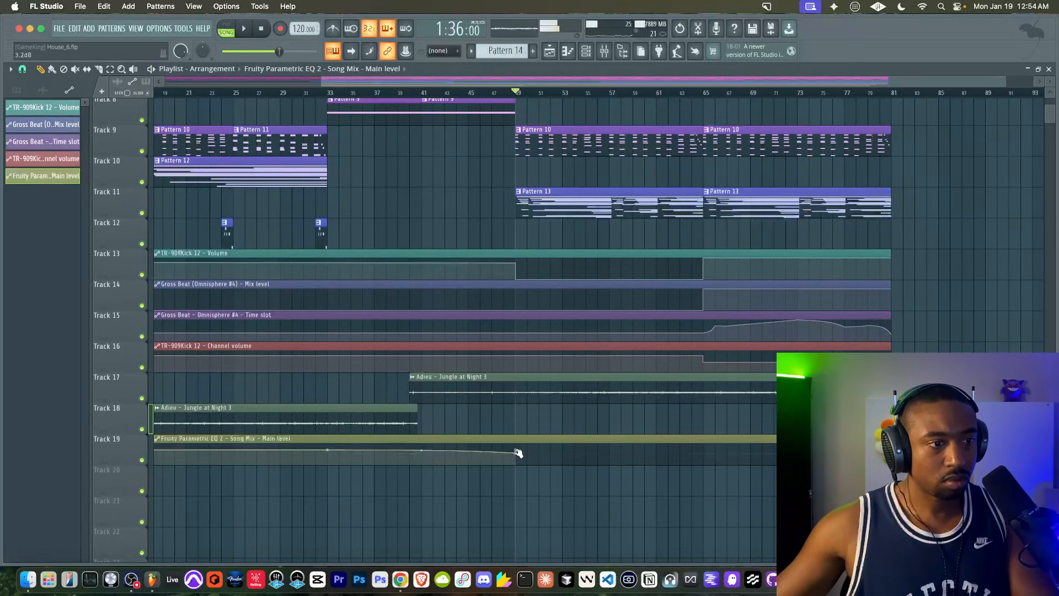
pyautogui.rightClick(518, 446)
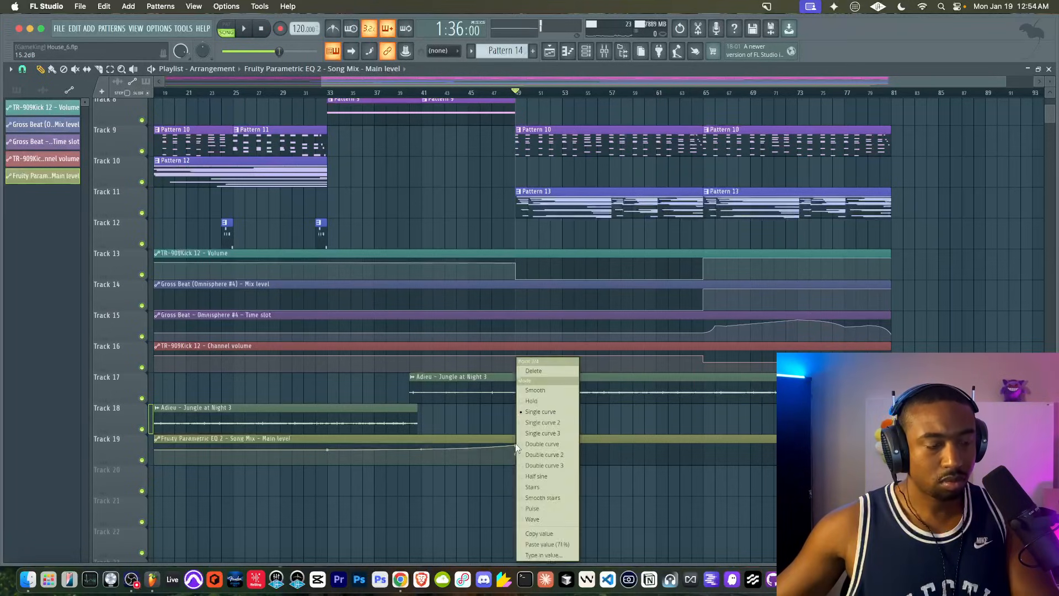
pyautogui.click(521, 524)
pyautogui.press('space')
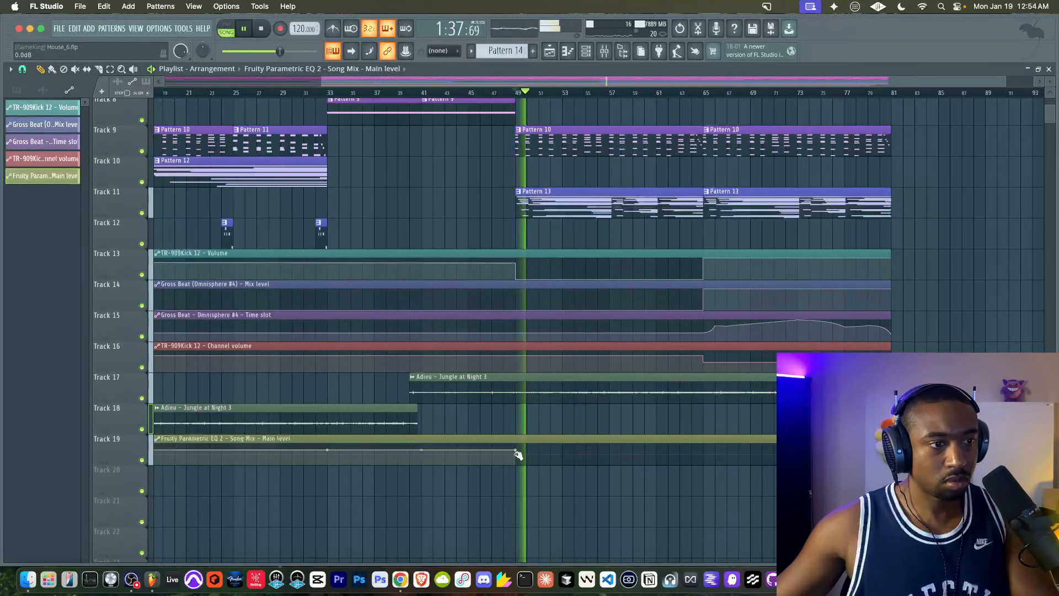
# - Add a second point at bar 49 and lower the Main level automation from there to the clip's end
pyautogui.rightClick(517, 453)
pyautogui.click(523, 534)
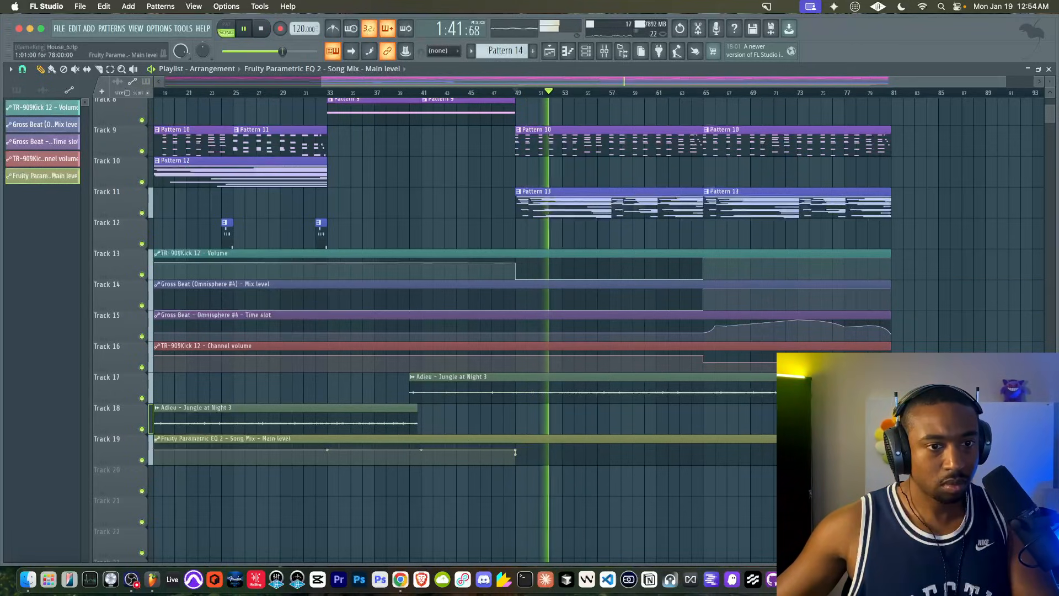
pyautogui.rightClick(889, 453)
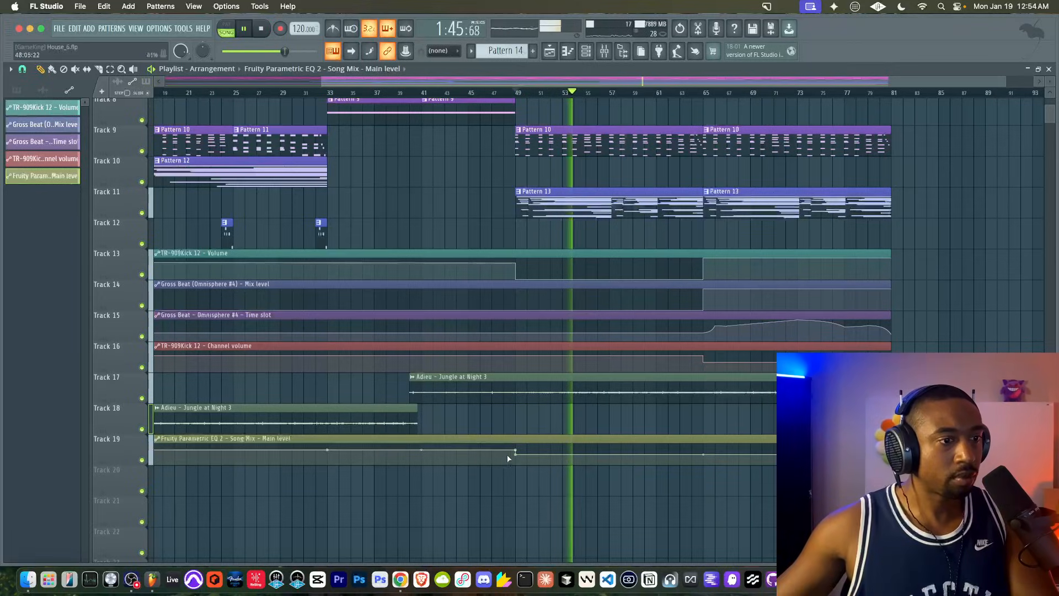
# - Enlarge Track 19 and slightly raise the lowered Main level automation that starts at bar 49
pyautogui.scroll(3, 518, 447)
pyautogui.moveTo(130, 464); pyautogui.dragTo(131, 528)
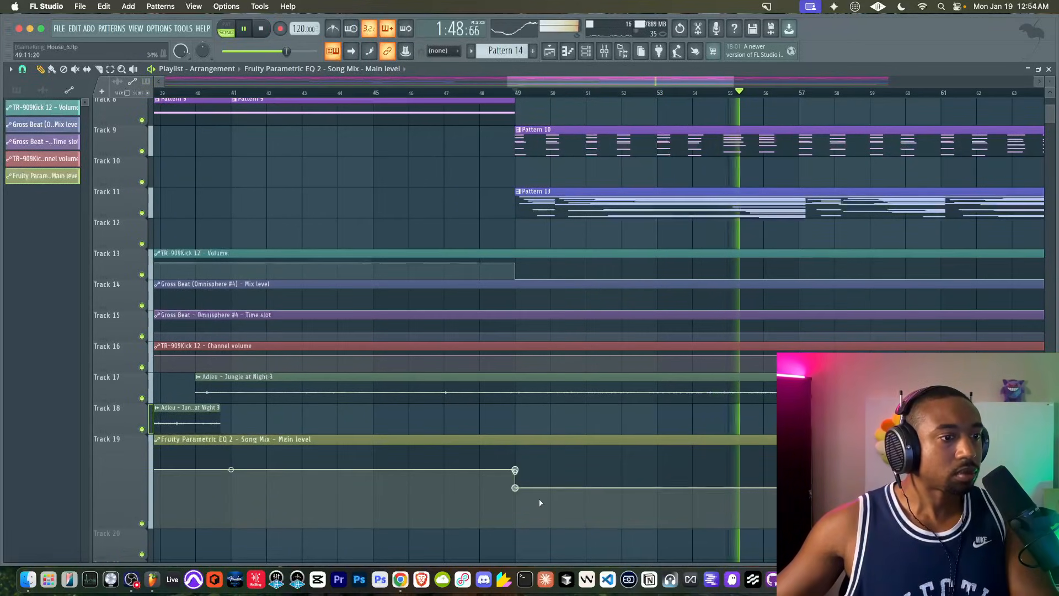
pyautogui.moveTo(515, 488); pyautogui.dragTo(514, 484)
pyautogui.rightClick(514, 483)
pyautogui.scroll(-3, 682, 425)
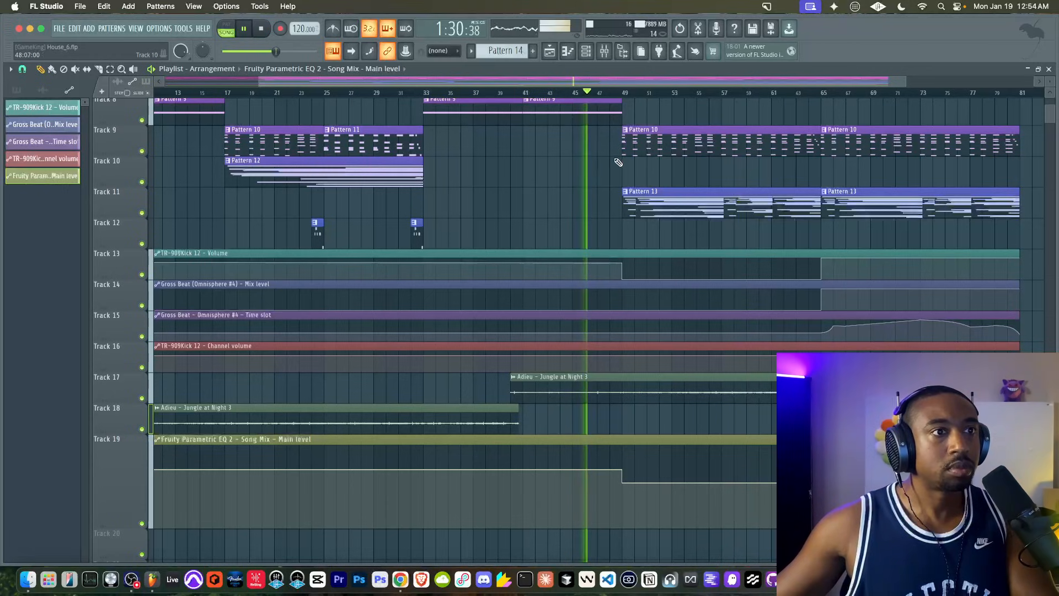
# - Save the project with the new Main level automation
pyautogui.scroll(-3, 607, 186)
pyautogui.scroll(4, 649, 214)
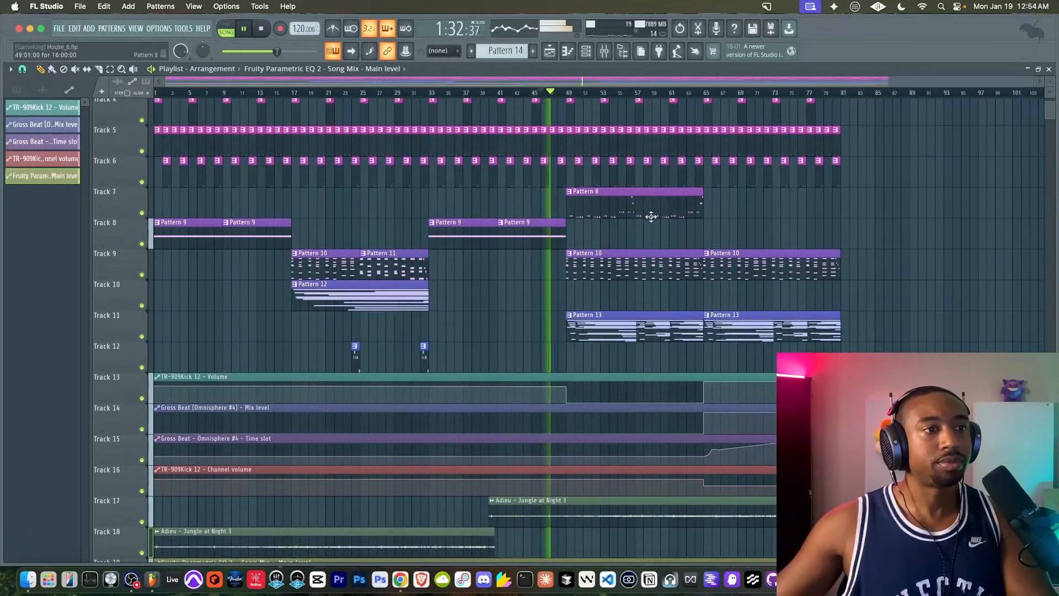
pyautogui.scroll(-3, 660, 267)
pyautogui.press('super+s')
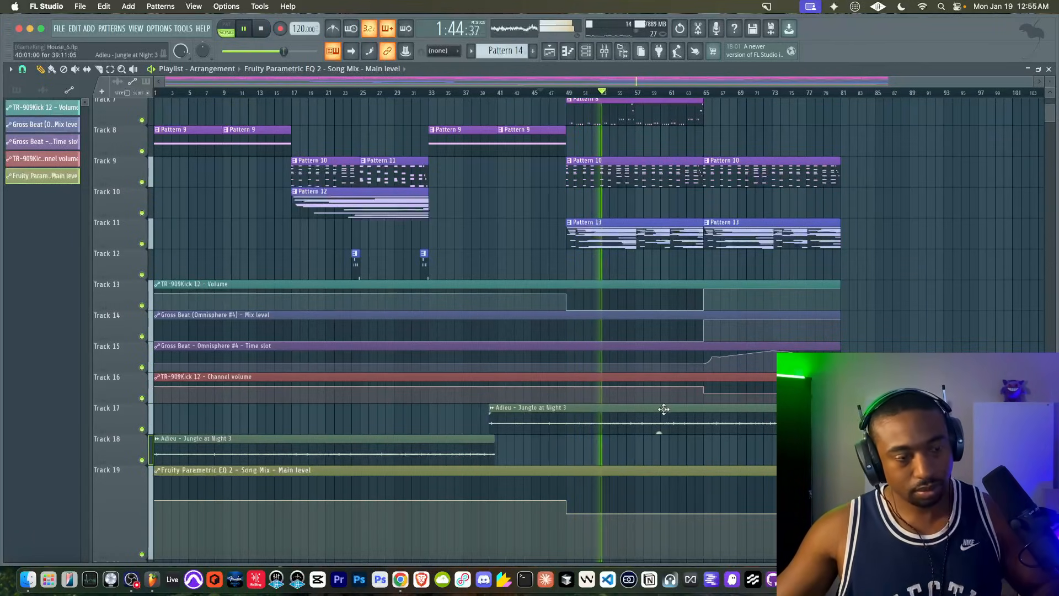
pyautogui.scroll(5, 659, 297)
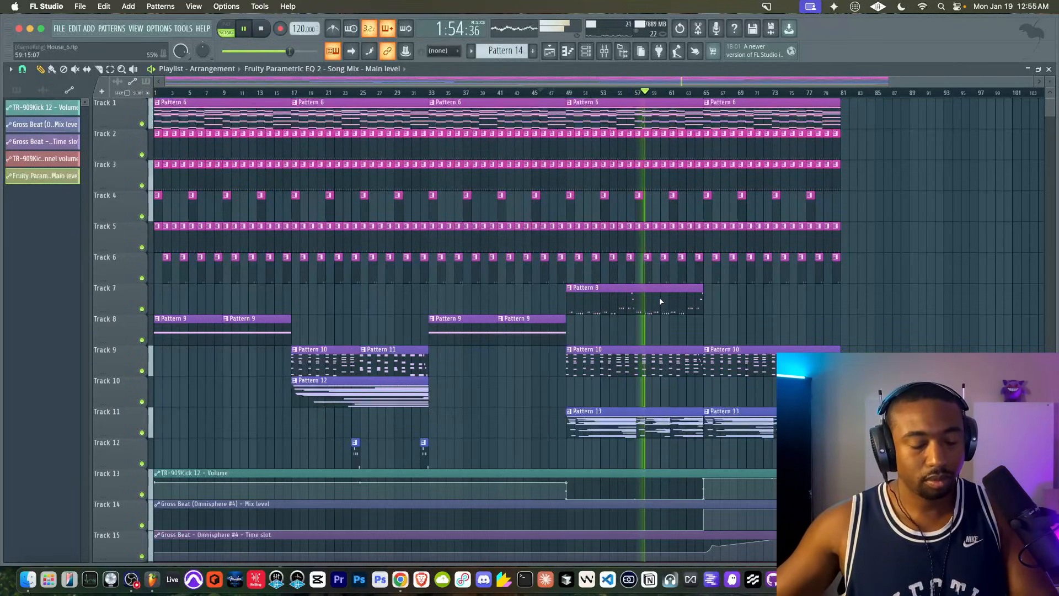
pyautogui.scroll(-1, 726, 300)
pyautogui.scroll(3, 726, 302)
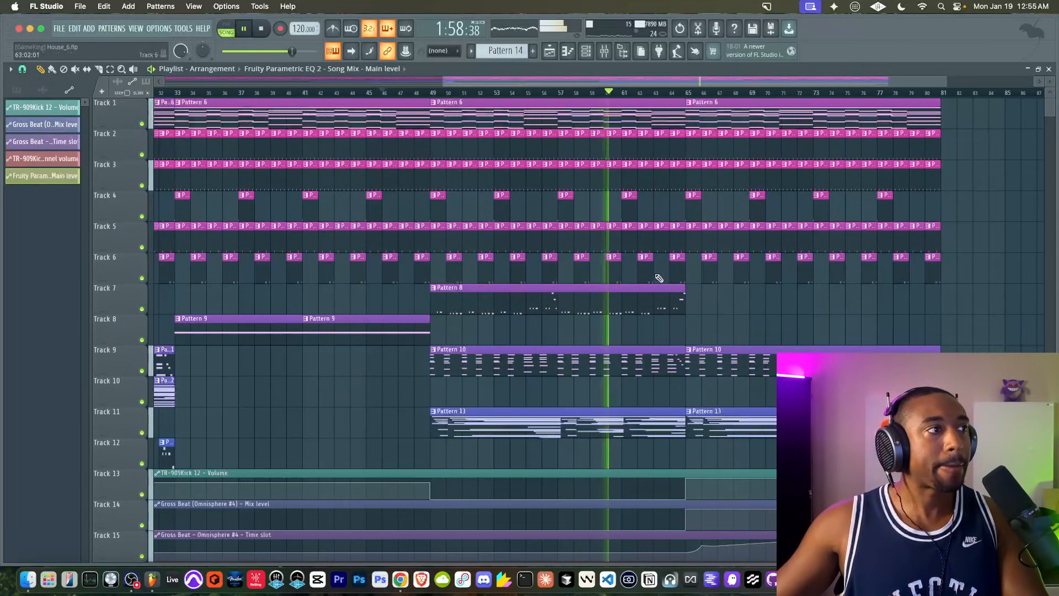
pyautogui.scroll(-1, 629, 199)
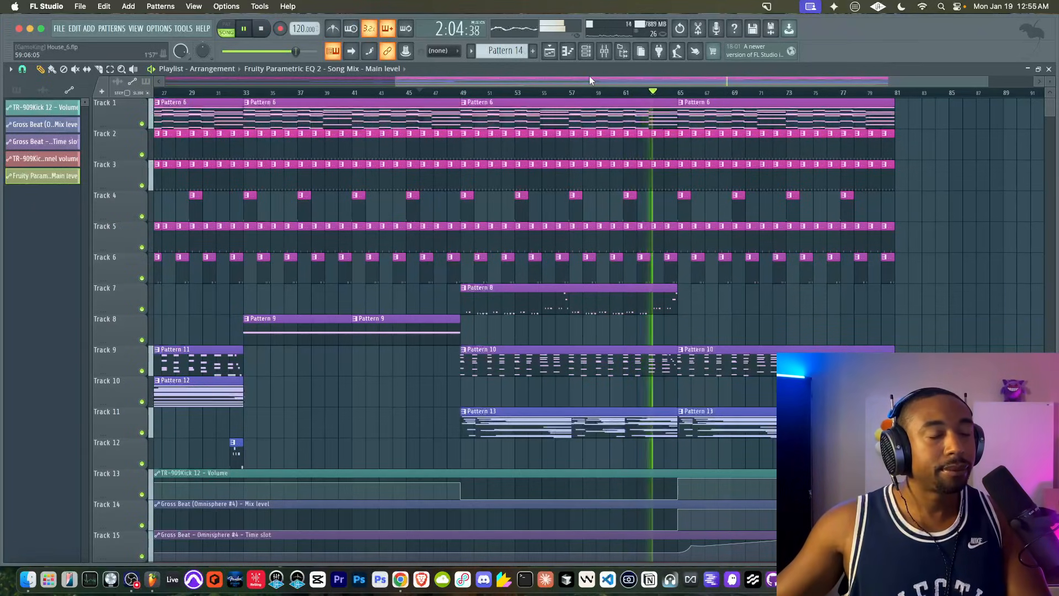
# - Raise the Main level automation point at bar 65 to match the level before the bar-49 drop
pyautogui.scroll(-1, 689, 248)
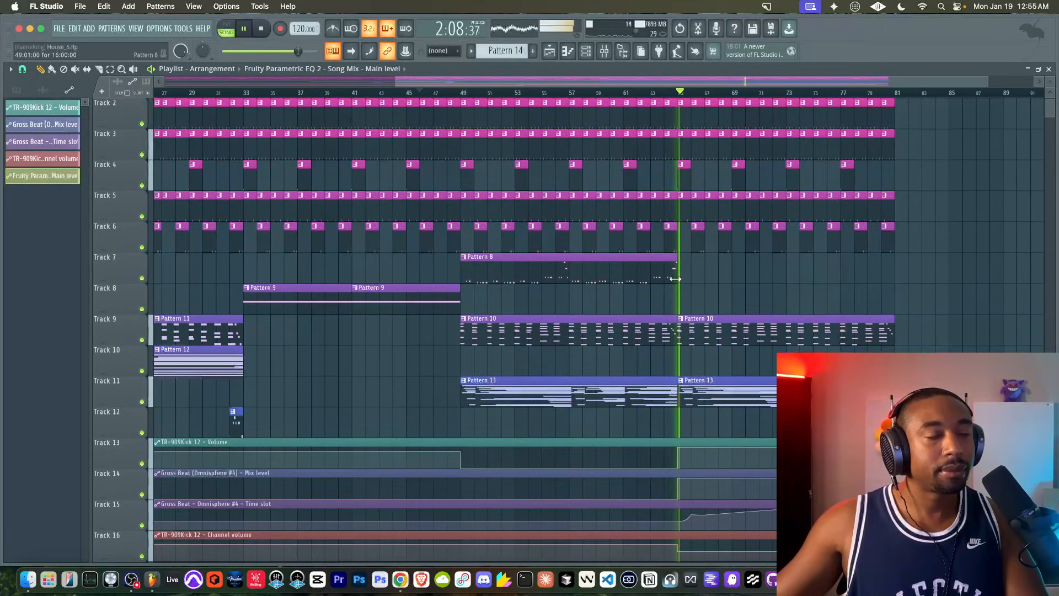
pyautogui.scroll(-4, 694, 422)
pyautogui.scroll(-4, 695, 422)
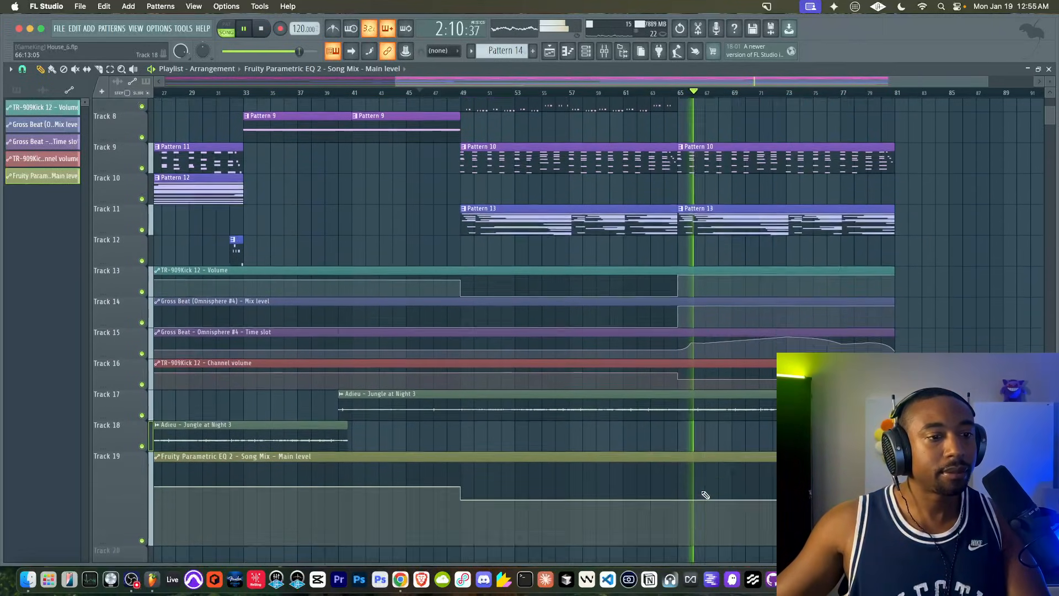
pyautogui.rightClick(460, 411)
pyautogui.click(484, 534)
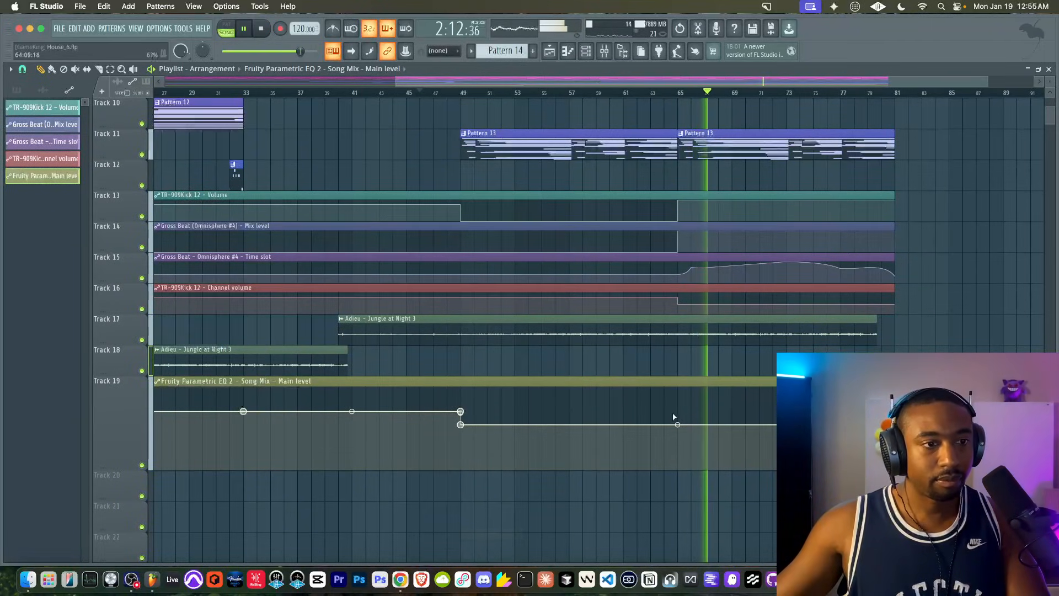
pyautogui.rightClick(679, 414)
pyautogui.rightClick(679, 415)
pyautogui.click(709, 543)
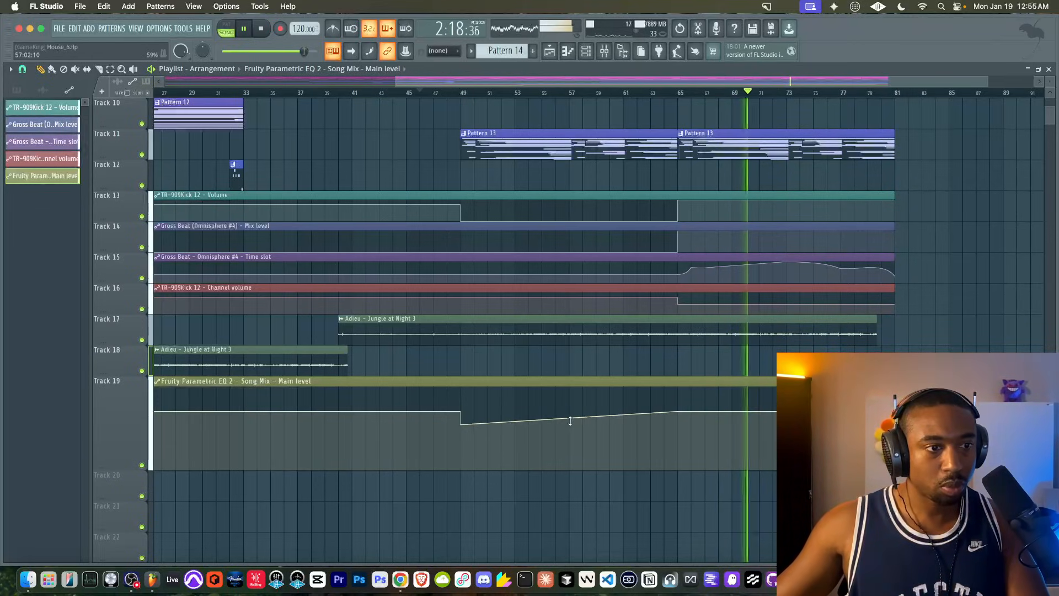
# - Mute the MIC mixer track, replay the song from bar 49 and save the project
pyautogui.click(463, 93)
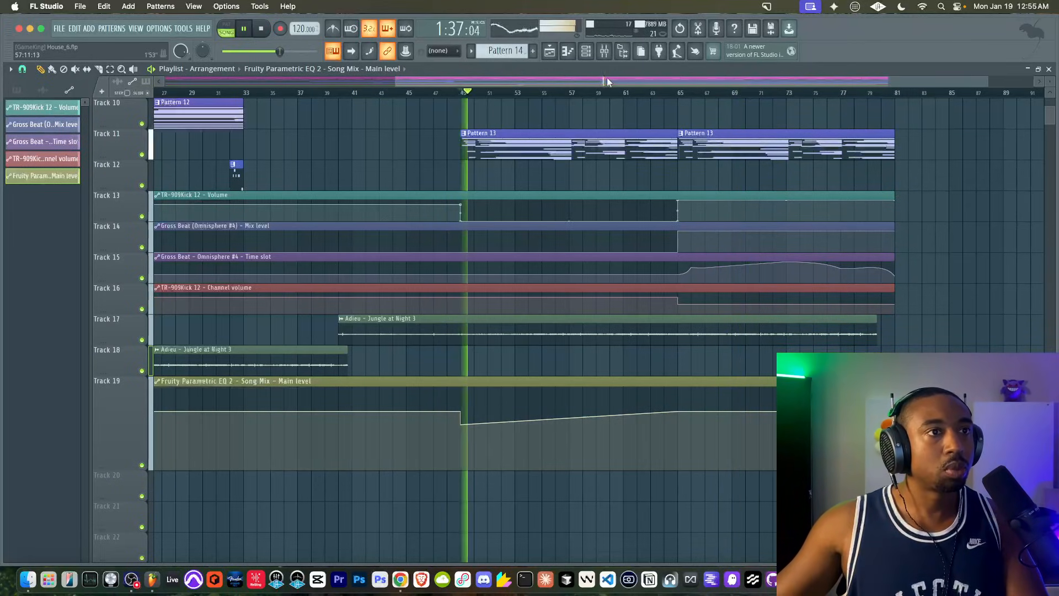
pyautogui.click(604, 51)
pyautogui.press('space')
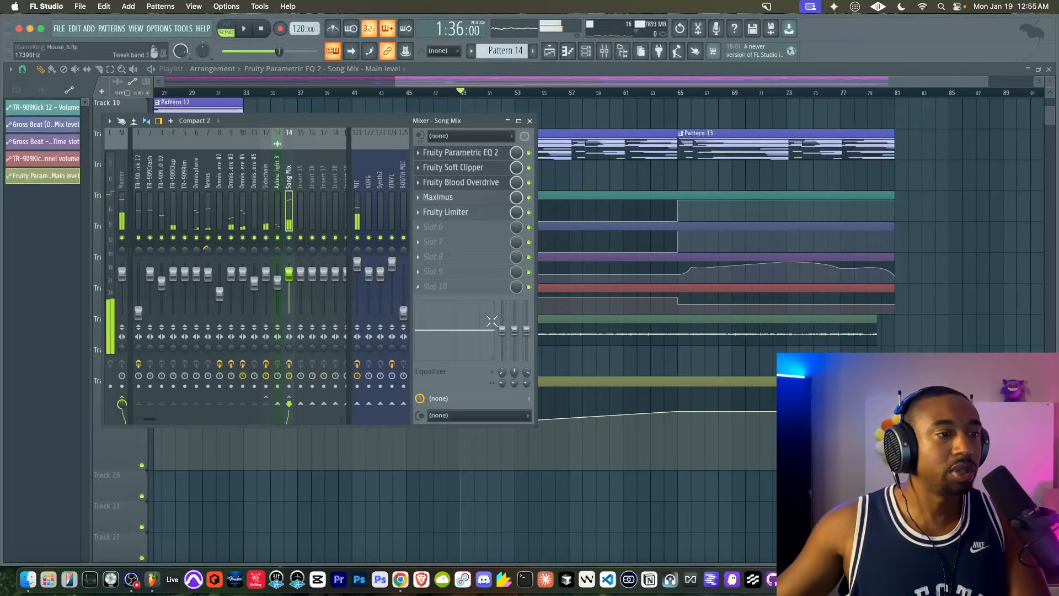
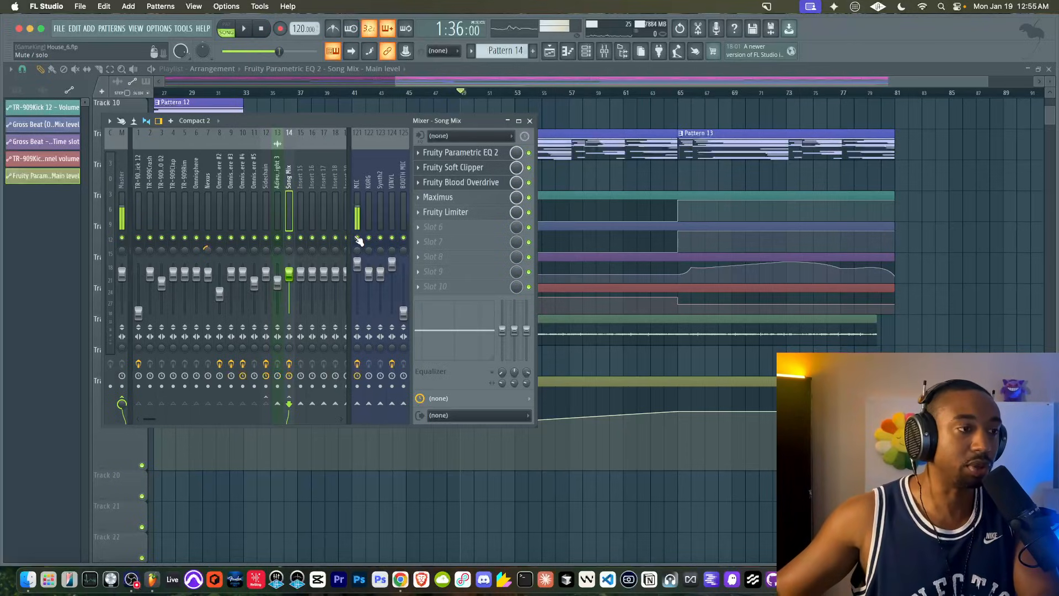
pyautogui.press('space')
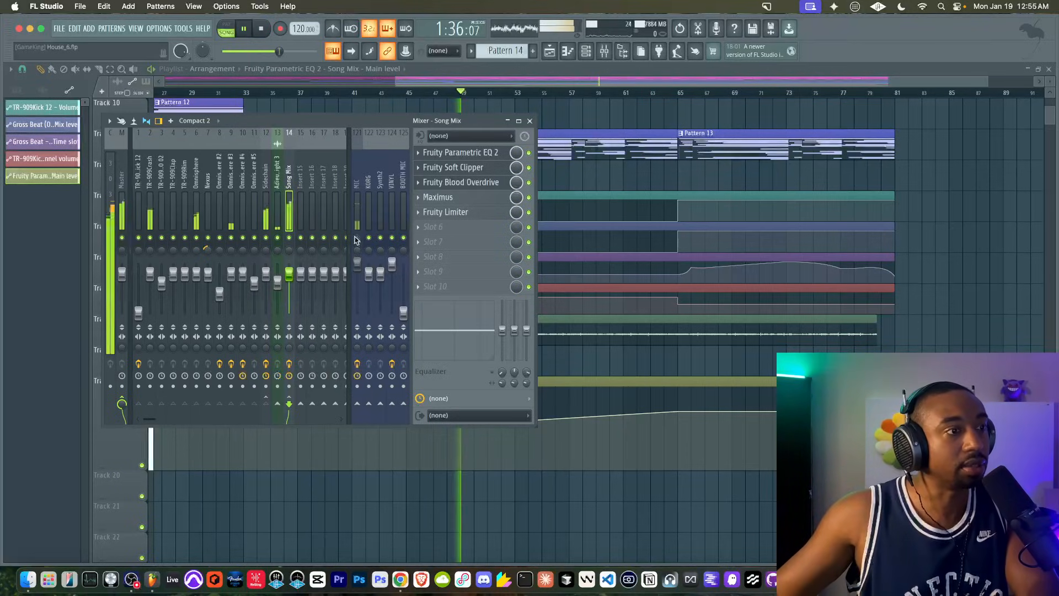
pyautogui.press('F9')
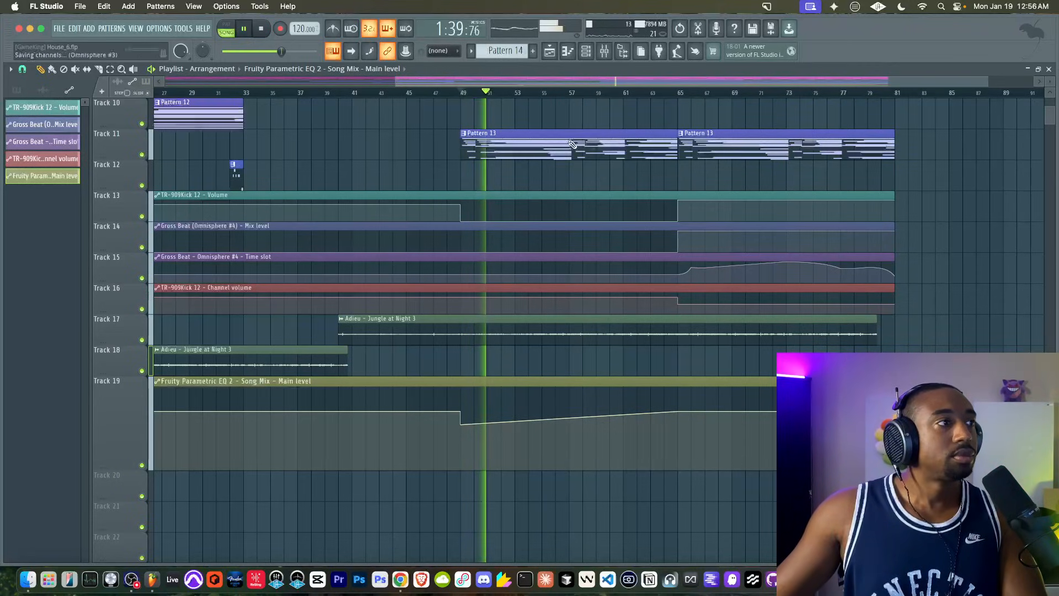
# - Add a Fruity Soft Clipper to the TR-909Clap mixer track and adjust its threshold
pyautogui.click(604, 51)
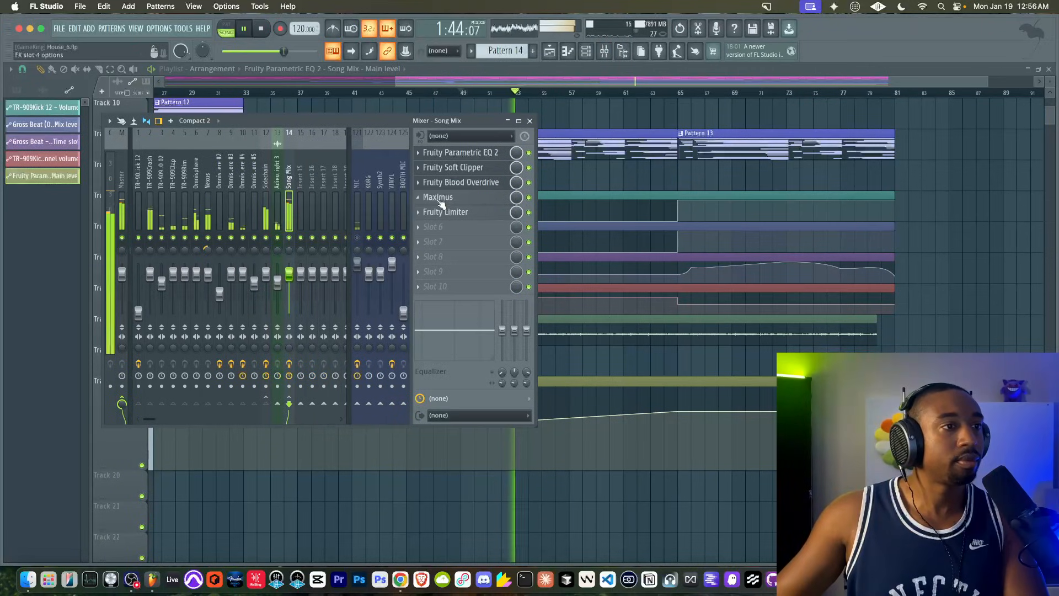
pyautogui.click(267, 208)
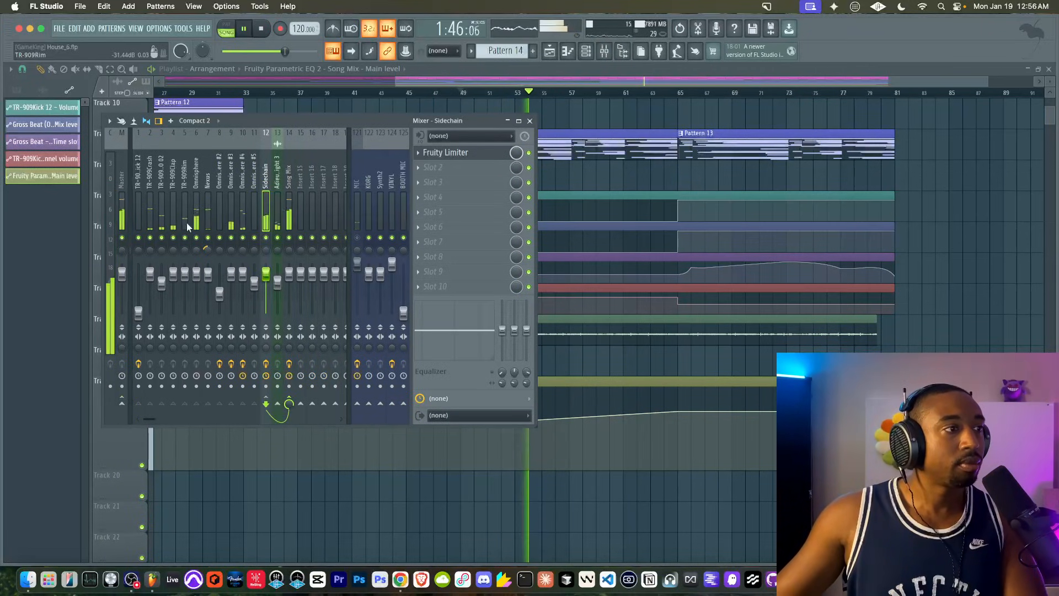
pyautogui.click(432, 167)
pyautogui.moveTo(433, 166)
pyautogui.click(328, 483)
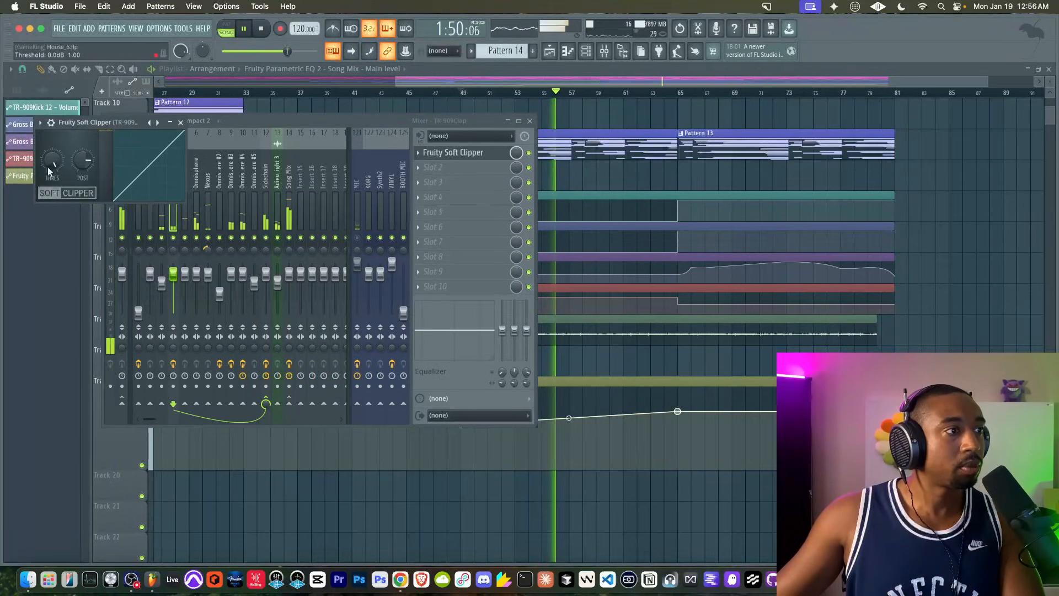
pyautogui.click(181, 123)
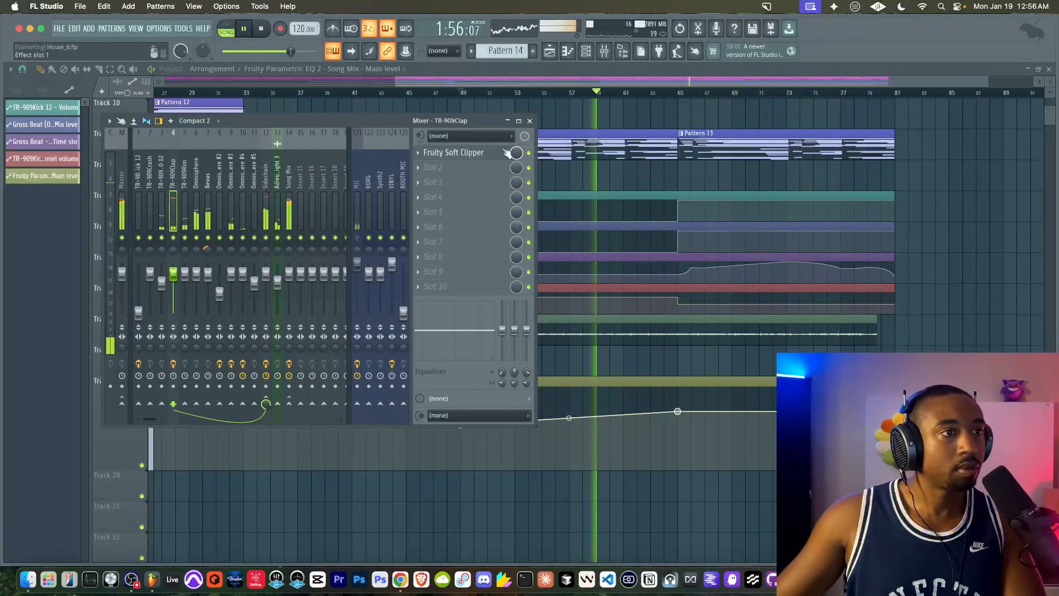
pyautogui.click(529, 120)
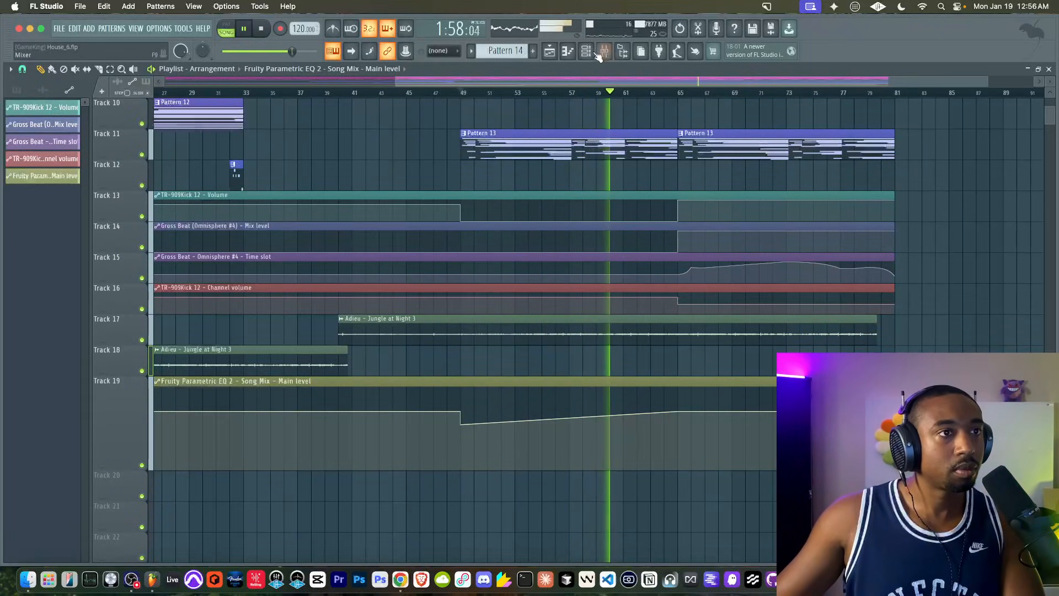
# - Inspect the TR-909Clap channel's sampler settings and its mixer track while the song plays
pyautogui.press('F6')
pyautogui.click(105, 69)
pyautogui.click(95, 81)
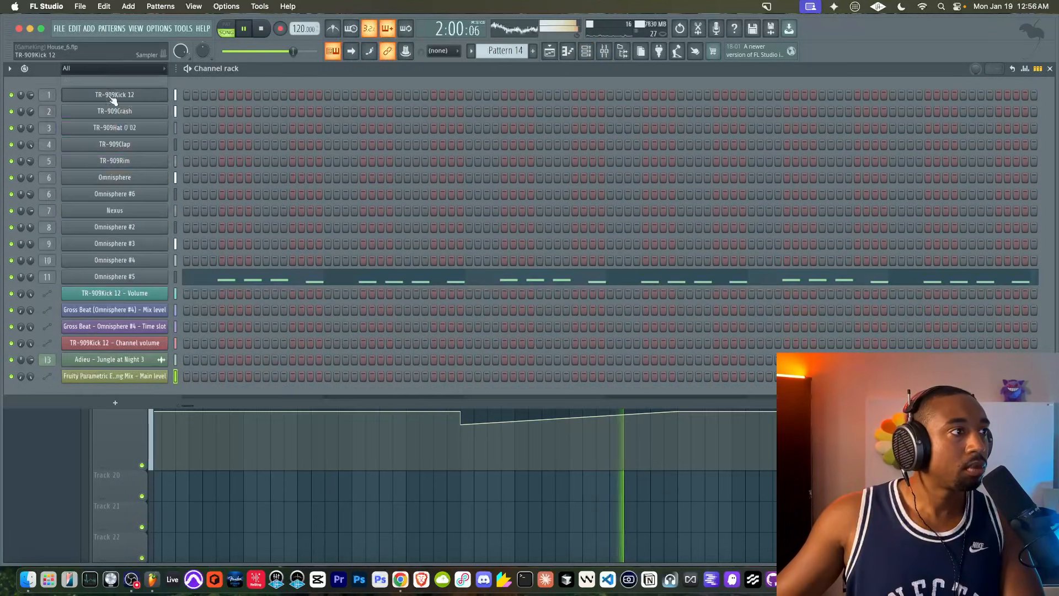
pyautogui.click(160, 144)
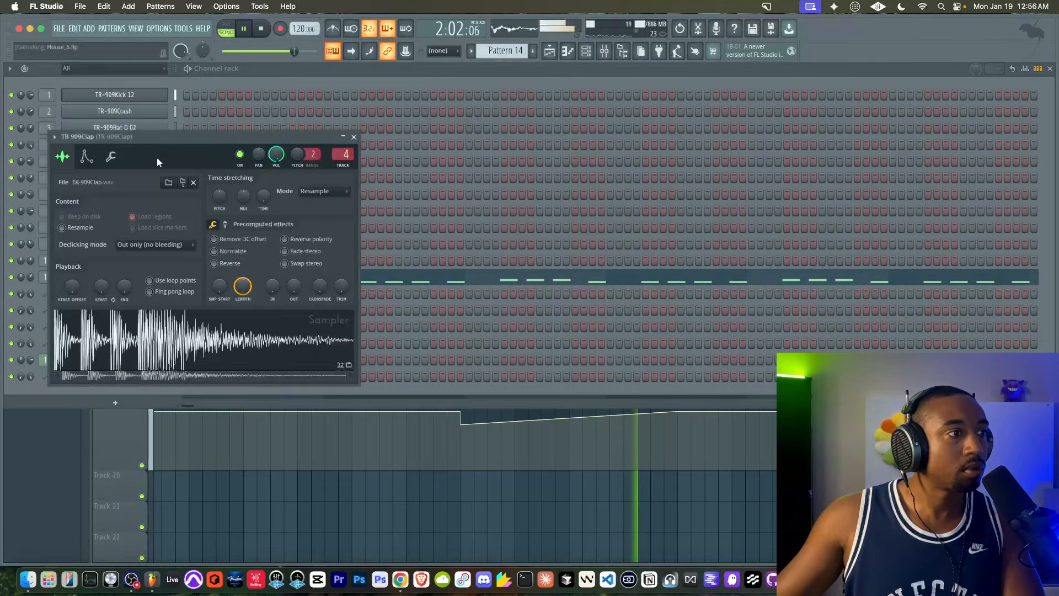
pyautogui.click(322, 501)
pyautogui.press('F9')
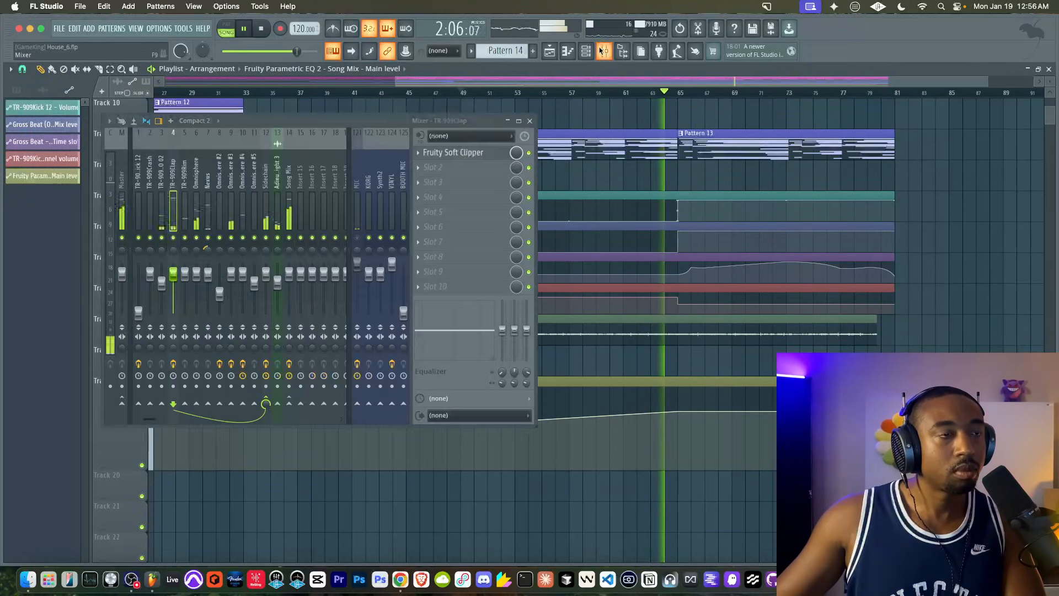
pyautogui.click(540, 505)
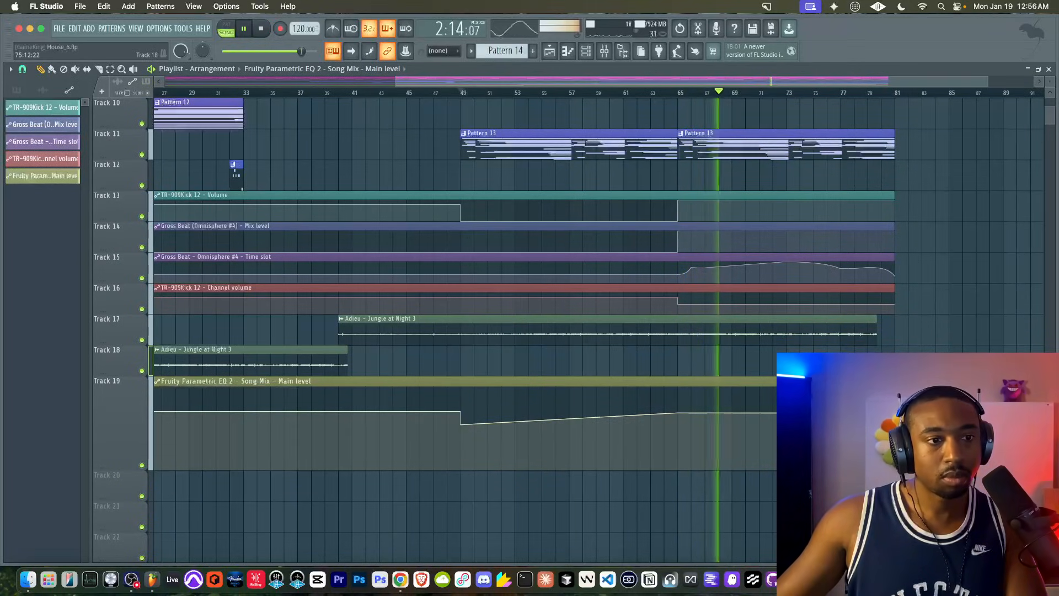
# - Review the whole arrangement across Tracks 1 to 19 while the final section plays
pyautogui.scroll(-1, 833, 343)
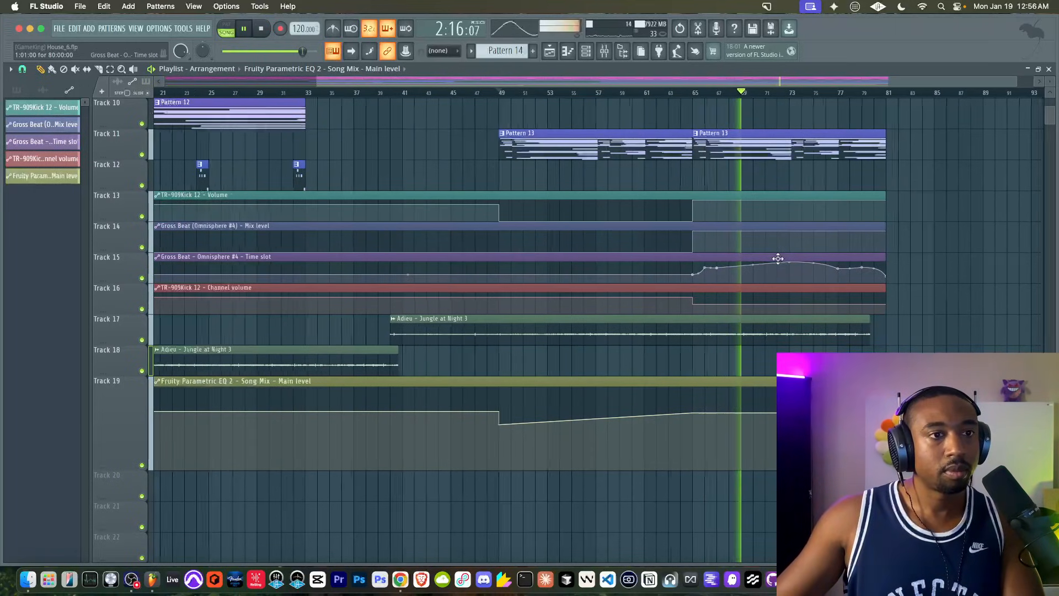
pyautogui.scroll(-1, 775, 255)
pyautogui.scroll(-1, 809, 203)
pyautogui.scroll(4, 822, 199)
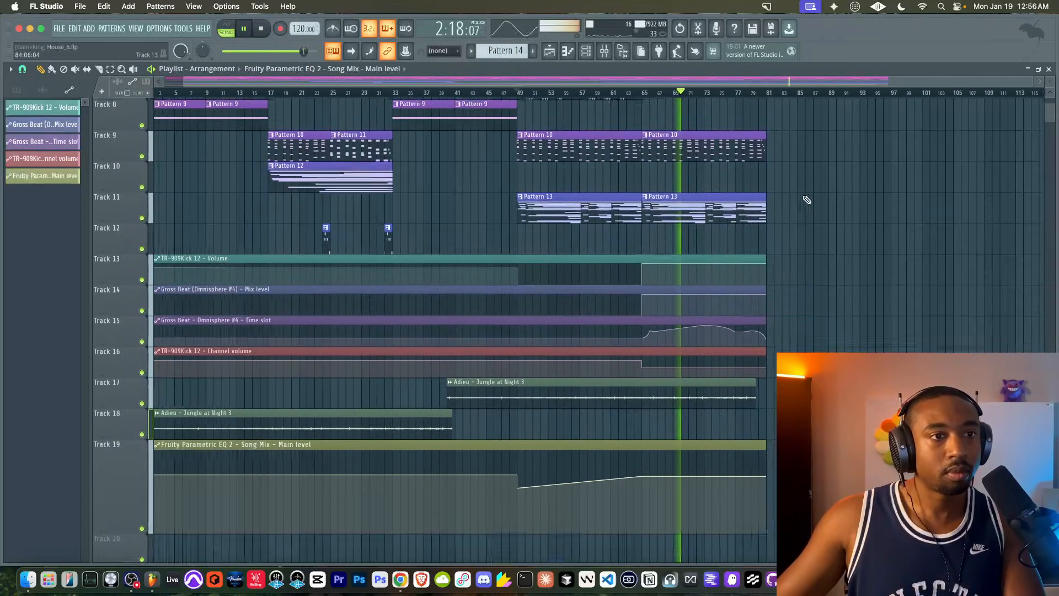
pyautogui.scroll(2, 772, 210)
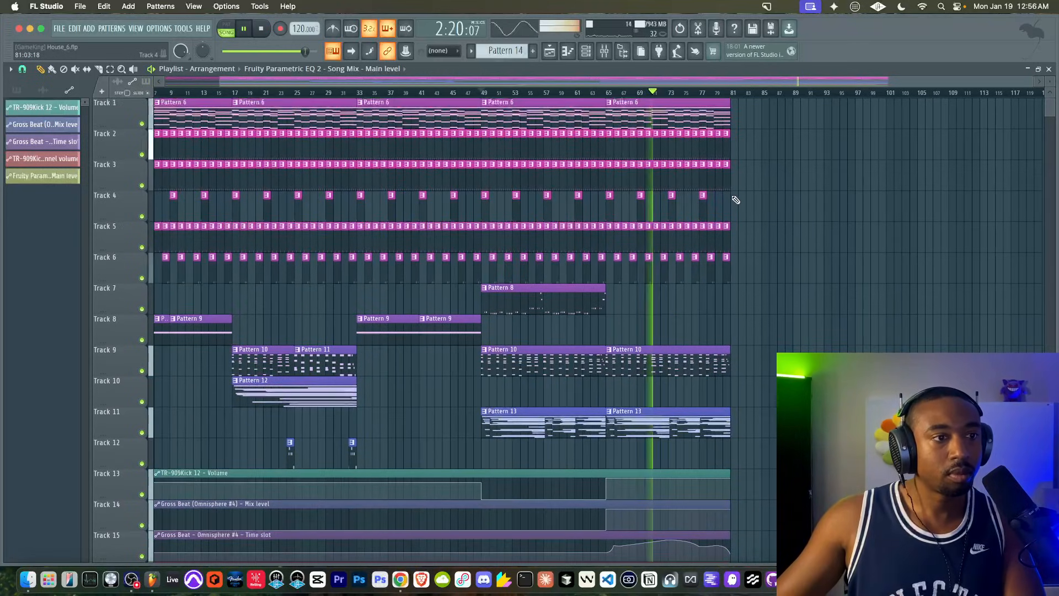
pyautogui.scroll(1, 761, 333)
pyautogui.scroll(1, 762, 336)
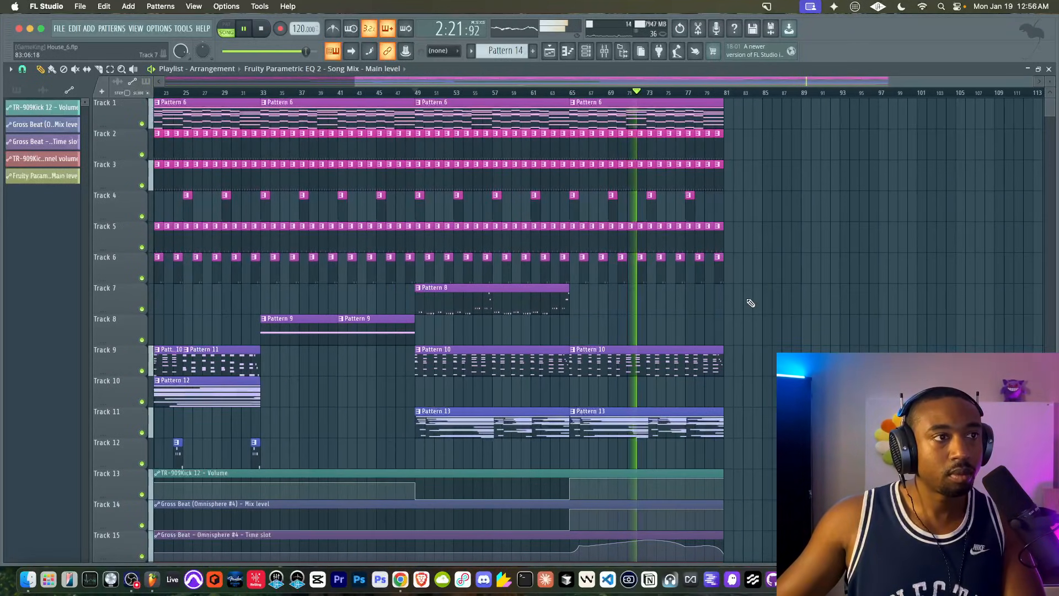
pyautogui.scroll(-3, 603, 261)
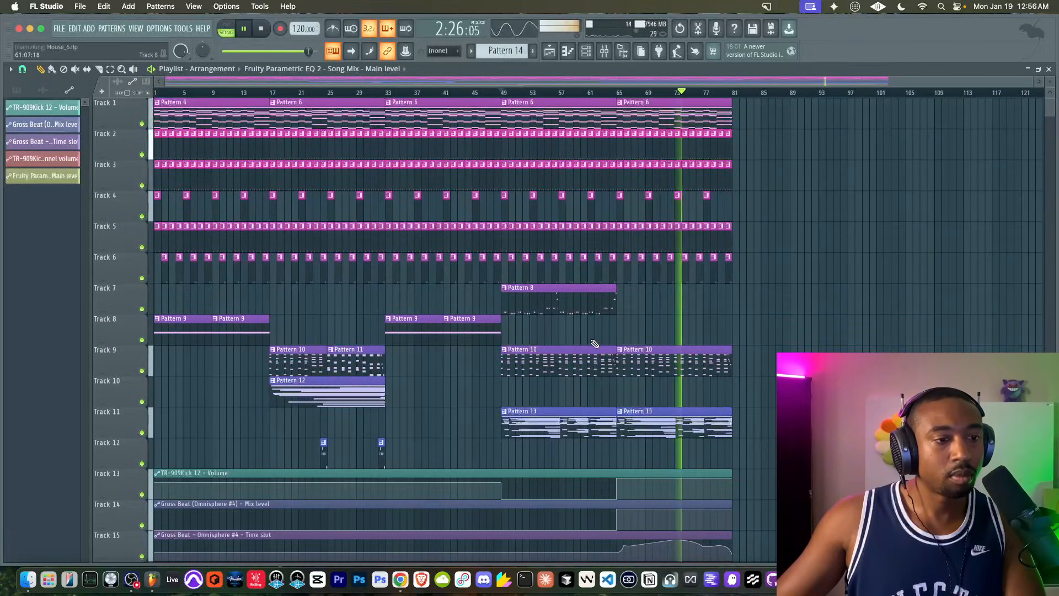
pyautogui.scroll(-6, 585, 330)
pyautogui.scroll(-2, 594, 343)
pyautogui.scroll(5, 595, 344)
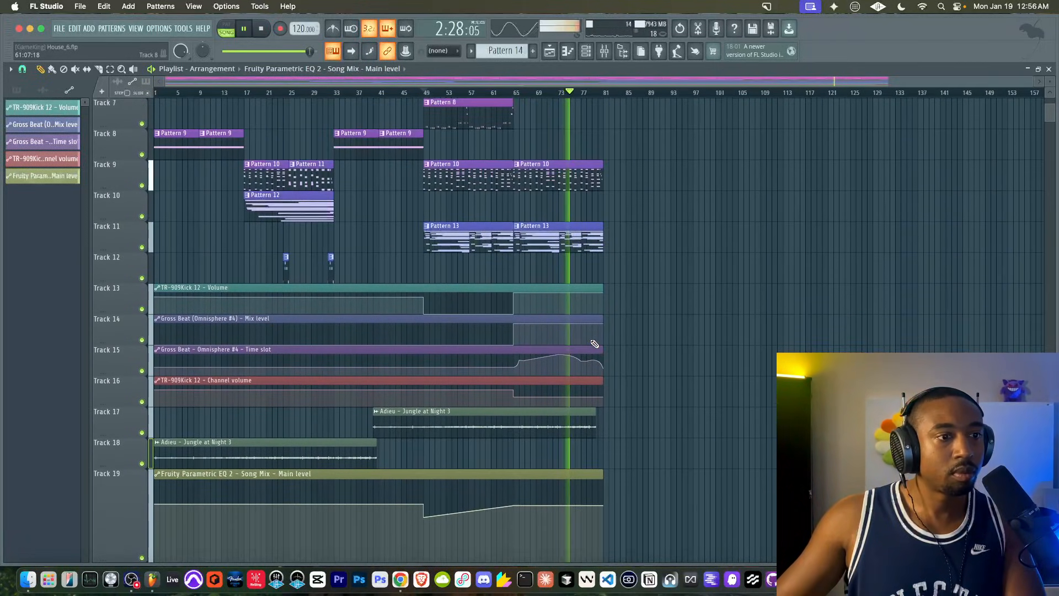
# - Remove the last Track 2 pattern clip at bar 80, near the song's end
pyautogui.scroll(5, 607, 430)
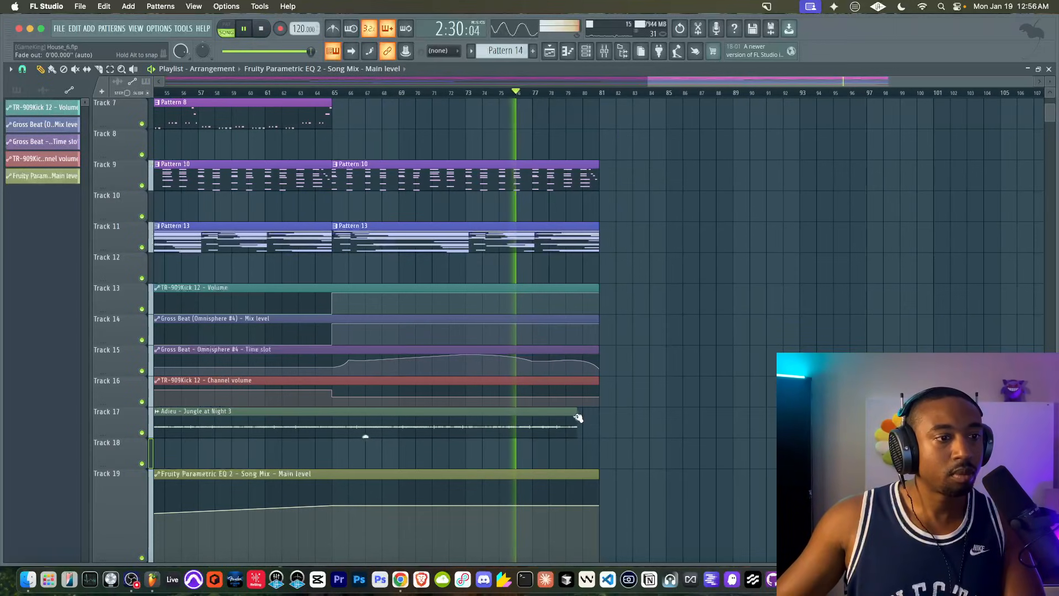
pyautogui.scroll(3, 571, 415)
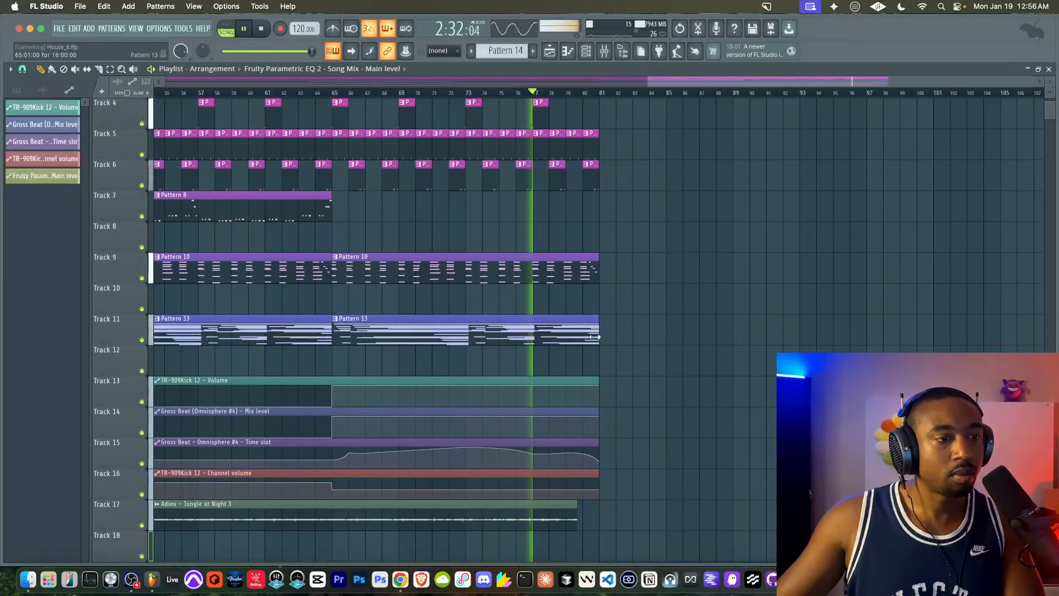
pyautogui.scroll(2, 602, 325)
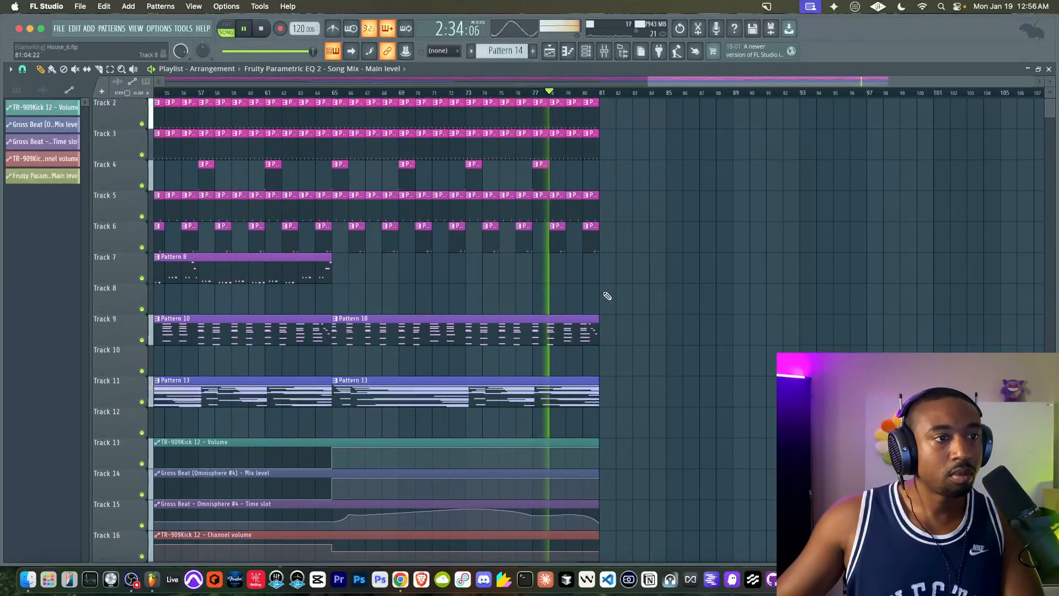
pyautogui.scroll(1, 607, 297)
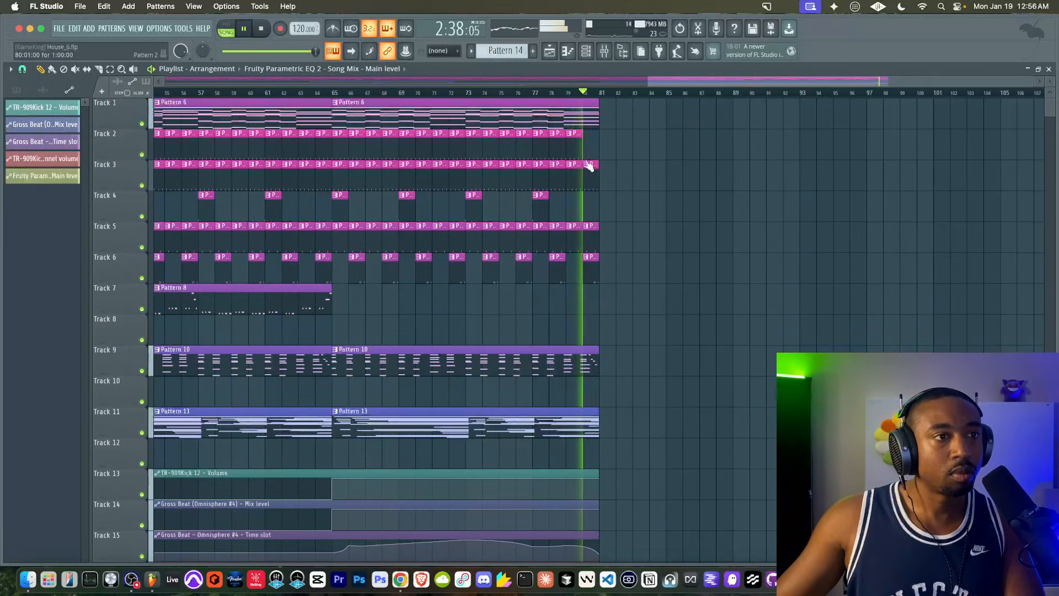
# - Play the song from the beginning to check the Song Mix track's level, with the full arrangement in view
pyautogui.click(603, 51)
pyautogui.press('space')
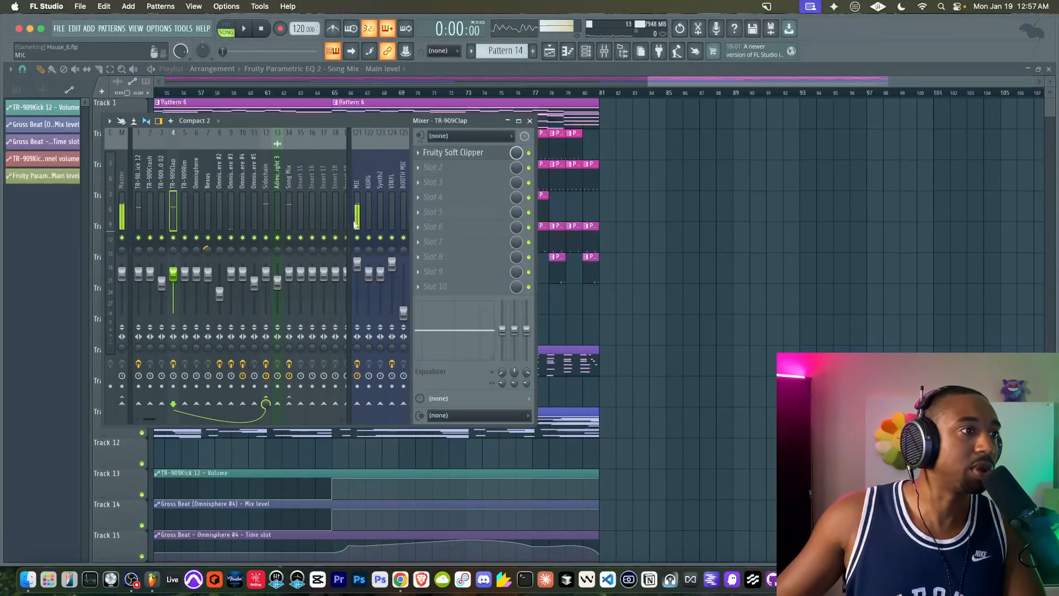
pyautogui.press('space')
pyautogui.click(289, 207)
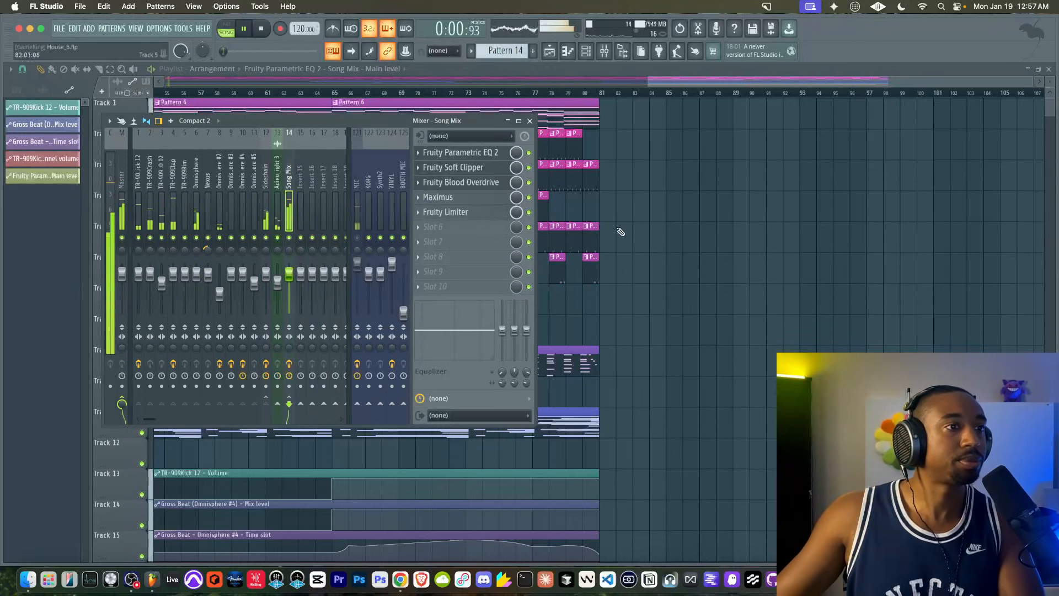
pyautogui.rightClick(636, 237)
pyautogui.scroll(-5, 636, 237)
pyautogui.press('space')
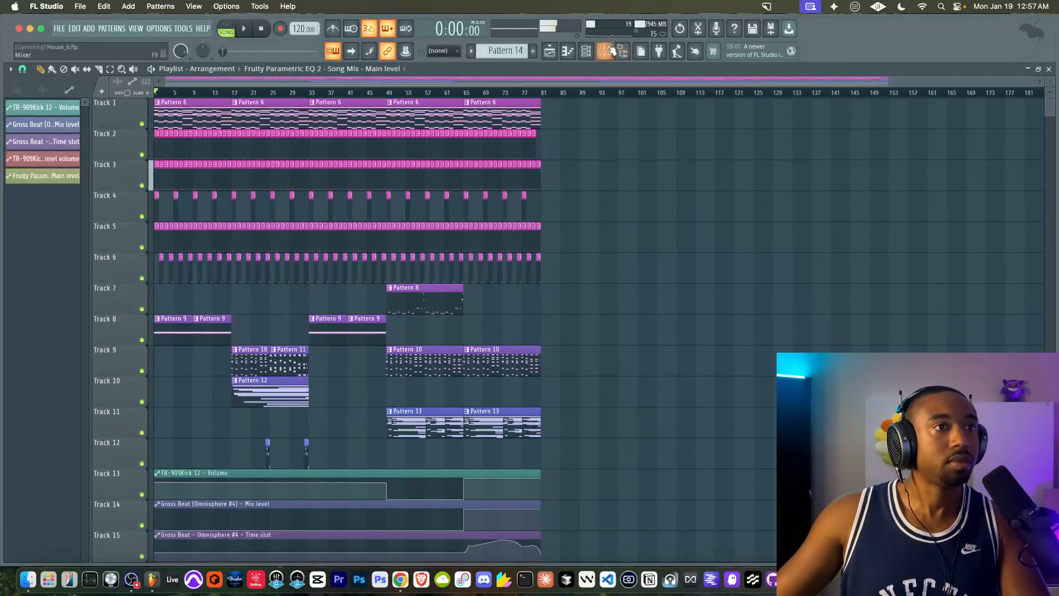
pyautogui.press('F9')
pyautogui.rightClick(641, 237)
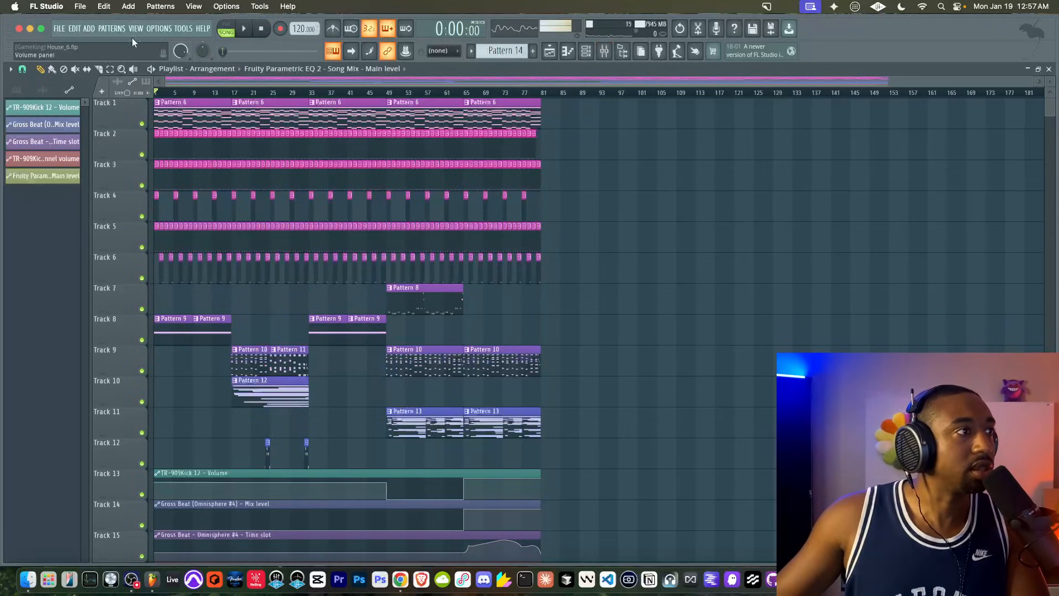
# - Export the song as a WAV file named House to the Desktop
pyautogui.click(58, 32)
pyautogui.moveTo(166, 156)
pyautogui.click(257, 163)
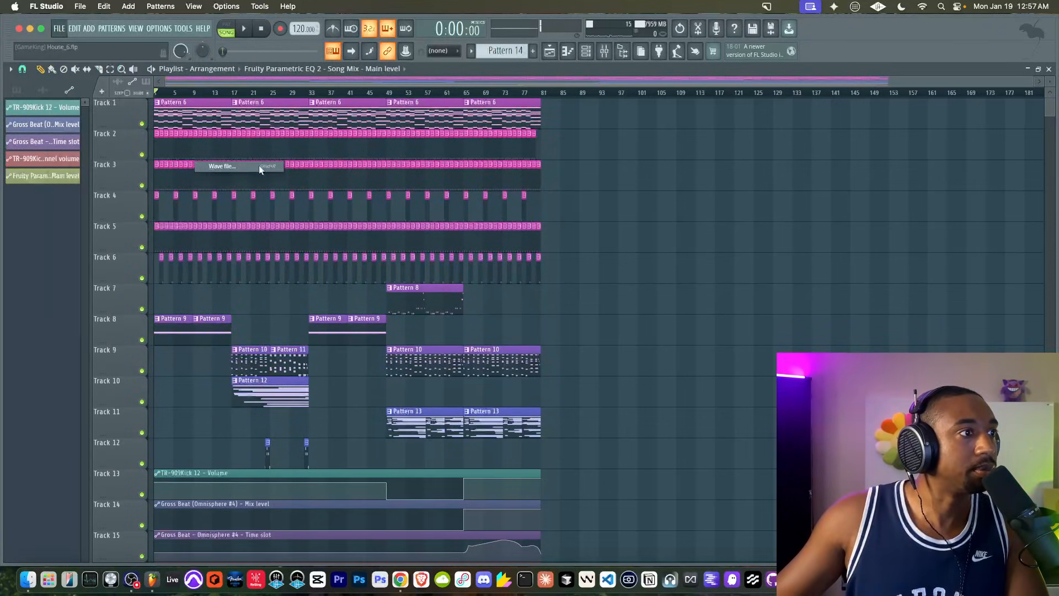
pyautogui.click(350, 195)
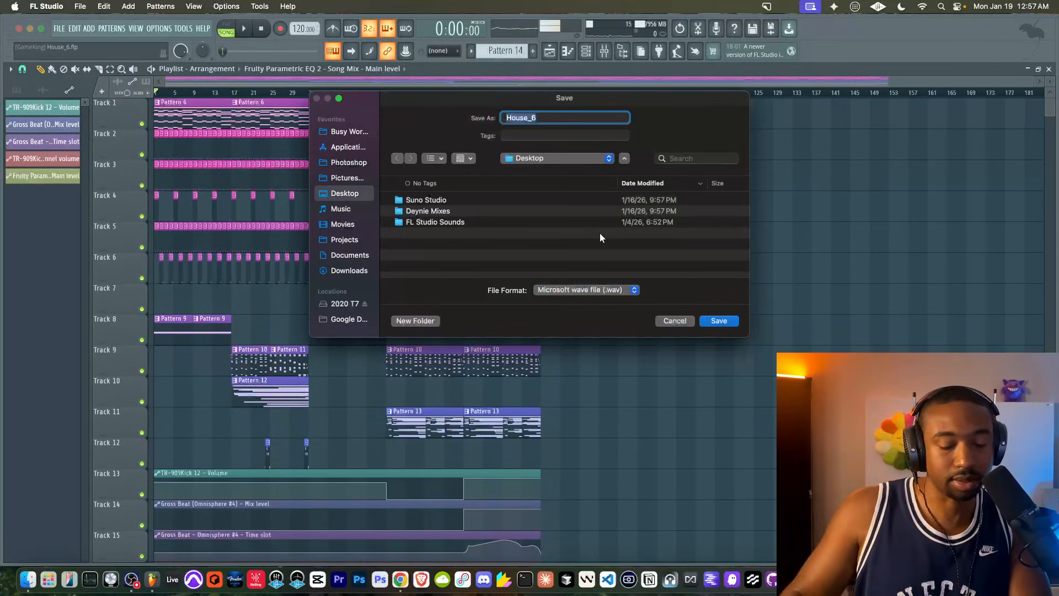
pyautogui.write('House')
pyautogui.press('Return')
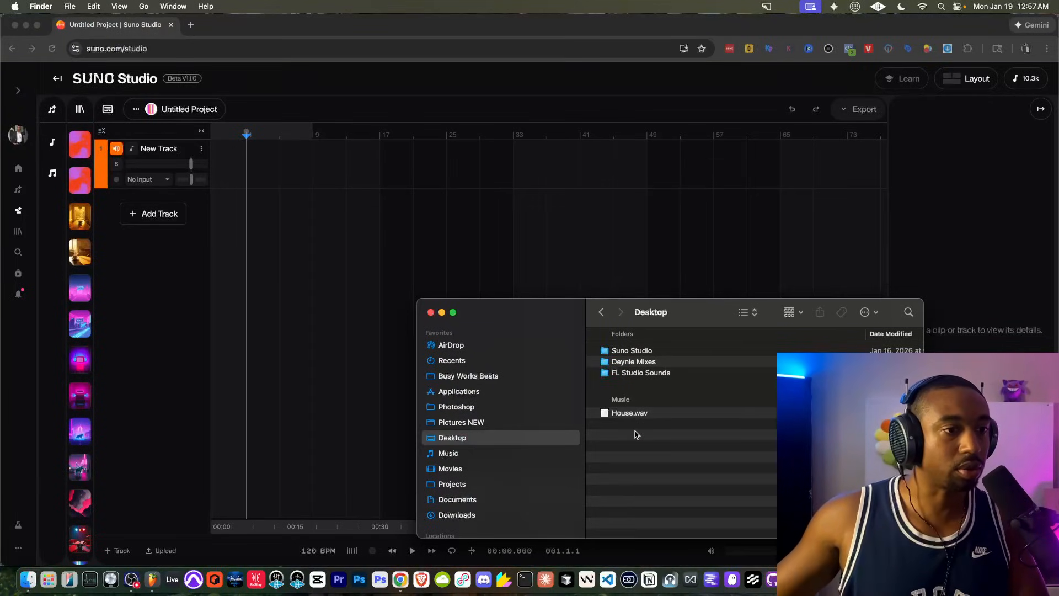
# - Place House.wav at the start of the first Suno Studio track and check the project tempo against FL Studio's tempo
pyautogui.moveTo(248, 176); pyautogui.dragTo(259, 176)
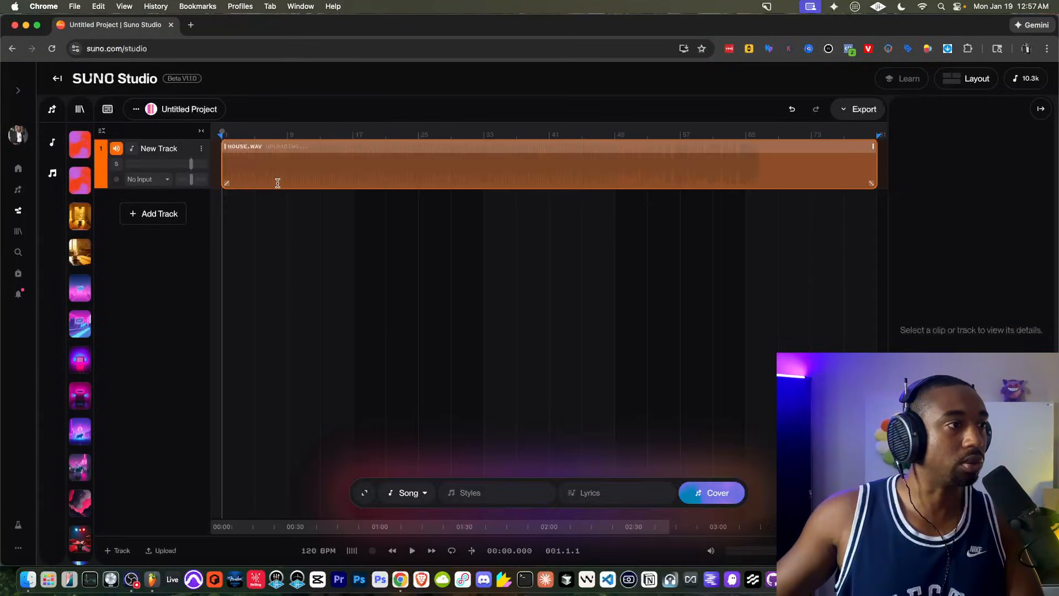
pyautogui.click(158, 572)
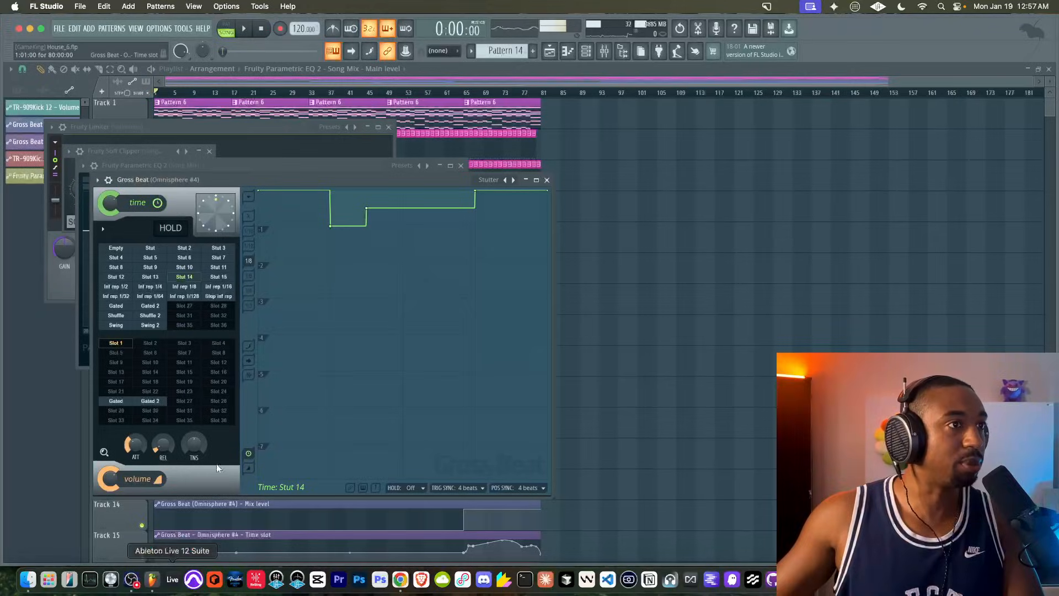
pyautogui.click(401, 579)
pyautogui.click(309, 551)
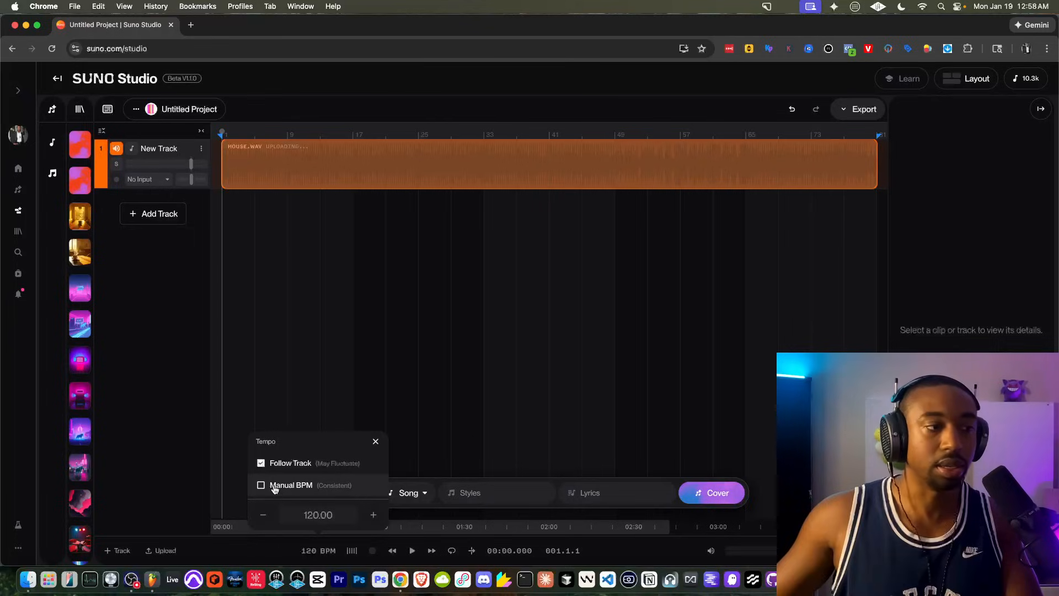
pyautogui.click(258, 544)
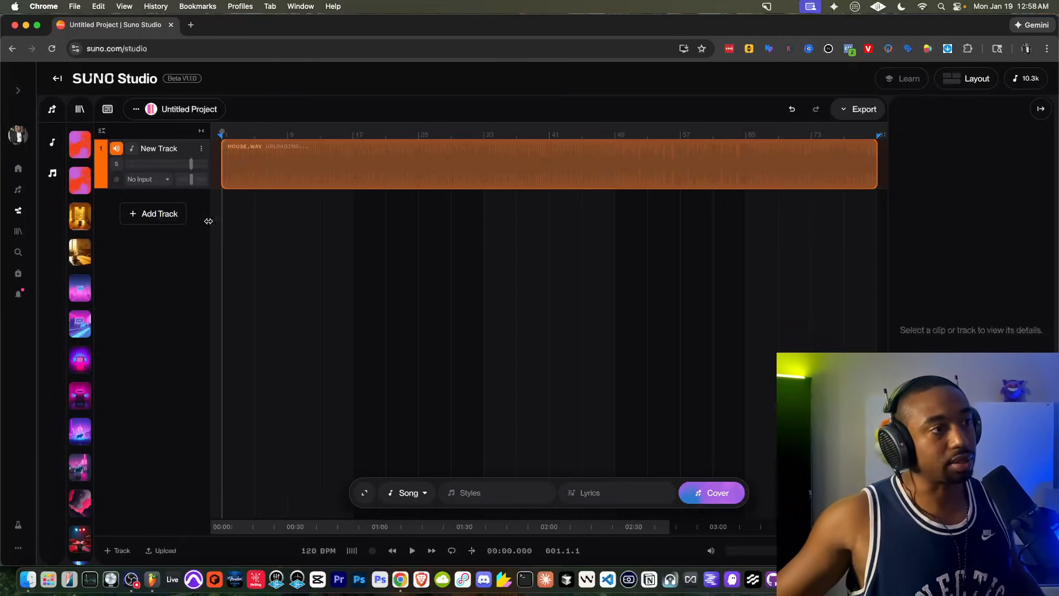
# - Add a second track and select its empty lane across the full length of the House.wav clip
pyautogui.click(167, 222)
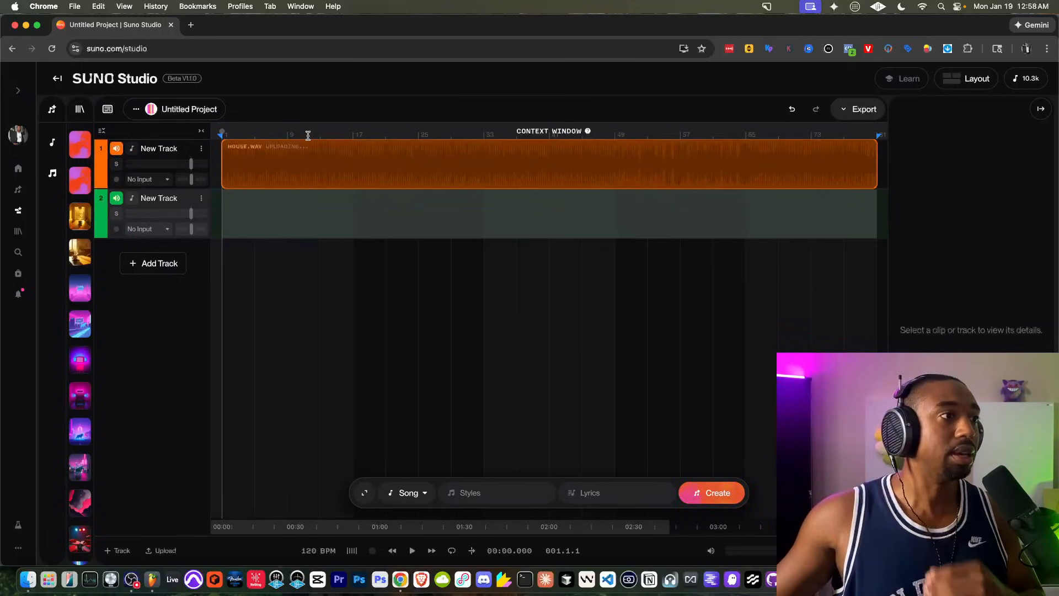
pyautogui.click(277, 145)
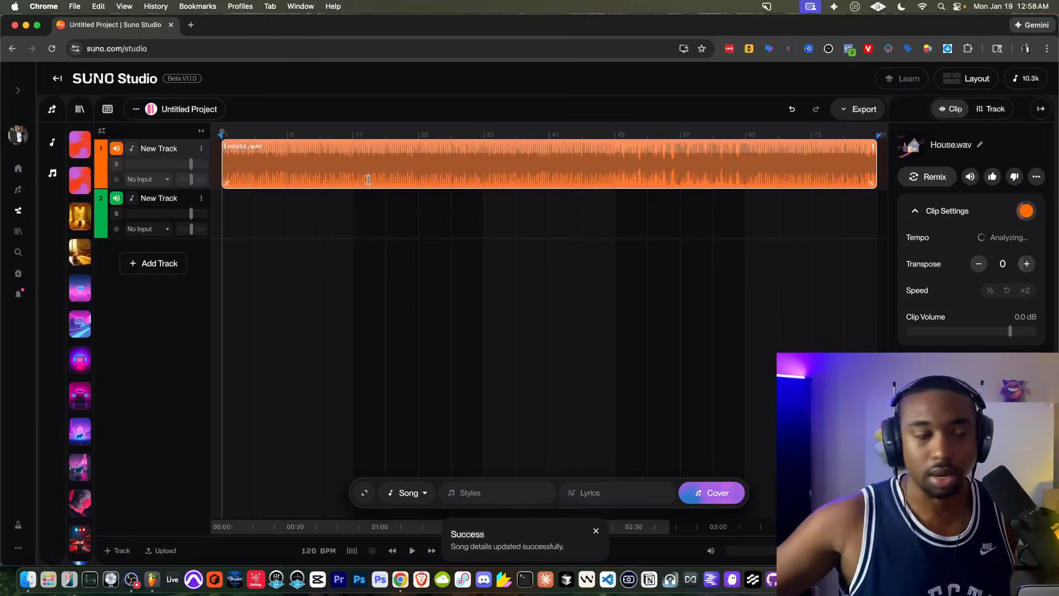
pyautogui.click(220, 225)
pyautogui.moveTo(220, 215); pyautogui.dragTo(877, 229)
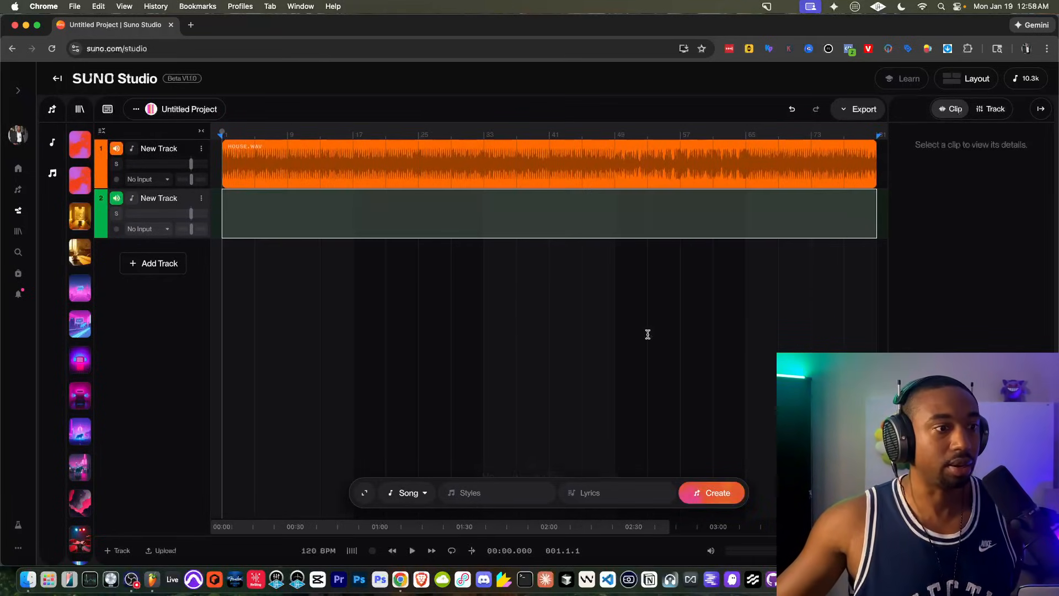
# - Generate a Vocals clip over the selected range with the style "house vocals female, harmonies"
pyautogui.click(419, 494)
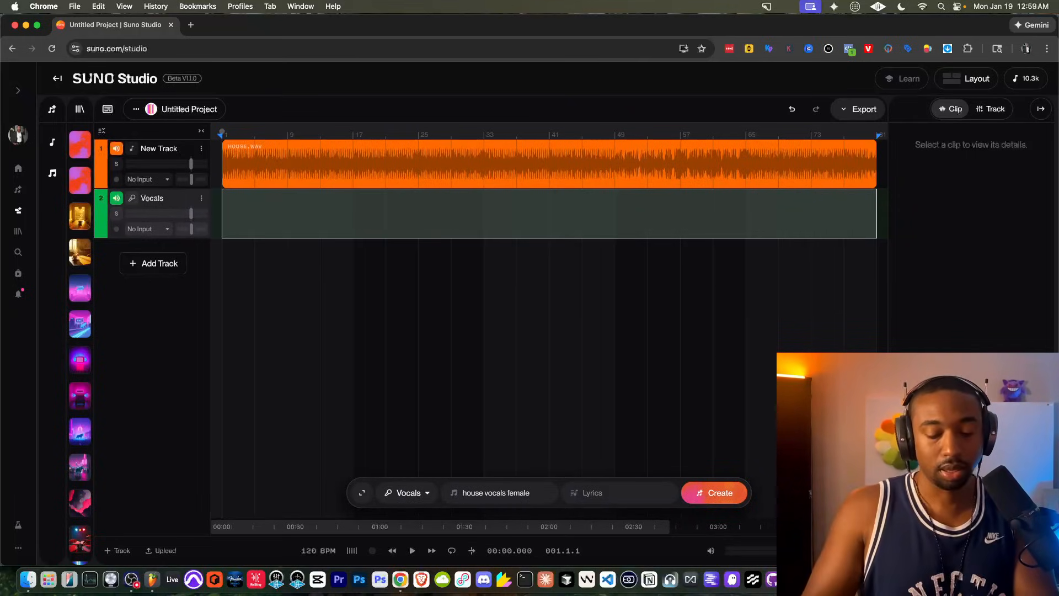
pyautogui.write('harmonies')
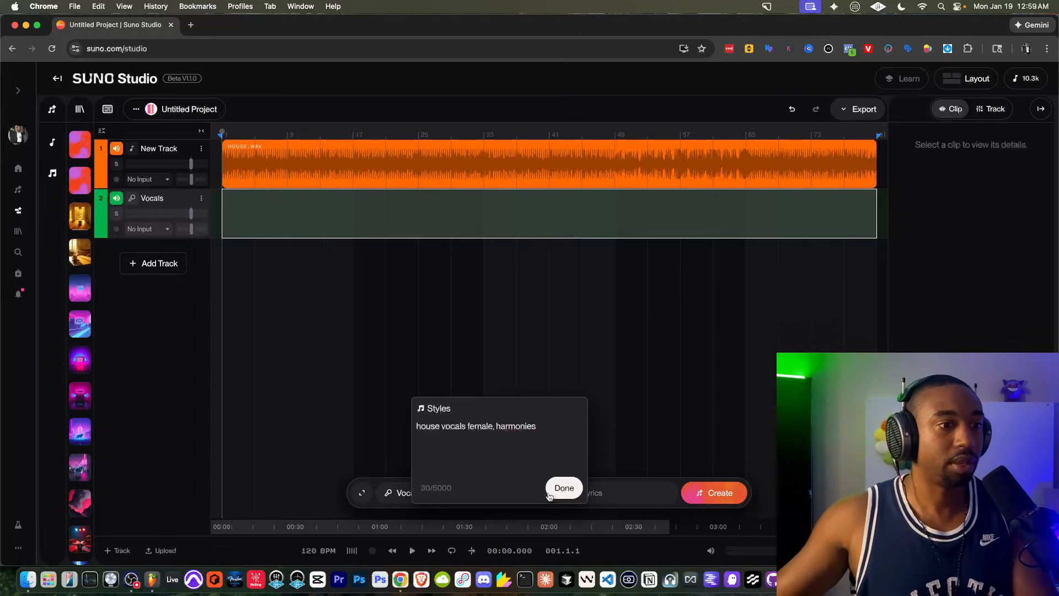
pyautogui.click(558, 489)
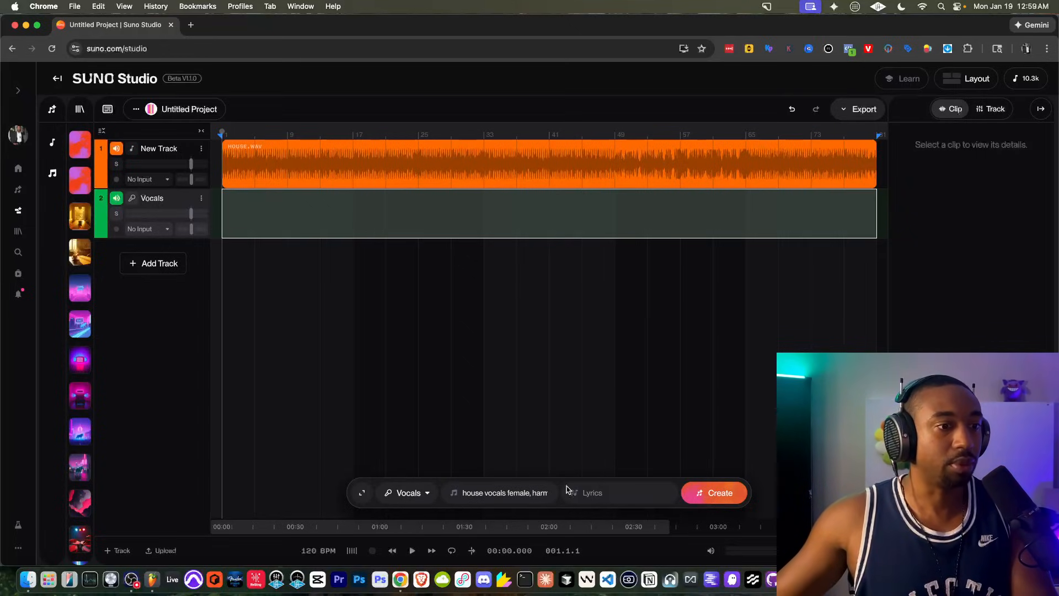
pyautogui.click(719, 494)
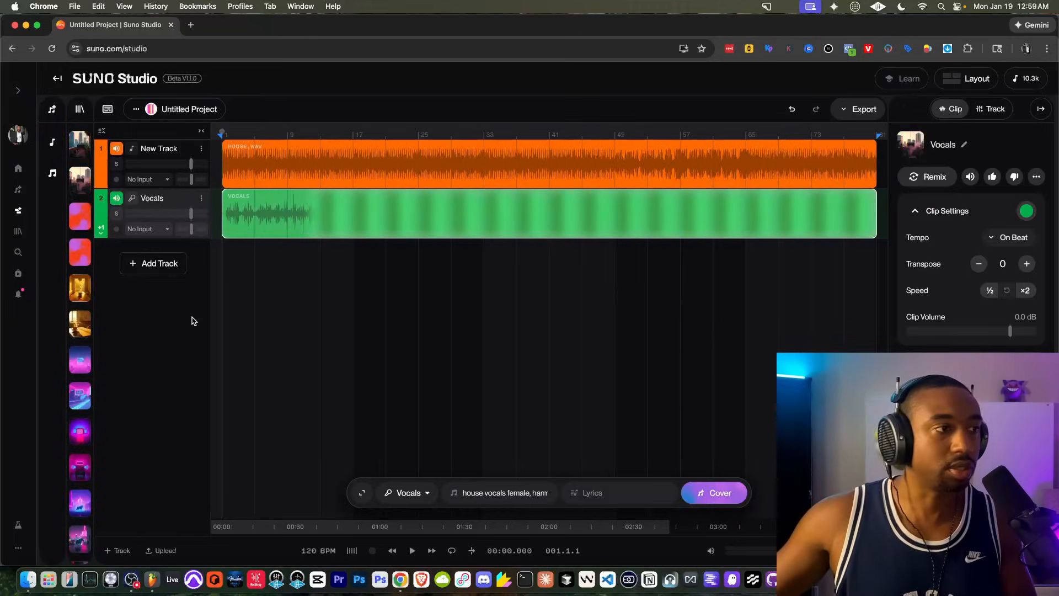
# - Play the song from the beginning and lower the Vocals track's volume to about -6.10 dB
pyautogui.click(223, 282)
pyautogui.press('space')
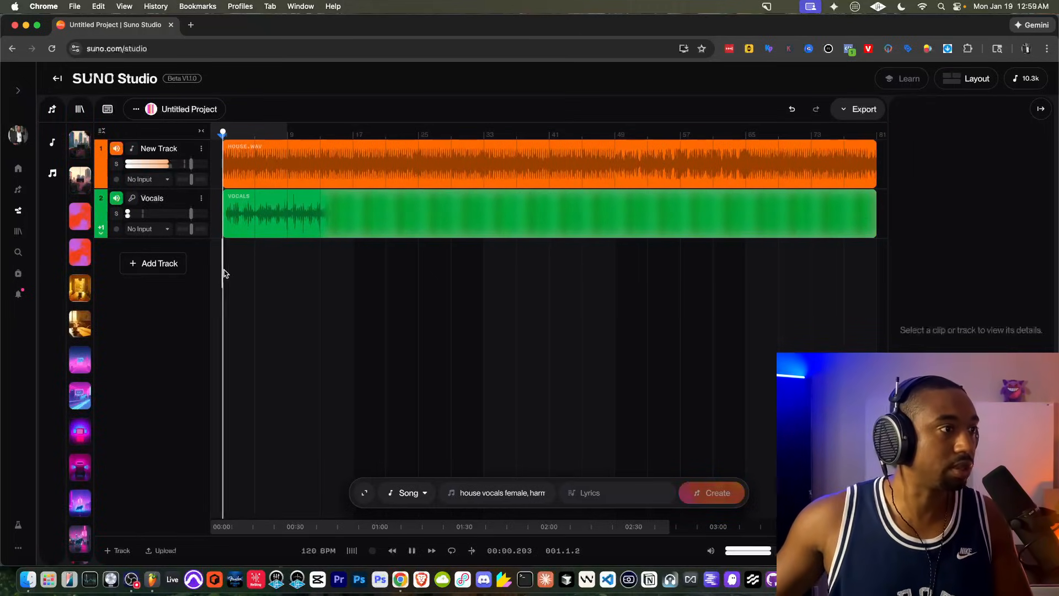
pyautogui.moveTo(191, 213); pyautogui.dragTo(191, 215)
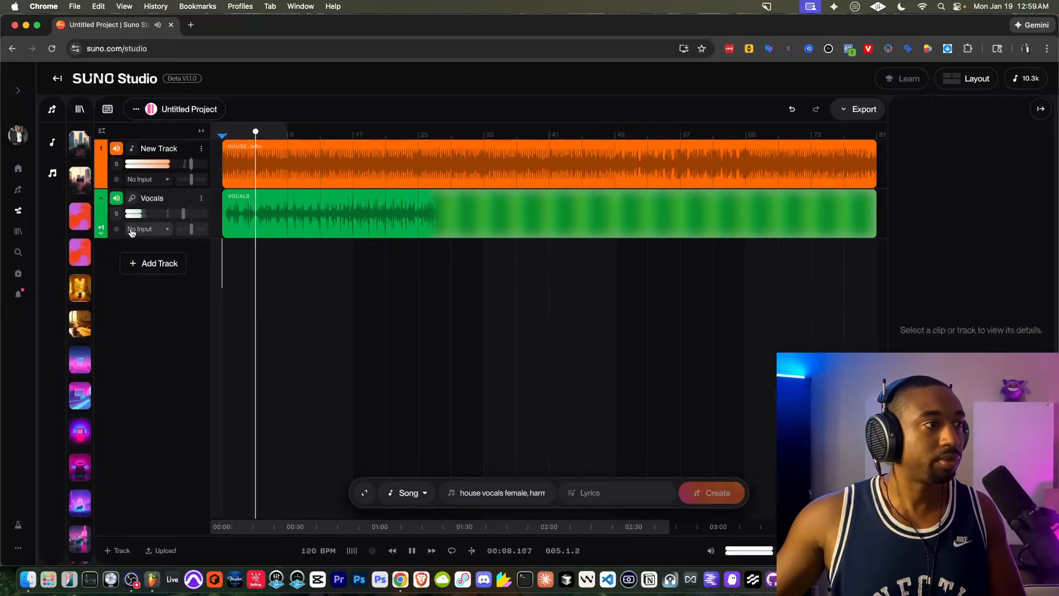
pyautogui.press('space')
# - Expand the alternative vocal takes, activate the upper one, and lower the Vocals track's volume to about -15.5 dB during playback
pyautogui.click(102, 234)
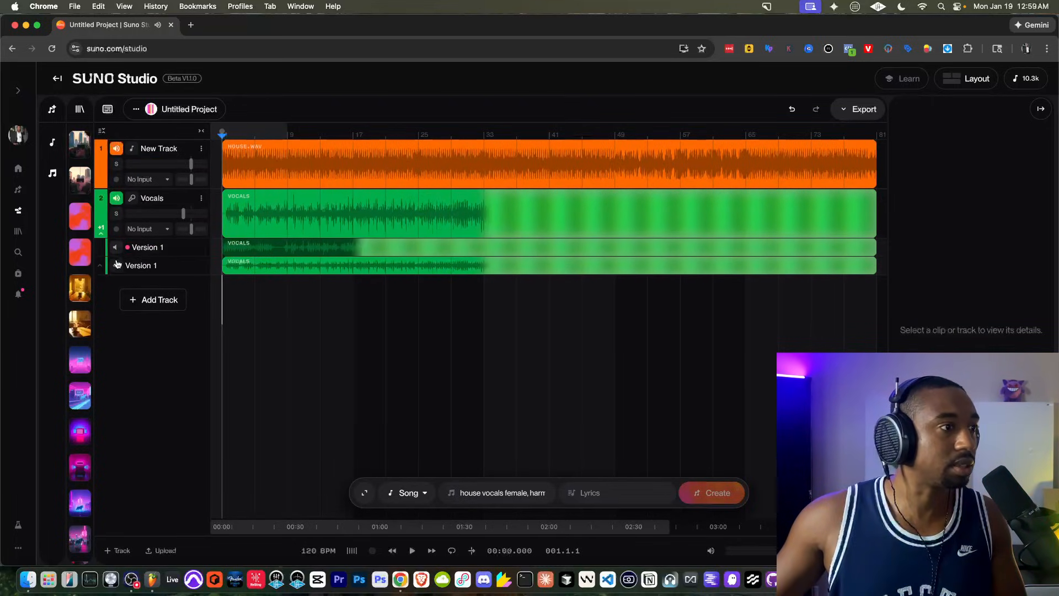
pyautogui.click(115, 248)
pyautogui.press('space')
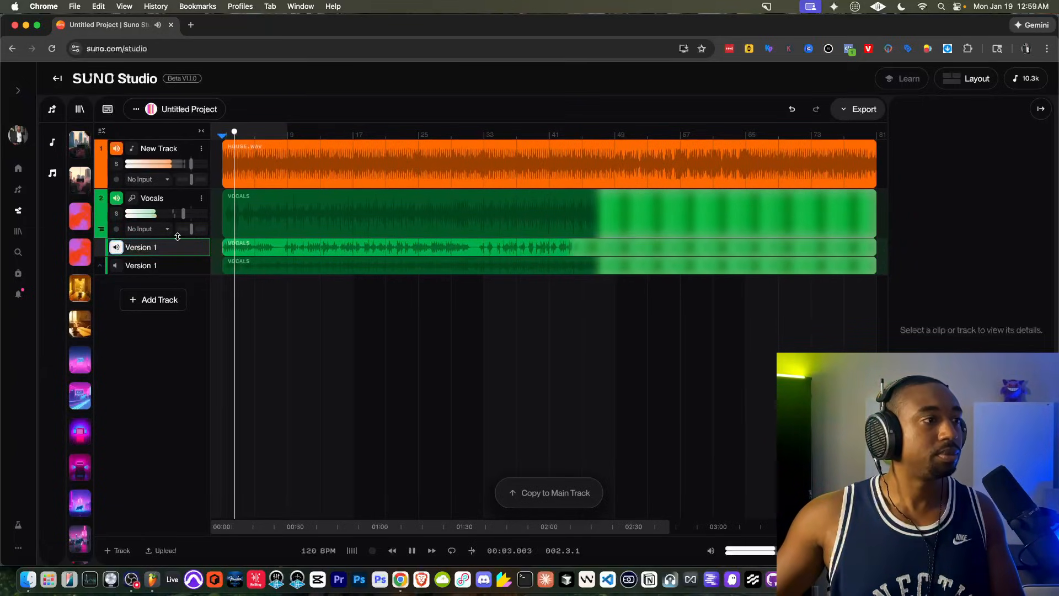
pyautogui.moveTo(183, 214)
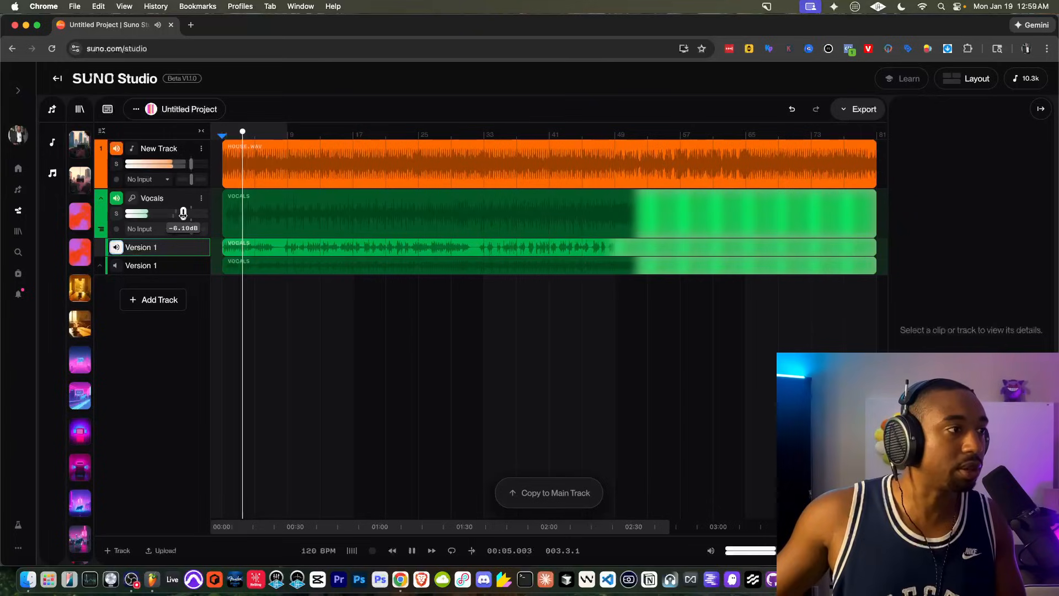
pyautogui.moveTo(183, 214); pyautogui.dragTo(176, 214)
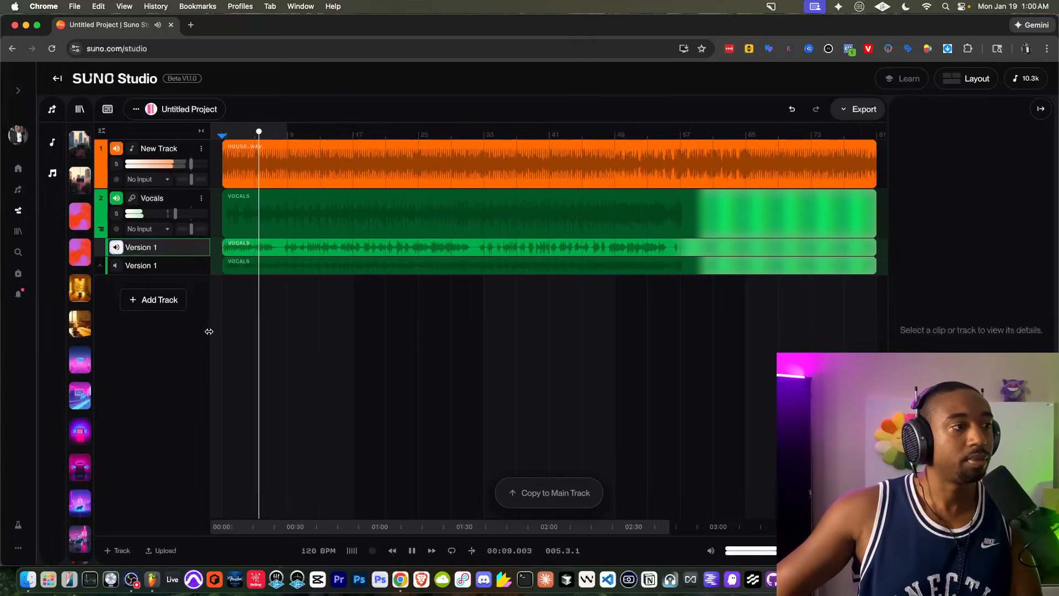
pyautogui.moveTo(176, 214); pyautogui.dragTo(170, 214)
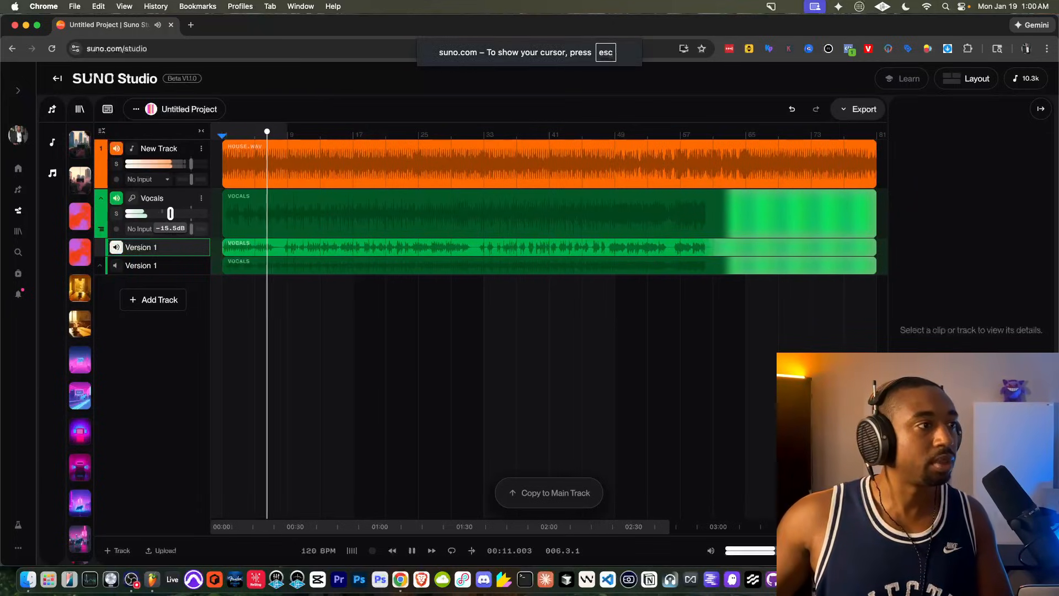
# - Audition the lower alternative vocal take to compare it with the upper one
pyautogui.click(132, 579)
pyautogui.click(150, 401)
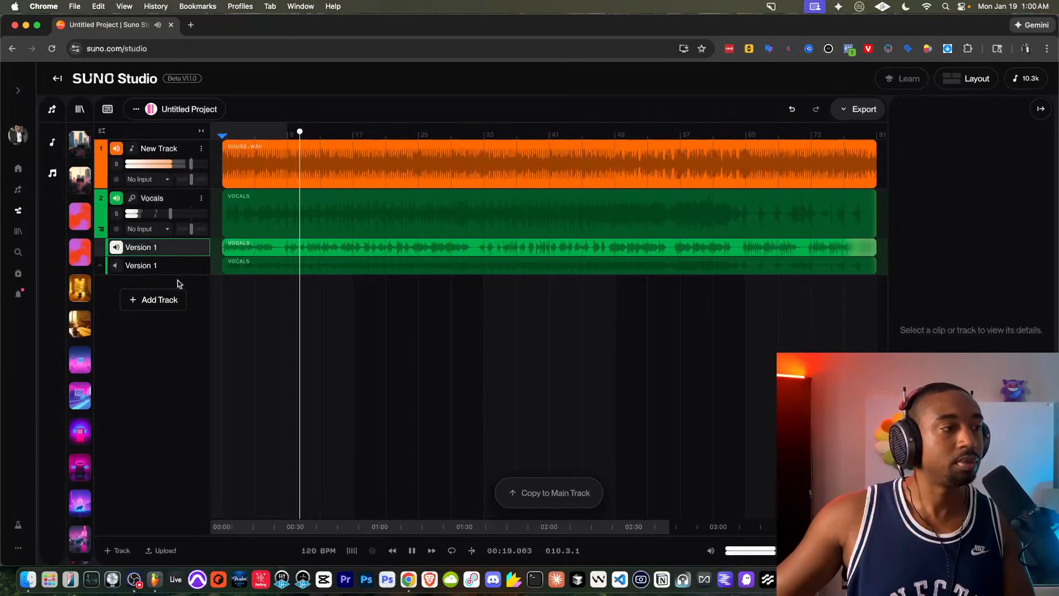
pyautogui.click(116, 268)
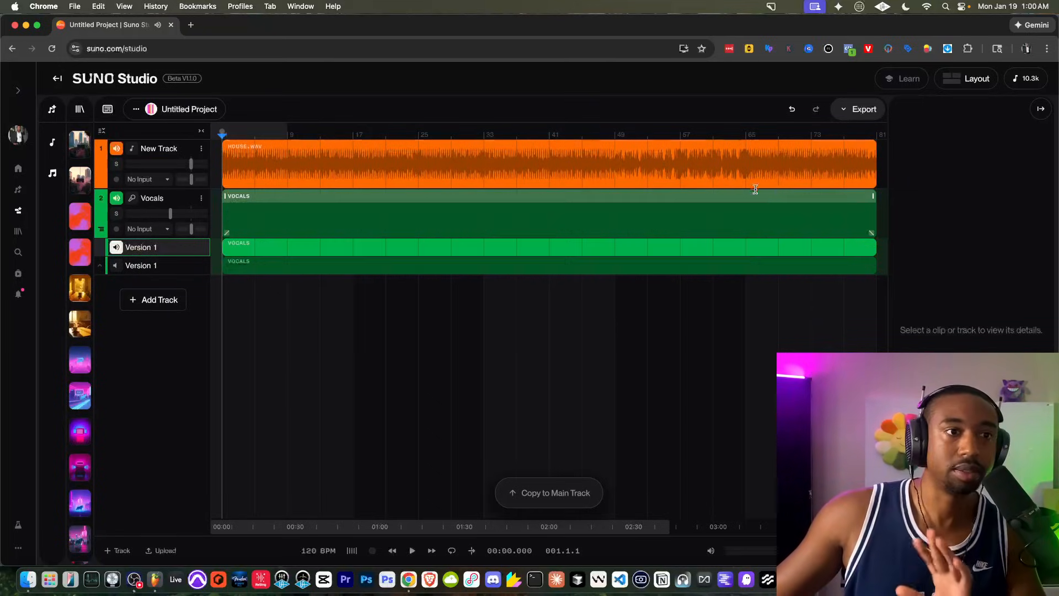
# - Export the Suno Studio project as a multitrack download and open the downloaded Untitled Project folder
pyautogui.click(858, 110)
pyautogui.click(817, 175)
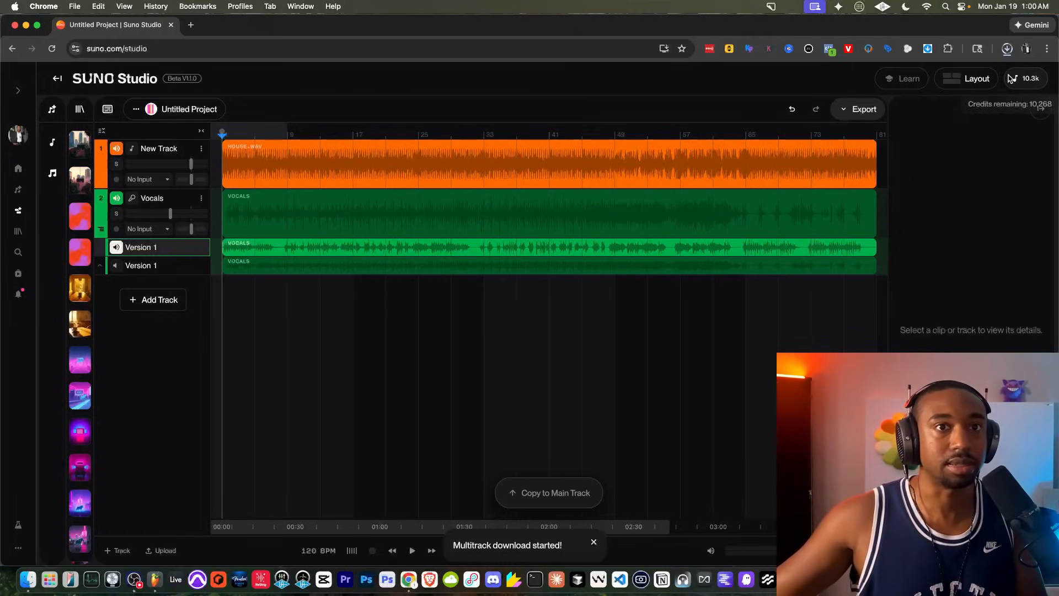
pyautogui.click(1007, 49)
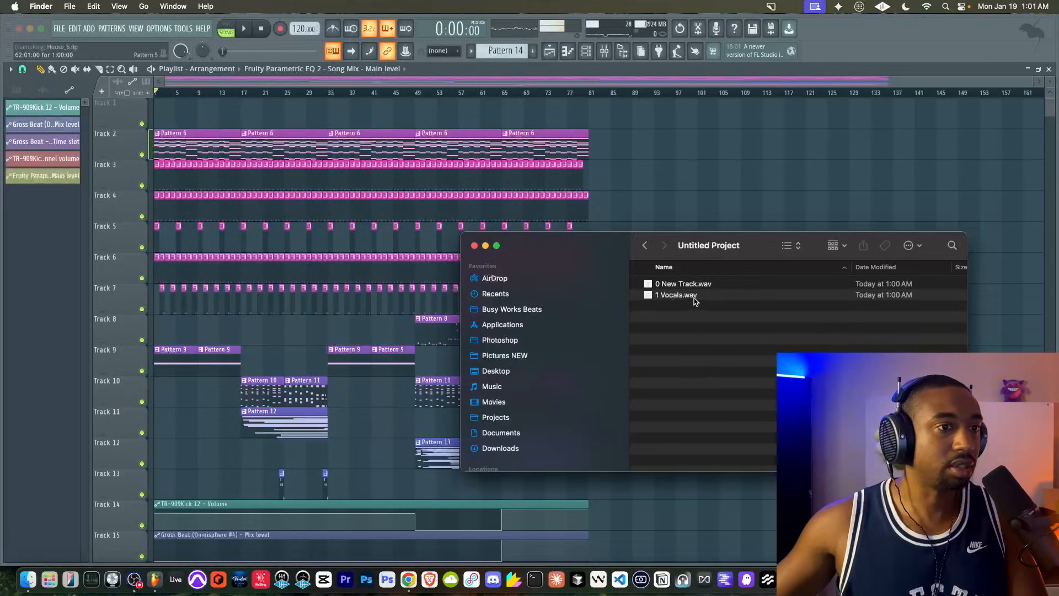
# - Place 1 Vocals.wav at the start of Track 1 in FL Studio's playlist and assign it to mixer track 15
pyautogui.moveTo(682, 293); pyautogui.dragTo(176, 110)
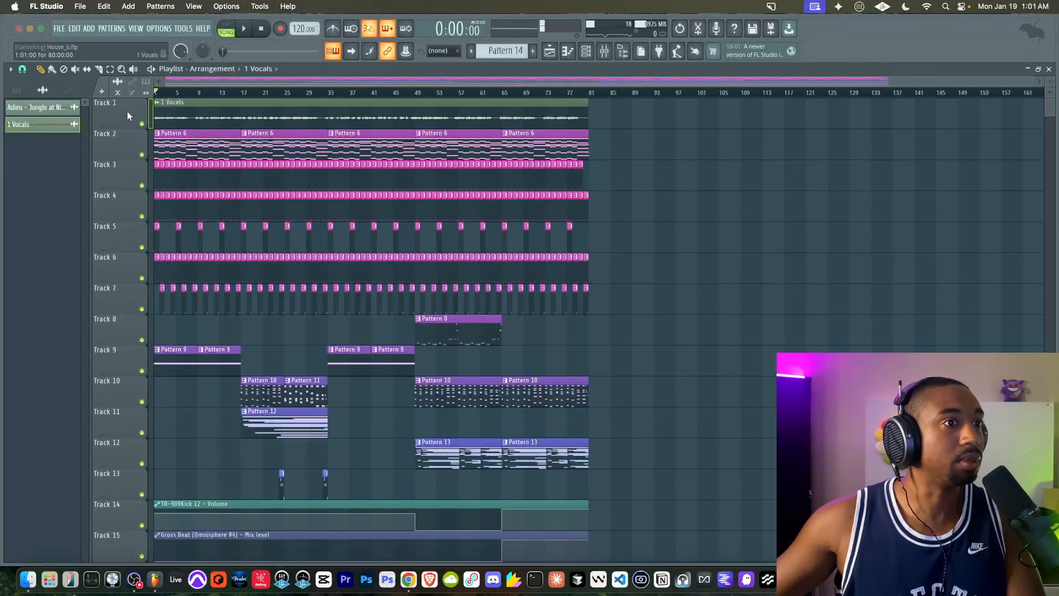
pyautogui.doubleClick(252, 111)
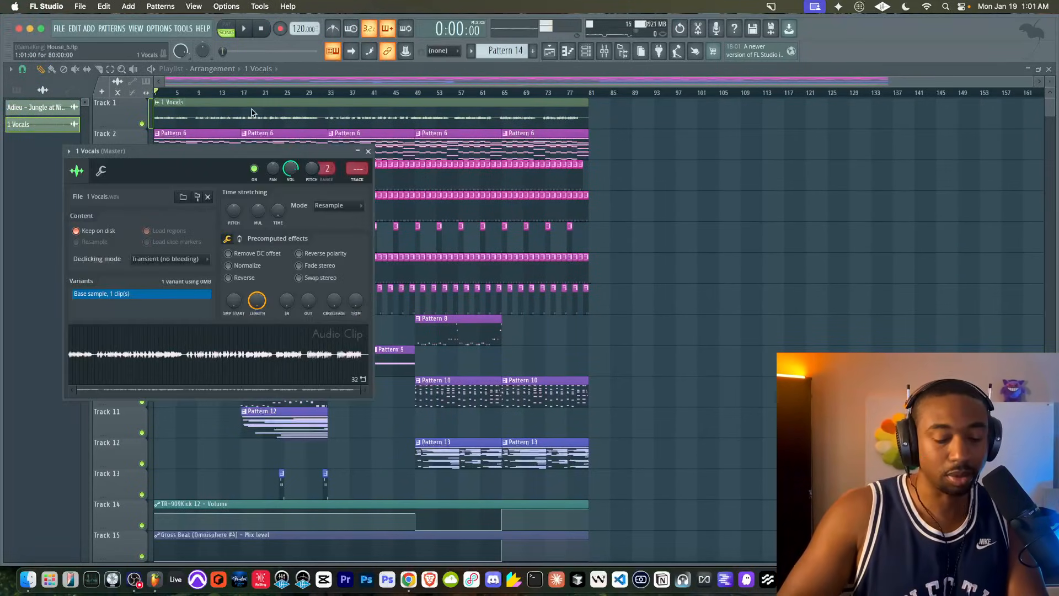
pyautogui.press('F9')
pyautogui.click(287, 108)
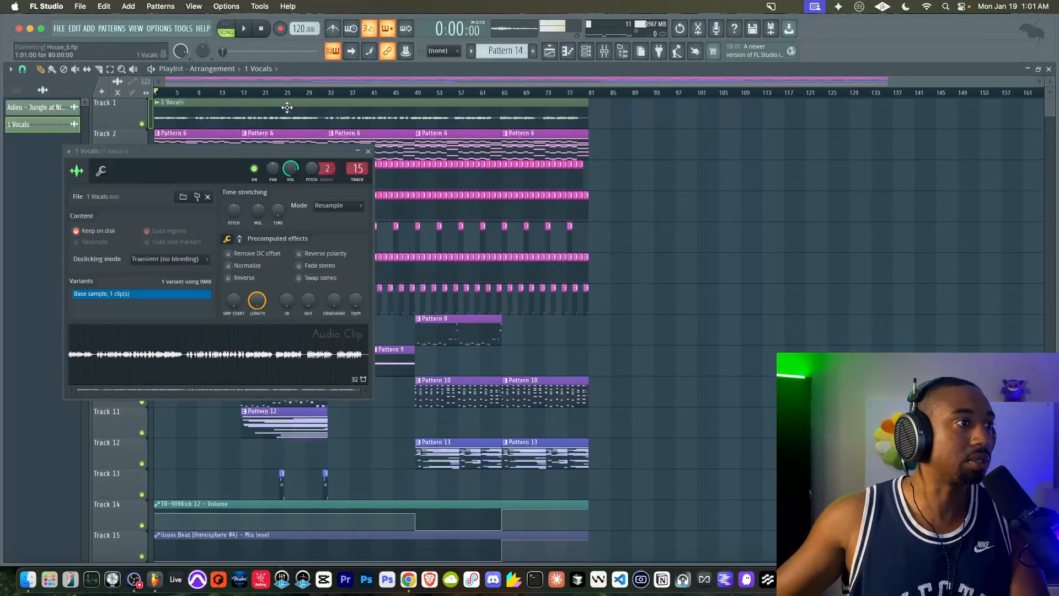
# - Set the vocal clip's time-stretching mode to Stretch and check its end against the arrangement
pyautogui.click(319, 206)
pyautogui.click(324, 238)
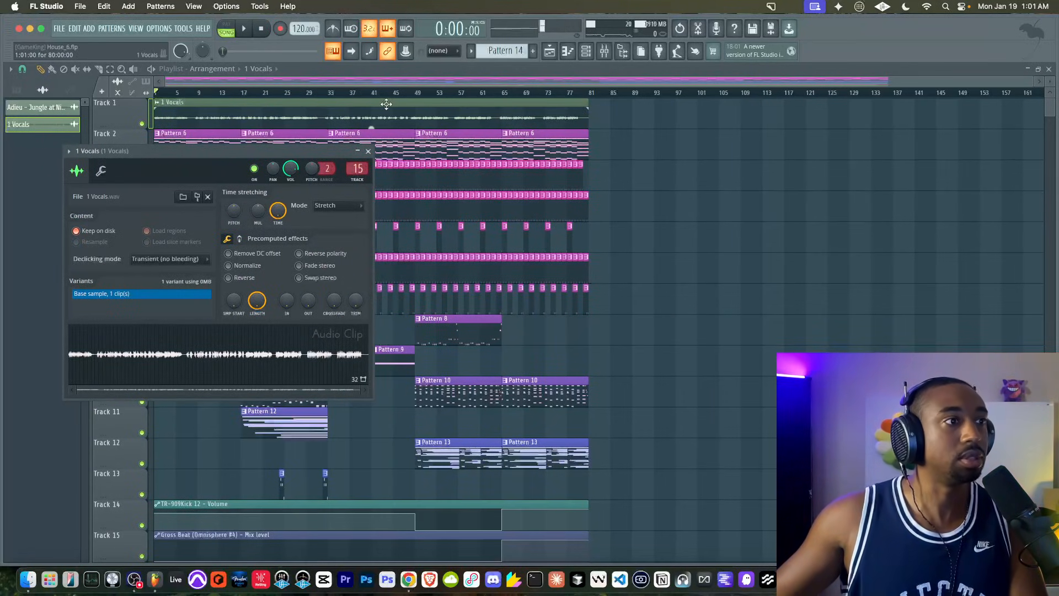
pyautogui.click(369, 151)
pyautogui.keyDown('ctrl'); pyautogui.scroll(3, 576, 118); pyautogui.keyUp('ctrl')
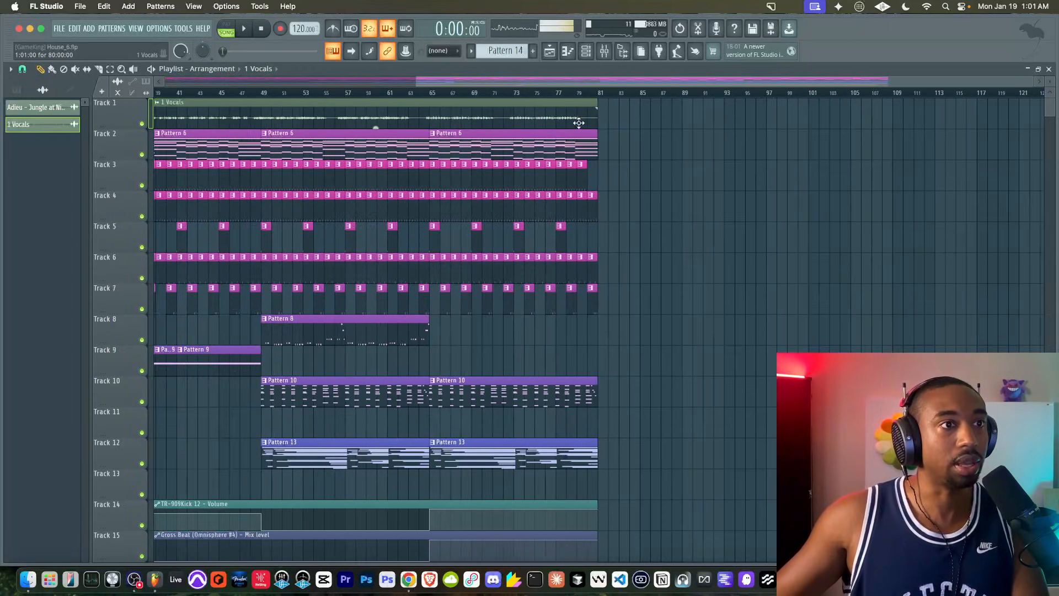
# - Route the 1 Vocals mixer track to the Sidechain track instead of the Master and start playback
pyautogui.doubleClick(527, 115)
pyautogui.click(604, 52)
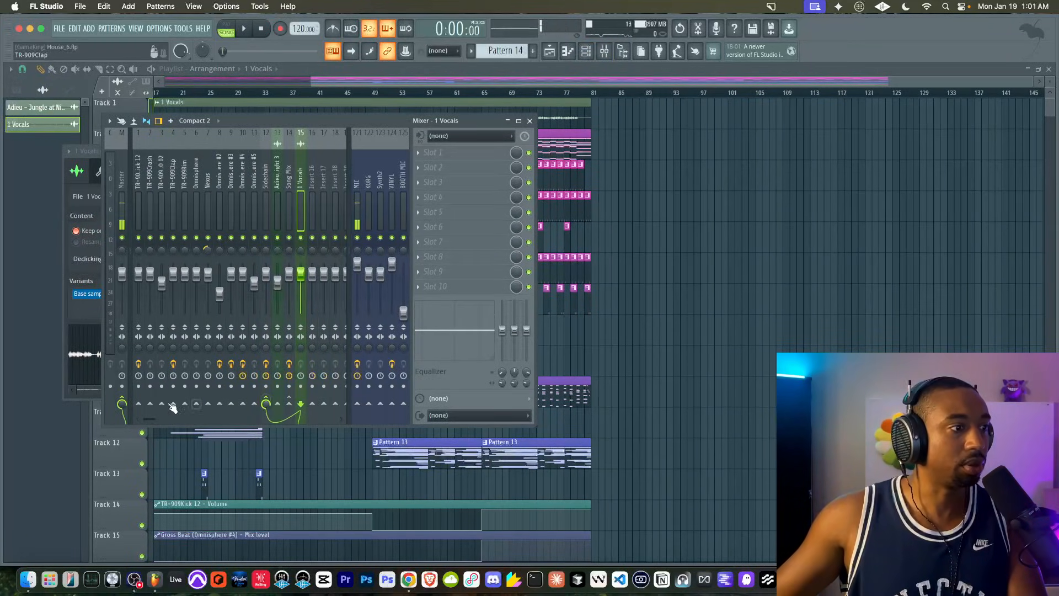
pyautogui.press('space')
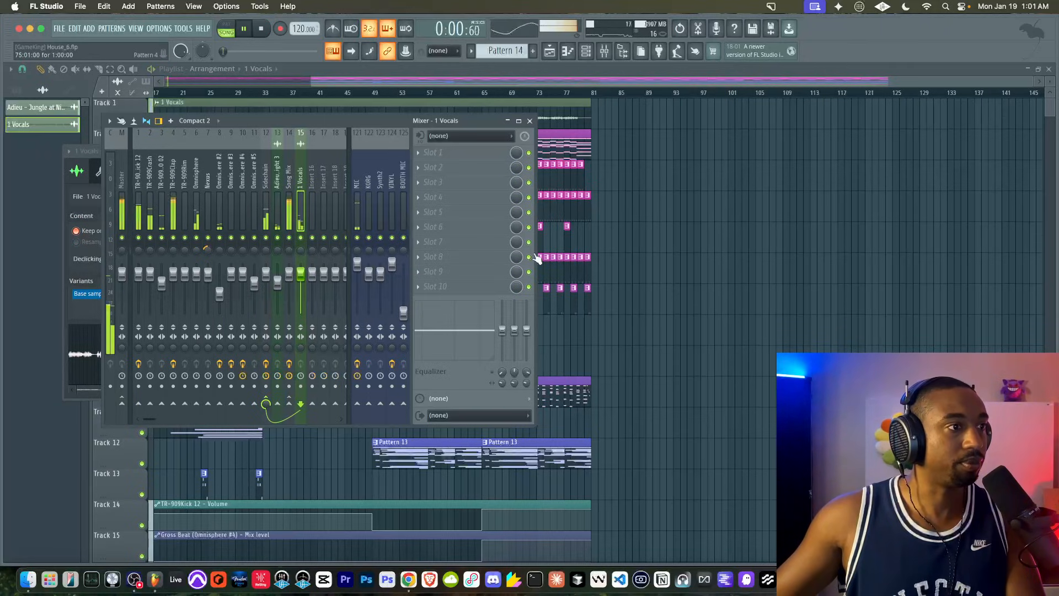
# - Lower the 1 Vocals mixer track's volume slightly while the song plays, and restart playback
pyautogui.click(355, 243)
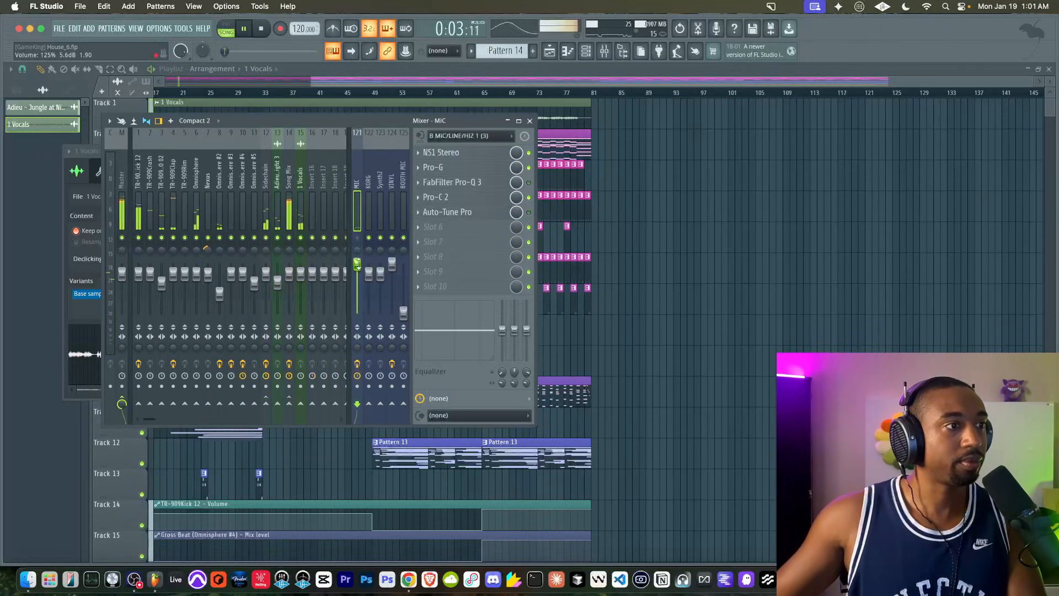
pyautogui.click(302, 199)
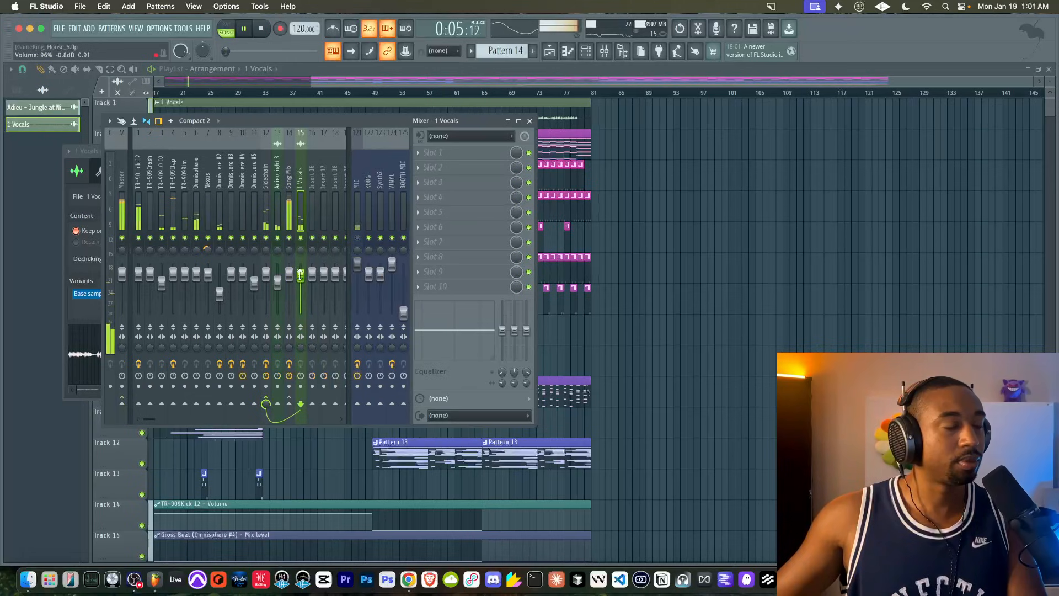
pyautogui.press('space')
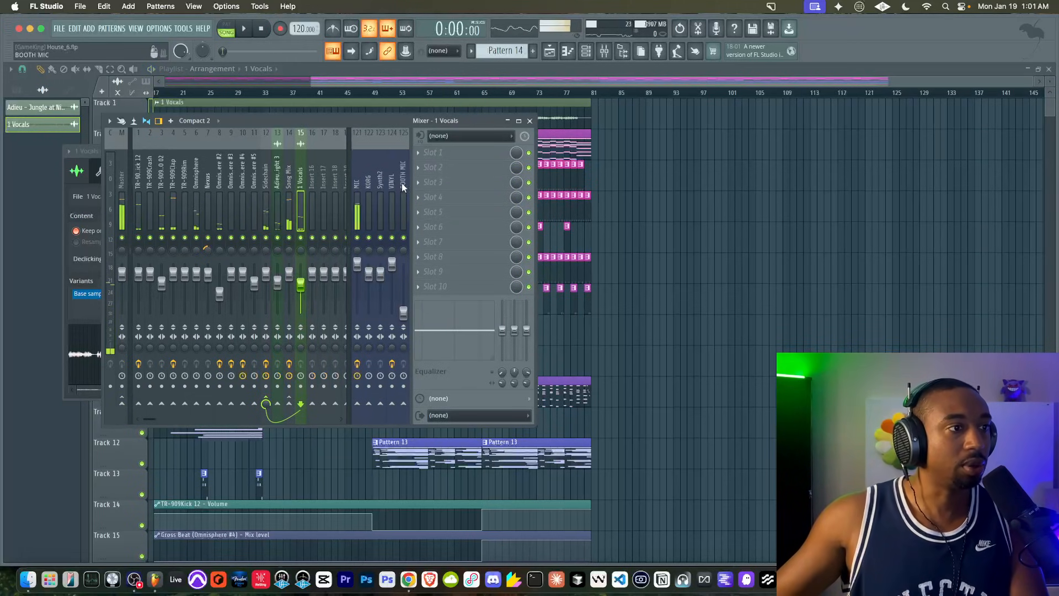
# - Load ValhallaVintageVerb into the first effect slot of the 1 Vocals mixer track and open its settings during playback
pyautogui.click(433, 156)
pyautogui.hscroll(10, 441, 287)
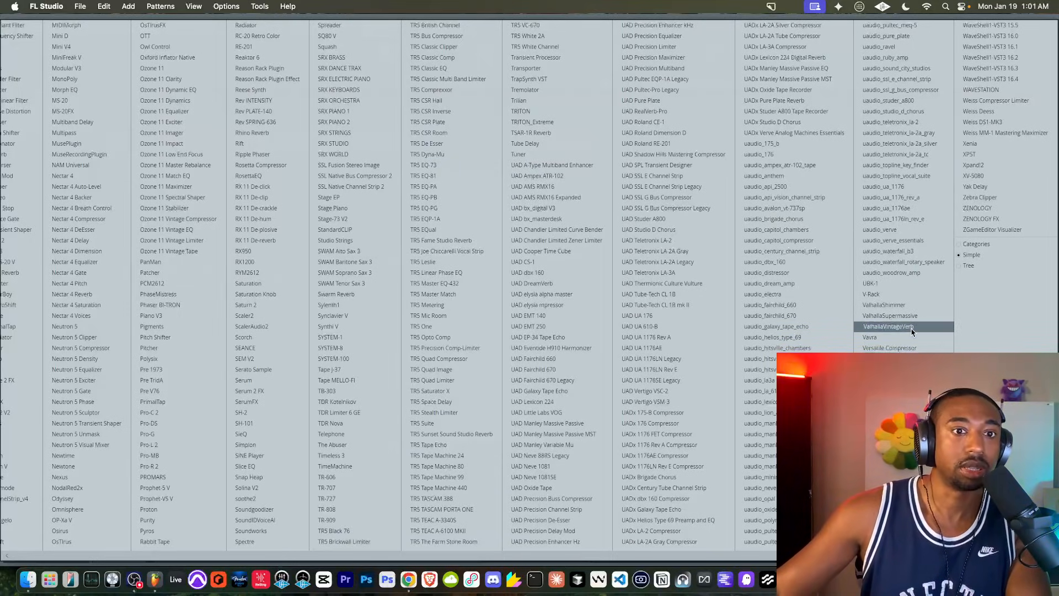
pyautogui.click(888, 327)
pyautogui.moveTo(464, 207); pyautogui.dragTo(481, 143)
pyautogui.click(515, 31)
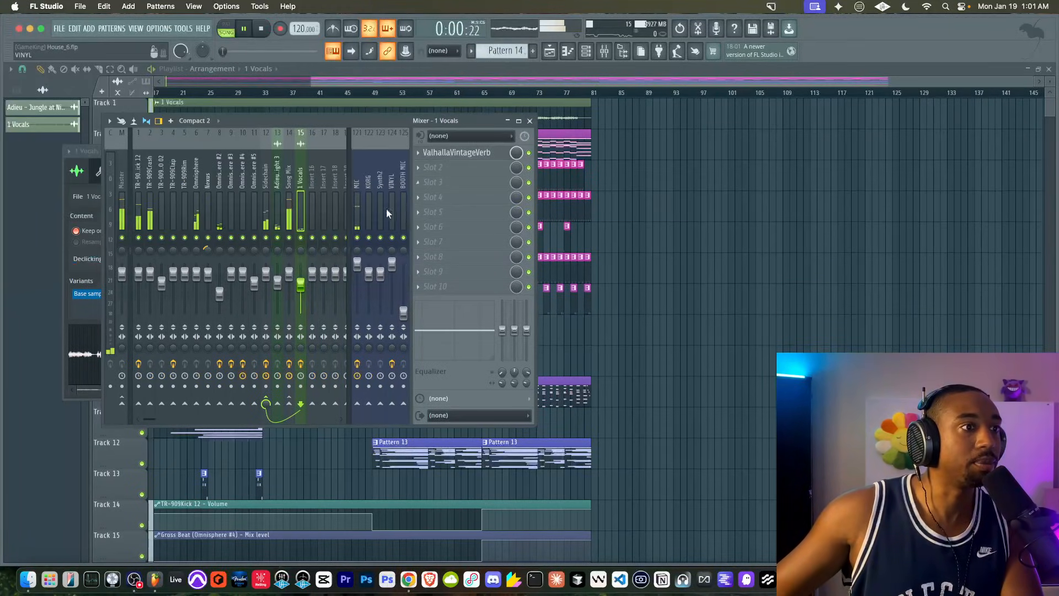
pyautogui.click(453, 154)
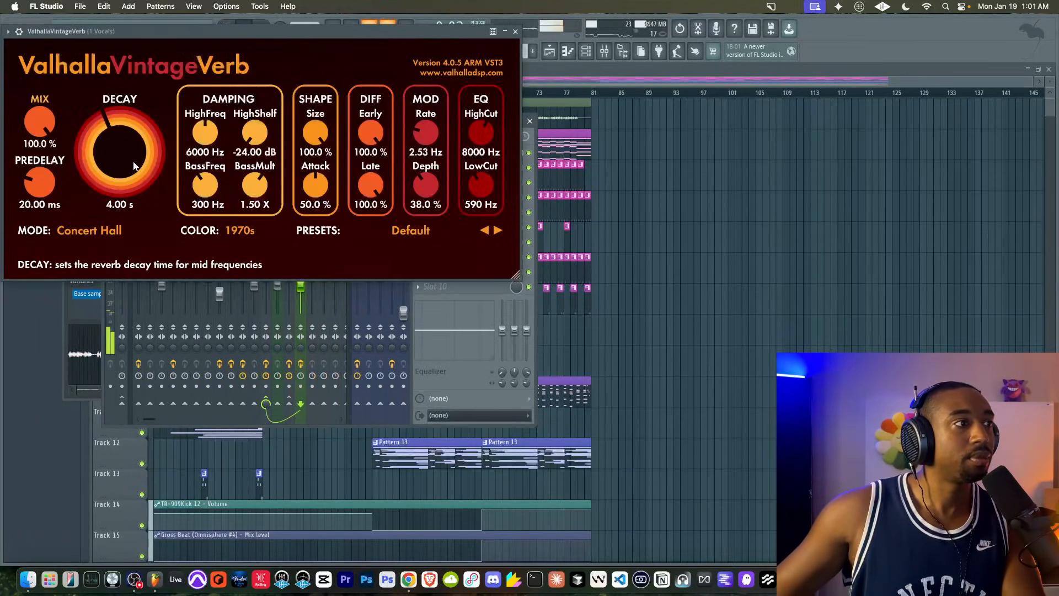
# - Close the vocal reverb's settings and lower the 1 Vocals mixer track's volume to about 48% (-13.4 dB) during playback
pyautogui.click(515, 32)
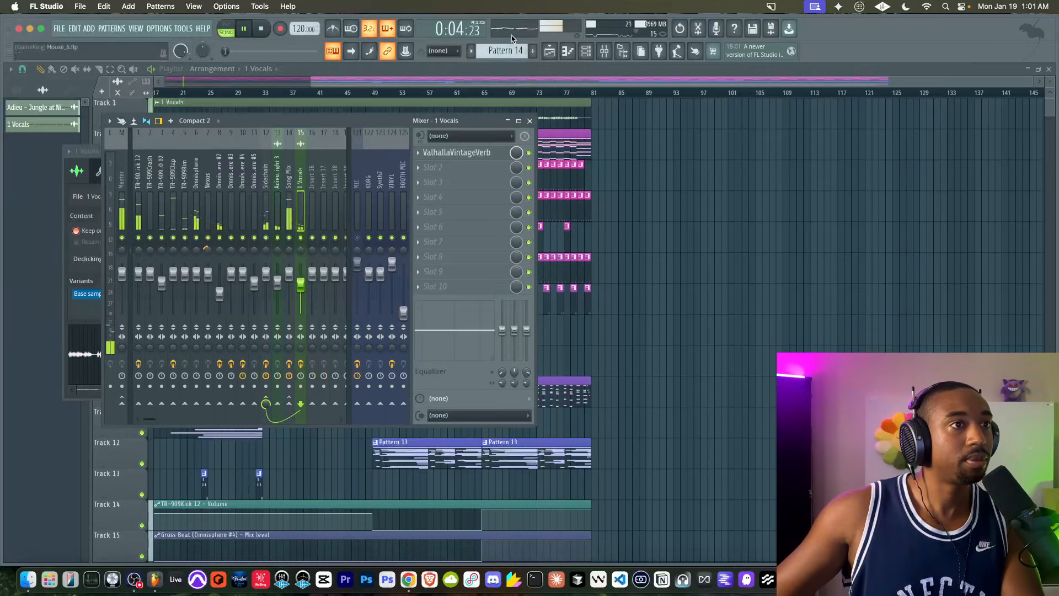
pyautogui.moveTo(301, 287); pyautogui.dragTo(301, 291)
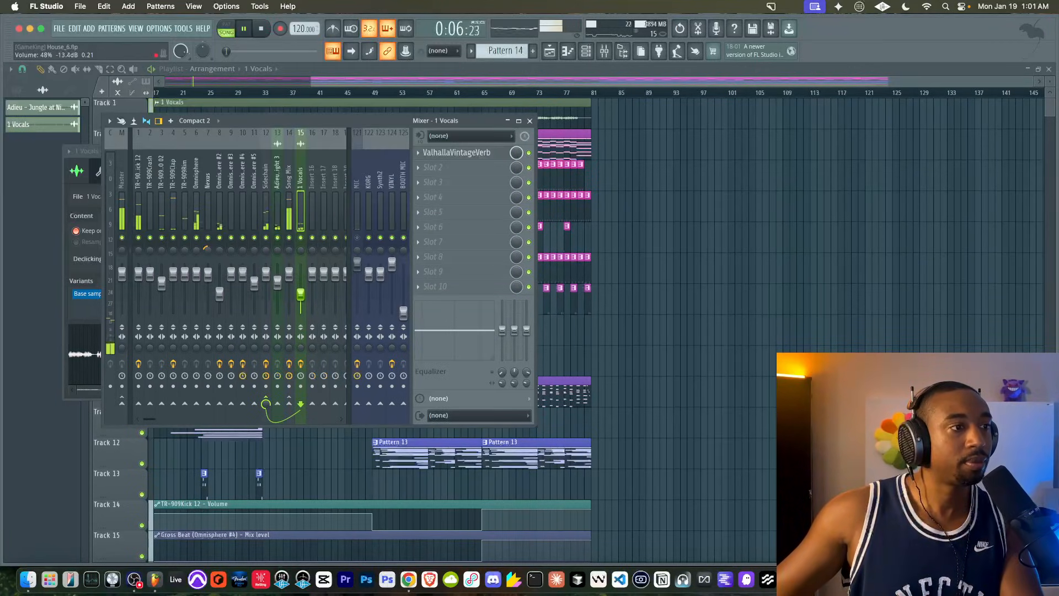
pyautogui.click(680, 278)
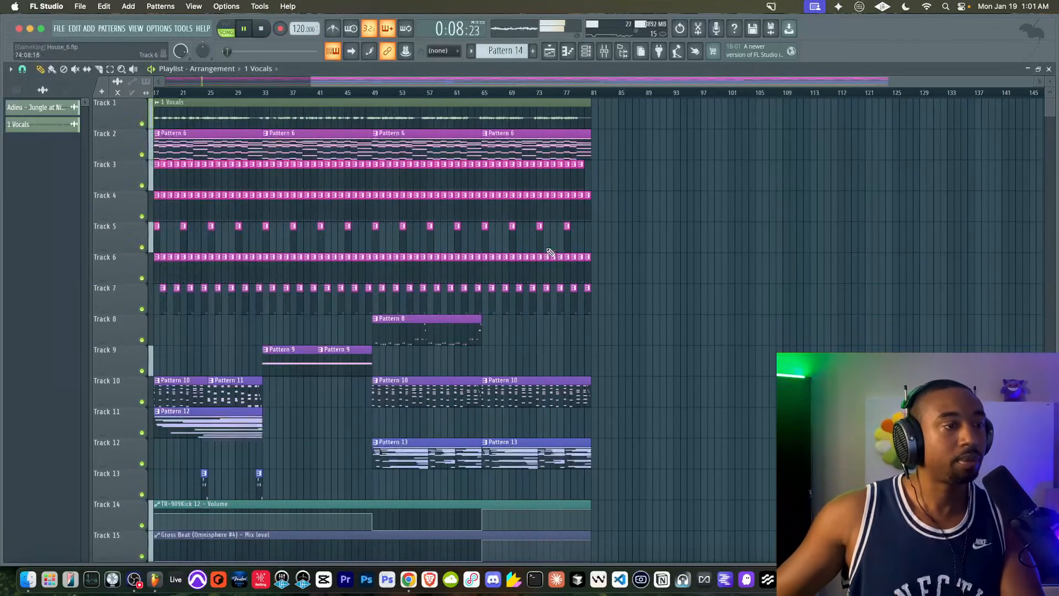
pyautogui.hscroll(-3, 445, 234)
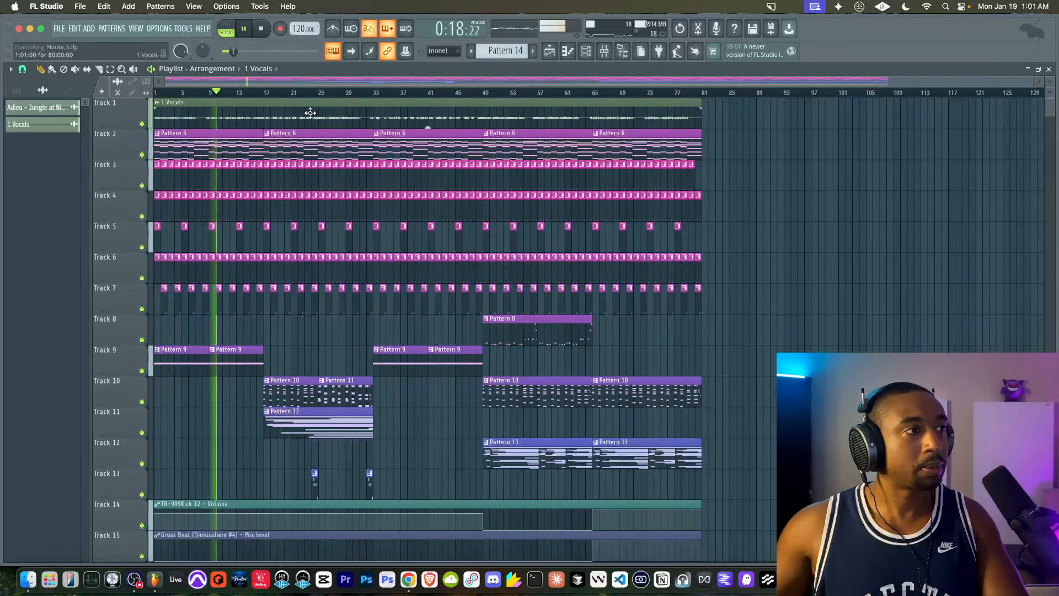
# - Play the arrangement from just before bar 49 to check the vocals in the mix, and stop playback
pyautogui.click(605, 55)
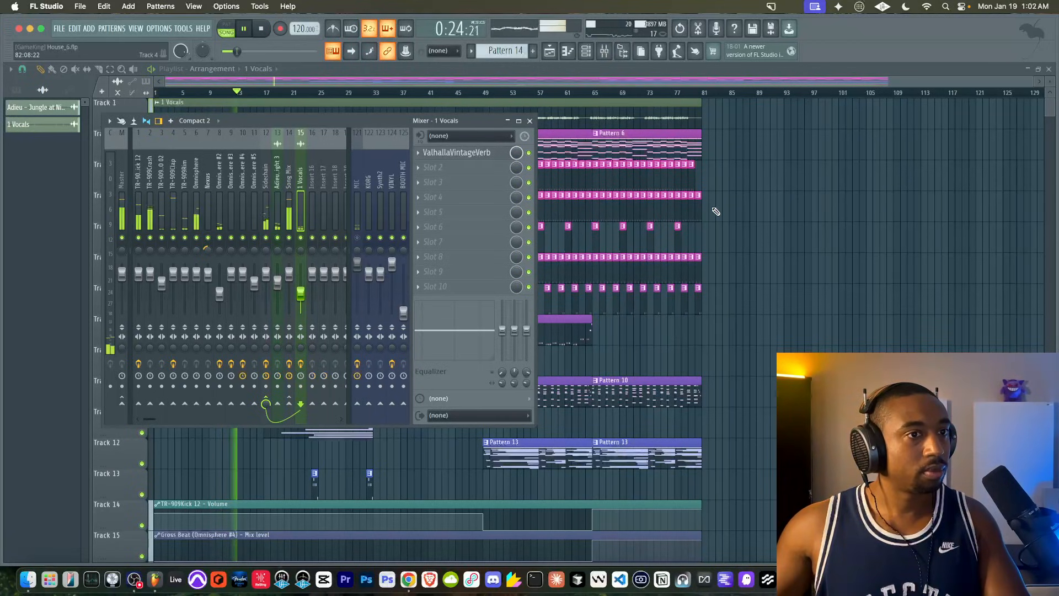
pyautogui.click(530, 121)
pyautogui.click(476, 96)
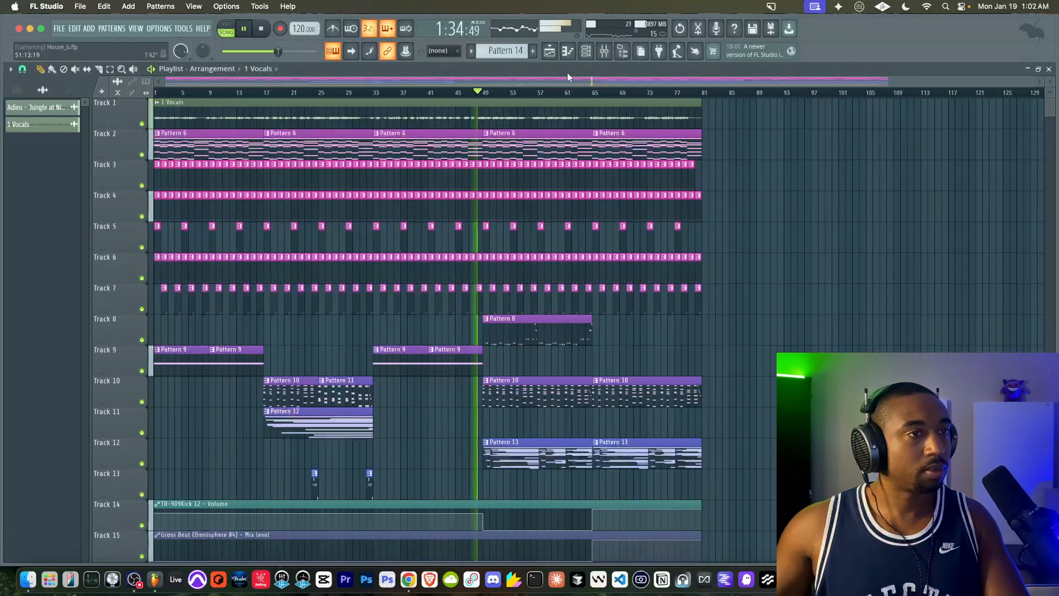
pyautogui.click(605, 52)
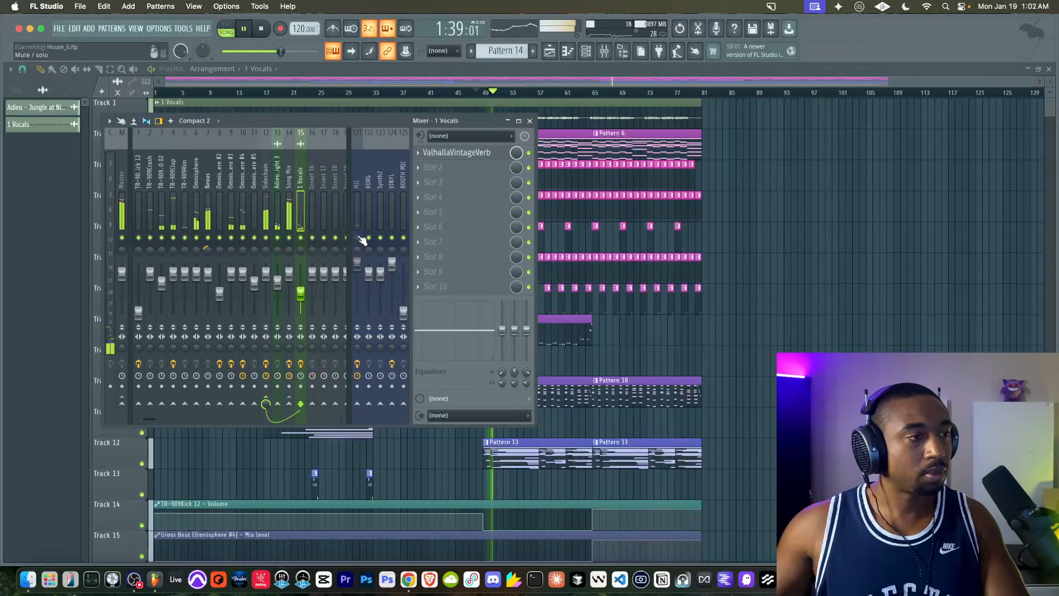
pyautogui.press('space')
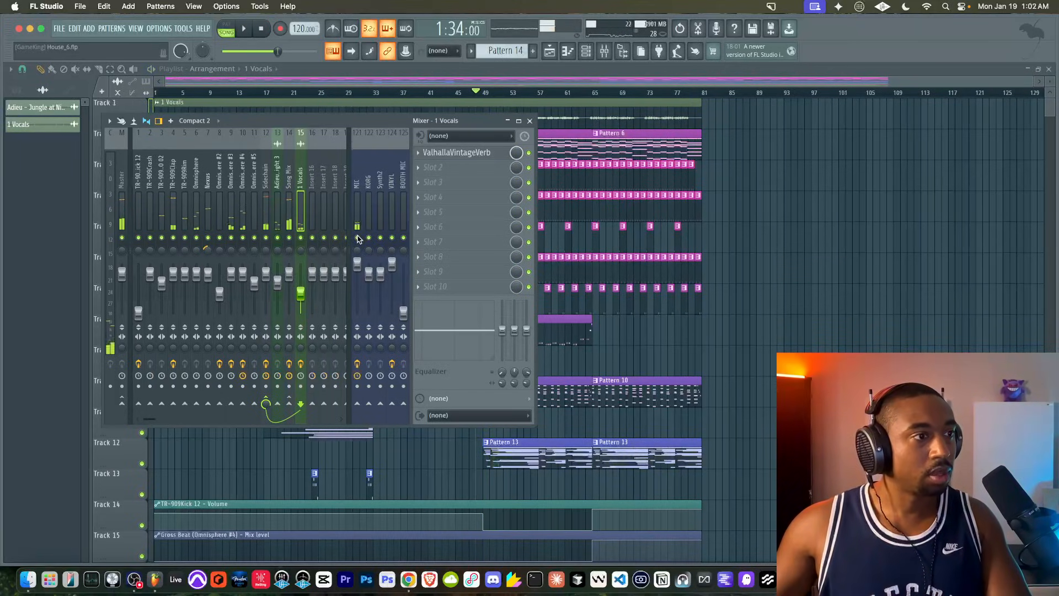
# - Export the song to the Desktop as a WAV file named House 2
pyautogui.press('F9')
pyautogui.click(59, 29)
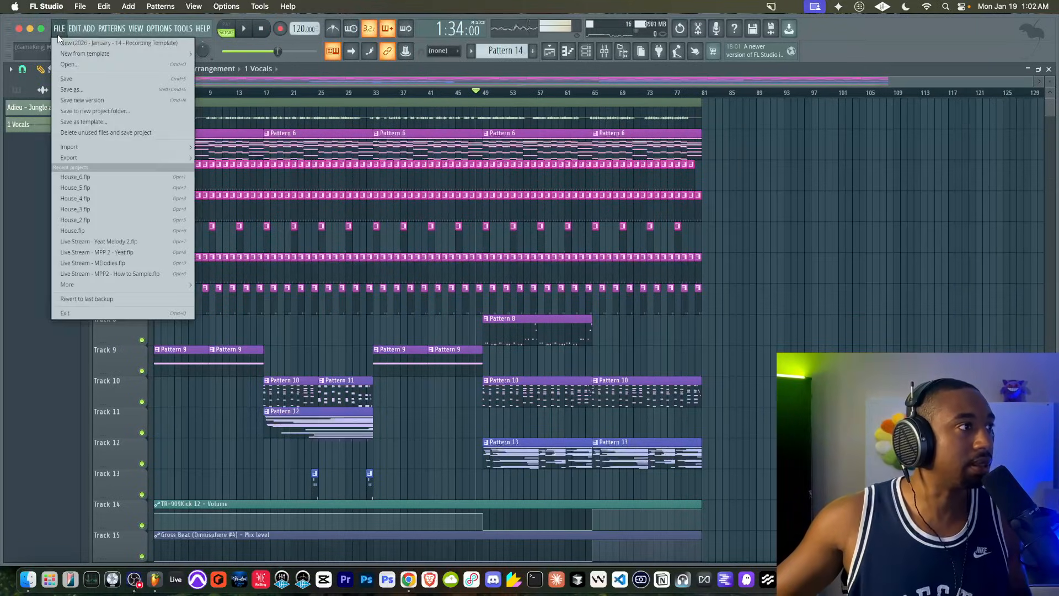
pyautogui.click(99, 160)
pyautogui.click(242, 166)
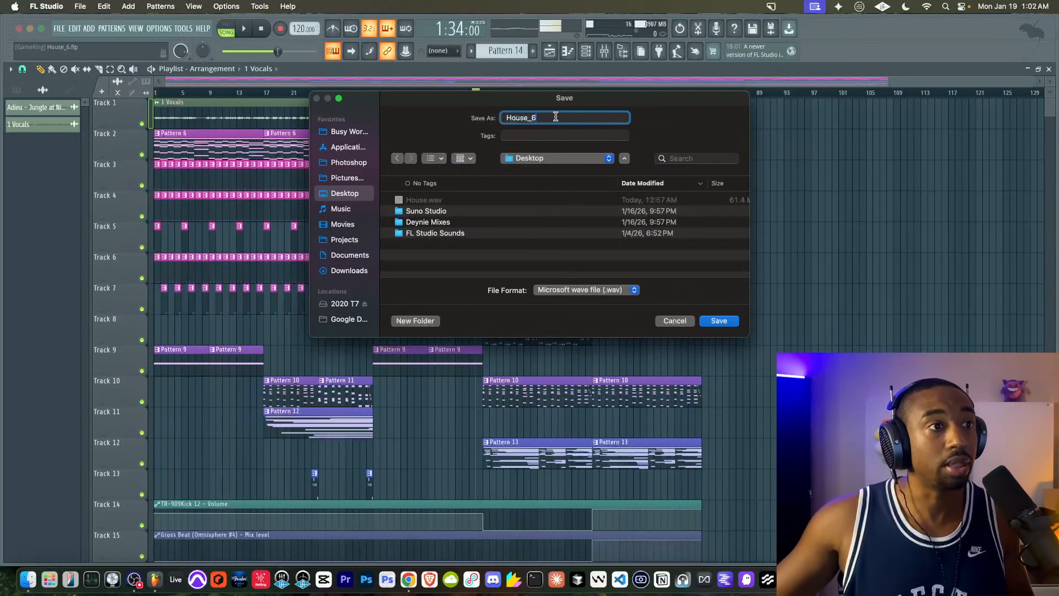
pyautogui.press('Return')
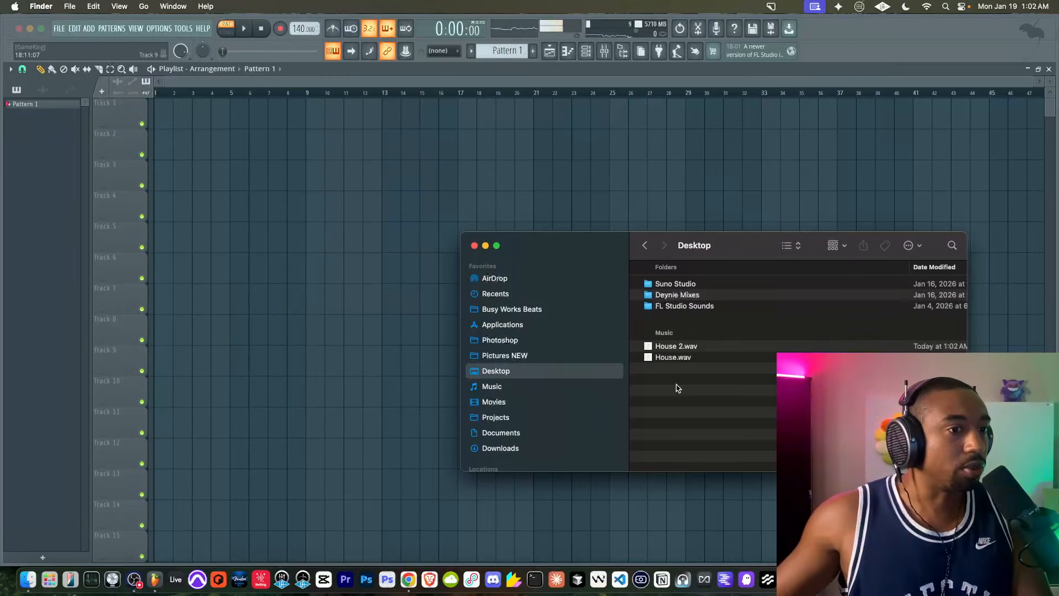
# - Place House 2.wav and House.wav from the Desktop on Tracks 1 and 2, and reapply Resample time stretching to the House 2 clip
pyautogui.moveTo(676, 388); pyautogui.dragTo(162, 124)
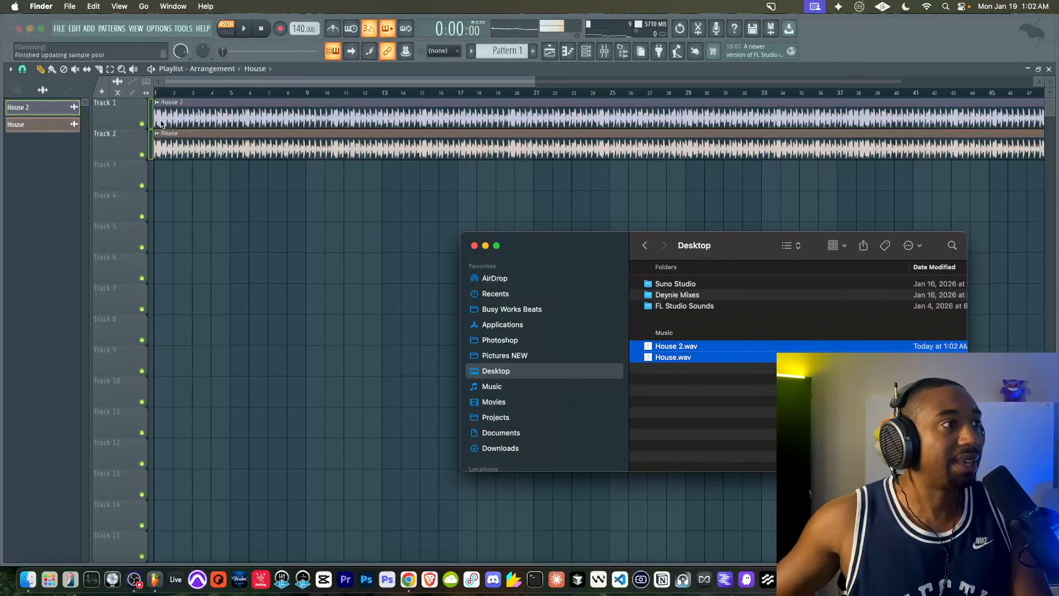
pyautogui.click(225, 72)
pyautogui.doubleClick(202, 107)
pyautogui.click(360, 234)
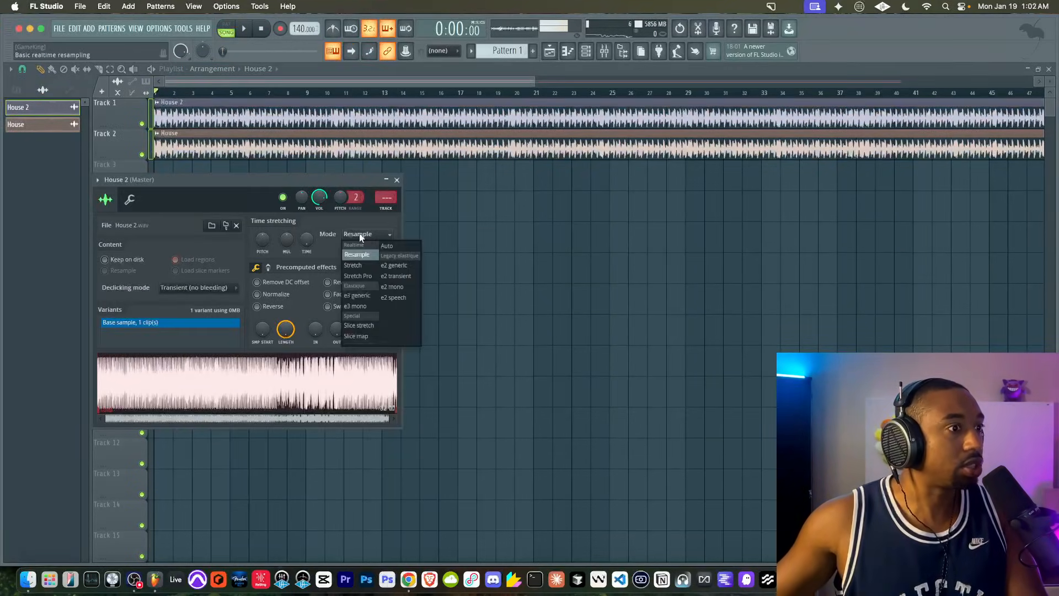
pyautogui.click(359, 267)
pyautogui.click(371, 235)
pyautogui.click(362, 254)
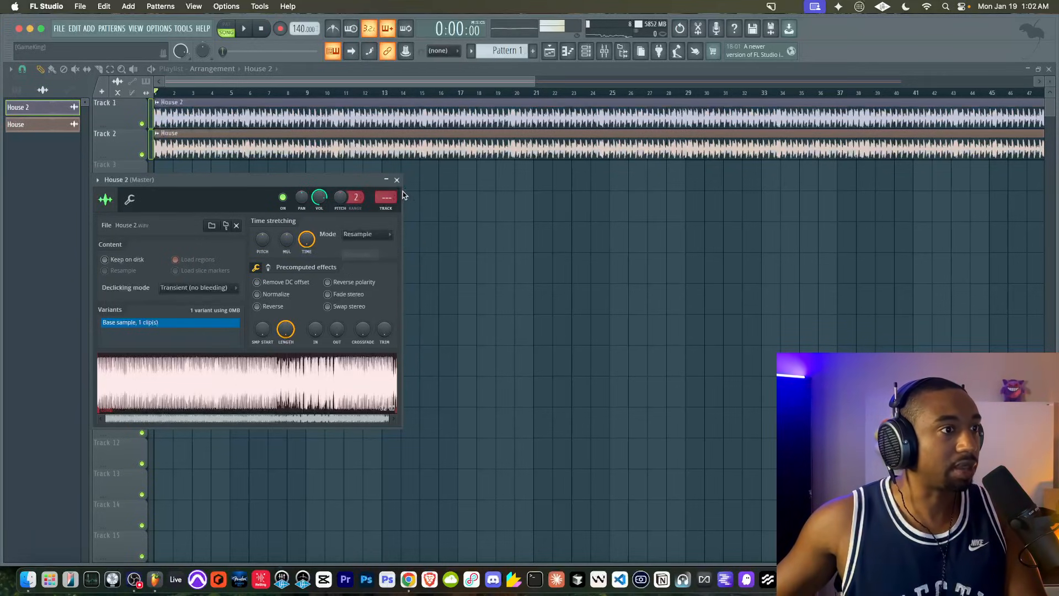
pyautogui.click(397, 180)
# - Switch the House clip's time-stretching mode to Stretch and back to Resample
pyautogui.doubleClick(303, 135)
pyautogui.click(364, 248)
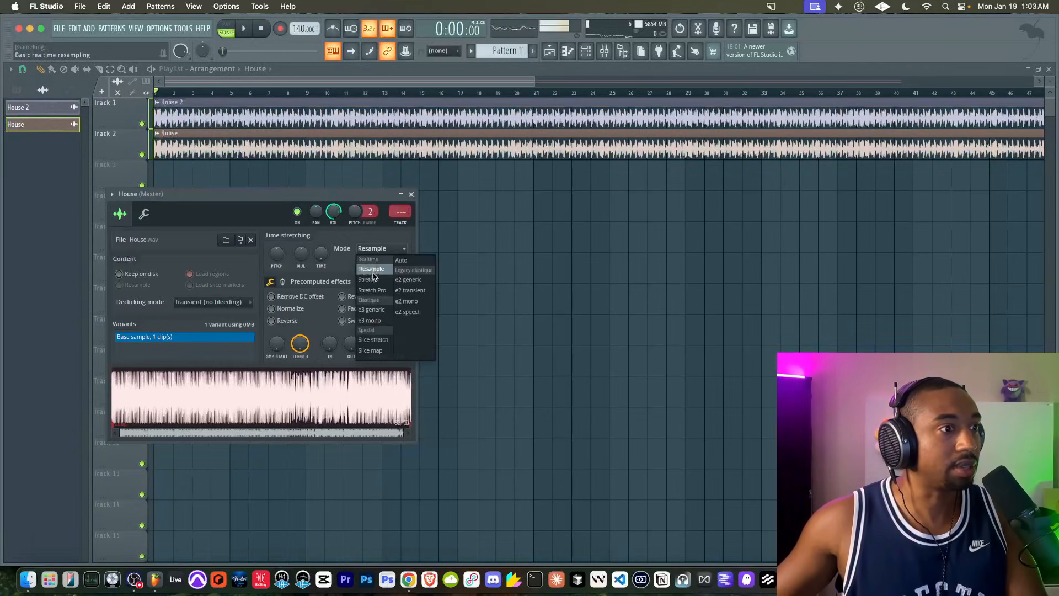
pyautogui.click(368, 280)
pyautogui.click(373, 251)
pyautogui.click(374, 269)
pyautogui.click(411, 194)
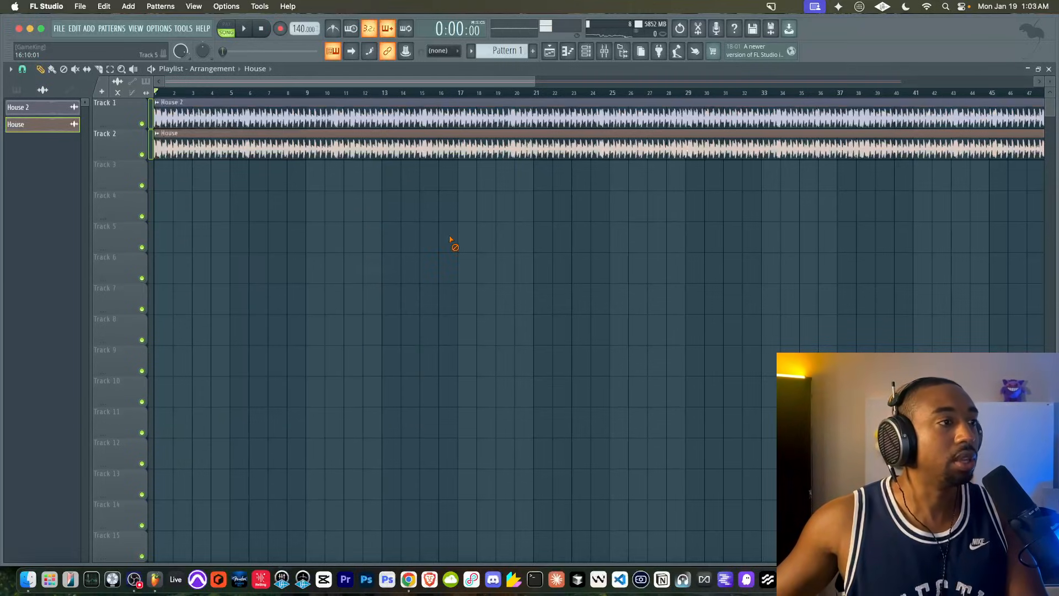
# - Mute the House clip on Track 2 and play House 2 at a tempo of 111 BPM
pyautogui.click(195, 157)
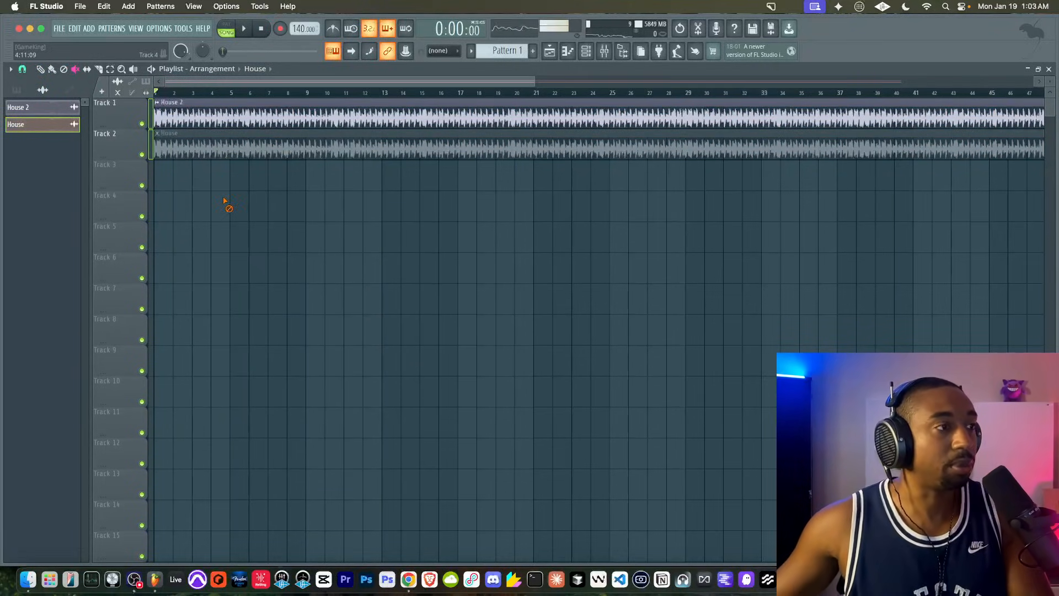
pyautogui.moveTo(301, 32); pyautogui.dragTo(301, 38)
pyautogui.press('space')
pyautogui.press('F9')
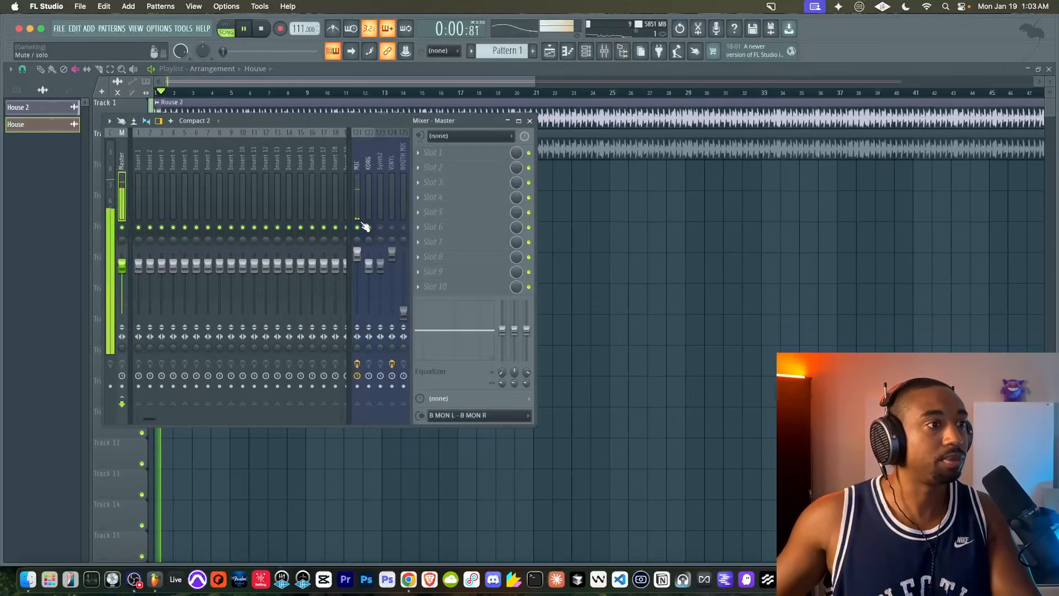
pyautogui.press('F9')
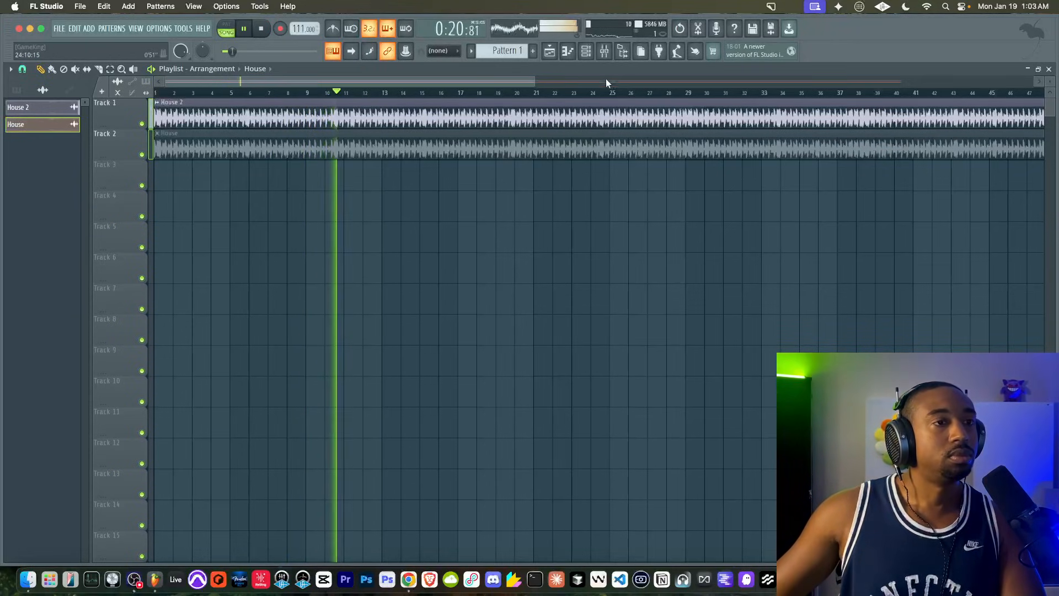
# - Route the House 2 clip to mixer track 1 and the House clip to mixer track 2
pyautogui.click(605, 55)
pyautogui.rightClick(614, 225)
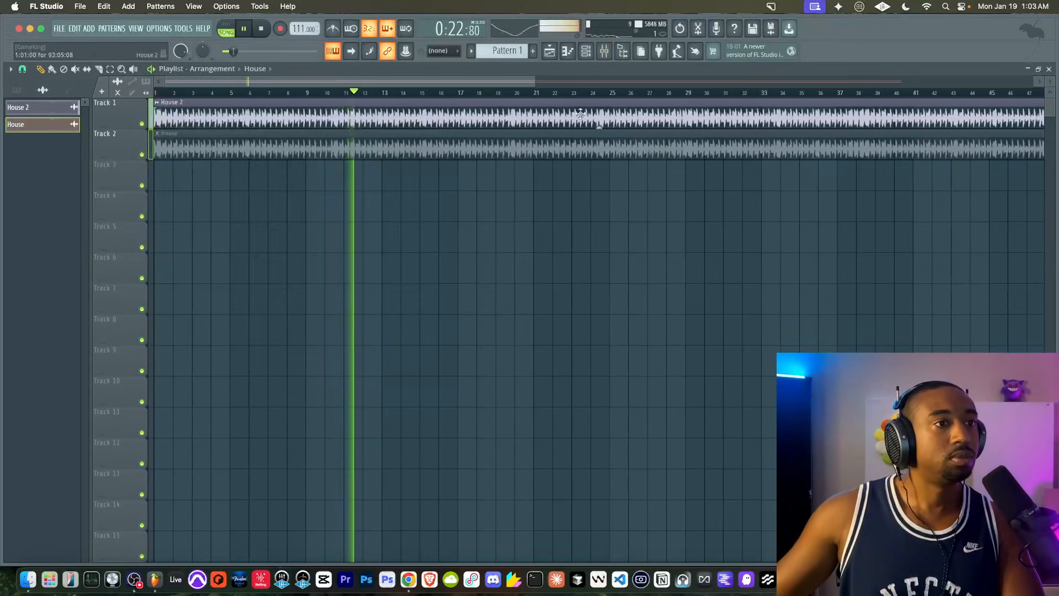
pyautogui.doubleClick(578, 108)
pyautogui.click(605, 53)
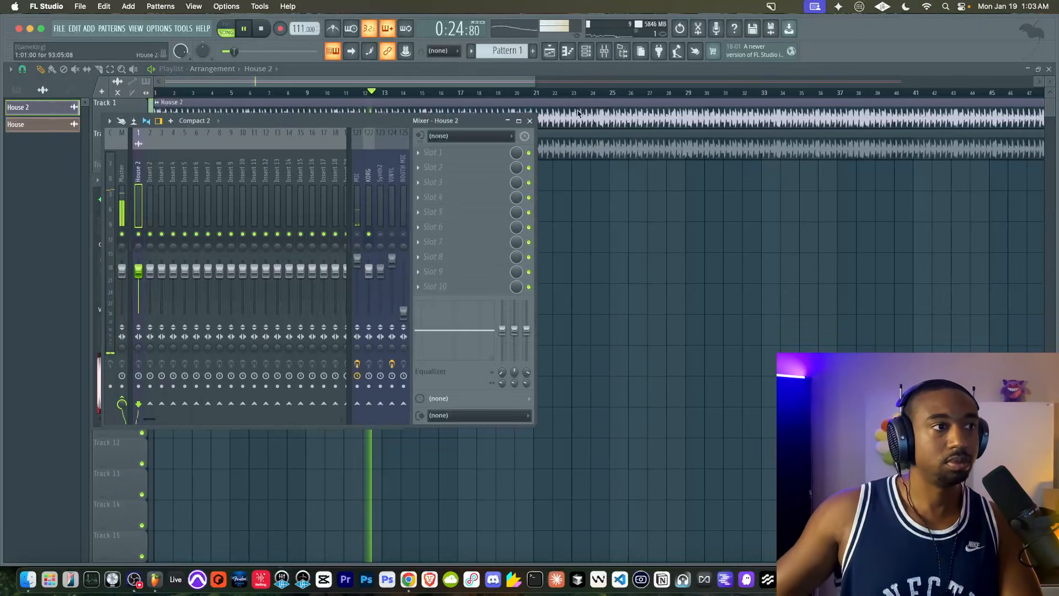
pyautogui.rightClick(584, 253)
pyautogui.click(561, 151)
pyautogui.doubleClick(561, 150)
pyautogui.press('F9')
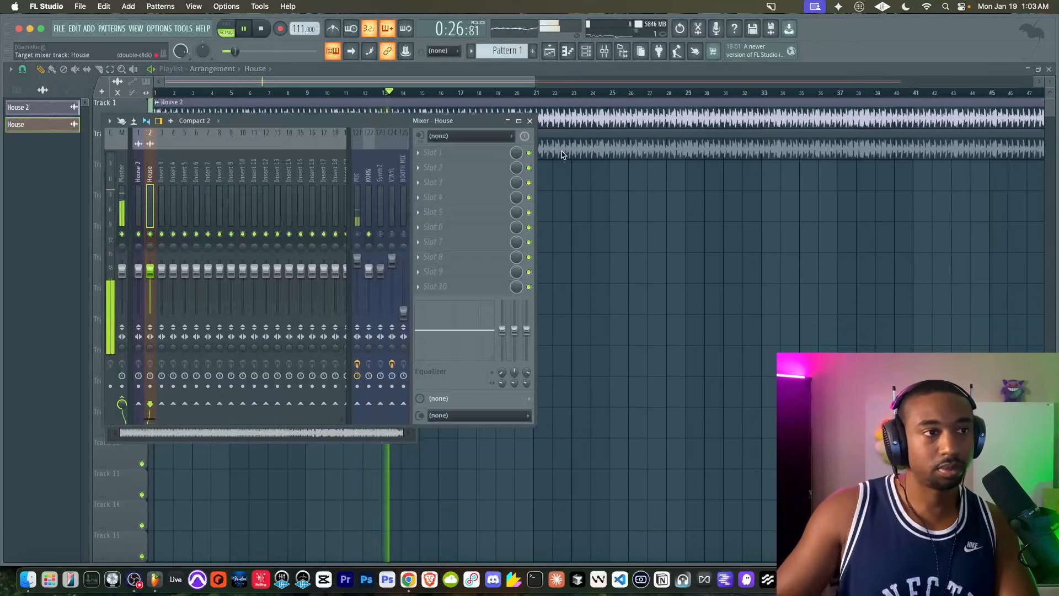
pyautogui.click(358, 235)
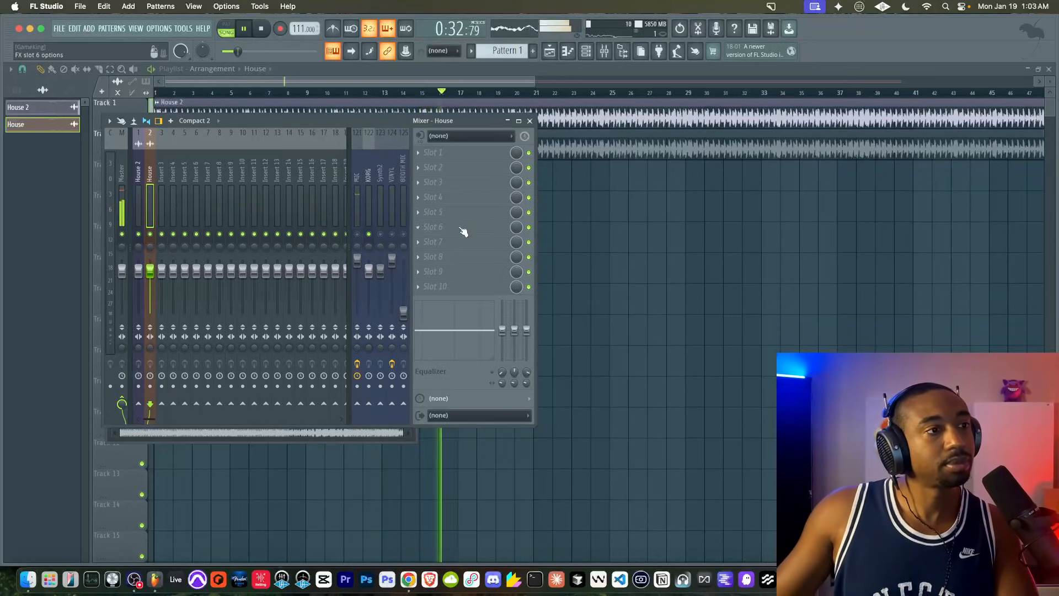
# - Check the House 2 clip's channel settings and its mixer track during playback
pyautogui.rightClick(635, 221)
pyautogui.doubleClick(503, 125)
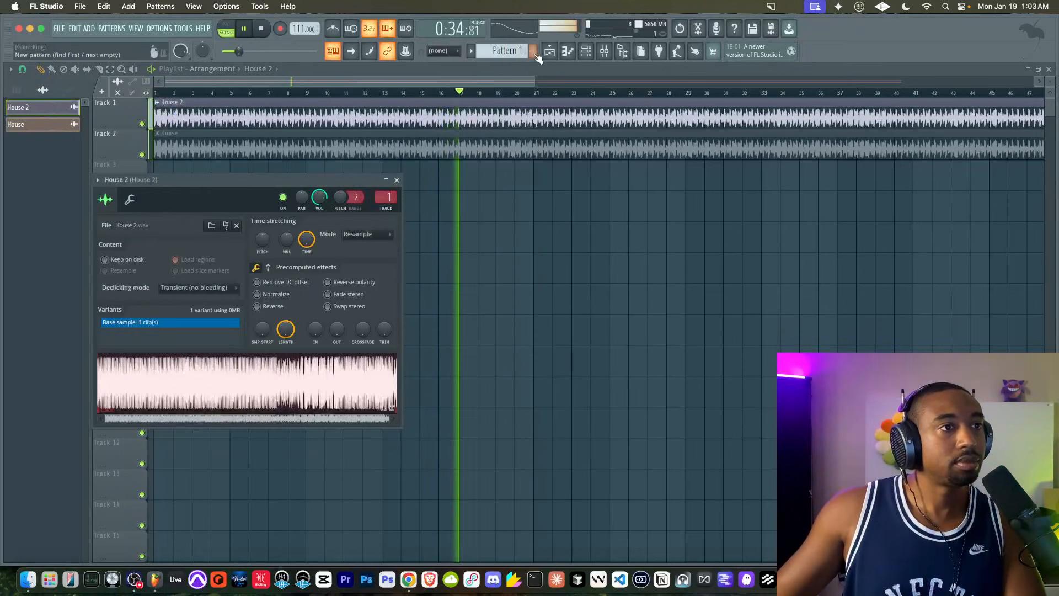
pyautogui.press('F9')
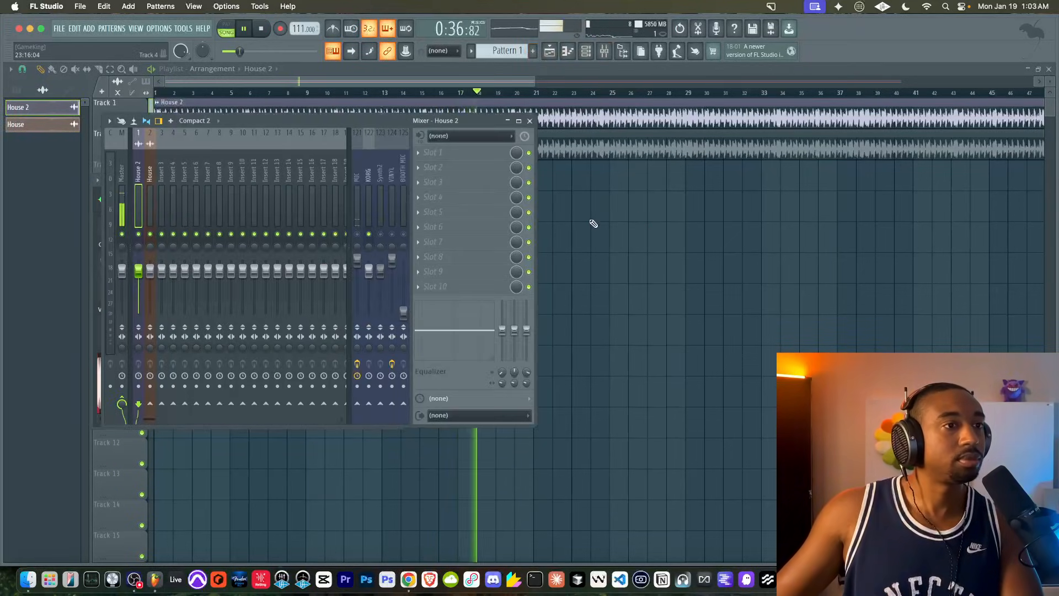
pyautogui.press('F9')
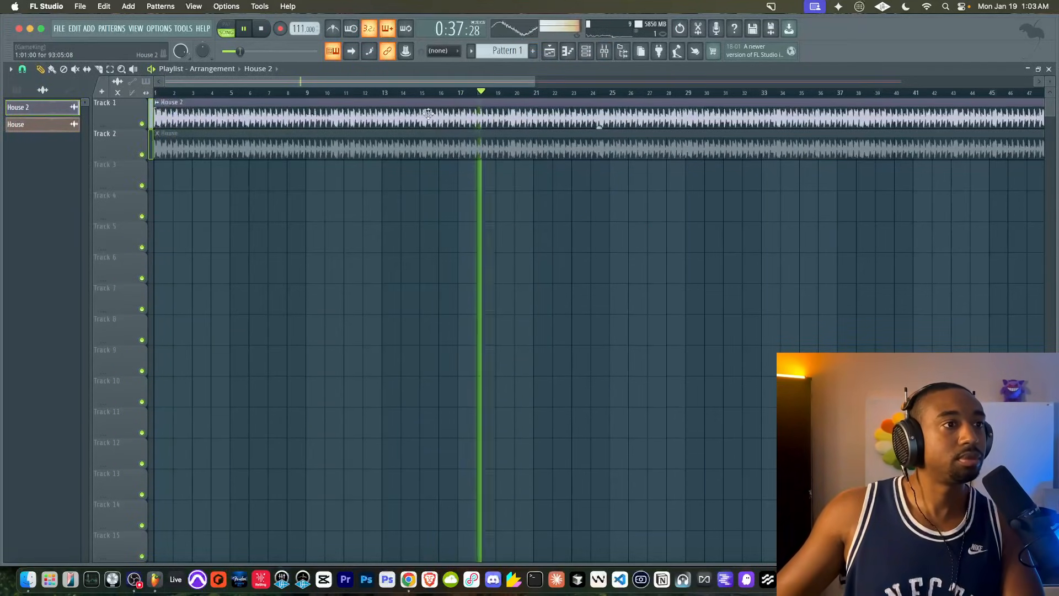
pyautogui.click(604, 52)
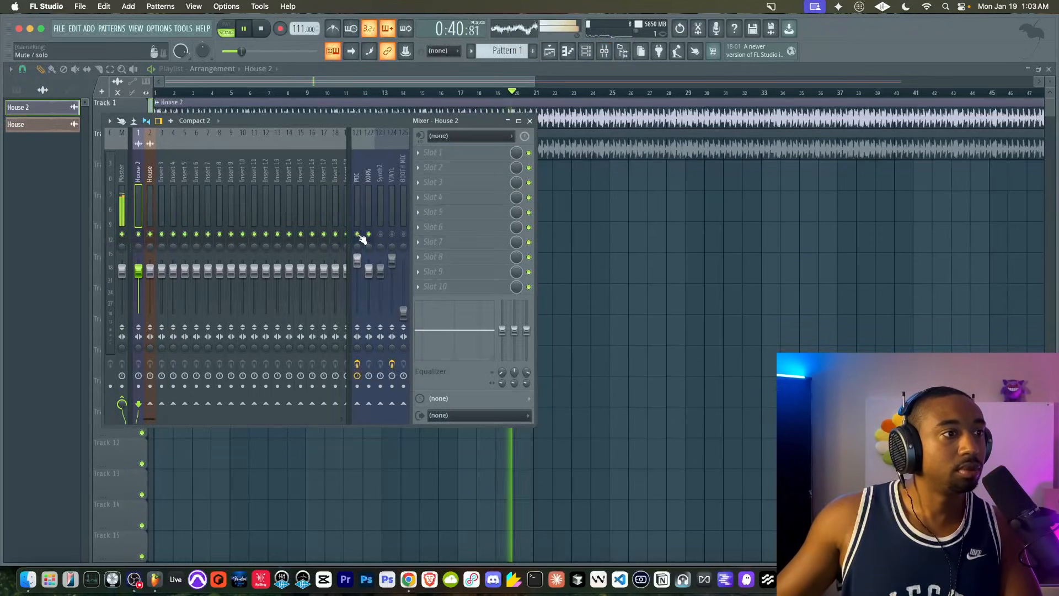
# - Set the tempo to 138 BPM and load FabFilter Pro-DS into the first effect slot of the House 2 mixer track
pyautogui.moveTo(303, 37); pyautogui.dragTo(303, 22)
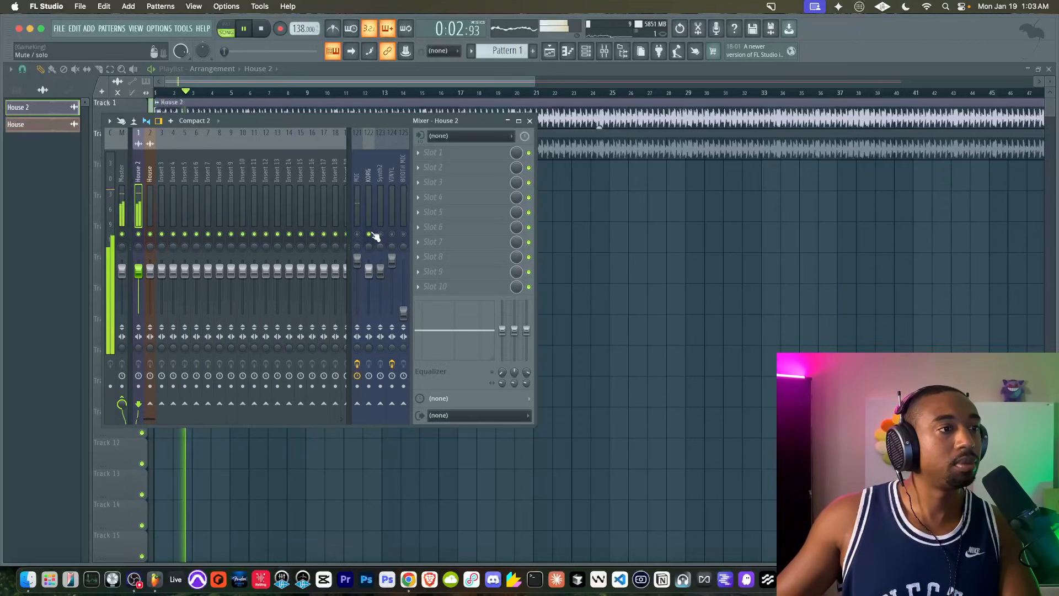
pyautogui.click(435, 156)
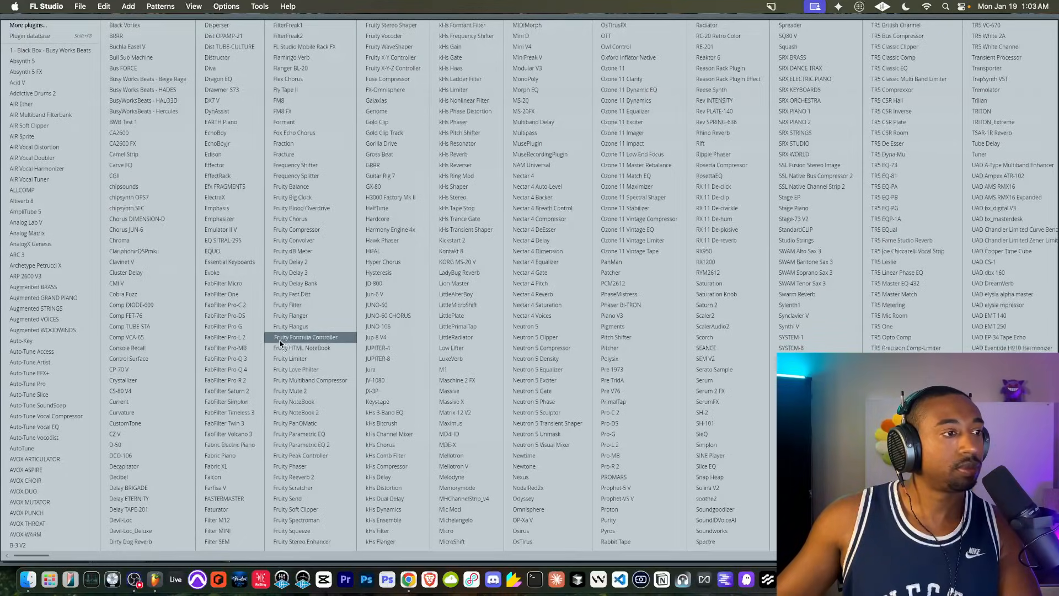
pyautogui.click(248, 320)
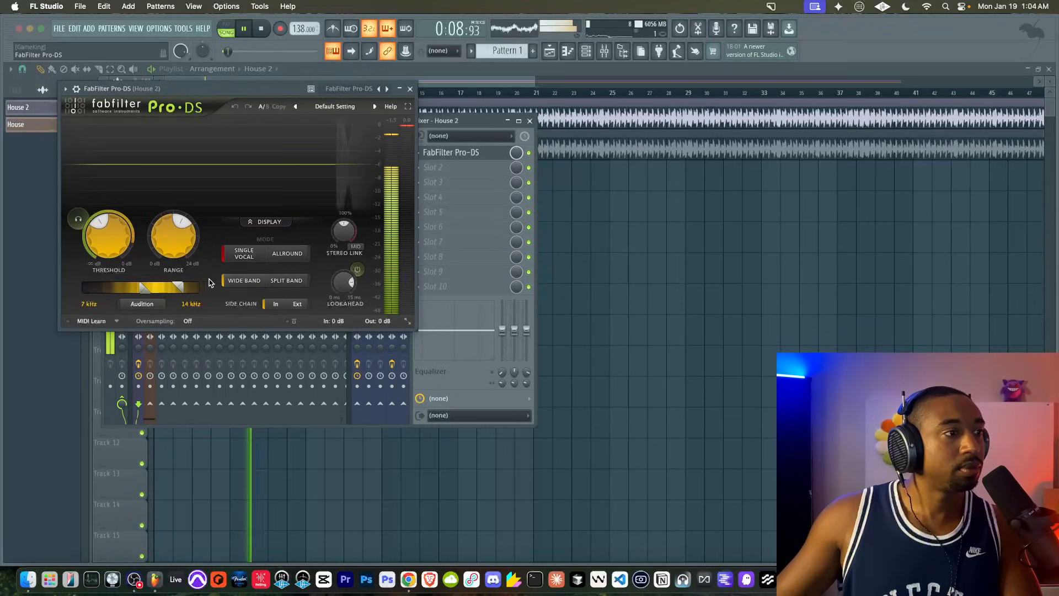
# - Set Pro-DS to Allround and Split Band with a threshold of -11.68 dB, and close its window
pyautogui.moveTo(162, 243)
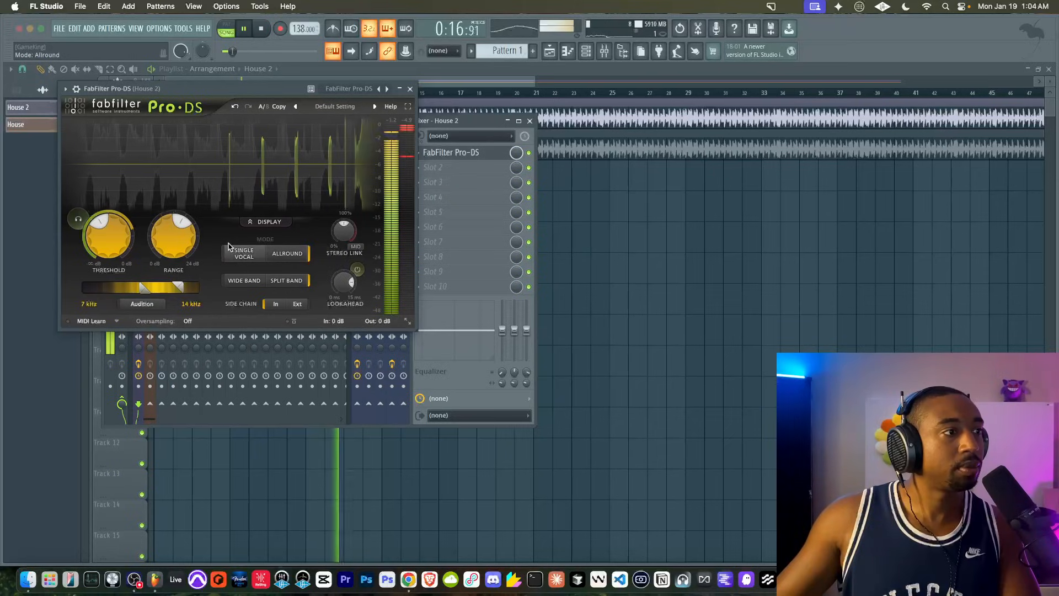
pyautogui.moveTo(108, 236); pyautogui.dragTo(109, 207)
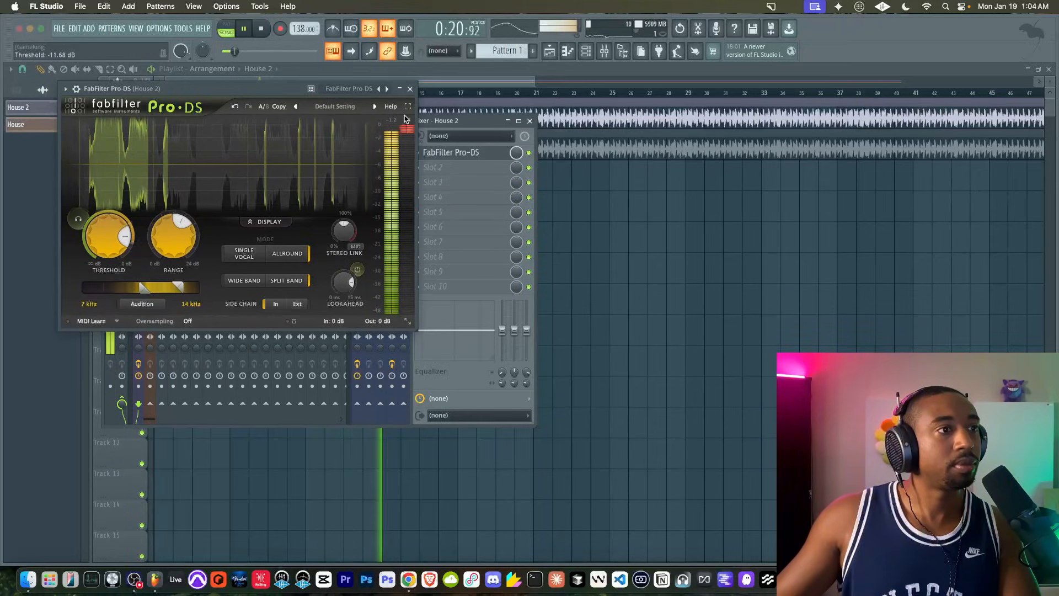
pyautogui.click(410, 88)
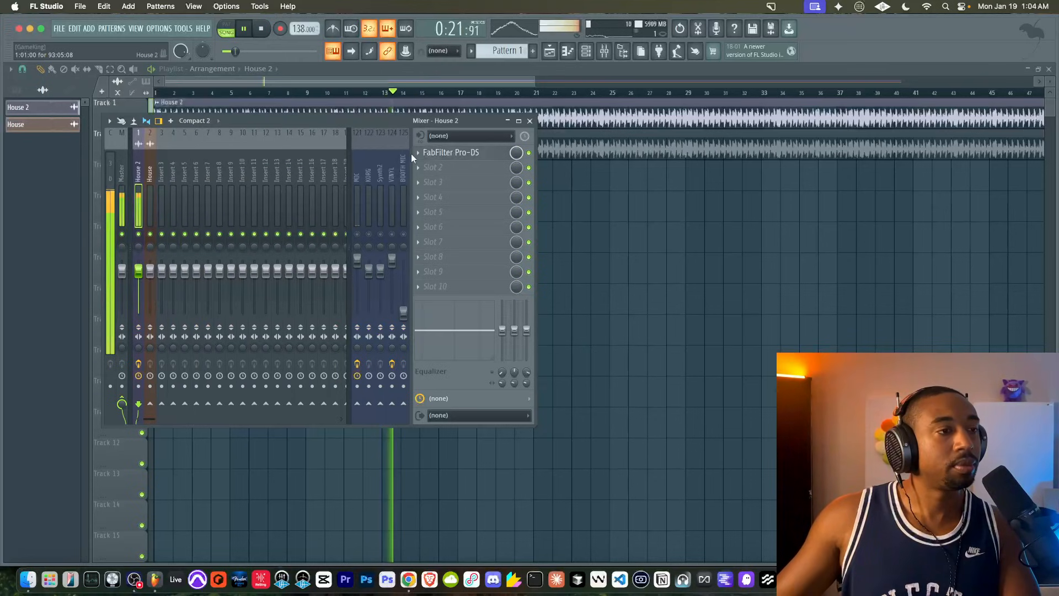
# - Load FabFilter Pro-MB into the second effect slot of House 2 and add a soloed compression band around 200 Hz
pyautogui.click(441, 169)
pyautogui.click(226, 348)
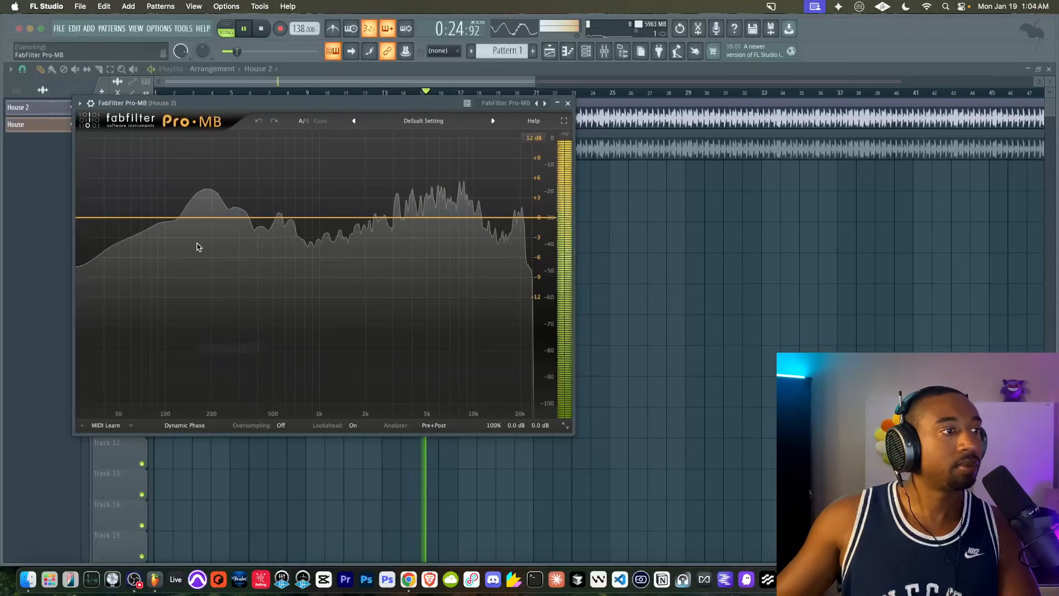
pyautogui.click(215, 217)
pyautogui.keyDown('alt'); pyautogui.click(215, 218); pyautogui.keyUp('alt')
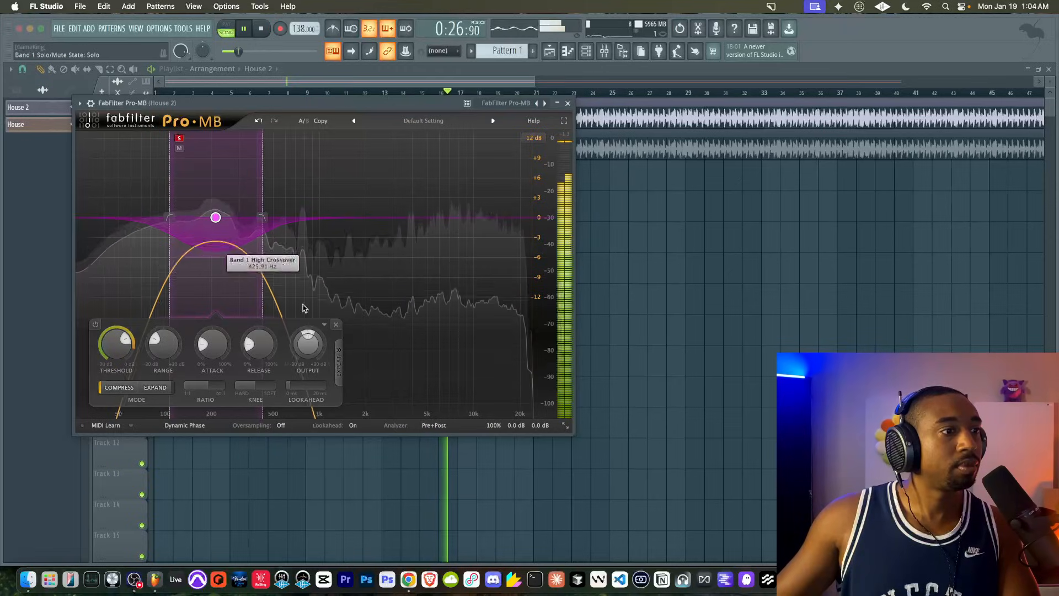
# - Open the Pro-MB band's expert options, set its stereo link fully to Side, and audition the band's side chain
pyautogui.click(338, 363)
pyautogui.click(376, 393)
pyautogui.click(381, 417)
pyautogui.moveTo(364, 385); pyautogui.dragTo(404, 385)
pyautogui.click(349, 359)
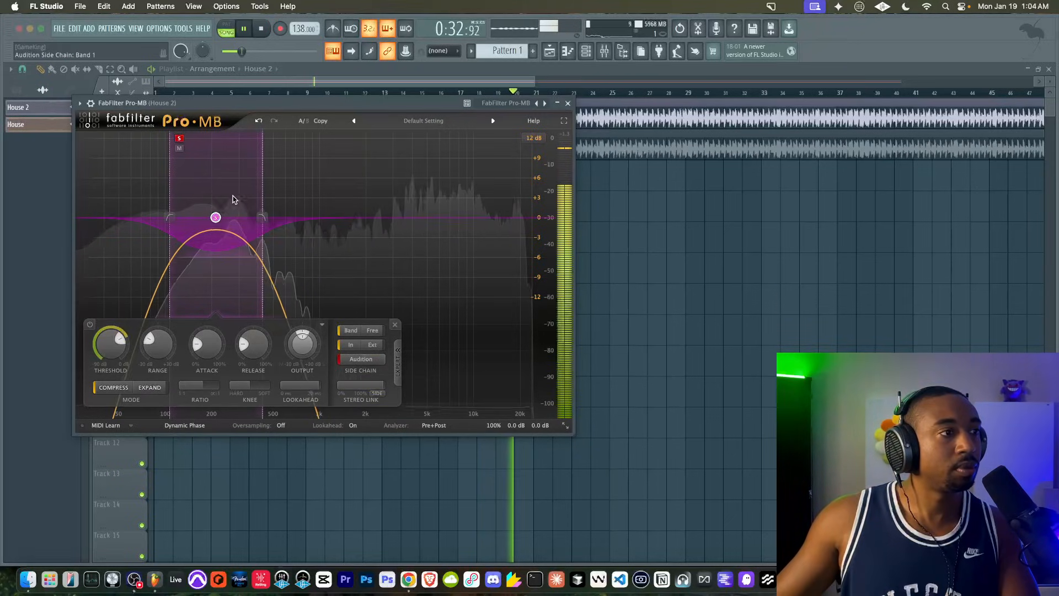
# - Move the Pro-MB band to about 418 Hz, turn off the side-chain audition, and close the plugin window
pyautogui.moveTo(215, 217); pyautogui.dragTo(261, 217)
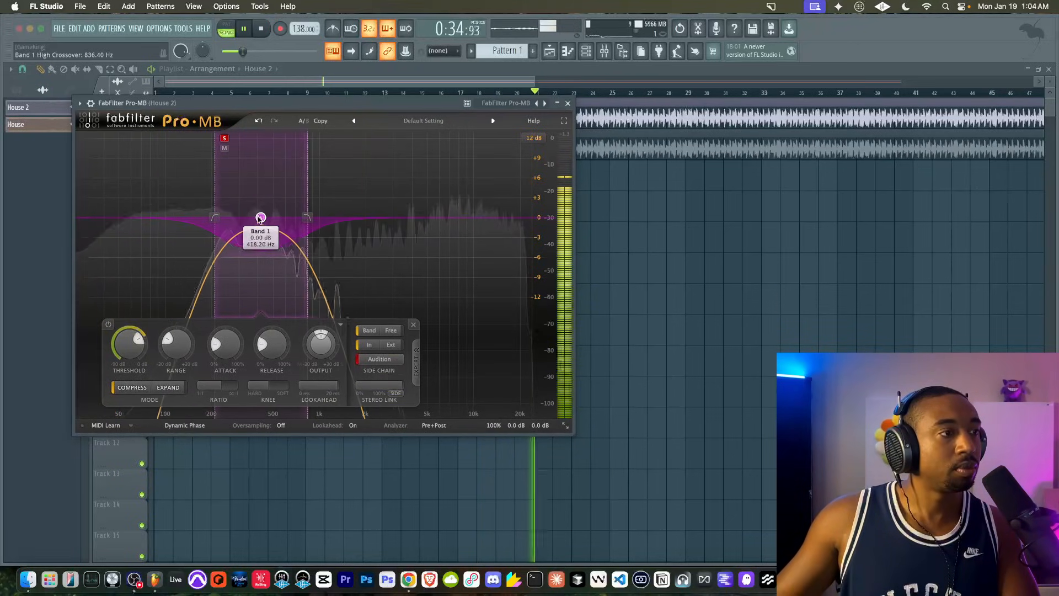
pyautogui.click(380, 359)
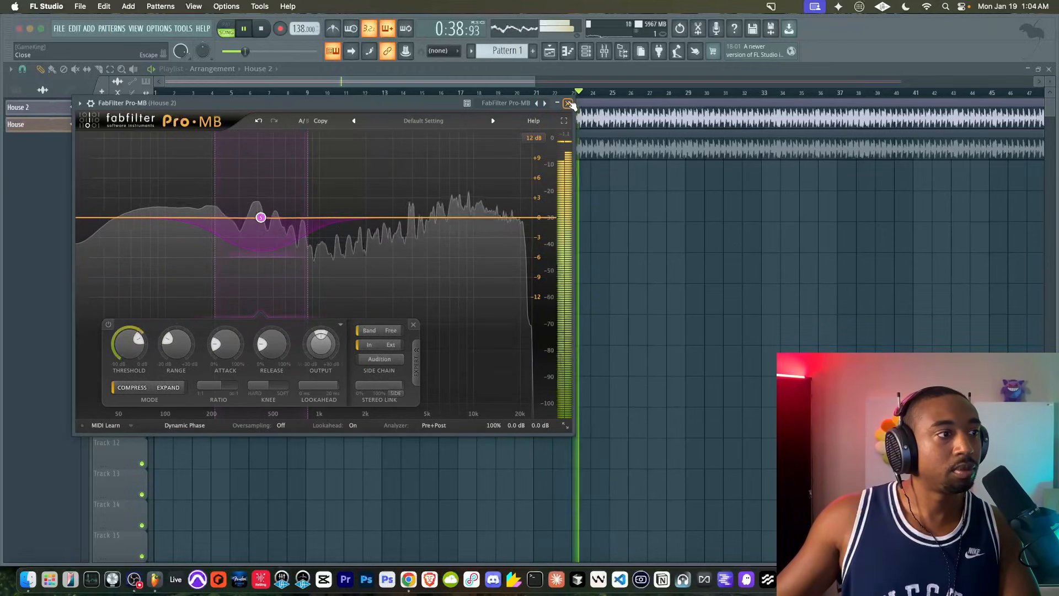
pyautogui.moveTo(123, 339)
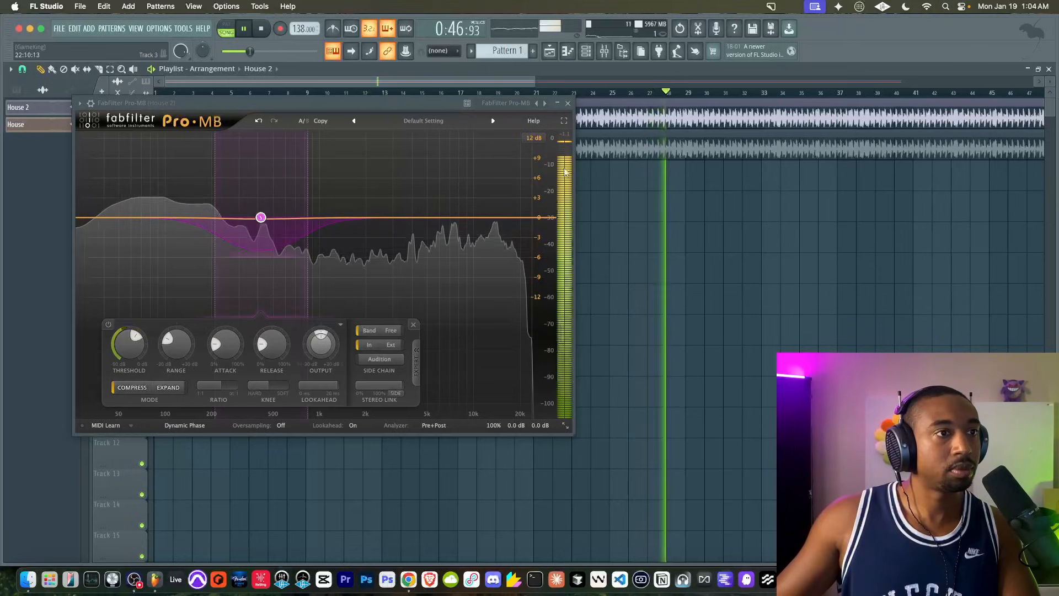
pyautogui.click(567, 103)
pyautogui.scroll(-3, 549, 95)
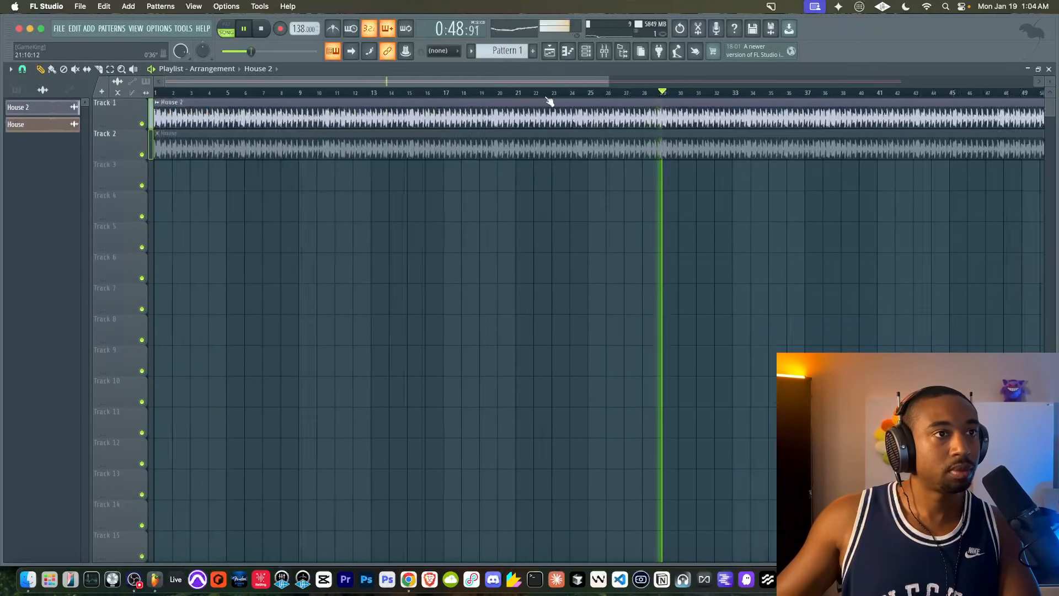
# - Try the track at 128 BPM and at 140 BPM with the mixer open, and stop playback
pyautogui.click(602, 53)
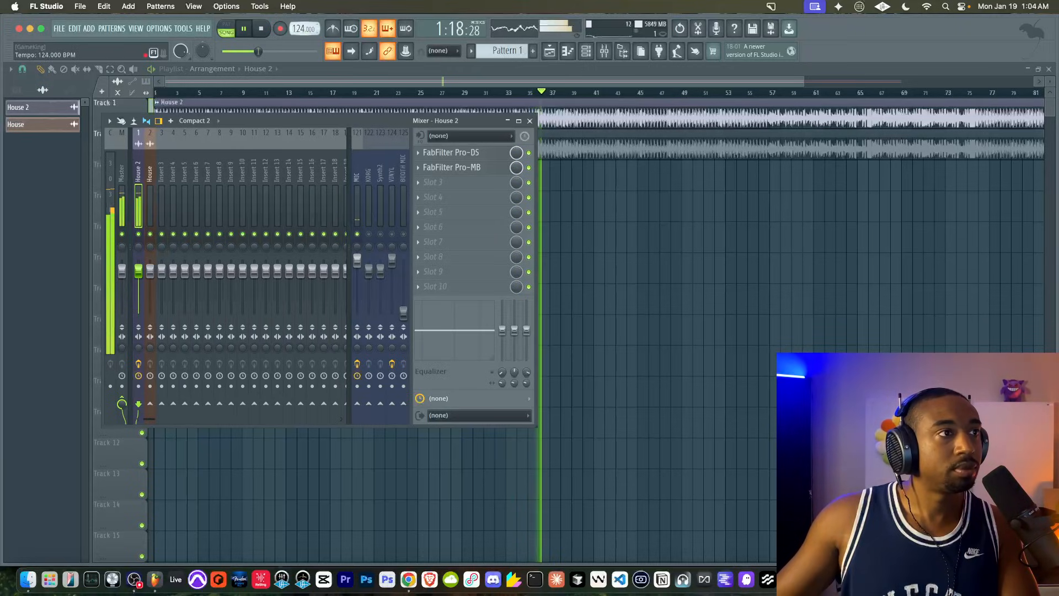
pyautogui.moveTo(301, 29); pyautogui.dragTo(301, 26)
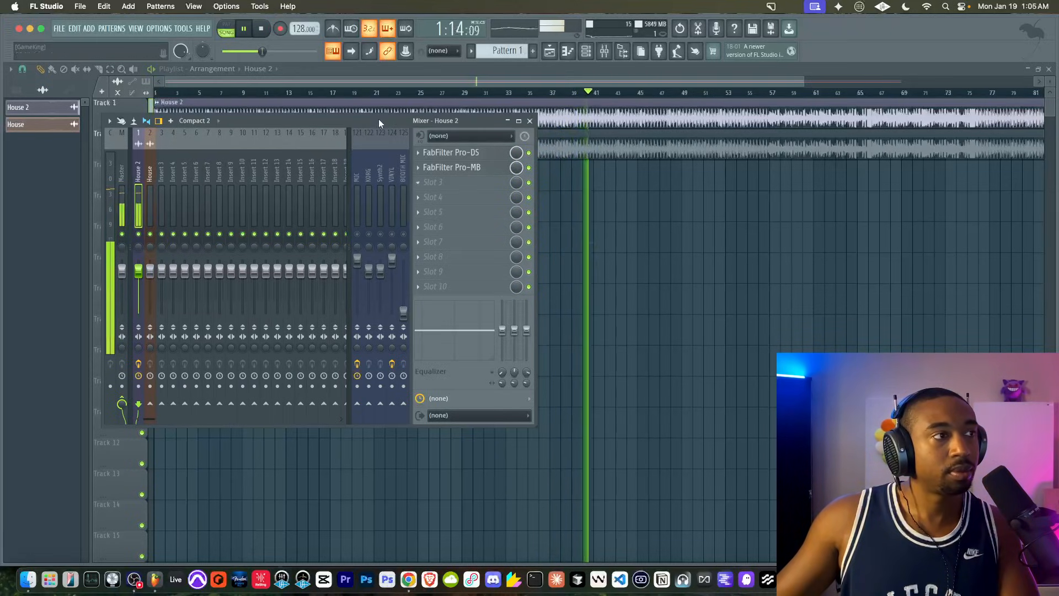
pyautogui.moveTo(298, 28); pyautogui.dragTo(298, 17)
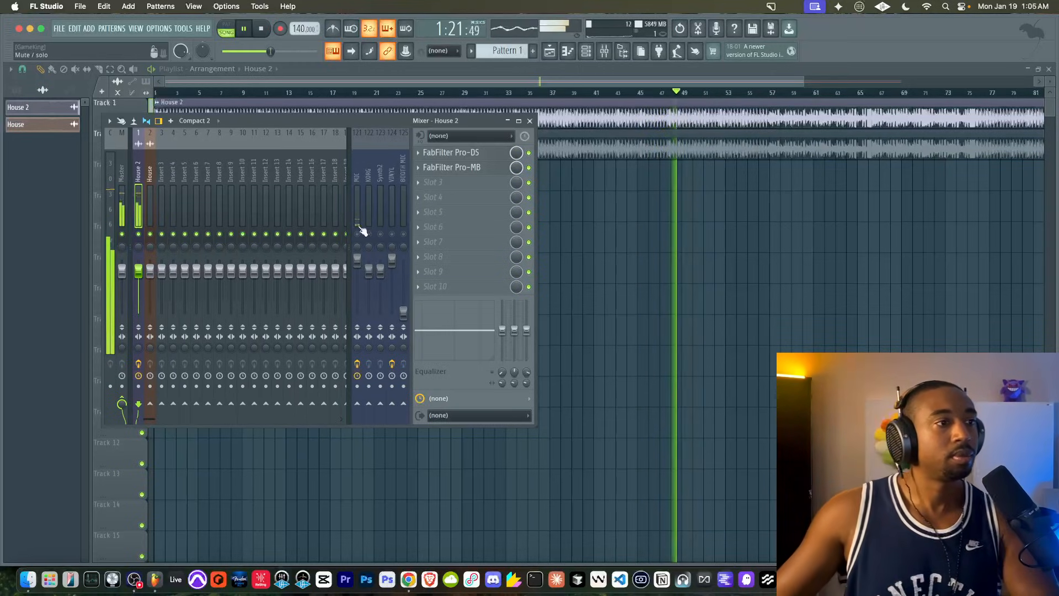
pyautogui.press('space')
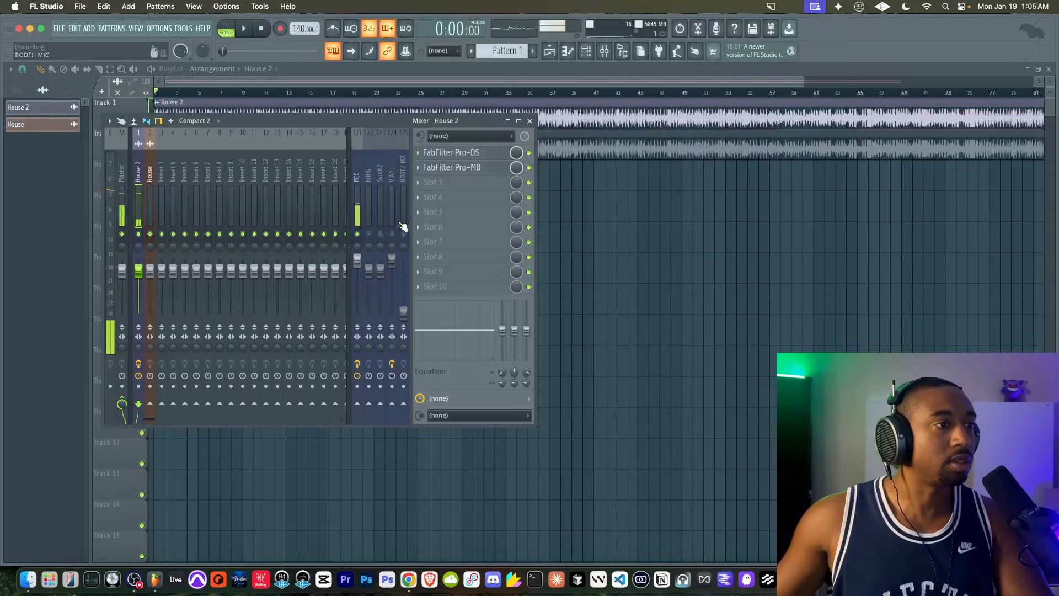
# - Mute the House 2 clip, unmute the House clip and play the arrangement from the start
pyautogui.press('F9')
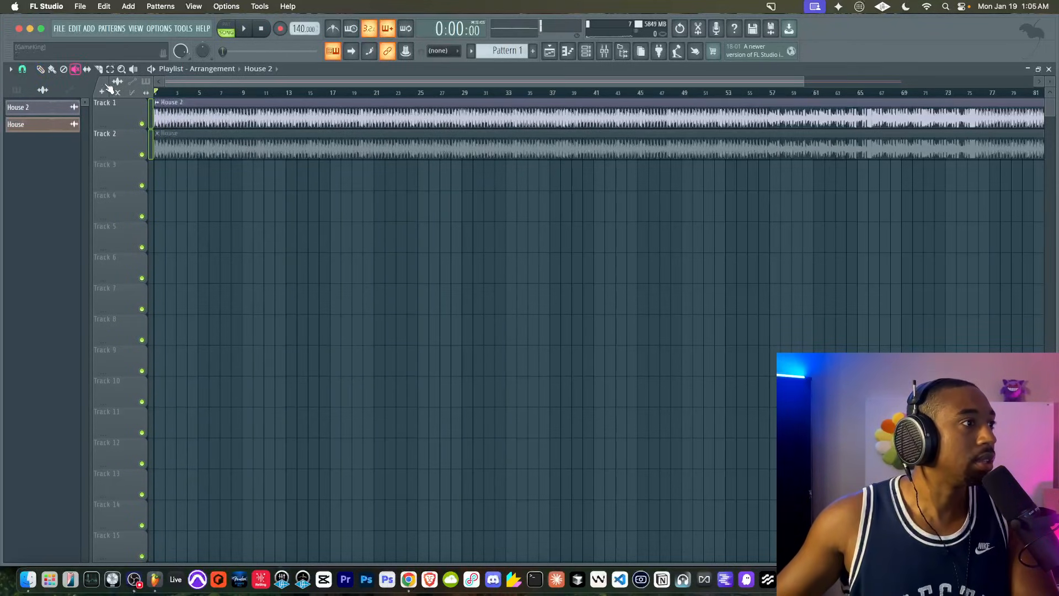
pyautogui.click(189, 117)
pyautogui.click(192, 137)
pyautogui.doubleClick(209, 139)
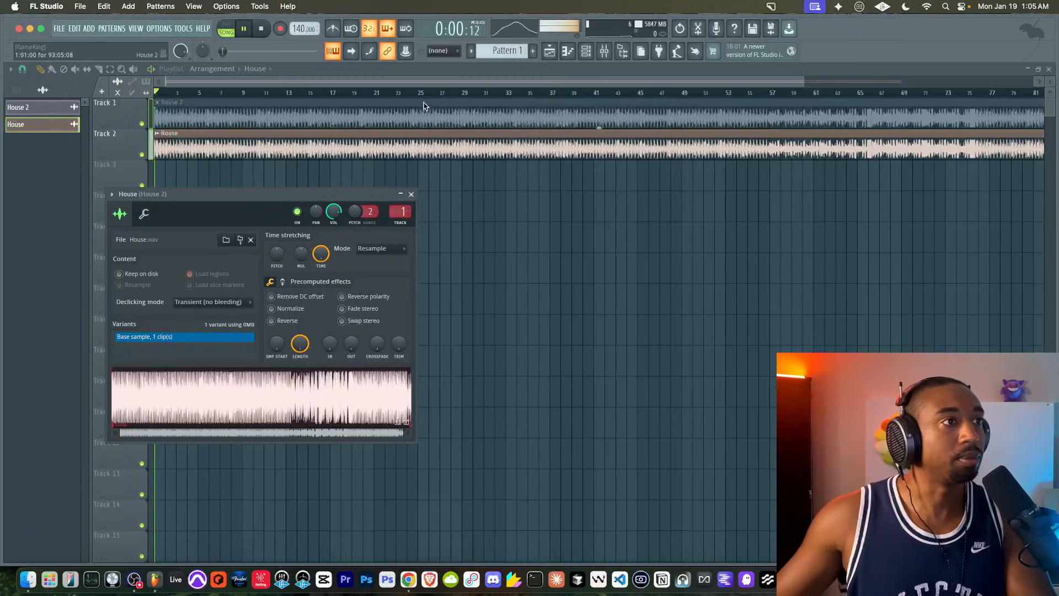
pyautogui.press('F9')
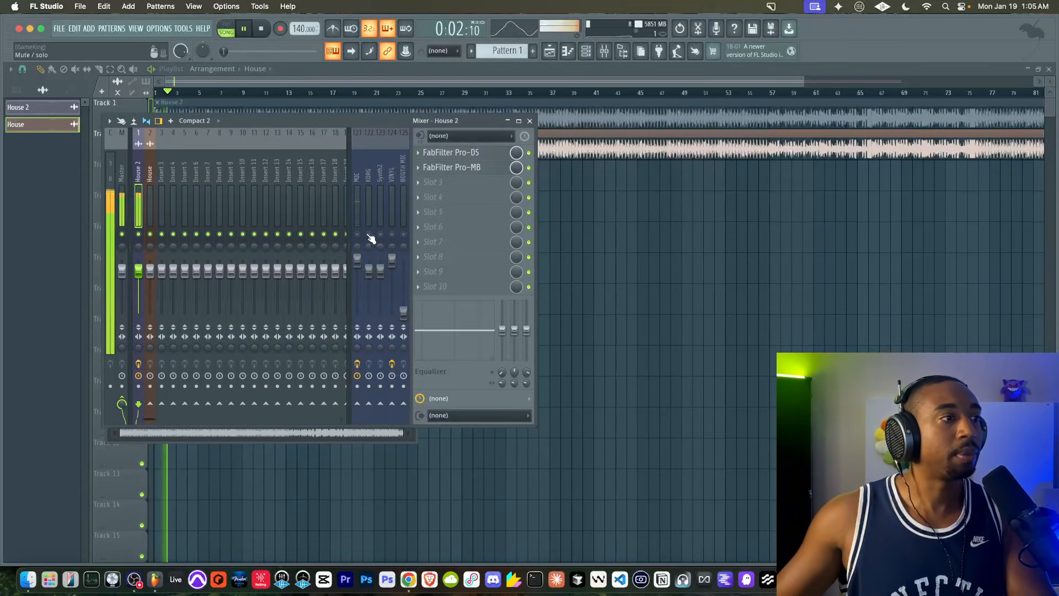
pyautogui.rightClick(667, 217)
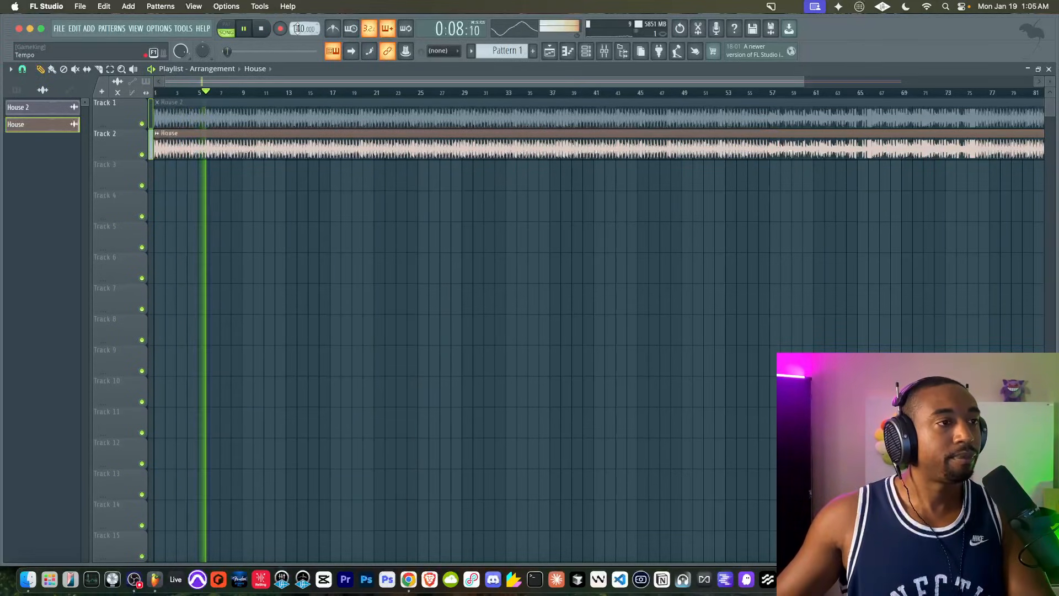
# - Raise the tempo to 157 BPM during playback and stop the song
pyautogui.moveTo(297, 29)
pyautogui.mouseDown()
pyautogui.moveTo(298, 50)
pyautogui.moveTo(298, 9)
pyautogui.mouseUp()
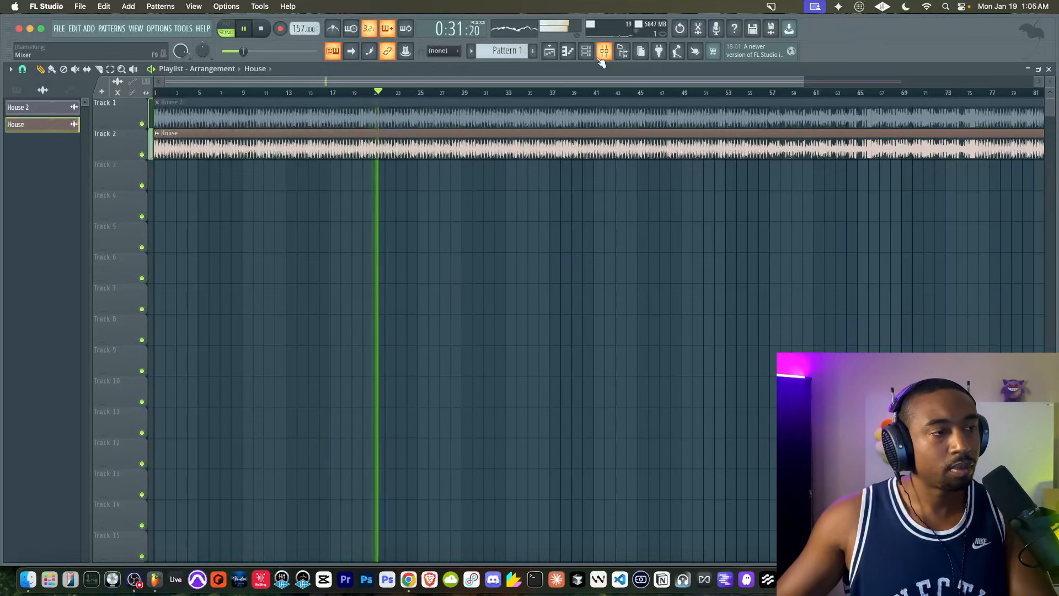
pyautogui.click(601, 55)
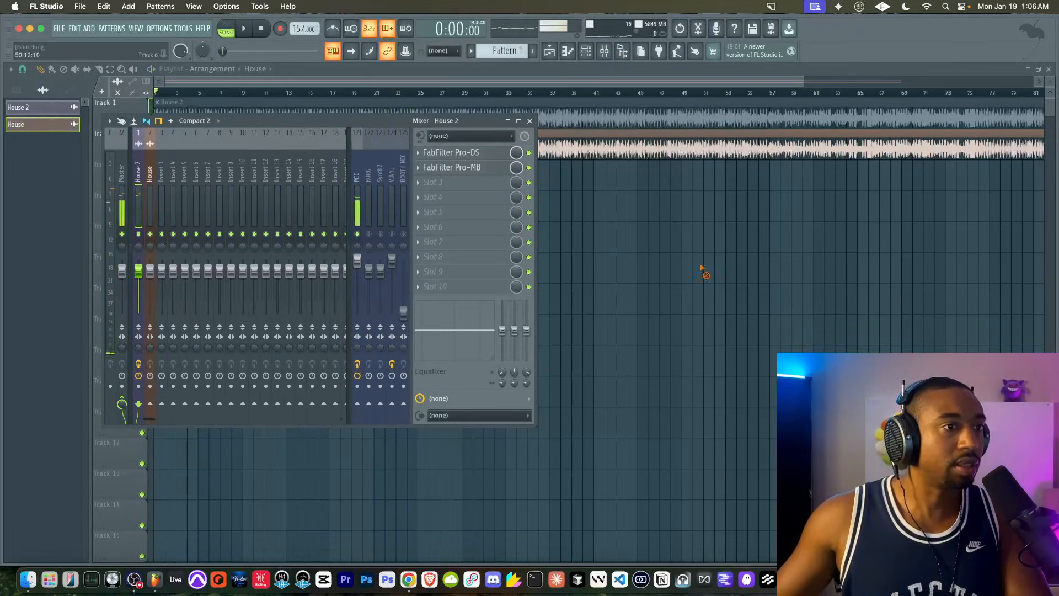
pyautogui.press('F9')
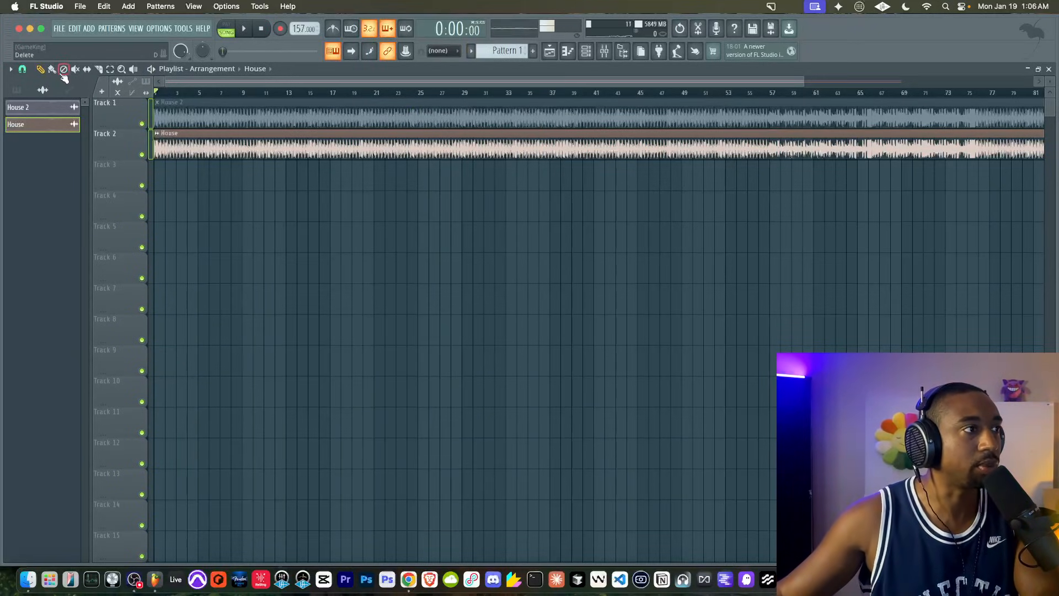
# - Mute the House clip so both playlist clips are muted, and reopen the mixer
pyautogui.click(208, 104)
pyautogui.moveTo(247, 157); pyautogui.dragTo(244, 103)
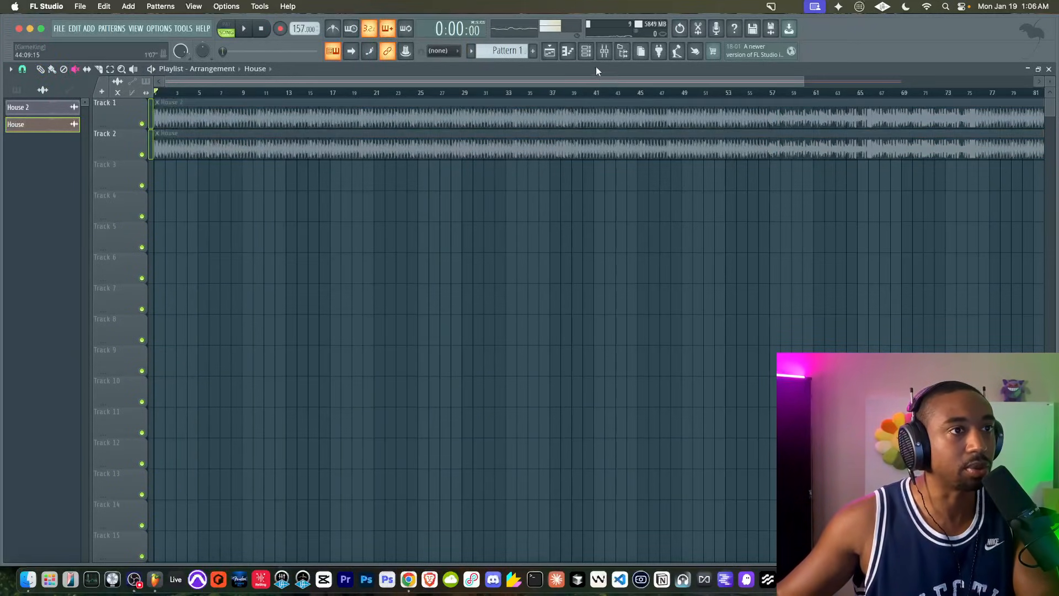
pyautogui.press('F9')
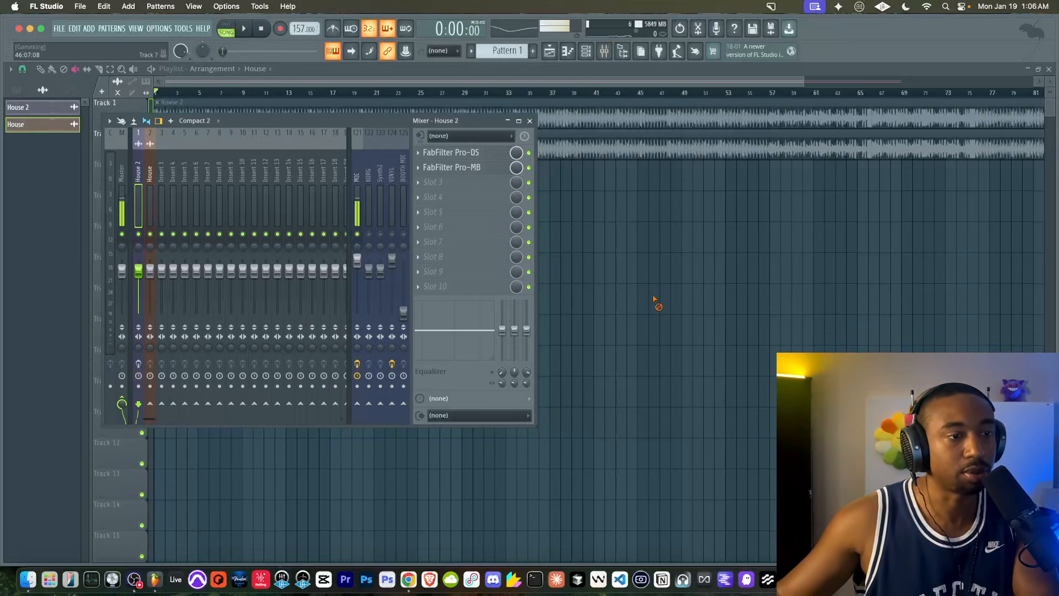